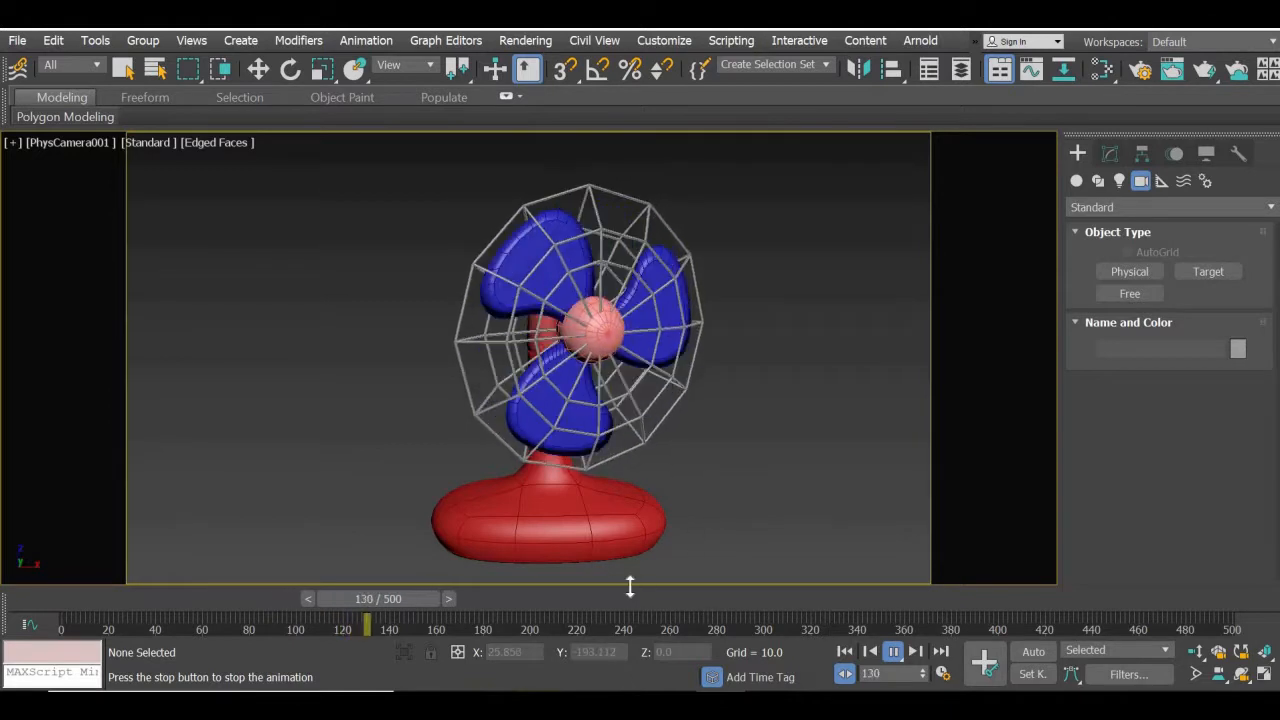
# - Stop the animation playback, switch to the four-viewport layout and enlarge the camera viewport
pyautogui.click(895, 652)
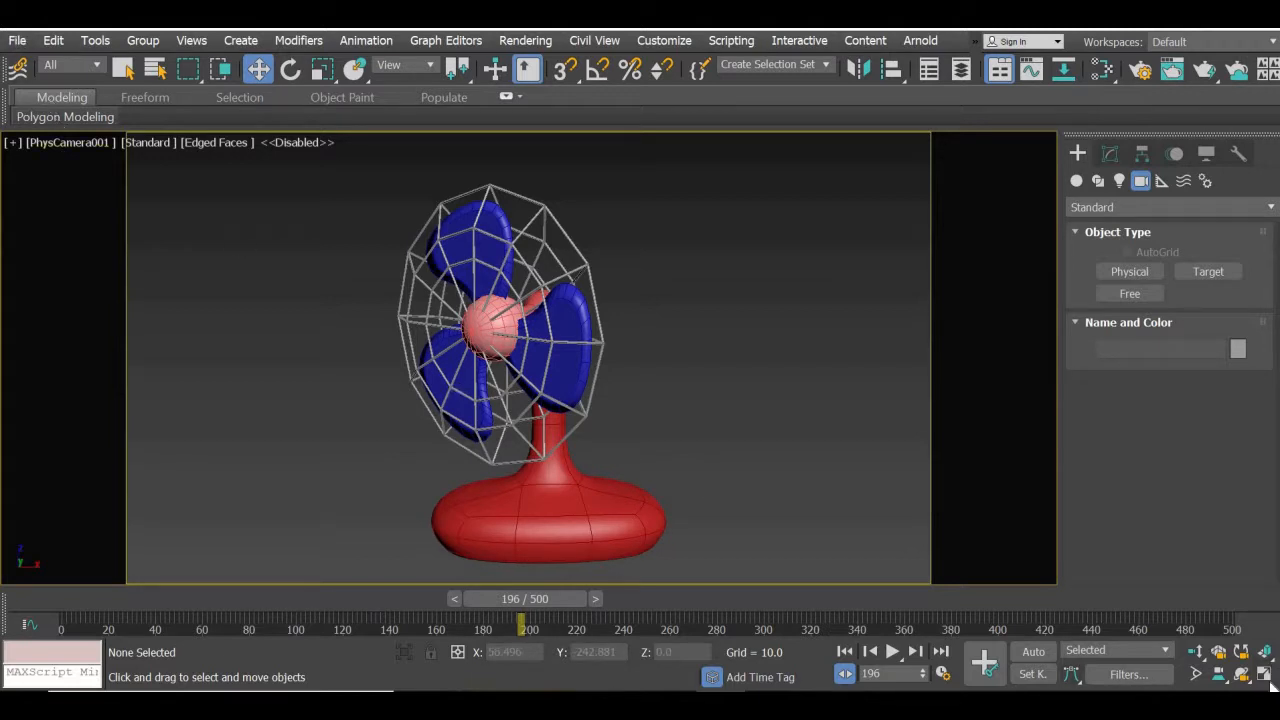
pyautogui.hotkey('alt', 'w')
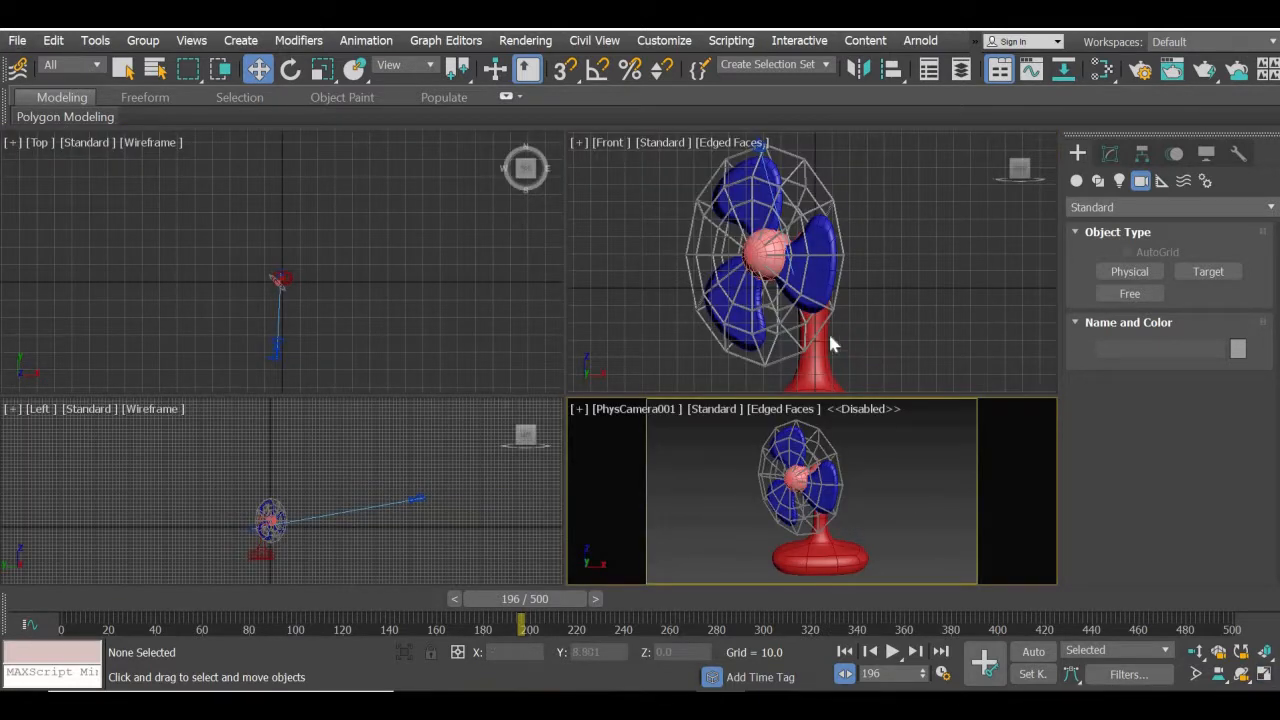
pyautogui.scroll(3, 860, 287)
pyautogui.scroll(-5, 885, 299)
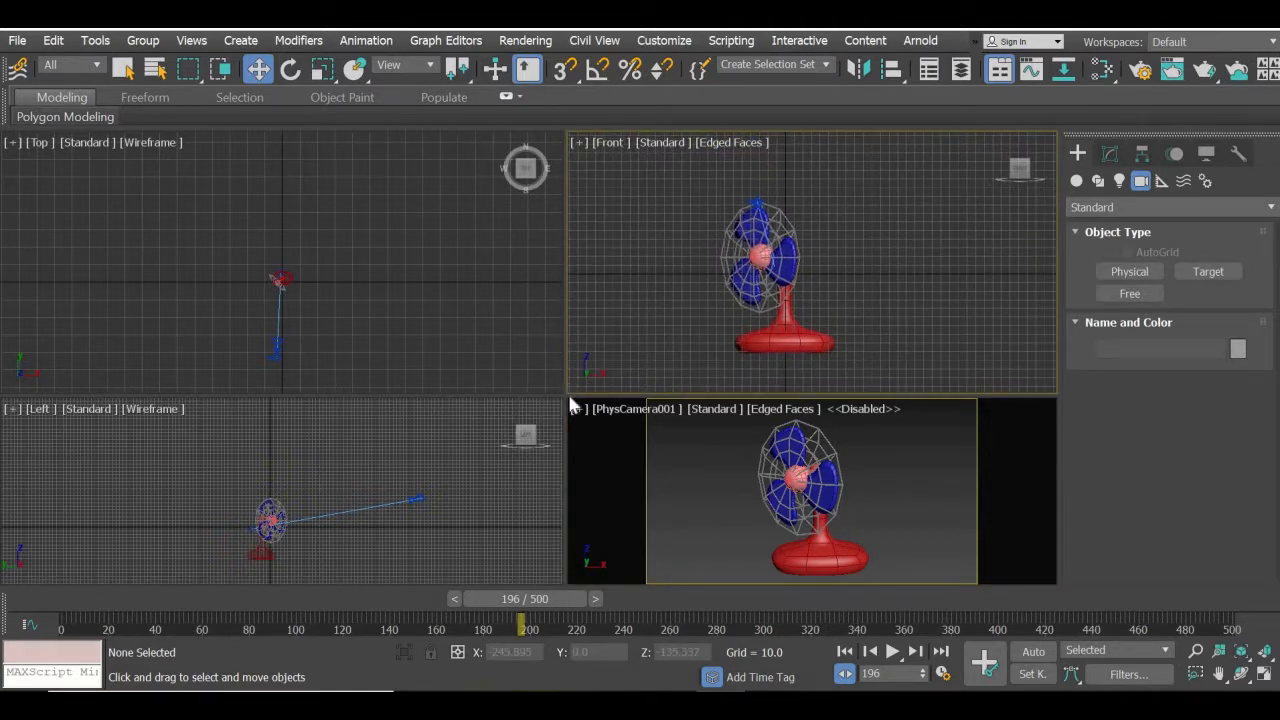
pyautogui.moveTo(570, 397); pyautogui.dragTo(564, 393)
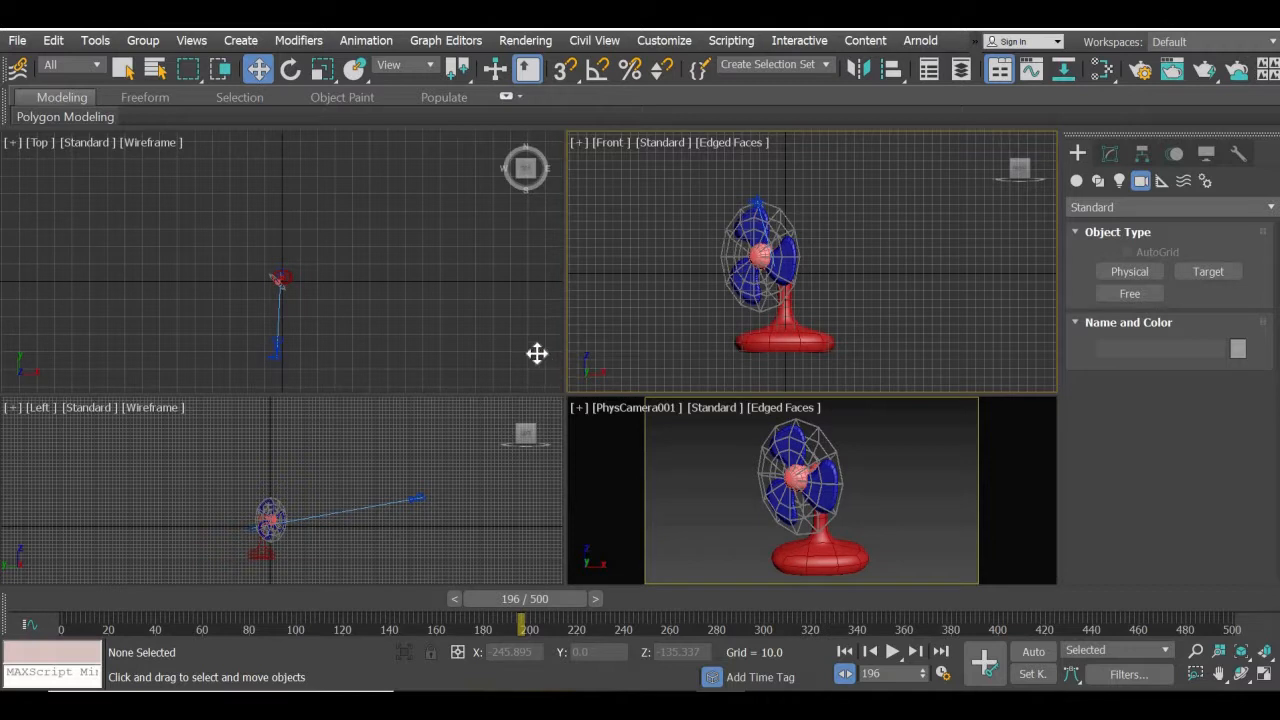
pyautogui.moveTo(532, 351); pyautogui.dragTo(534, 333)
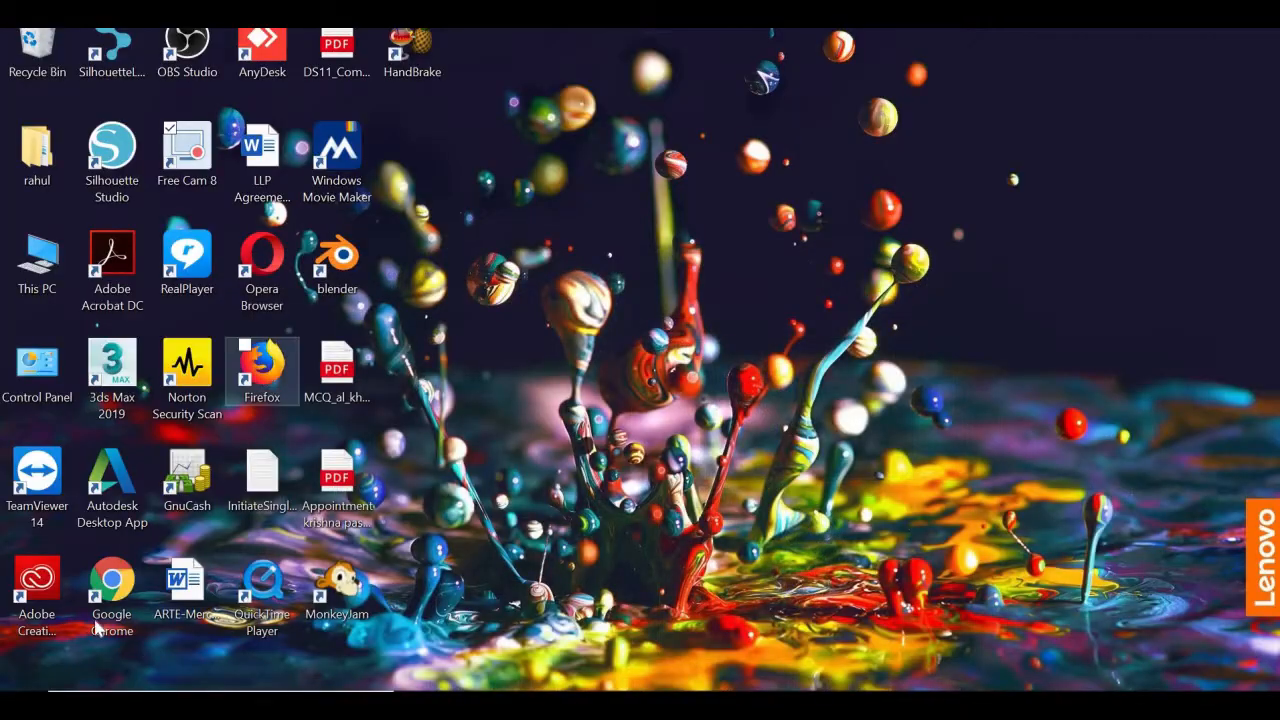
# - Switch to Google Chrome and search Google Images for "cartoon fan"
pyautogui.doubleClick(120, 580)
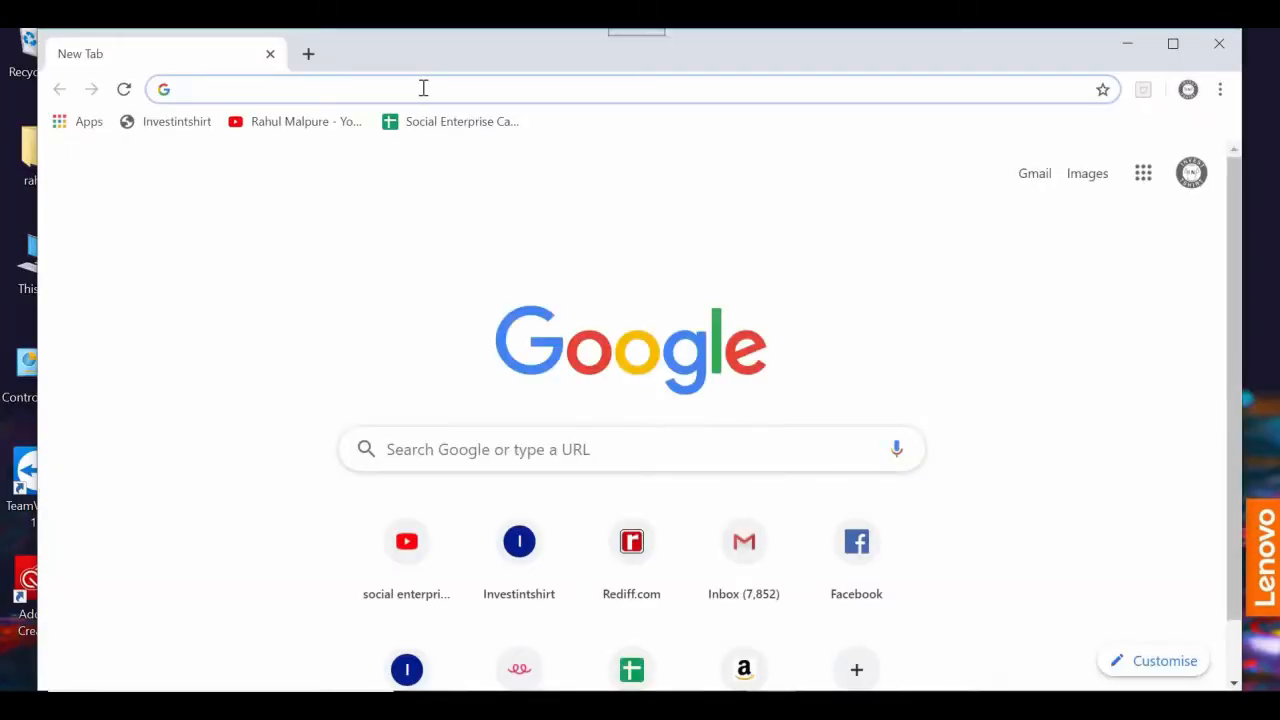
pyautogui.write('cartoon fa')
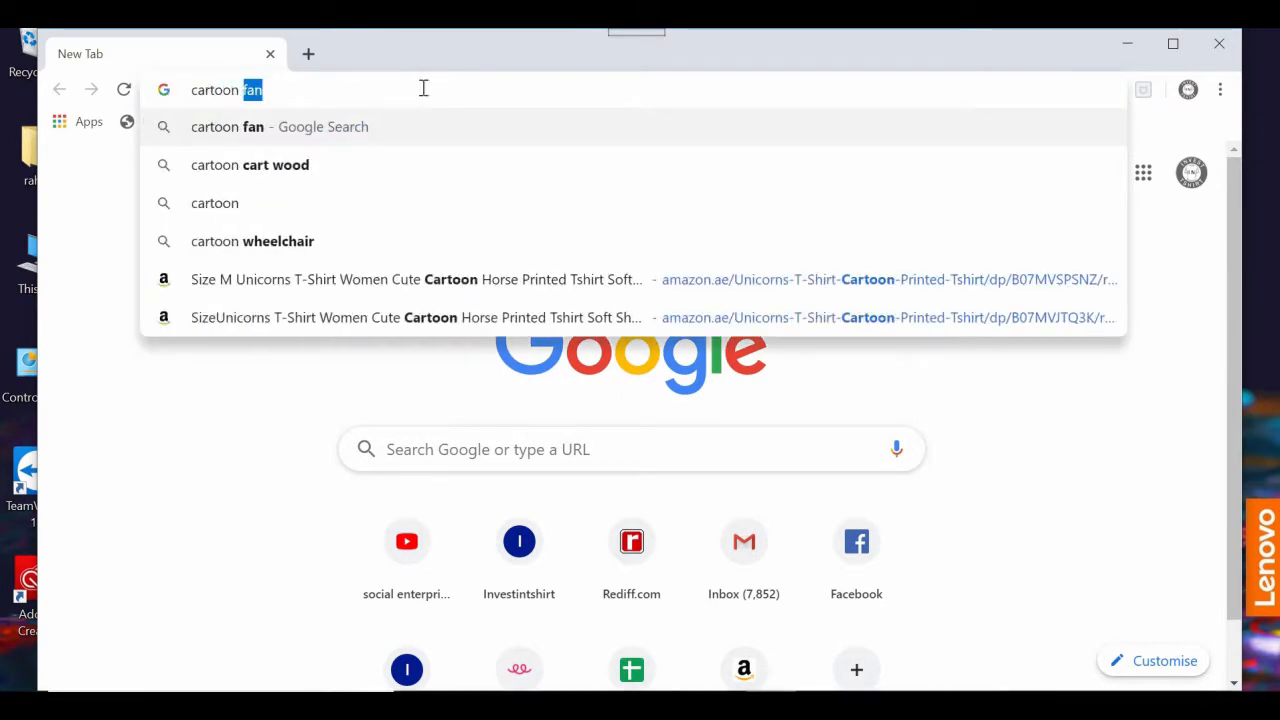
pyautogui.write('n')
pyautogui.press('Return')
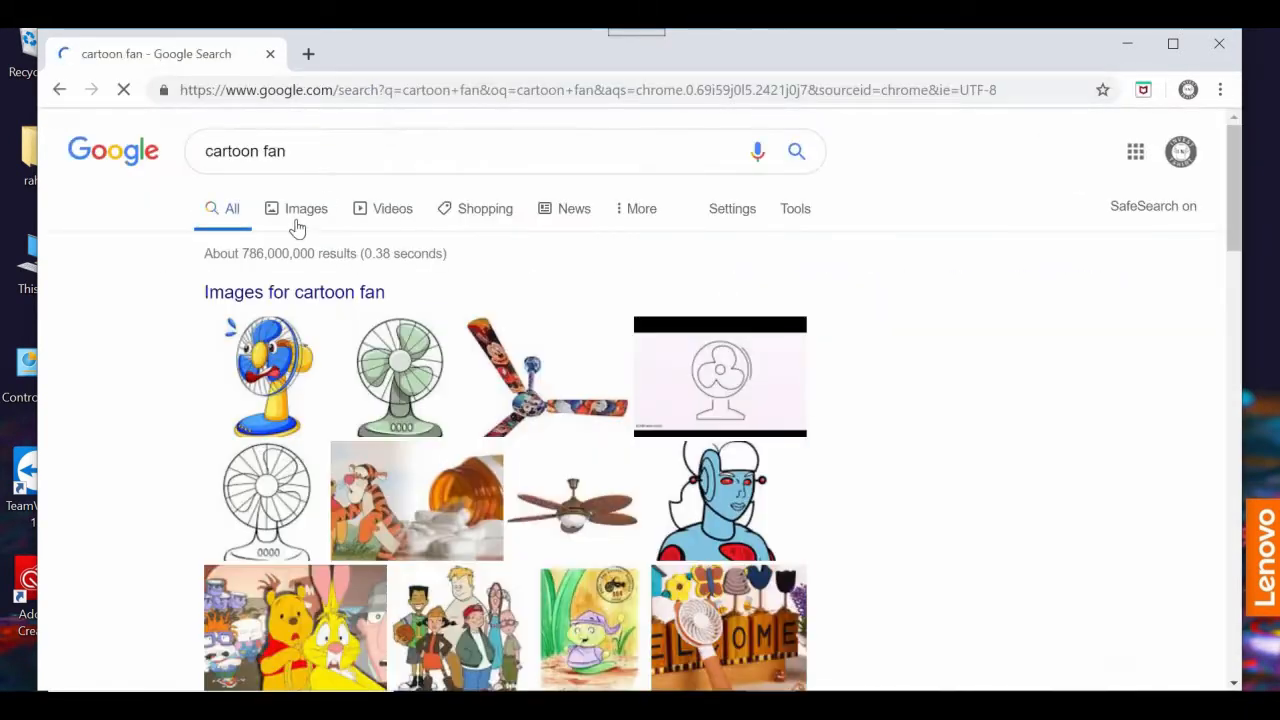
pyautogui.click(297, 226)
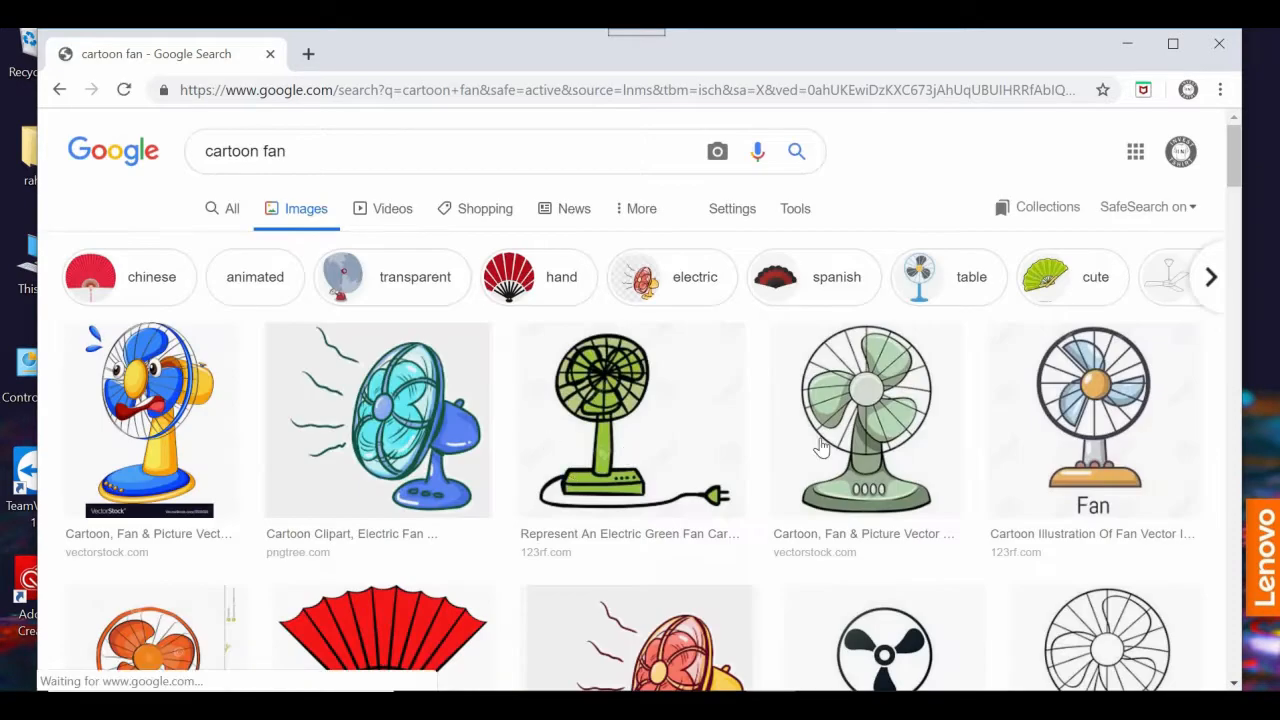
# - Preview the green table fan picture among the image results, then close the browser and return to 3ds Max
pyautogui.click(880, 442)
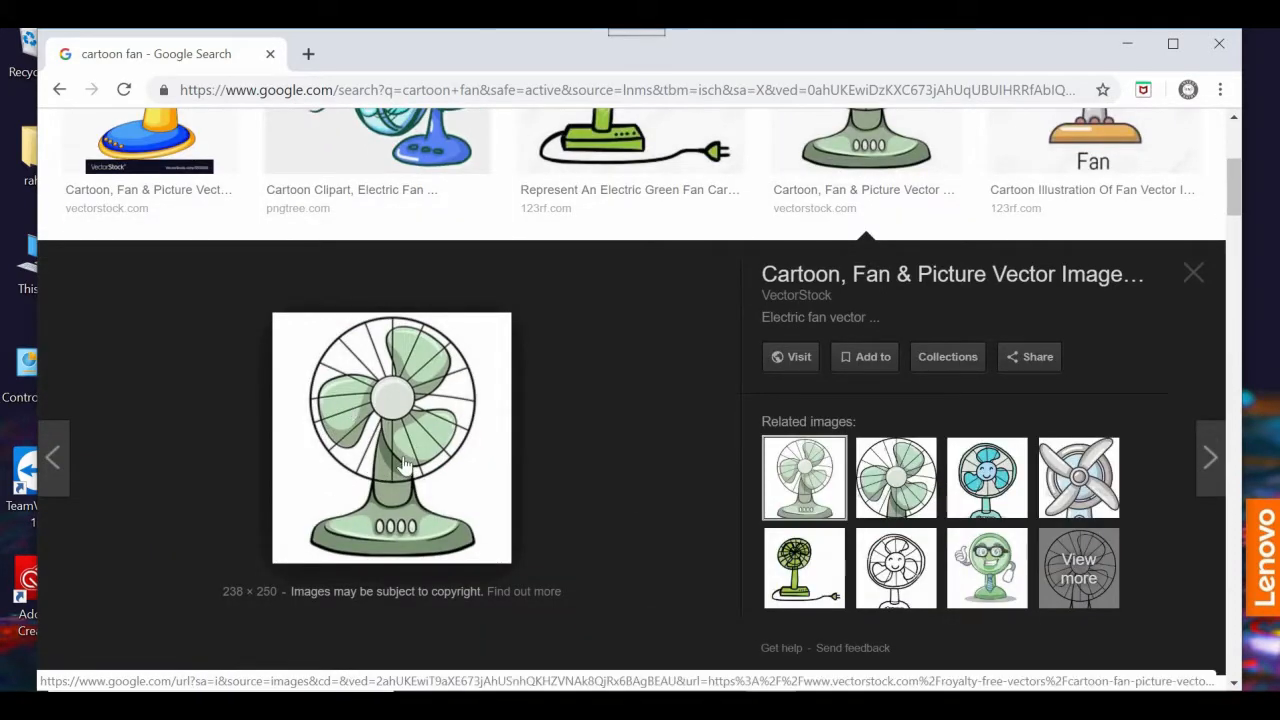
pyautogui.click(1198, 270)
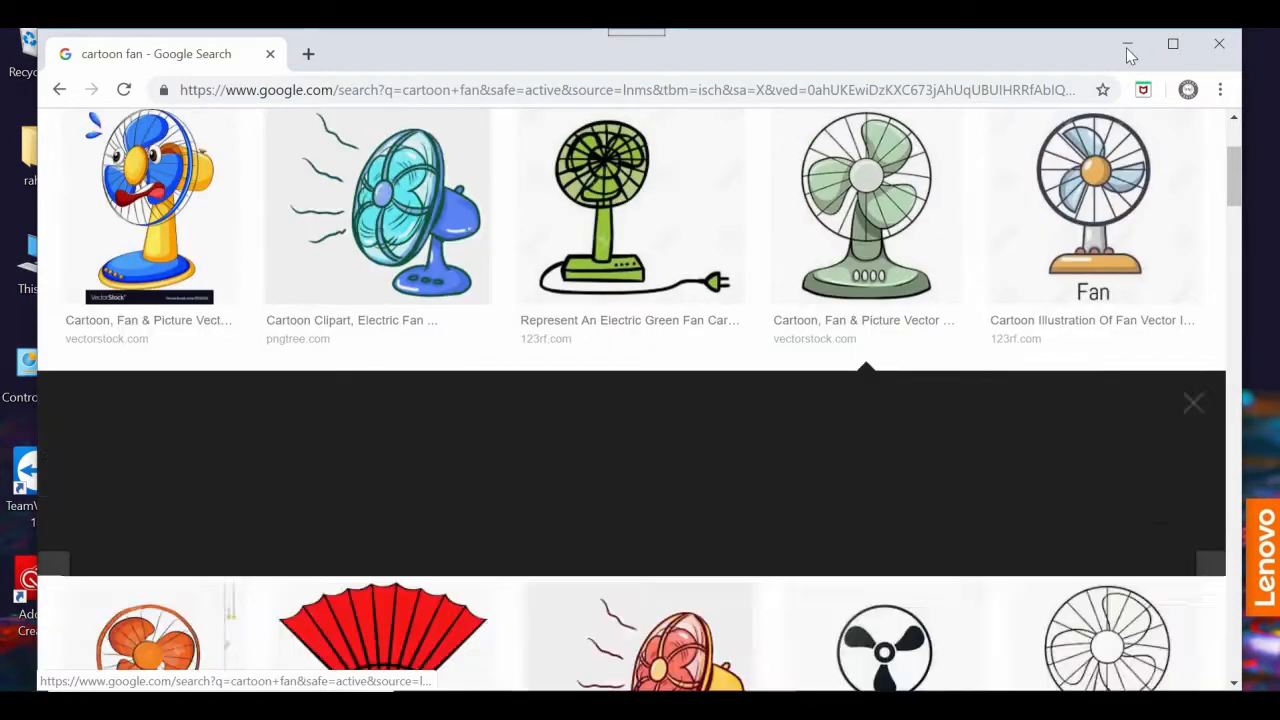
pyautogui.click(1126, 46)
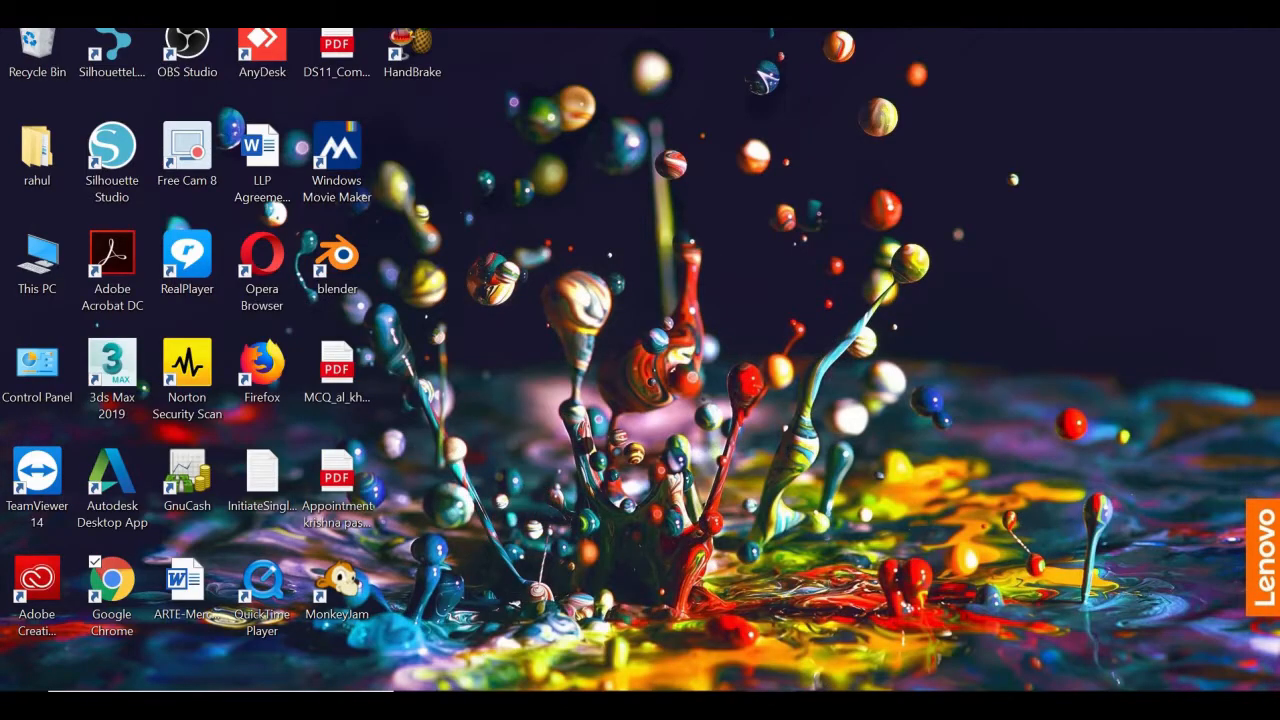
pyautogui.hotkey('alt', 'Tab')
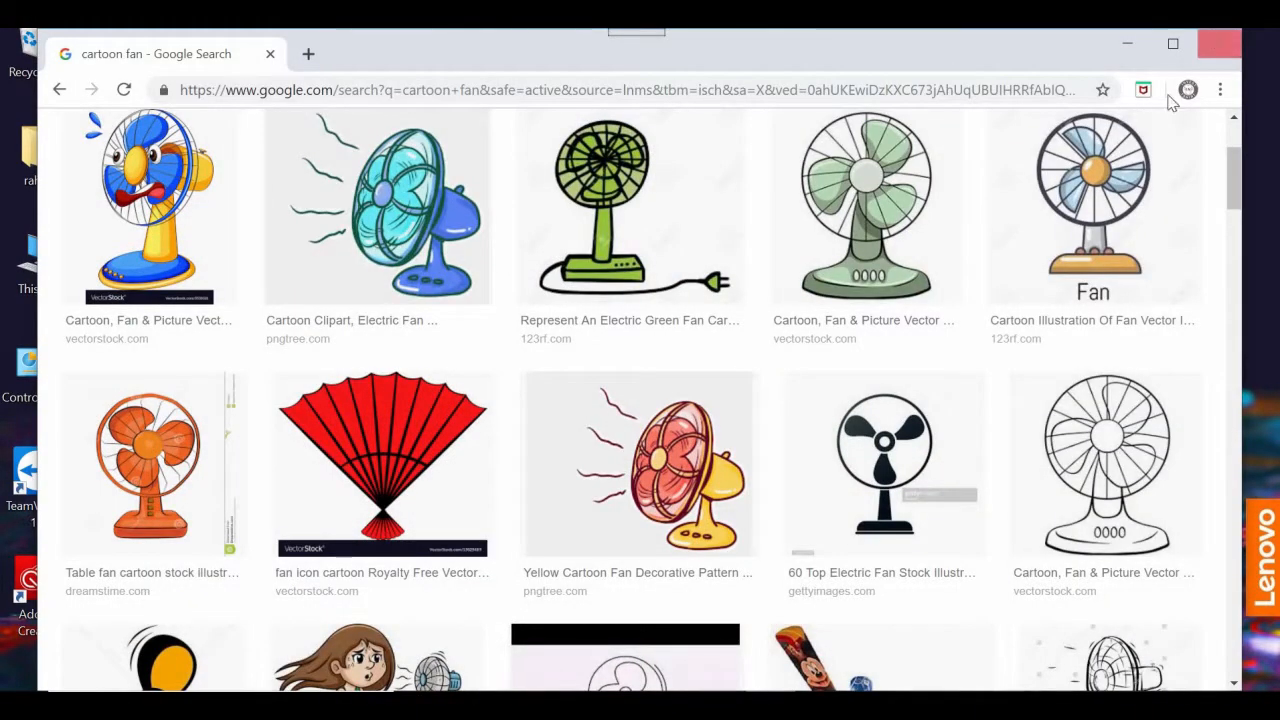
pyautogui.click(1220, 43)
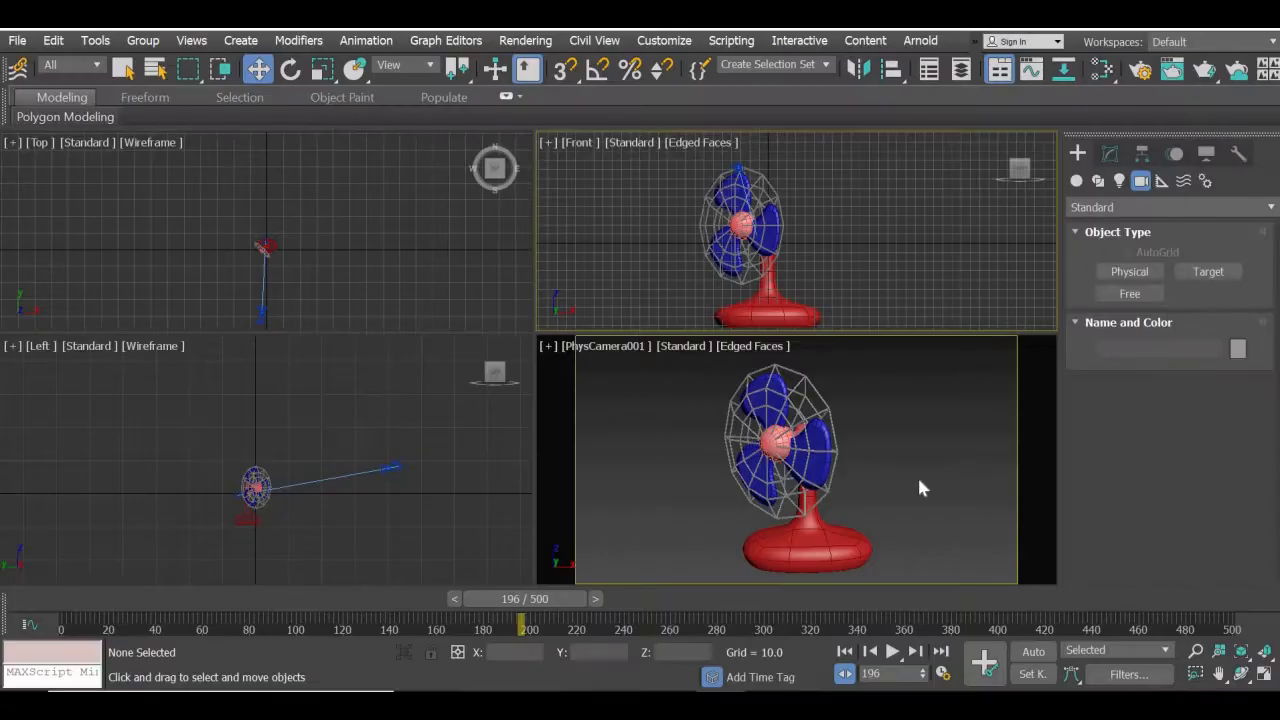
# - Create a roughly square Plane primitive beside the fan model in the Front viewport
pyautogui.moveTo(748, 277); pyautogui.dragTo(658, 265, button='middle')
pyautogui.click(1078, 182)
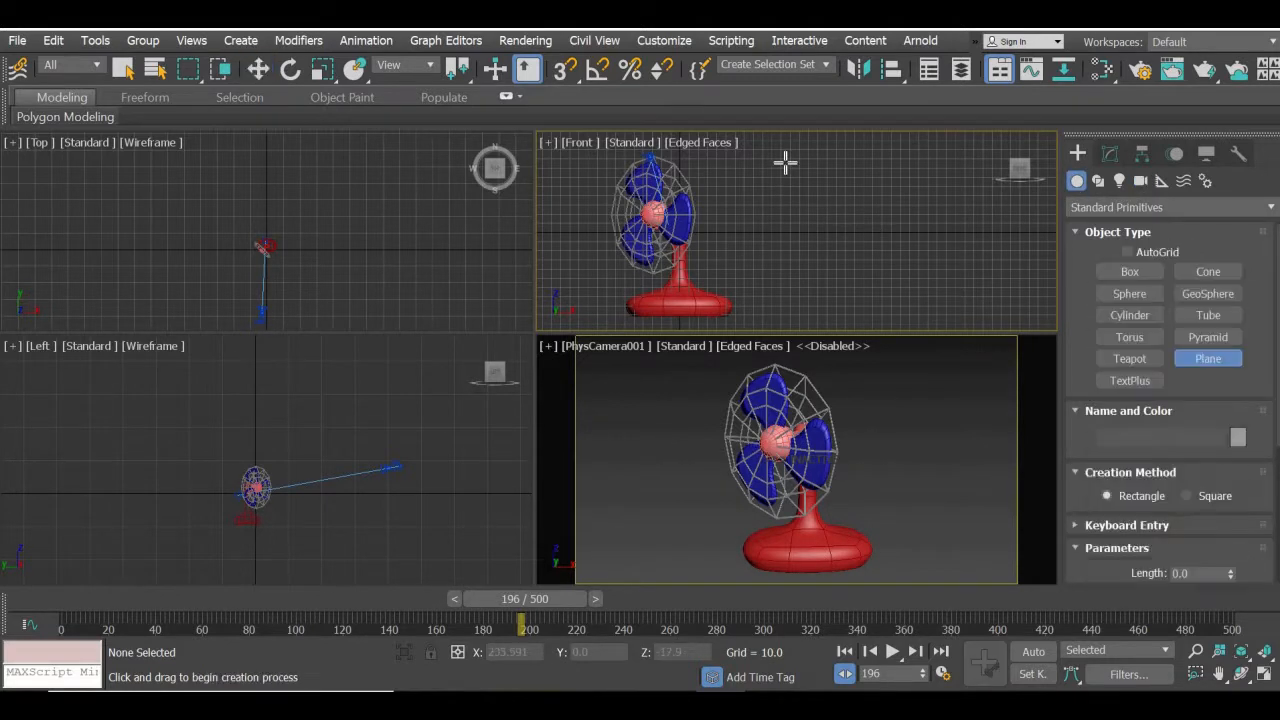
pyautogui.moveTo(784, 160); pyautogui.dragTo(958, 334)
pyautogui.click(258, 68)
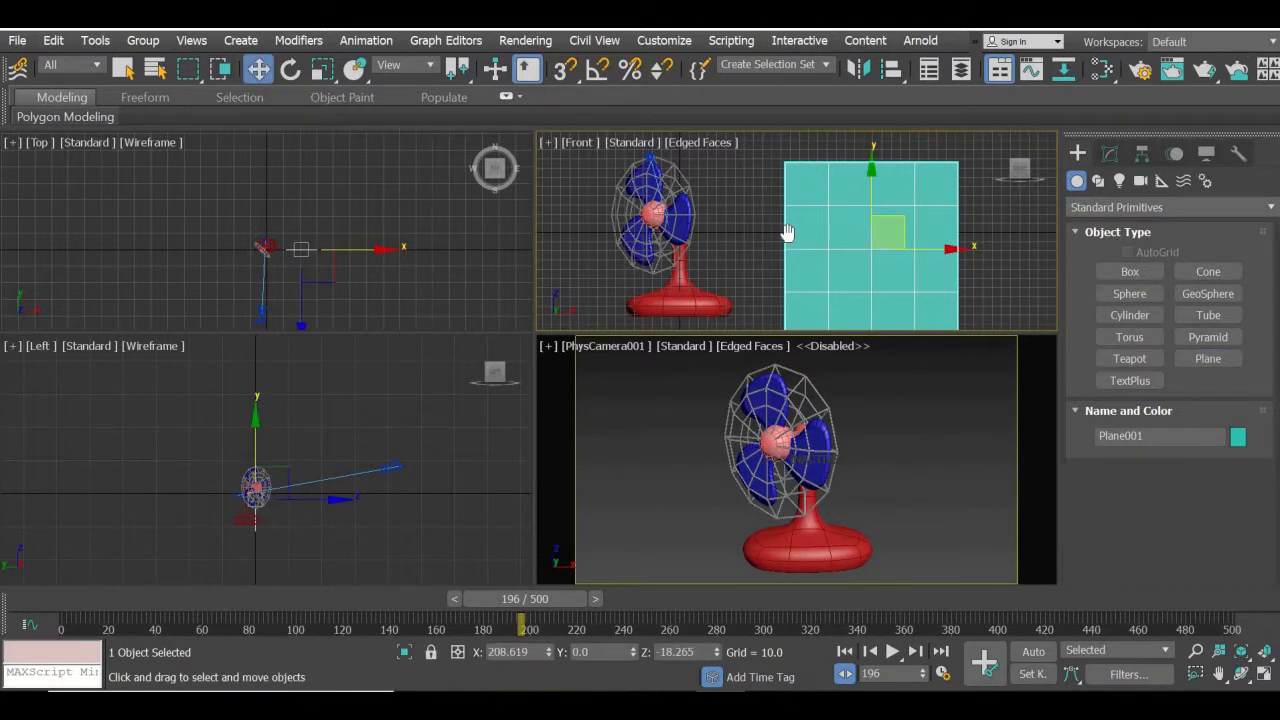
pyautogui.moveTo(789, 256); pyautogui.dragTo(789, 234, button='middle')
# - Open the Slate Material Editor, shift the existing material node aside and add a new Standard material
pyautogui.press('m')
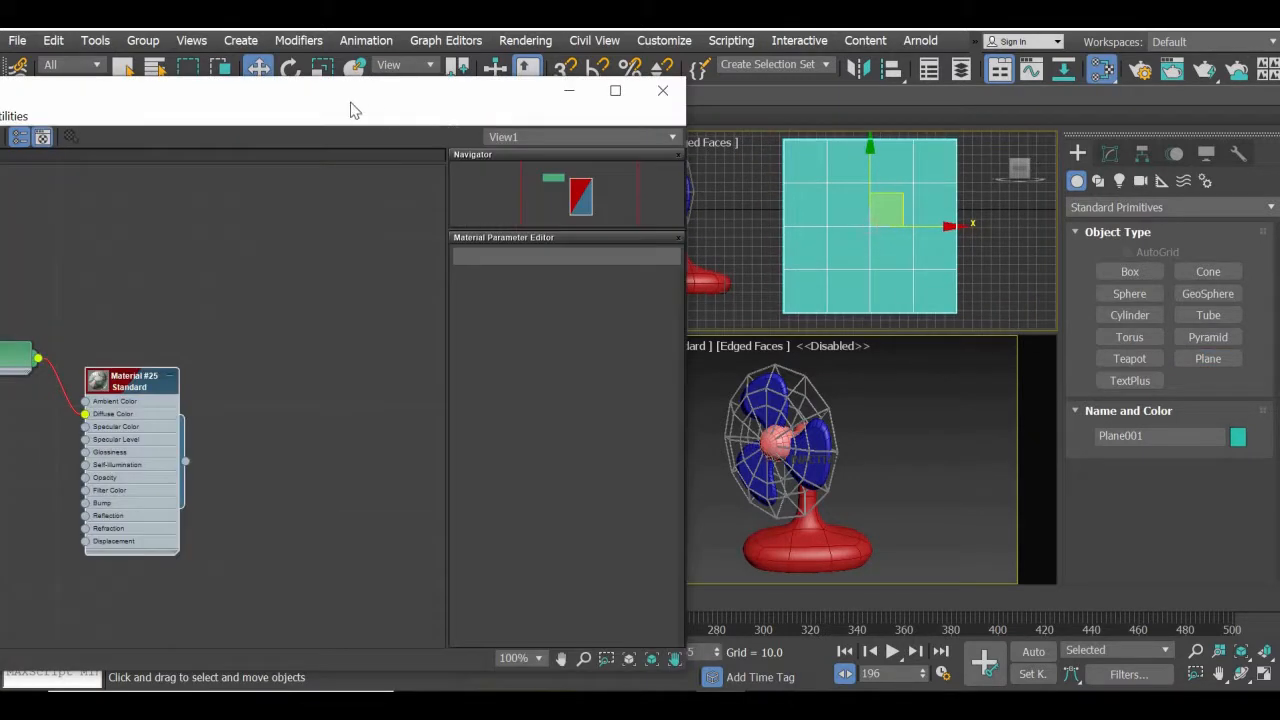
pyautogui.moveTo(510, 78); pyautogui.dragTo(749, 60)
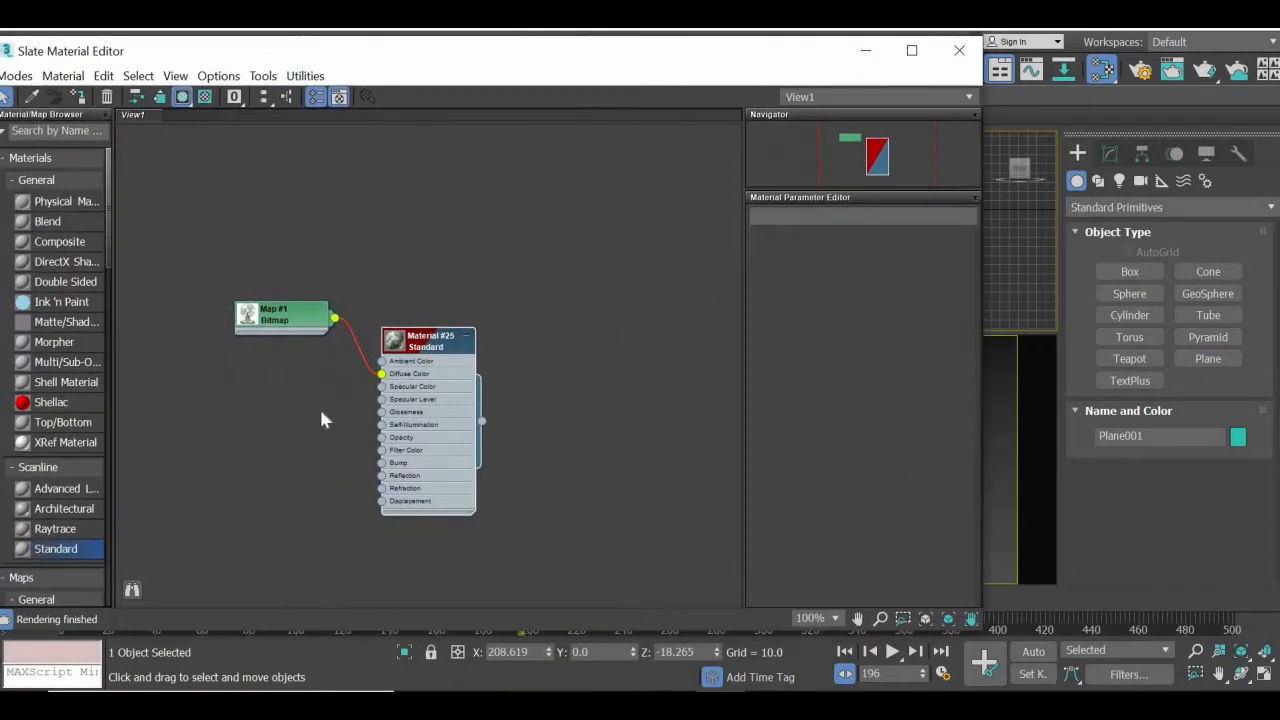
pyautogui.moveTo(435, 331); pyautogui.dragTo(208, 144)
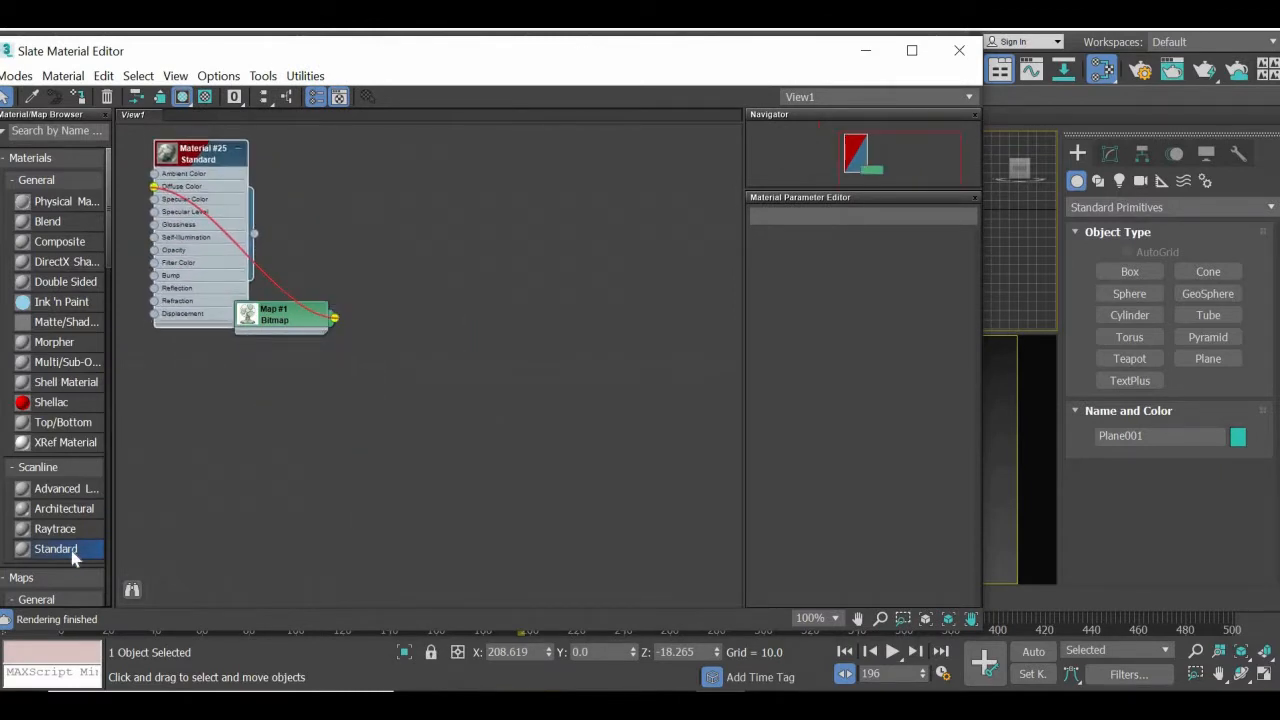
pyautogui.moveTo(580, 297); pyautogui.dragTo(580, 270)
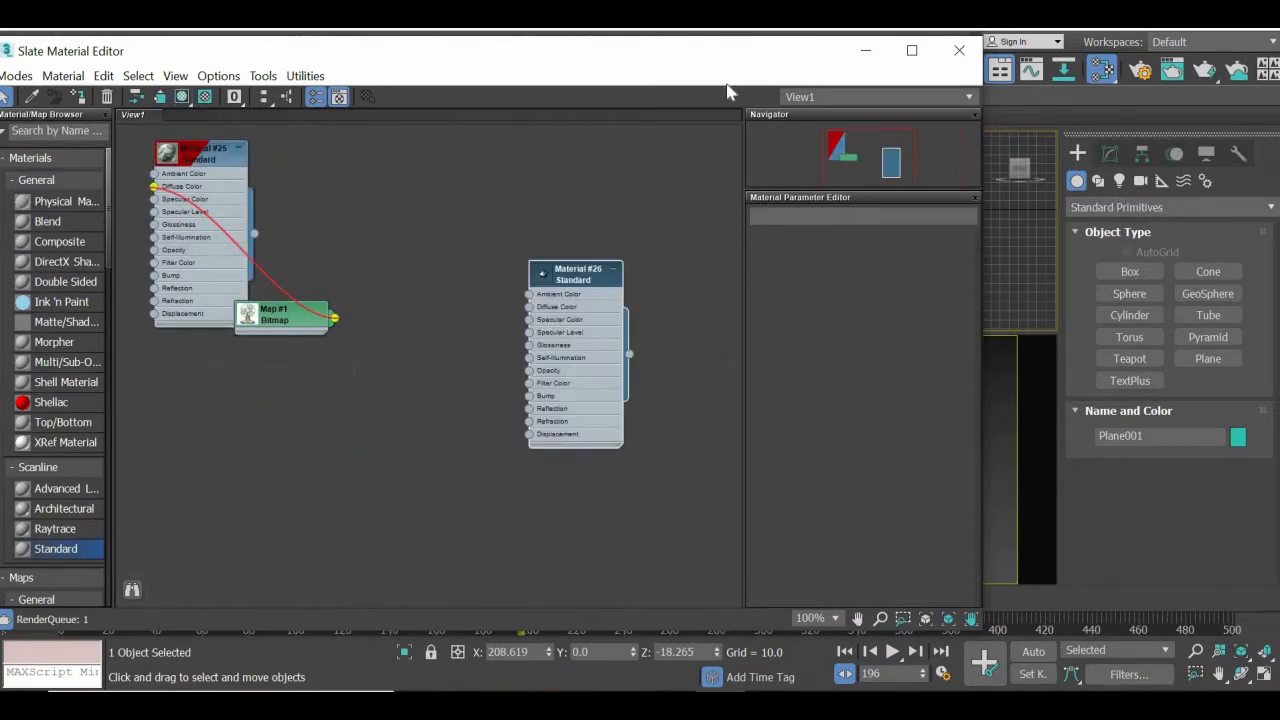
# - Assign the new Standard material to the selected plane
pyautogui.moveTo(475, 62); pyautogui.dragTo(186, 63)
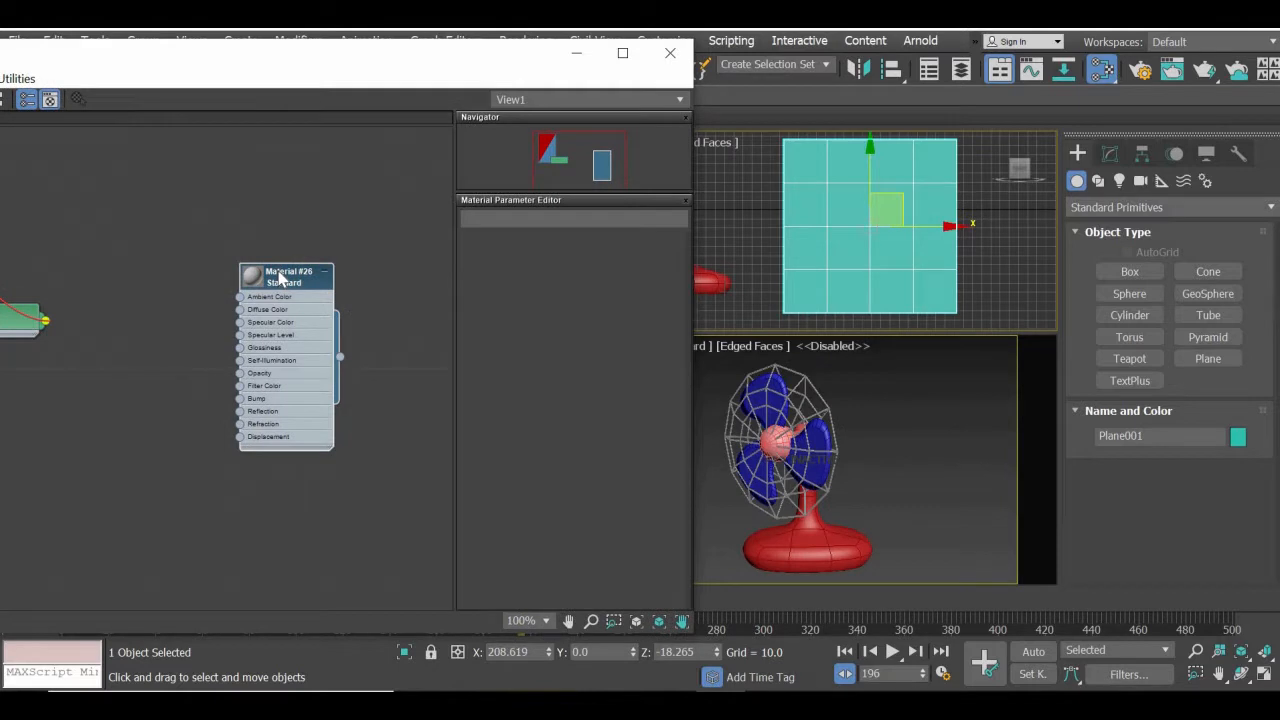
pyautogui.rightClick(281, 279)
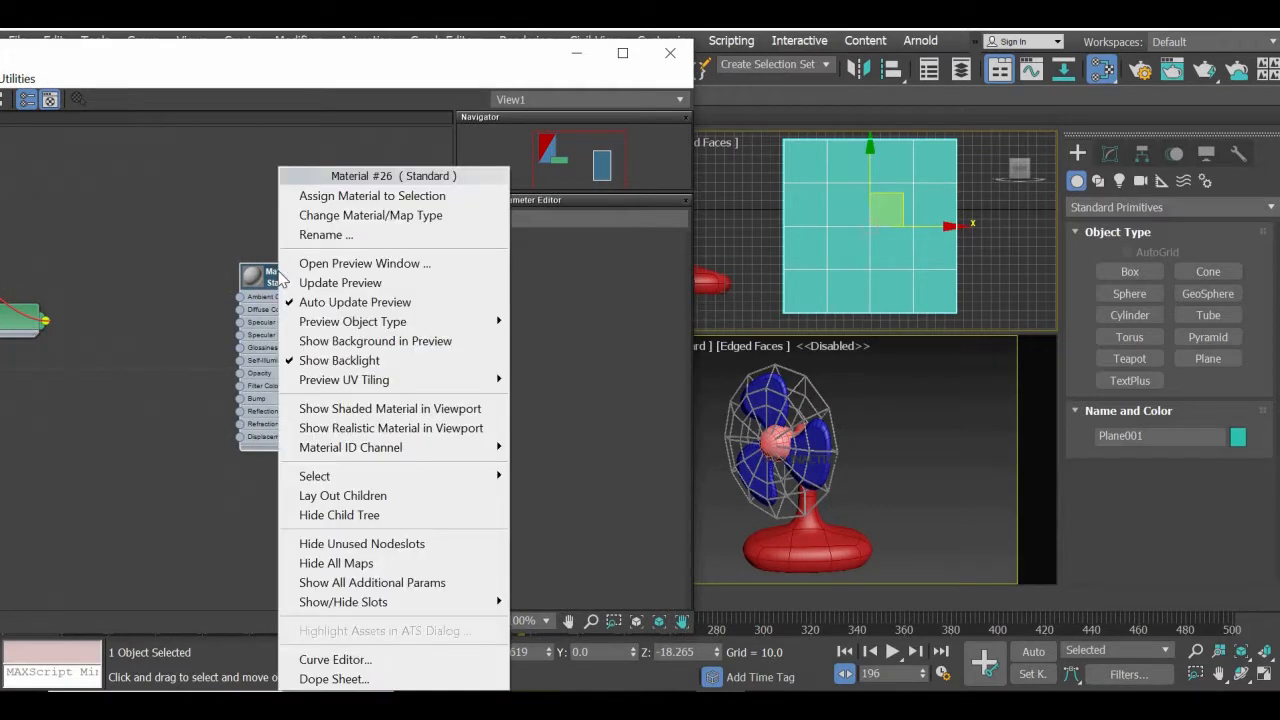
pyautogui.click(383, 196)
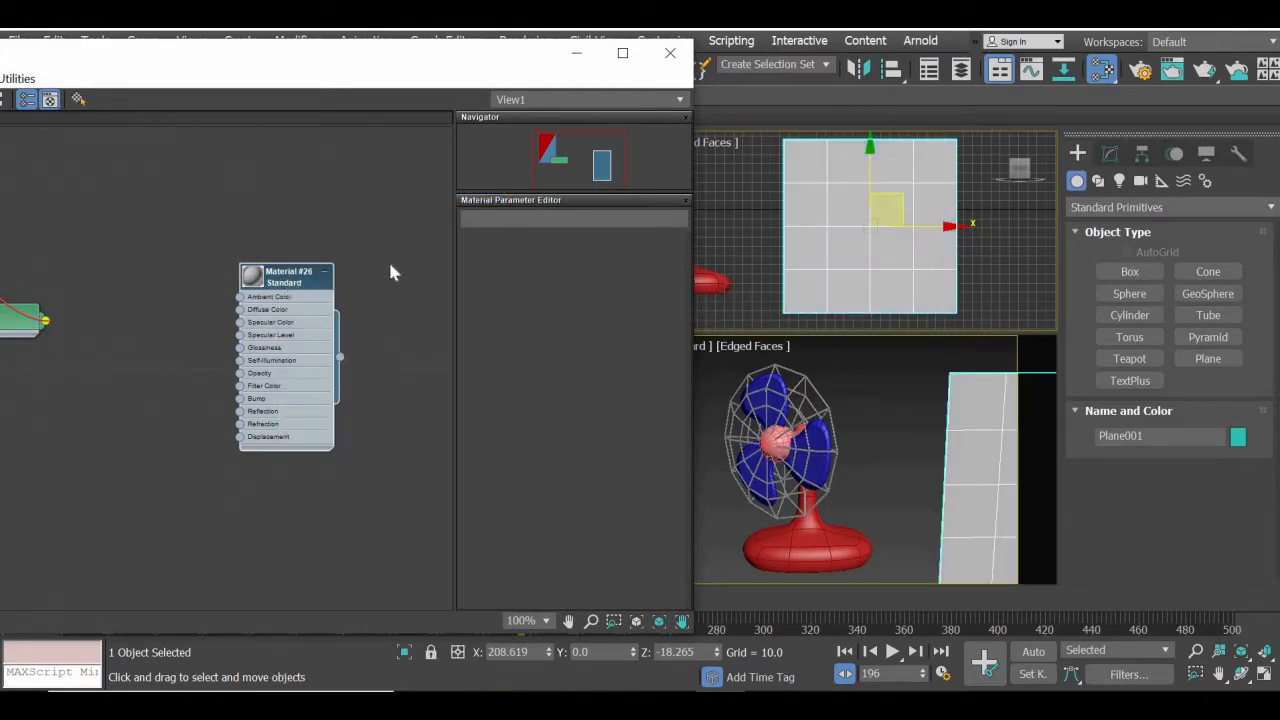
# - Connect a Bitmap map using the fan.jpg image from the fan loop folder to the new material's Diffuse Color
pyautogui.moveTo(292, 276); pyautogui.dragTo(386, 263)
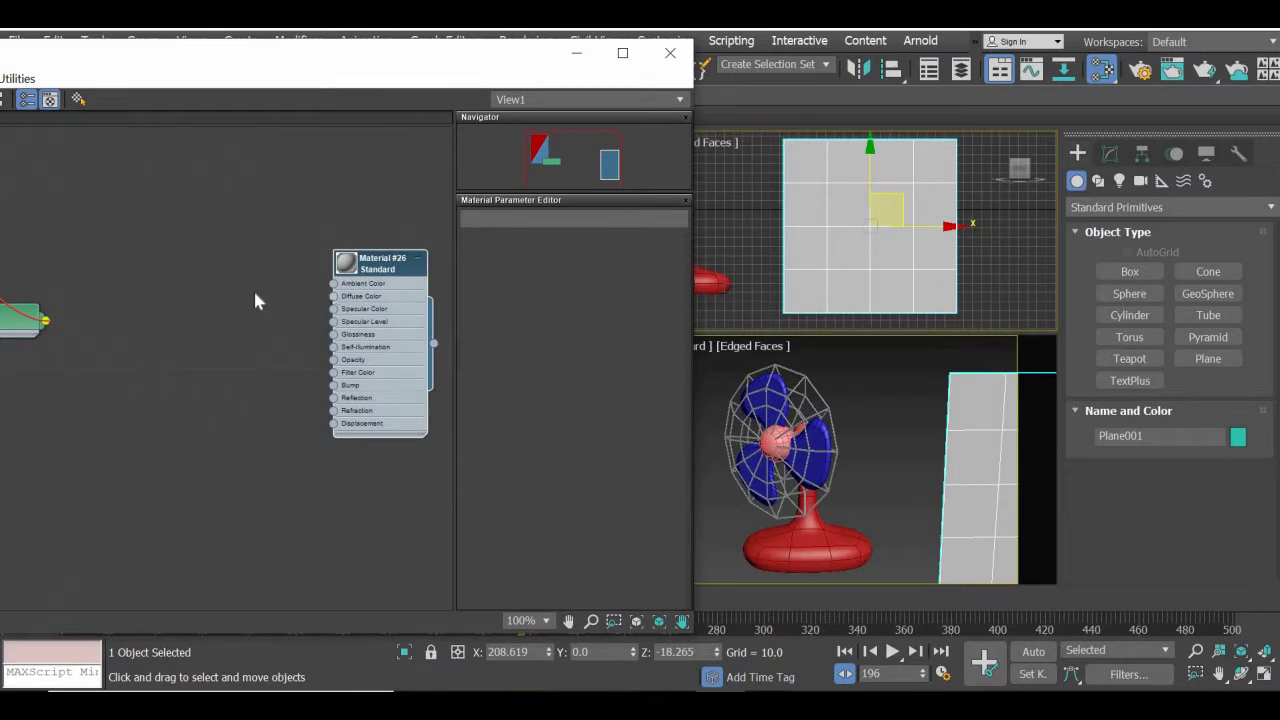
pyautogui.moveTo(241, 298); pyautogui.dragTo(241, 298)
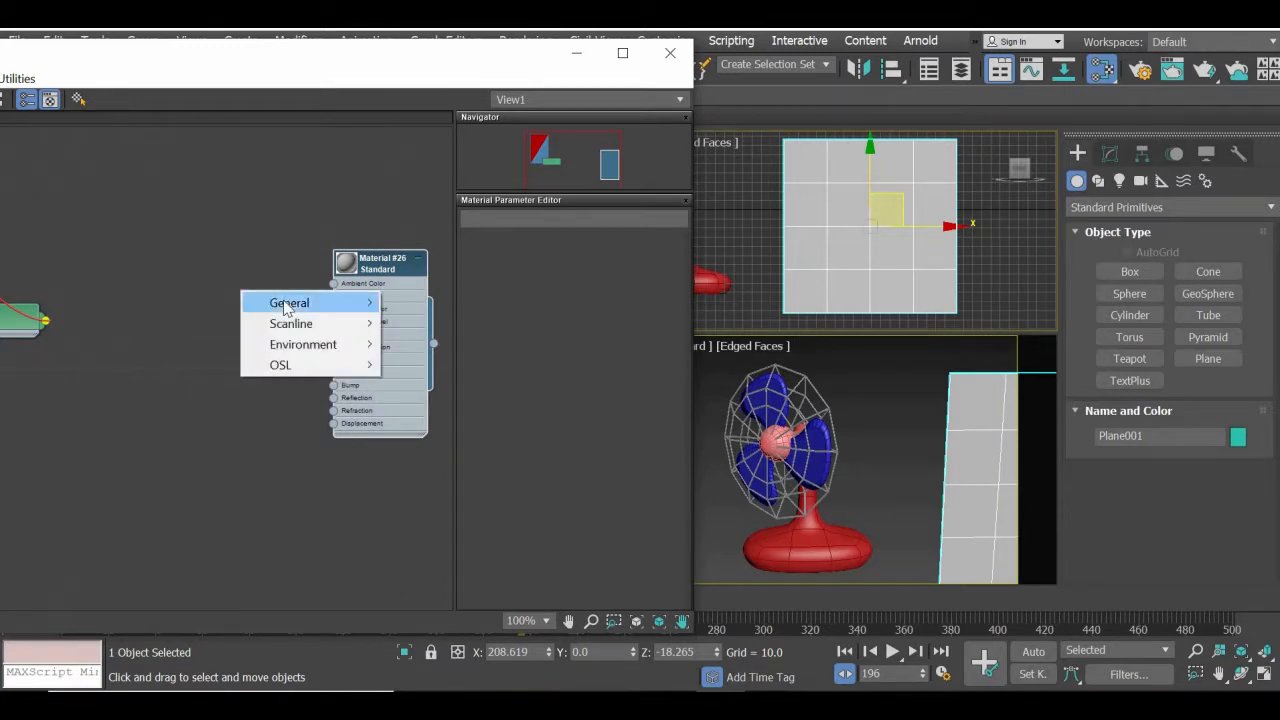
pyautogui.moveTo(287, 305)
pyautogui.click(500, 58)
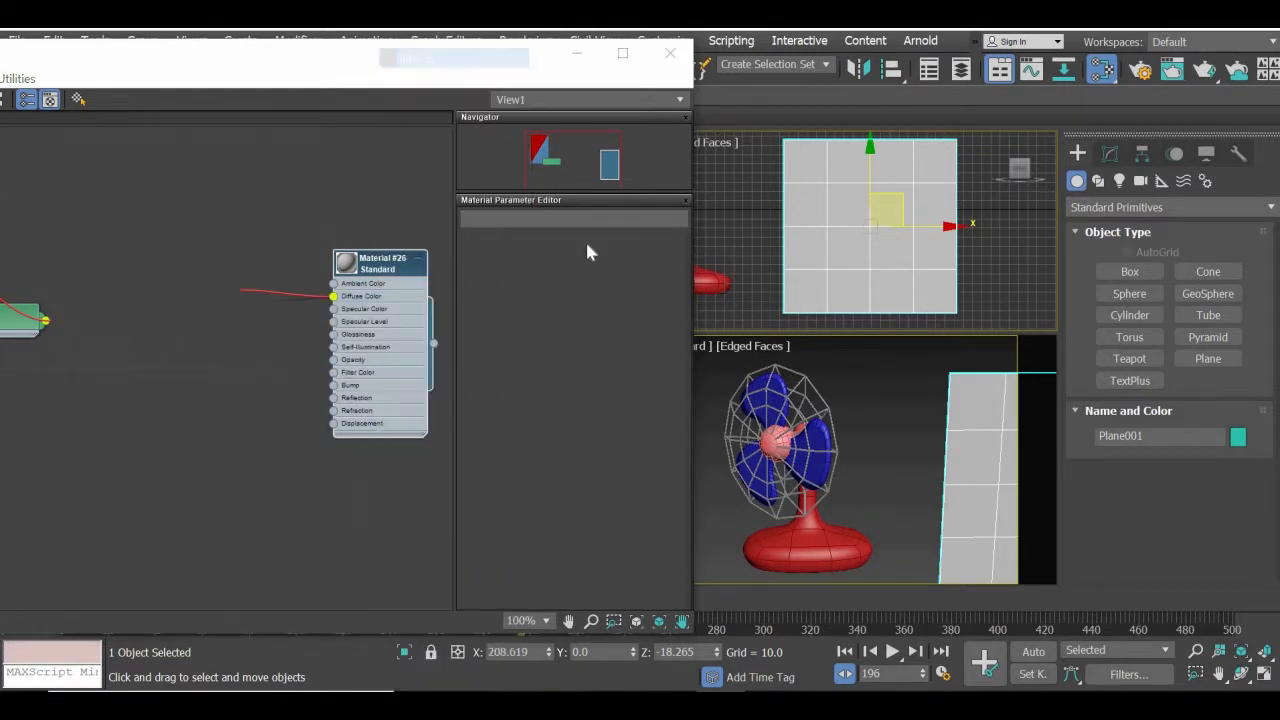
pyautogui.click(200, 175)
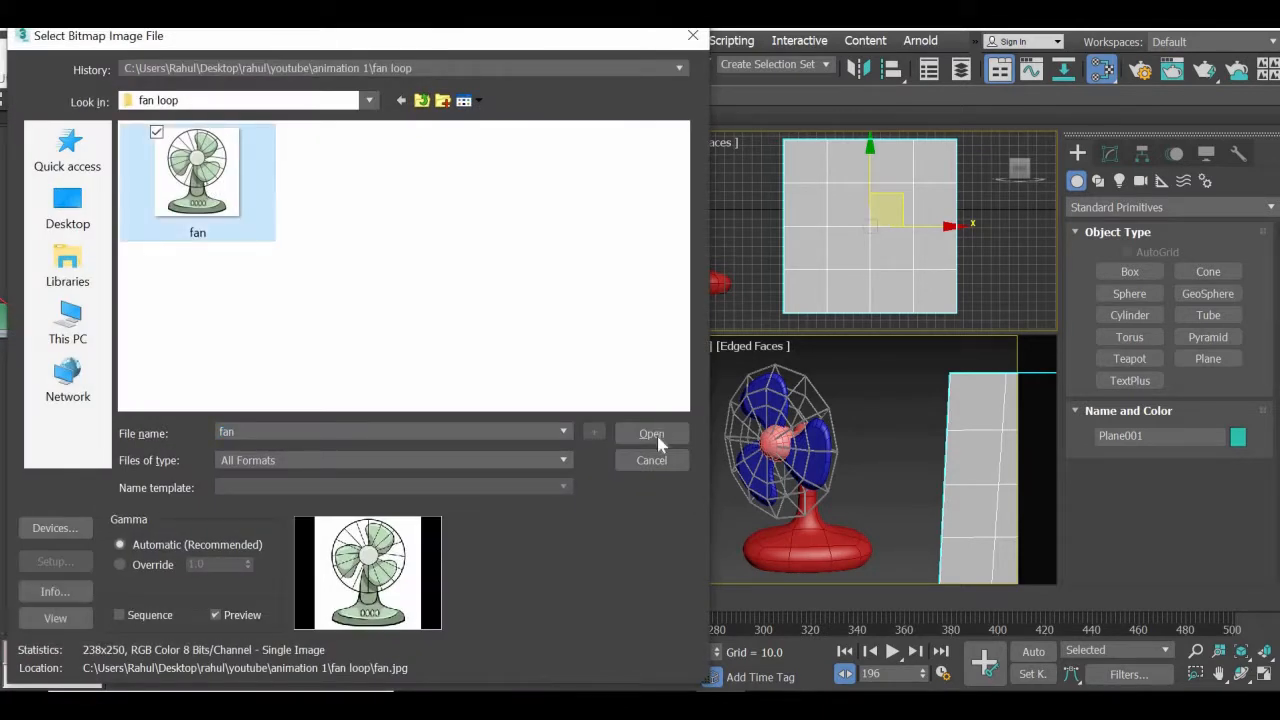
pyautogui.click(652, 433)
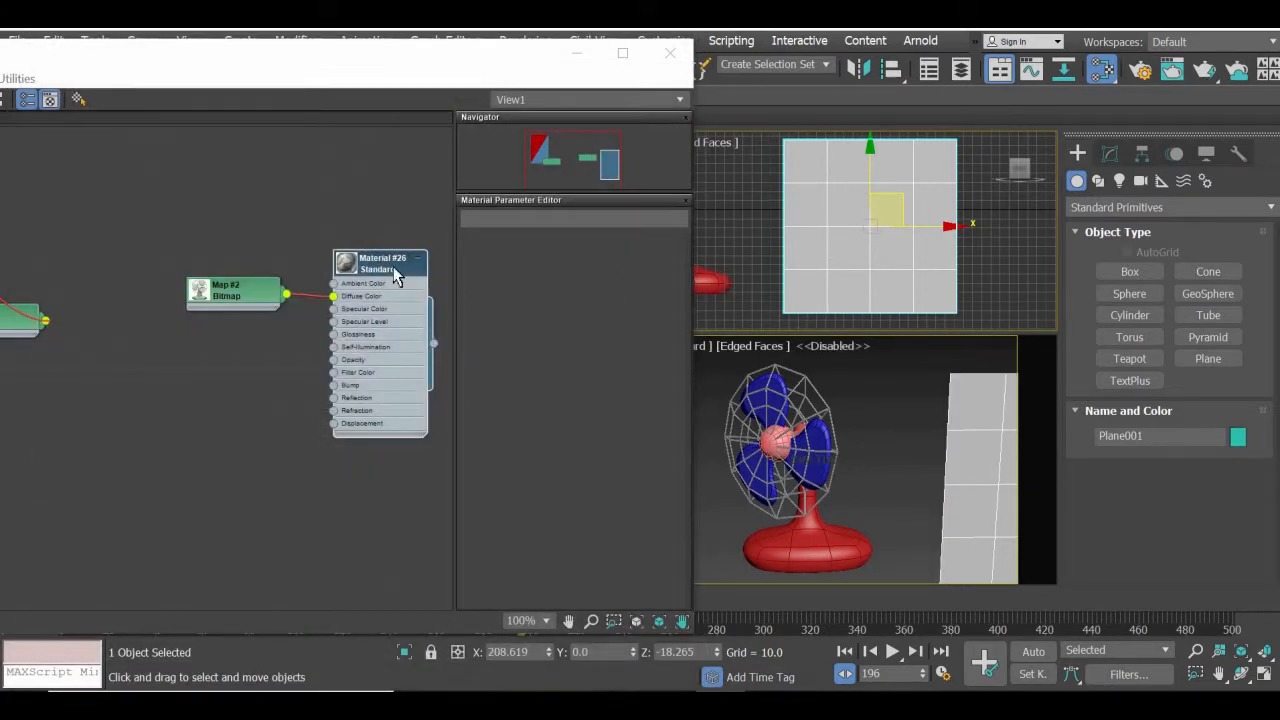
# - Show the new material shaded in the viewport and minimize the Slate Material Editor
pyautogui.rightClick(382, 264)
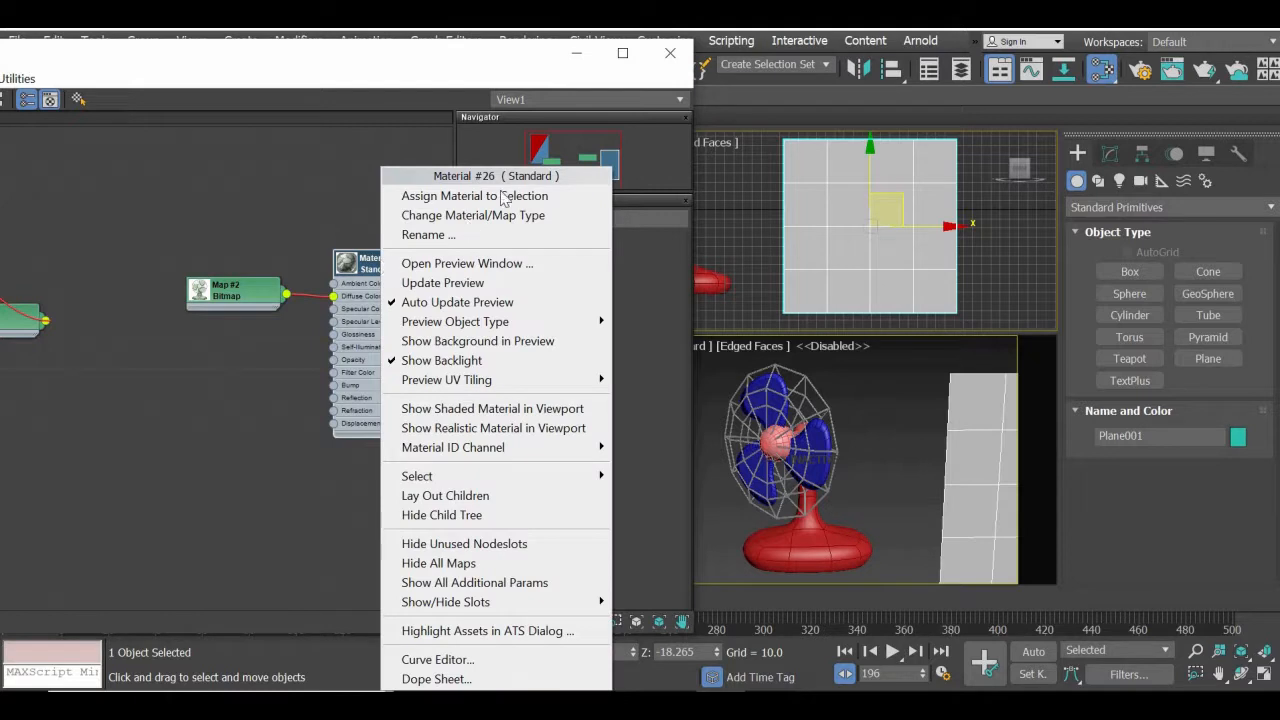
pyautogui.click(484, 408)
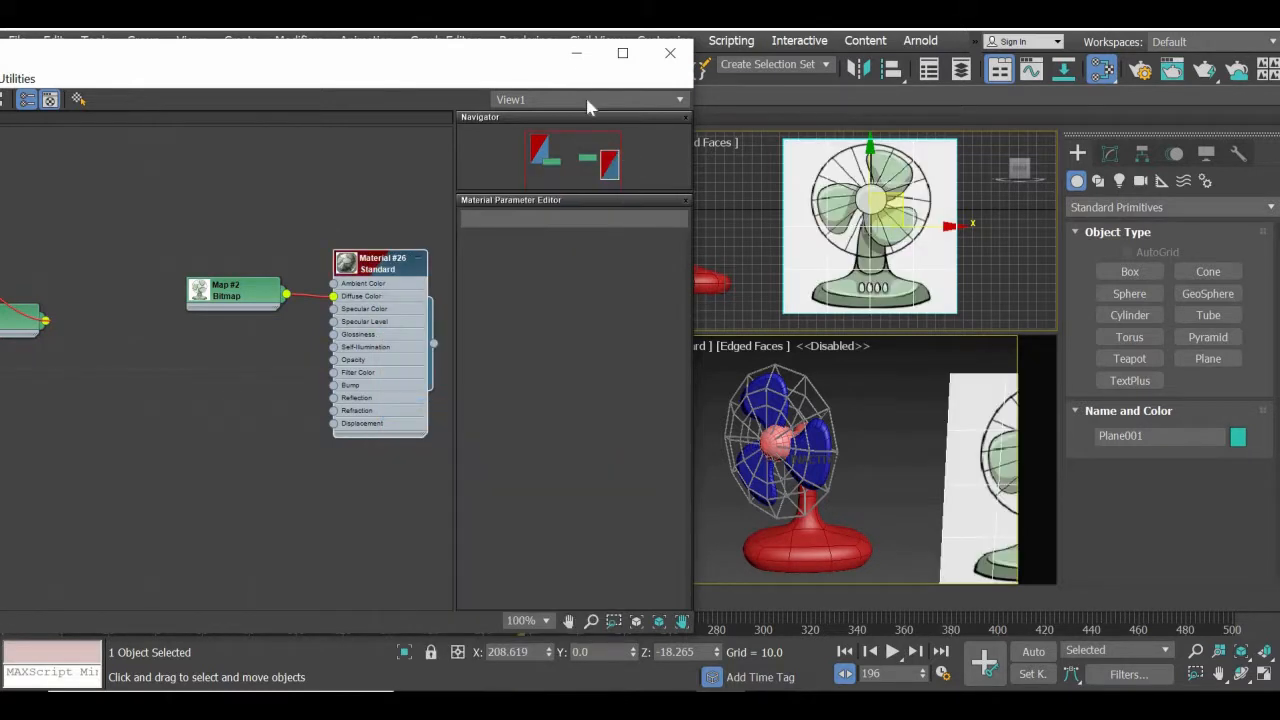
pyautogui.click(576, 53)
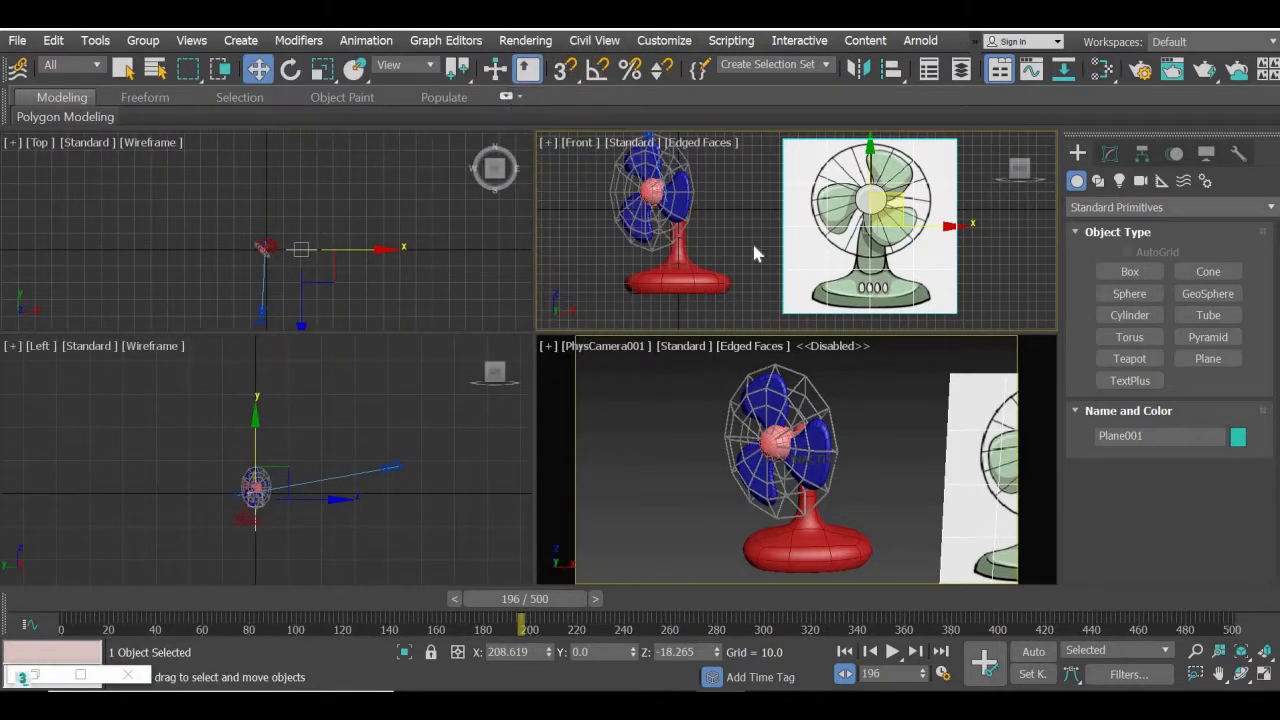
# - Maximize the Front viewport and scale the reference plane to about 95% along X
pyautogui.click(752, 241)
pyautogui.click(1265, 674)
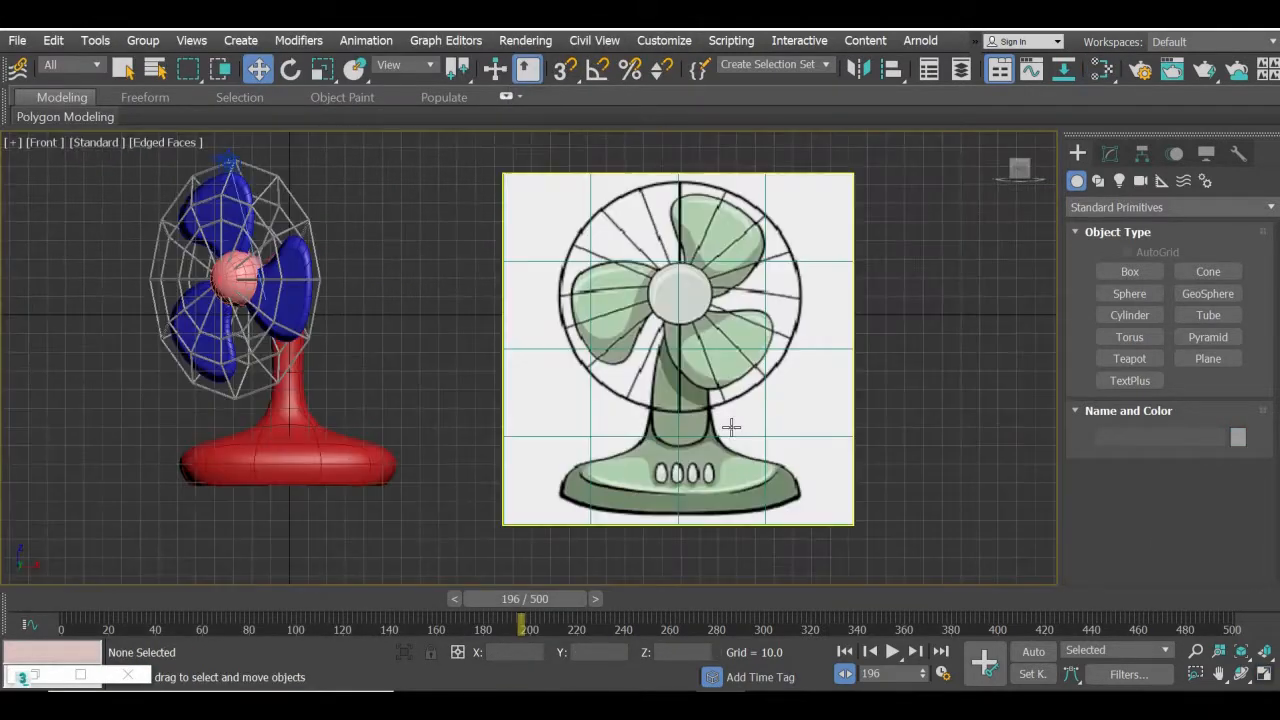
pyautogui.click(765, 449)
pyautogui.click(322, 67)
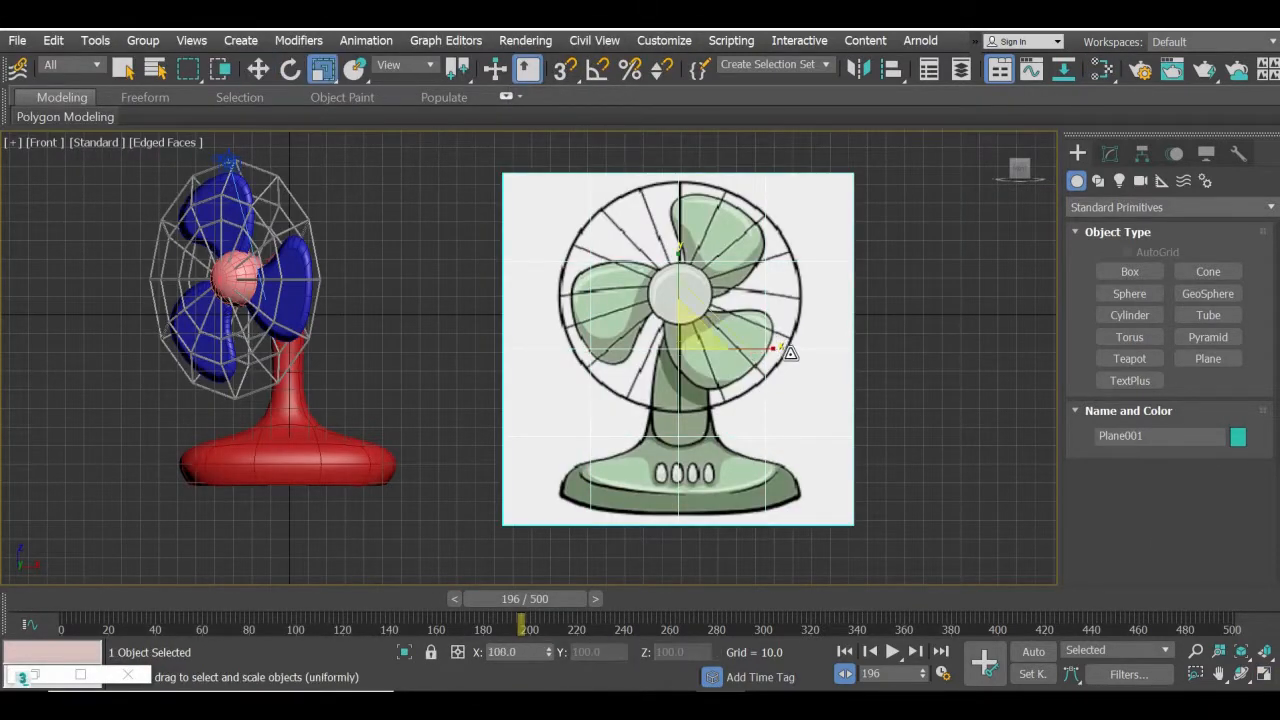
pyautogui.moveTo(776, 350)
pyautogui.mouseDown()
pyautogui.moveTo(786, 359)
pyautogui.moveTo(790, 340)
pyautogui.moveTo(757, 357)
pyautogui.moveTo(766, 349)
pyautogui.moveTo(756, 361)
pyautogui.moveTo(772, 366)
pyautogui.mouseUp()
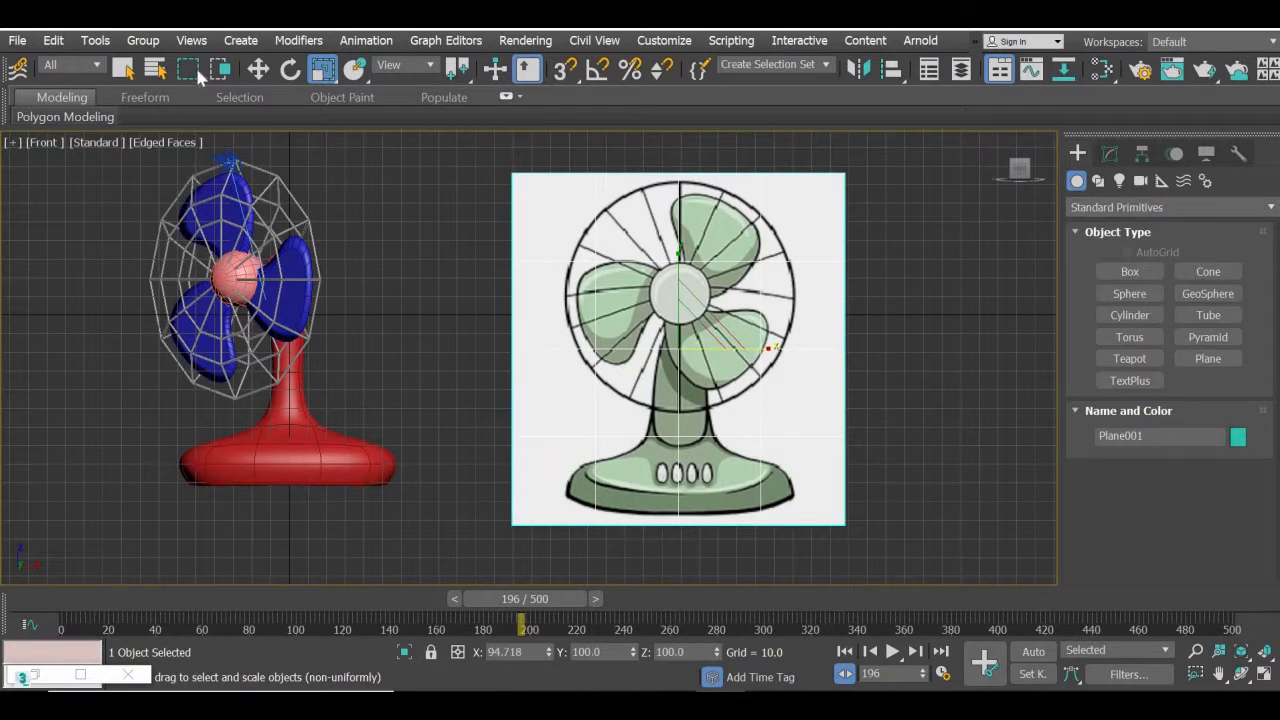
pyautogui.click(258, 67)
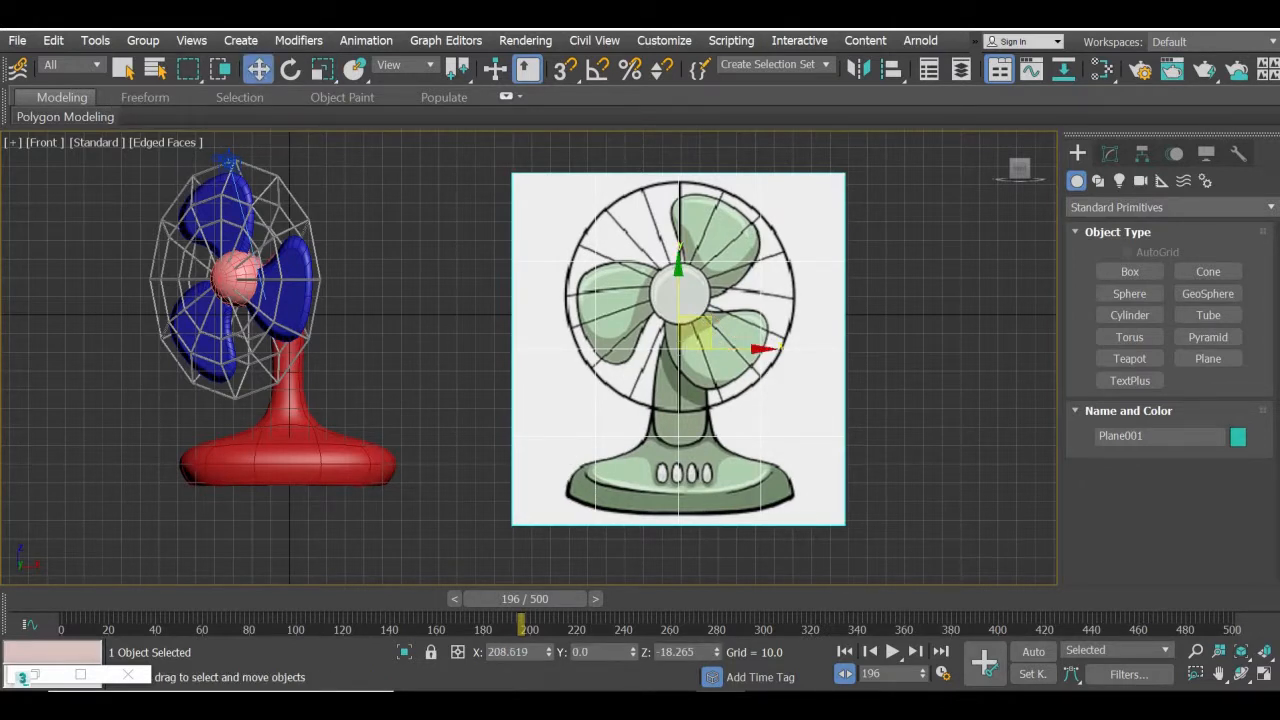
# - Move the reference plane back along Y to about 72 in the Top view, then deselect it
pyautogui.hotkey('alt', 'w')
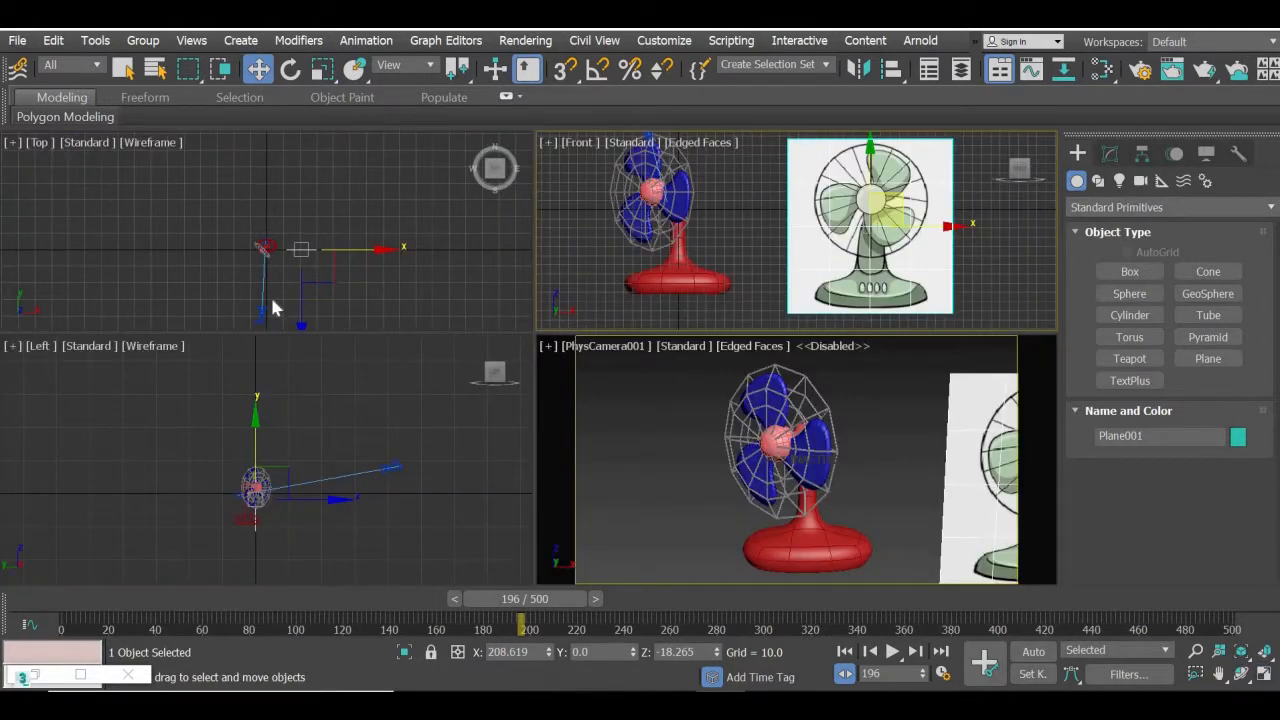
pyautogui.scroll(4, 263, 286)
pyautogui.moveTo(301, 272); pyautogui.dragTo(225, 335, button='middle')
pyautogui.scroll(3, 263, 320)
pyautogui.moveTo(267, 214); pyautogui.dragTo(272, 140)
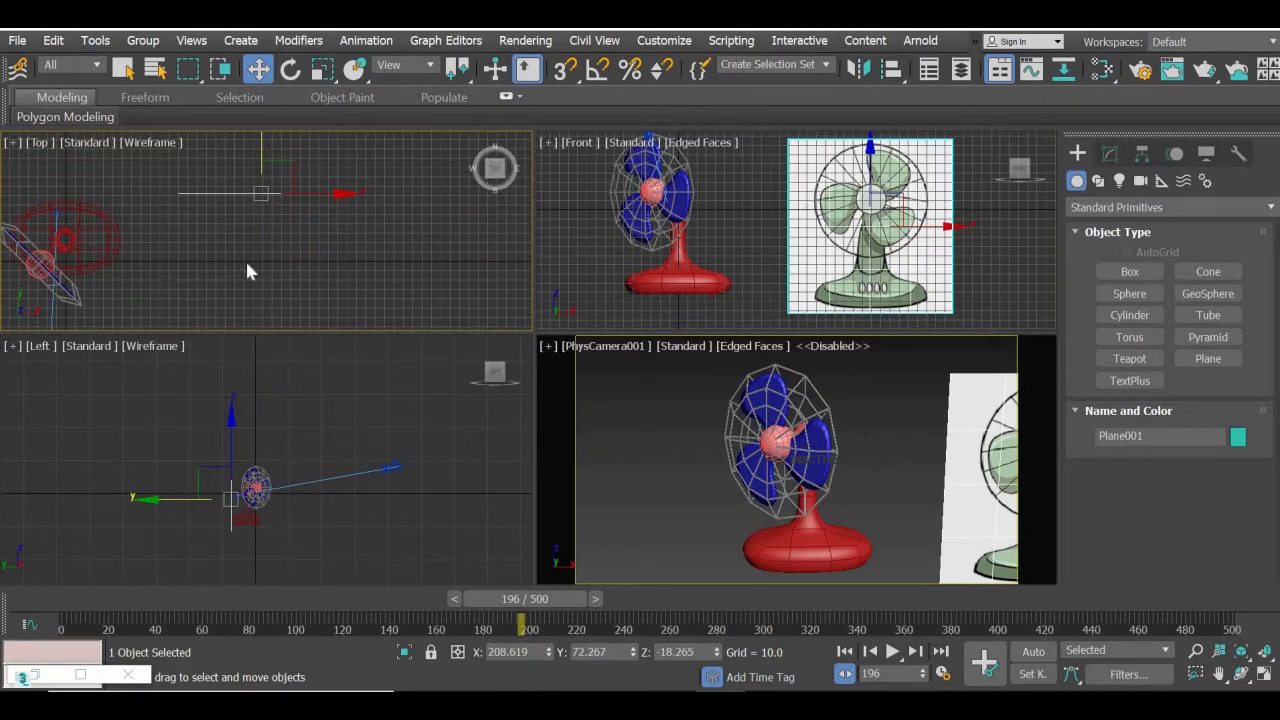
pyautogui.click(711, 216)
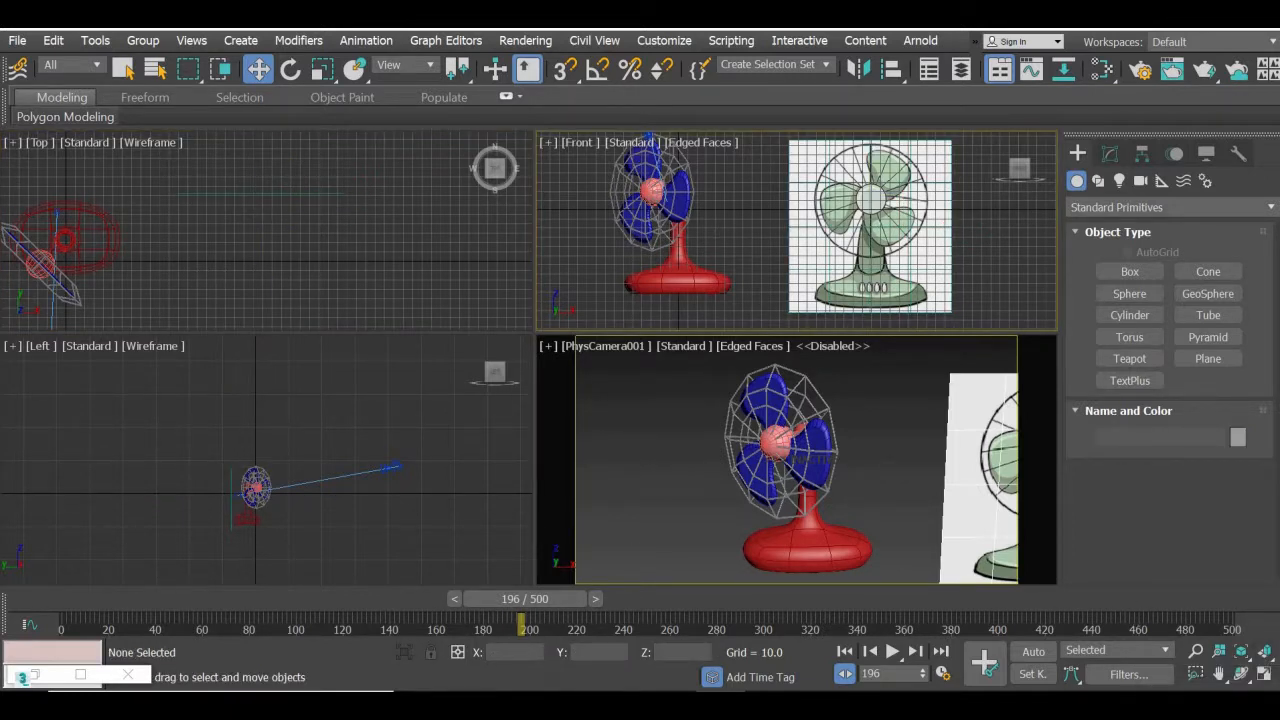
# - Maximize the Front viewport and hide its grid
pyautogui.click(1265, 678)
pyautogui.scroll(3, 510, 390)
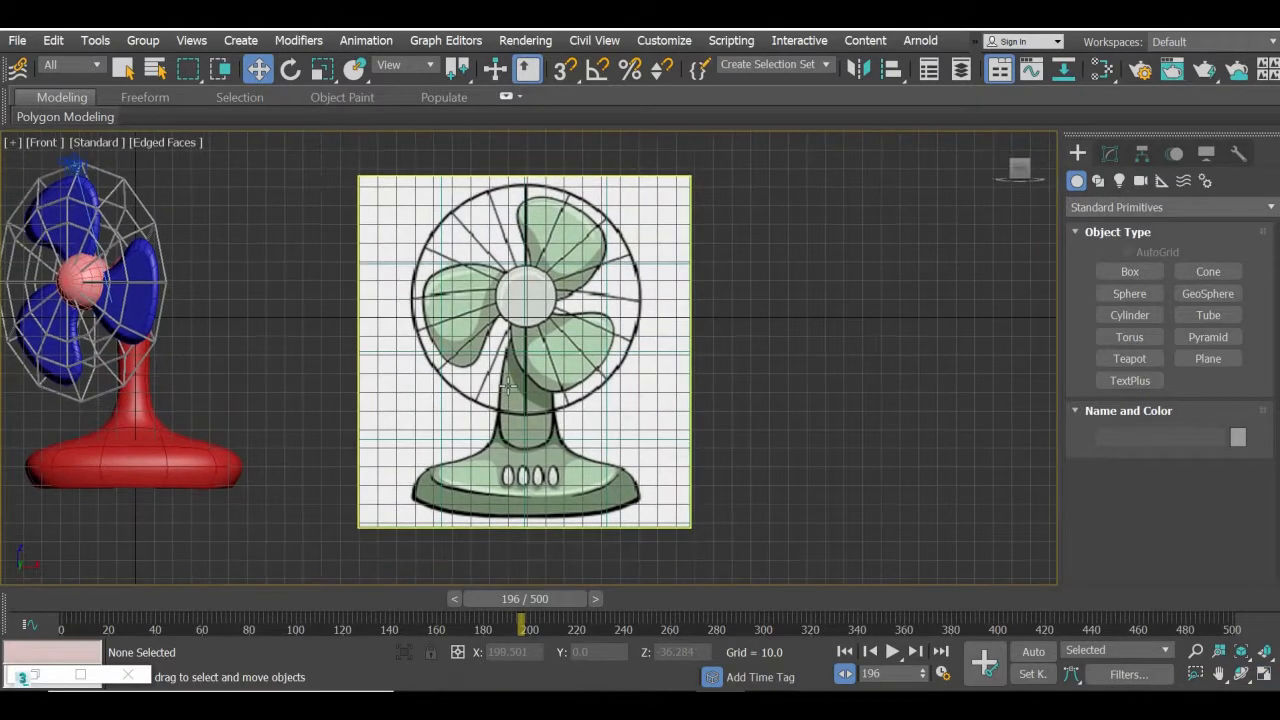
pyautogui.press('g')
pyautogui.moveTo(557, 400)
pyautogui.mouseDown(button='middle')
pyautogui.moveTo(663, 405)
pyautogui.moveTo(566, 381)
pyautogui.mouseUp(button='middle')
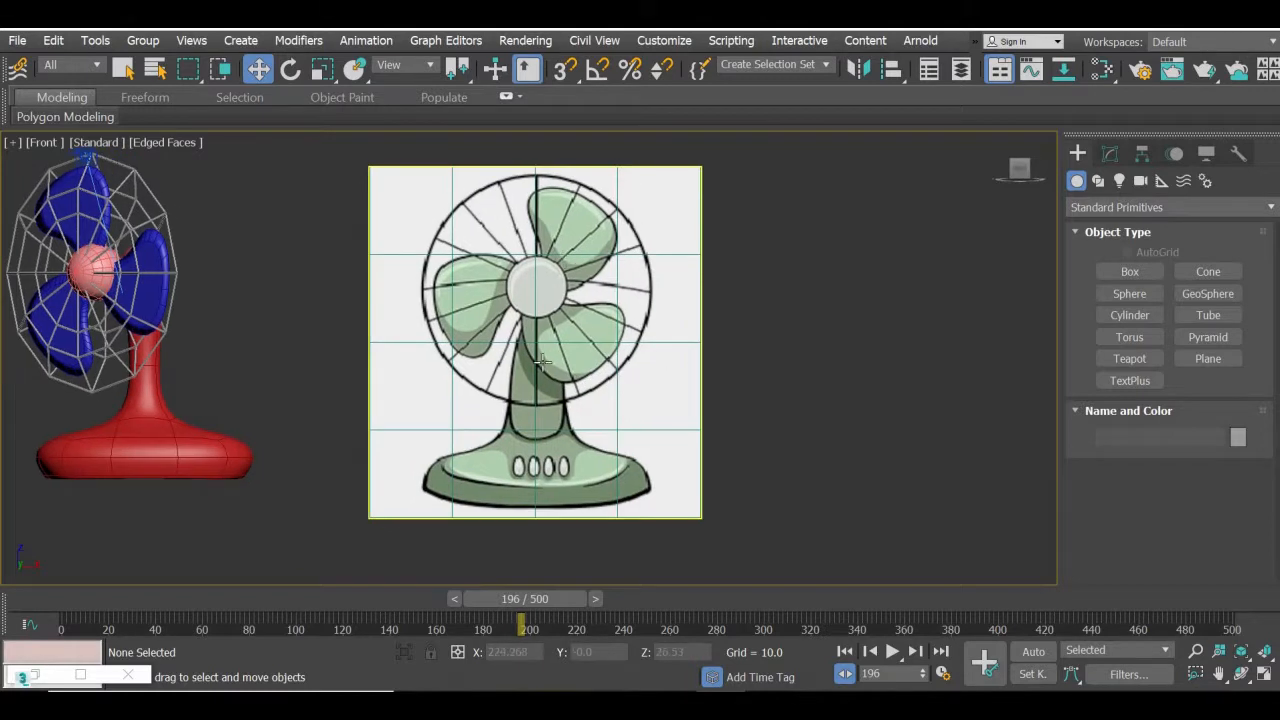
# - Trace the upper fan blade with a closed Line spline, extending its base inside the hub
pyautogui.scroll(5, 541, 362)
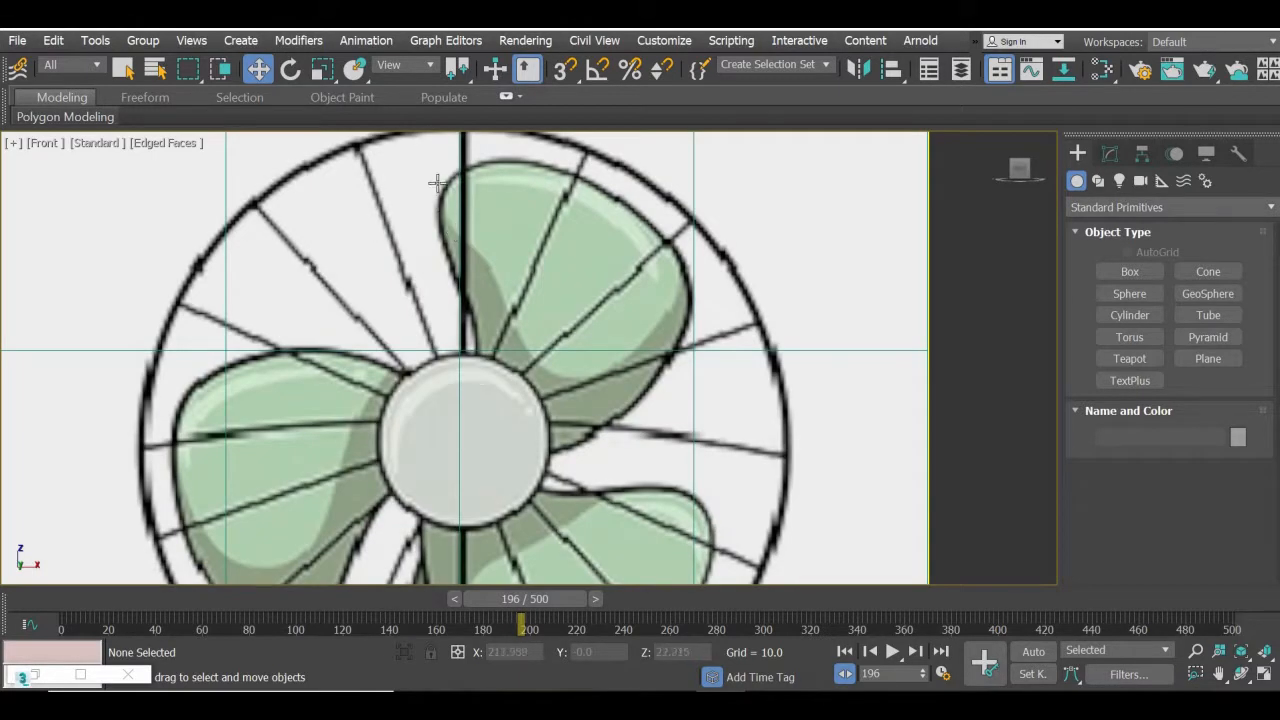
pyautogui.moveTo(558, 431); pyautogui.dragTo(584, 361, button='middle')
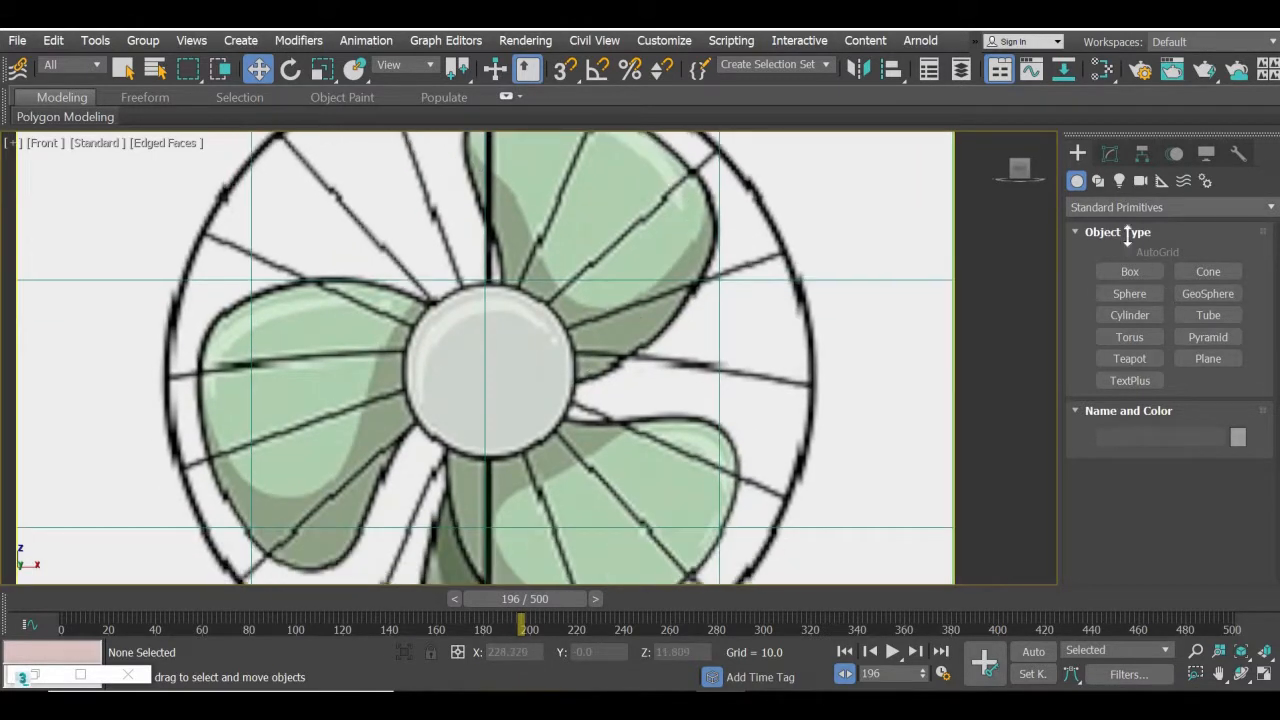
pyautogui.click(1098, 180)
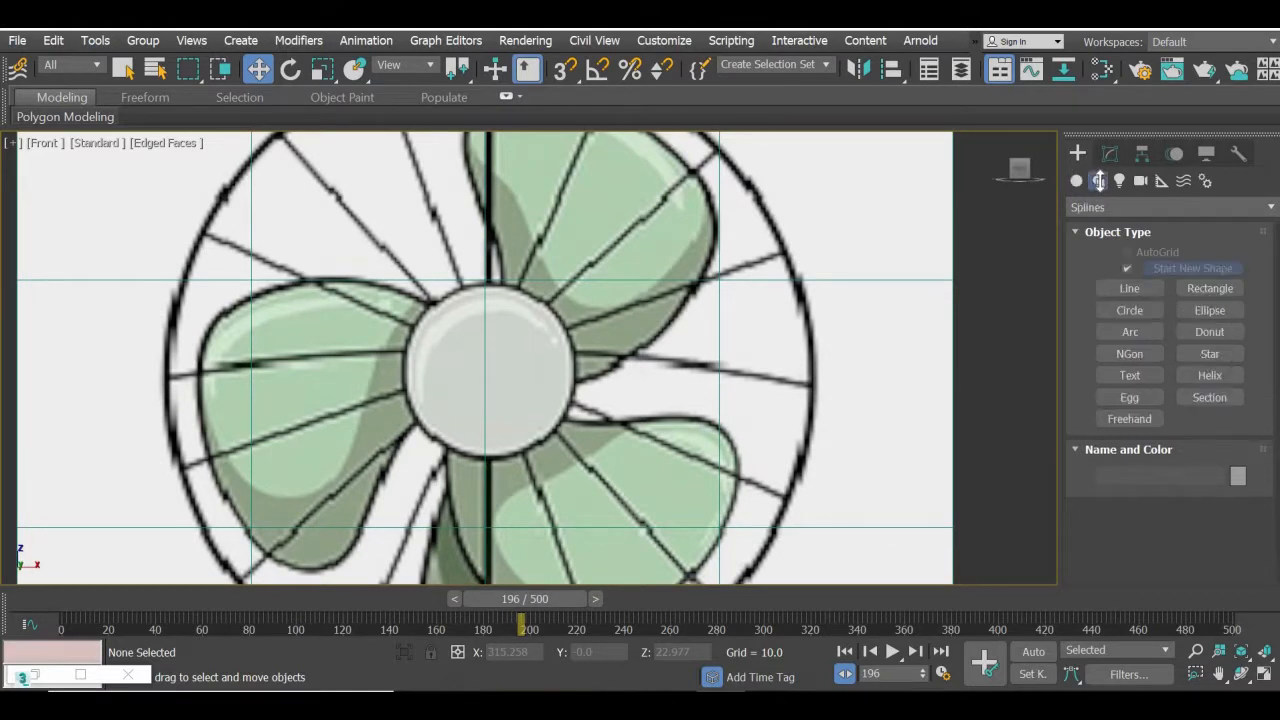
pyautogui.click(1145, 287)
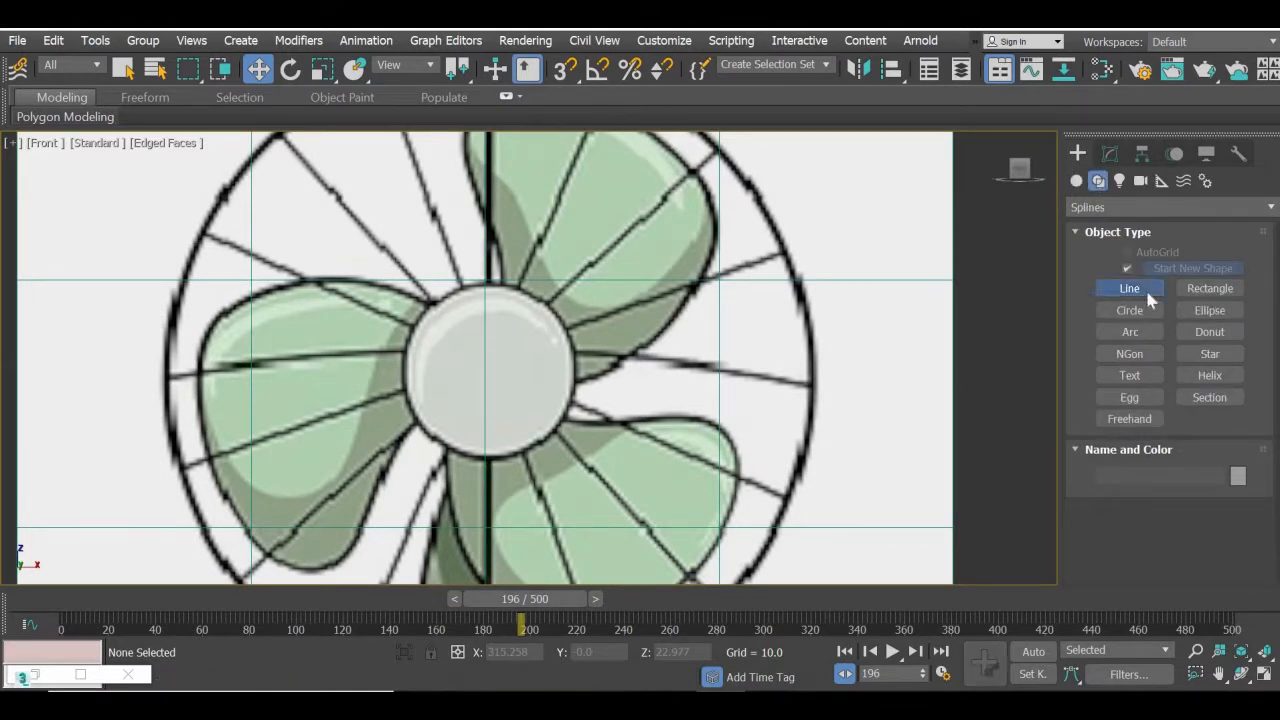
pyautogui.moveTo(511, 305); pyautogui.dragTo(358, 375, button='middle')
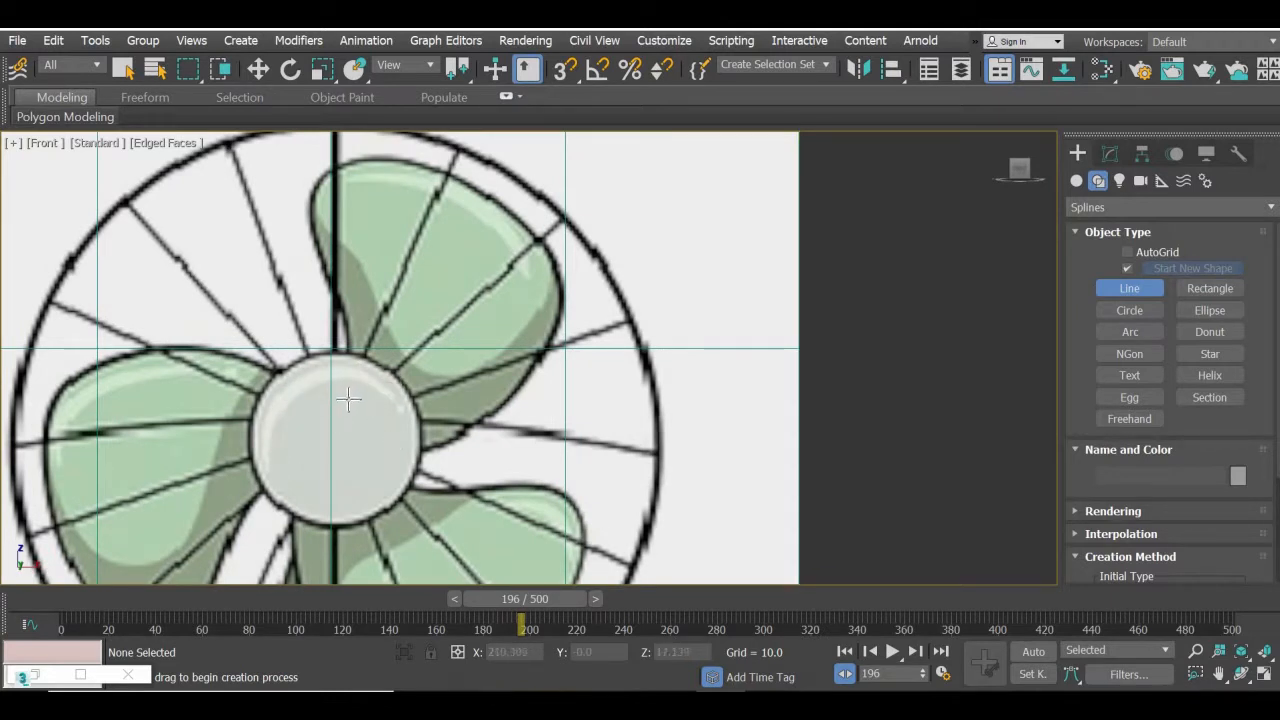
pyautogui.click(343, 408)
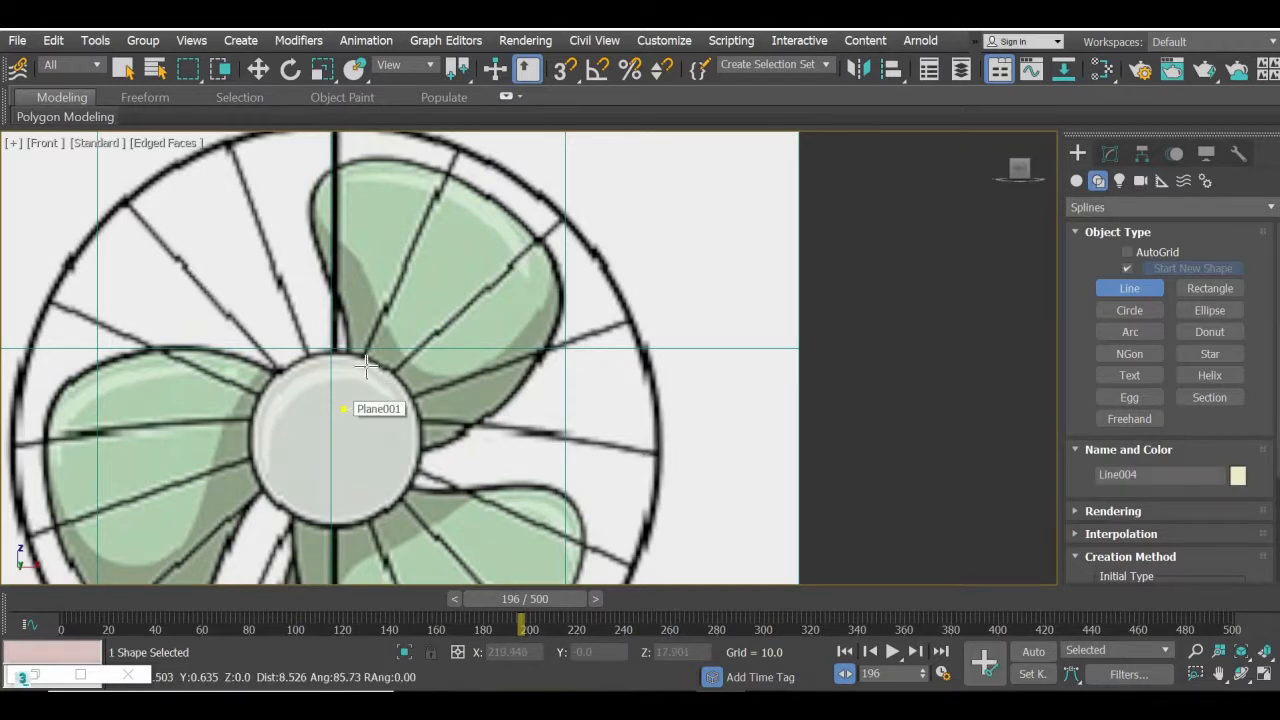
pyautogui.click(349, 333)
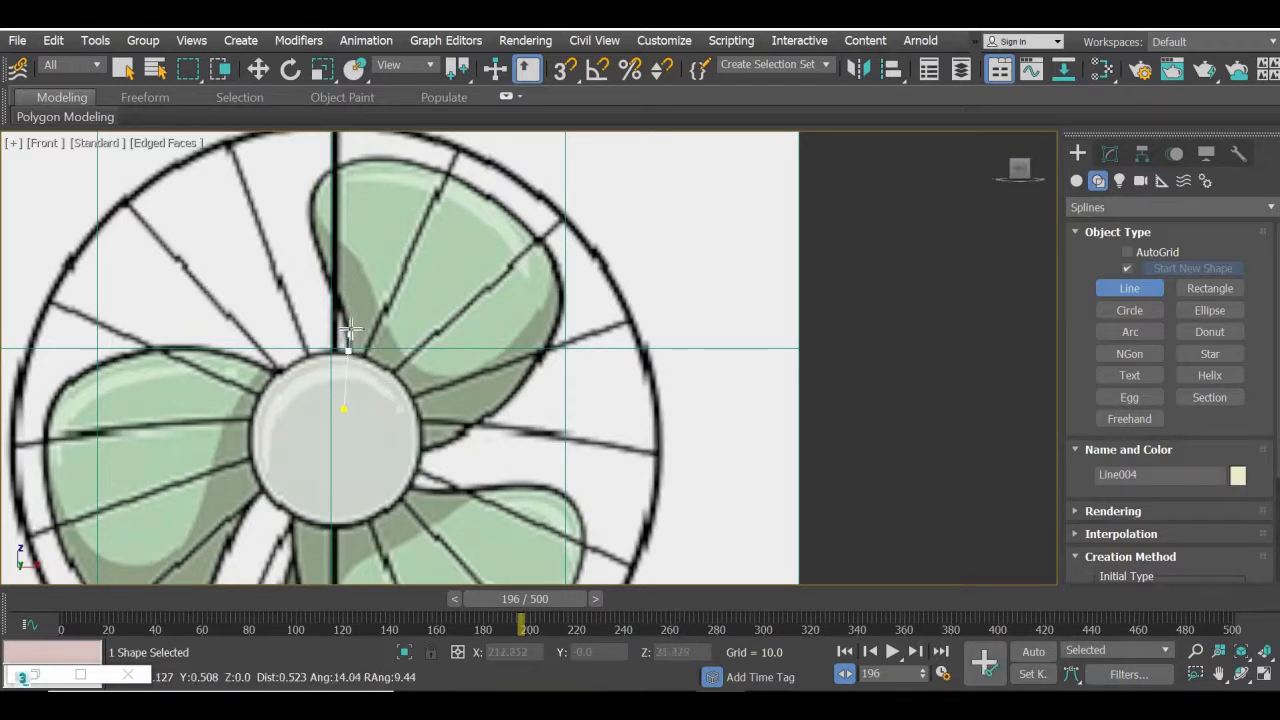
pyautogui.click(319, 181)
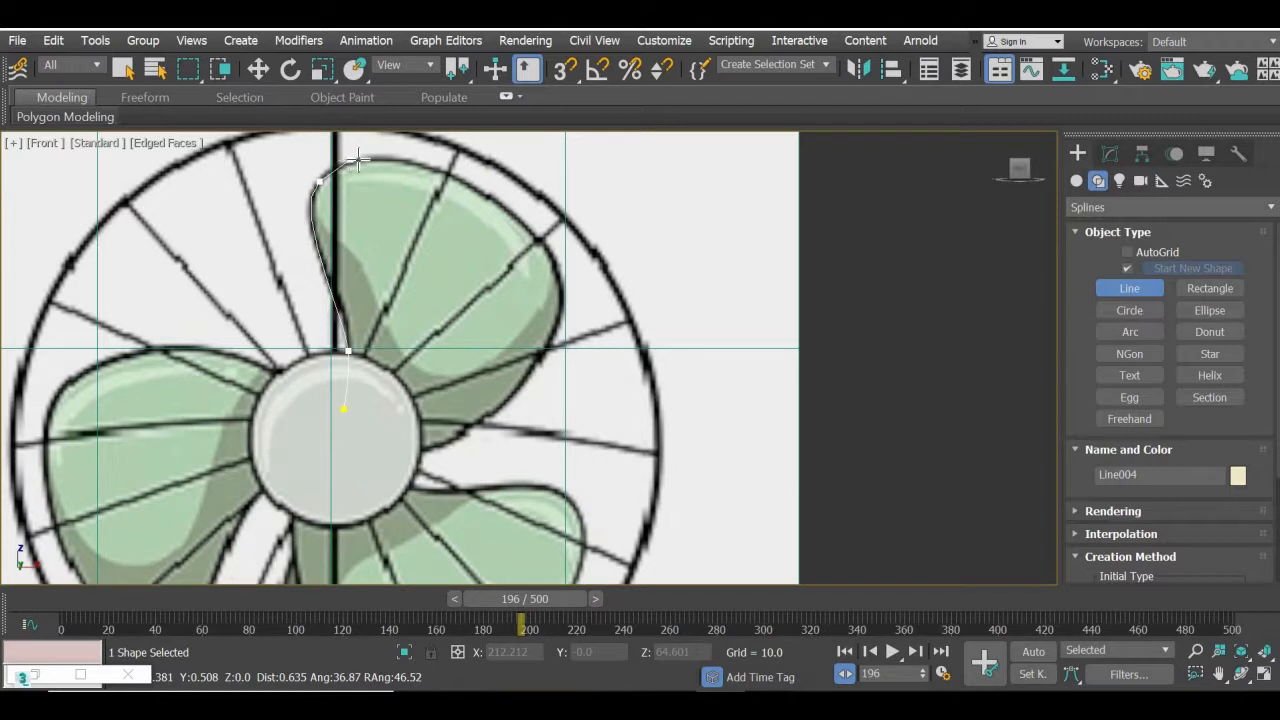
pyautogui.click(565, 283)
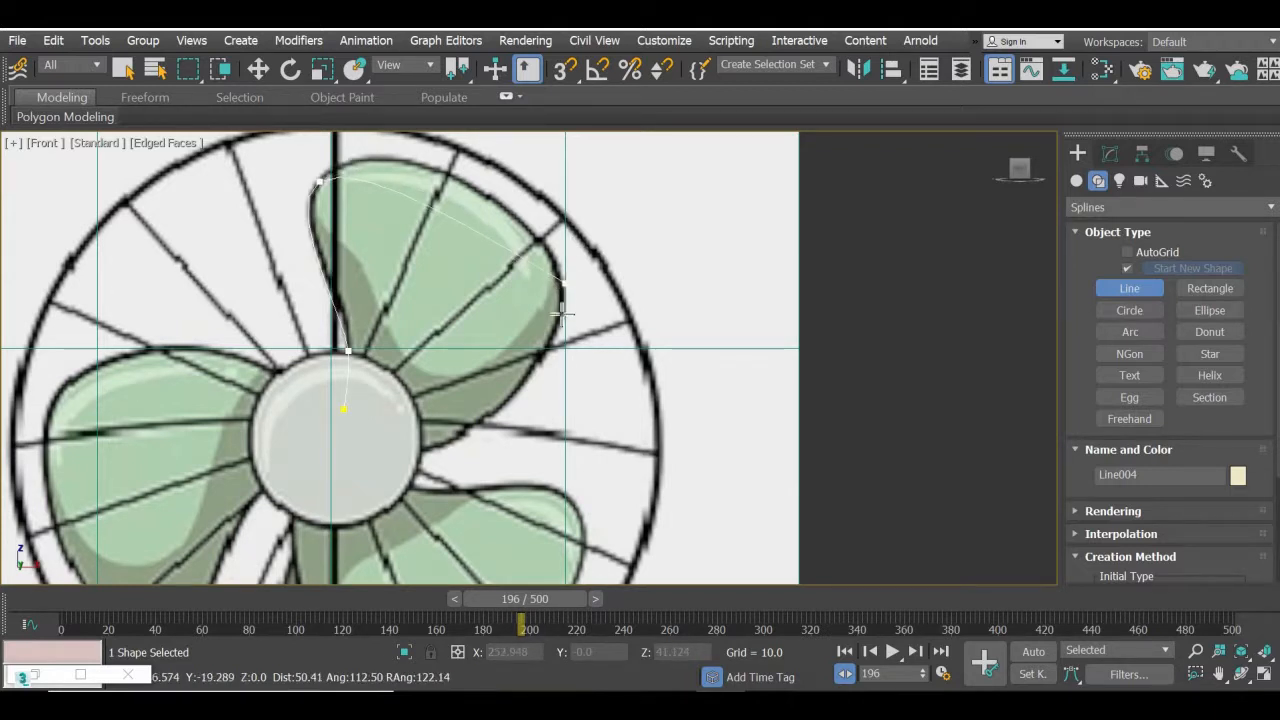
pyautogui.click(561, 317)
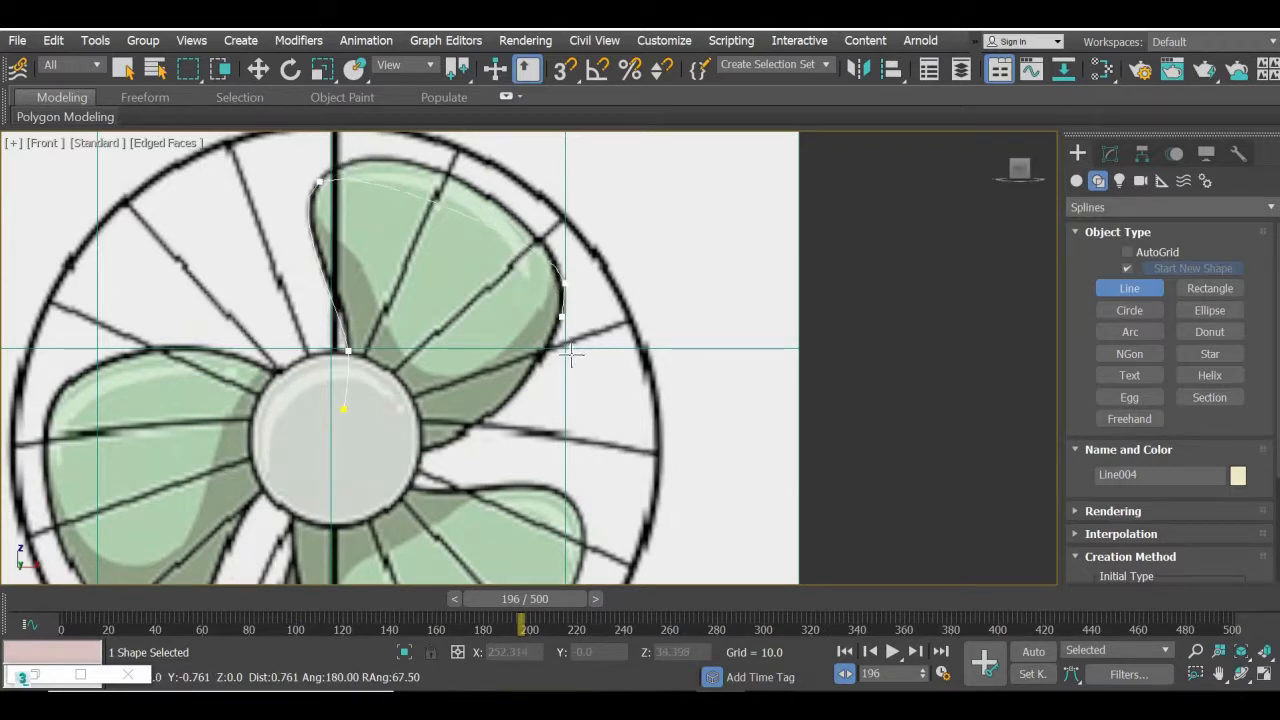
pyautogui.click(427, 450)
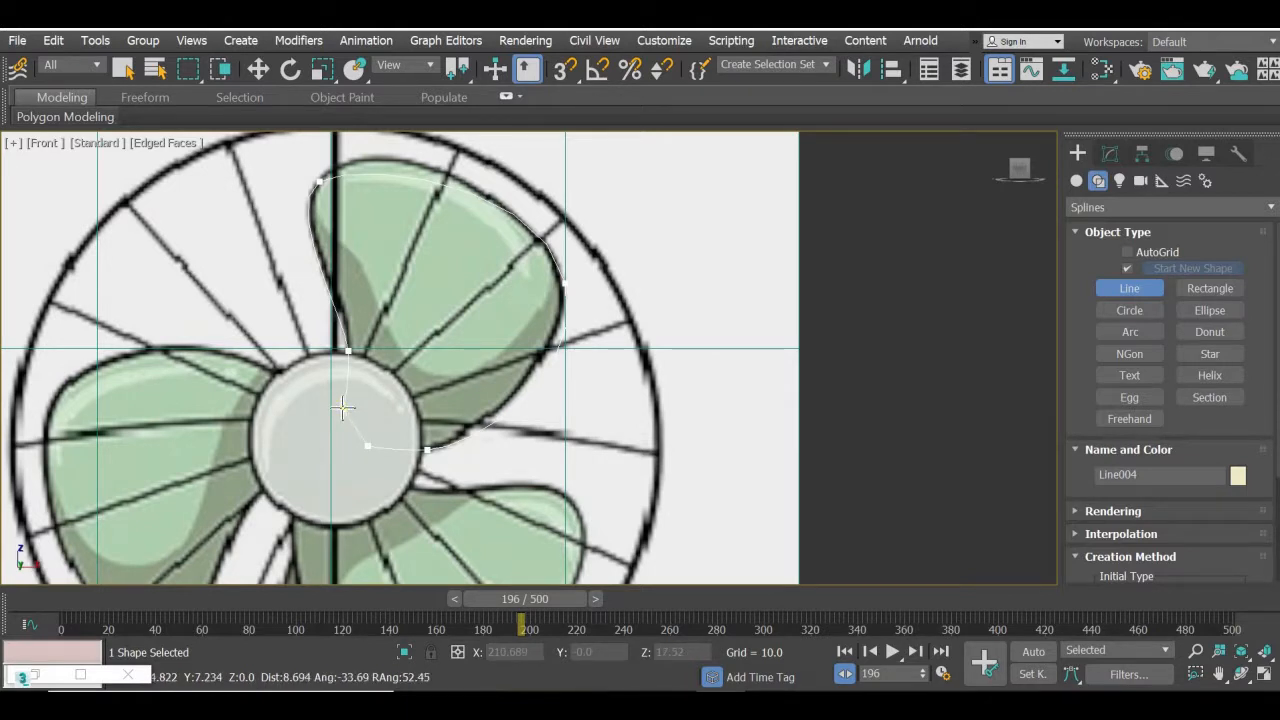
pyautogui.click(342, 409)
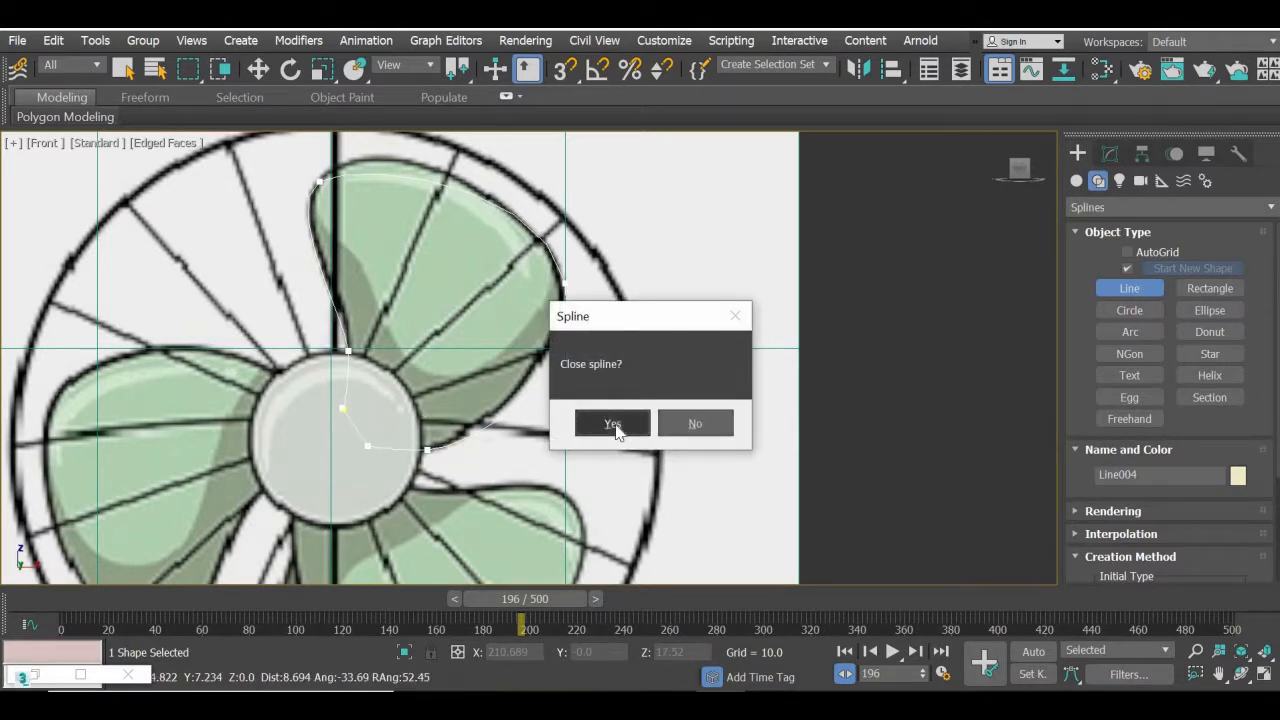
pyautogui.click(614, 424)
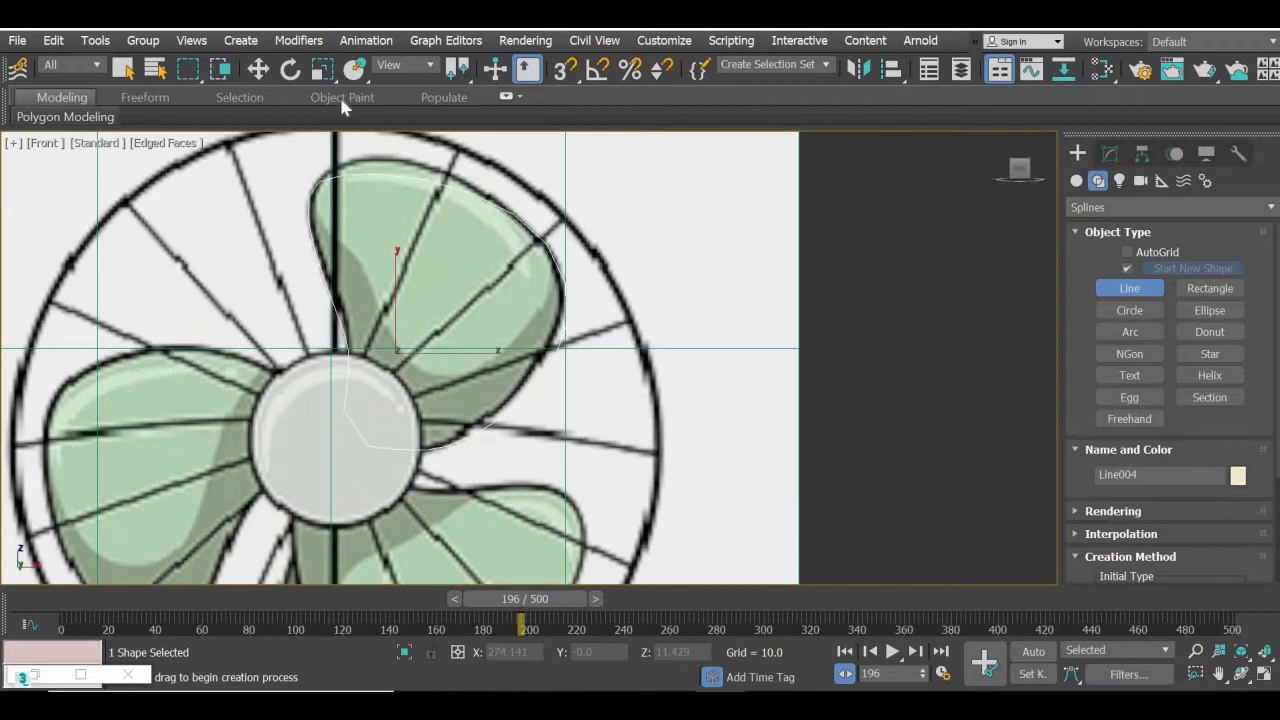
# - Enter Vertex level on the blade spline and adjust the Bezier handles of the vertex on the blade's outer right edge
pyautogui.click(257, 68)
pyautogui.click(1109, 153)
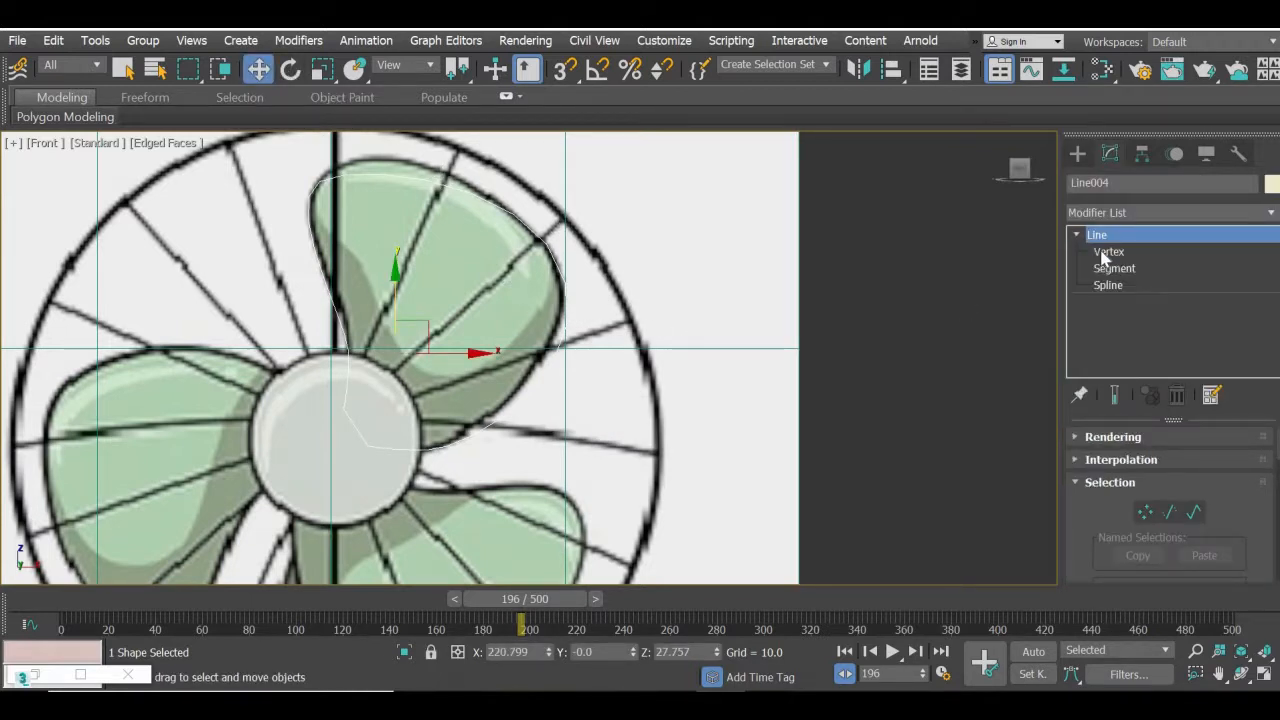
pyautogui.click(1106, 252)
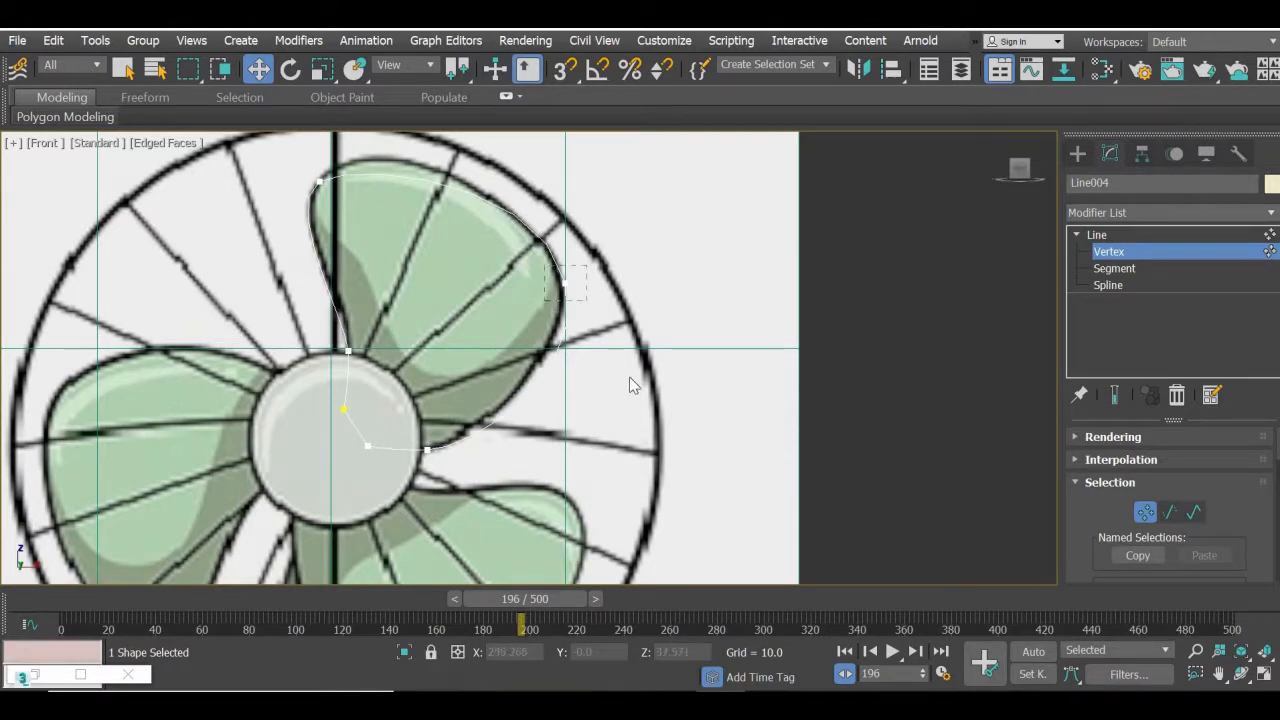
pyautogui.moveTo(630, 378); pyautogui.dragTo(586, 378)
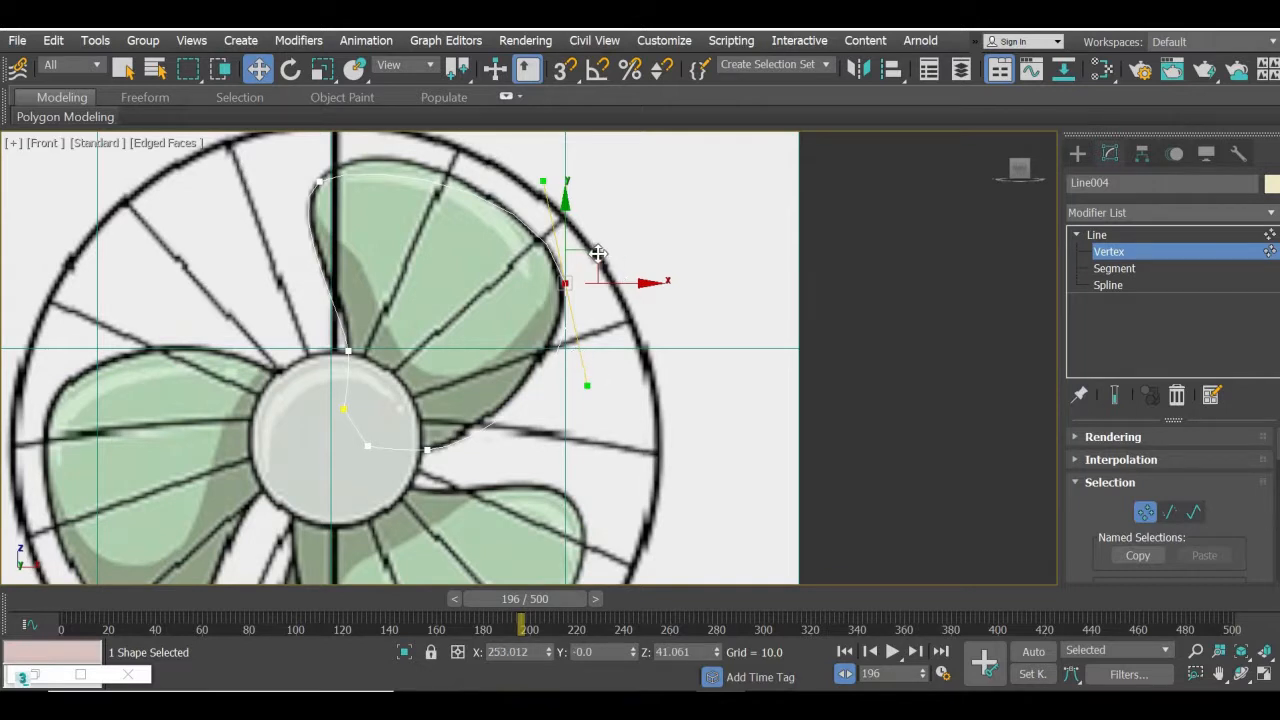
pyautogui.moveTo(588, 371); pyautogui.dragTo(584, 360)
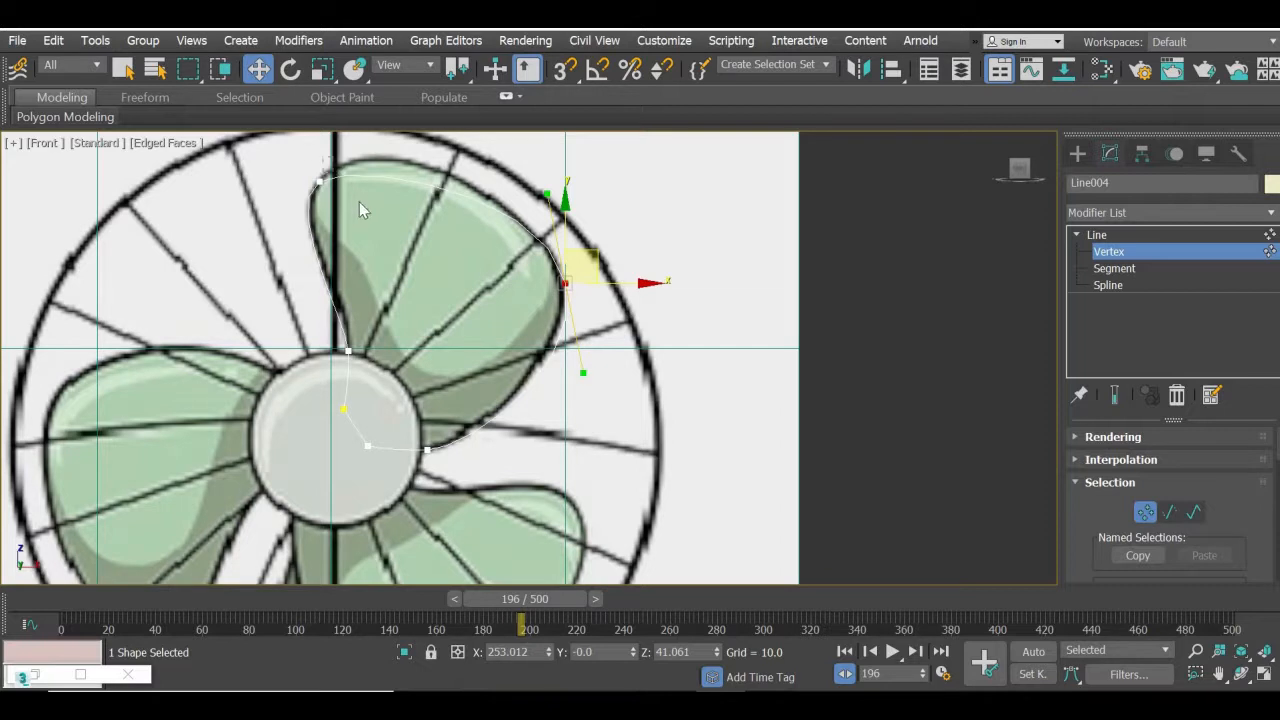
# - Fit the spline to the blade by adjusting the handles of the upper-left tip vertex and the vertex above the hub
pyautogui.click(317, 181)
pyautogui.moveTo(317, 181); pyautogui.dragTo(283, 241, button='middle')
pyautogui.moveTo(331, 212); pyautogui.dragTo(330, 181)
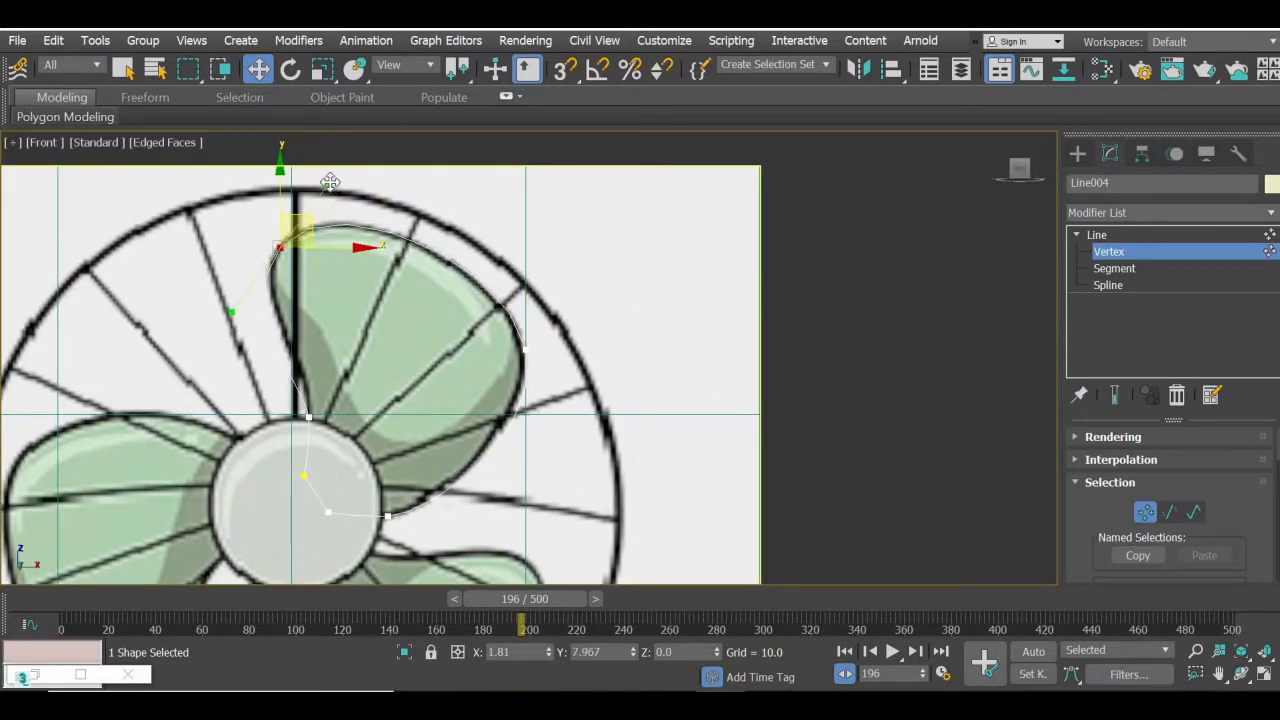
pyautogui.click(308, 415)
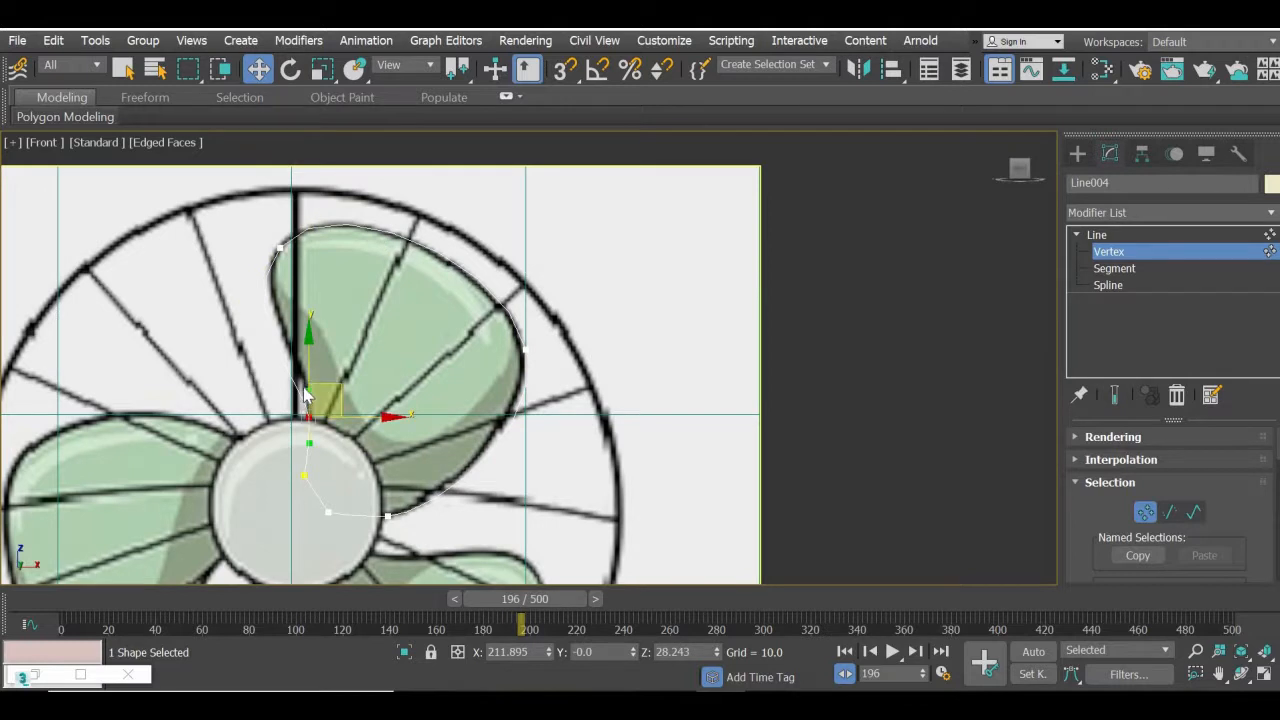
pyautogui.moveTo(305, 388); pyautogui.dragTo(333, 371)
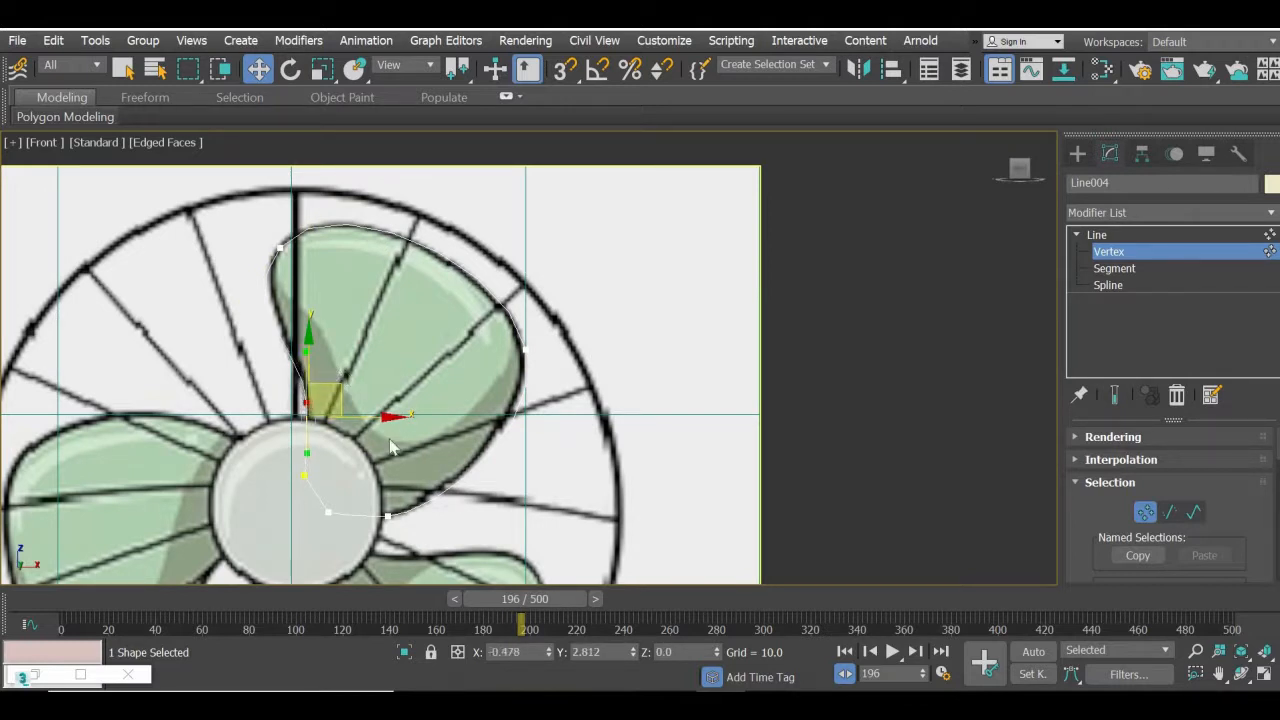
# - Adjust the vertex at the hub's right edge, nudge the one above the hub onto the blade outline, and leave Vertex level
pyautogui.click(376, 476)
pyautogui.moveTo(376, 520); pyautogui.dragTo(370, 476, button='middle')
pyautogui.click(412, 457)
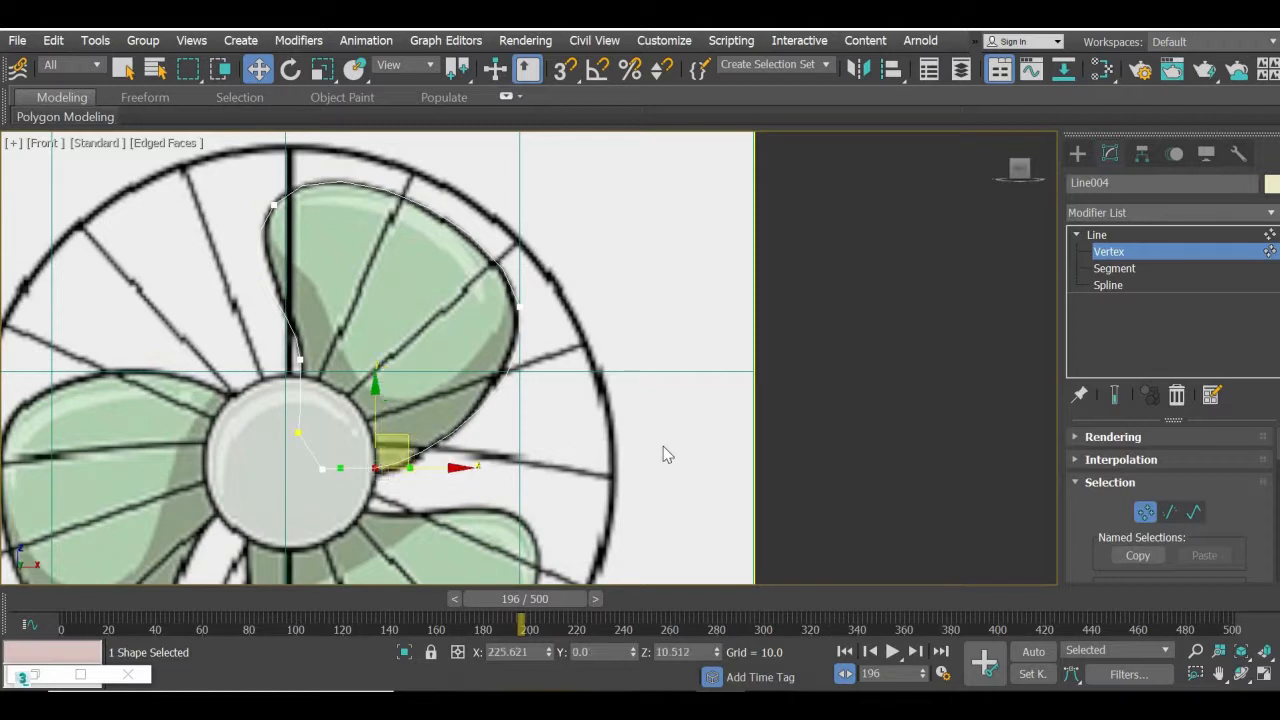
pyautogui.click(459, 408)
pyautogui.moveTo(480, 427); pyautogui.dragTo(552, 426, button='middle')
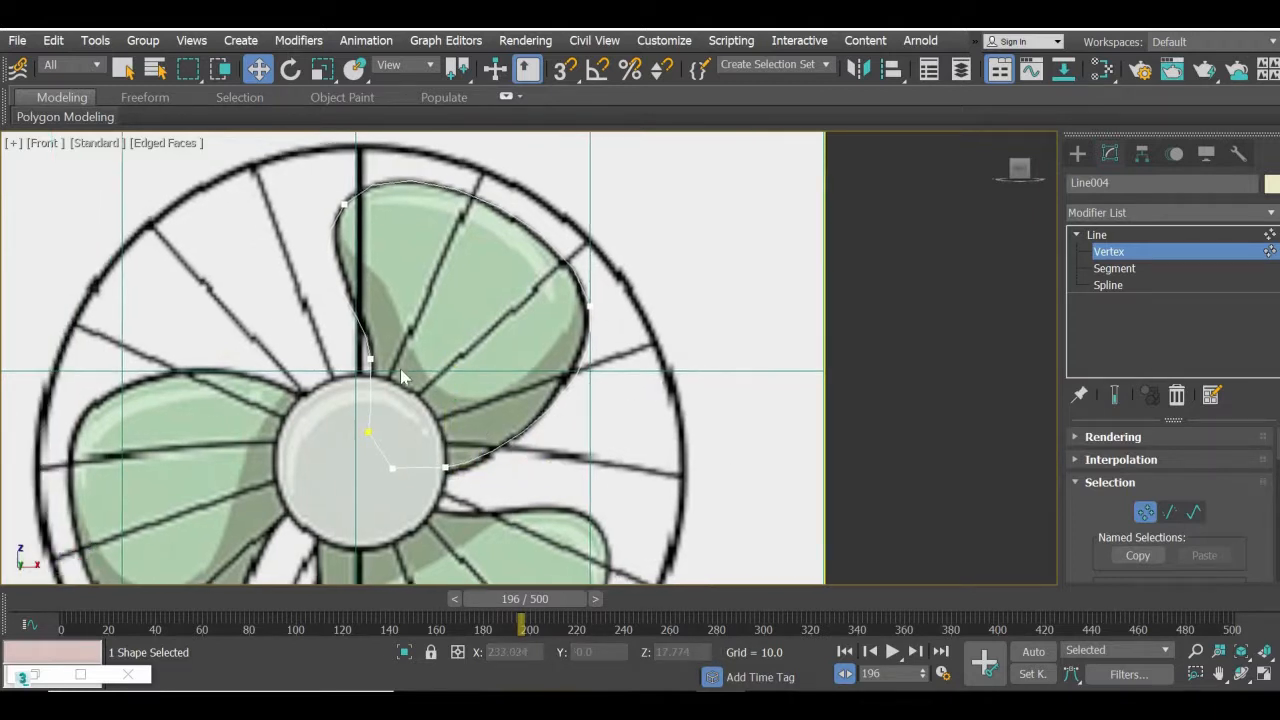
pyautogui.click(411, 361)
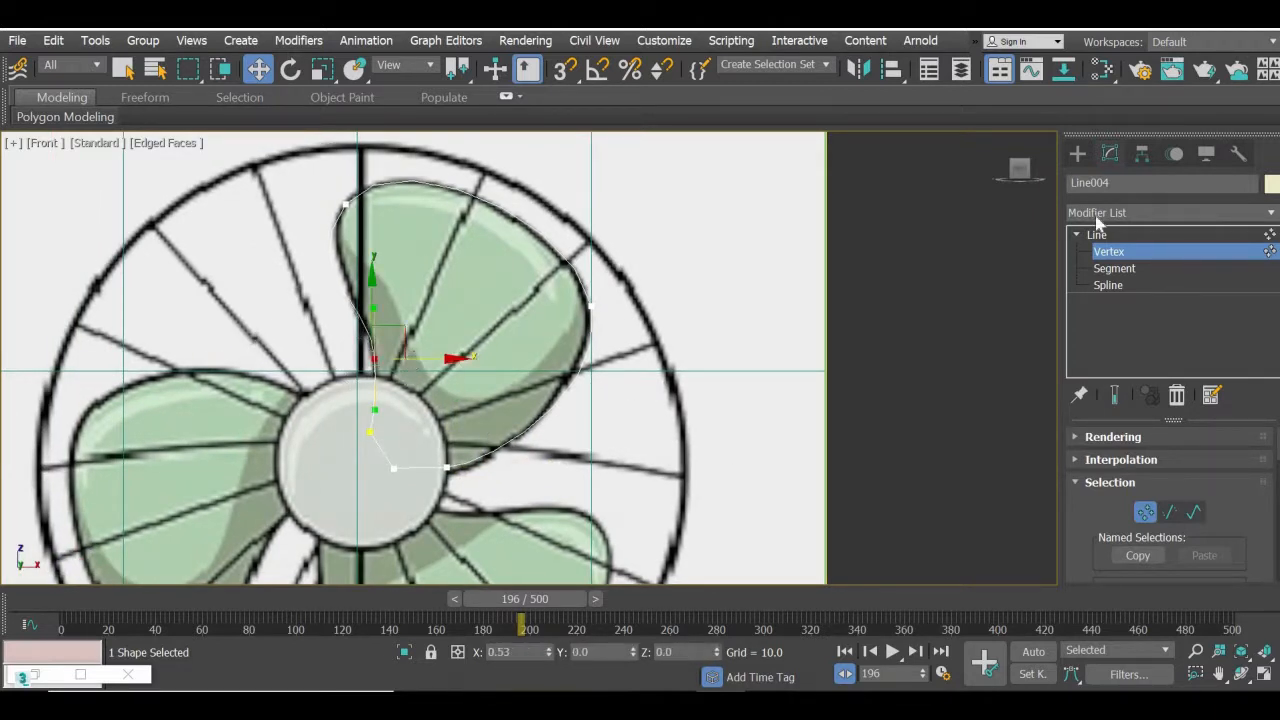
pyautogui.click(1080, 153)
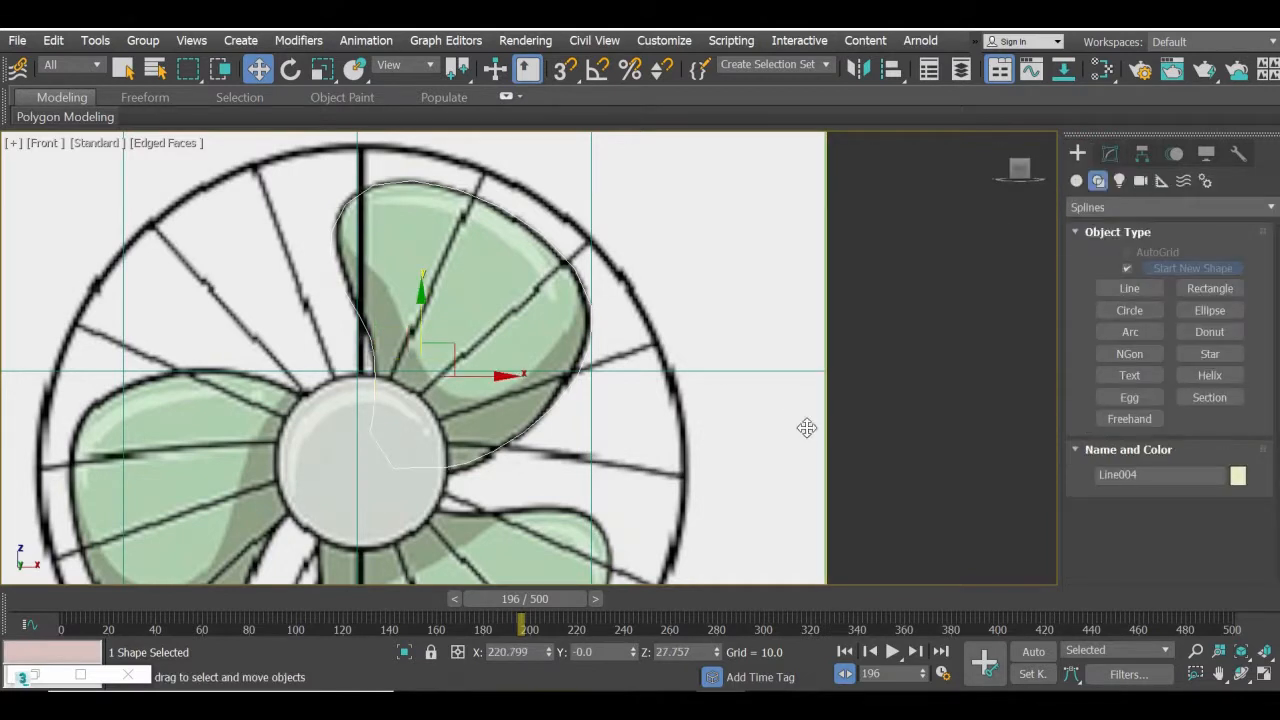
# - Restore the four-viewport layout and pan the camera view to centre the reference fan
pyautogui.click(1264, 676)
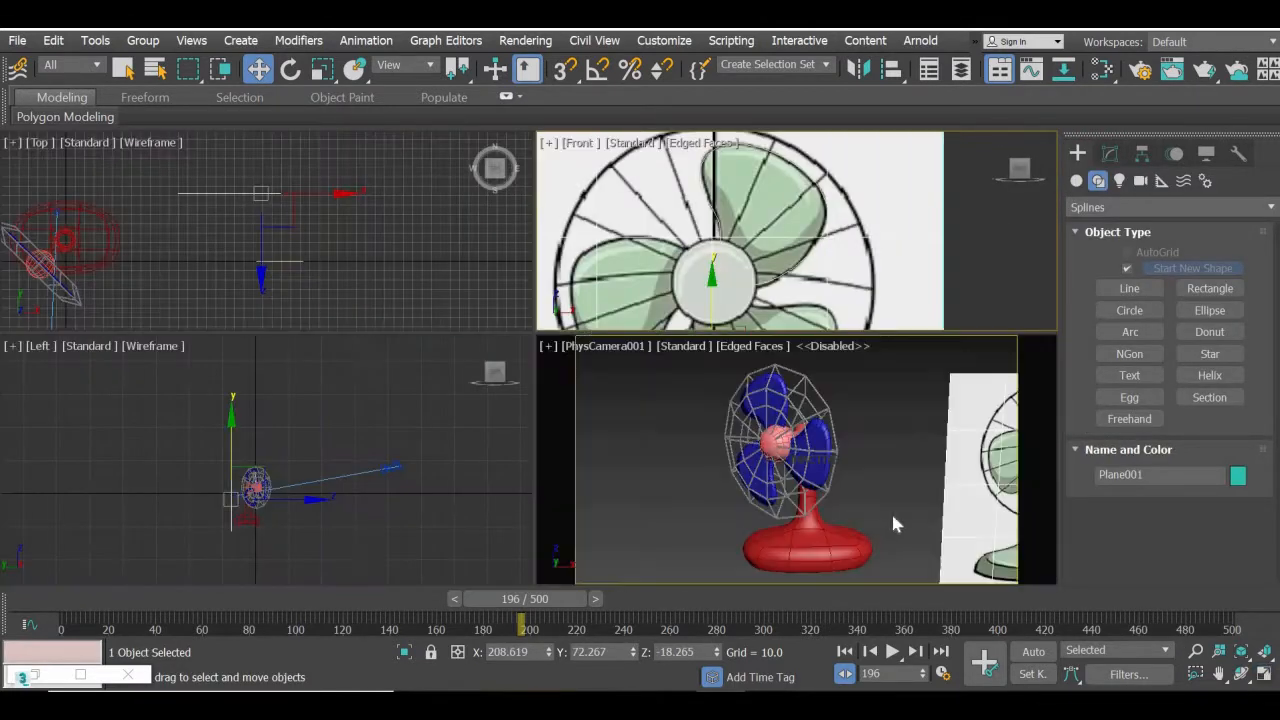
pyautogui.click(870, 483)
pyautogui.moveTo(870, 483); pyautogui.dragTo(613, 452, button='middle')
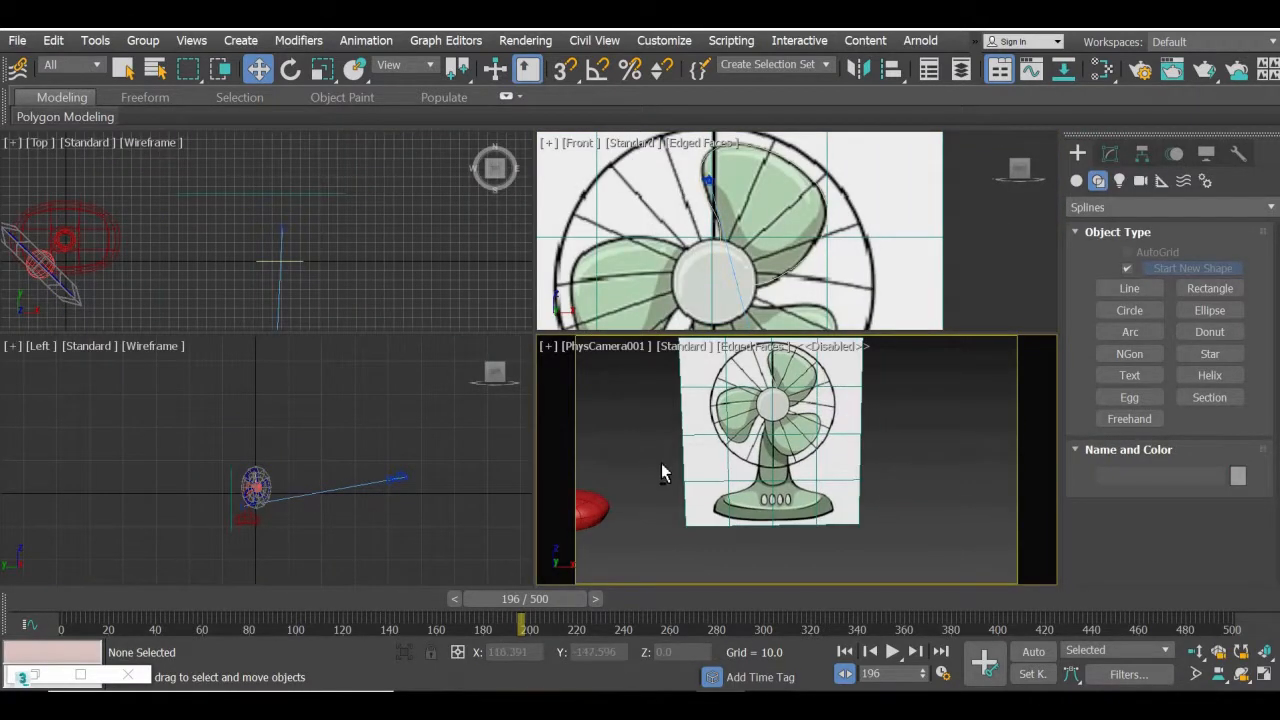
pyautogui.moveTo(712, 502); pyautogui.dragTo(731, 510, button='middle')
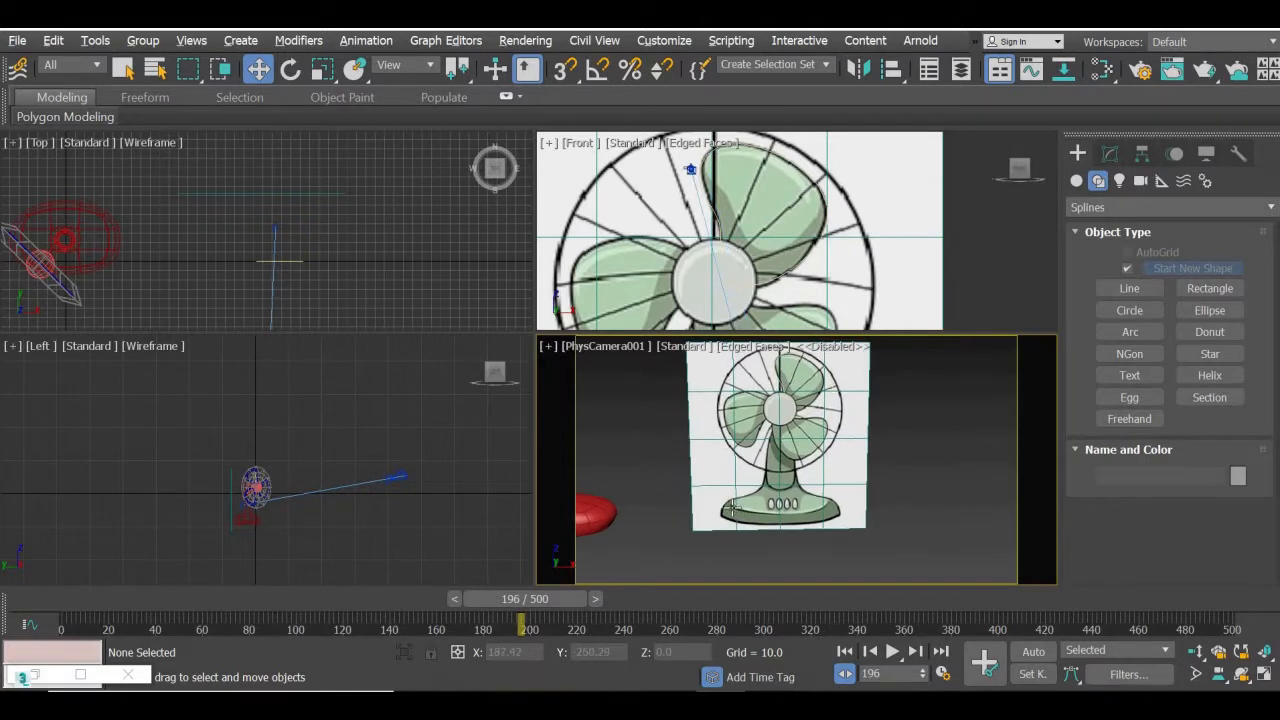
# - Switch the camera viewport to Perspective and orbit to a side angle that shows the physical camera
pyautogui.click(617, 353)
pyautogui.click(681, 329)
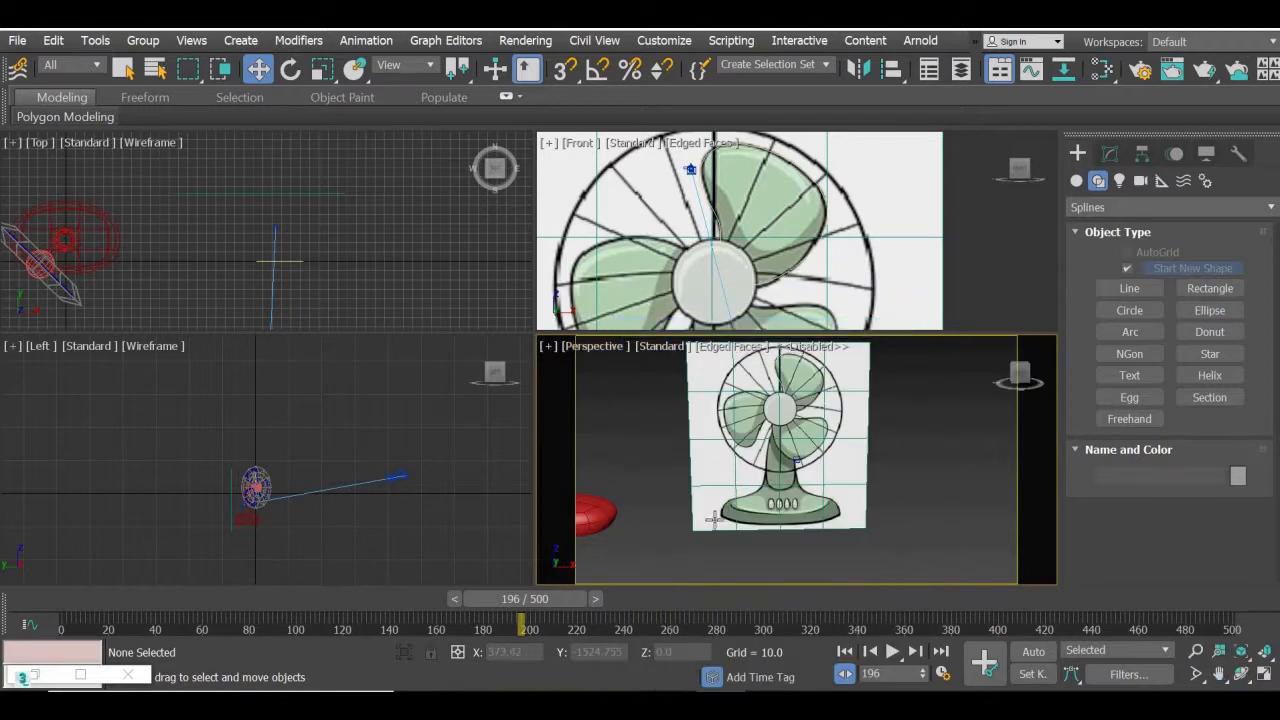
pyautogui.keyDown('alt'); pyautogui.moveTo(800, 545); pyautogui.dragTo(837, 491, button='middle'); pyautogui.keyUp('alt')
pyautogui.scroll(2, 829, 501)
pyautogui.scroll(-3, 829, 495)
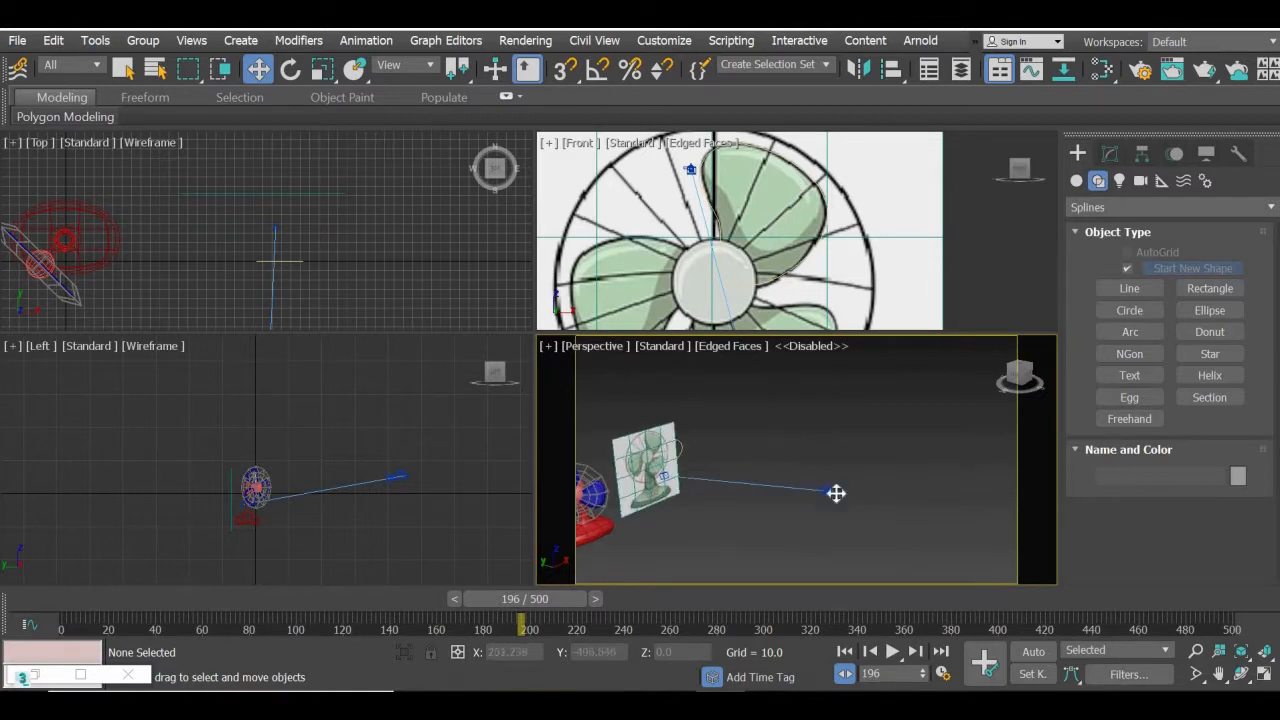
# - Hide the physical camera from the scene
pyautogui.click(837, 493)
pyautogui.rightClick(837, 502)
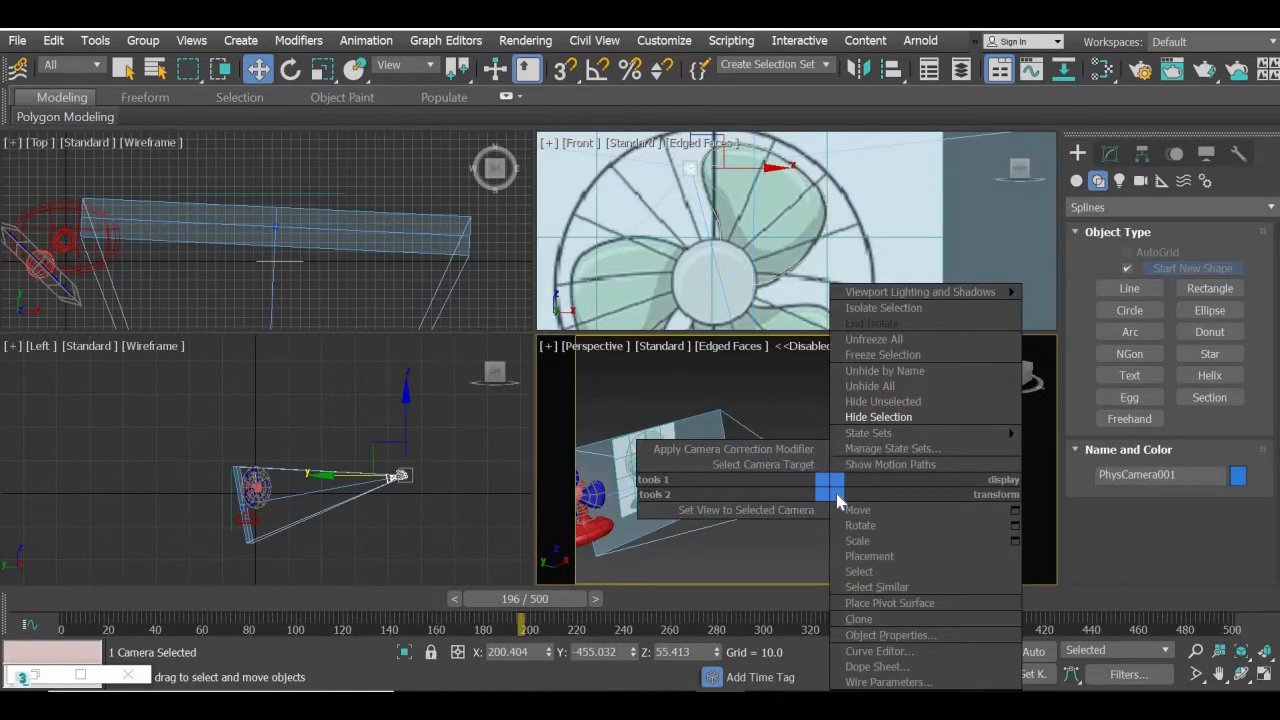
pyautogui.click(878, 417)
# - Select the traced blade spline and apply an Extrude modifier to it
pyautogui.press('z')
pyautogui.scroll(3, 881, 498)
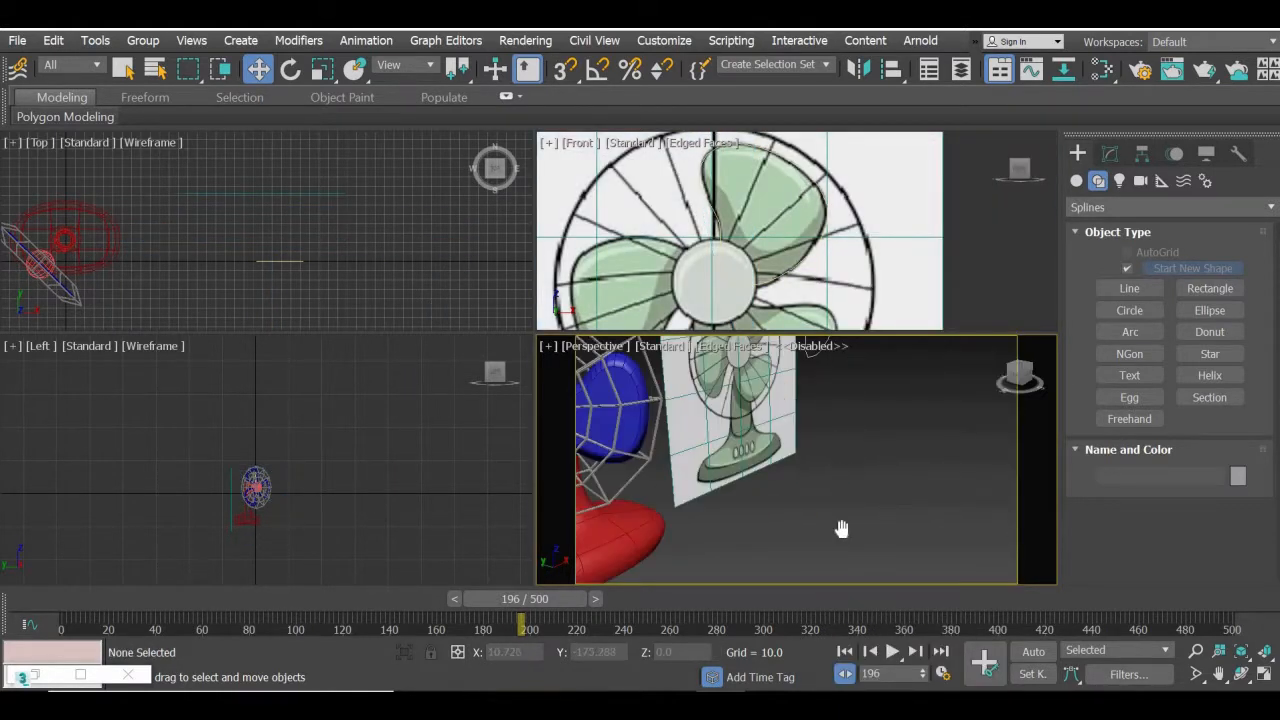
pyautogui.scroll(3, 837, 528)
pyautogui.scroll(3, 825, 462)
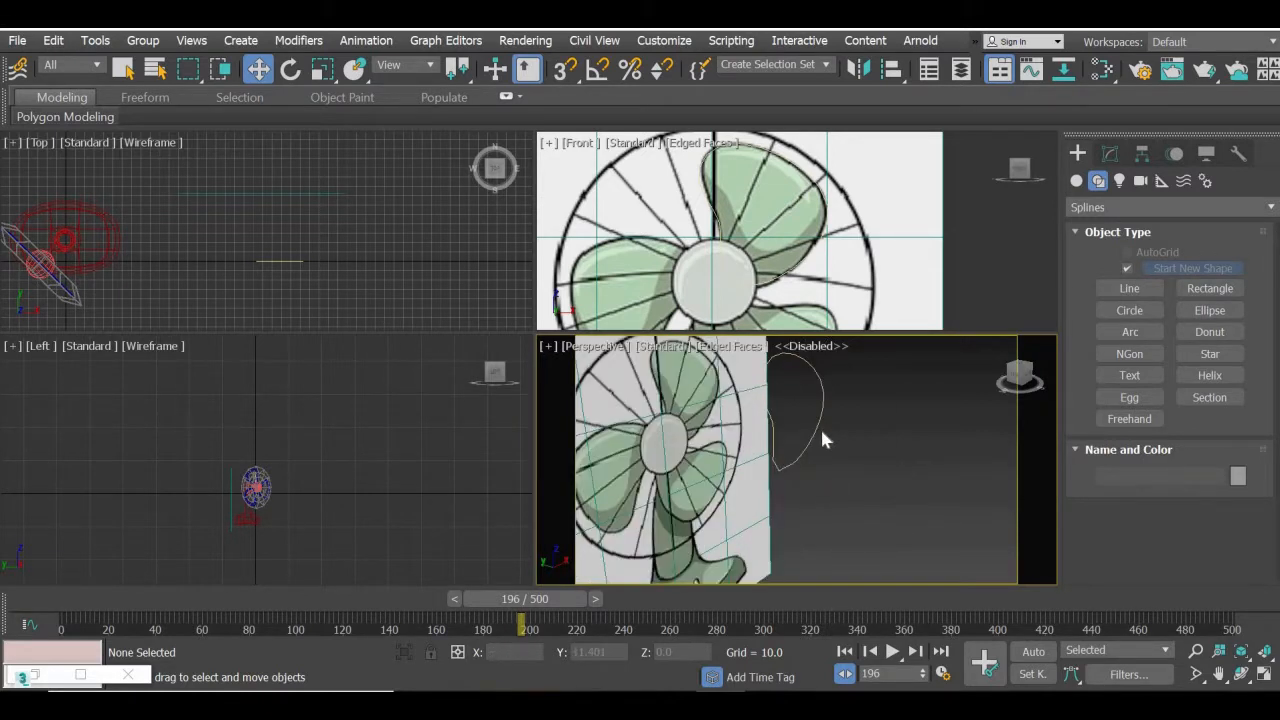
pyautogui.click(817, 426)
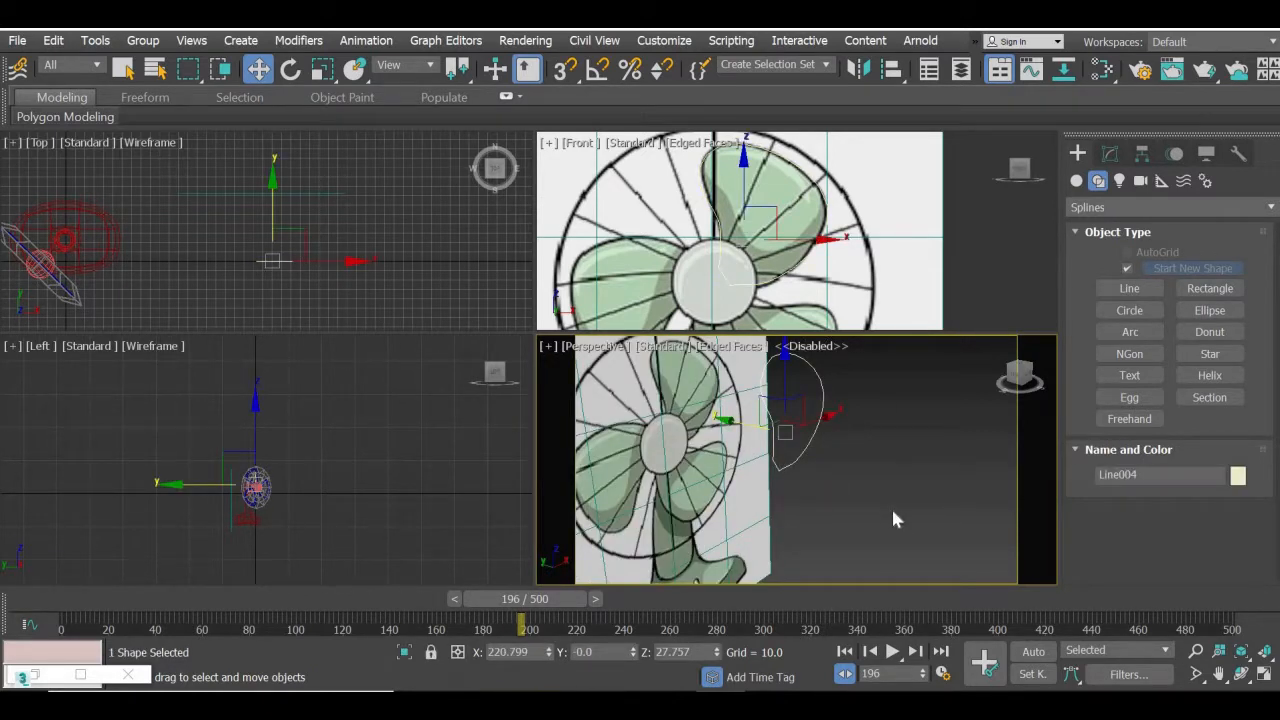
pyautogui.moveTo(872, 491); pyautogui.dragTo(871, 504, button='middle')
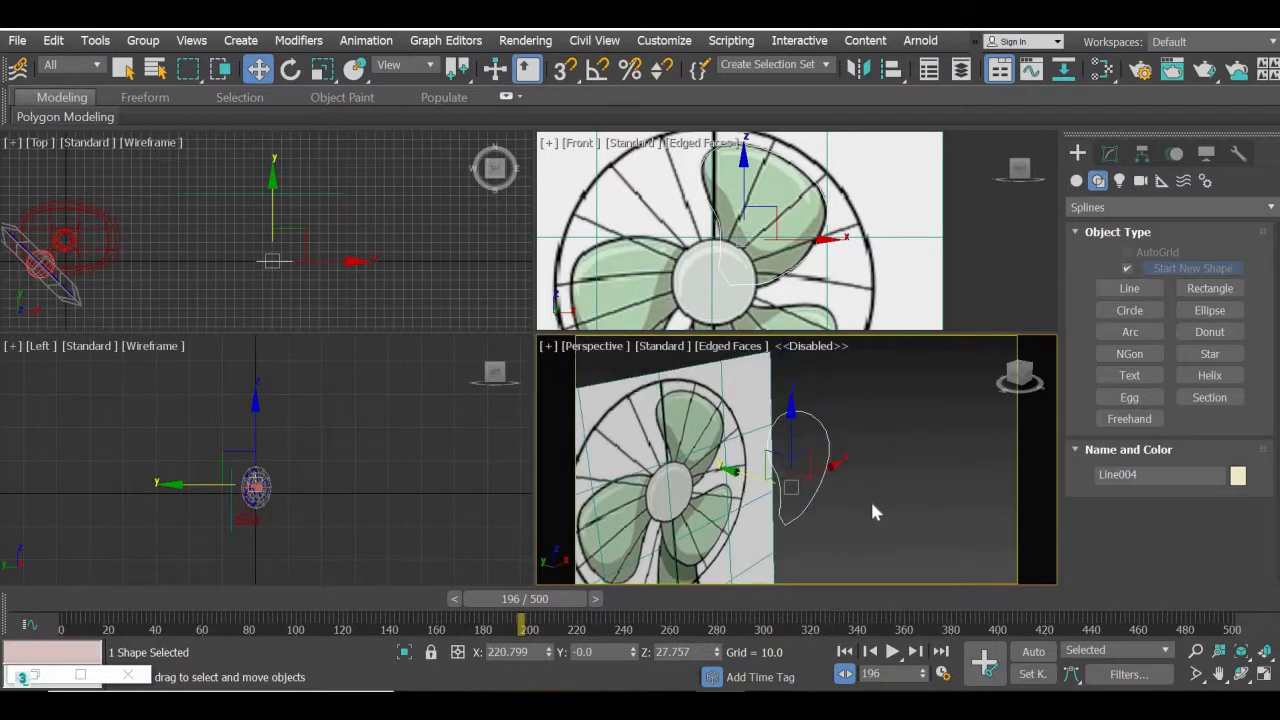
pyautogui.scroll(2, 872, 511)
pyautogui.click(1110, 153)
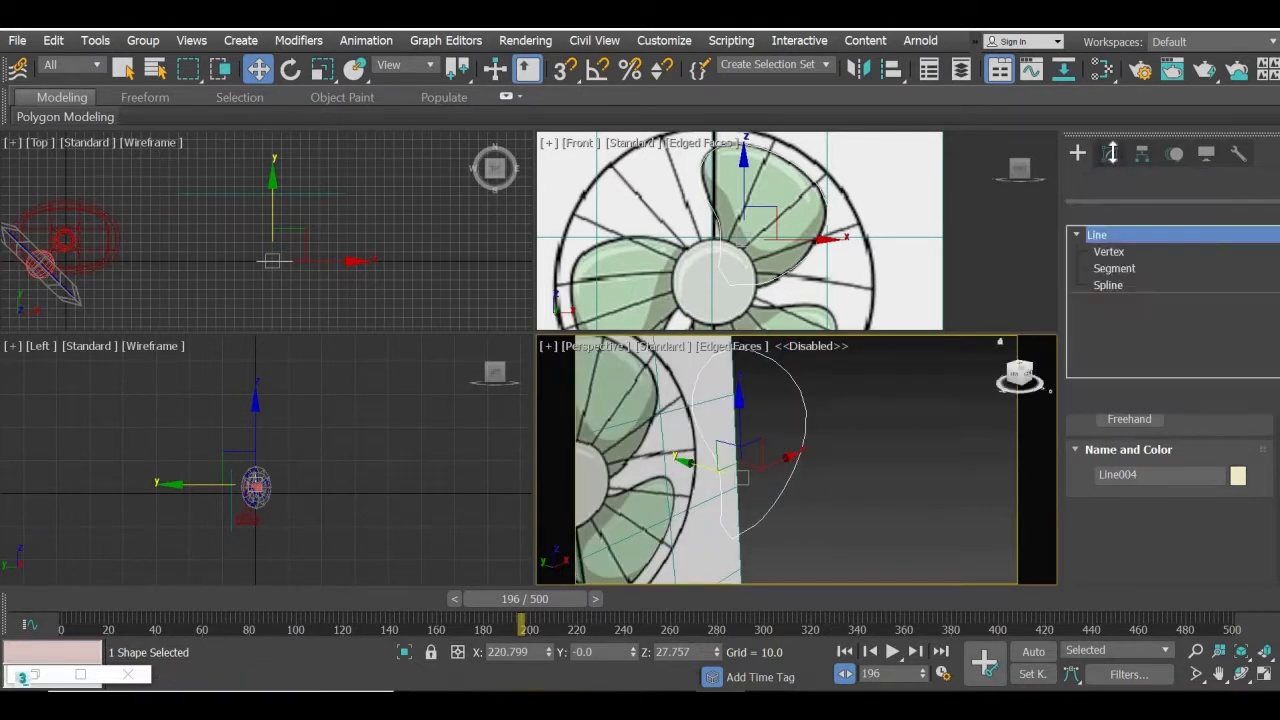
pyautogui.click(1148, 213)
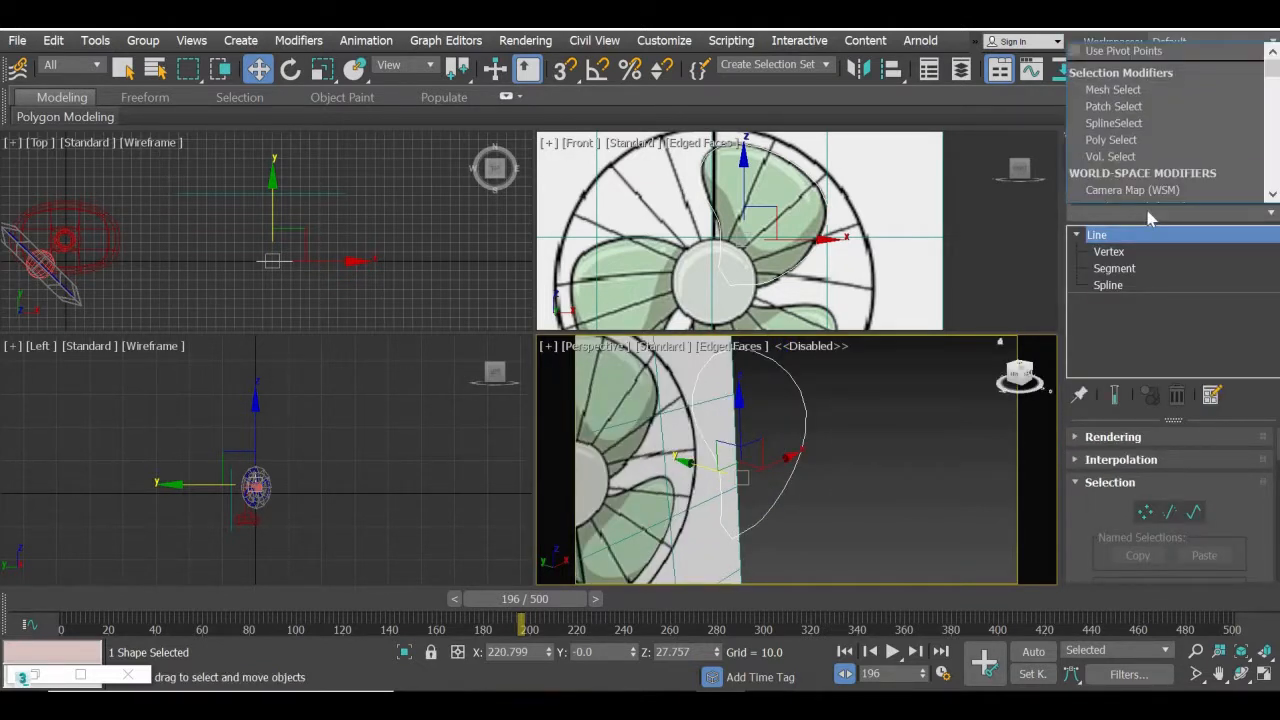
pyautogui.write('ex')
pyautogui.scroll(-1, 1118, 103)
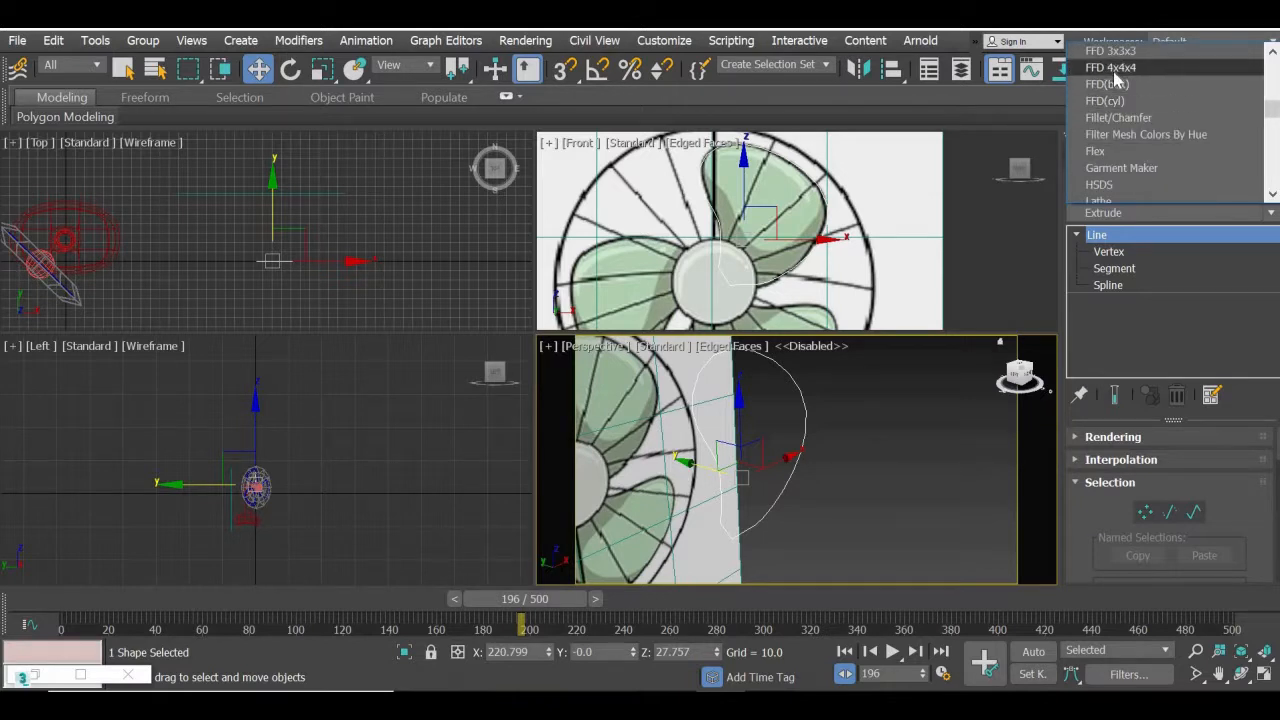
pyautogui.press('e')
pyautogui.press('x')
pyautogui.click(1112, 50)
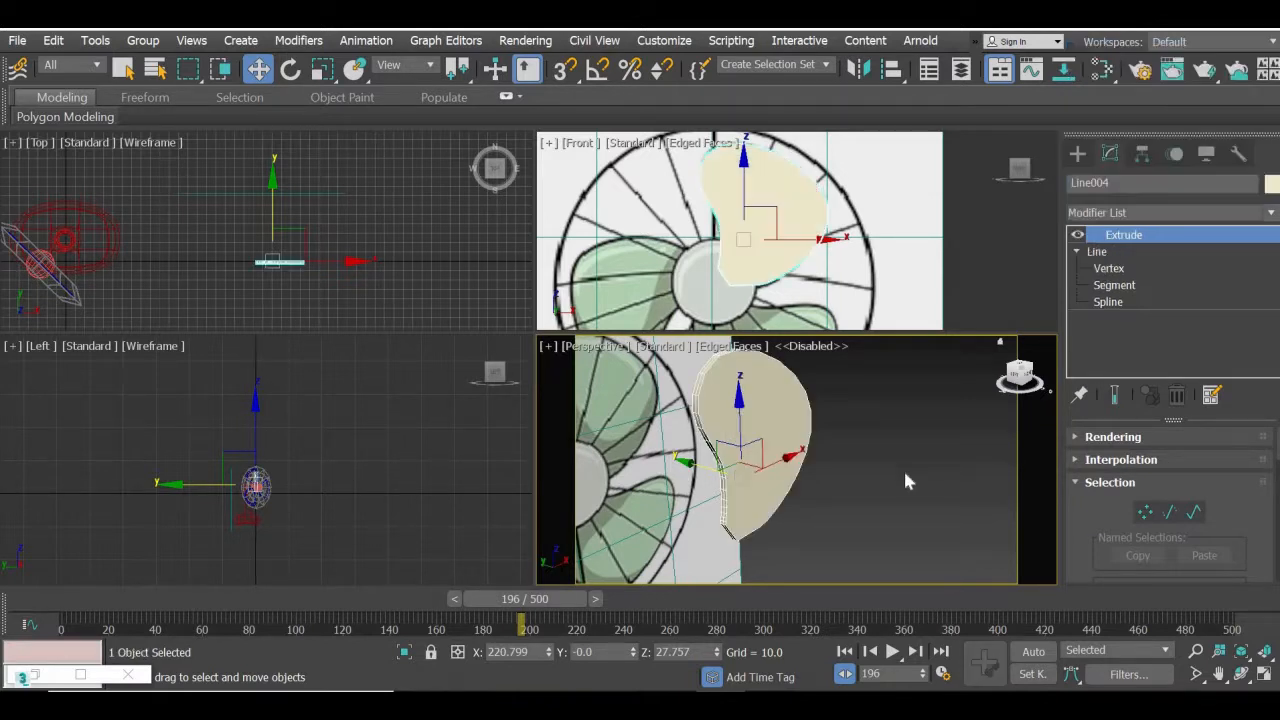
# - Examine the extruded blade's thickness and the segments along its edge from several angles
pyautogui.keyDown('alt'); pyautogui.moveTo(750, 537); pyautogui.dragTo(762, 509, button='middle'); pyautogui.keyUp('alt')
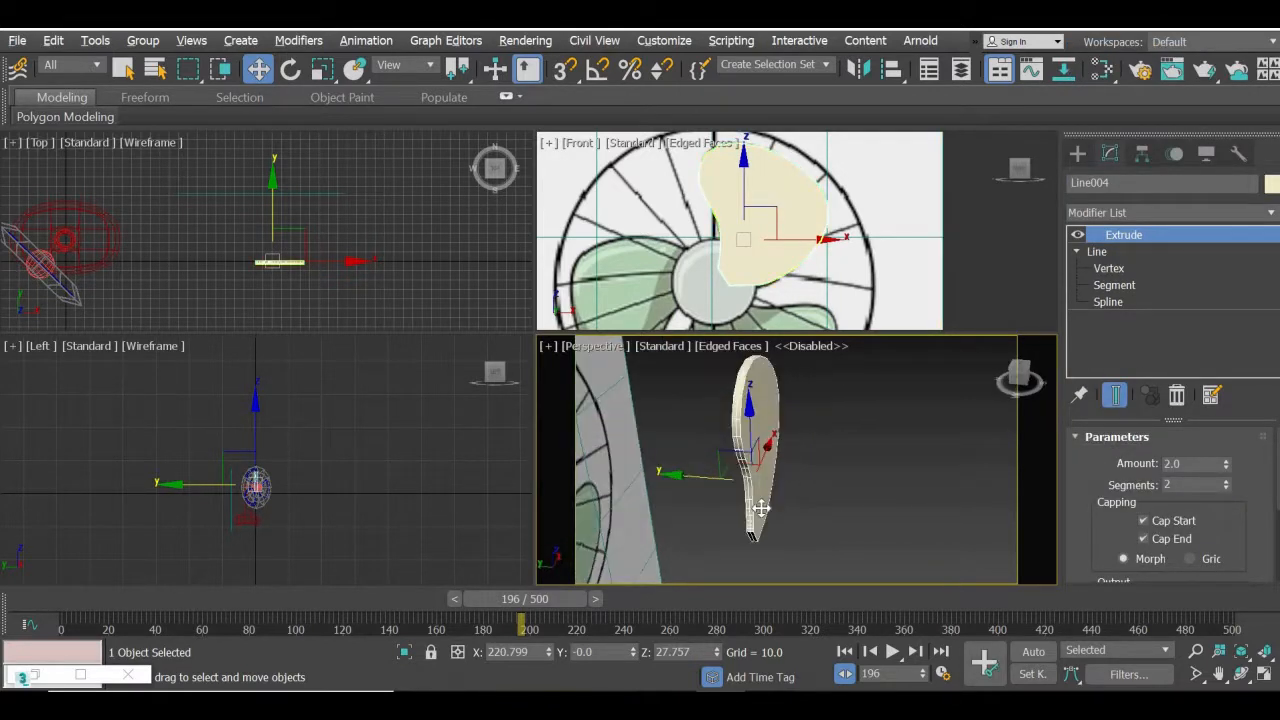
pyautogui.scroll(2, 762, 509)
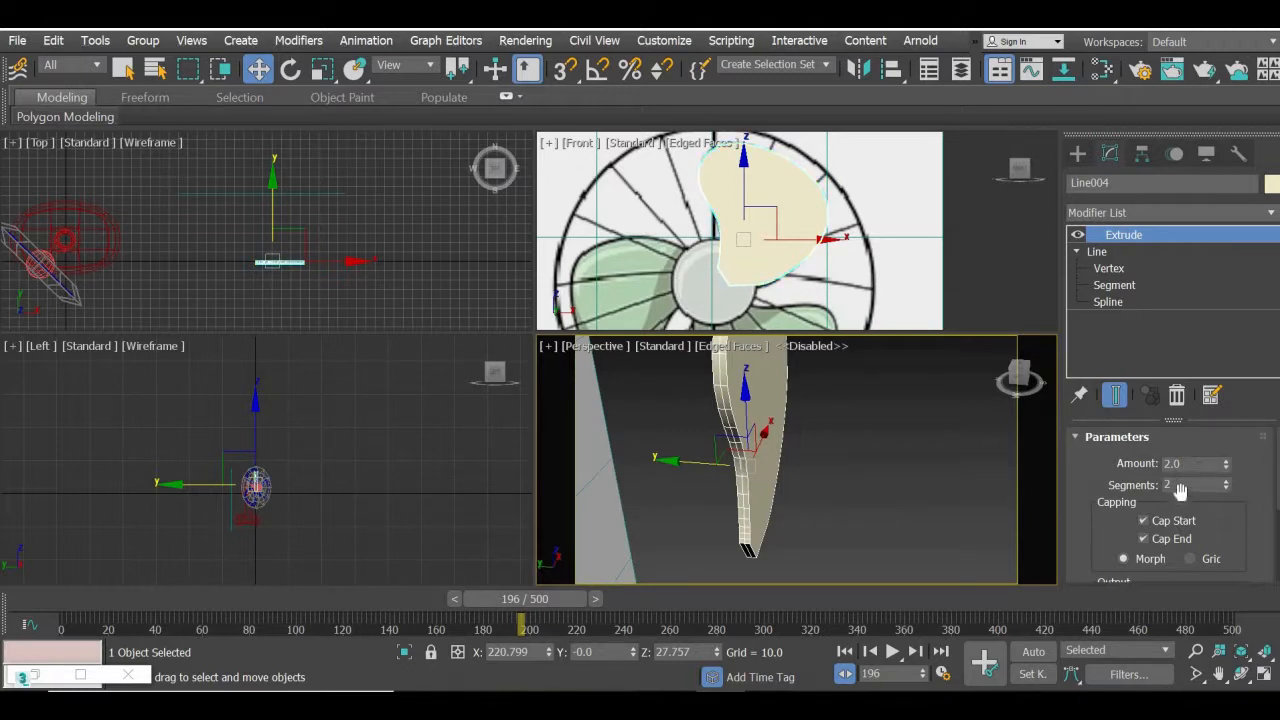
pyautogui.moveTo(787, 506); pyautogui.dragTo(767, 523, button='middle')
pyautogui.scroll(3, 751, 513)
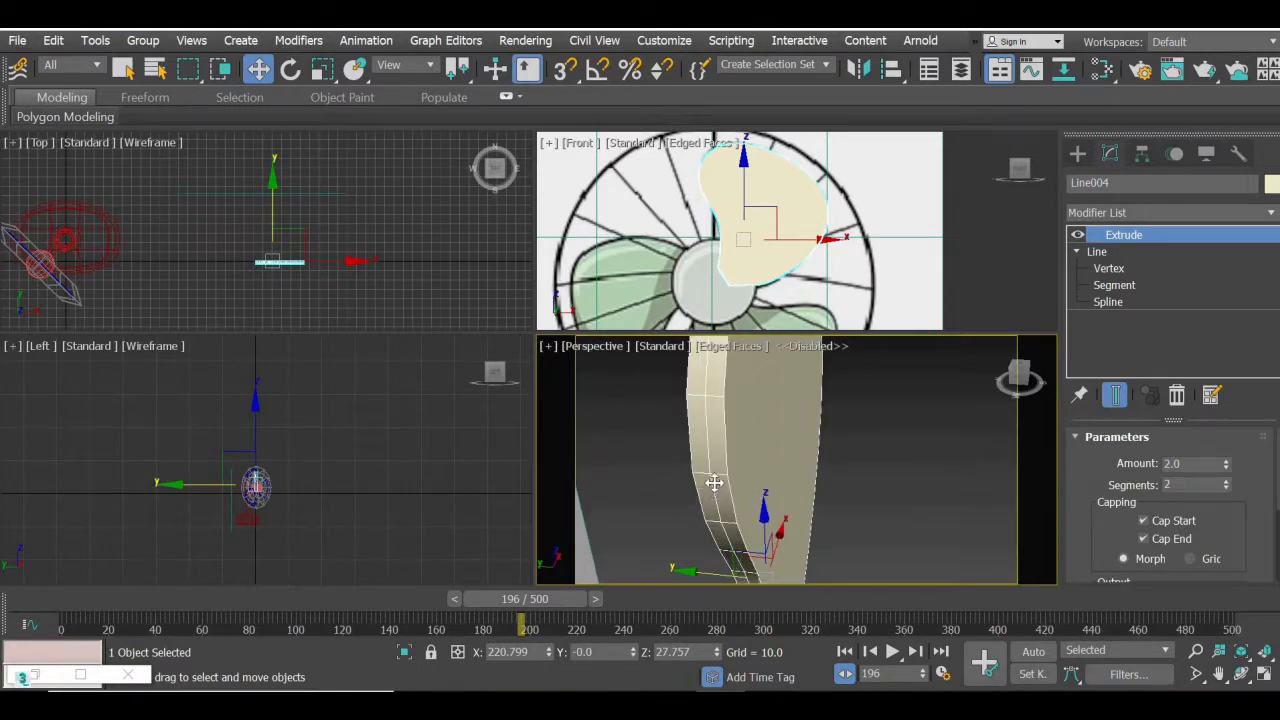
pyautogui.keyDown('alt'); pyautogui.moveTo(744, 483); pyautogui.dragTo(931, 480, button='middle'); pyautogui.keyUp('alt')
pyautogui.scroll(-5, 931, 480)
pyautogui.scroll(-3, 760, 496)
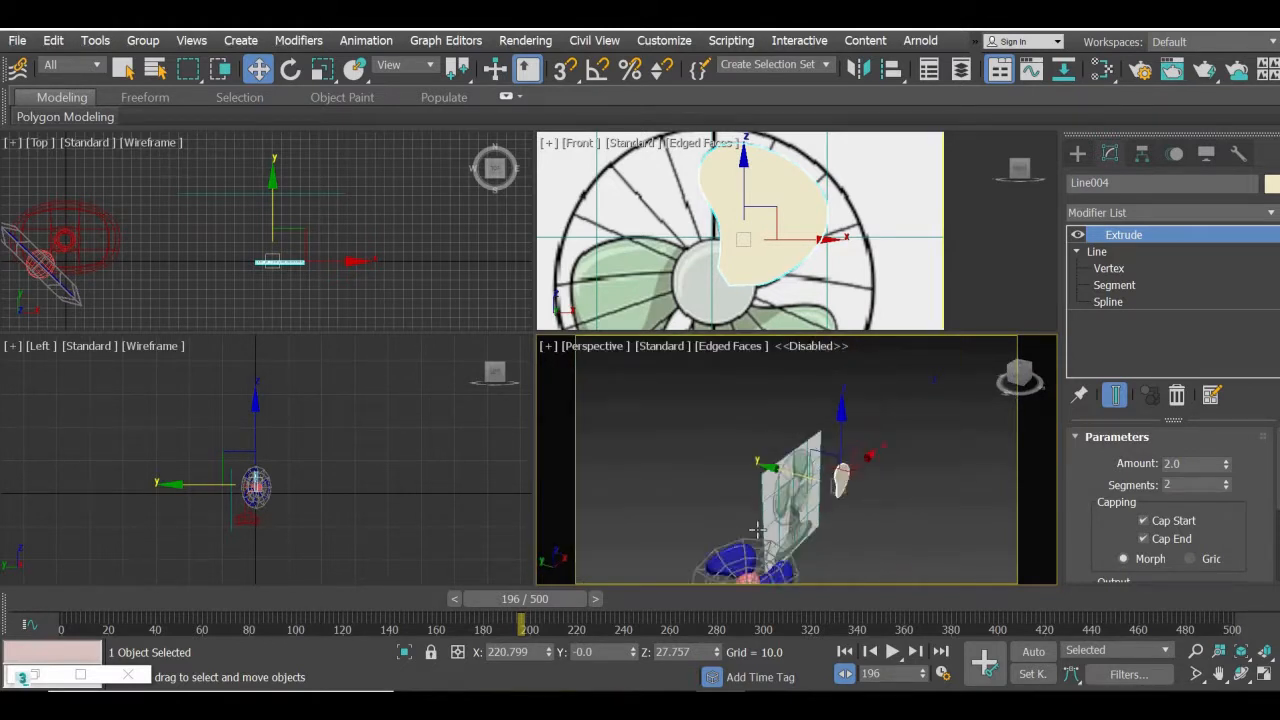
# - Examine the blue blades around the pink hub of the finished fan for their shape and rounded edges
pyautogui.scroll(8, 760, 528)
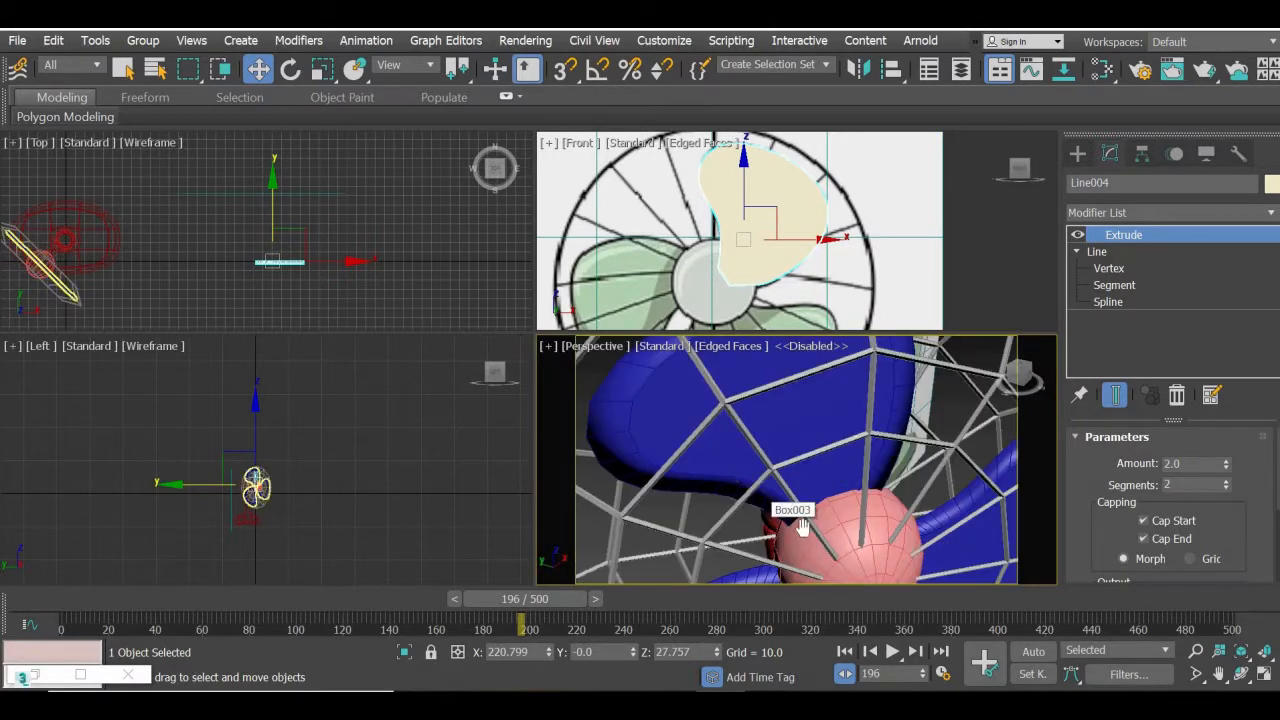
pyautogui.moveTo(803, 527); pyautogui.dragTo(846, 569, button='middle')
pyautogui.scroll(3, 775, 499)
pyautogui.keyDown('alt'); pyautogui.moveTo(789, 503); pyautogui.dragTo(756, 480, button='middle'); pyautogui.keyUp('alt')
pyautogui.scroll(-3, 756, 480)
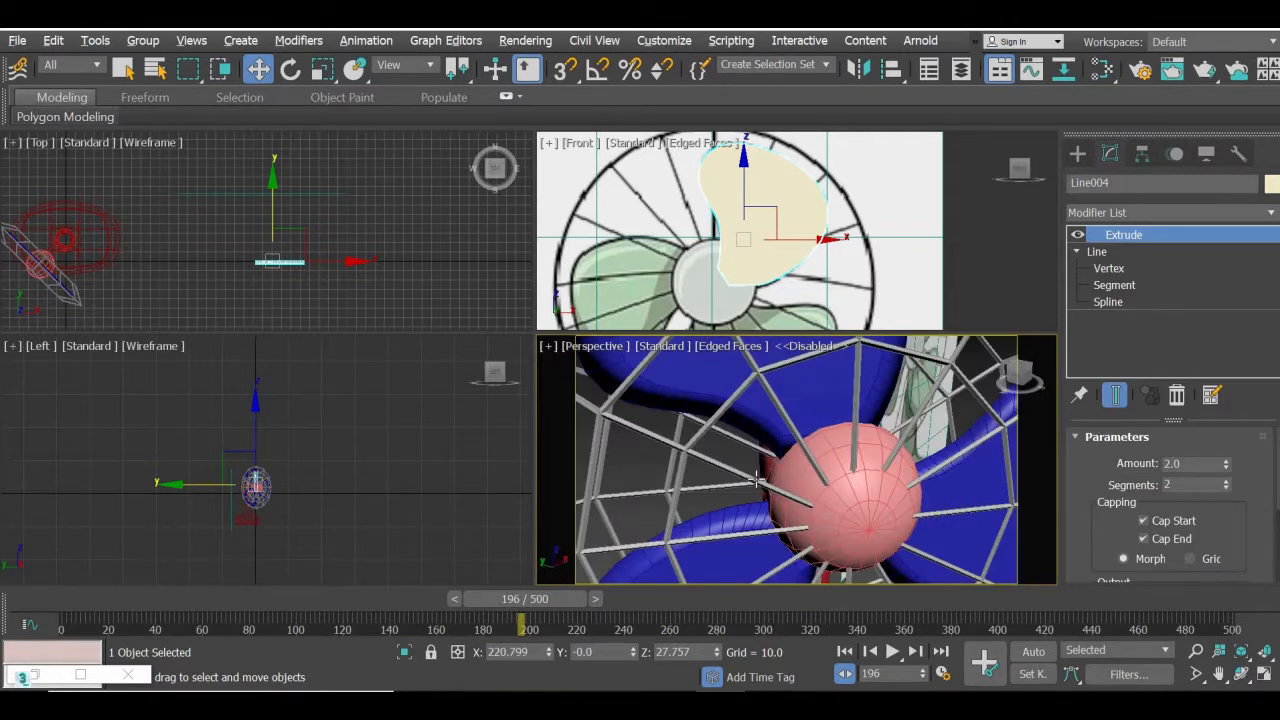
pyautogui.scroll(4, 694, 443)
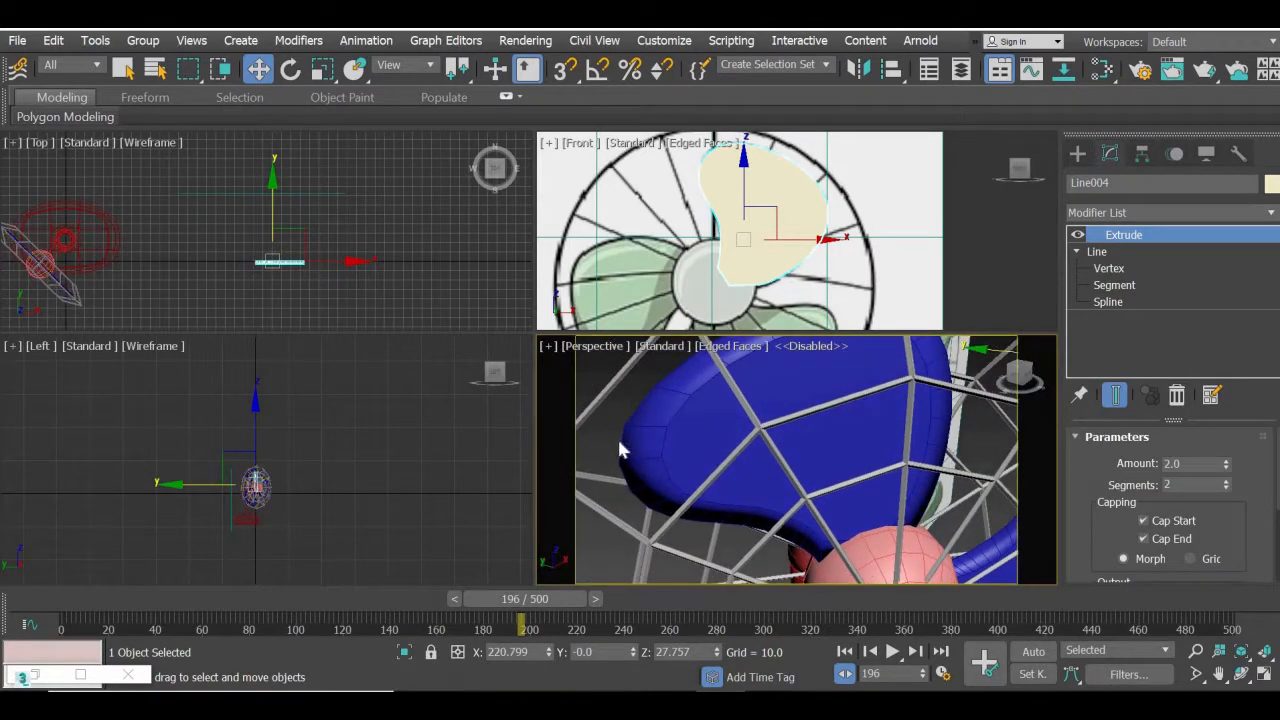
pyautogui.keyDown('alt'); pyautogui.moveTo(648, 455); pyautogui.dragTo(692, 465, button='middle'); pyautogui.keyUp('alt')
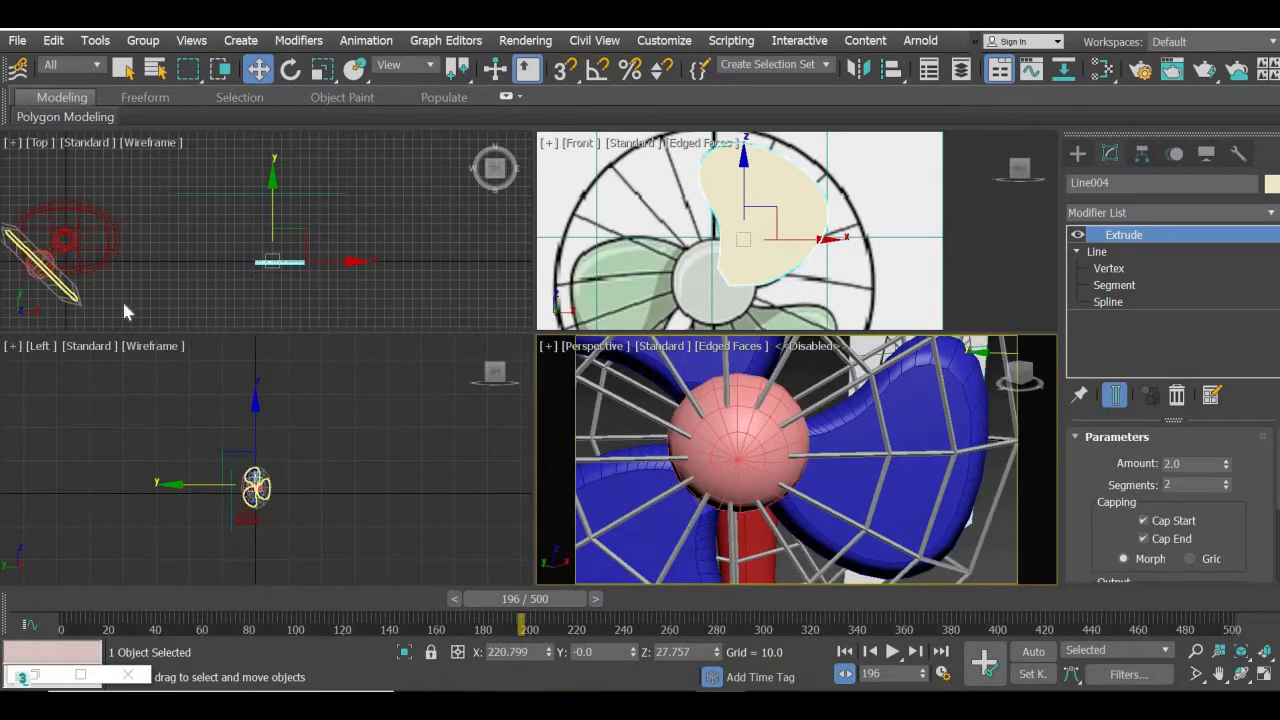
# - Select the finished fan's blue blades in the Top view to inspect their tapered profile and modifier stack
pyautogui.moveTo(126, 296); pyautogui.dragTo(358, 268, button='middle')
pyautogui.scroll(5, 350, 270)
pyautogui.moveTo(200, 272); pyautogui.dragTo(466, 232, button='middle')
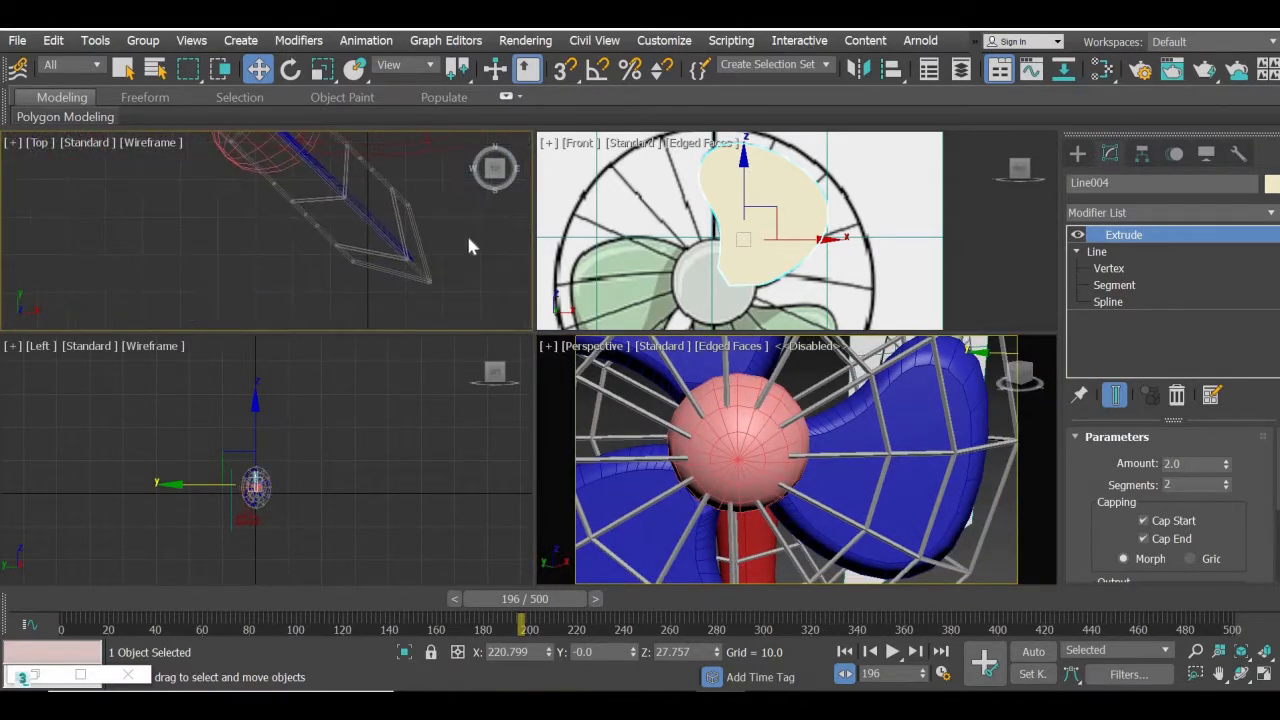
pyautogui.scroll(4, 466, 232)
pyautogui.moveTo(370, 242); pyautogui.dragTo(498, 190, button='middle')
pyautogui.scroll(3, 268, 268)
pyautogui.scroll(2, 307, 278)
pyautogui.moveTo(307, 278); pyautogui.dragTo(390, 271, button='middle')
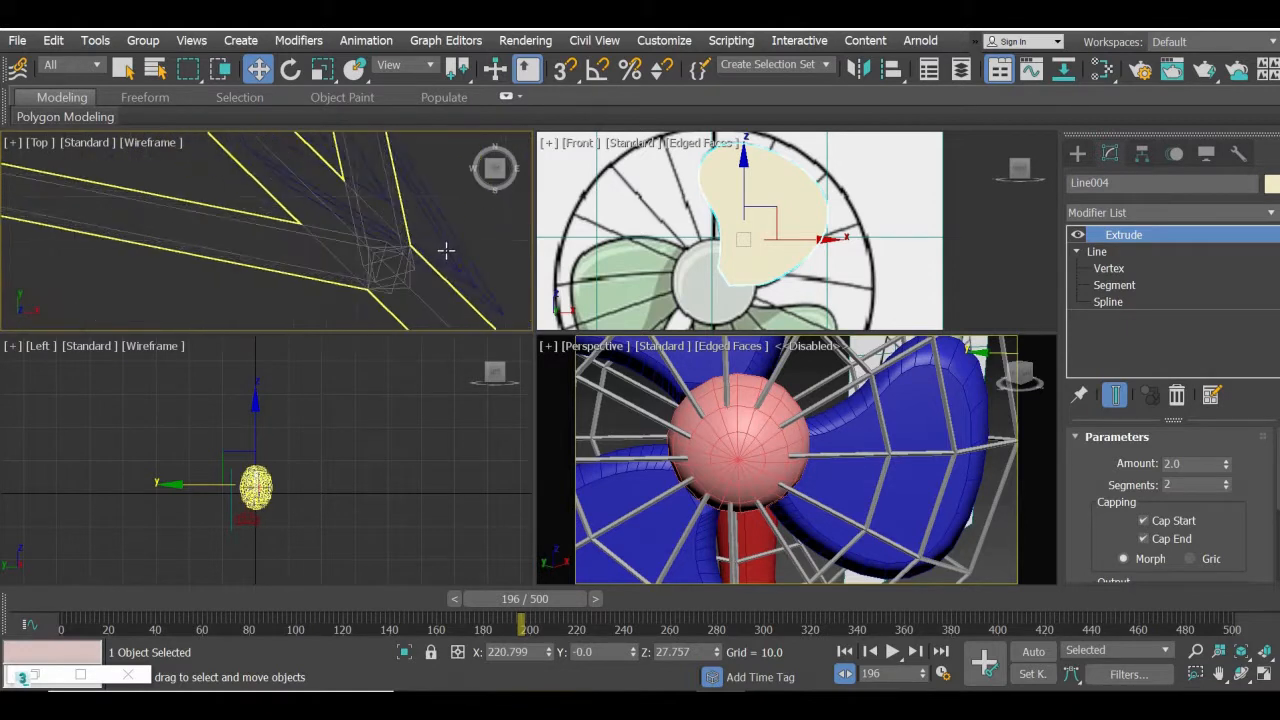
pyautogui.click(448, 249)
pyautogui.scroll(-1, 417, 199)
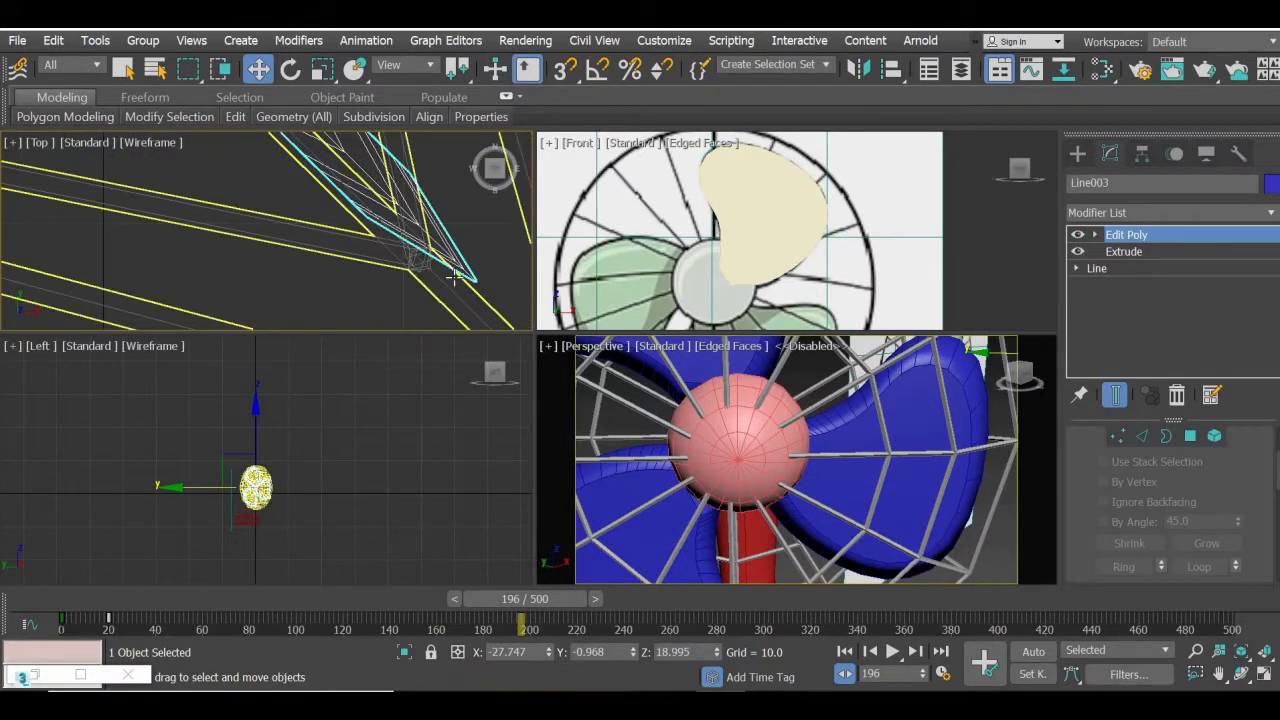
# - Select the new extruded blade beside the reference plane and add an Edit Poly modifier
pyautogui.scroll(-8, 895, 498)
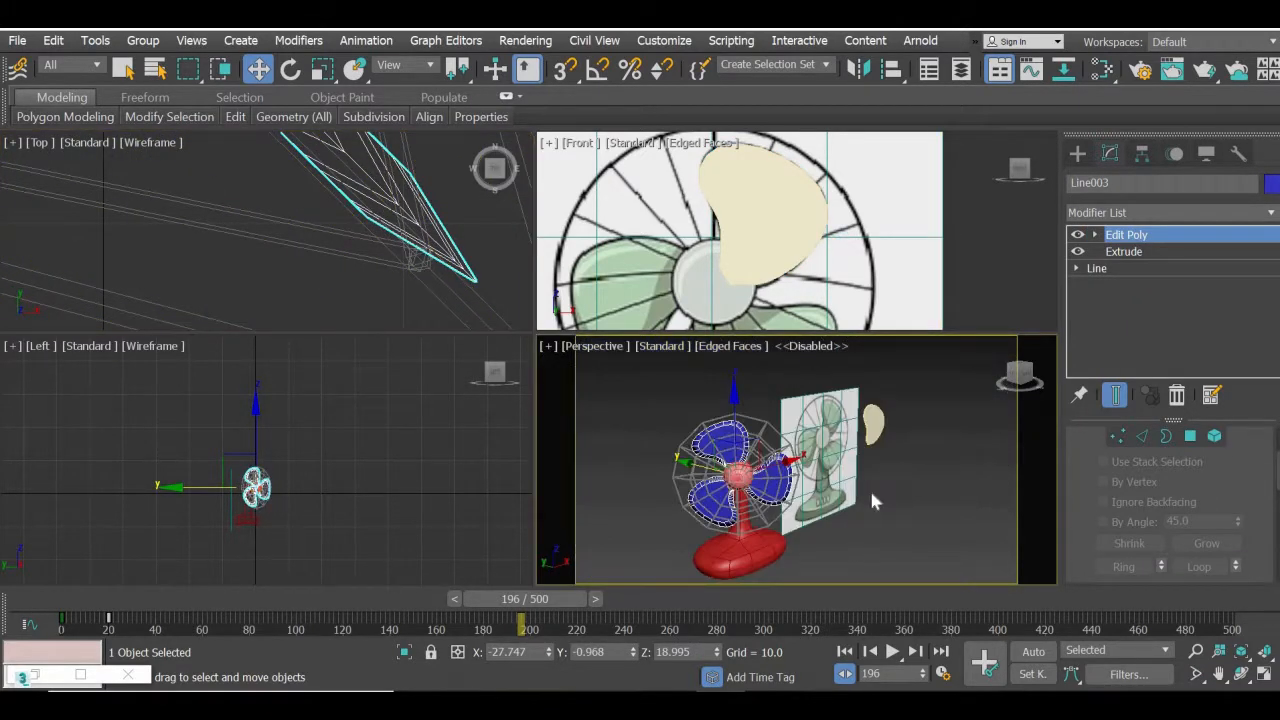
pyautogui.scroll(8, 830, 515)
pyautogui.scroll(-3, 805, 525)
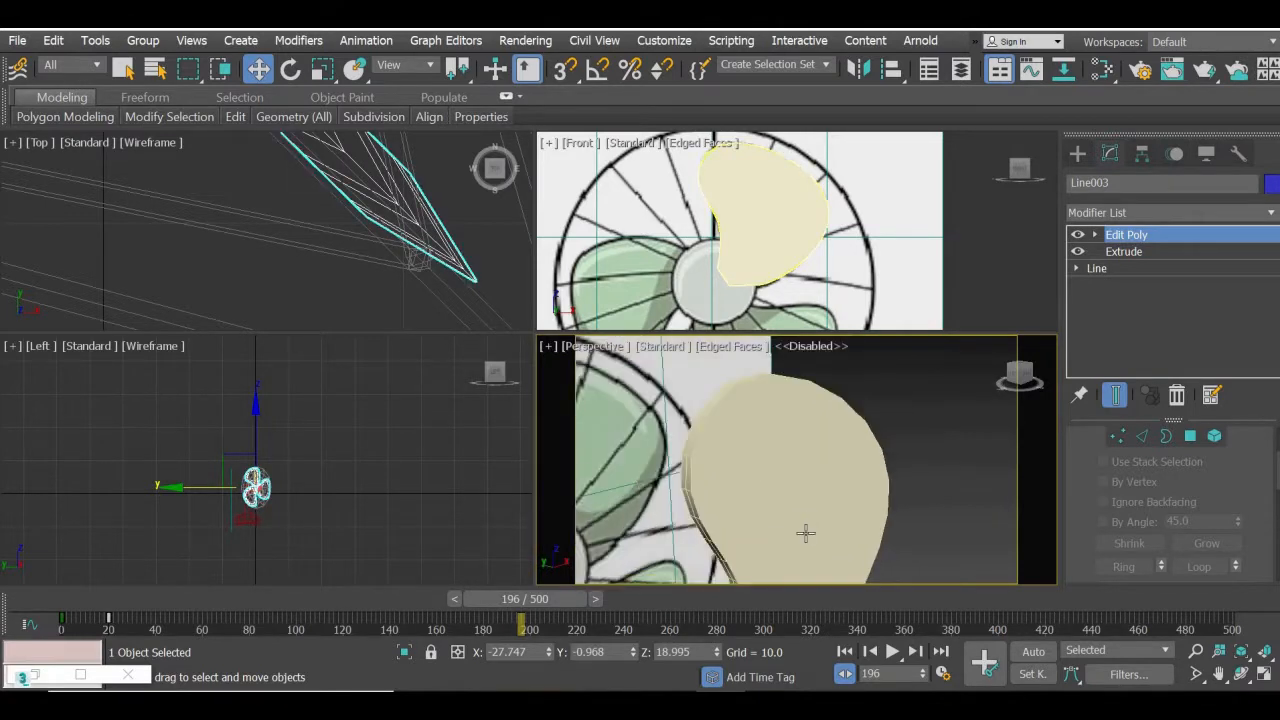
pyautogui.scroll(-2, 870, 455)
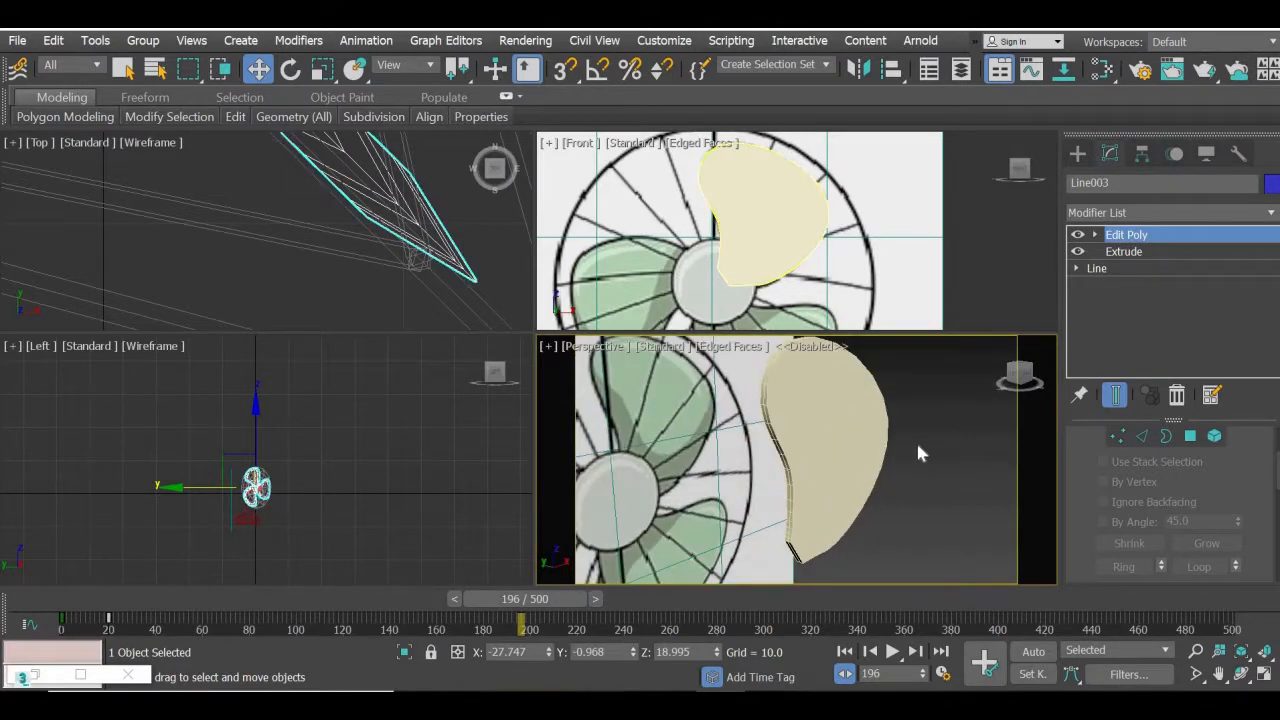
pyautogui.click(846, 449)
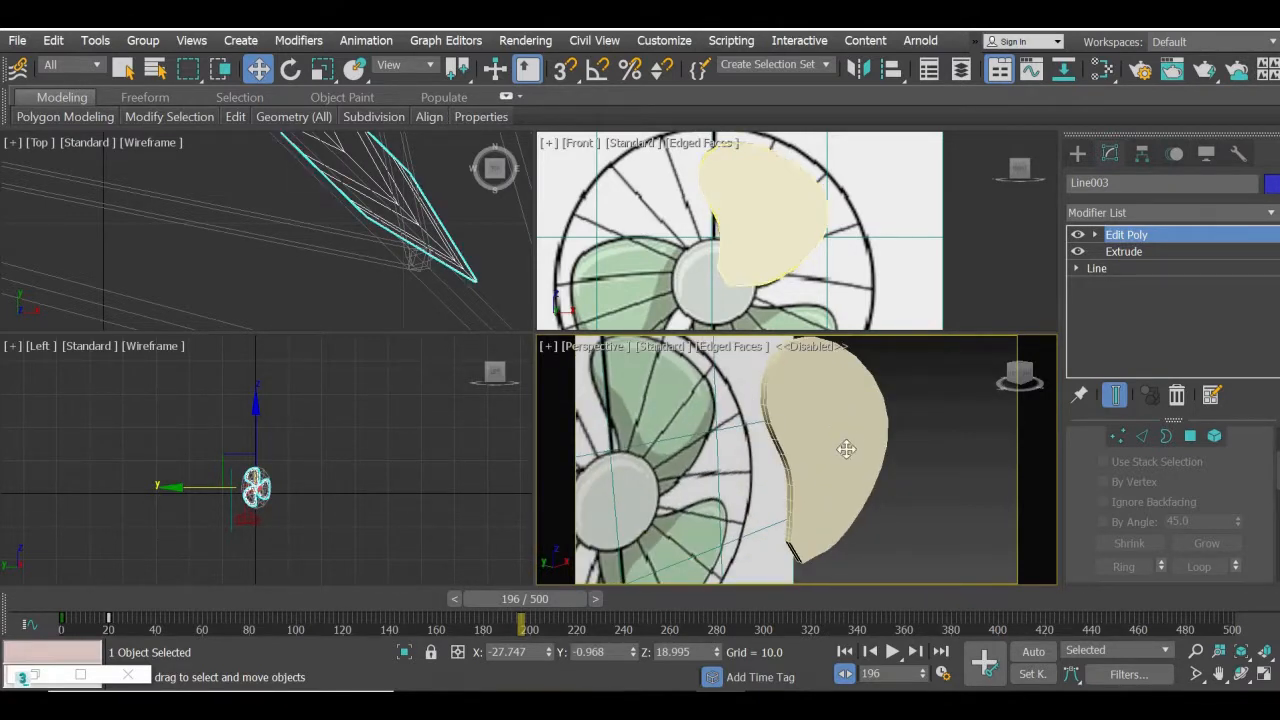
pyautogui.click(1180, 213)
pyautogui.press('e')
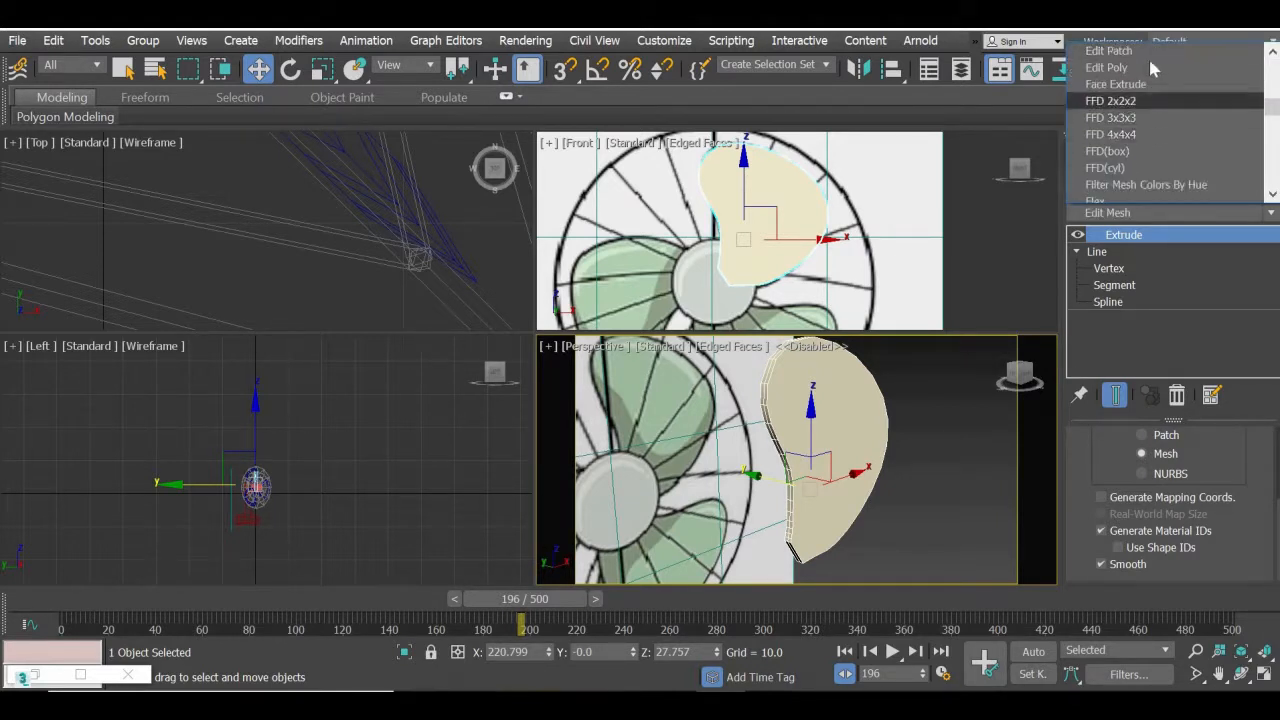
pyautogui.click(1145, 62)
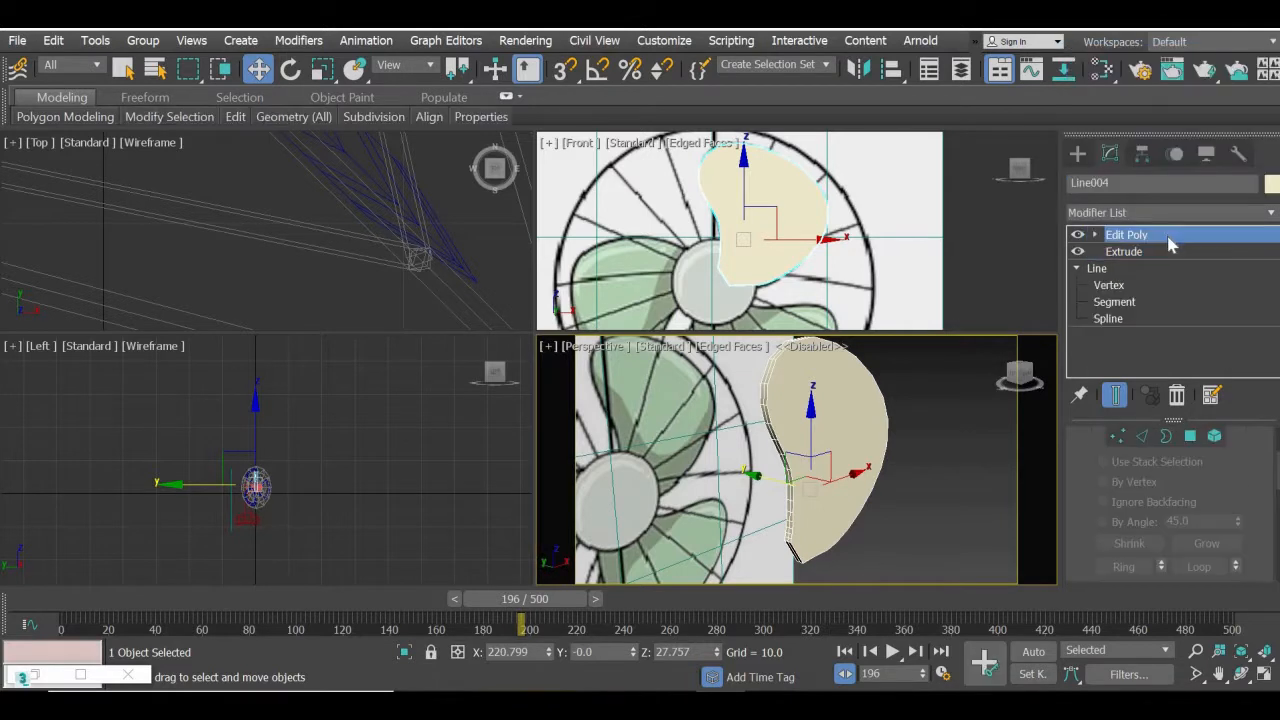
# - Enter Polygon level on the new blade and select both its front and back faces
pyautogui.click(1095, 234)
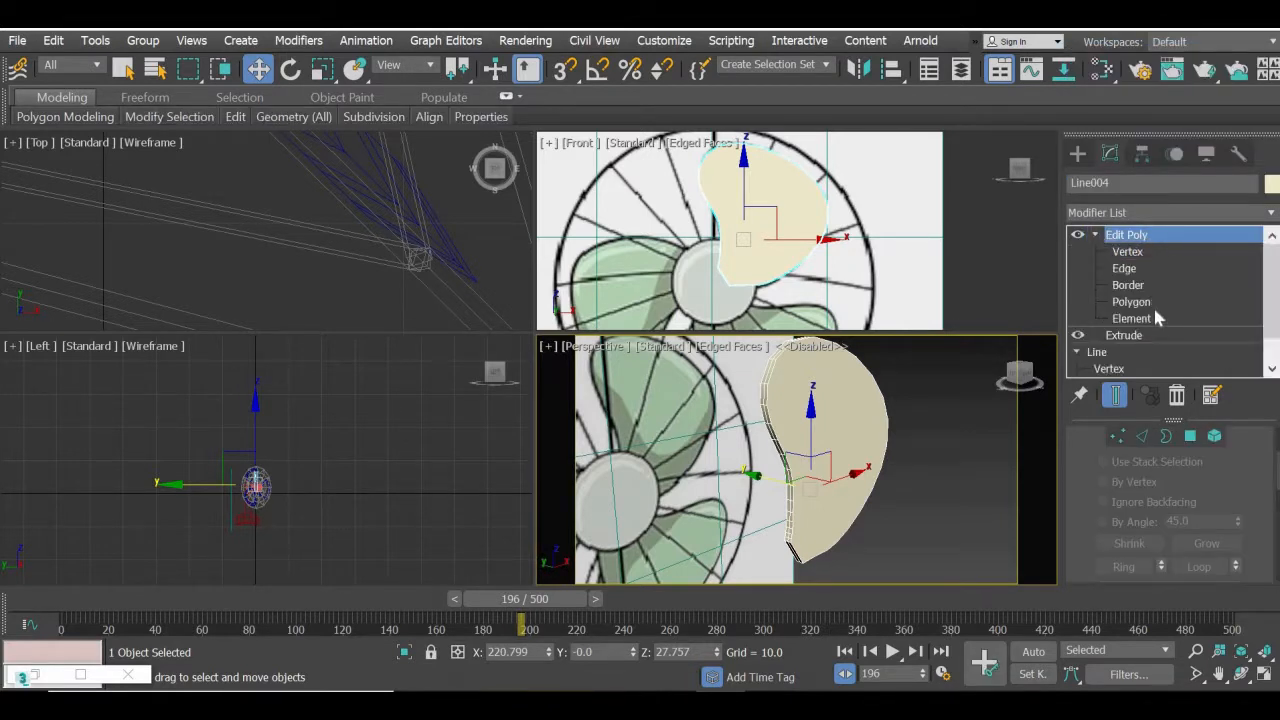
pyautogui.press('4')
pyautogui.click(864, 432)
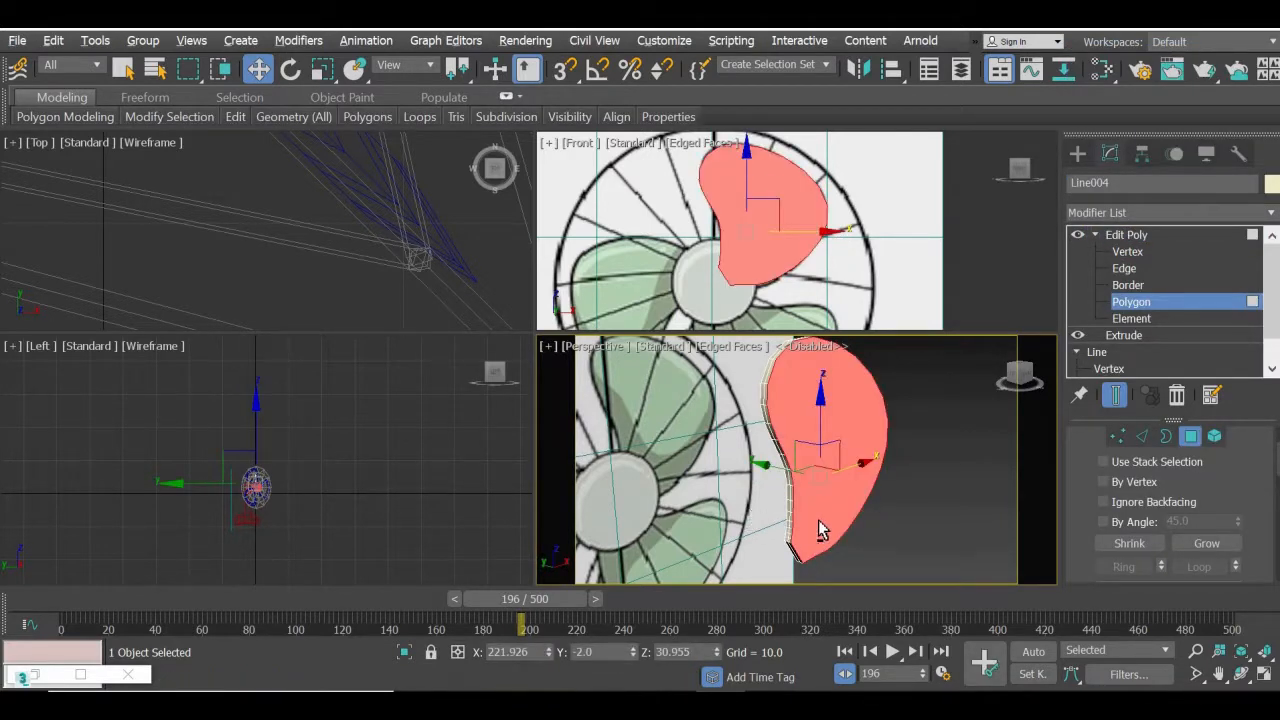
pyautogui.keyDown('alt'); pyautogui.moveTo(818, 530); pyautogui.dragTo(845, 500, button='middle'); pyautogui.keyUp('alt')
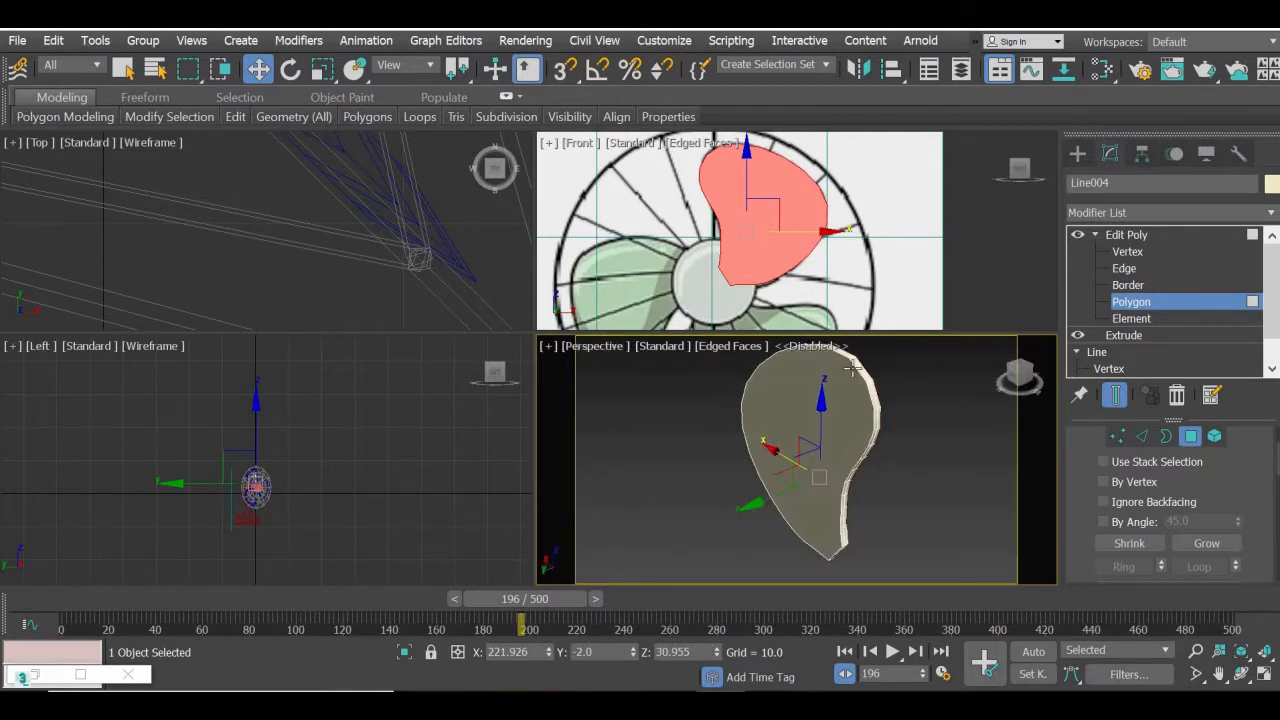
pyautogui.click(836, 435)
pyautogui.hotkey('ctrl', 'z')
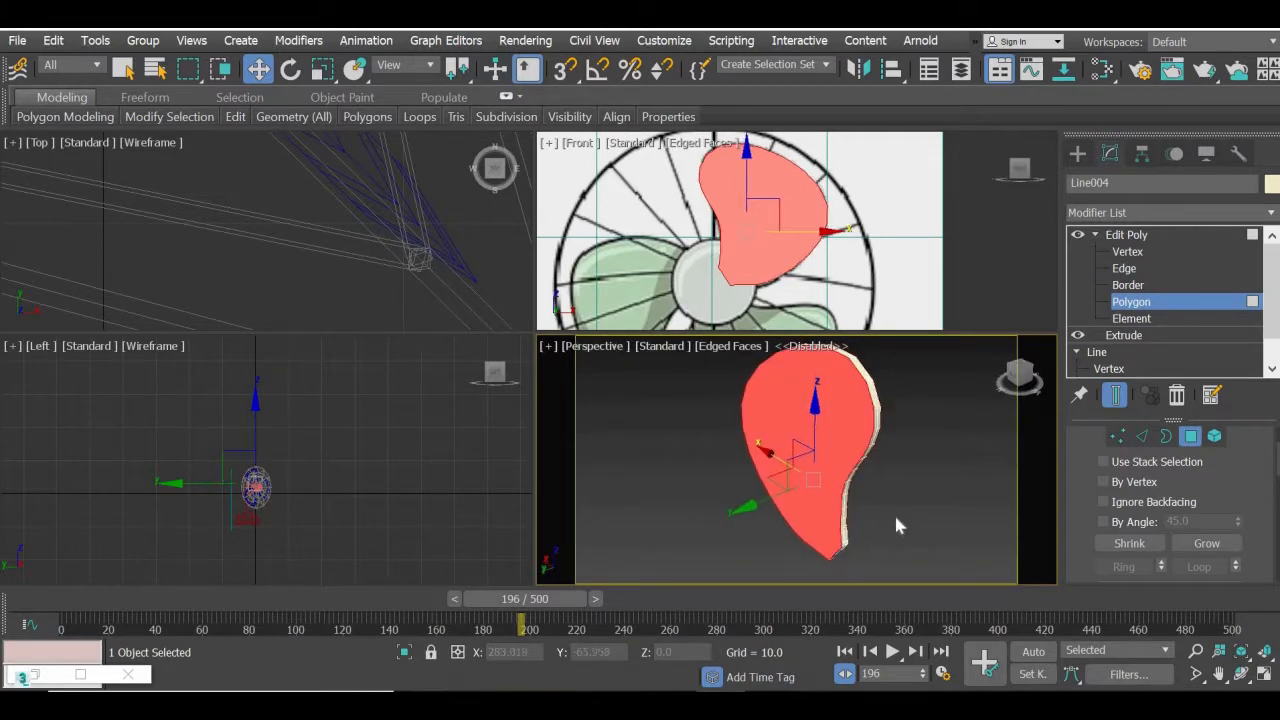
pyautogui.keyDown('alt'); pyautogui.moveTo(855, 558); pyautogui.dragTo(725, 522, button='middle'); pyautogui.keyUp('alt')
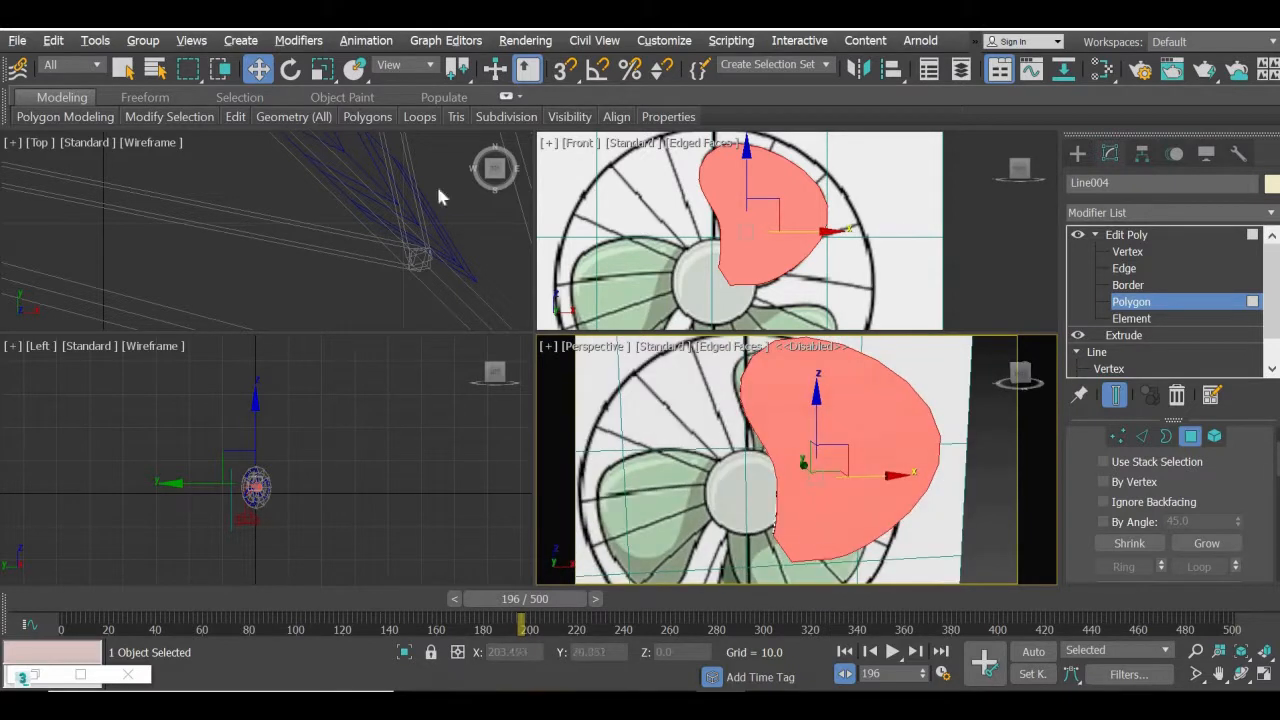
# - Scale the blade's selected front and back faces uniformly to about 80% to bevel its rim
pyautogui.click(322, 68)
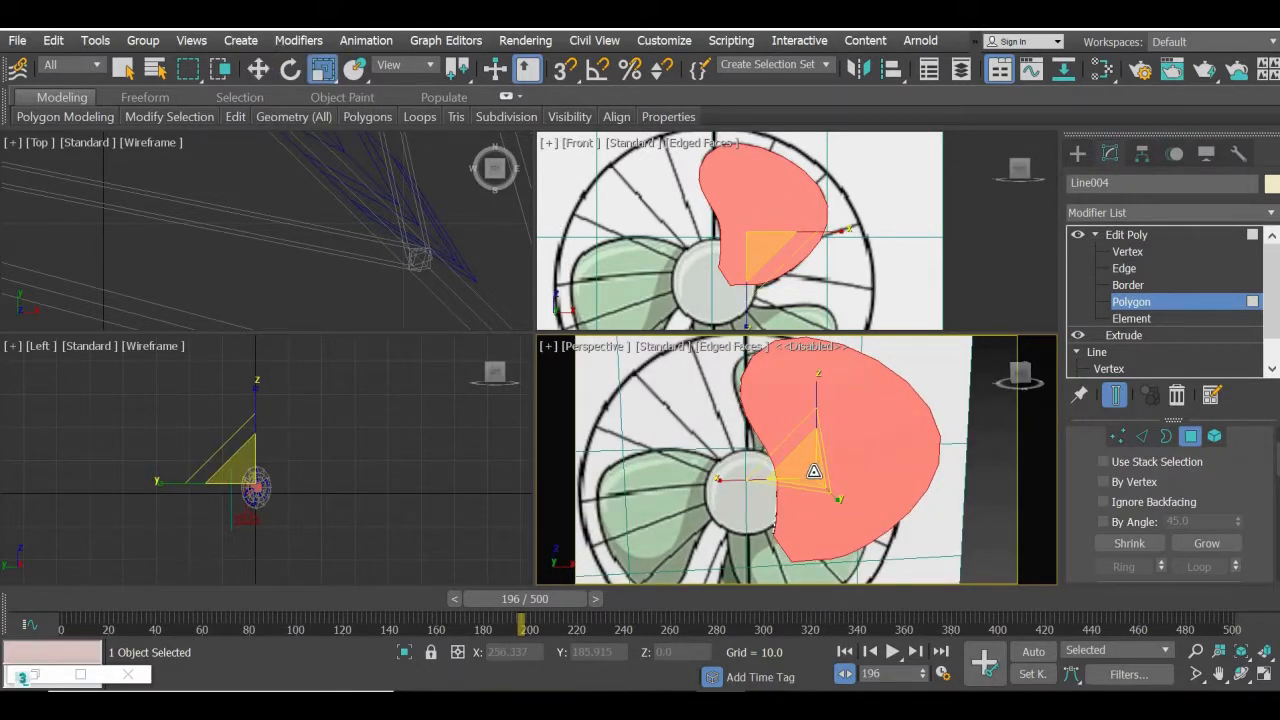
pyautogui.moveTo(814, 471); pyautogui.dragTo(805, 484)
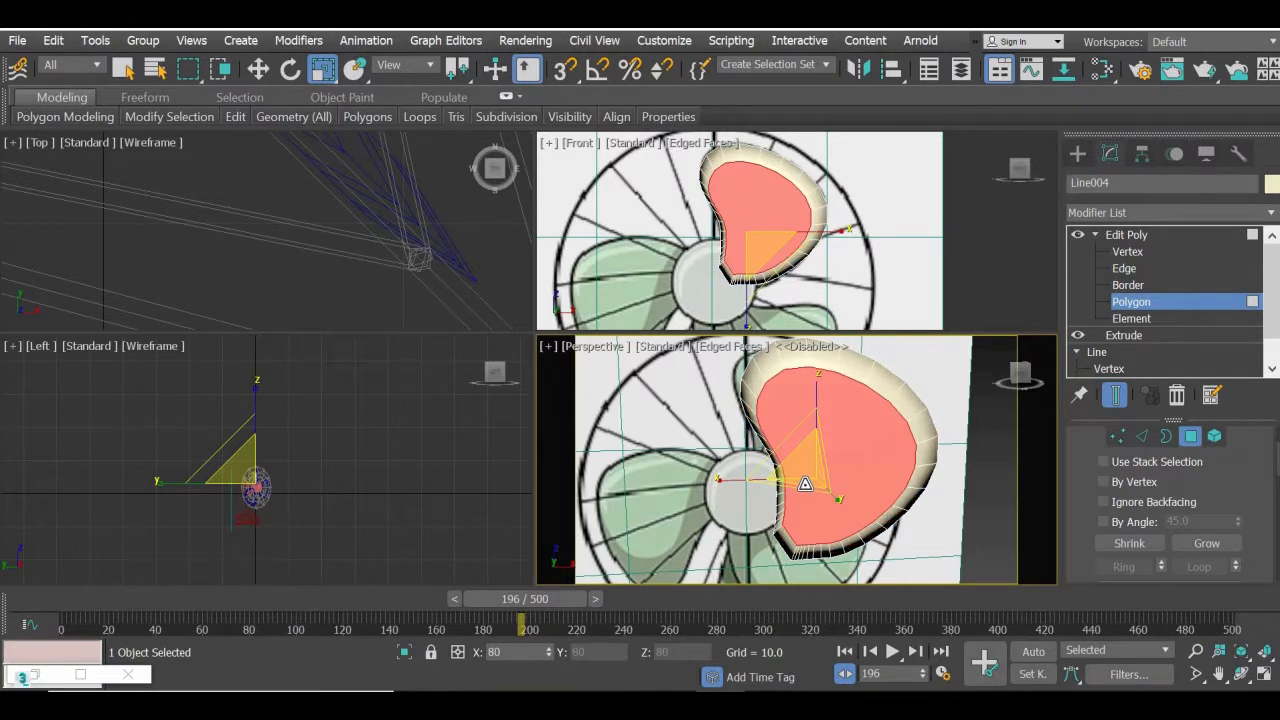
pyautogui.keyDown('alt'); pyautogui.moveTo(794, 514); pyautogui.dragTo(722, 518, button='middle'); pyautogui.keyUp('alt')
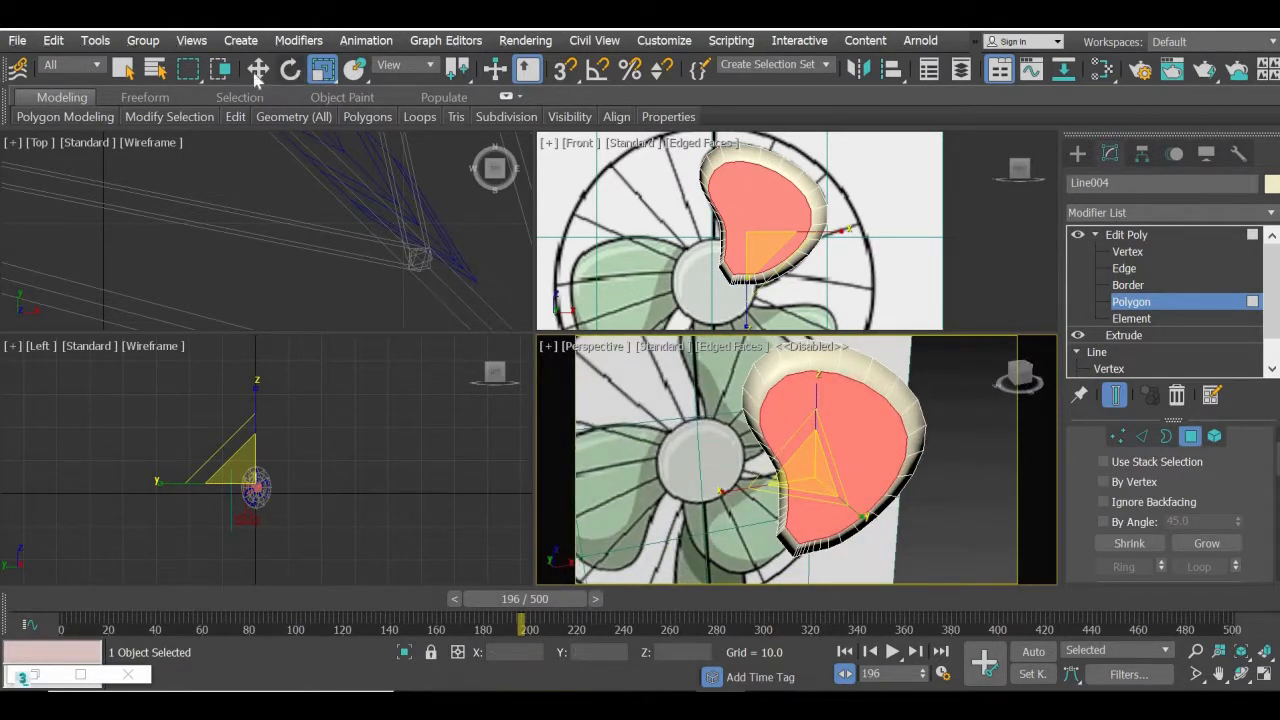
pyautogui.click(260, 72)
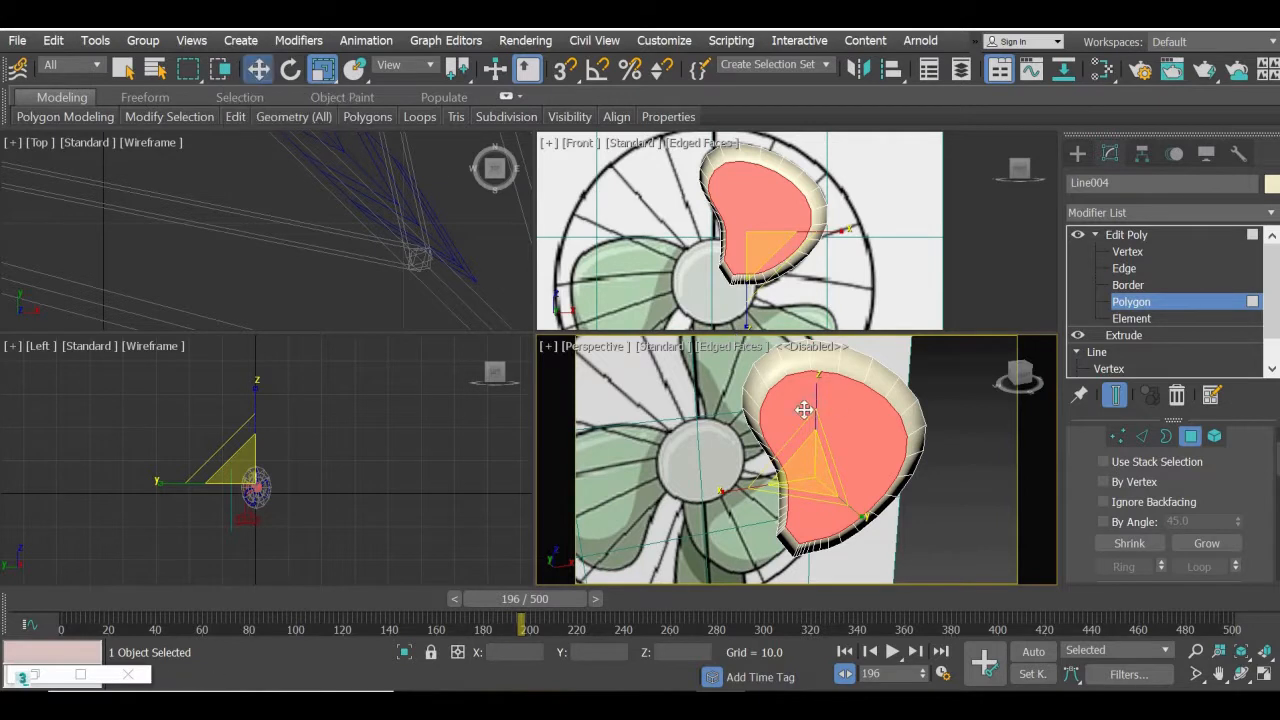
# - Shift the blade's selected inner faces slightly up and to the right in the Front view, and deselect the blade
pyautogui.click(773, 200)
pyautogui.moveTo(776, 198); pyautogui.dragTo(783, 189)
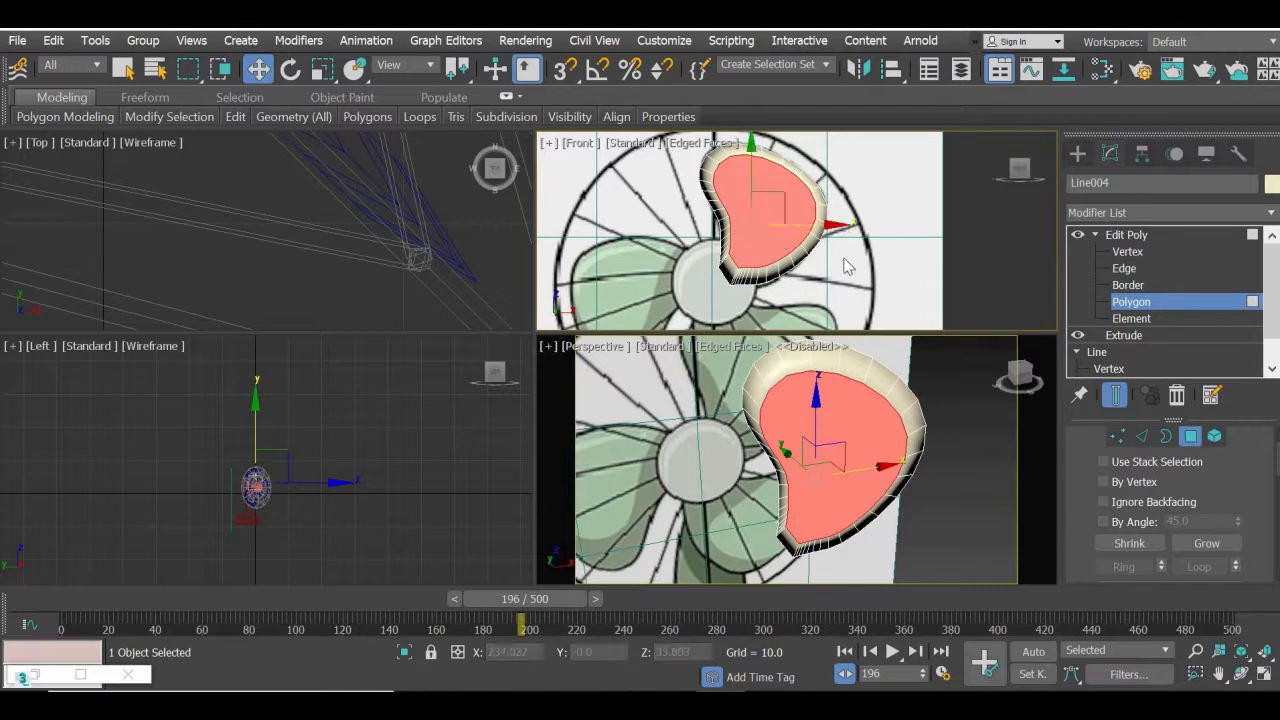
pyautogui.click(1077, 153)
pyautogui.click(941, 266)
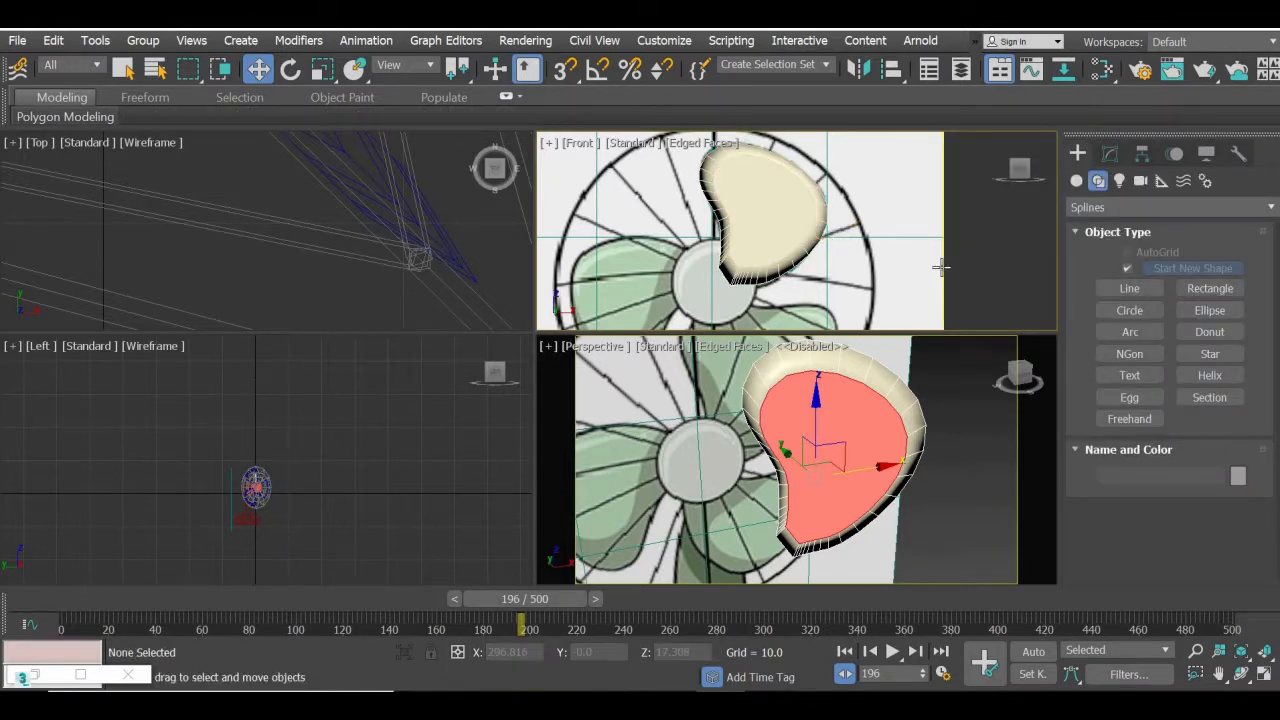
# - Undo the deselection, the face move and the bevel scaling on the blade
pyautogui.hotkey('ctrl', 'z')
pyautogui.hotkey('ctrl', 'z')
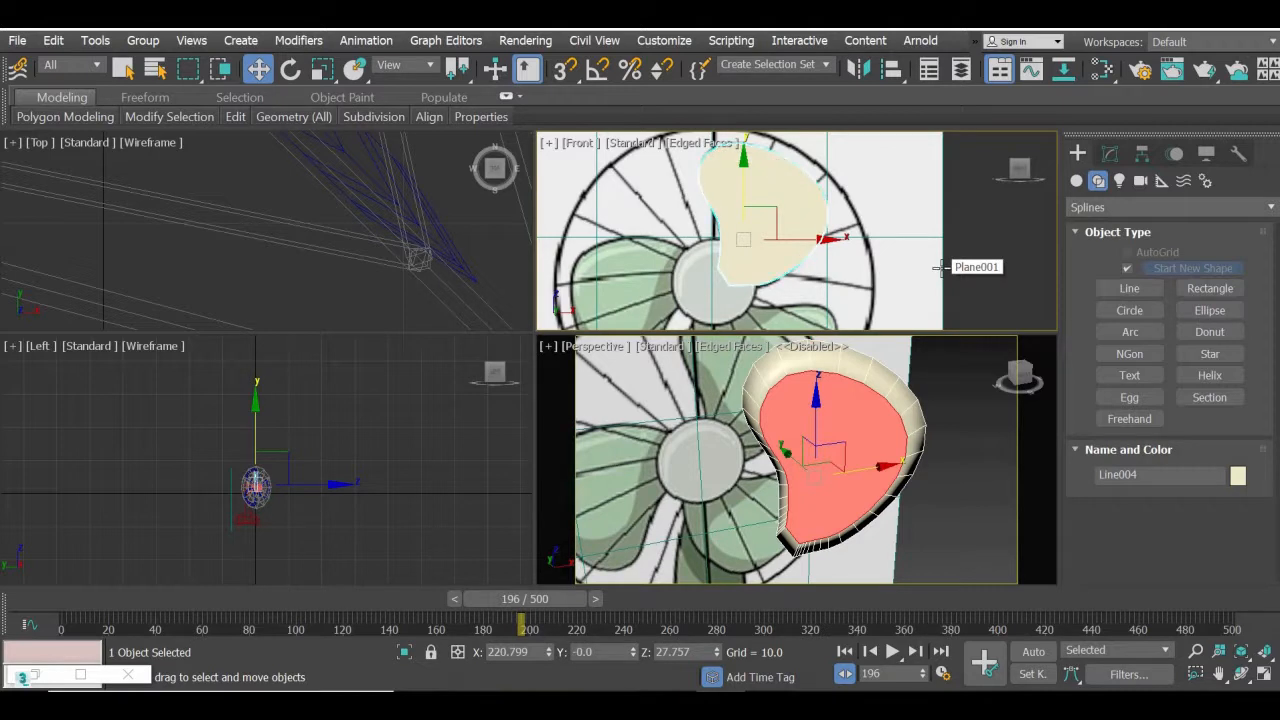
pyautogui.hotkey('ctrl', 'z')
pyautogui.hotkey('ctrl', 'z')
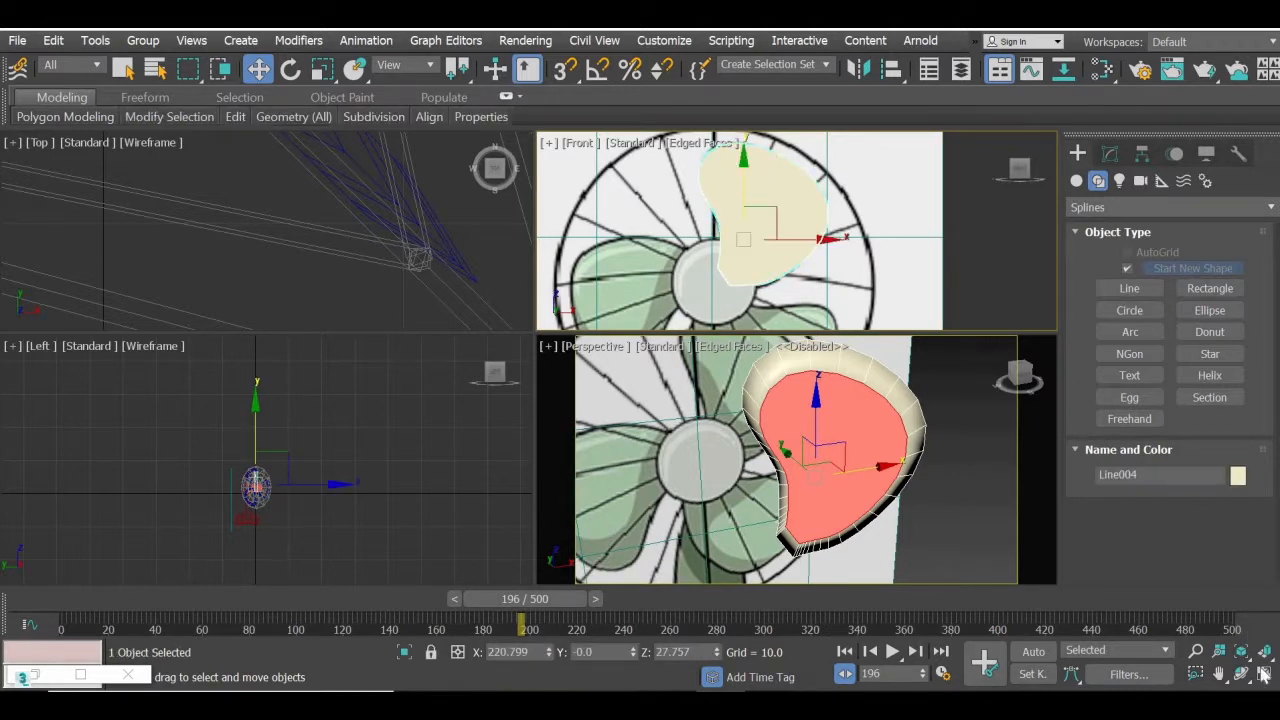
# - Move the blade in the enlarged Front view clear of the reference image to about X 414, and keep it selected
pyautogui.hotkey('alt', 'w')
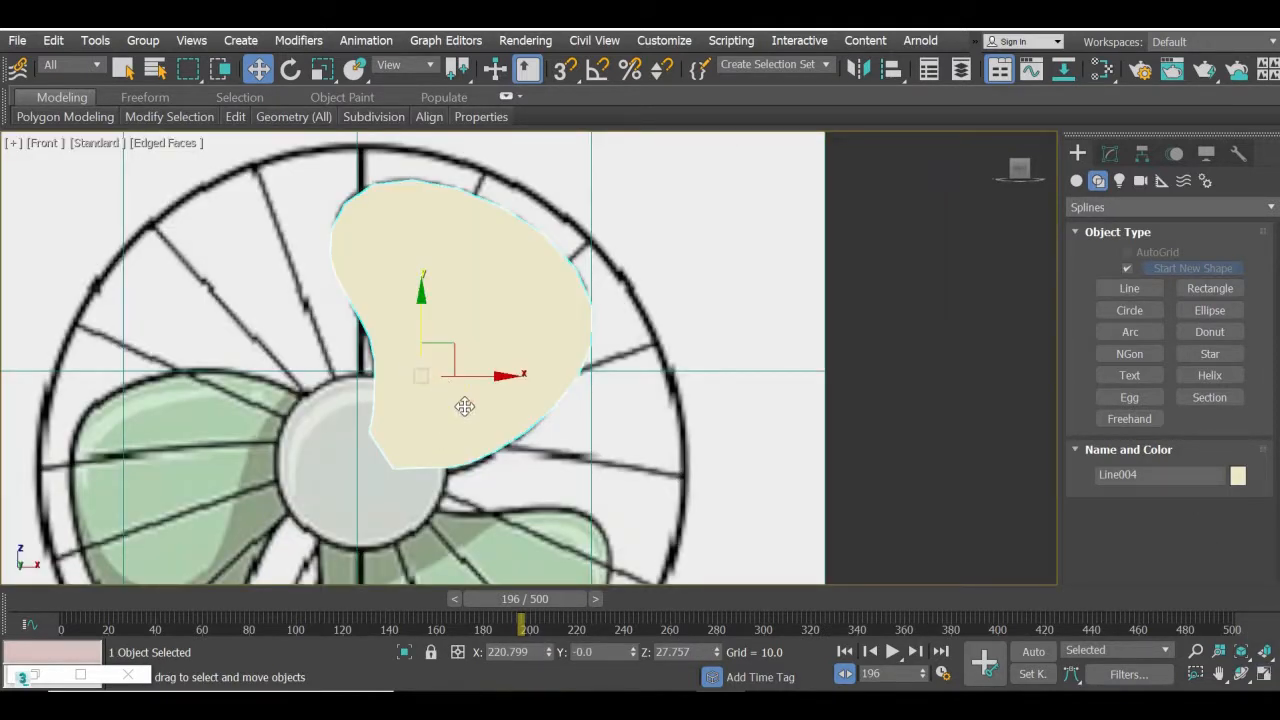
pyautogui.moveTo(489, 376); pyautogui.dragTo(1053, 400)
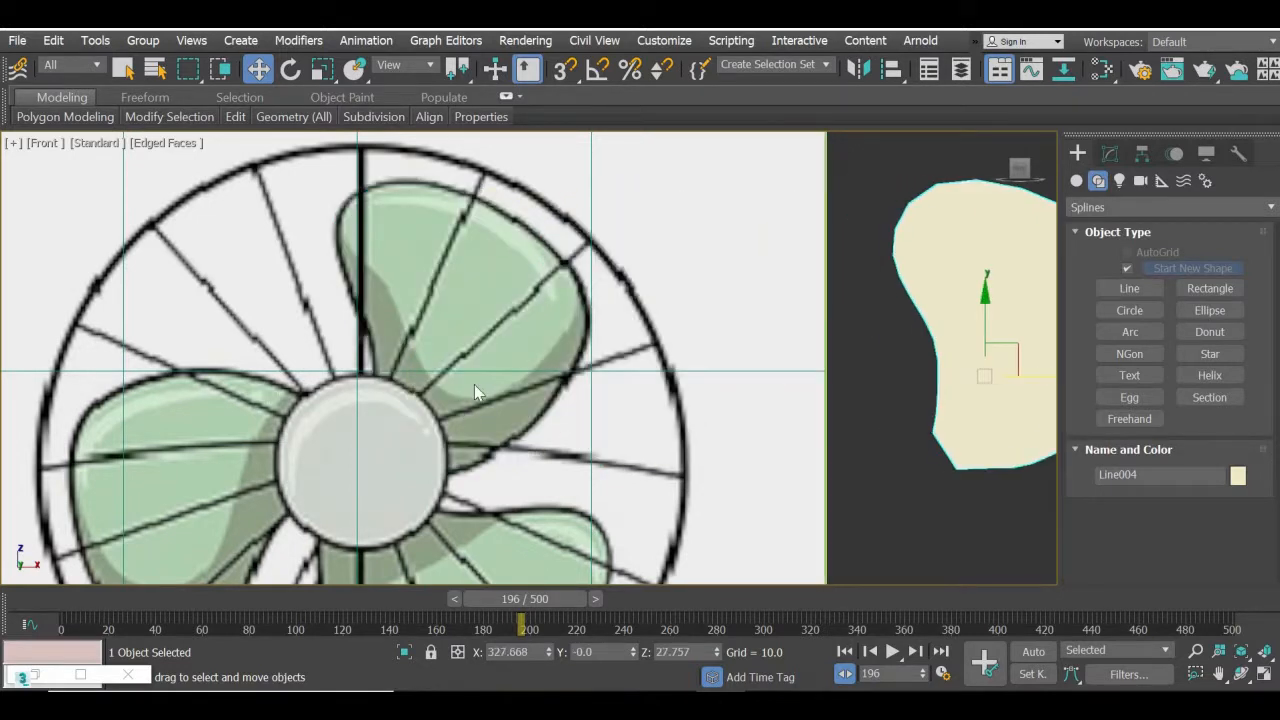
pyautogui.moveTo(949, 467); pyautogui.dragTo(511, 446, button='middle')
pyautogui.scroll(-5, 678, 392)
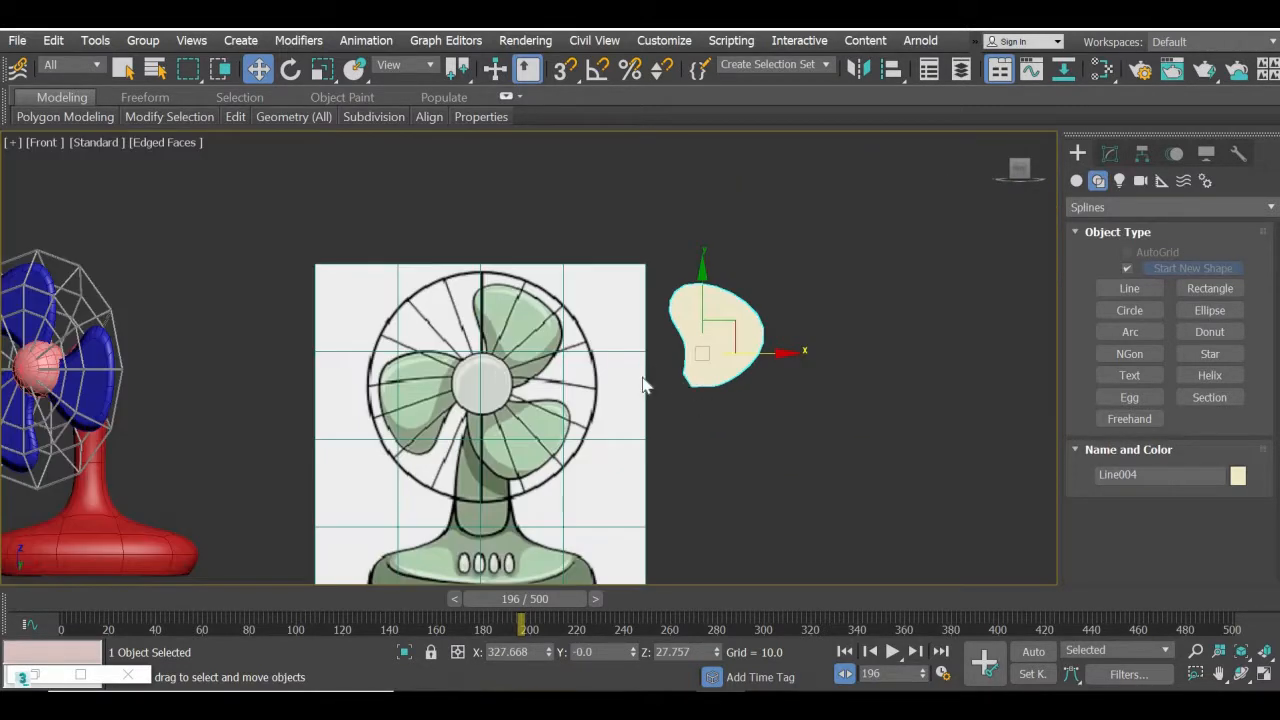
pyautogui.moveTo(645, 386); pyautogui.dragTo(575, 349, button='middle')
pyautogui.click(704, 308)
pyautogui.click(669, 315)
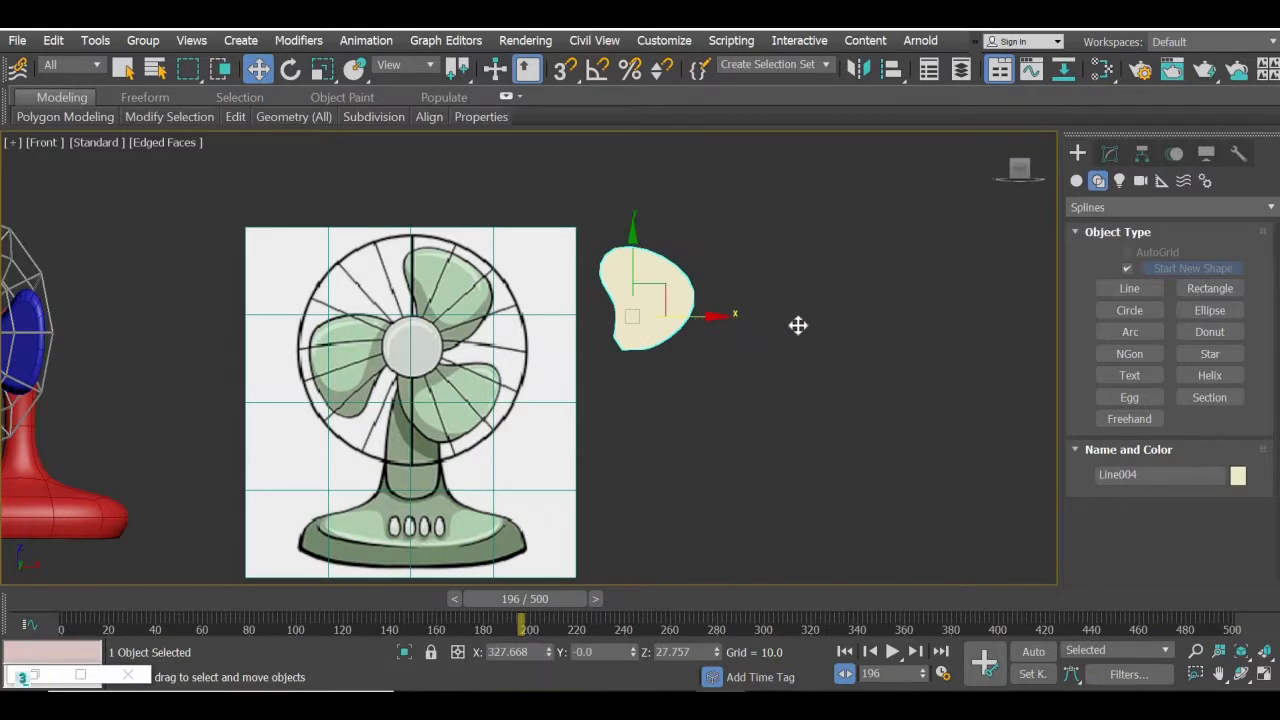
pyautogui.moveTo(798, 325); pyautogui.dragTo(845, 351)
pyautogui.click(858, 318)
pyautogui.scroll(5, 843, 316)
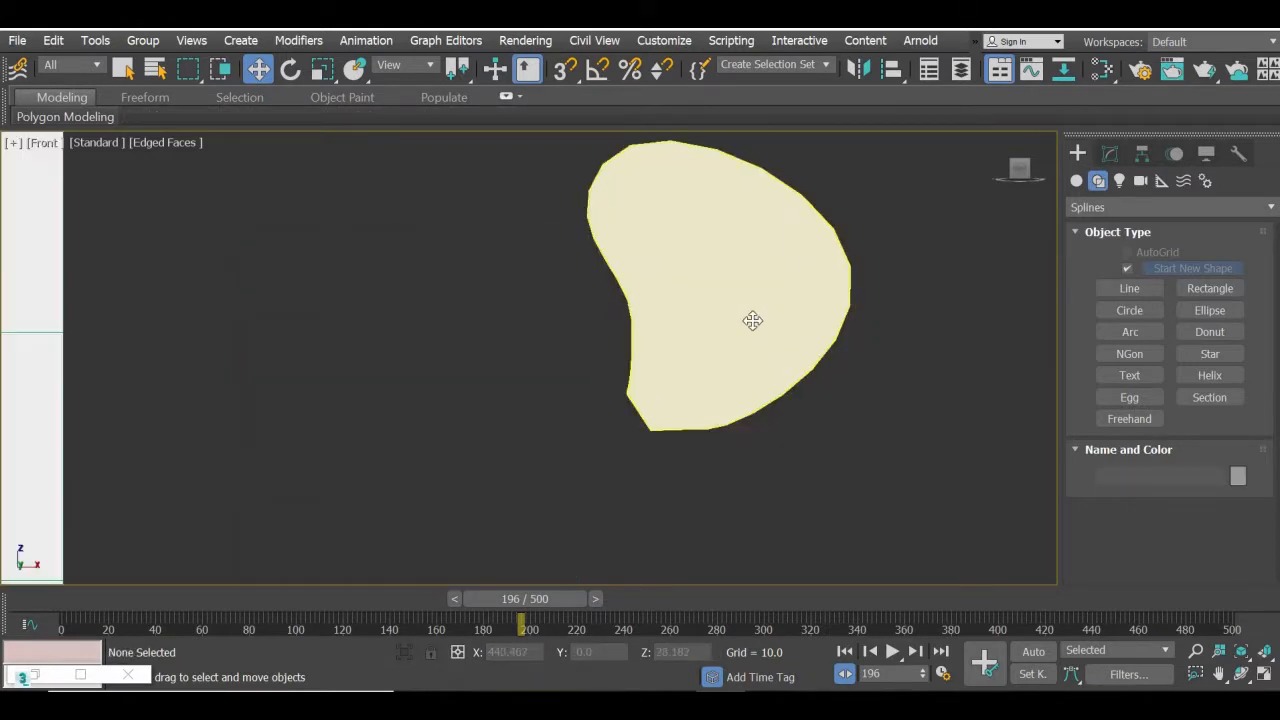
pyautogui.click(752, 320)
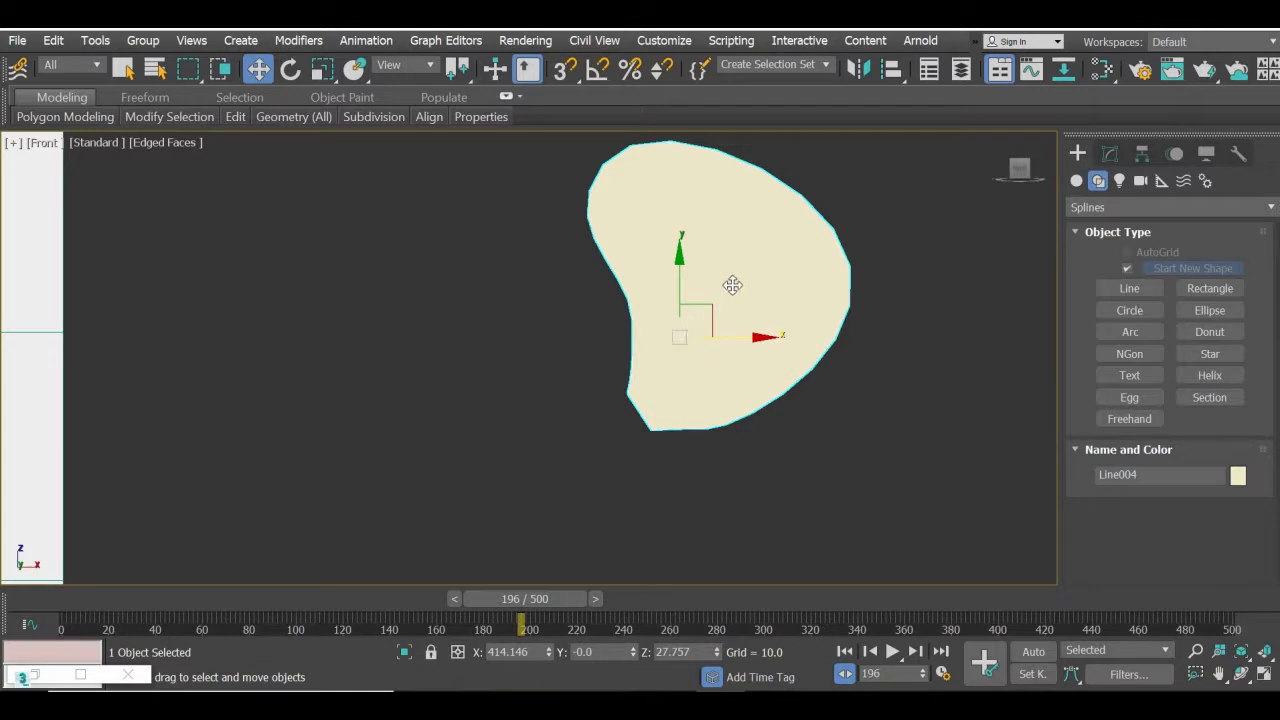
# - Move only the blade's pivot up and right to about X 421, Z 39, and try a uniform scale of the blade
pyautogui.click(1143, 153)
pyautogui.click(1166, 288)
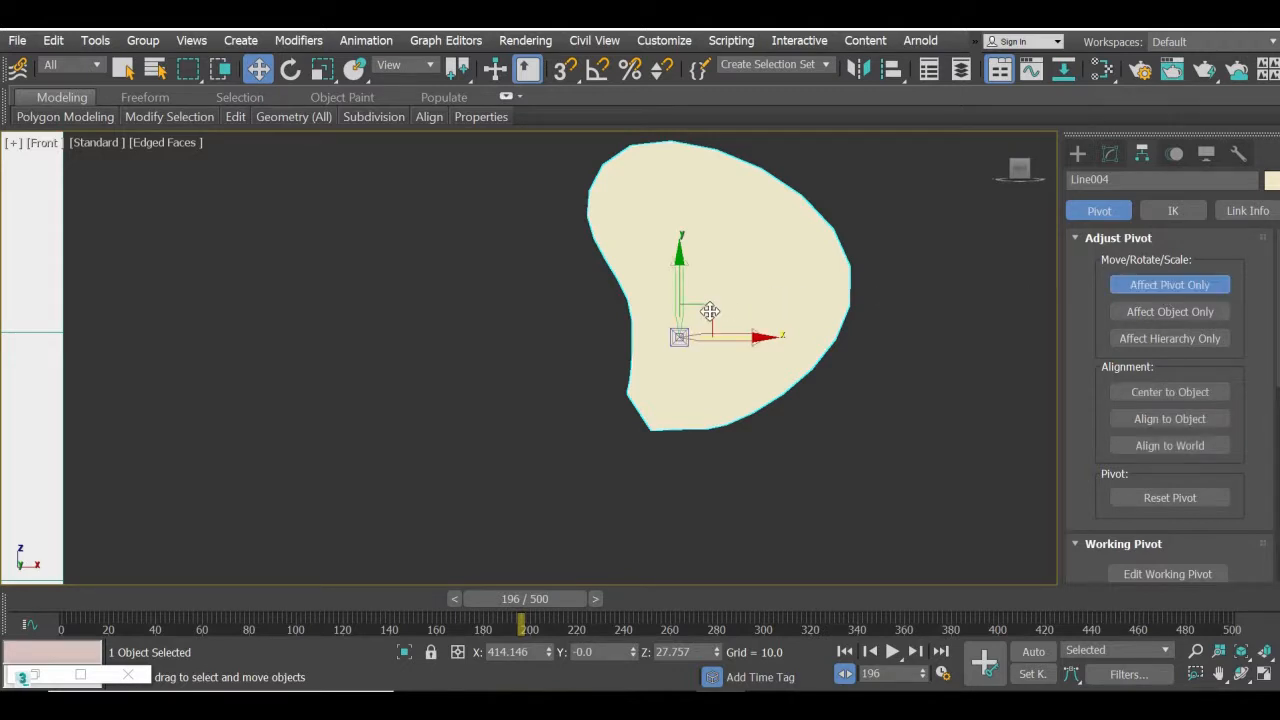
pyautogui.moveTo(709, 309); pyautogui.dragTo(758, 248)
pyautogui.click(1160, 290)
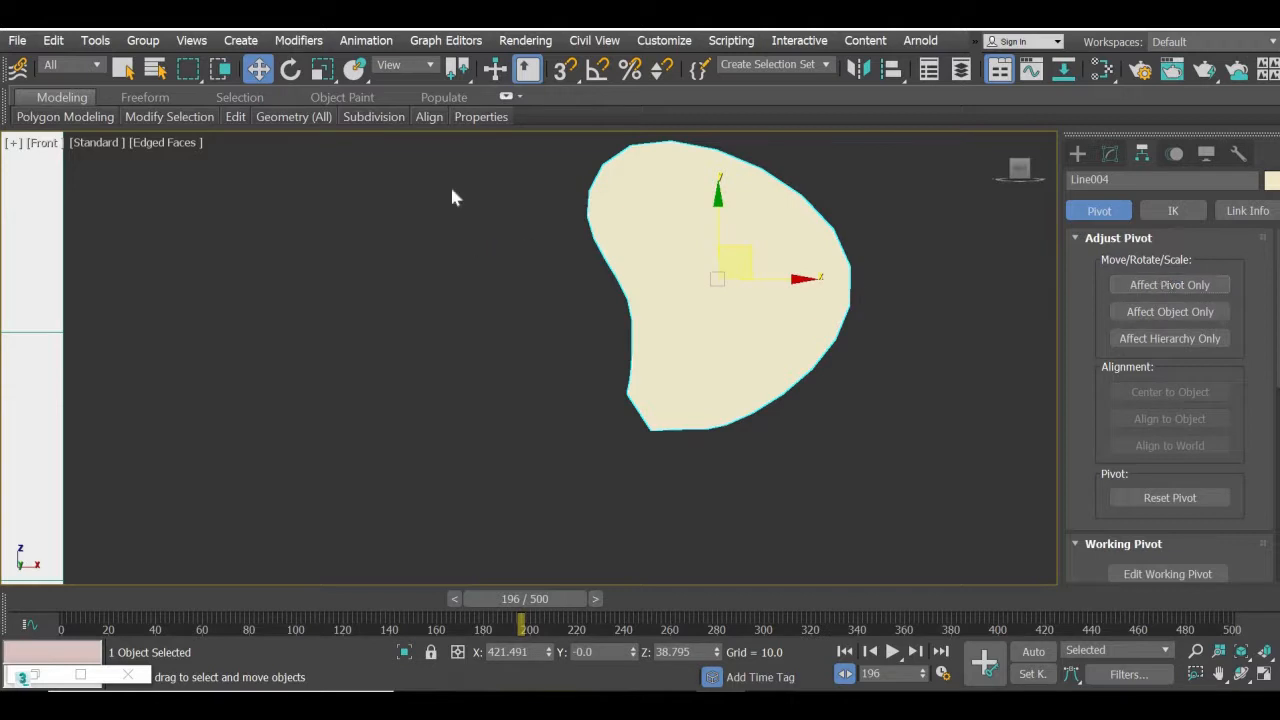
pyautogui.press('r')
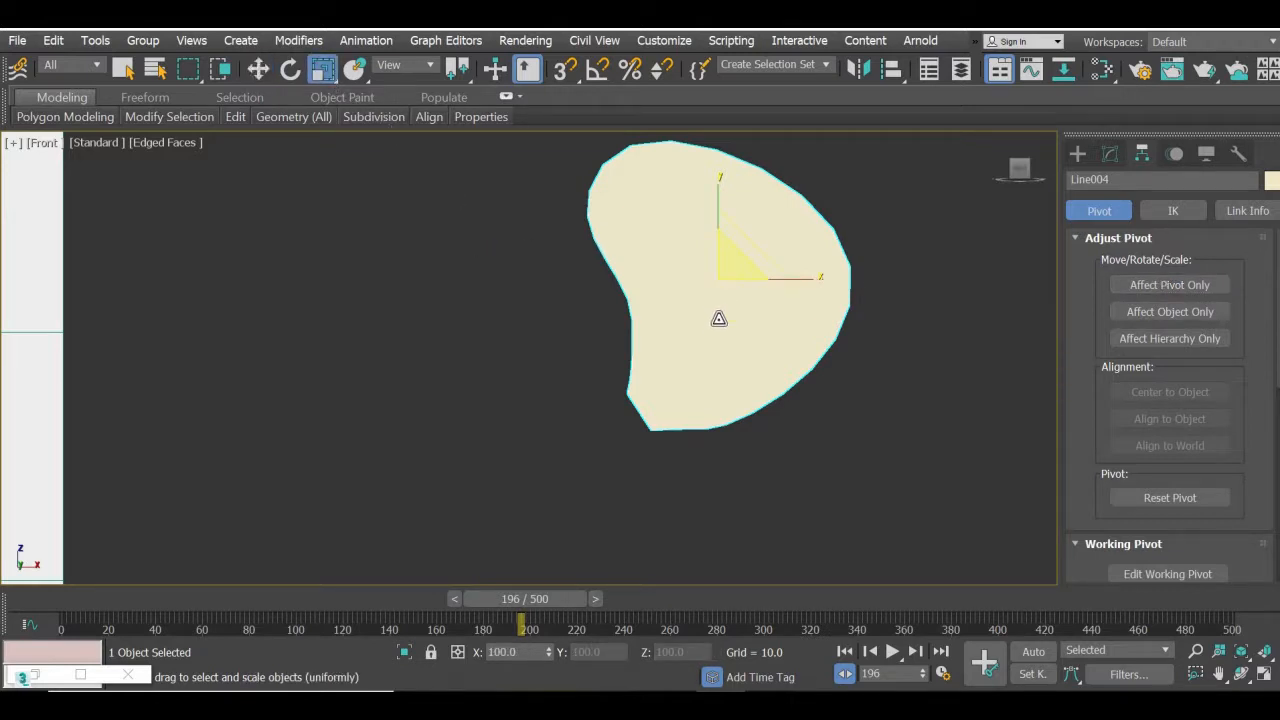
pyautogui.moveTo(723, 314); pyautogui.dragTo(728, 332)
pyautogui.hotkey('ctrl', 'z')
# - Move only the pivot outside the blade to about X 377, Z 0.6, and try scaling the blade to about 103%
pyautogui.click(1140, 287)
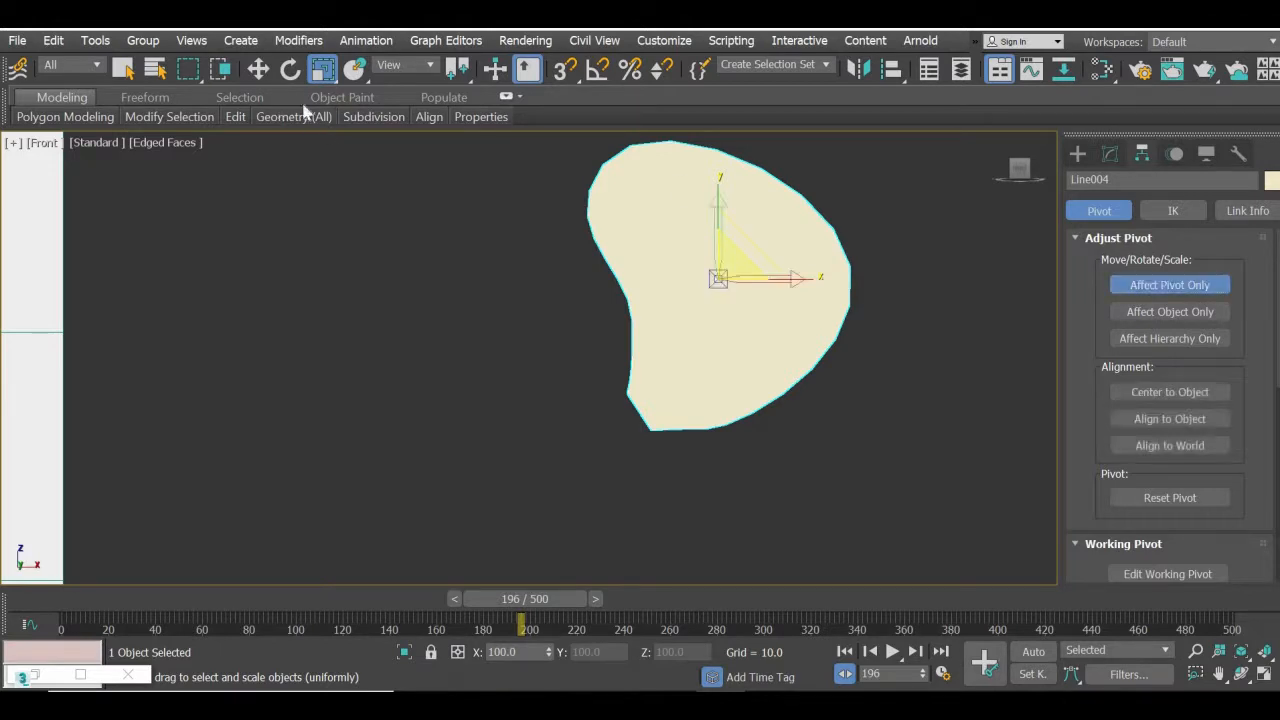
pyautogui.click(258, 68)
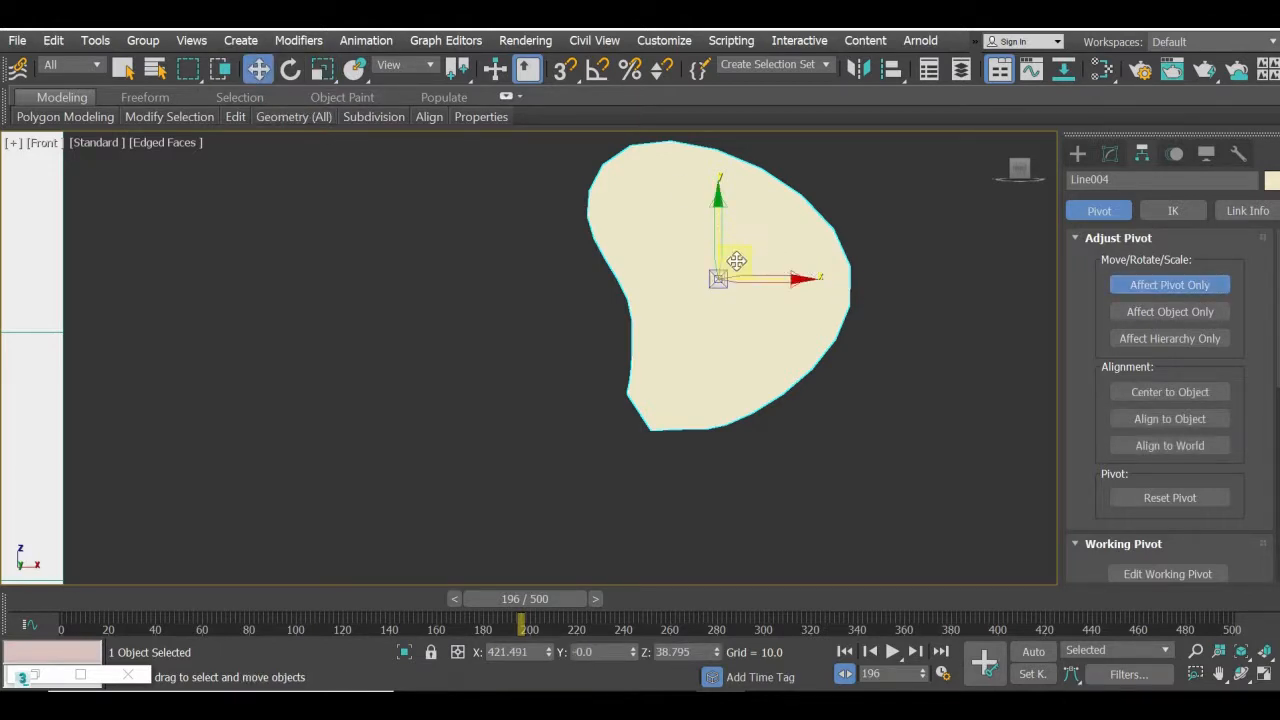
pyautogui.moveTo(737, 266); pyautogui.dragTo(502, 468)
pyautogui.click(1200, 290)
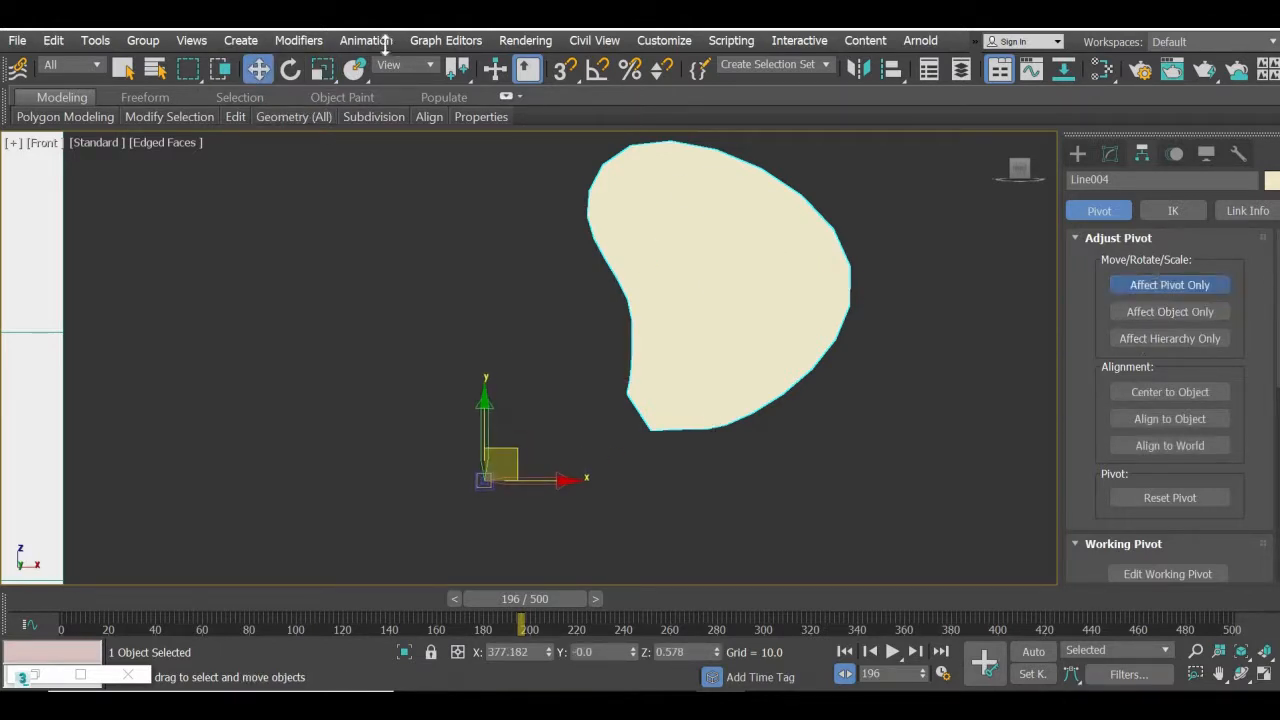
pyautogui.press('r')
pyautogui.moveTo(503, 452)
pyautogui.mouseDown()
pyautogui.moveTo(526, 374)
pyautogui.moveTo(506, 458)
pyautogui.mouseUp()
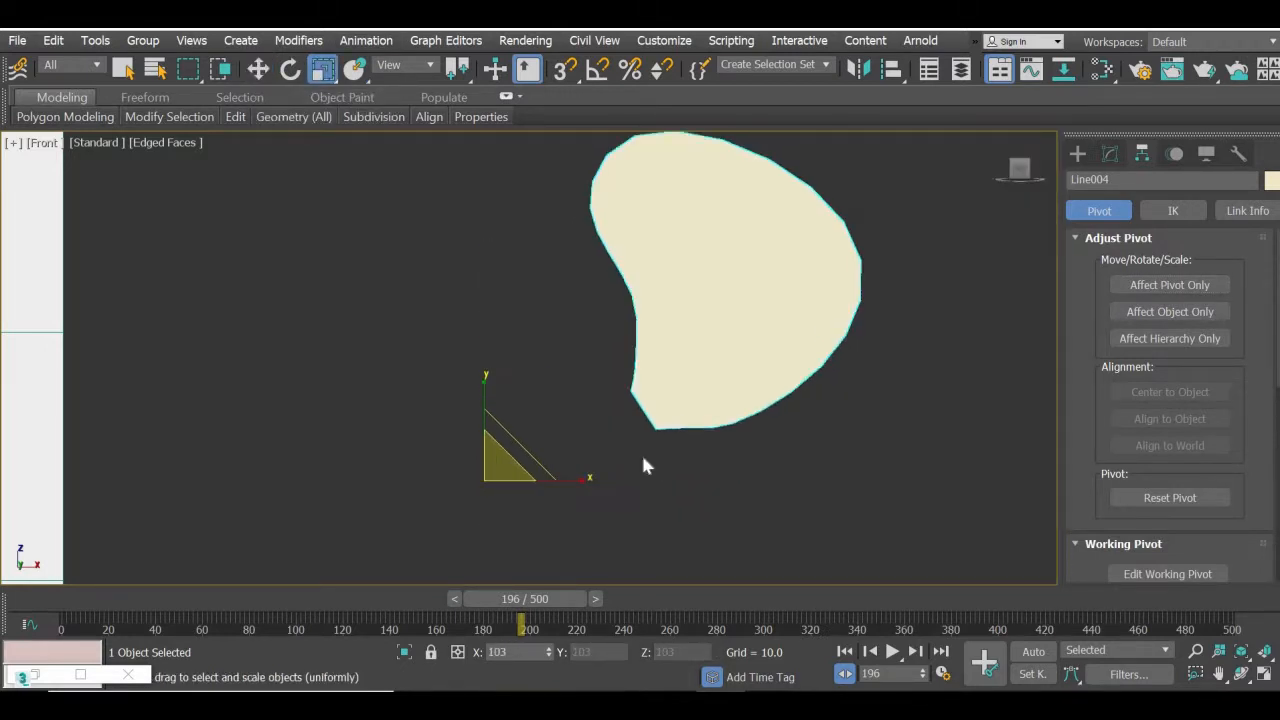
# - Undo the test scale and move only the pivot back inside the blade to about X 423, Z 40
pyautogui.click(1147, 290)
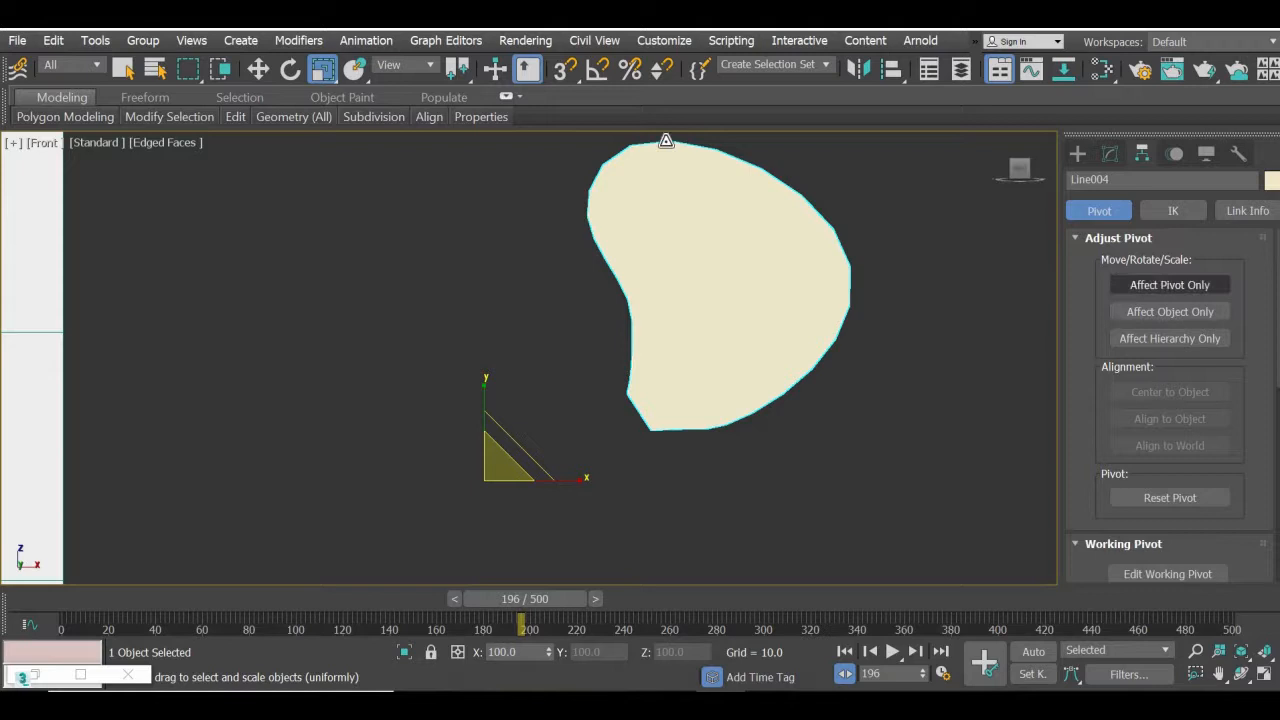
pyautogui.click(258, 68)
pyautogui.moveTo(514, 449); pyautogui.dragTo(763, 240)
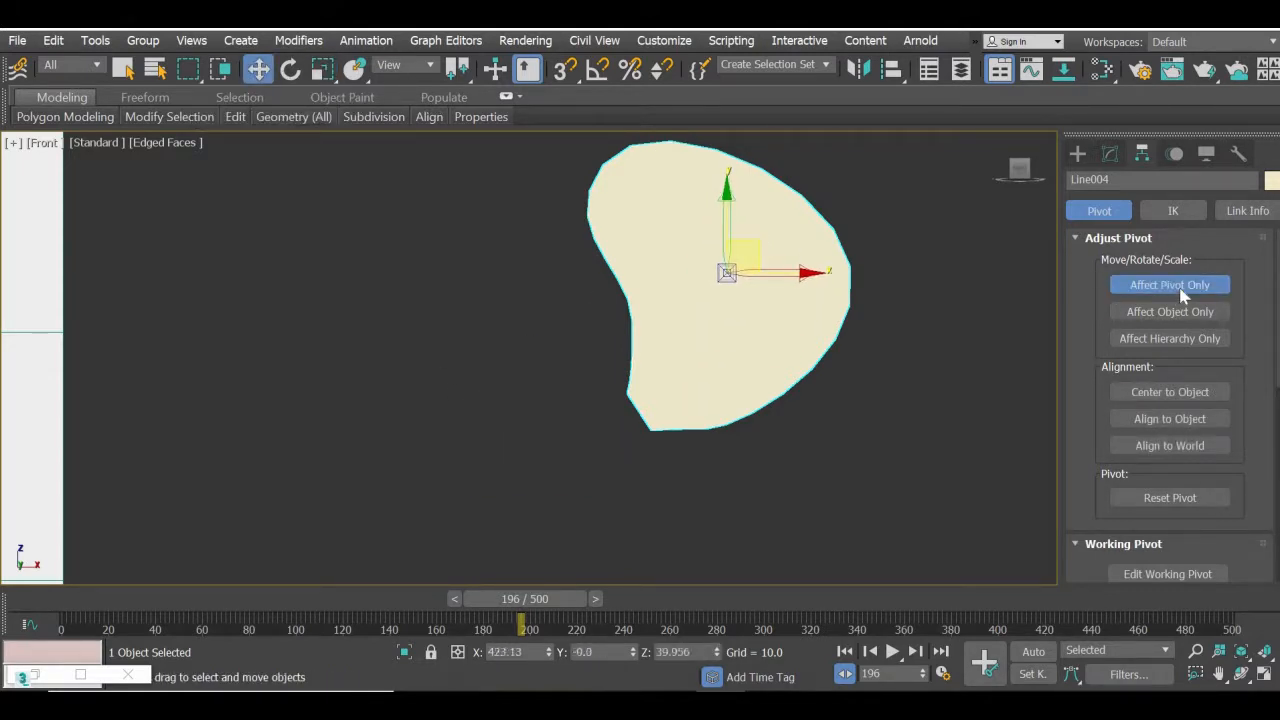
pyautogui.click(1170, 285)
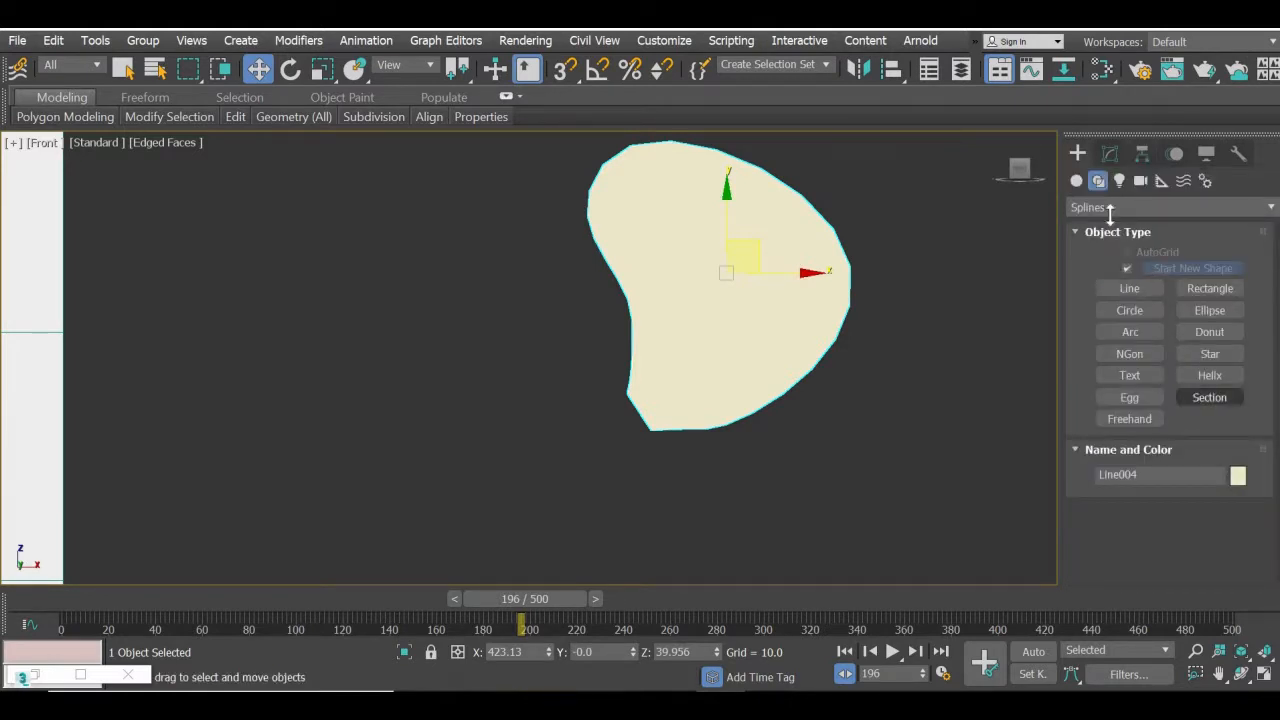
# - Enter Polygon level of the blade's Edit Poly modifier, select the front face and restore the four-viewport layout
pyautogui.click(1110, 153)
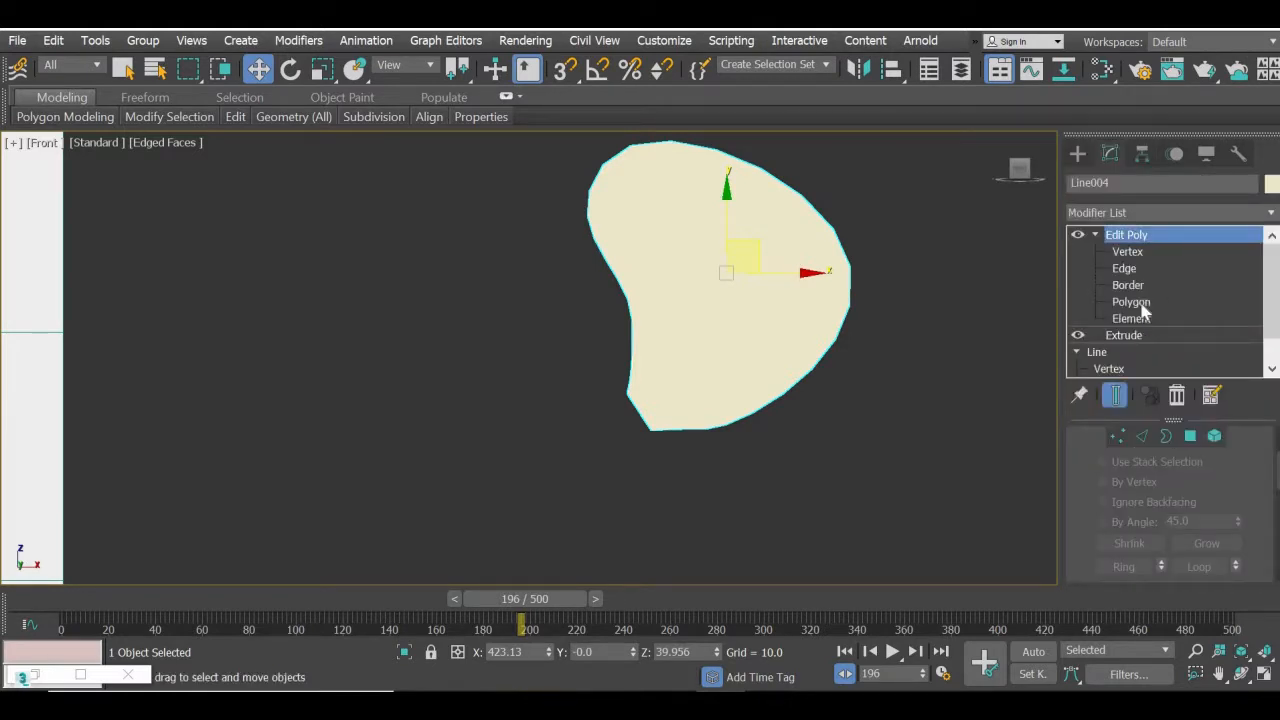
pyautogui.press('4')
pyautogui.click(716, 298)
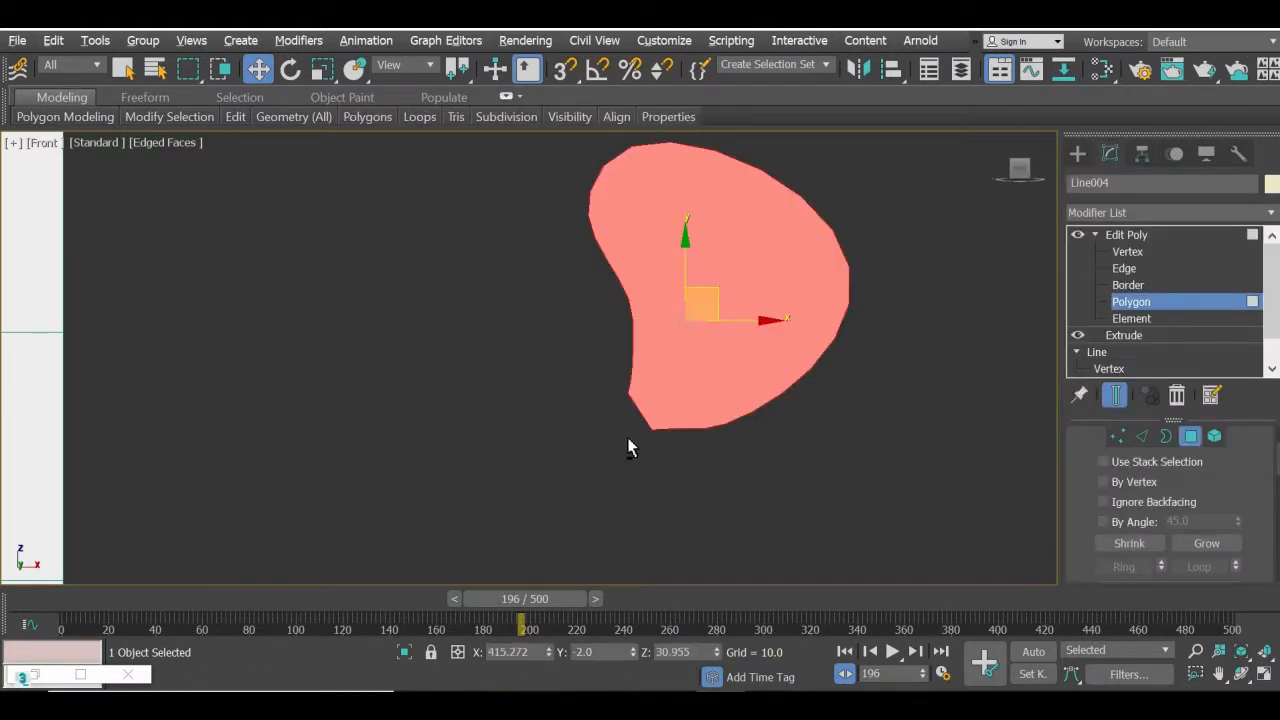
pyautogui.keyDown('alt'); pyautogui.moveTo(628, 438); pyautogui.dragTo(875, 460, button='middle'); pyautogui.keyUp('alt')
pyautogui.press('f')
pyautogui.click(1263, 677)
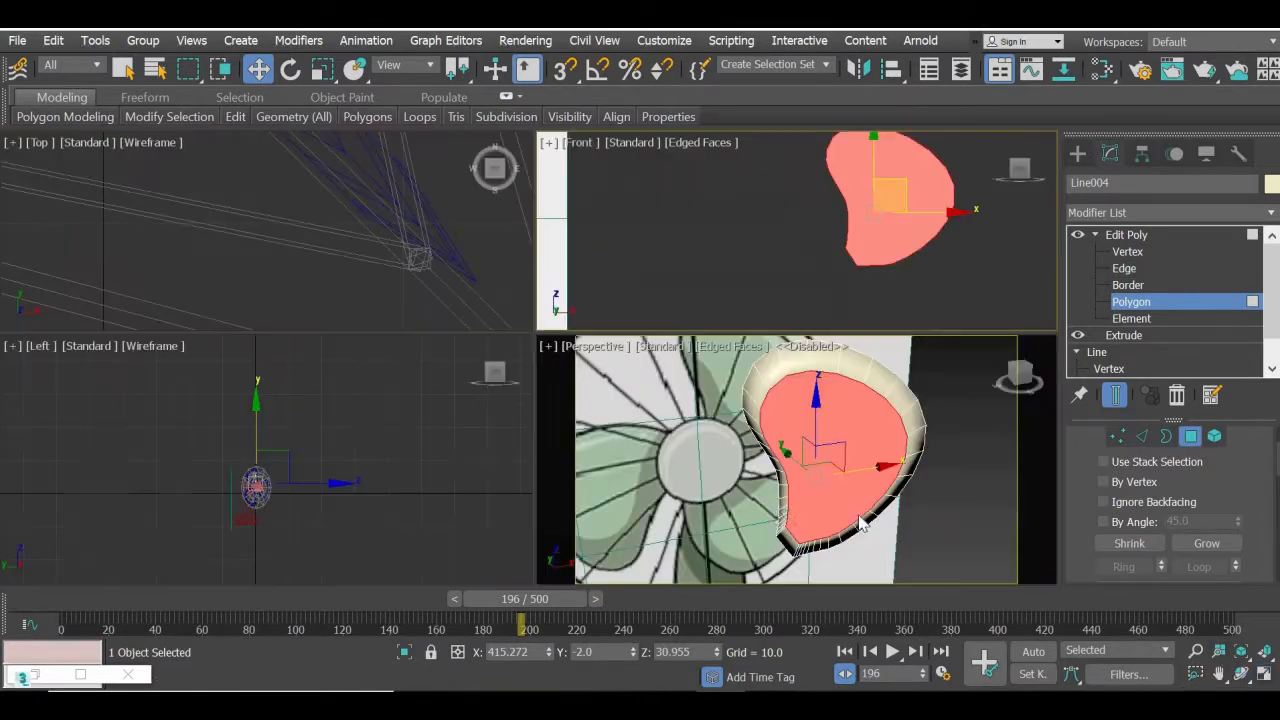
# - Orbit around the blade in the Perspective view and add its back face to the polygon selection
pyautogui.rightClick(920, 514)
pyautogui.moveTo(676, 505); pyautogui.dragTo(672, 505, button='middle')
pyautogui.moveTo(1030, 472); pyautogui.dragTo(777, 471, button='middle')
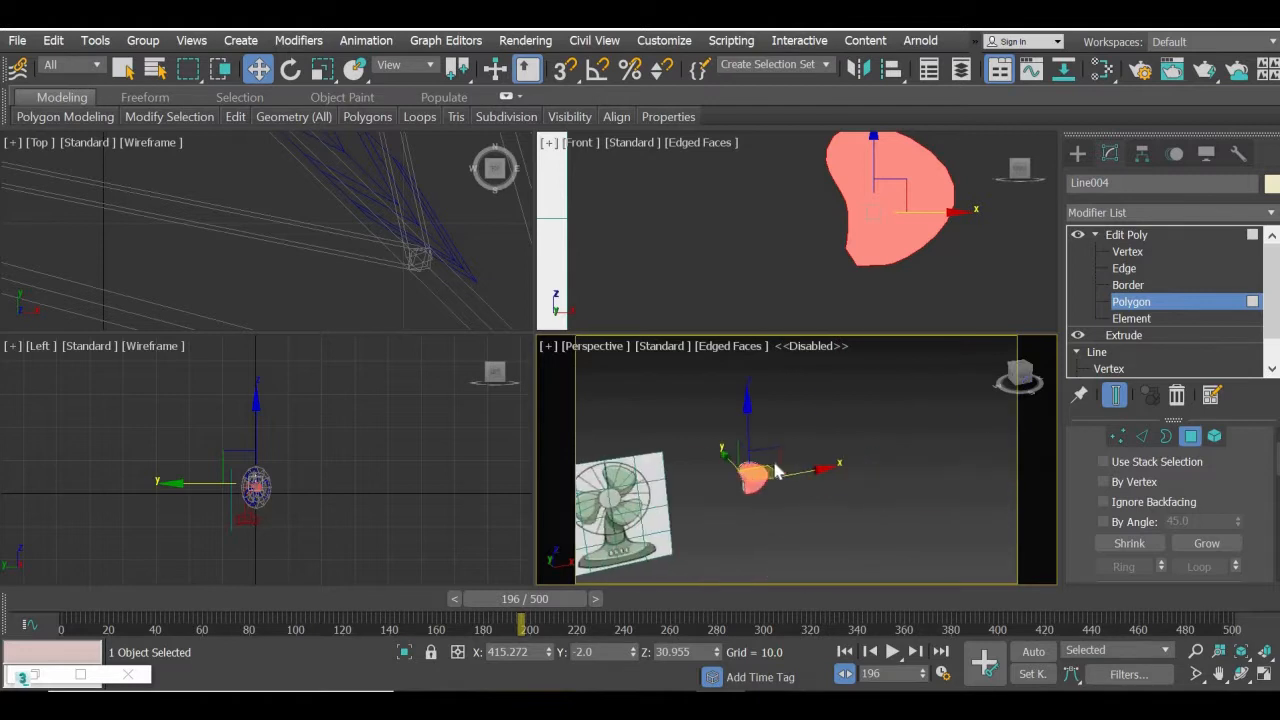
pyautogui.scroll(5, 640, 508)
pyautogui.keyDown('alt'); pyautogui.moveTo(841, 518); pyautogui.dragTo(834, 514, button='middle'); pyautogui.keyUp('alt')
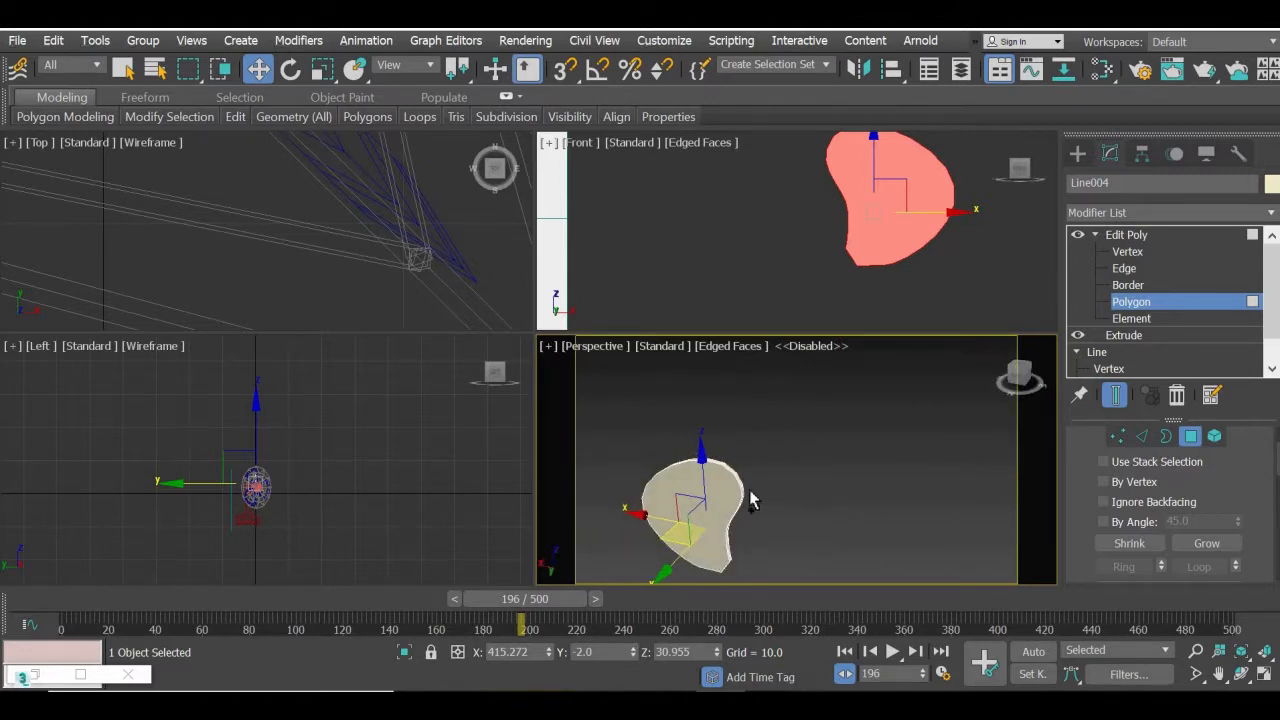
pyautogui.hotkey('ctrl', 'a')
pyautogui.keyDown('alt'); pyautogui.moveTo(728, 530); pyautogui.dragTo(704, 494, button='middle'); pyautogui.keyUp('alt')
# - Try scaling the blade's front and back faces down uniformly in the Front view to bevel the rim, and undo it
pyautogui.moveTo(857, 266); pyautogui.dragTo(730, 308, button='middle')
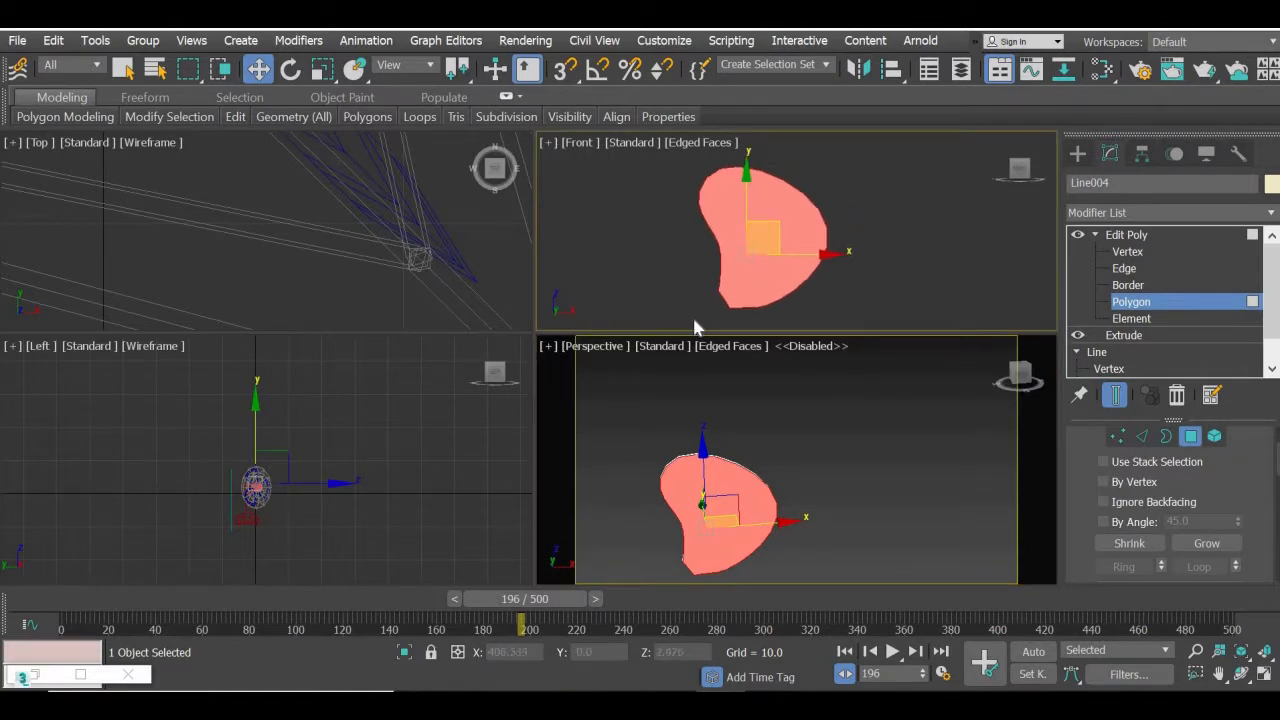
pyautogui.press('r')
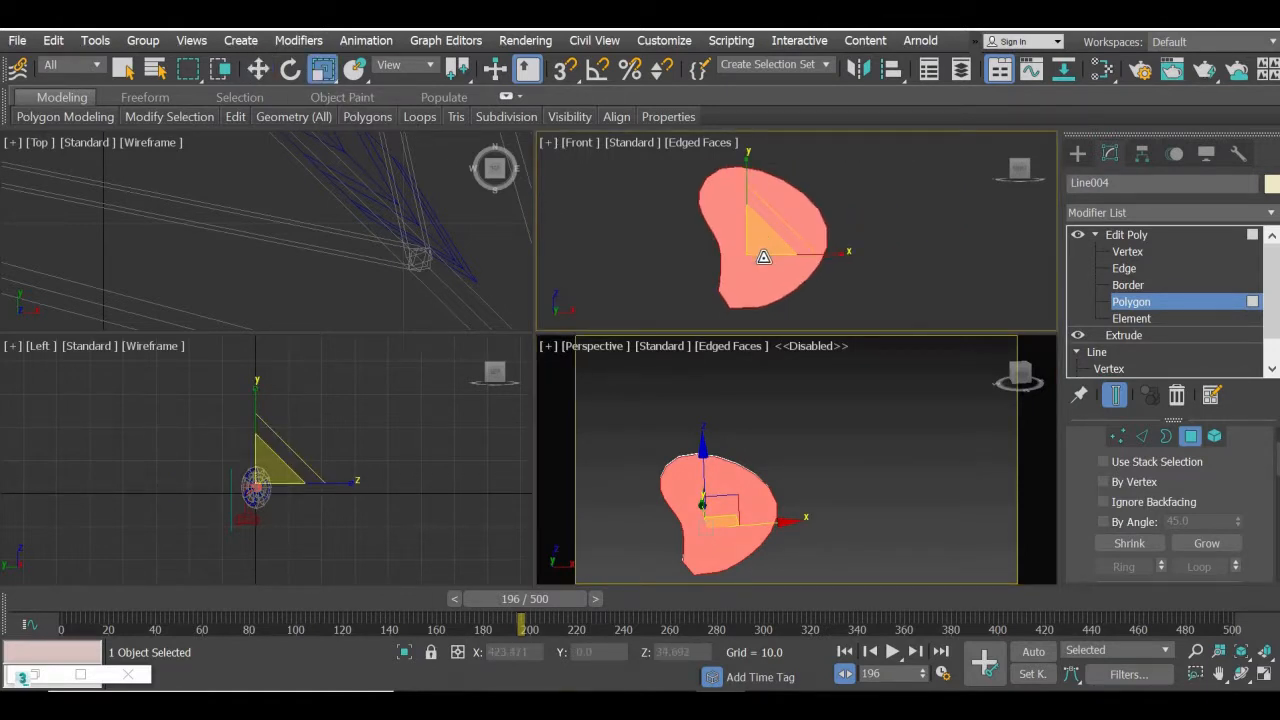
pyautogui.moveTo(763, 251); pyautogui.dragTo(783, 270)
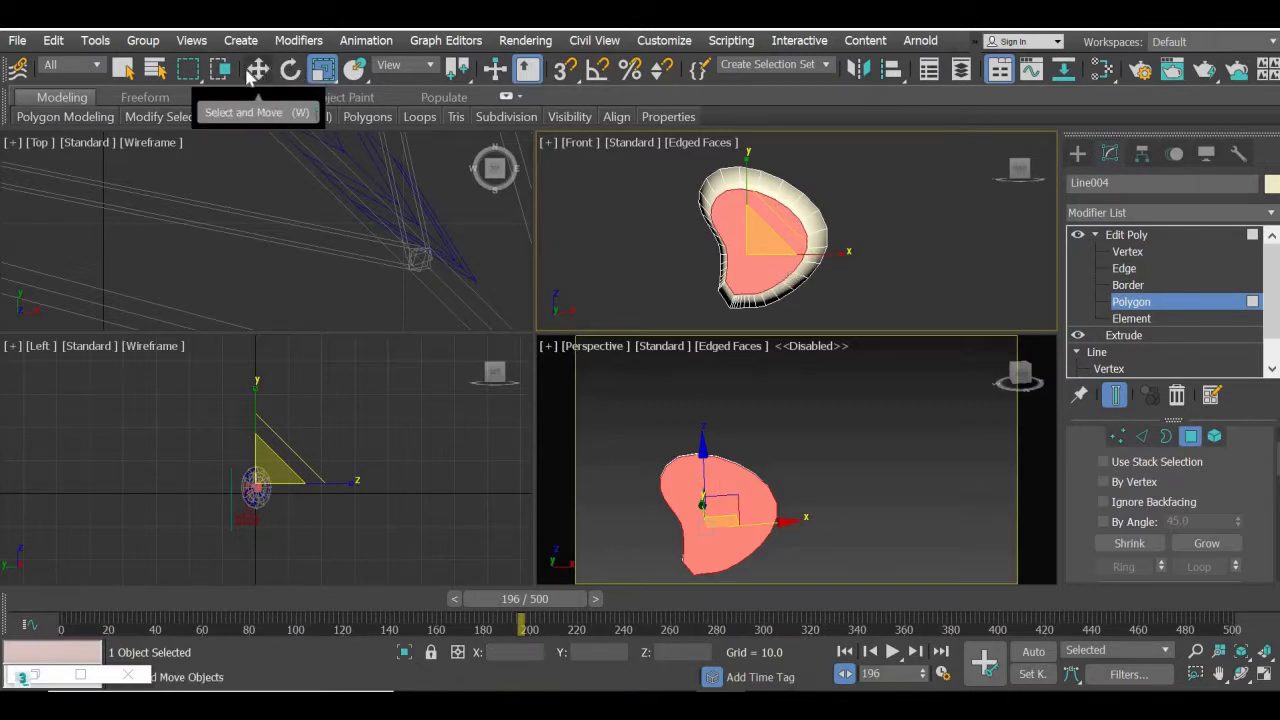
pyautogui.click(1077, 153)
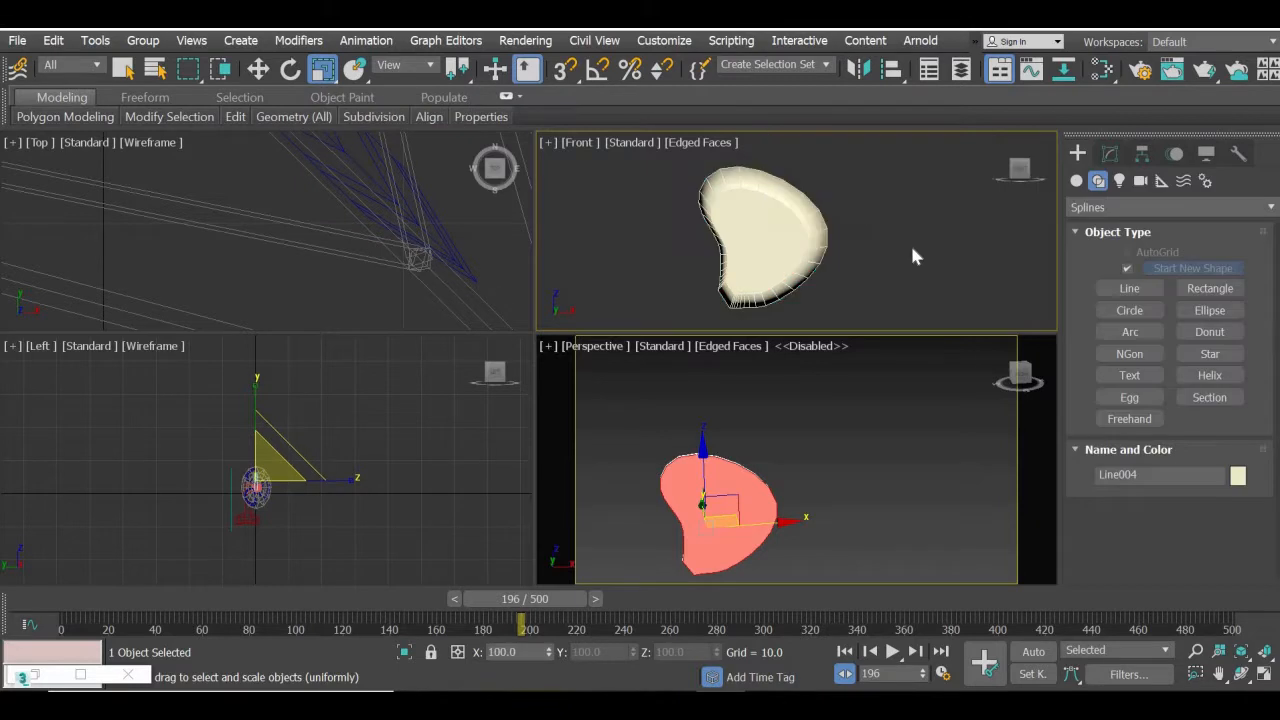
pyautogui.click(912, 248)
pyautogui.hotkey('ctrl', 'z')
pyautogui.hotkey('ctrl', 'z')
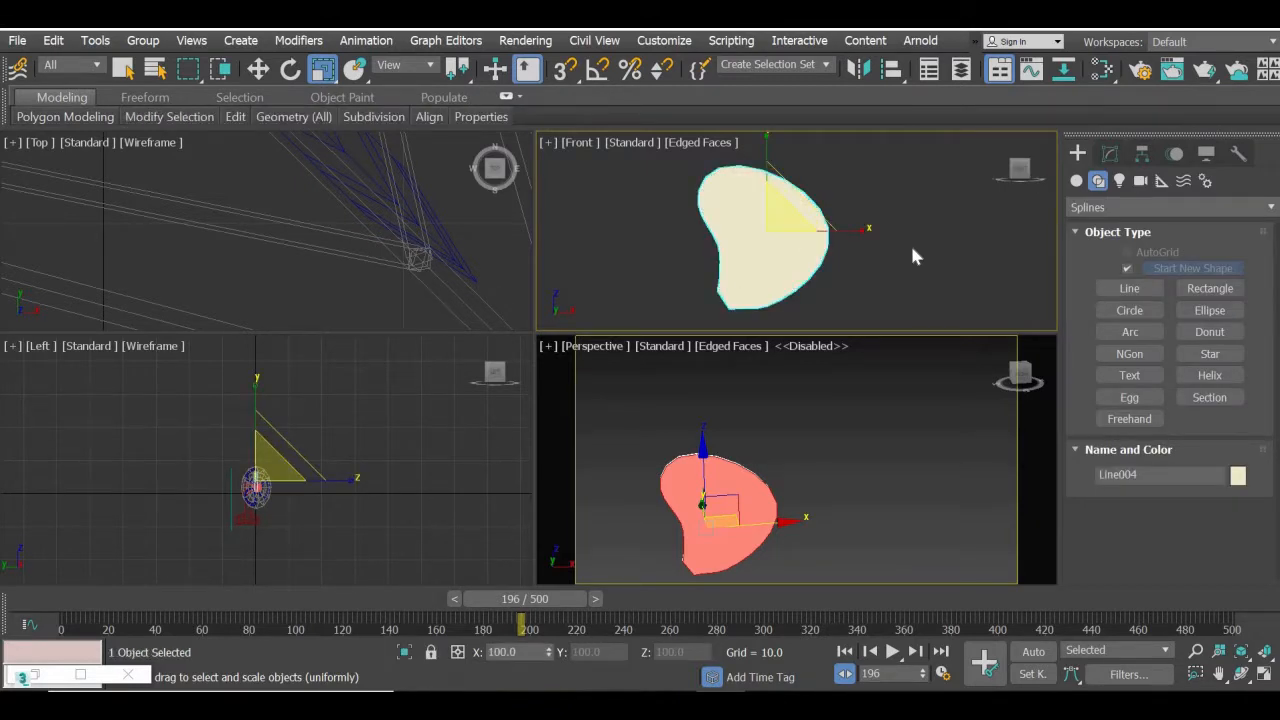
pyautogui.hotkey('ctrl', 'z')
# - Return to the blade's Polygon level with the Move tool and select only its front face in the Front view
pyautogui.click(782, 252)
pyautogui.click(1110, 153)
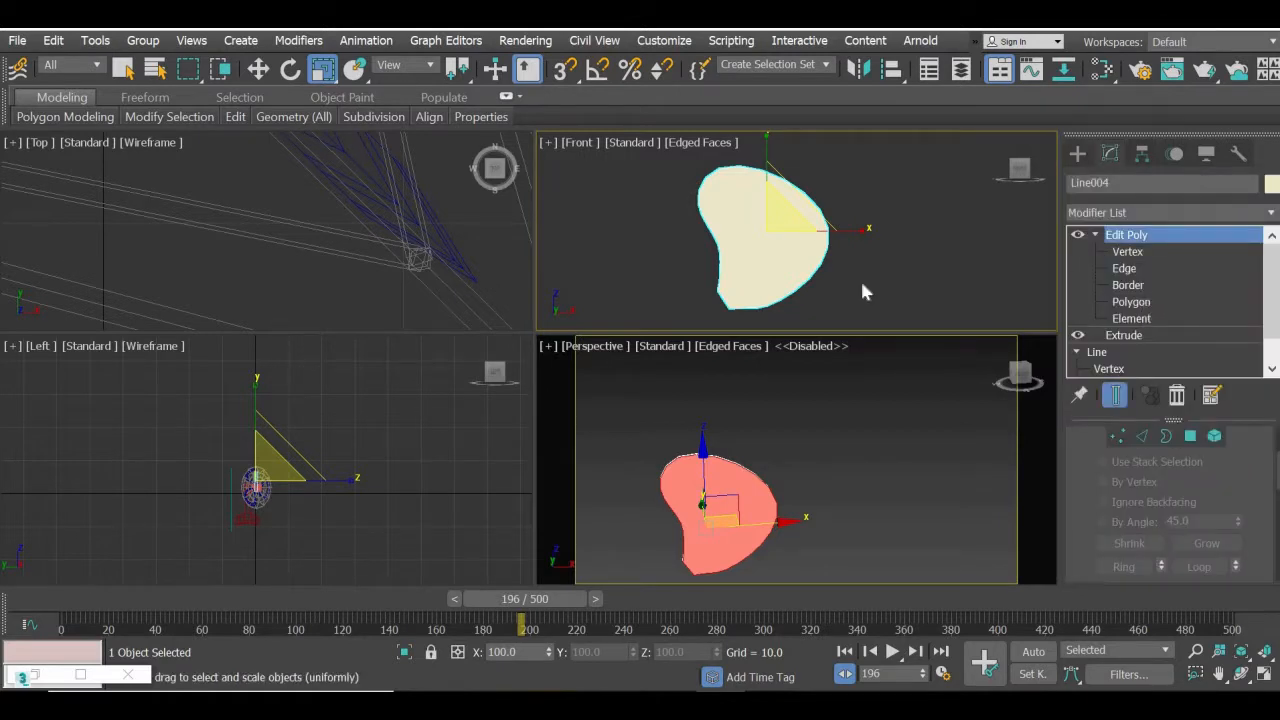
pyautogui.press('4')
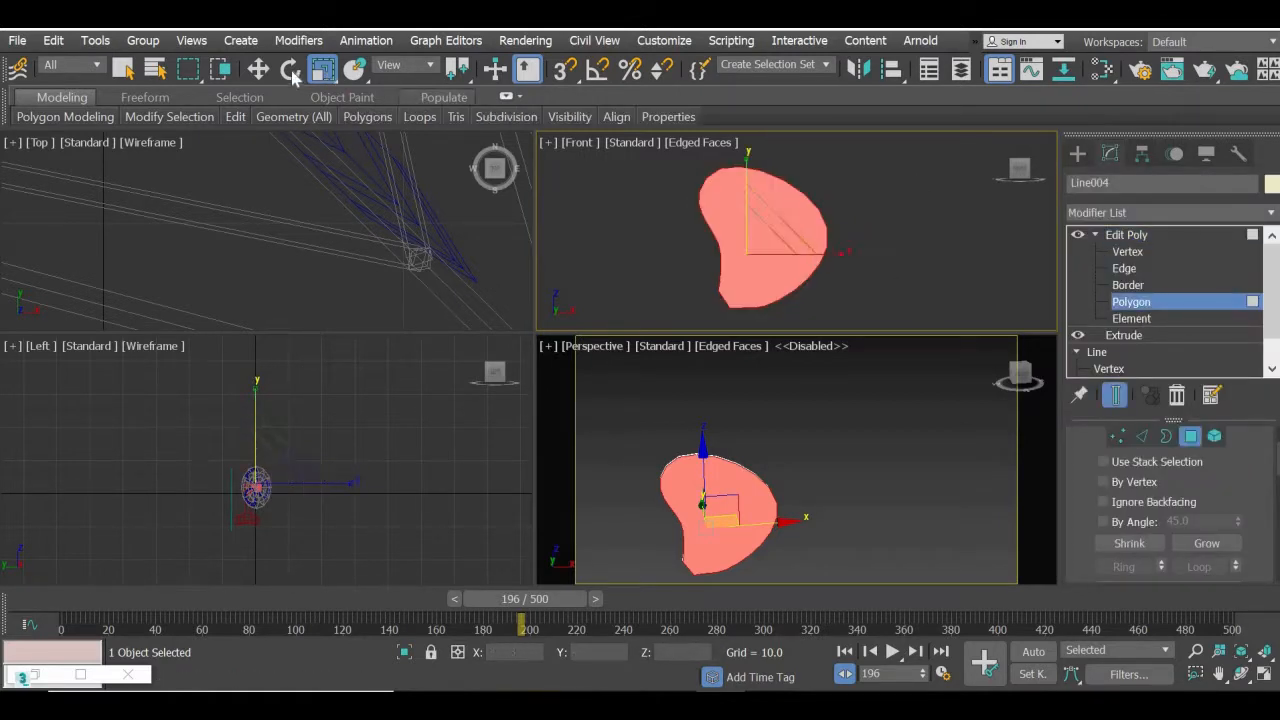
pyautogui.click(259, 69)
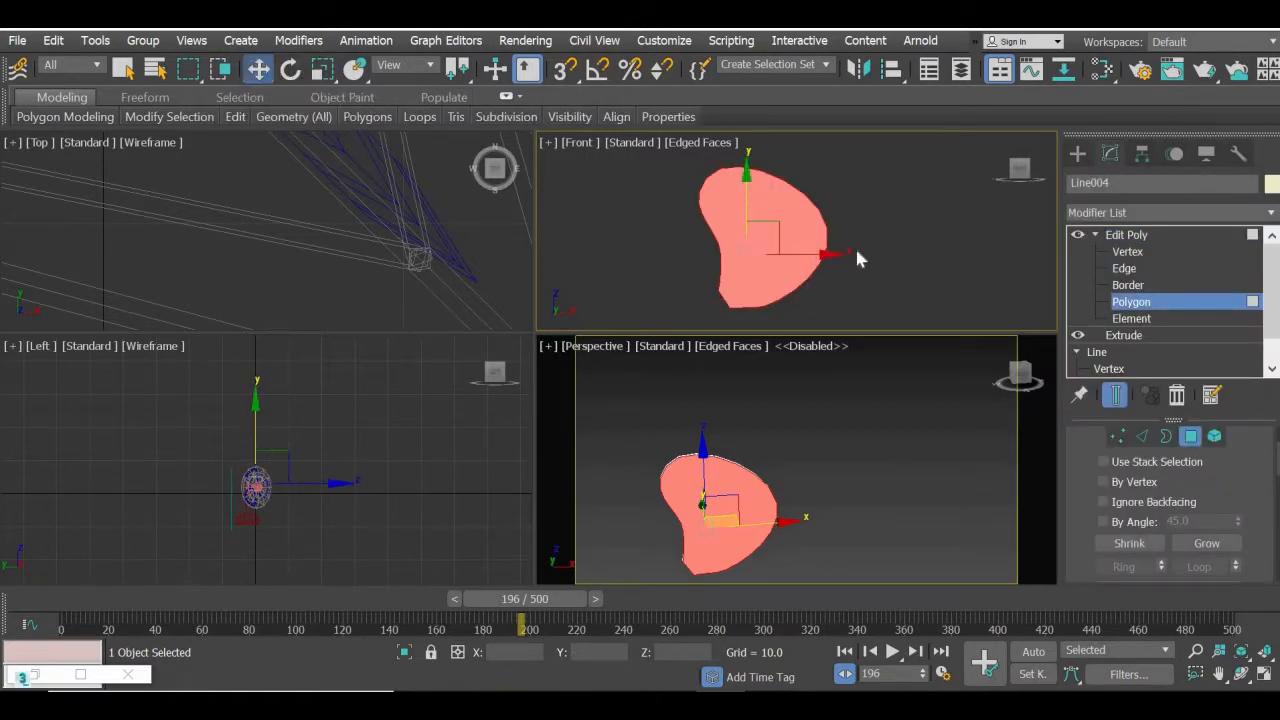
pyautogui.click(789, 241)
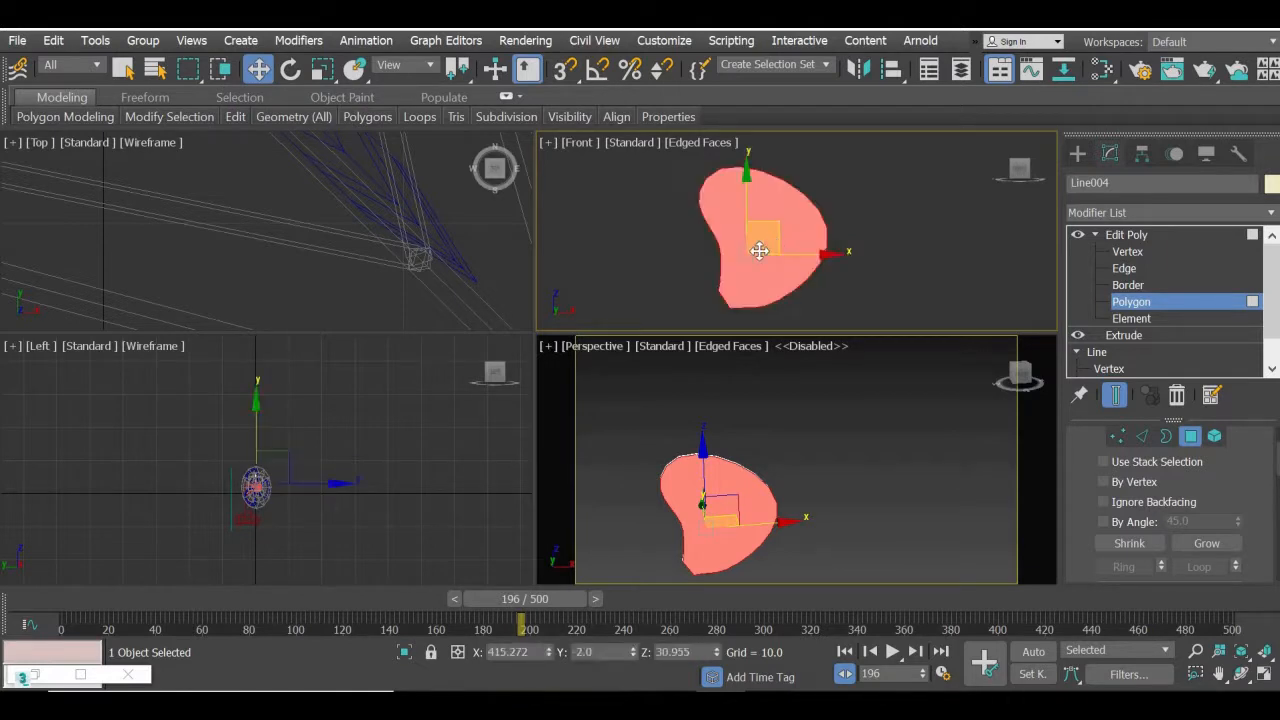
pyautogui.scroll(5, 759, 251)
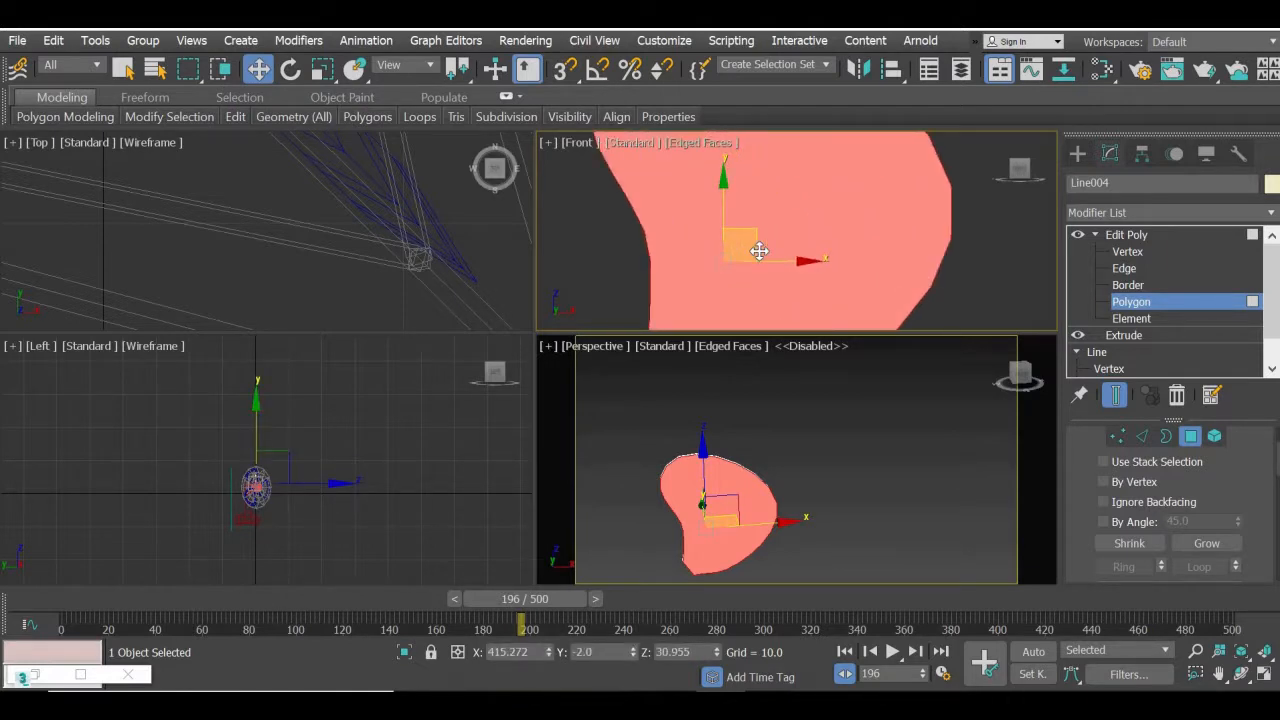
pyautogui.scroll(-4, 759, 251)
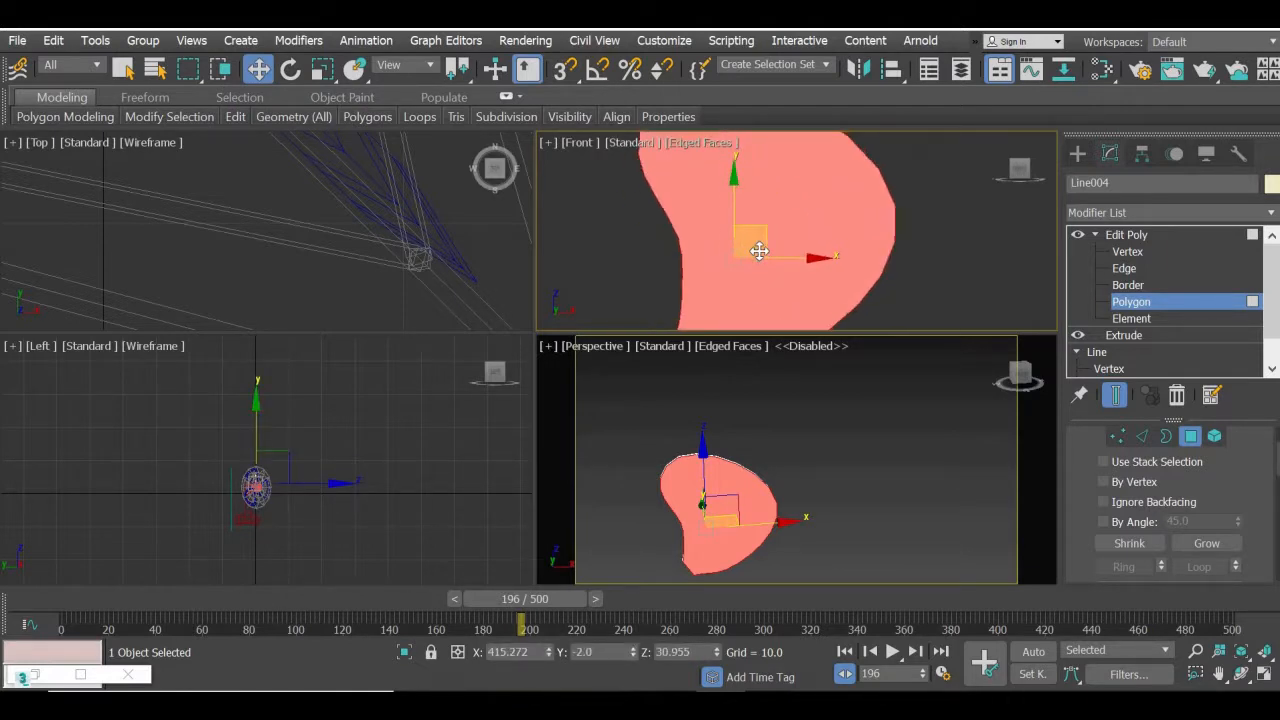
pyautogui.click(1130, 235)
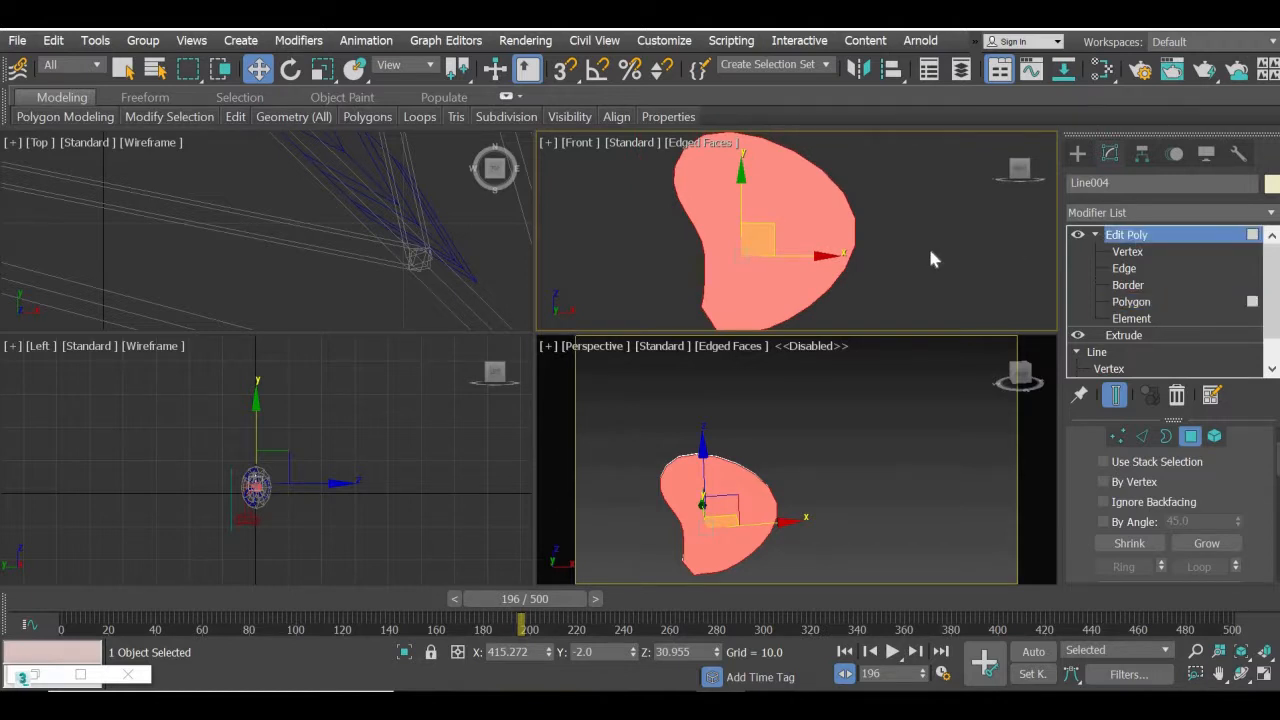
pyautogui.click(1131, 302)
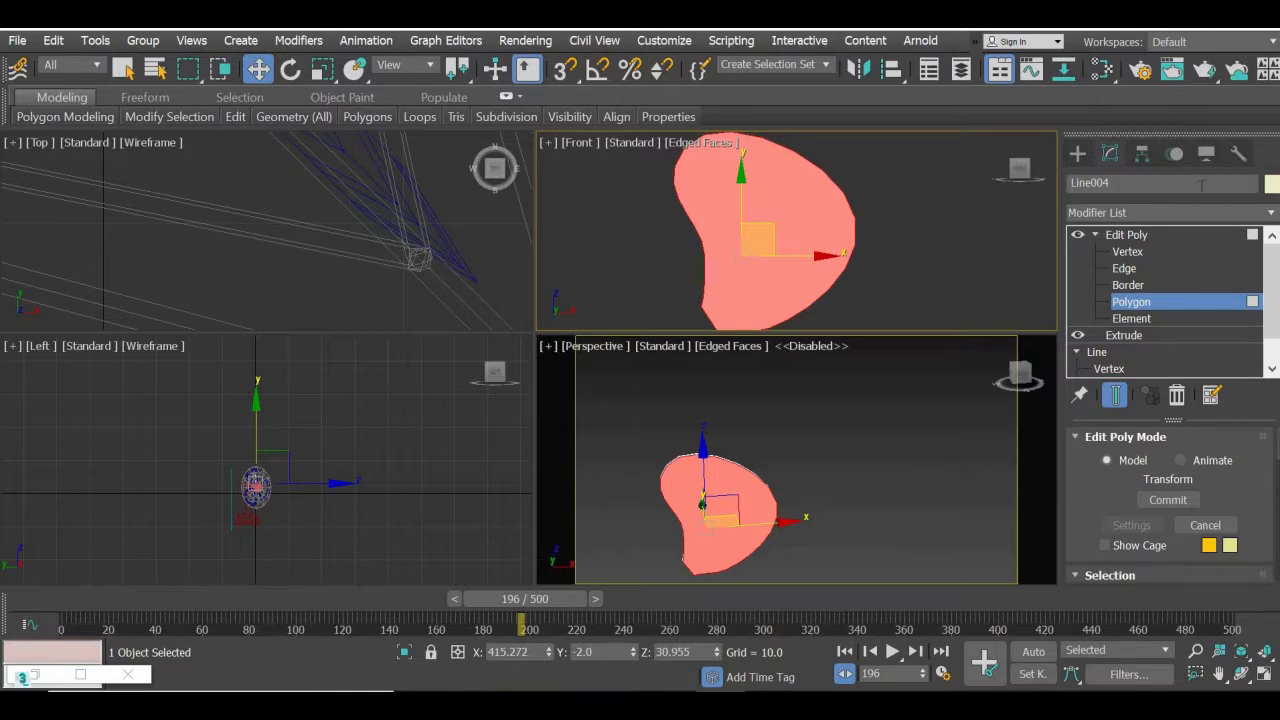
pyautogui.click(1142, 154)
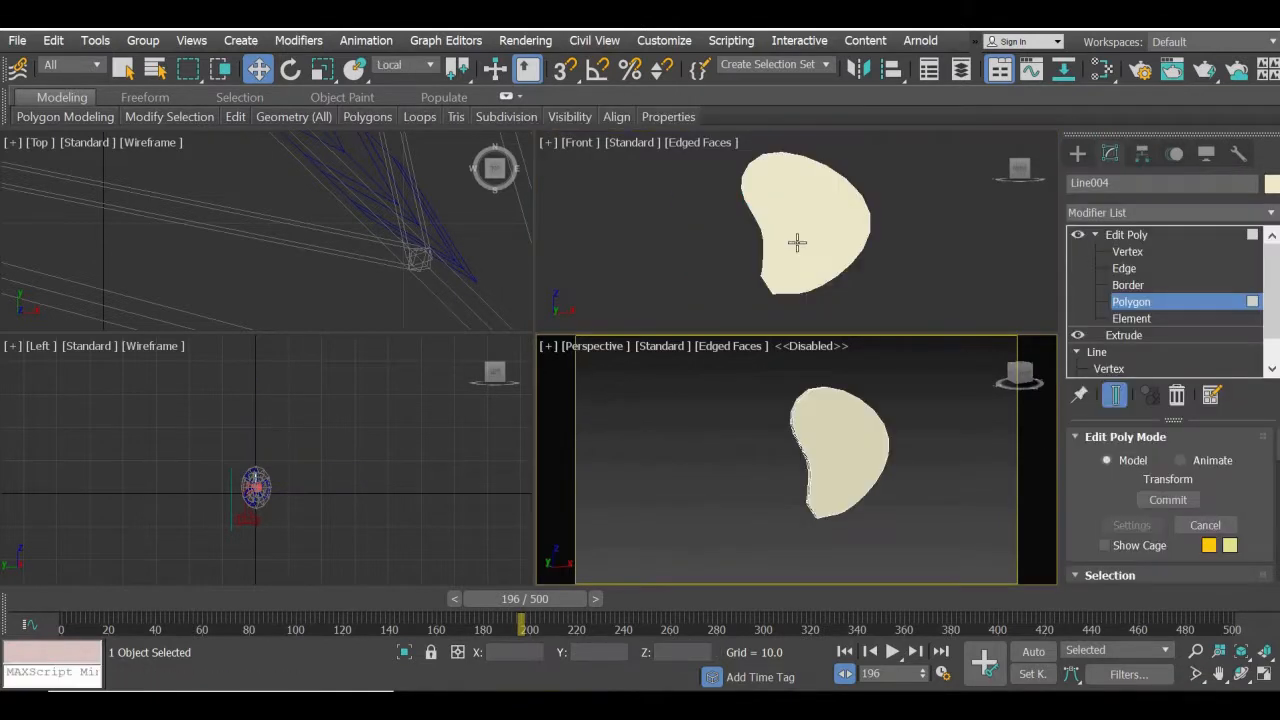
# - Select the blade's front and back faces in the maximised Perspective view and activate the Scale tool
pyautogui.rightClick(668, 432)
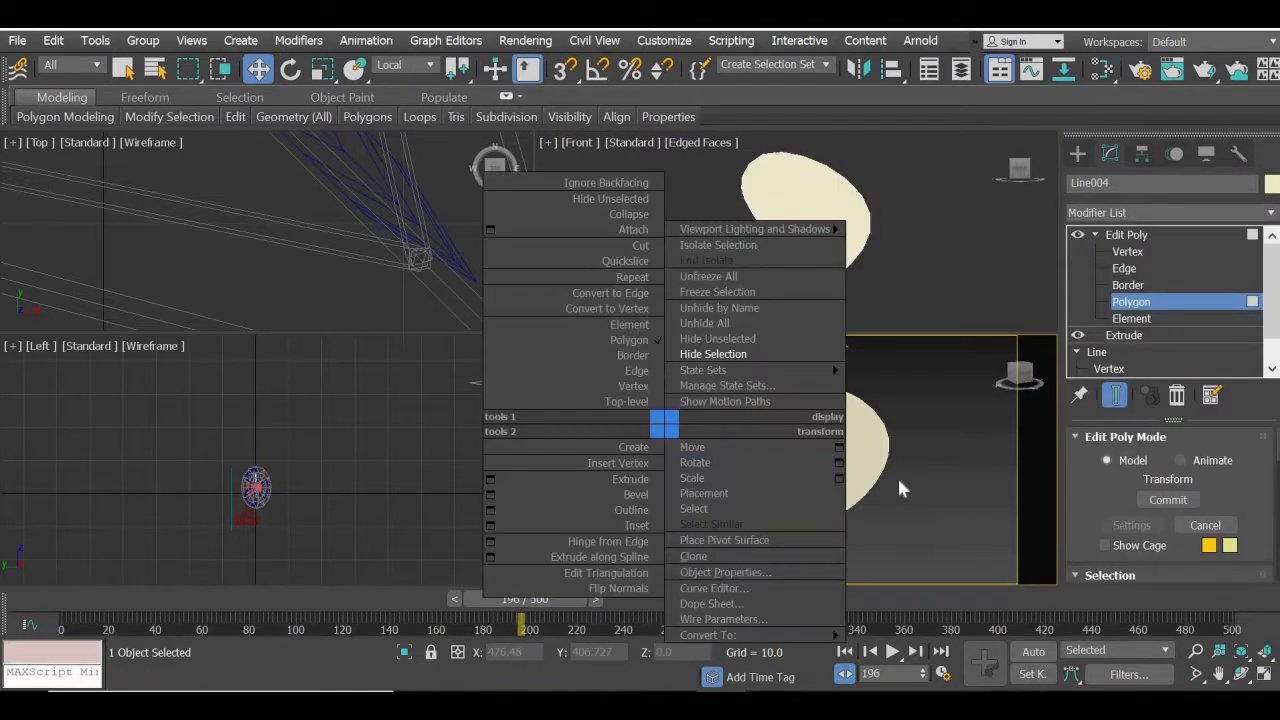
pyautogui.hotkey('alt', 'w')
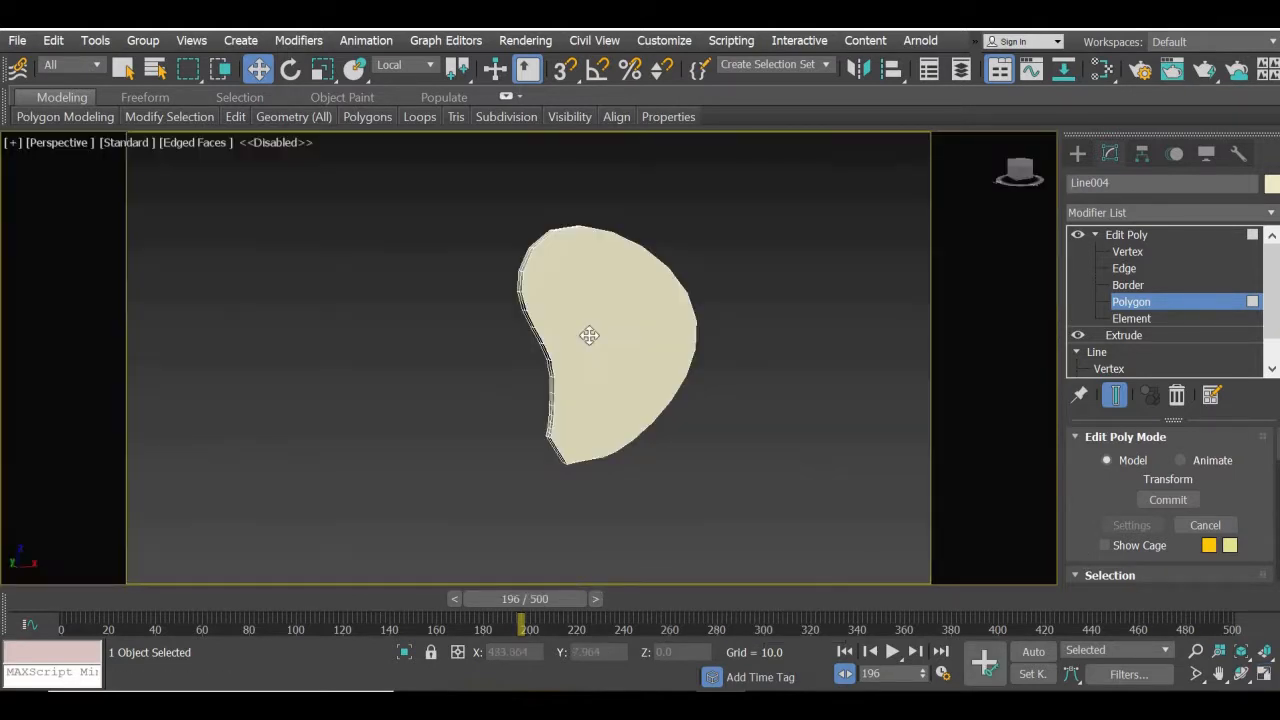
pyautogui.click(586, 334)
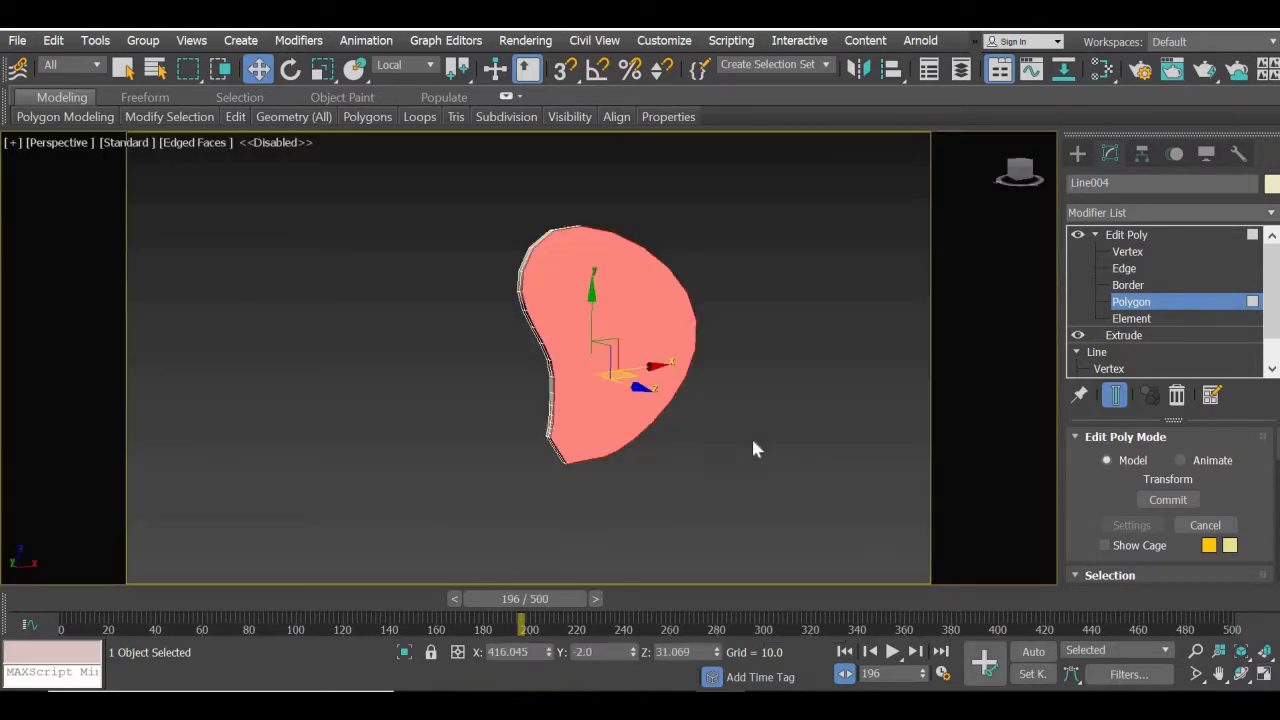
pyautogui.click(322, 70)
pyautogui.moveTo(520, 434)
pyautogui.keyDown('alt'); pyautogui.mouseDown(button='middle')
pyautogui.moveTo(497, 434)
pyautogui.moveTo(497, 415)
pyautogui.moveTo(524, 412)
pyautogui.mouseUp(button='middle'); pyautogui.keyUp('alt')
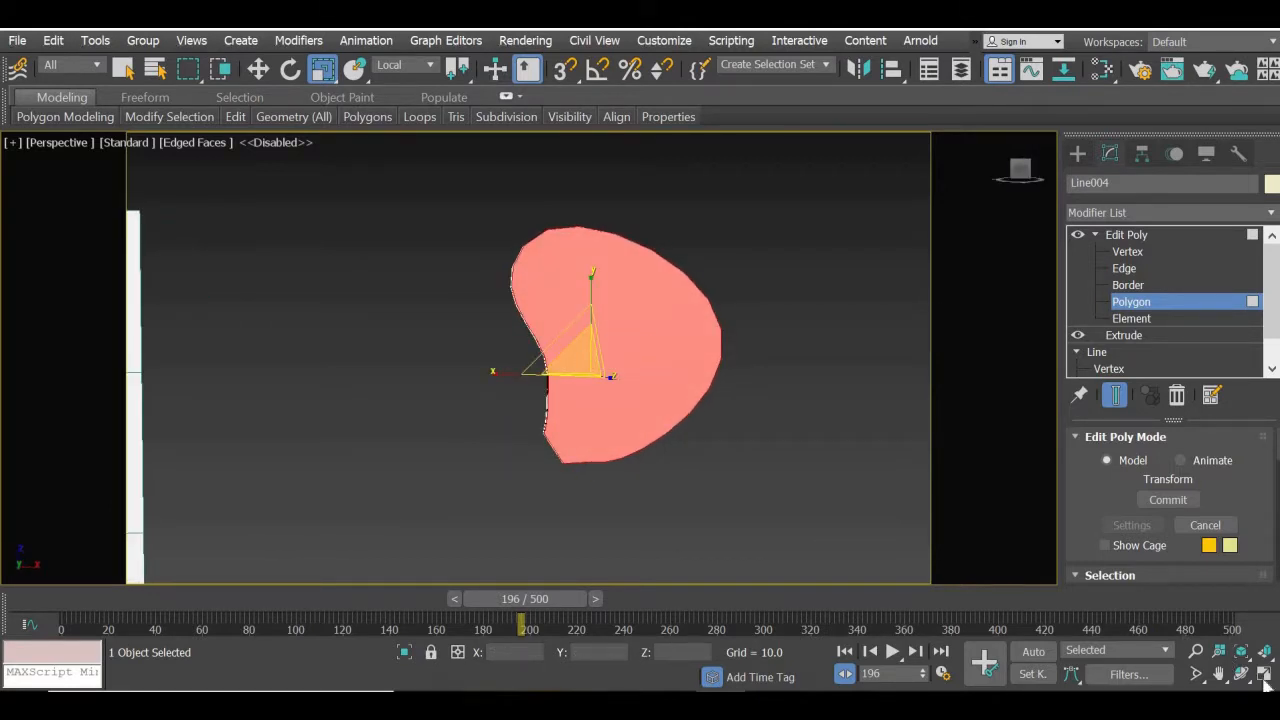
# - Maximise the Front view and return to Polygon level of the blade's Edit Poly modifier with the Move tool active
pyautogui.hotkey('alt', 'w')
pyautogui.rightClick(866, 307)
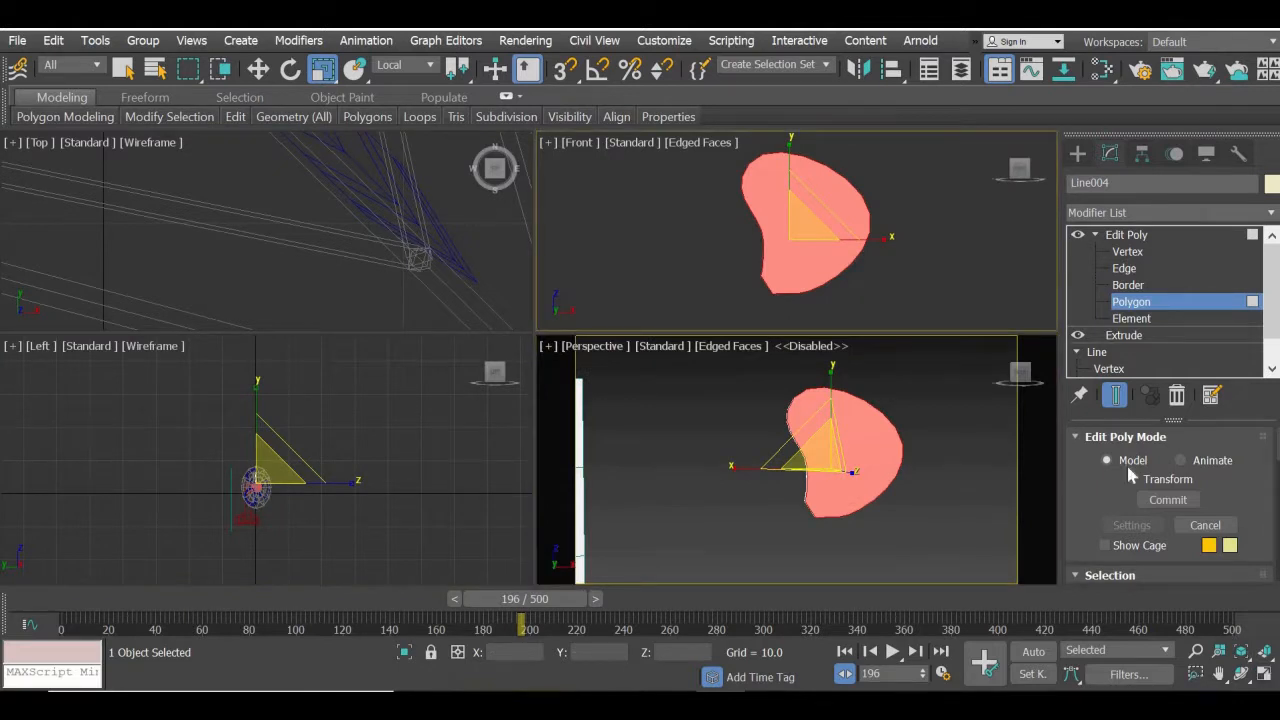
pyautogui.hotkey('alt', 'w')
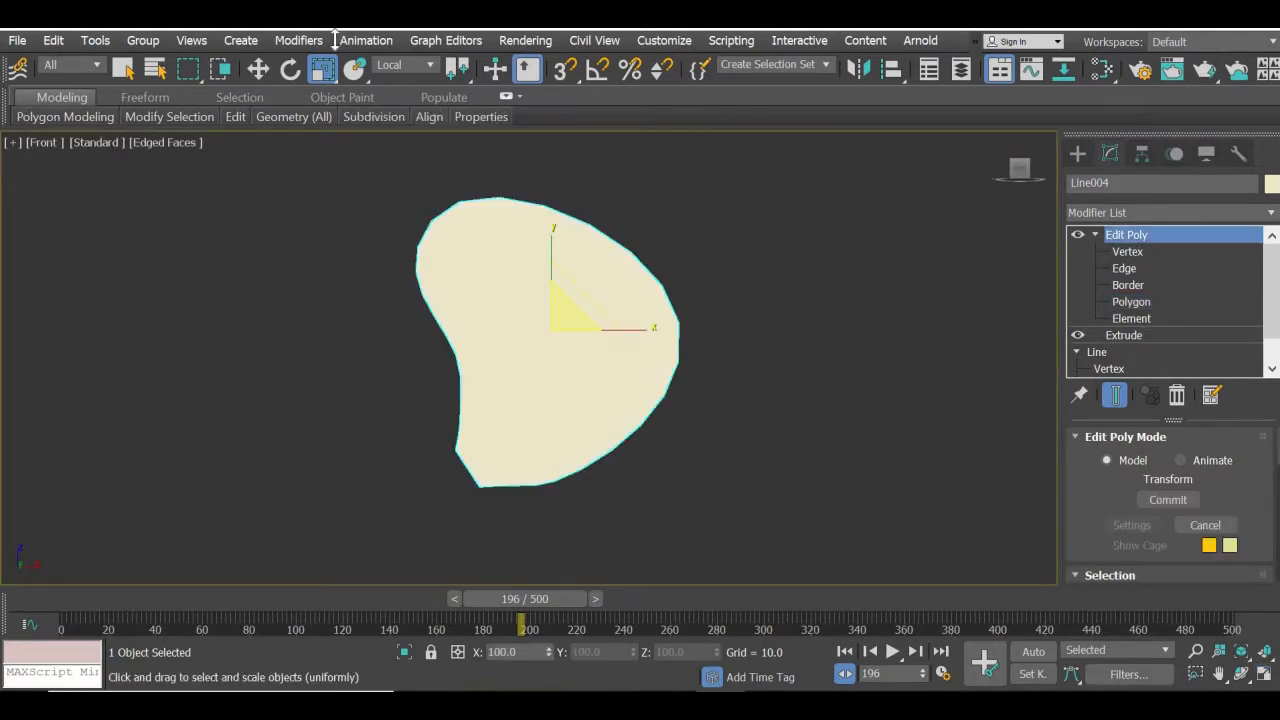
pyautogui.press('4')
pyautogui.press('w')
pyautogui.moveTo(532, 373); pyautogui.dragTo(517, 357, button='middle')
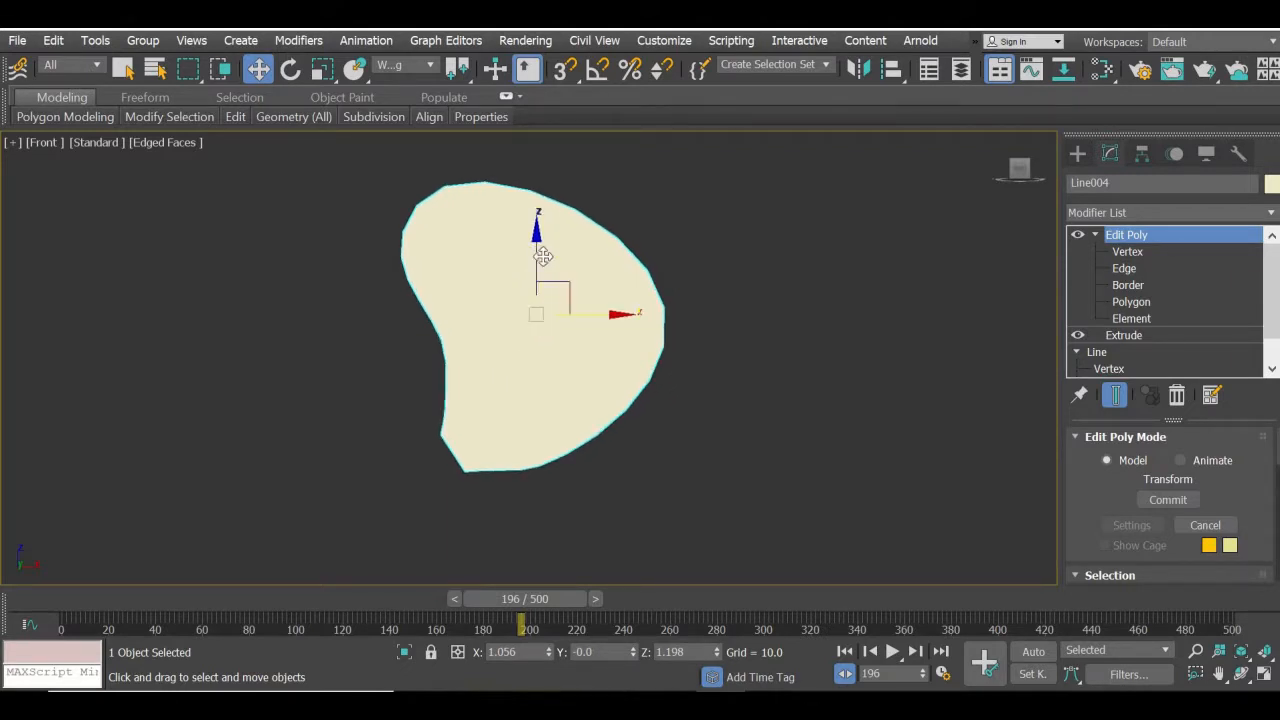
pyautogui.click(1132, 302)
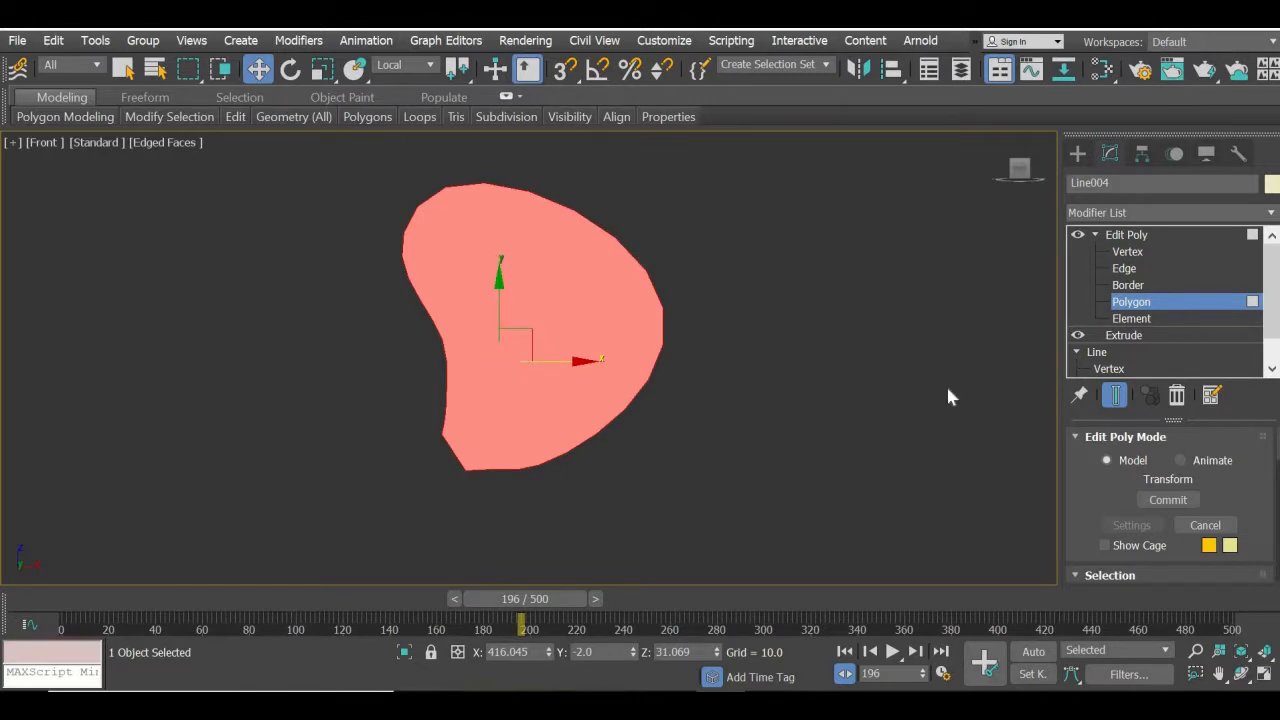
# - Edit the working pivot, move it to the middle of the blade in the Front view and enable Use Working Pivot
pyautogui.click(1142, 154)
pyautogui.moveTo(1085, 334); pyautogui.dragTo(1085, 220)
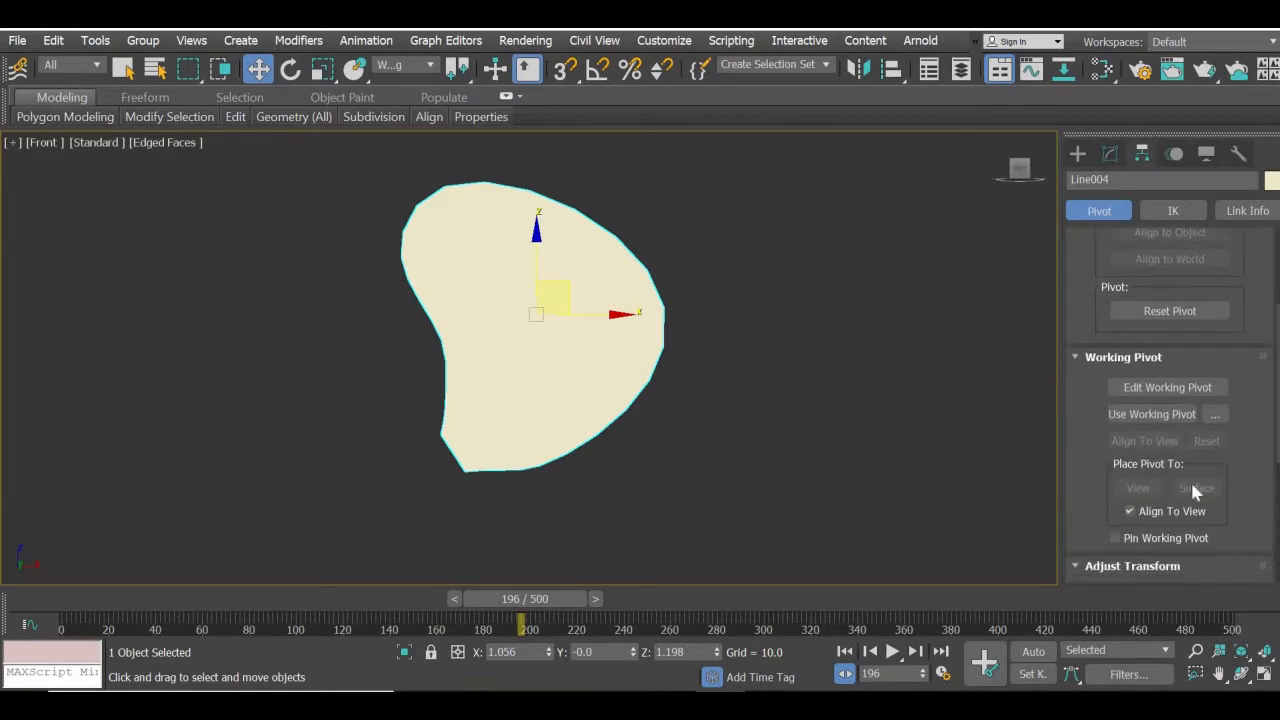
pyautogui.click(1160, 413)
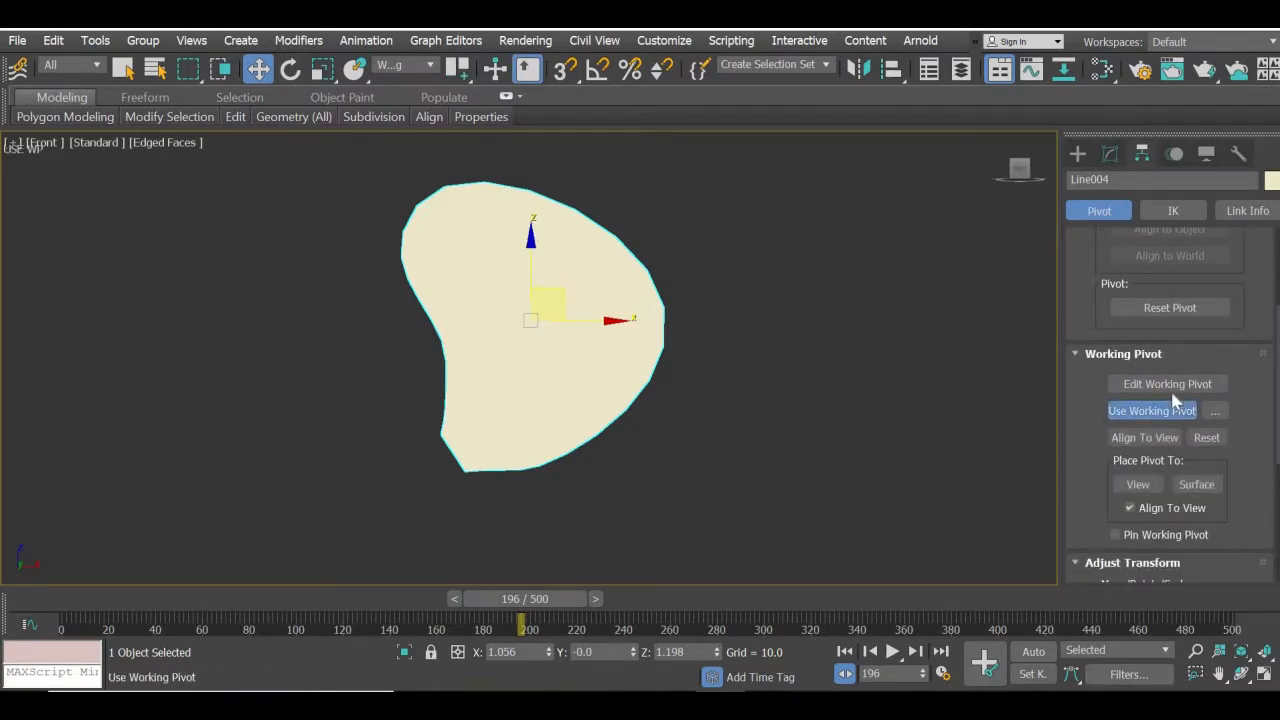
pyautogui.click(1173, 393)
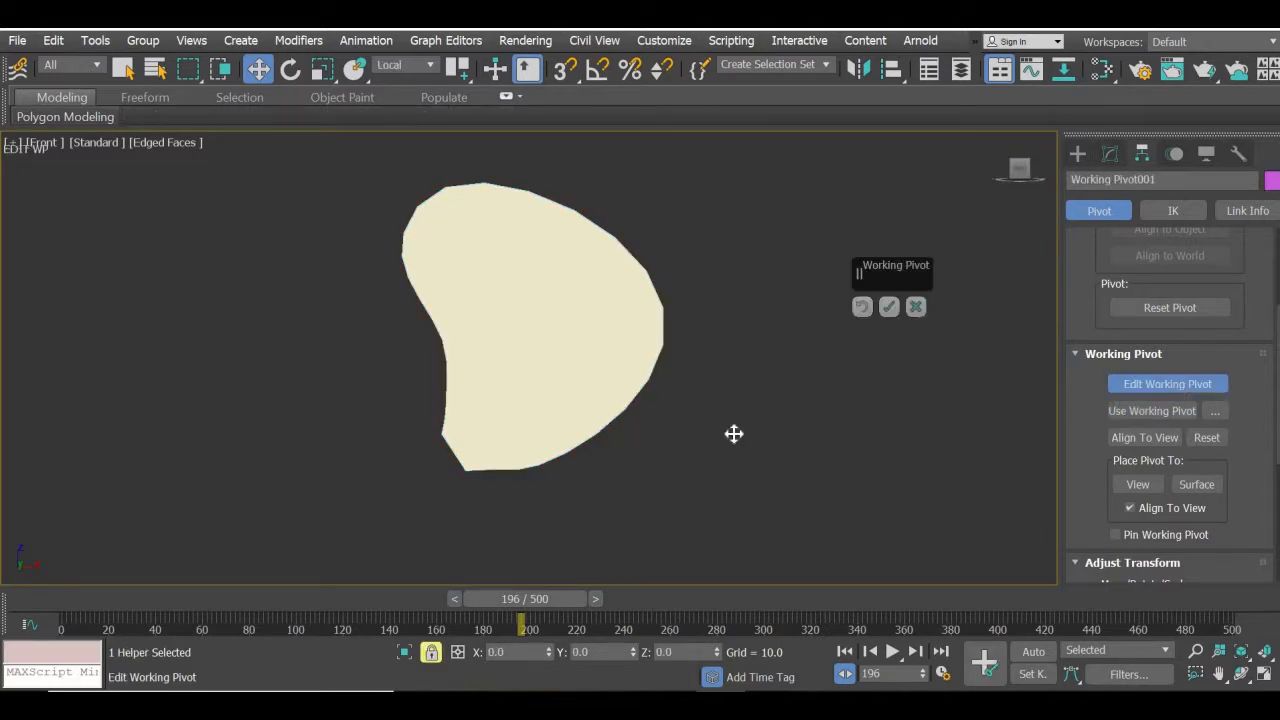
pyautogui.scroll(-5, 734, 434)
pyautogui.moveTo(162, 431); pyautogui.dragTo(716, 377)
pyautogui.scroll(6, 690, 410)
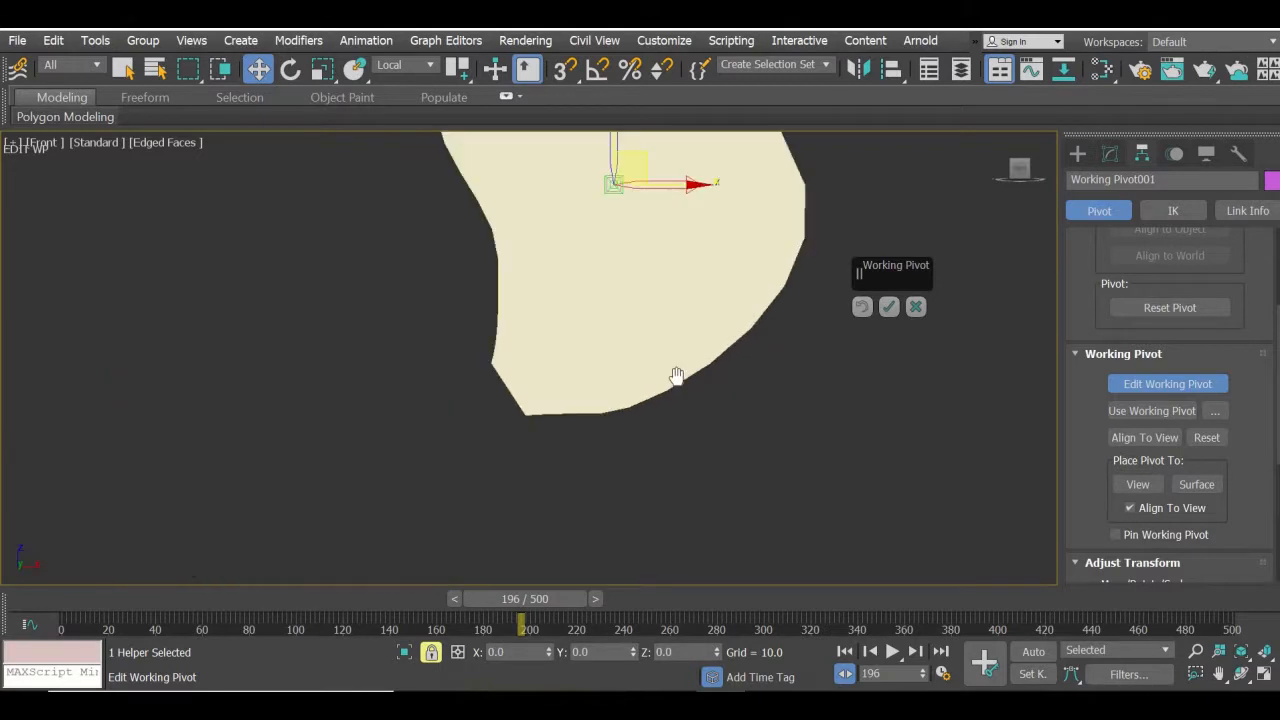
pyautogui.scroll(-2, 611, 334)
pyautogui.moveTo(619, 309); pyautogui.dragTo(635, 317)
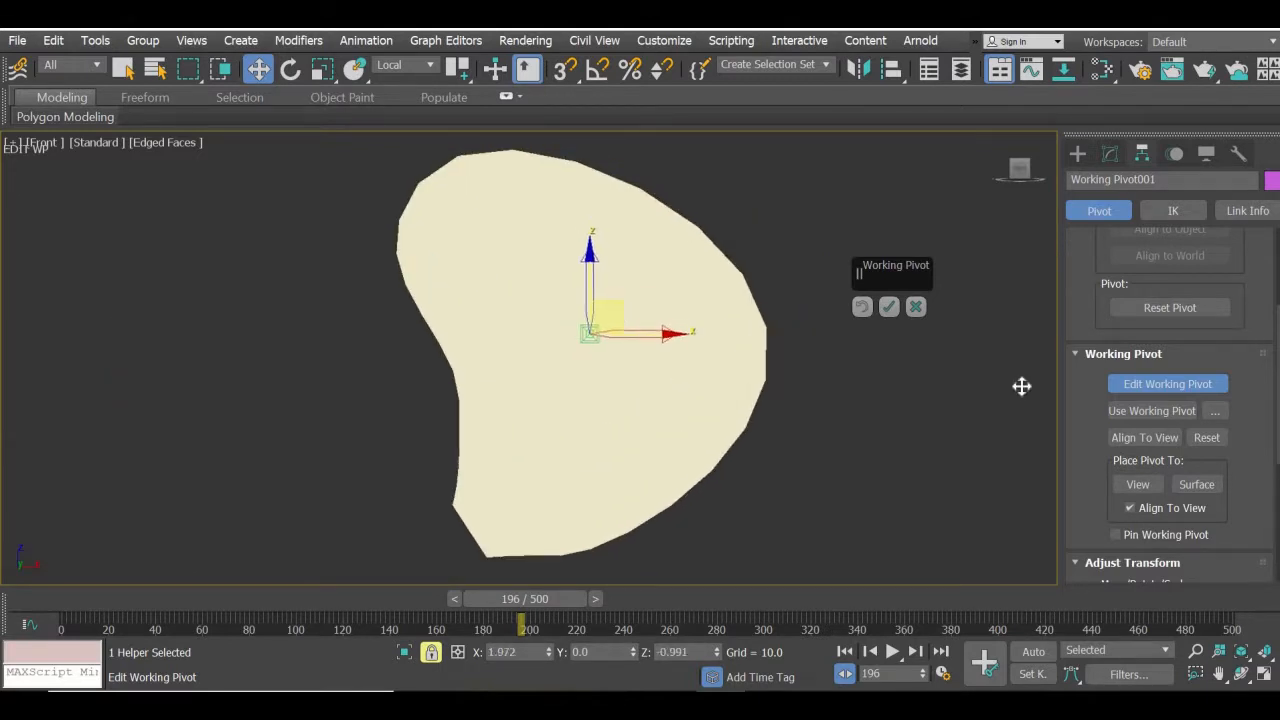
pyautogui.click(1143, 415)
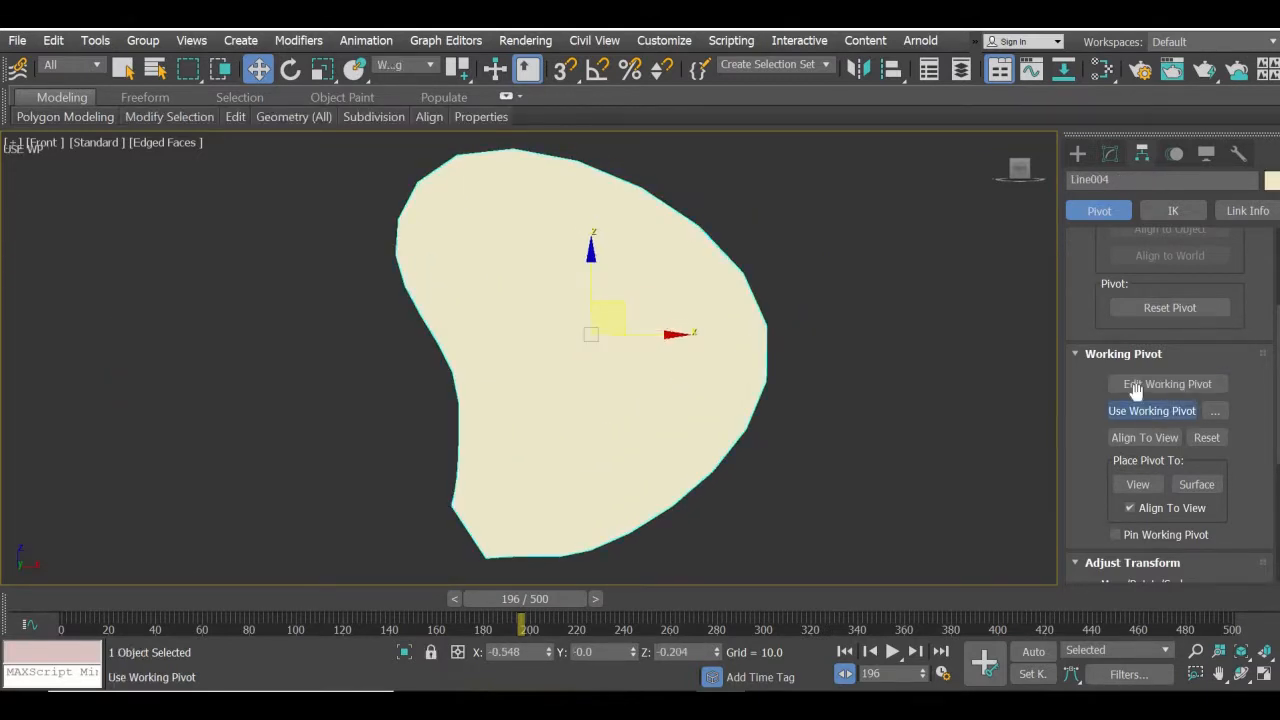
# - Re-enter Polygon level of the blade's Edit Poly modifier and check the face selection from behind and in front in the Perspective view
pyautogui.click(1112, 154)
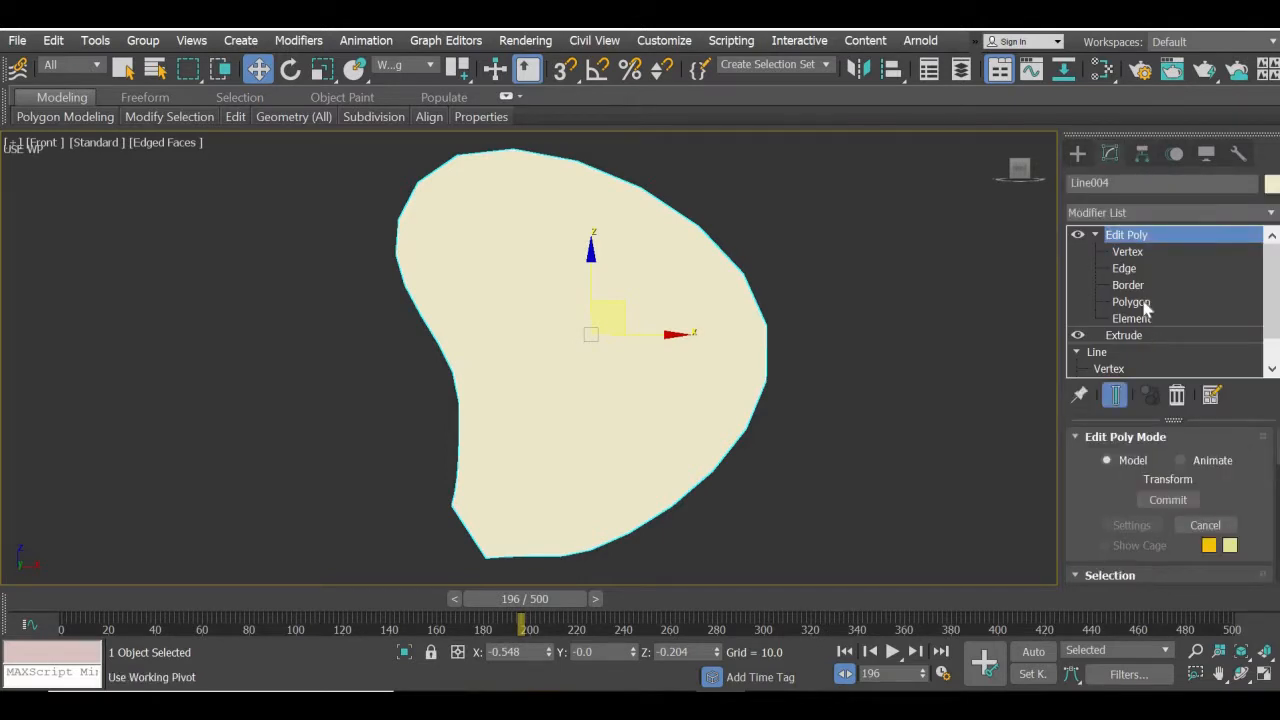
pyautogui.click(1135, 302)
pyautogui.click(1263, 676)
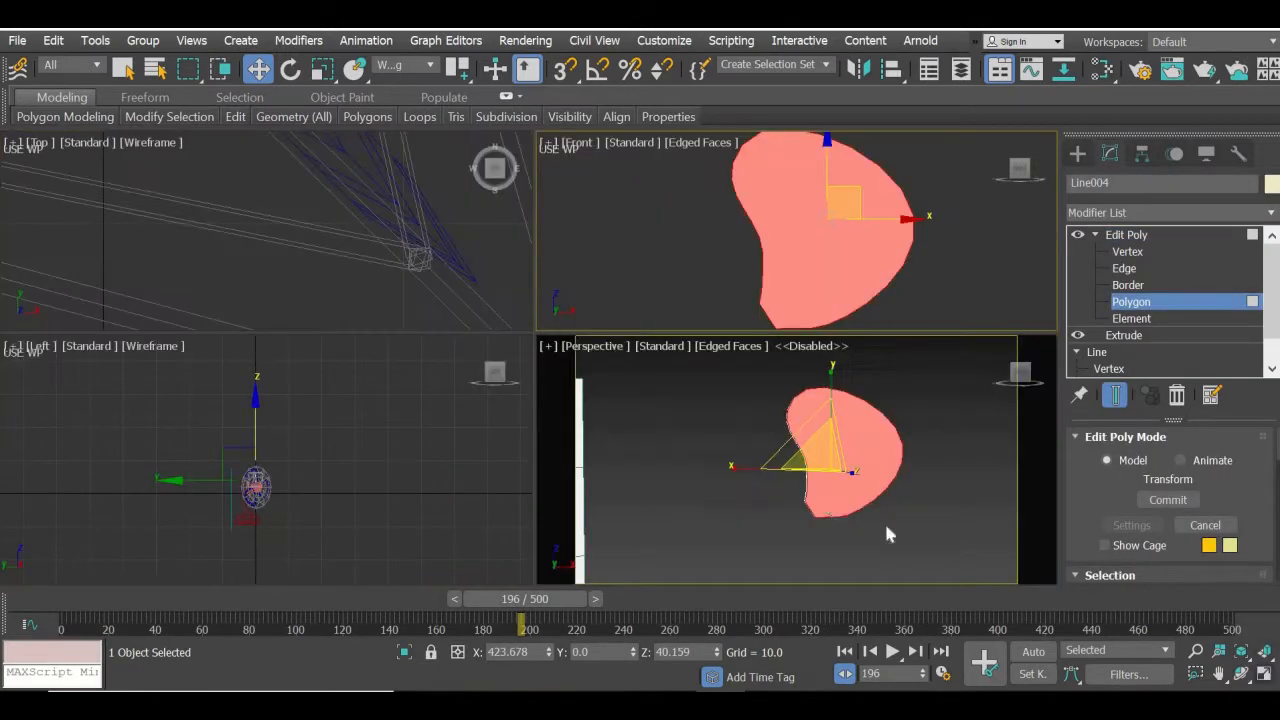
pyautogui.keyDown('alt'); pyautogui.moveTo(830, 535); pyautogui.dragTo(985, 545, button='middle'); pyautogui.keyUp('alt')
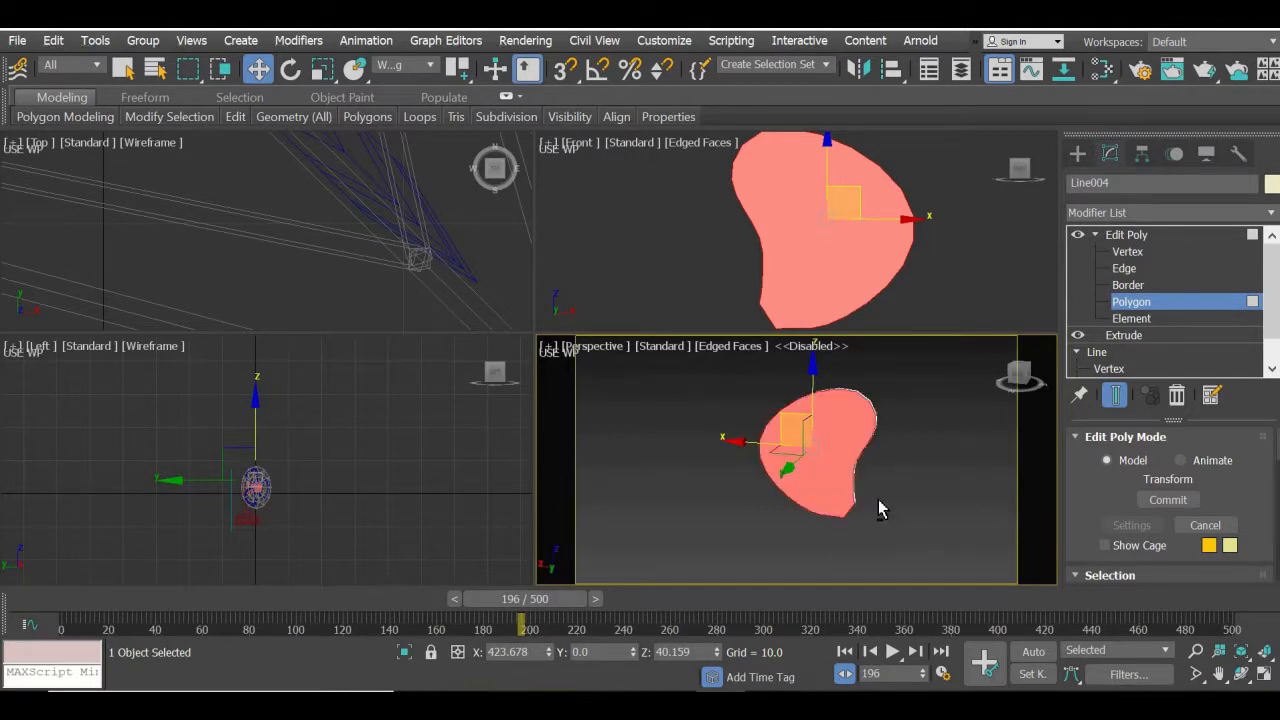
pyautogui.keyDown('alt'); pyautogui.moveTo(878, 499); pyautogui.dragTo(715, 436, button='middle'); pyautogui.keyUp('alt')
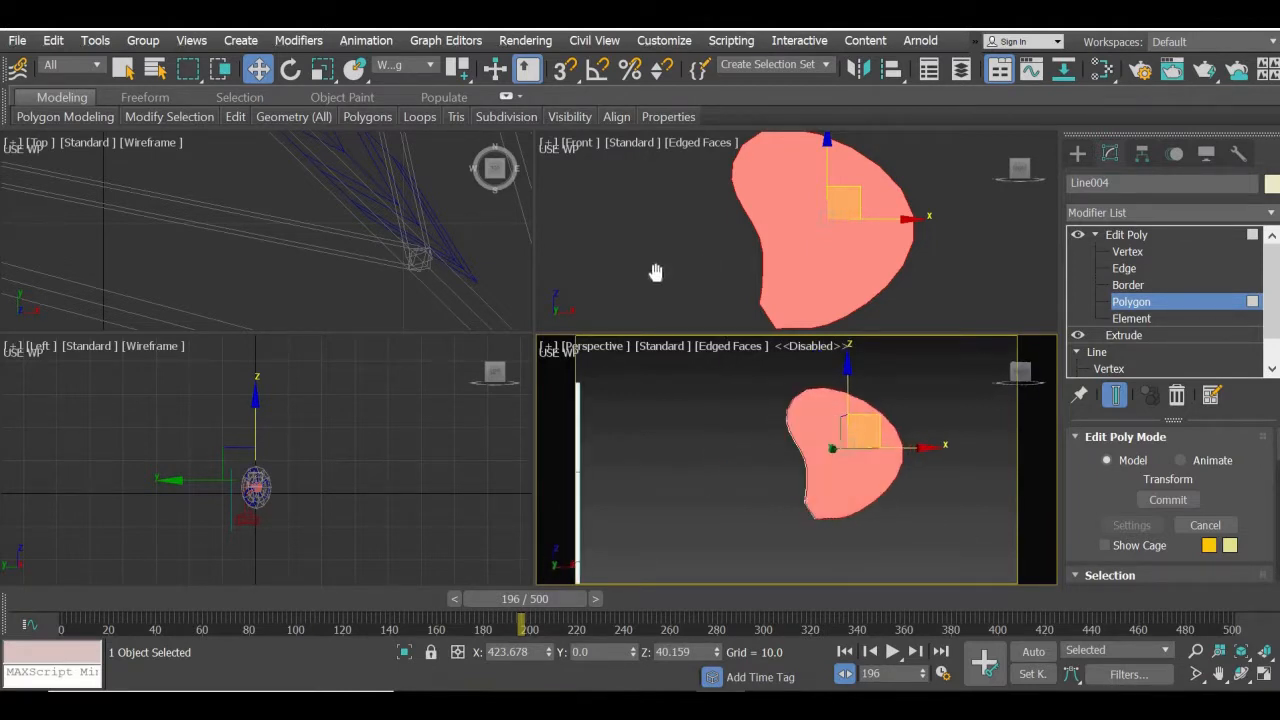
pyautogui.moveTo(654, 274); pyautogui.dragTo(596, 282, button='middle')
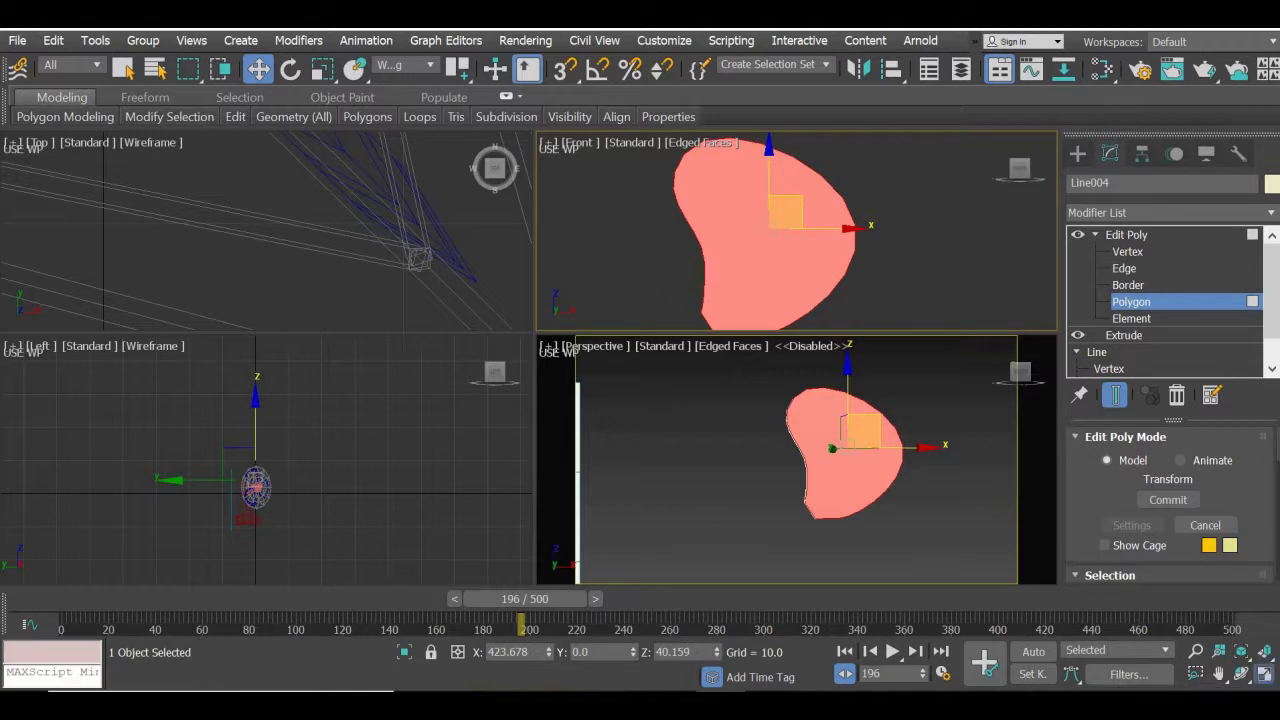
# - Scale the blade's selected faces down uniformly about the working pivot in the maximised Front view to bevel the rim, and deselect the blade
pyautogui.click(1265, 677)
pyautogui.press('r')
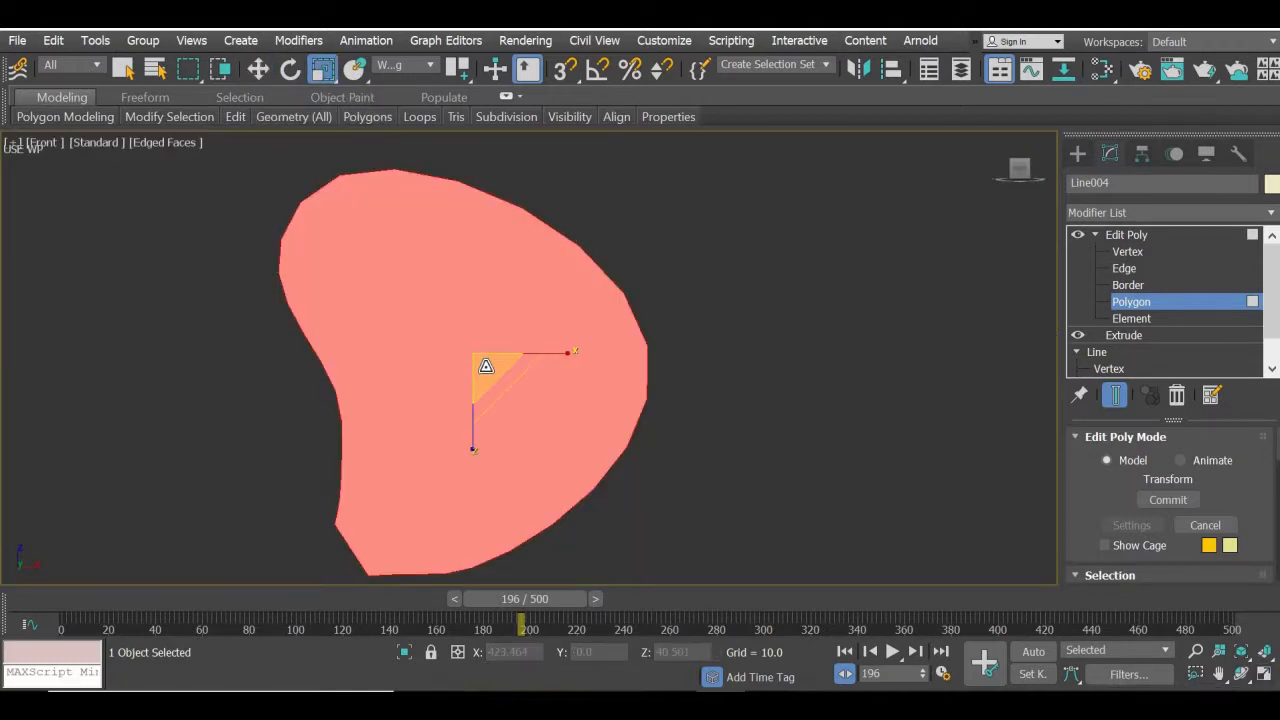
pyautogui.moveTo(486, 370); pyautogui.dragTo(474, 408)
pyautogui.click(1077, 153)
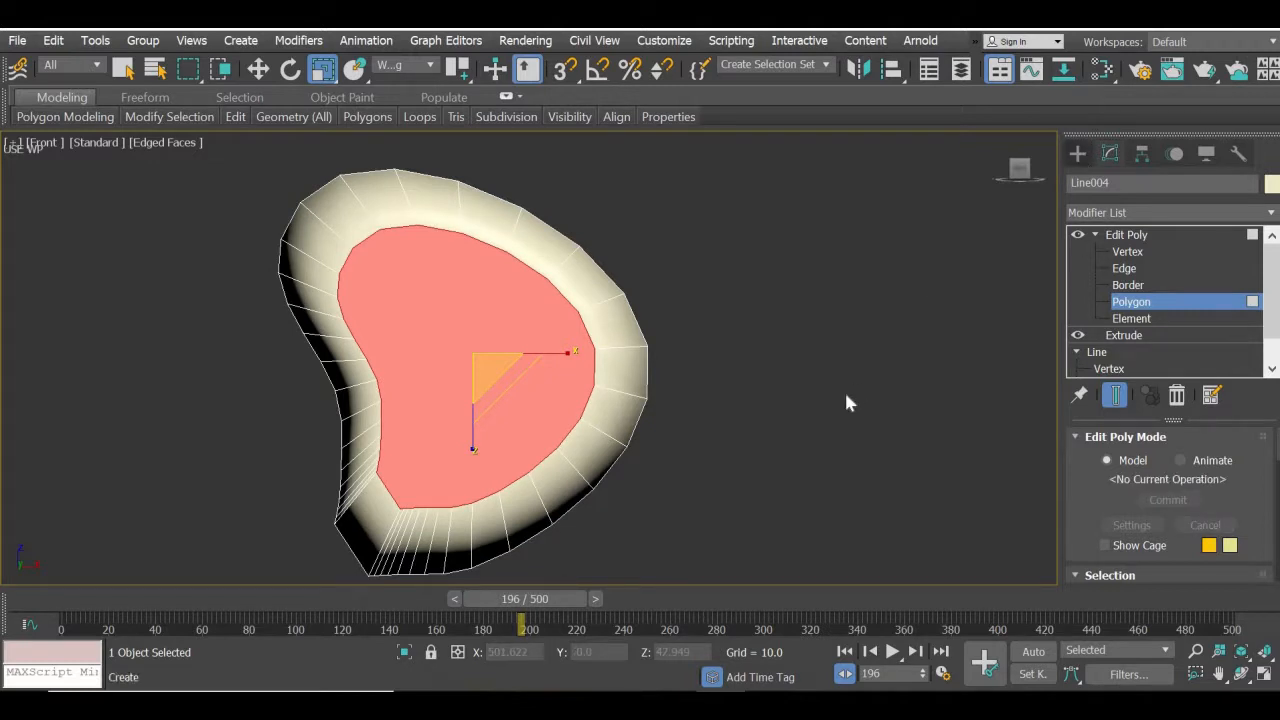
pyautogui.click(1032, 500)
# - Restore the four-viewport layout and inspect the bevelled blade's rim from several angles in the Perspective view
pyautogui.click(1263, 677)
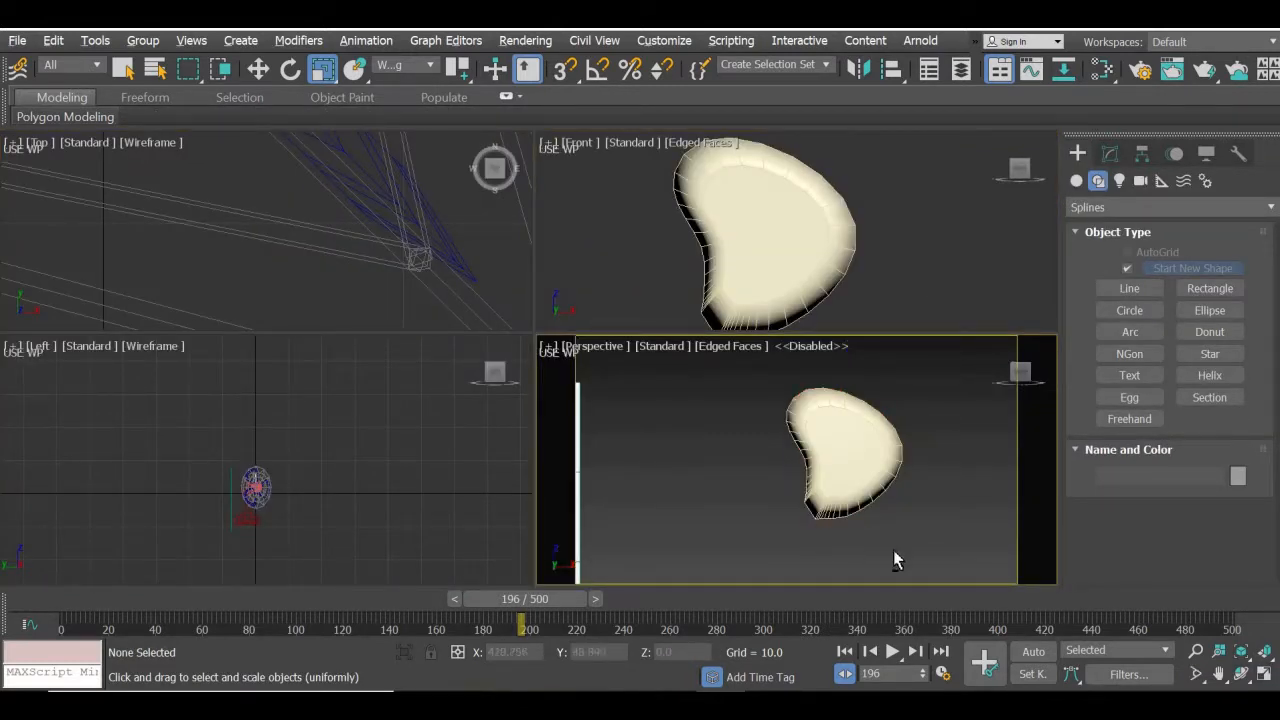
pyautogui.keyDown('alt'); pyautogui.moveTo(893, 552); pyautogui.dragTo(895, 554, button='middle'); pyautogui.keyUp('alt')
pyautogui.hotkey('shift', 'z')
pyautogui.click(866, 457)
pyautogui.keyDown('alt'); pyautogui.moveTo(822, 535); pyautogui.dragTo(817, 500, button='middle'); pyautogui.keyUp('alt')
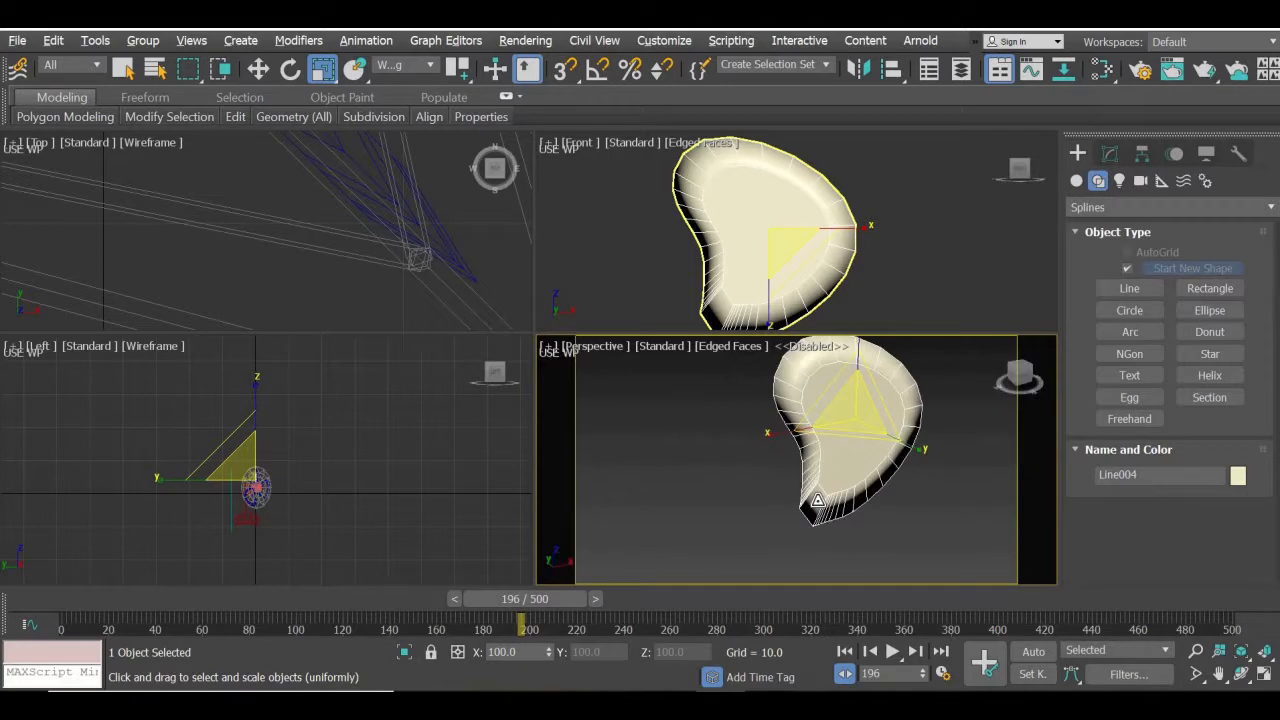
pyautogui.click(888, 514)
pyautogui.scroll(-5, 889, 512)
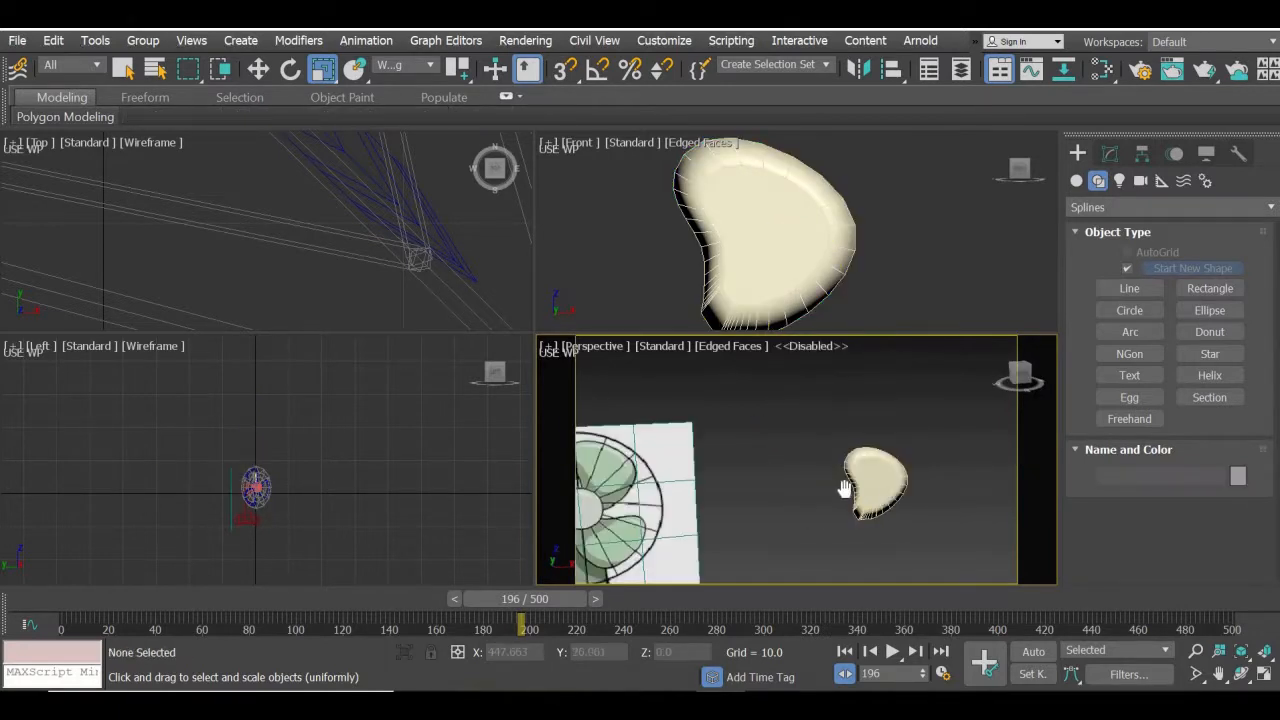
# - Select the blade in the maximised Front view and move it over the upper blade of the fan reference image
pyautogui.click(773, 278)
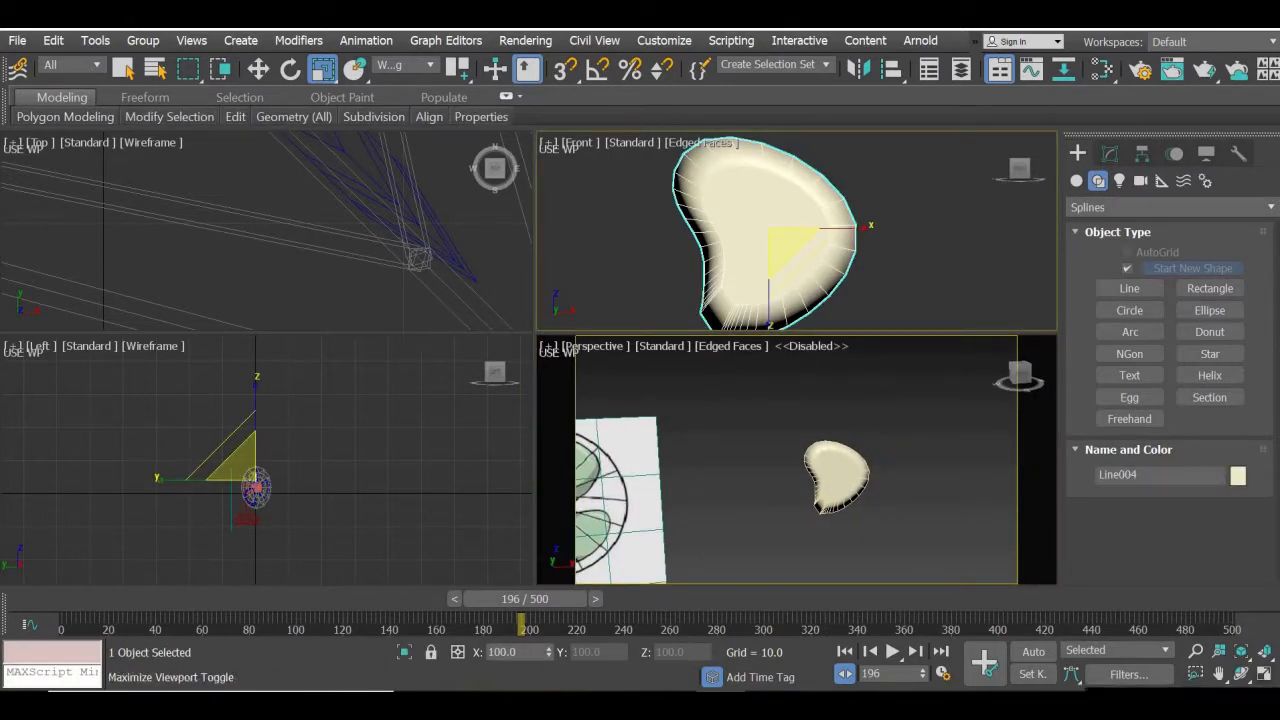
pyautogui.click(1264, 674)
pyautogui.scroll(-8, 732, 414)
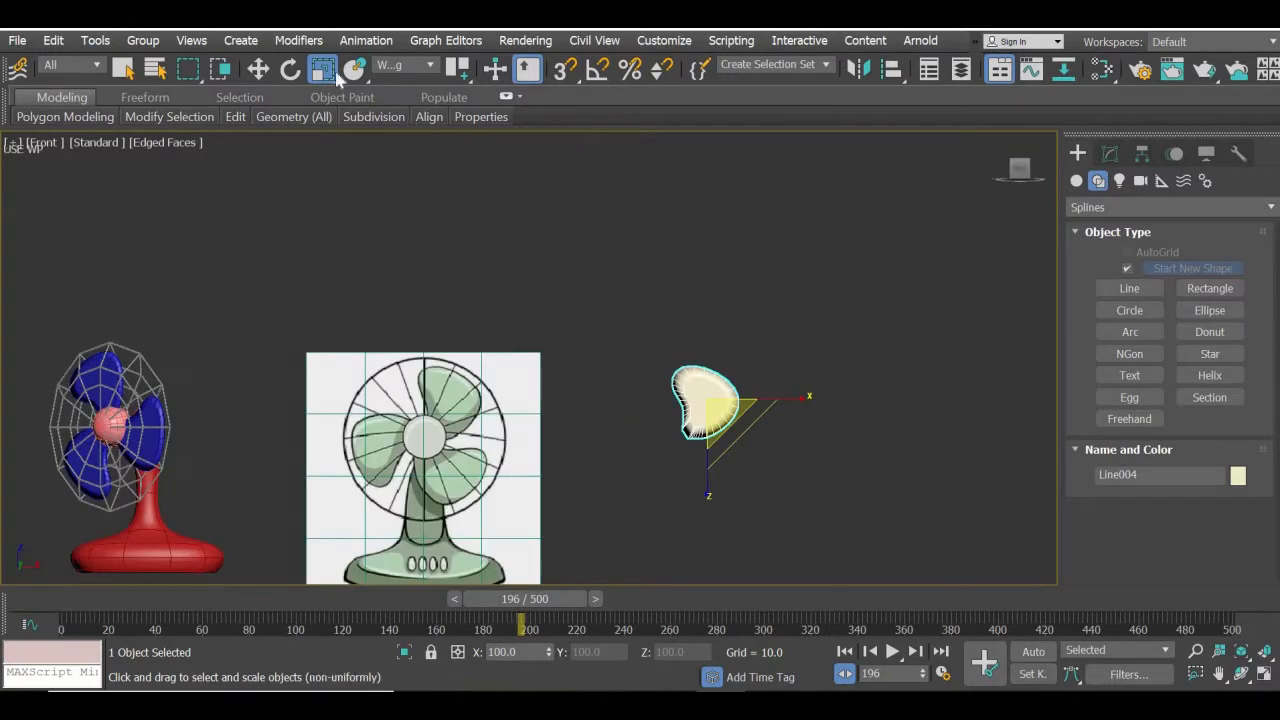
pyautogui.press('w')
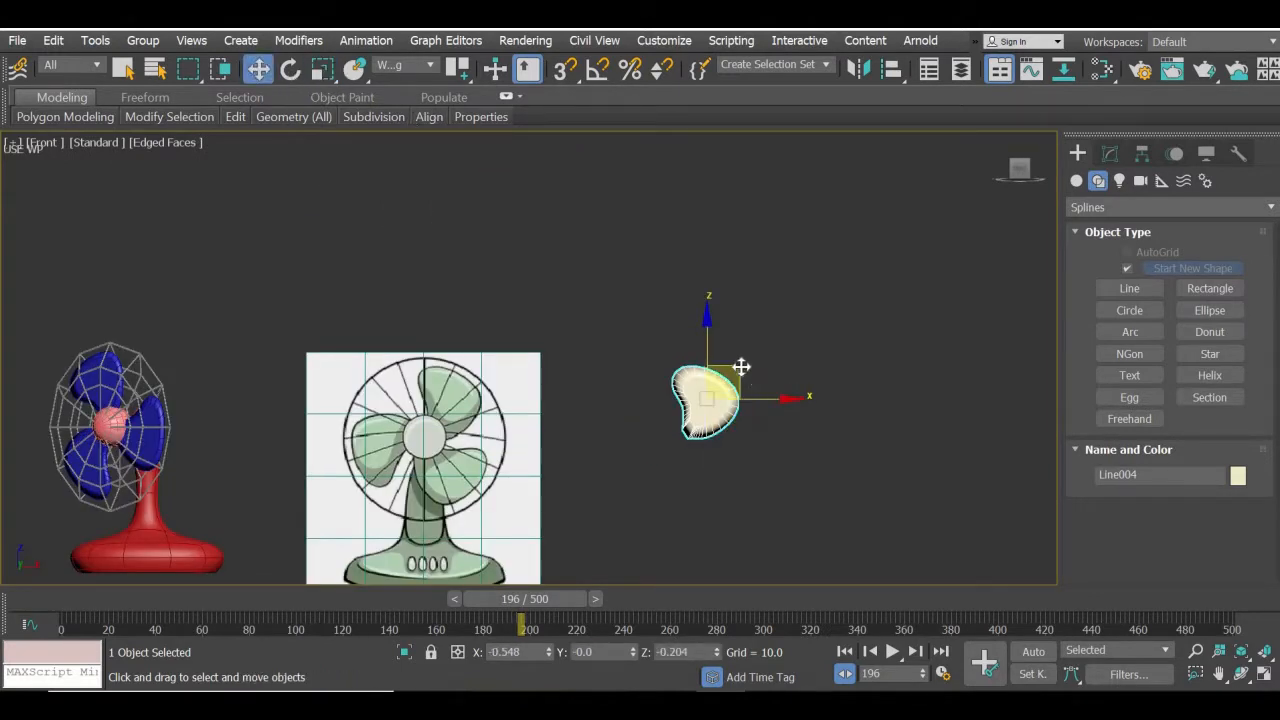
pyautogui.moveTo(744, 366); pyautogui.dragTo(456, 372)
pyautogui.moveTo(590, 387); pyautogui.dragTo(712, 300, button='middle')
pyautogui.scroll(3, 704, 376)
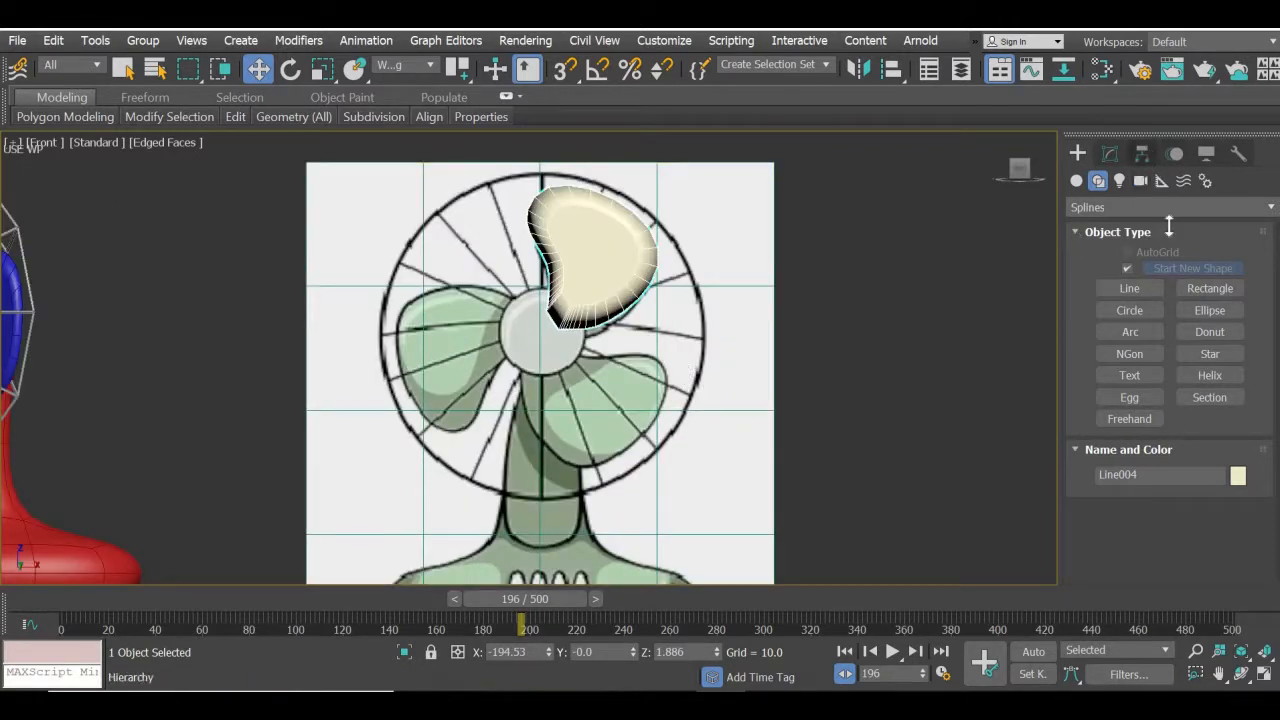
# - Turn off Use Working Pivot for the blade and clear the selection in the Front view
pyautogui.click(1141, 153)
pyautogui.scroll(-3, 1100, 375)
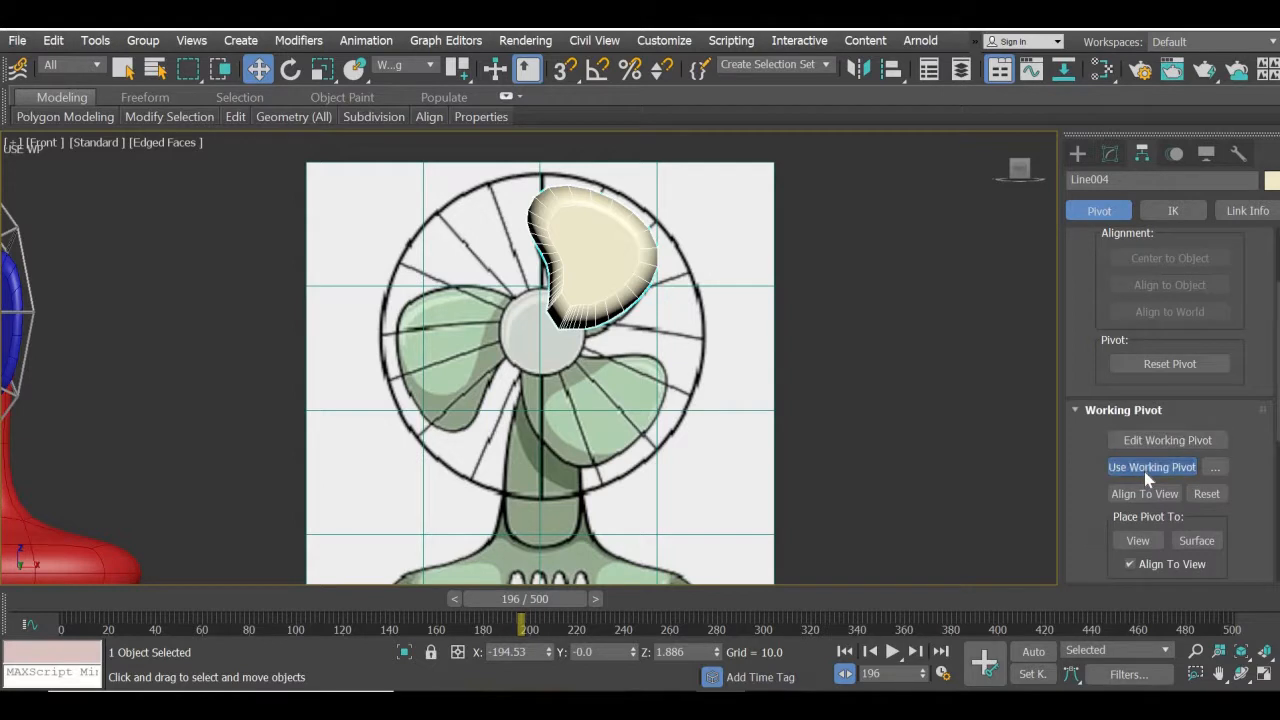
pyautogui.click(1144, 471)
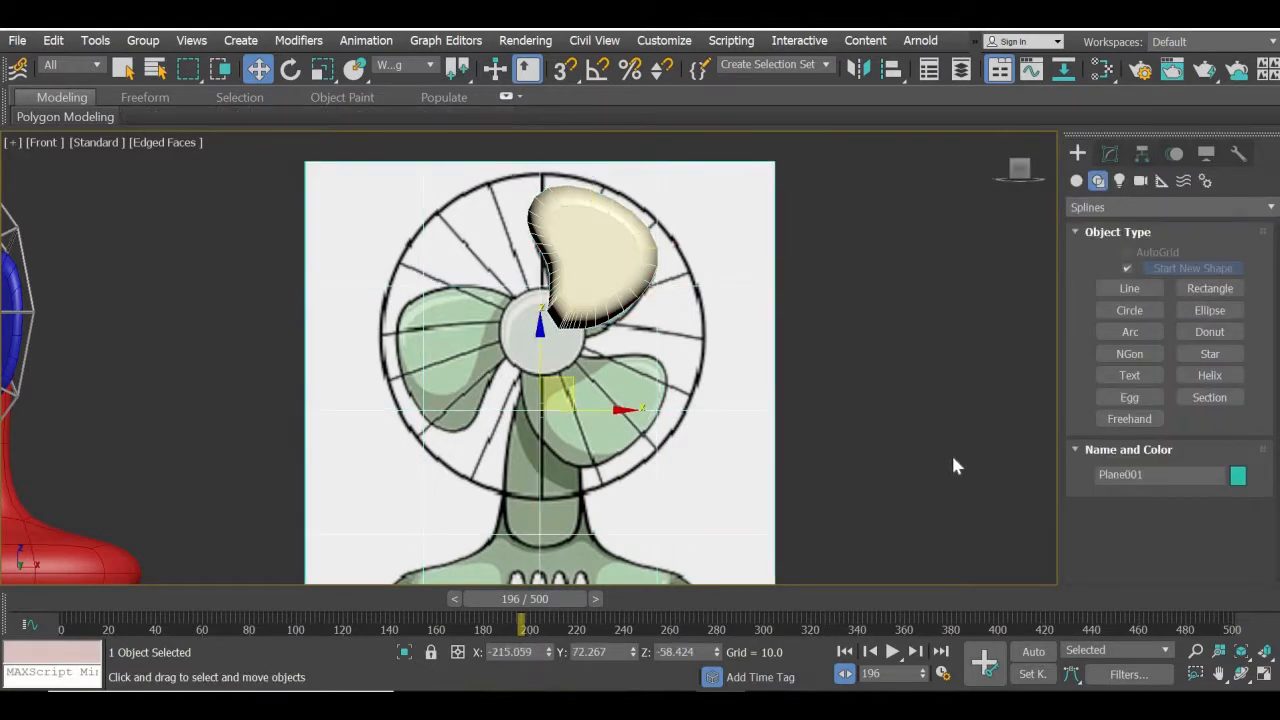
pyautogui.click(866, 407)
pyautogui.moveTo(866, 407); pyautogui.dragTo(754, 443, button='middle')
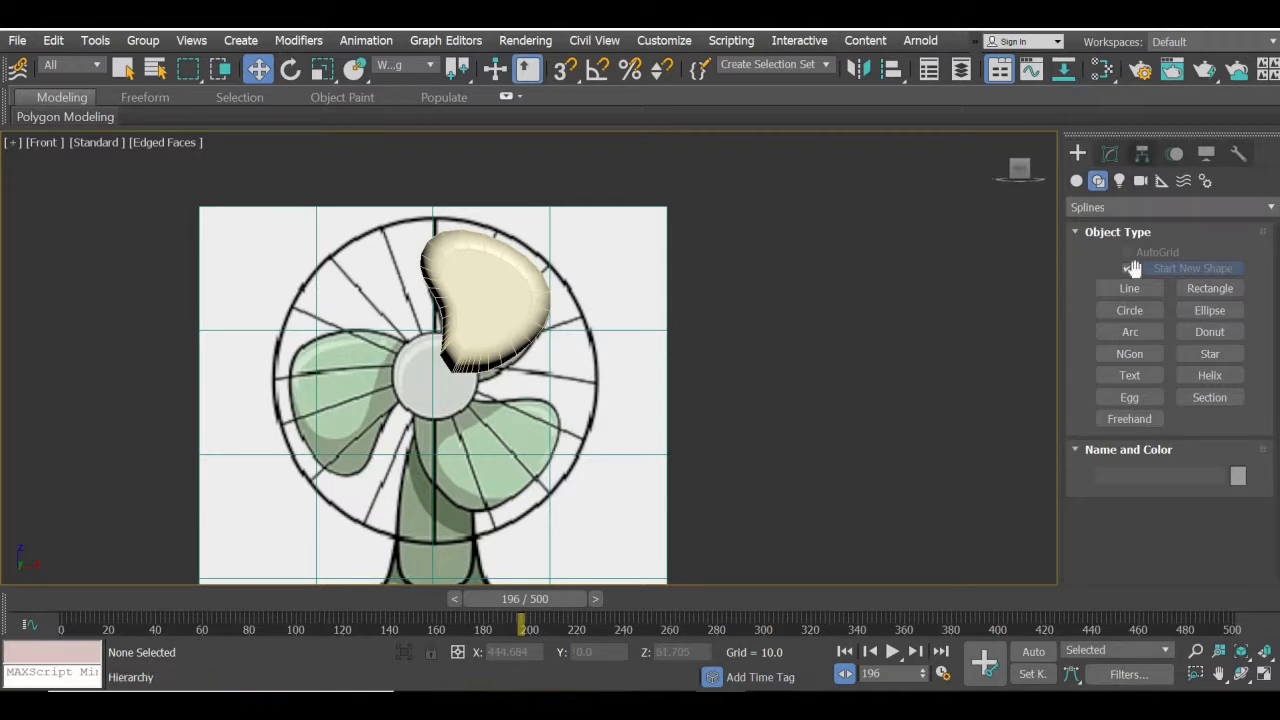
pyautogui.click(1141, 153)
pyautogui.moveTo(1091, 384); pyautogui.dragTo(1110, 240)
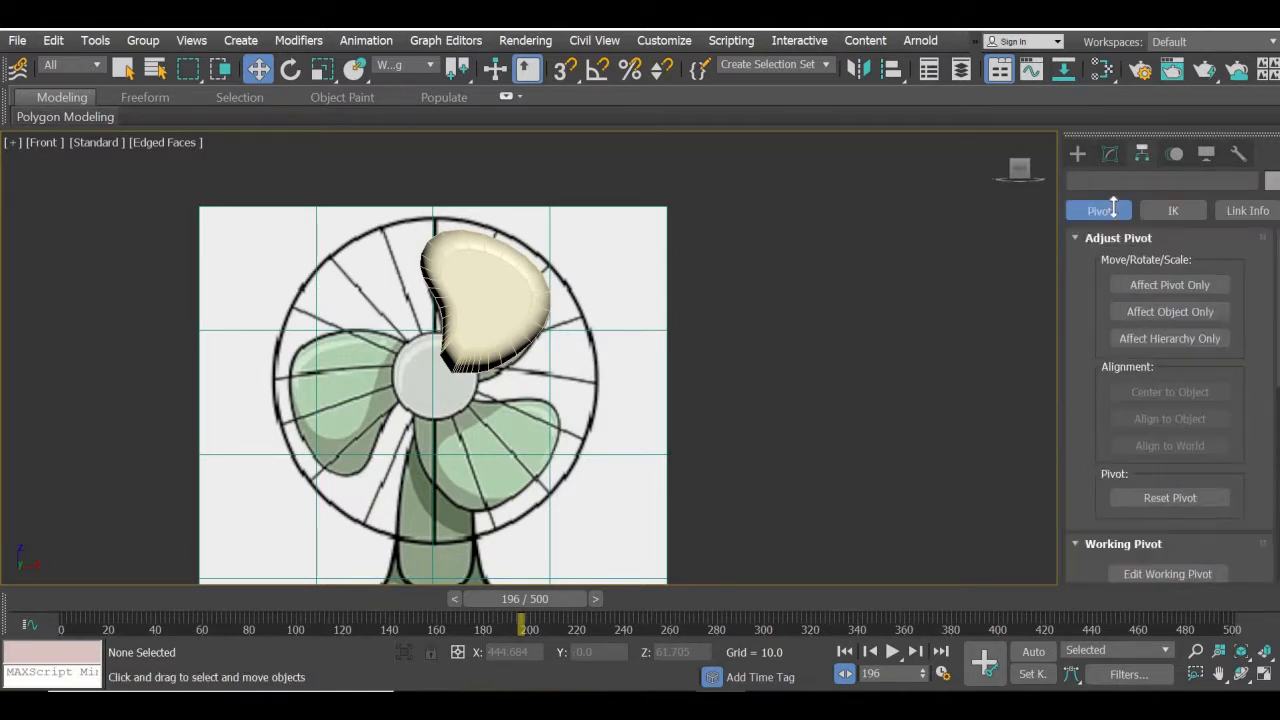
pyautogui.click(1077, 156)
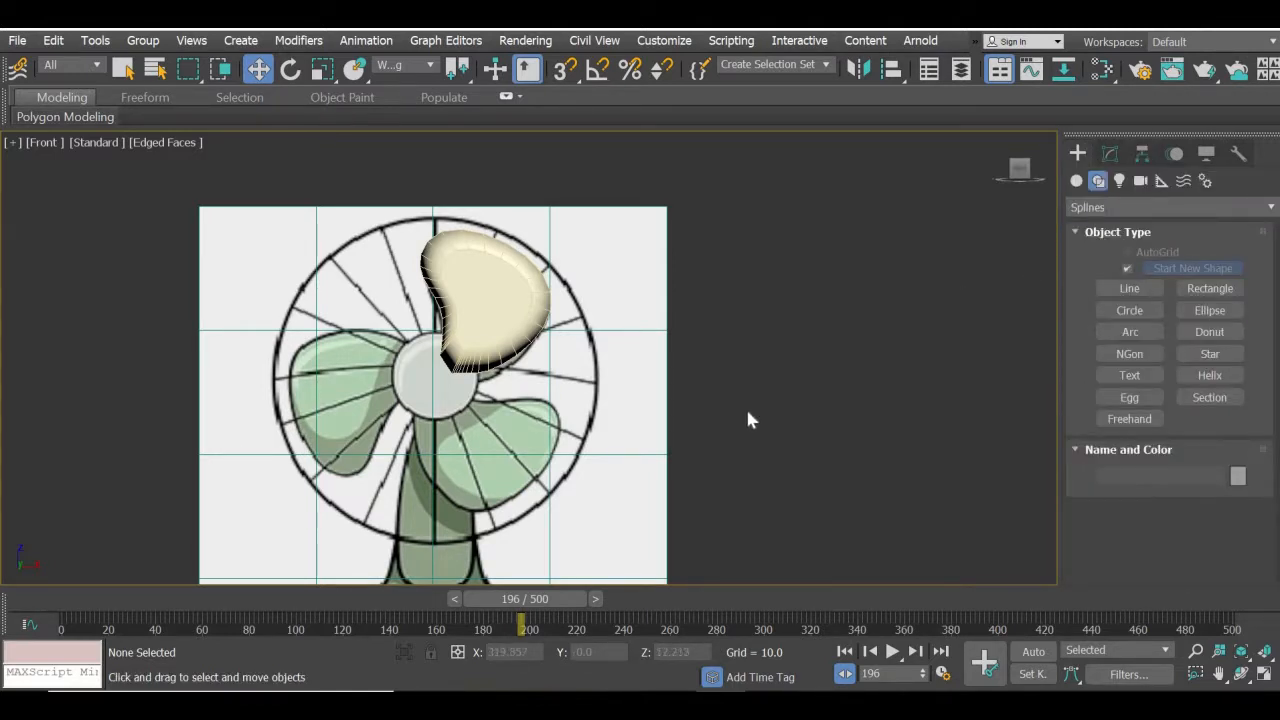
pyautogui.click(473, 299)
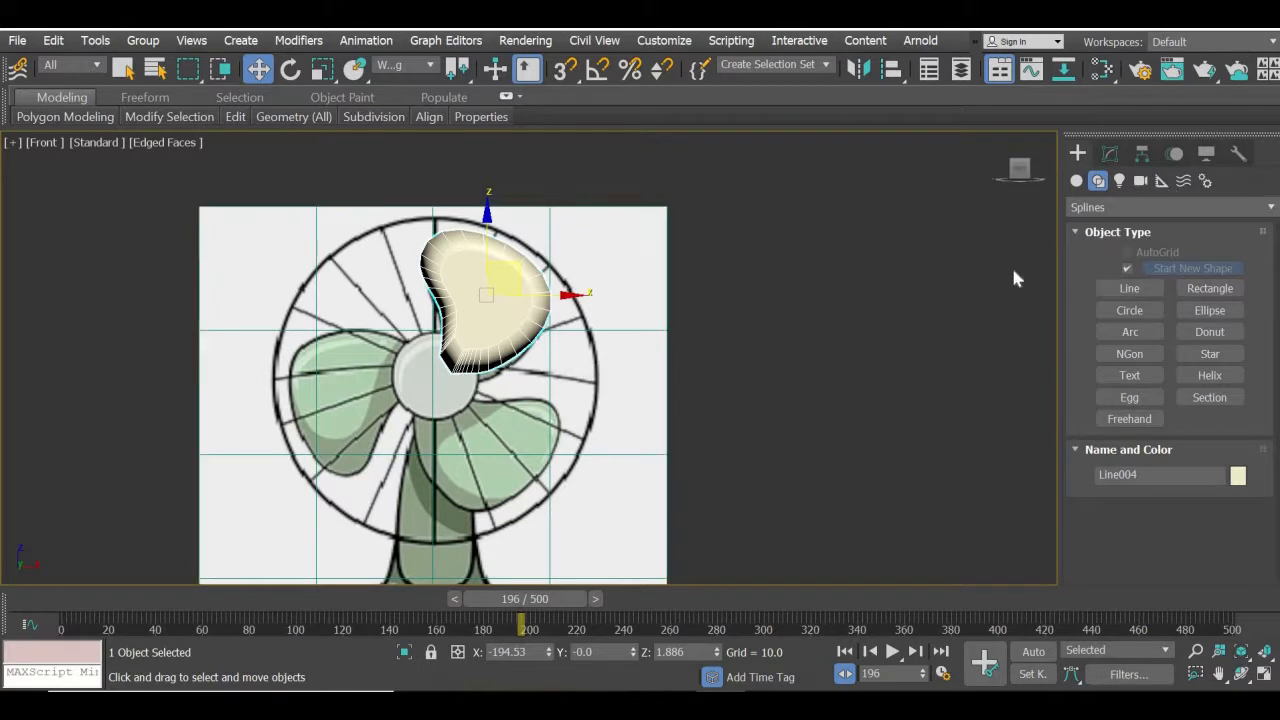
# - Create a cylinder centred on the fan hub in the Front view, with a radius of about 60 and a height of about 23
pyautogui.click(1076, 180)
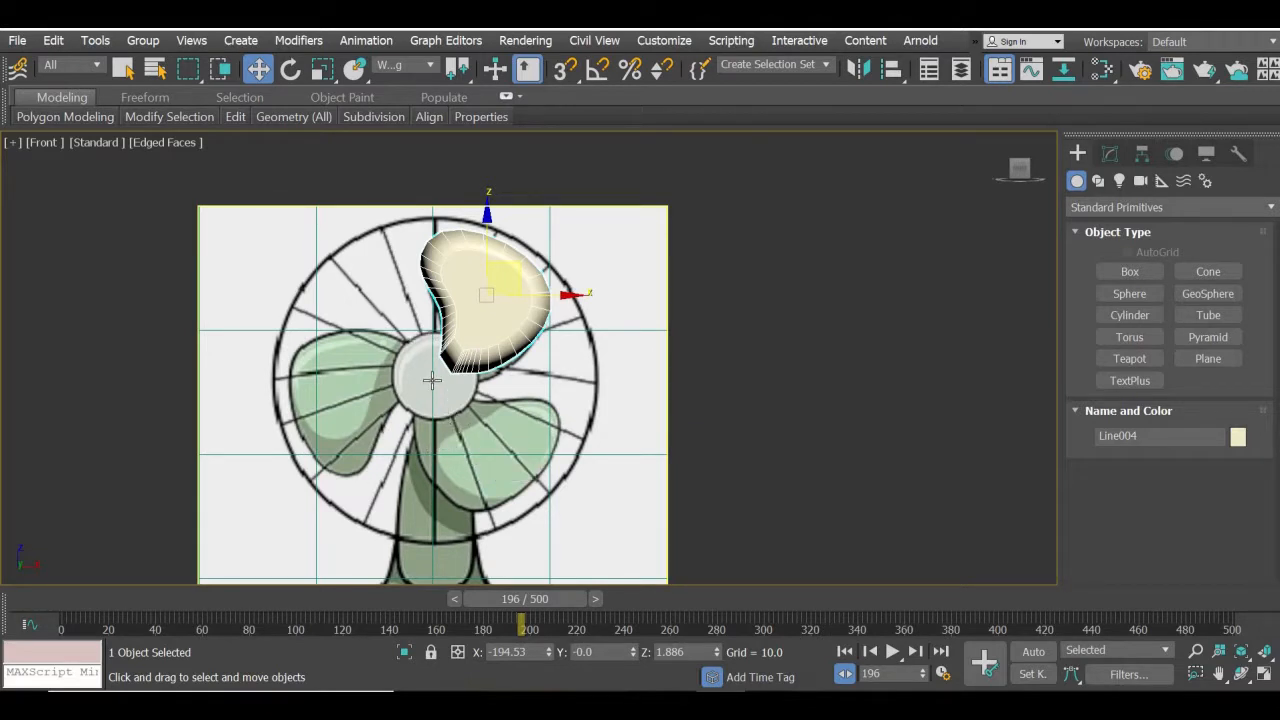
pyautogui.click(1129, 315)
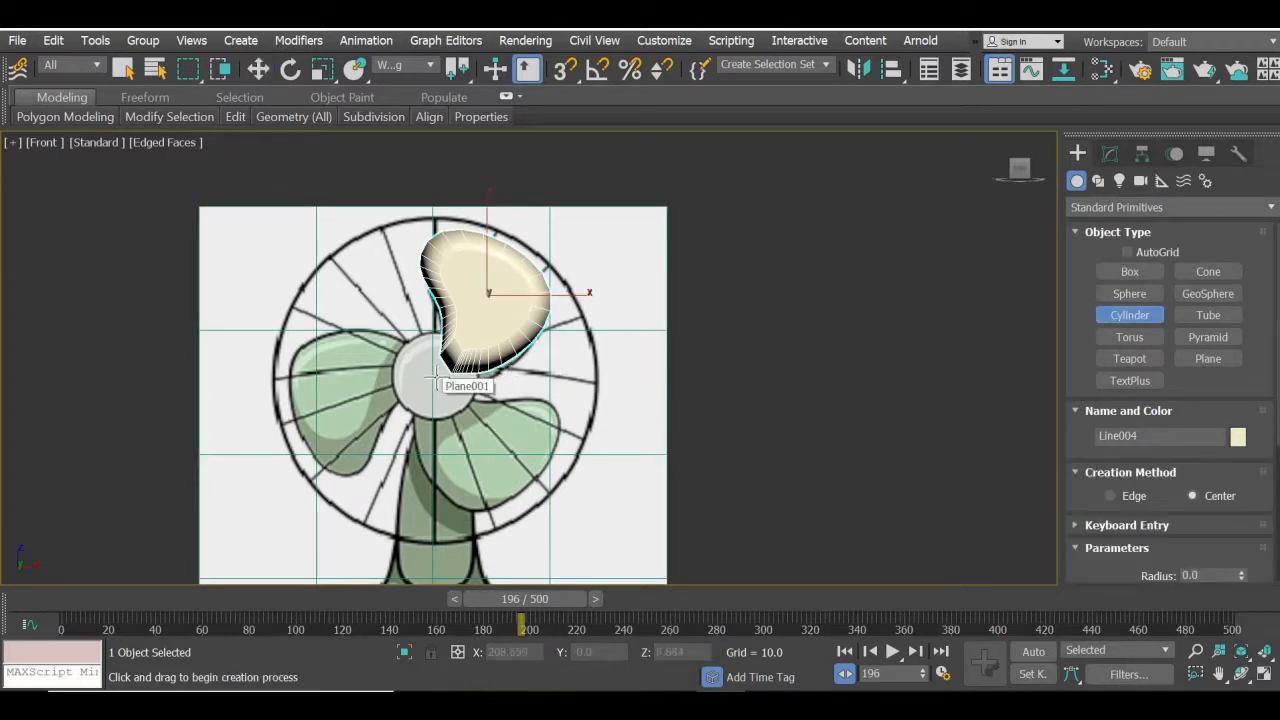
pyautogui.moveTo(432, 378); pyautogui.dragTo(538, 492)
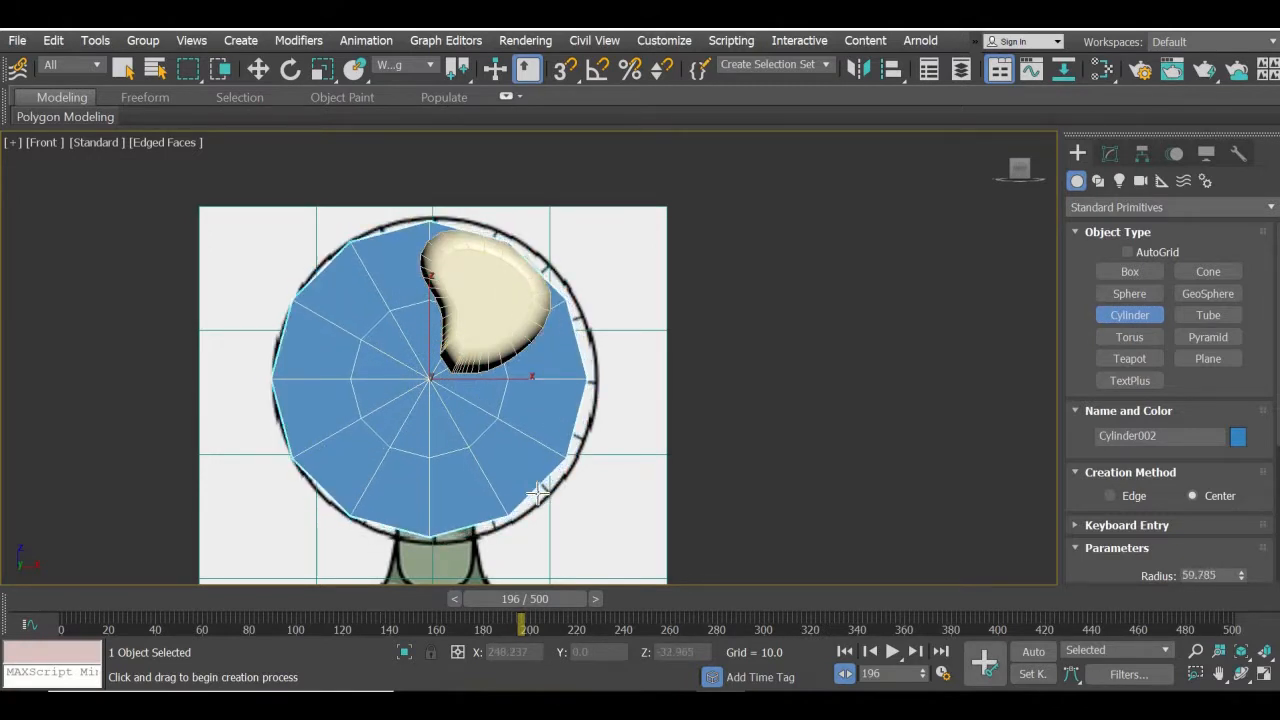
pyautogui.click(537, 433)
# - Centre the cylinder on the reference fan's round guard and enlarge its radius to 62.797 to cover the guard's outline
pyautogui.click(260, 71)
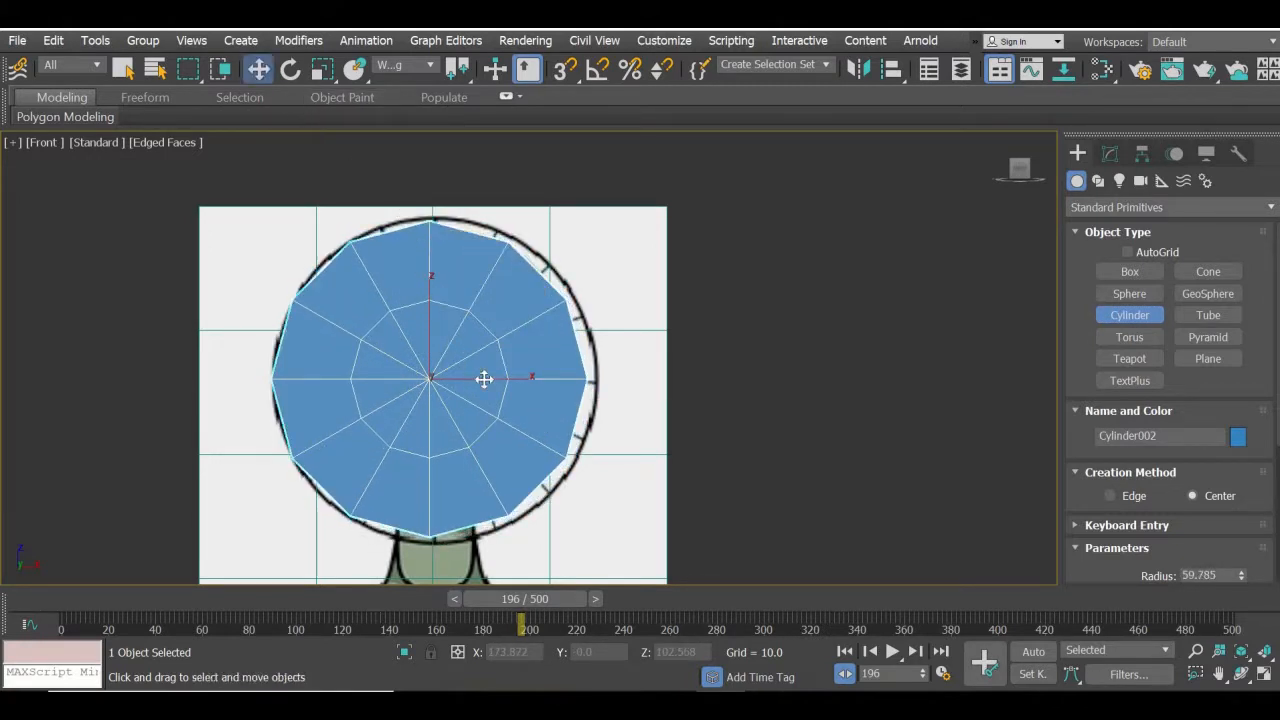
pyautogui.moveTo(489, 380); pyautogui.dragTo(495, 381)
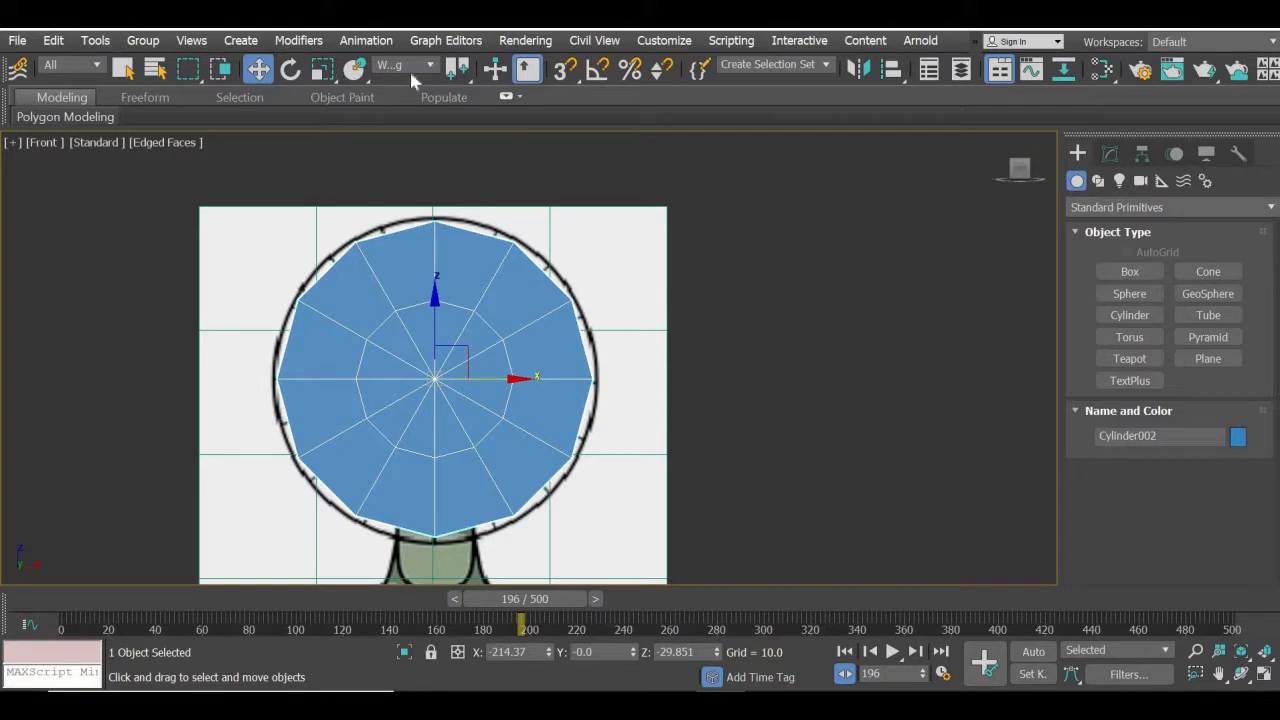
pyautogui.click(1109, 153)
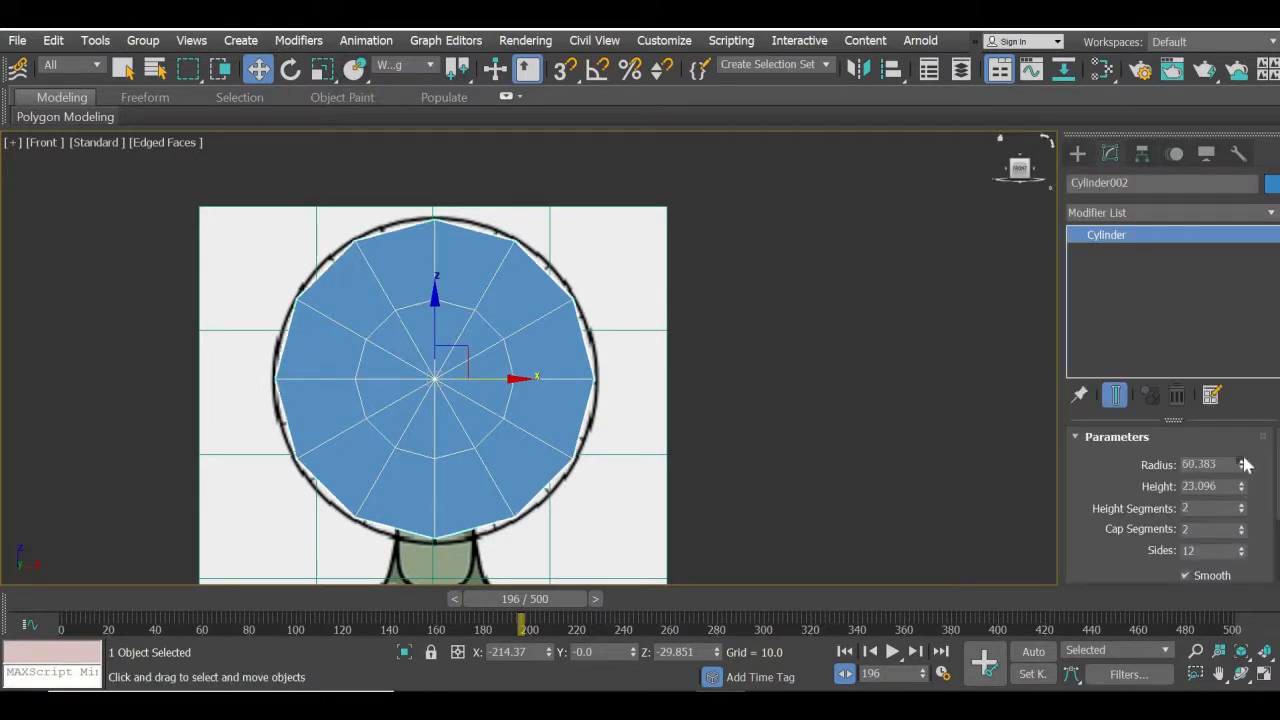
pyautogui.moveTo(1246, 464); pyautogui.dragTo(1245, 473)
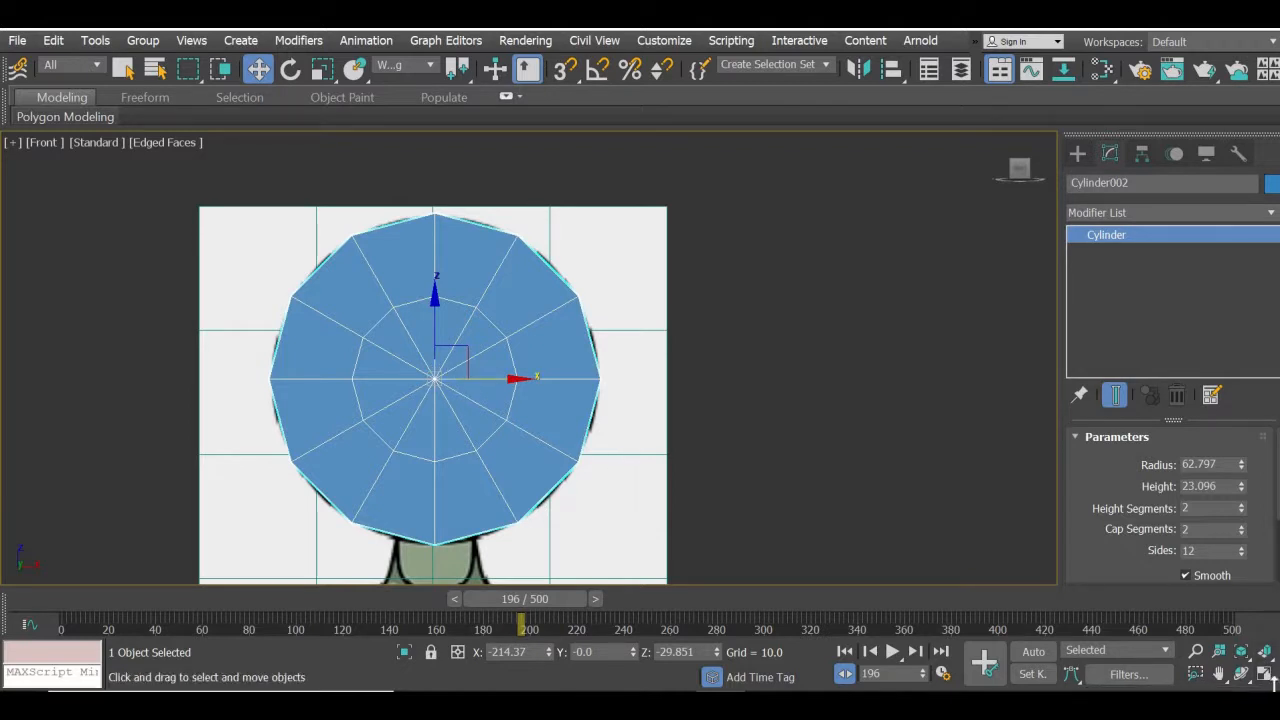
# - Move the cylinder back along Y to about 39.35 in the Top view so it sits behind the blade, and deselect it
pyautogui.hotkey('alt', 'w')
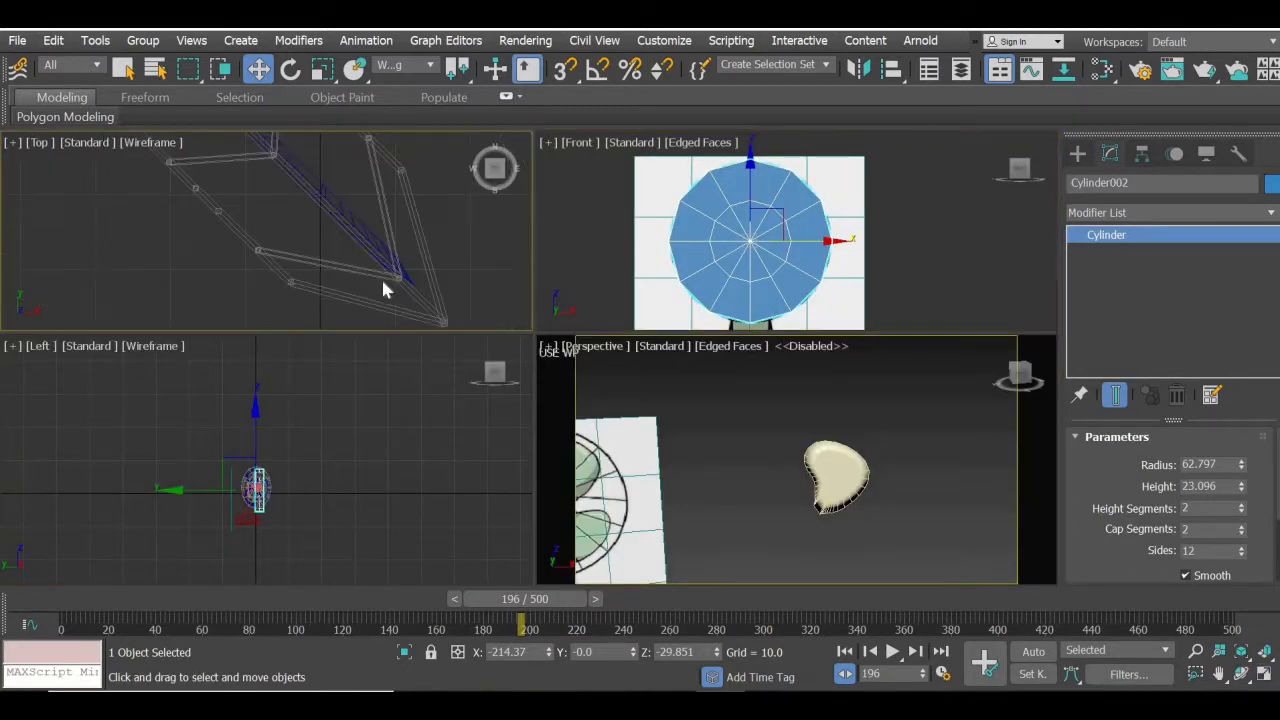
pyautogui.scroll(-8, 383, 282)
pyautogui.scroll(4, 464, 274)
pyautogui.scroll(3, 325, 276)
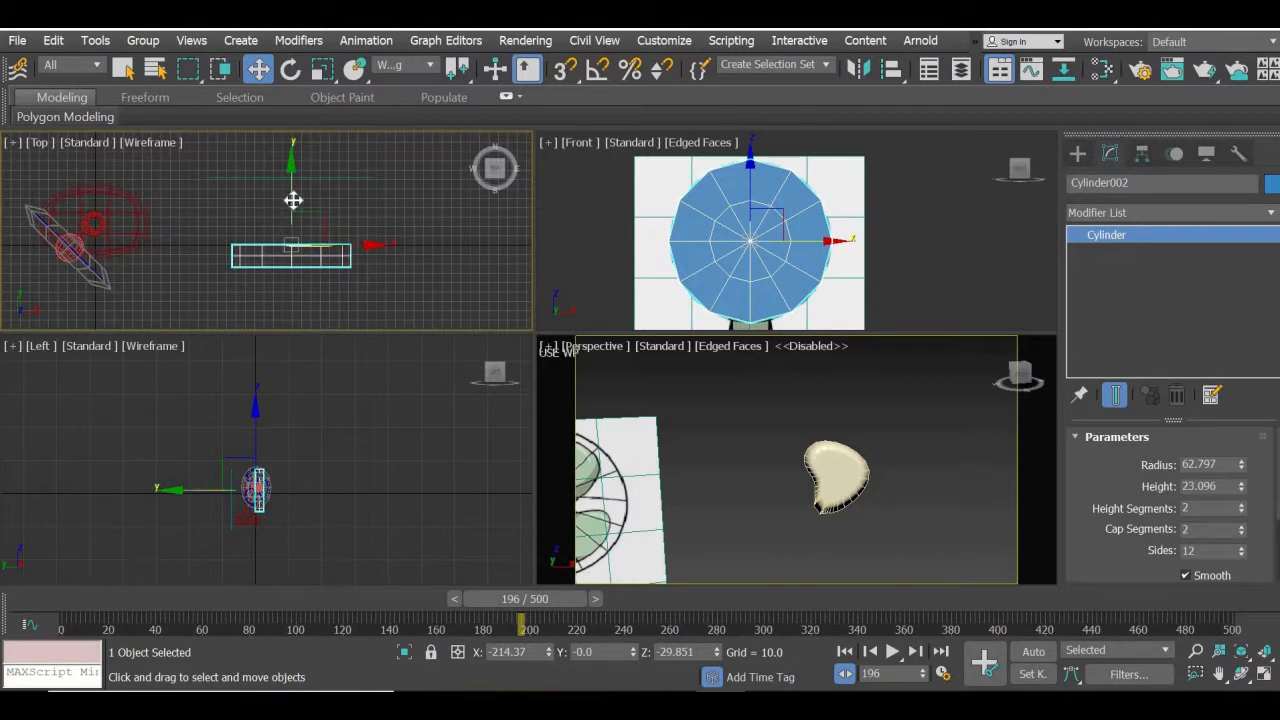
pyautogui.moveTo(293, 200); pyautogui.dragTo(290, 163)
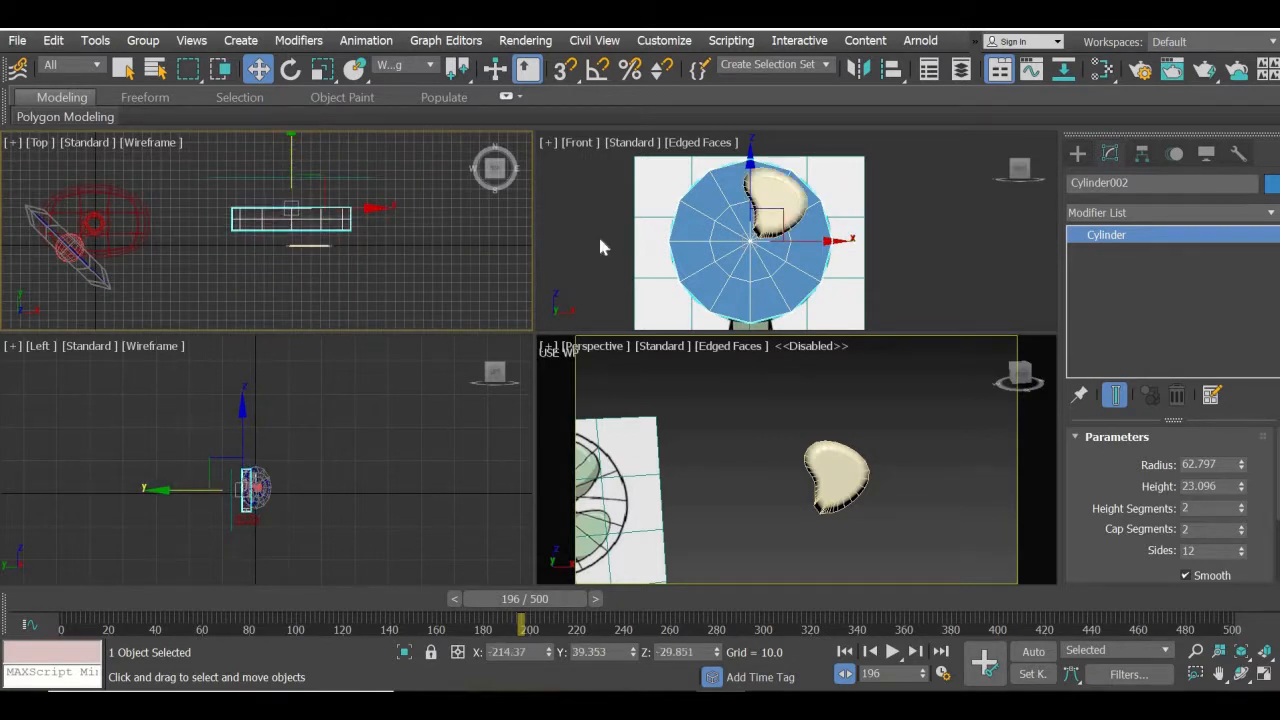
pyautogui.click(954, 295)
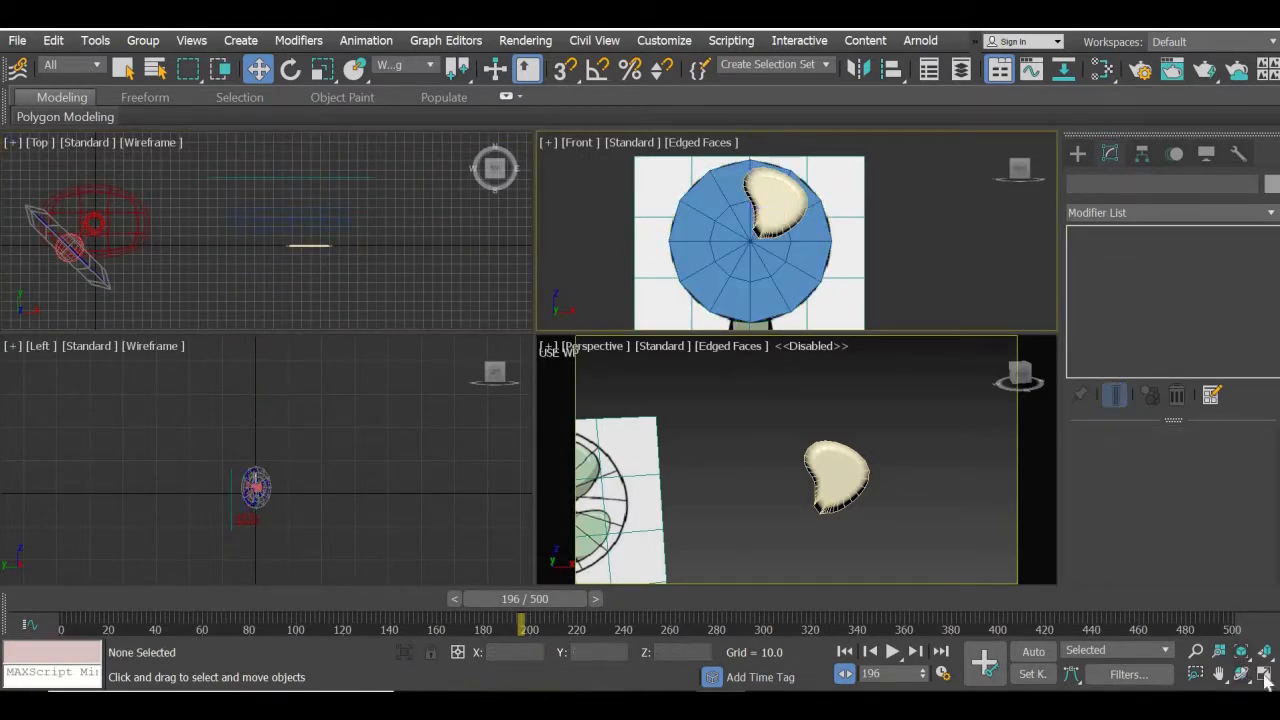
# - Select the blade in the maximised Front view and move only its pivot down to the cylinder's centre
pyautogui.hotkey('alt', 'w')
pyautogui.click(486, 325)
pyautogui.scroll(5, 469, 323)
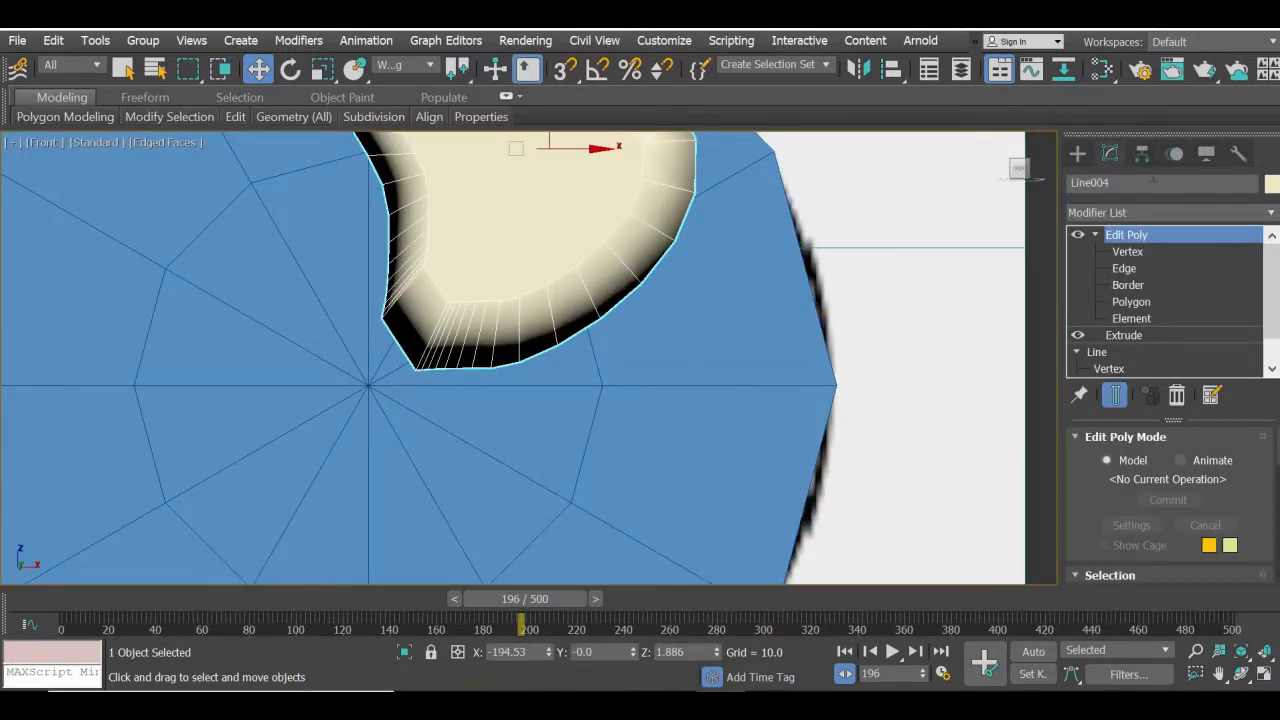
pyautogui.click(1142, 153)
pyautogui.click(1168, 286)
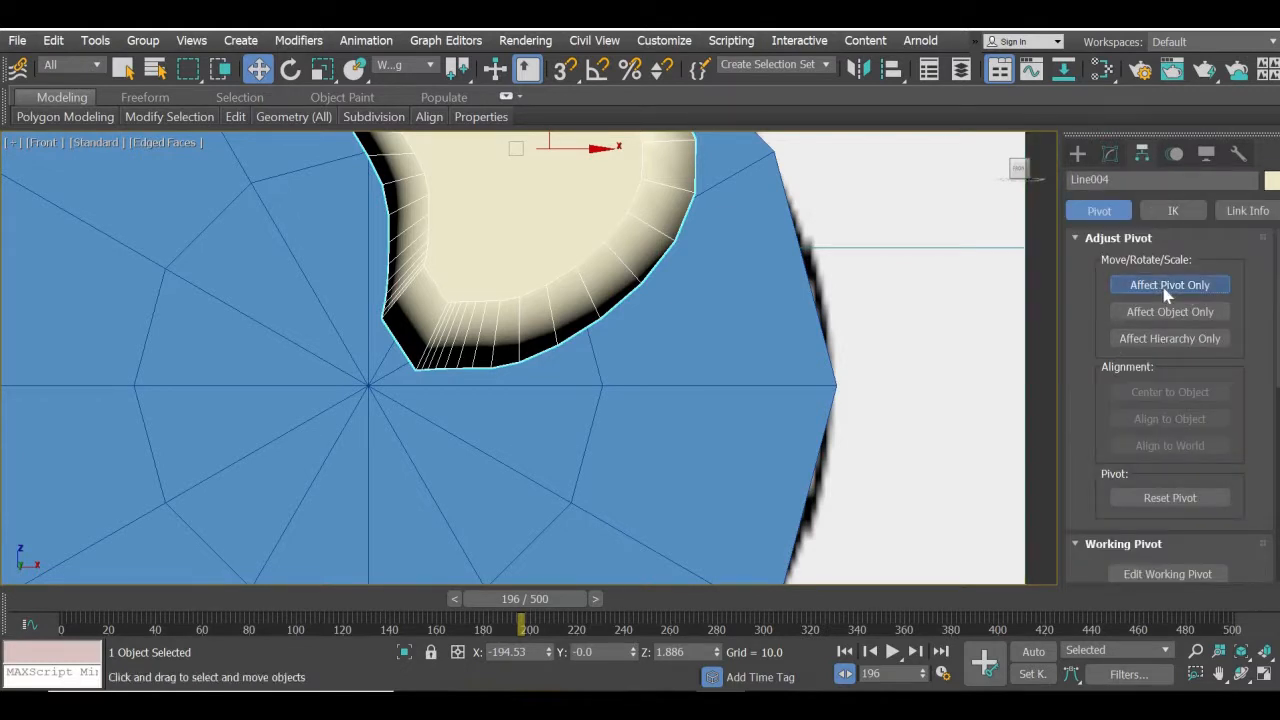
pyautogui.scroll(-3, 771, 346)
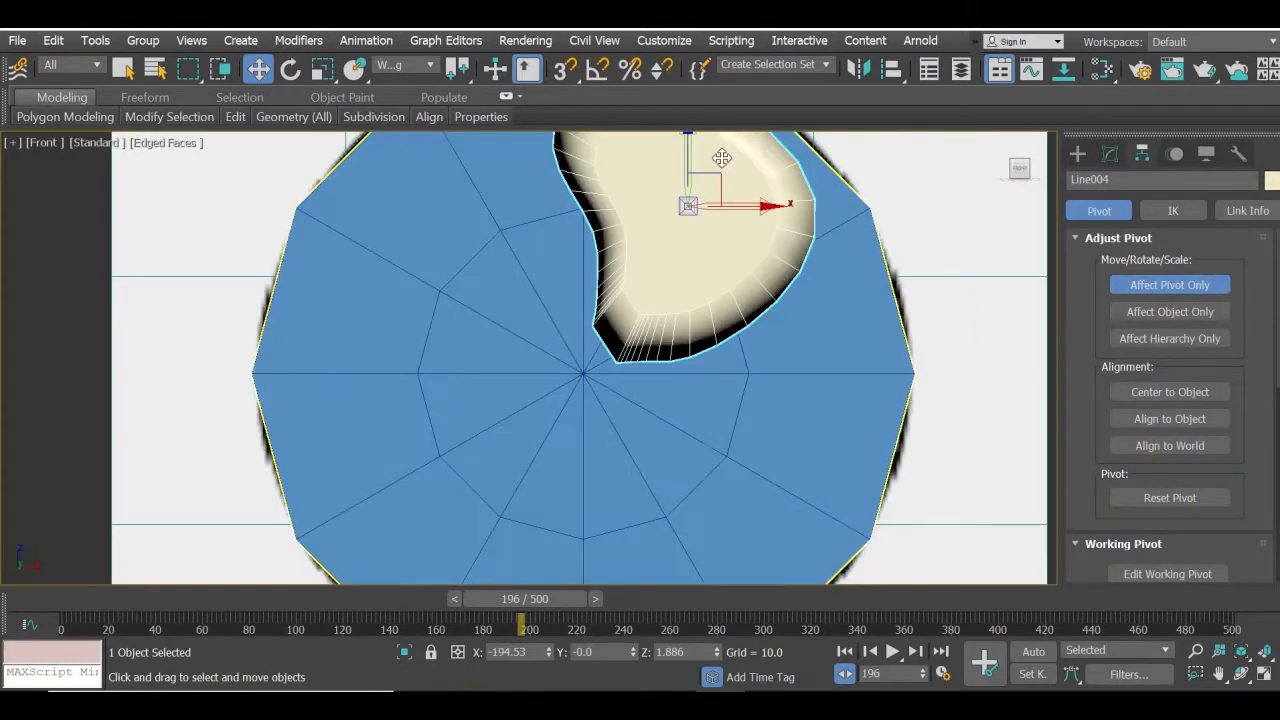
pyautogui.moveTo(694, 191); pyautogui.dragTo(586, 403)
# - Refine the blade's pivot position onto the exact point where the cylinder's cap edges meet, and turn off Affect Pivot Only
pyautogui.scroll(4, 514, 457)
pyautogui.scroll(-2, 514, 457)
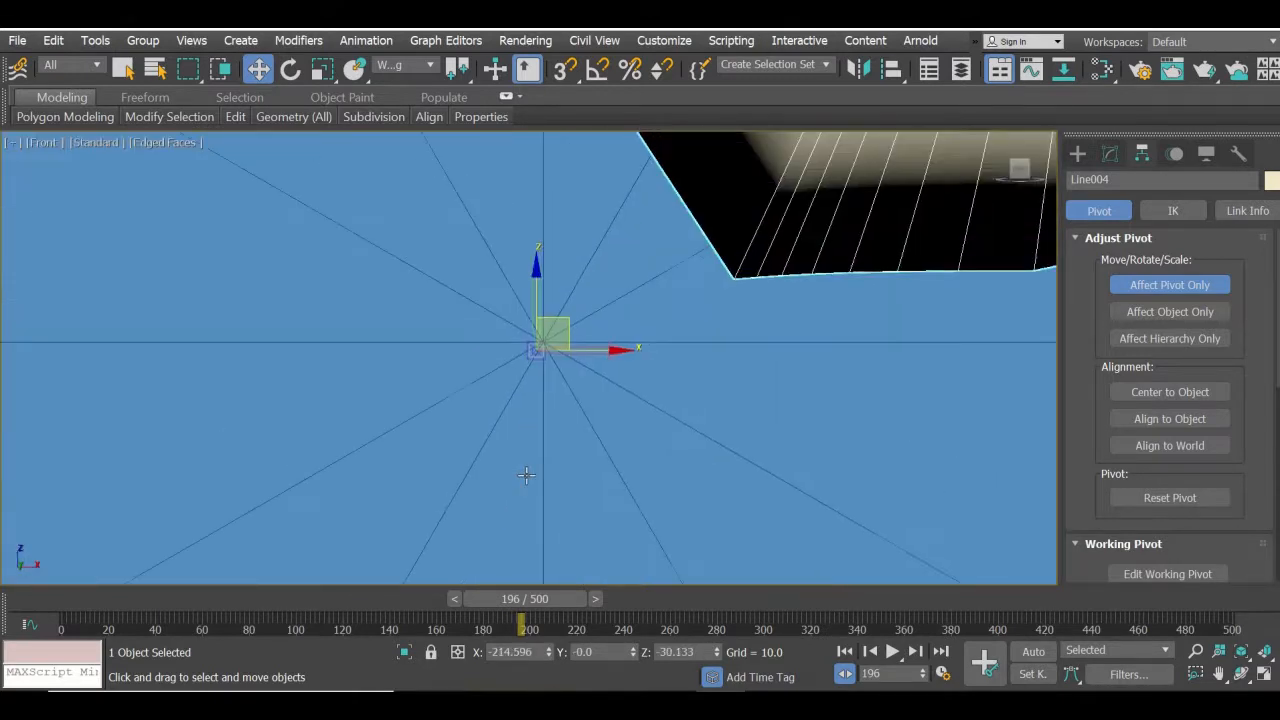
pyautogui.scroll(3, 514, 457)
pyautogui.moveTo(567, 138); pyautogui.dragTo(525, 370, button='middle')
pyautogui.moveTo(525, 345); pyautogui.dragTo(561, 301)
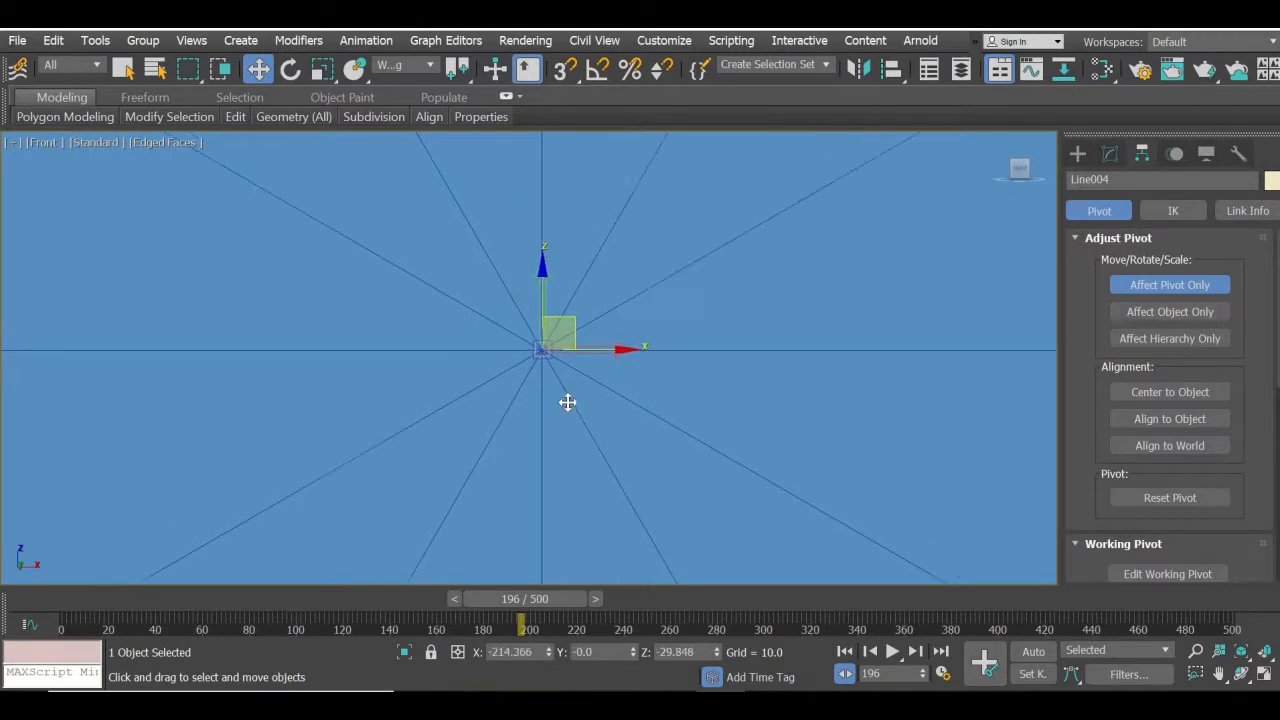
pyautogui.scroll(-6, 567, 400)
pyautogui.click(1169, 285)
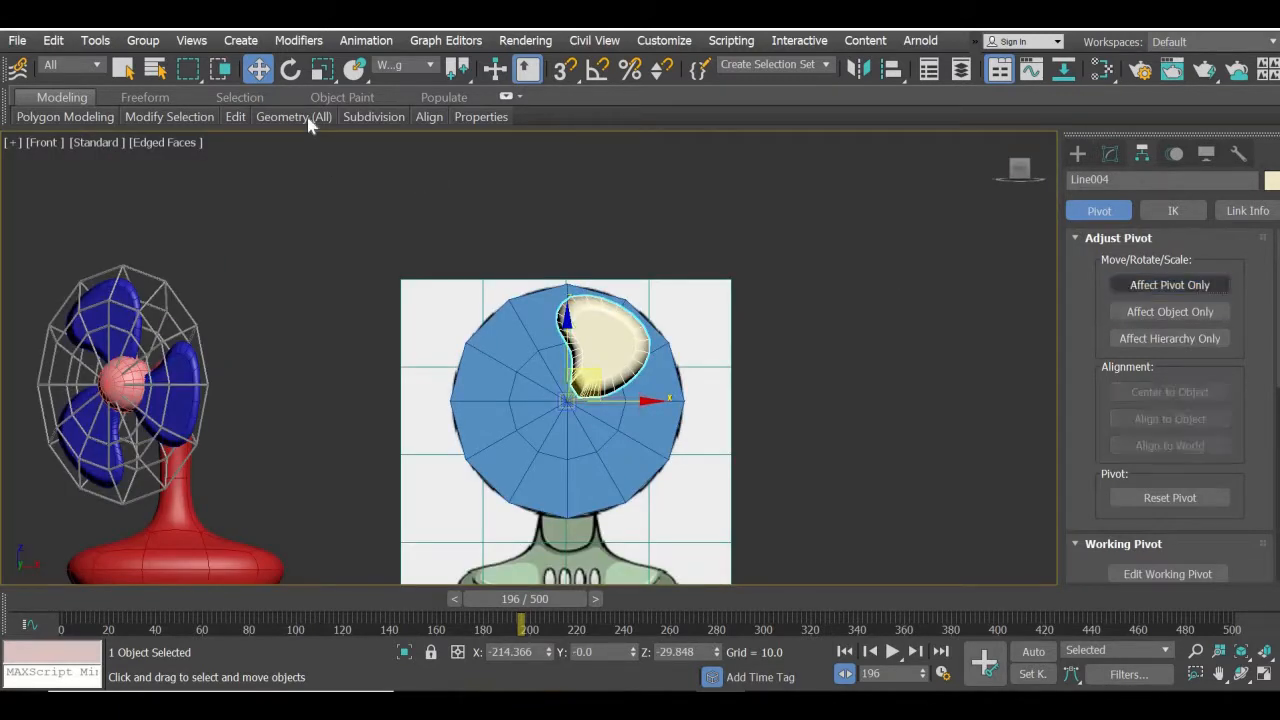
# - Try rotating the blade about its relocated pivot in the Front view
pyautogui.click(290, 68)
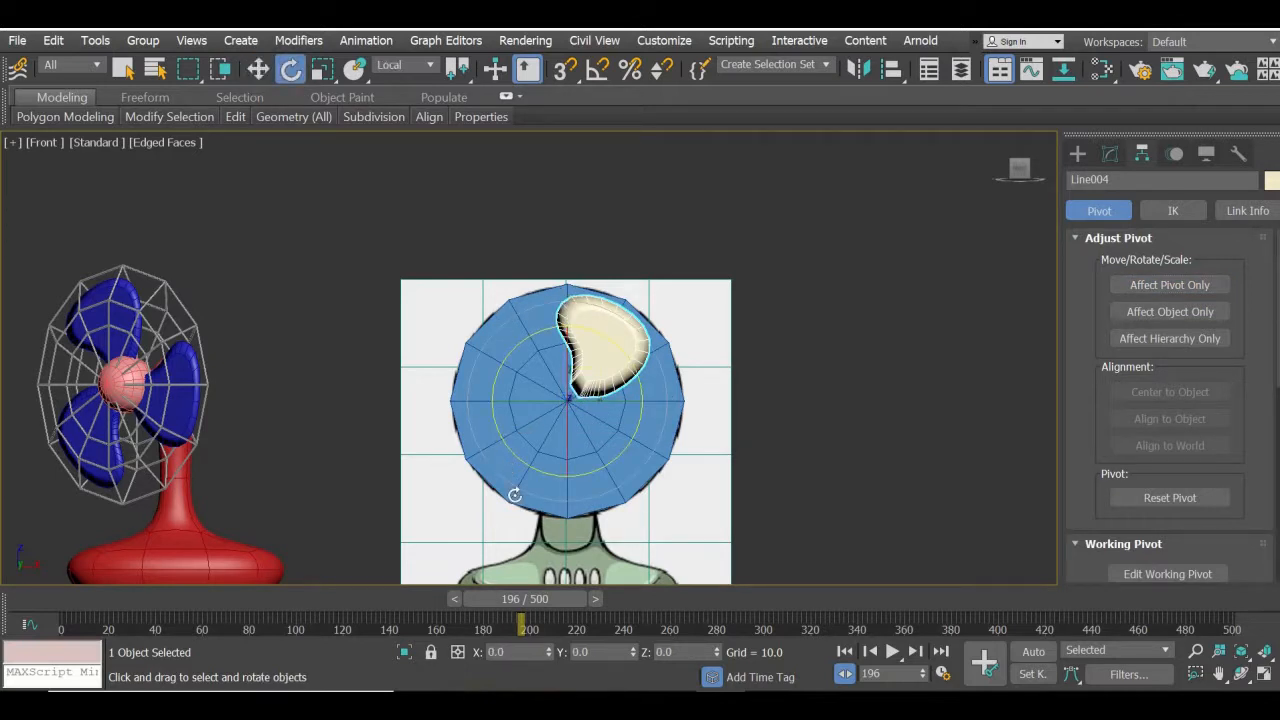
pyautogui.moveTo(514, 495); pyautogui.dragTo(716, 236)
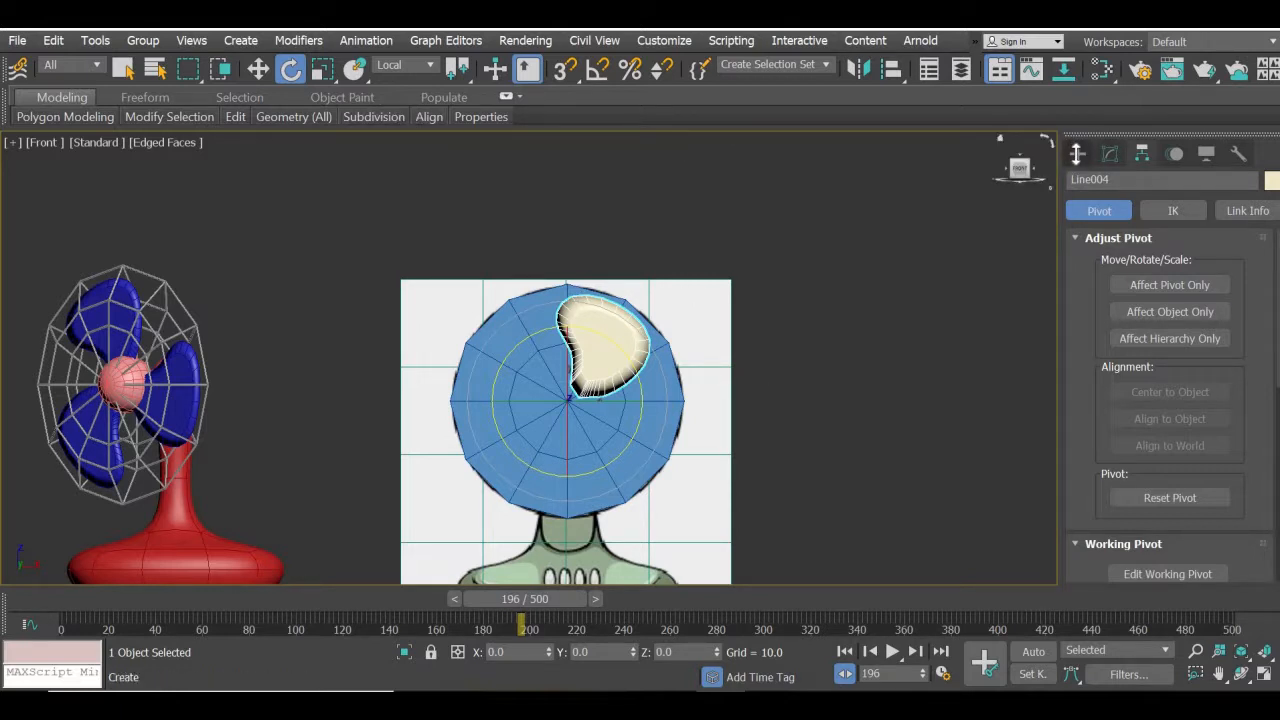
pyautogui.click(1077, 152)
# - Move the cylinder along X away from the blade to an empty area beside the fan reference image
pyautogui.click(606, 443)
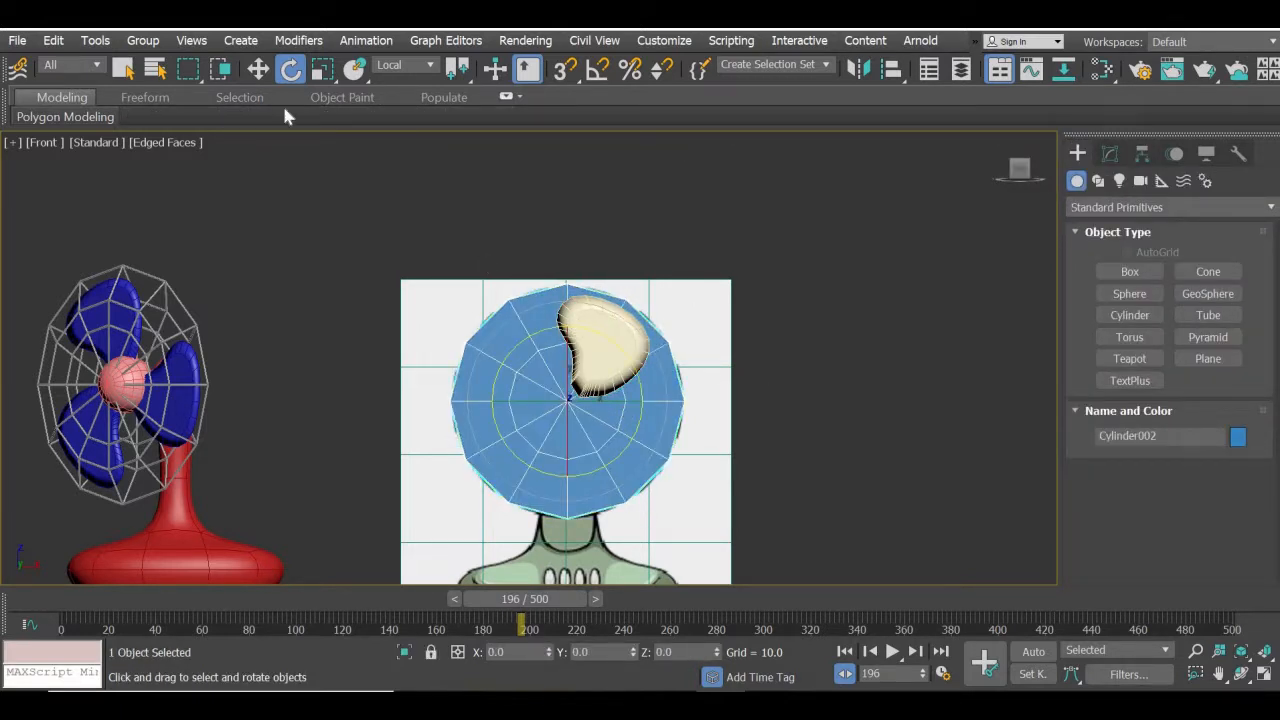
pyautogui.click(258, 68)
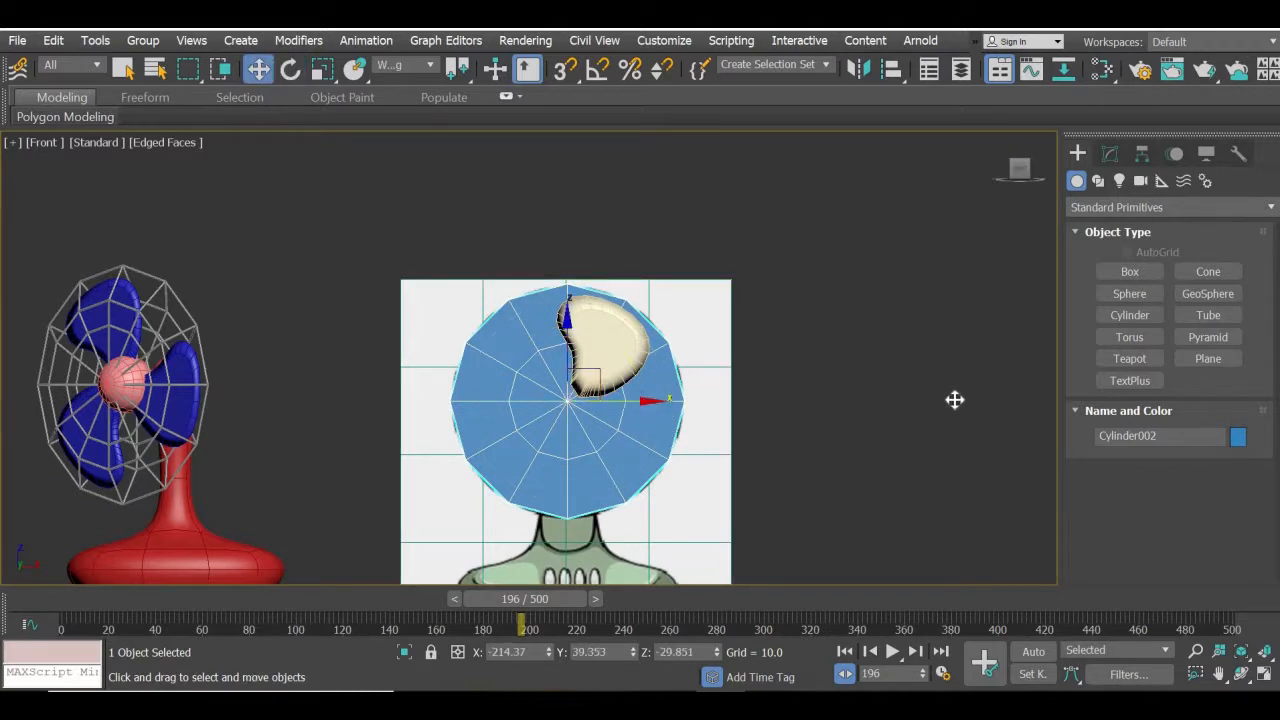
pyautogui.moveTo(955, 400); pyautogui.dragTo(993, 401)
# - Select the blade with the Rotate tool in the Front view and open the Rotate Transform Type-In for it
pyautogui.click(617, 347)
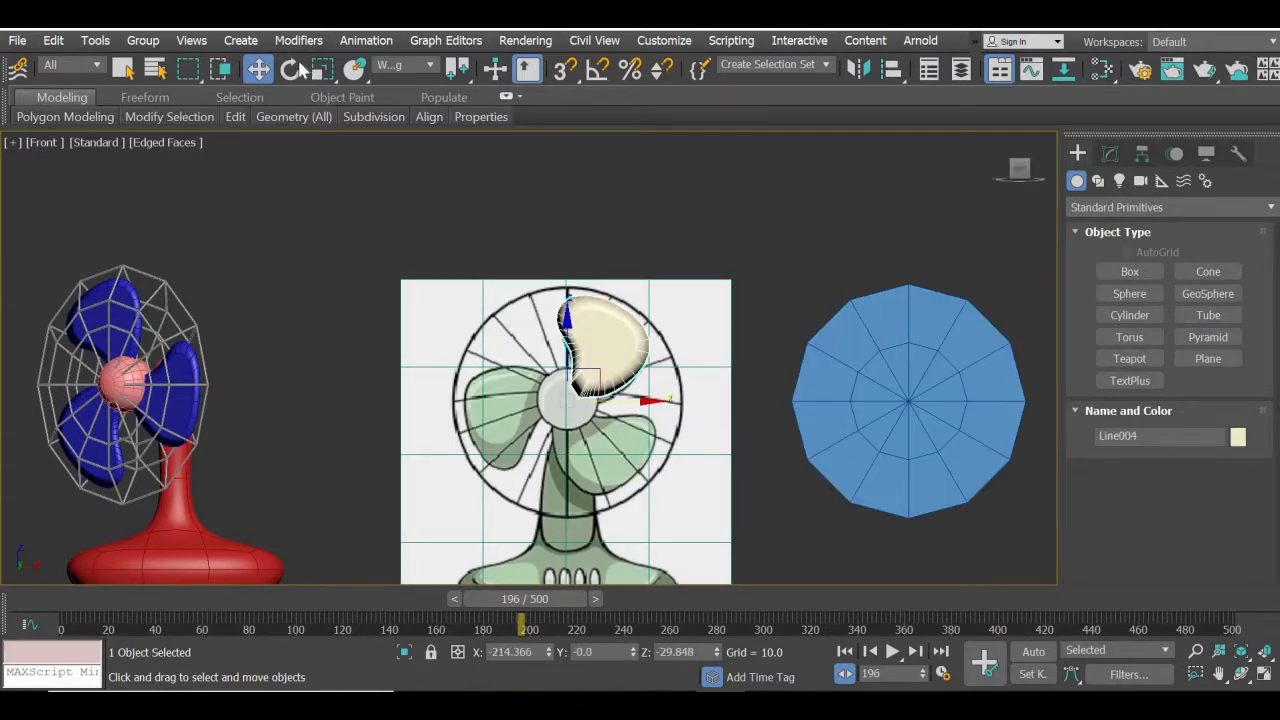
pyautogui.click(290, 68)
pyautogui.moveTo(600, 420); pyautogui.dragTo(554, 385, button='middle')
pyautogui.scroll(2, 556, 379)
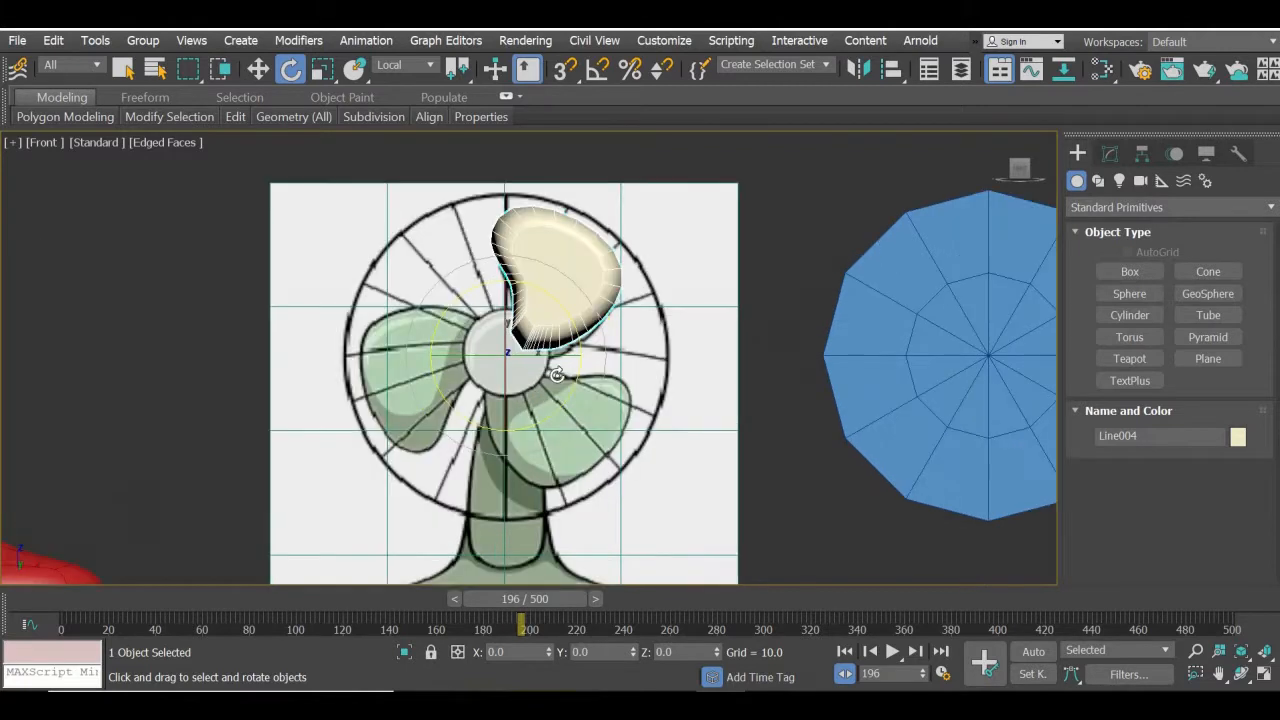
pyautogui.rightClick(290, 68)
pyautogui.moveTo(650, 323); pyautogui.dragTo(709, 321, button='middle')
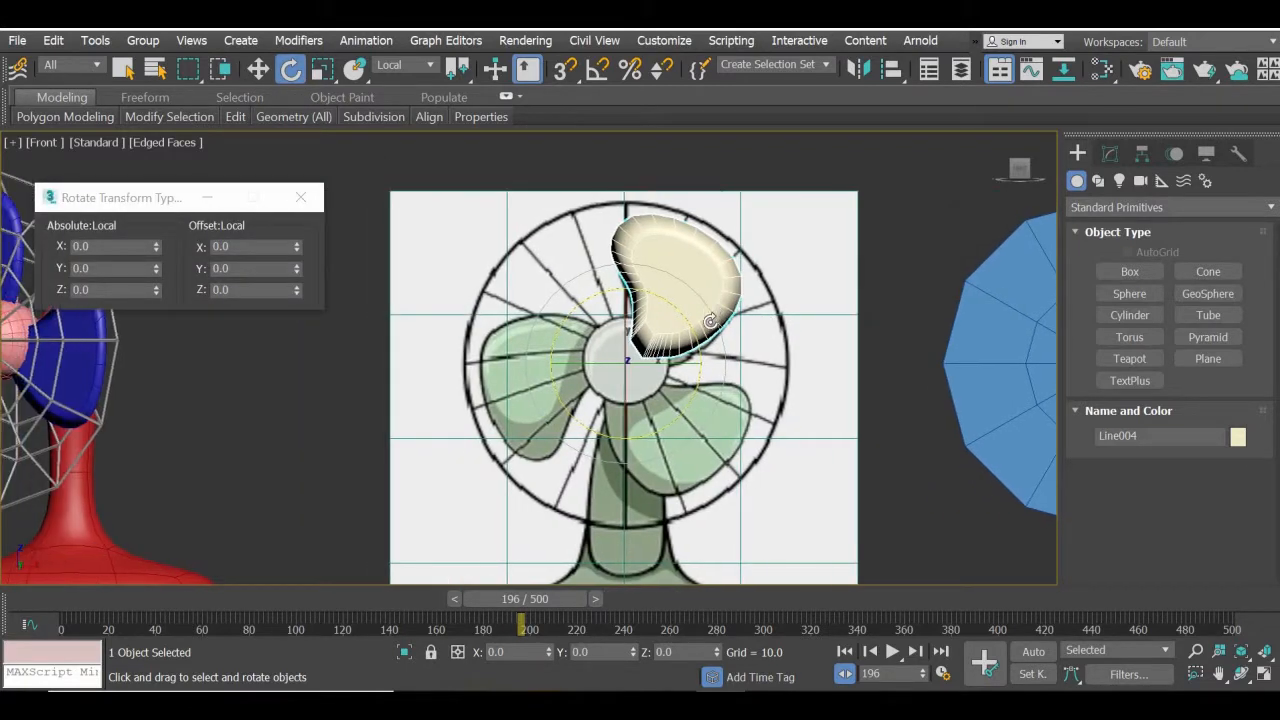
# - Try cloning the blade as a Copy rotated over the reference fan's left blade, and undo the clone
pyautogui.keyDown('shift'); pyautogui.moveTo(670, 282); pyautogui.dragTo(612, 176); pyautogui.keyUp('shift')
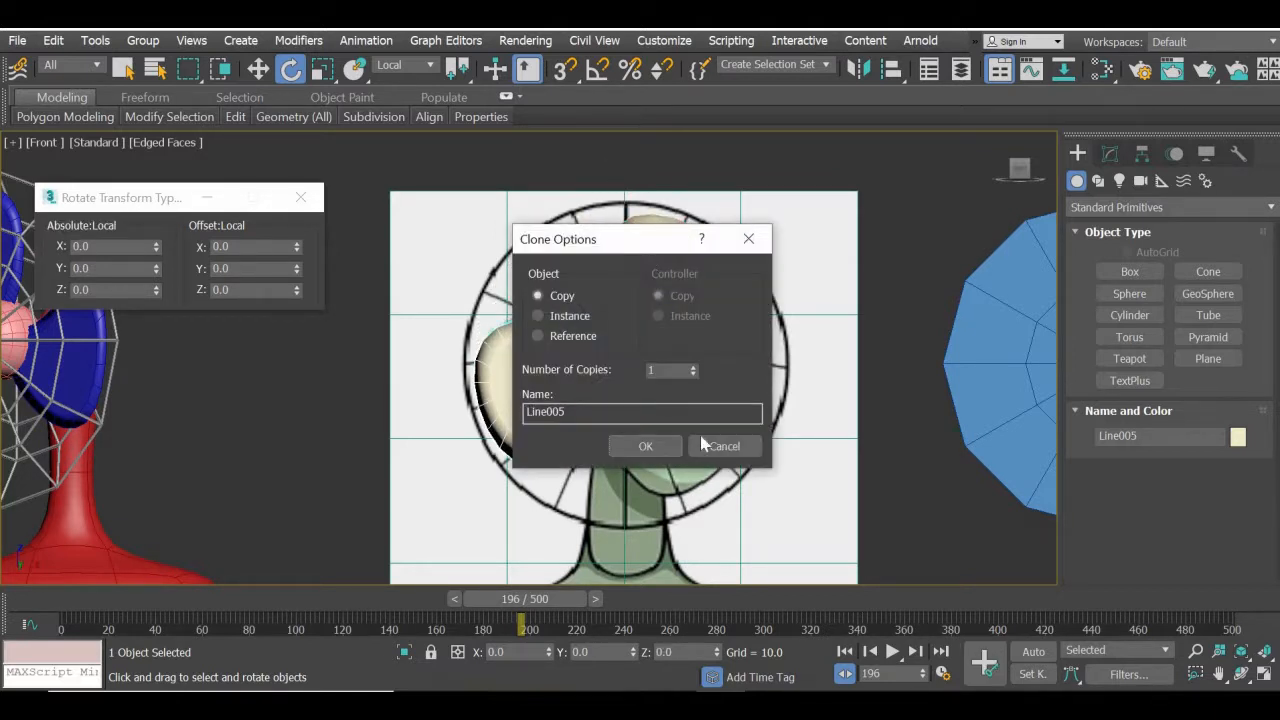
pyautogui.click(646, 446)
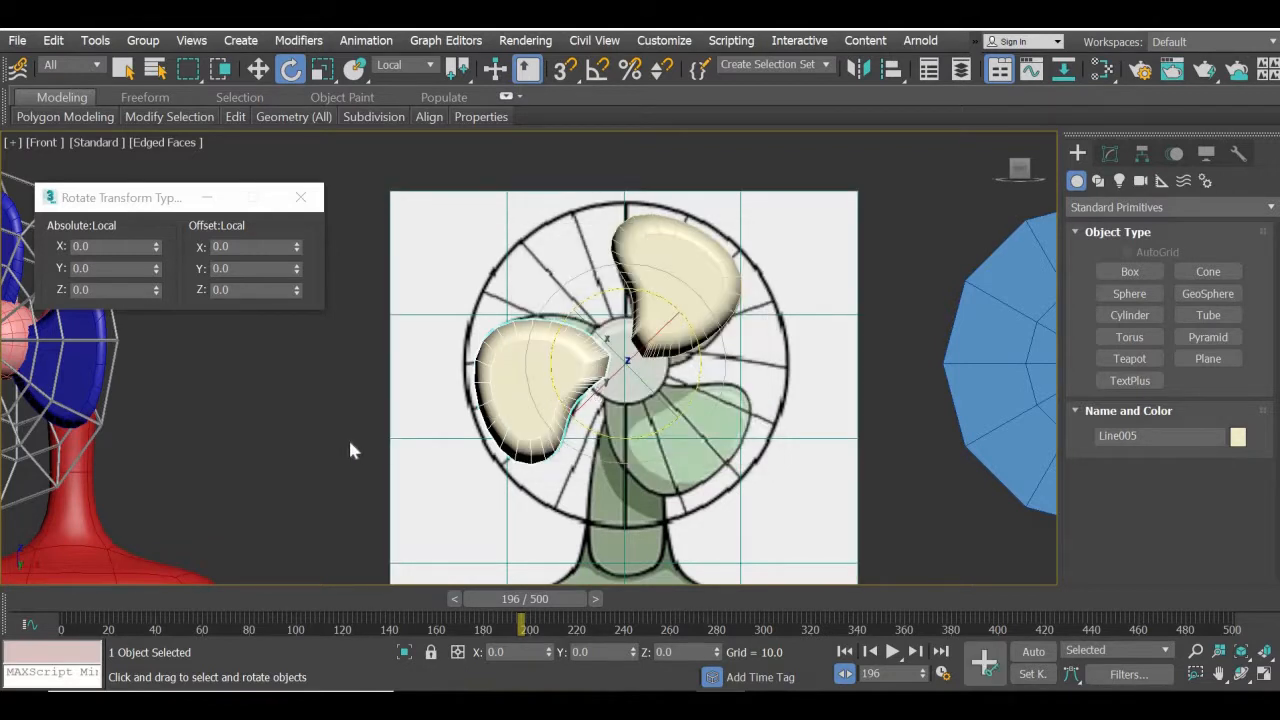
pyautogui.keyDown('ctrl'); pyautogui.click(533, 398); pyautogui.keyUp('ctrl')
pyautogui.keyDown('ctrl'); pyautogui.click(533, 398); pyautogui.keyUp('ctrl')
pyautogui.hotkey('ctrl', 'z')
pyautogui.hotkey('ctrl', 'z')
pyautogui.hotkey('ctrl', 'z')
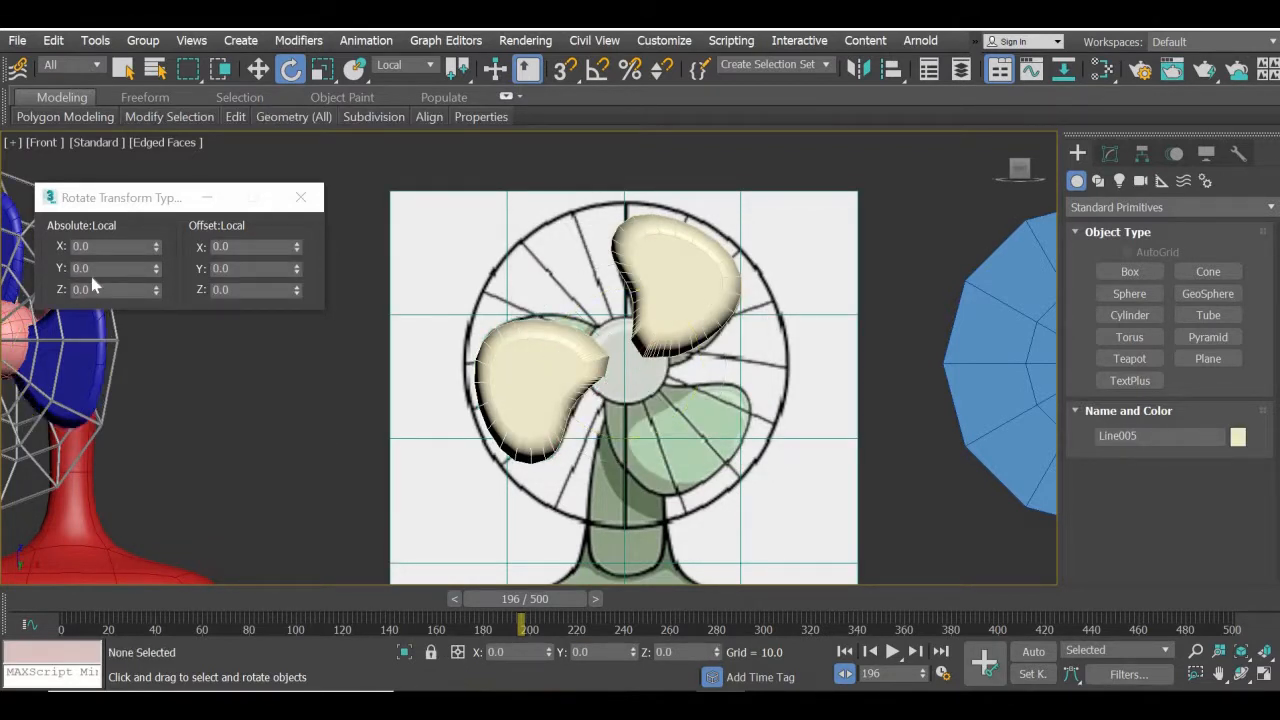
# - Set the rotation's reference coordinate system to World and try rotating a copy of the blade about the Y axis
pyautogui.click(402, 64)
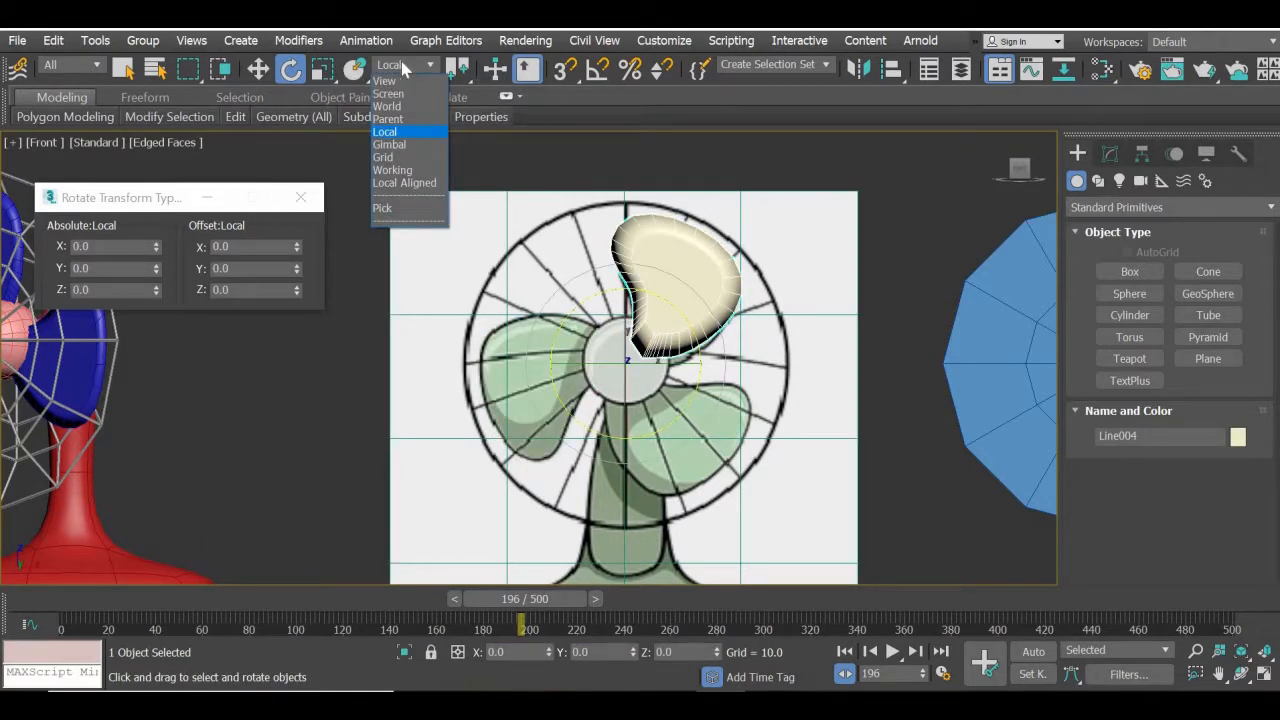
pyautogui.click(387, 106)
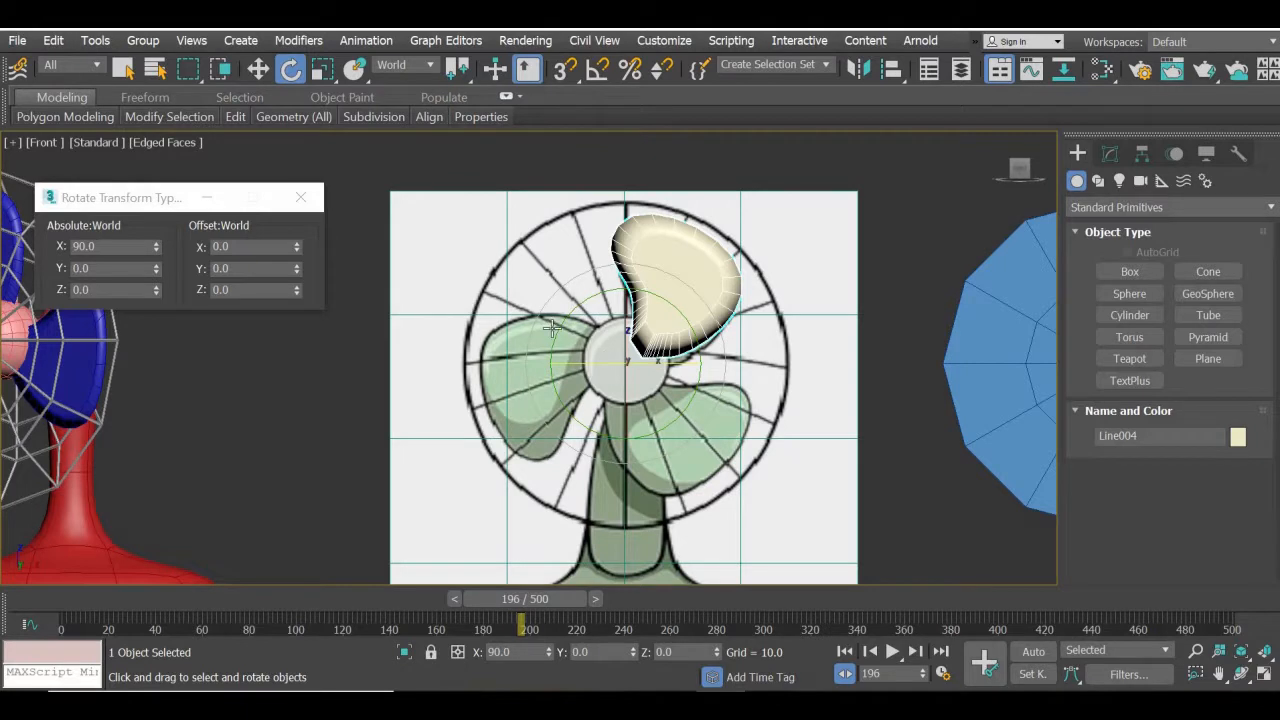
pyautogui.moveTo(552, 378)
pyautogui.keyDown('shift'); pyautogui.mouseDown()
pyautogui.moveTo(575, 574)
pyautogui.moveTo(578, 561)
pyautogui.mouseUp(); pyautogui.keyUp('shift')
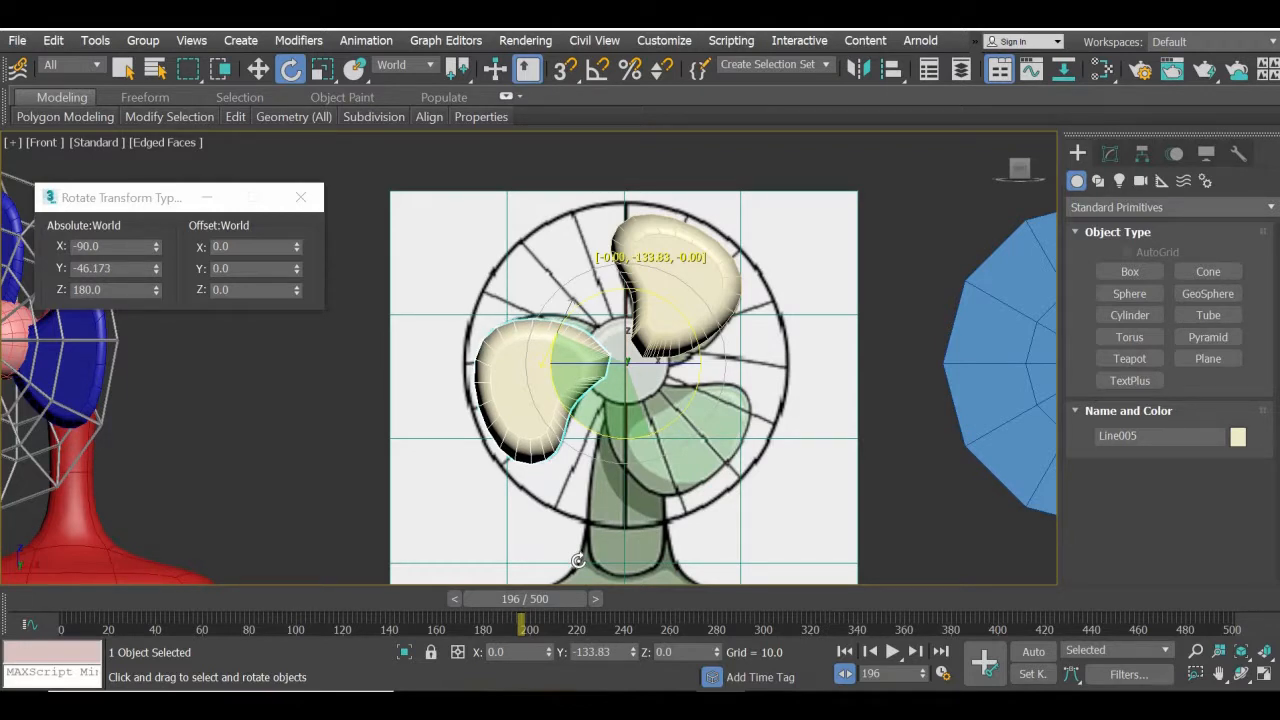
pyautogui.moveTo(578, 548)
pyautogui.keyDown('shift'); pyautogui.mouseDown()
pyautogui.moveTo(690, 587)
pyautogui.moveTo(783, 586)
pyautogui.moveTo(700, 450)
pyautogui.moveTo(611, 356)
pyautogui.mouseUp(); pyautogui.keyUp('shift')
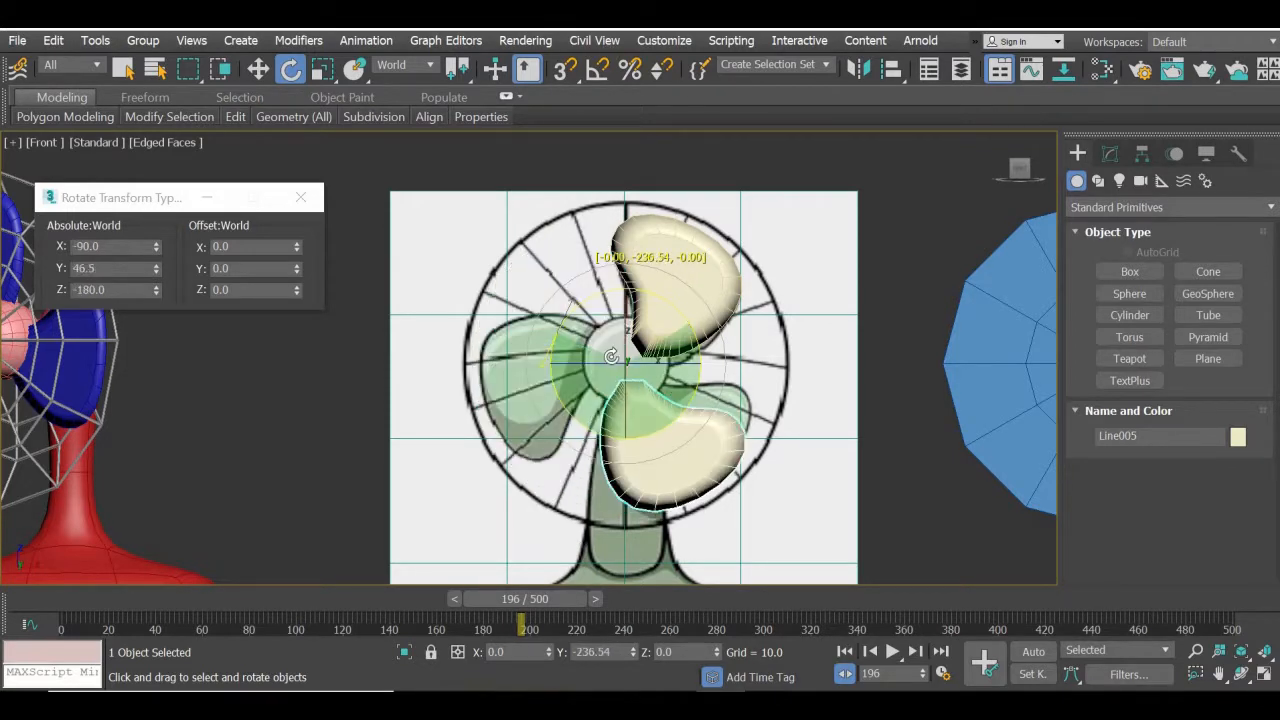
pyautogui.rightClick(611, 356)
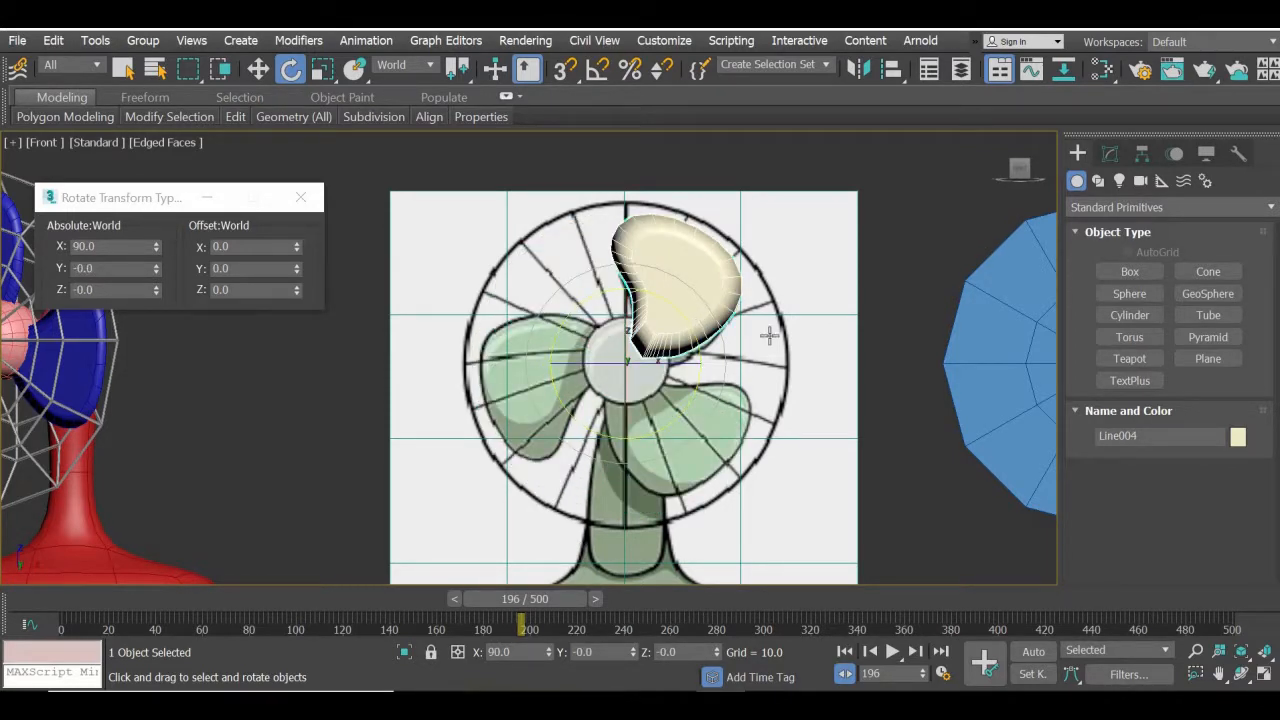
# - Clone the blade as a Copy rotated onto the reference fan's left blade and set the copy's absolute Y rotation to -45
pyautogui.moveTo(670, 276)
pyautogui.keyDown('shift'); pyautogui.mouseDown()
pyautogui.moveTo(692, 340)
pyautogui.moveTo(614, 176)
pyautogui.mouseUp(); pyautogui.keyUp('shift')
pyautogui.keyDown('shift'); pyautogui.moveTo(595, 128); pyautogui.dragTo(566, 28); pyautogui.keyUp('shift')
pyautogui.click(667, 313)
pyautogui.keyDown('shift'); pyautogui.moveTo(652, 228); pyautogui.dragTo(615, 150); pyautogui.keyUp('shift')
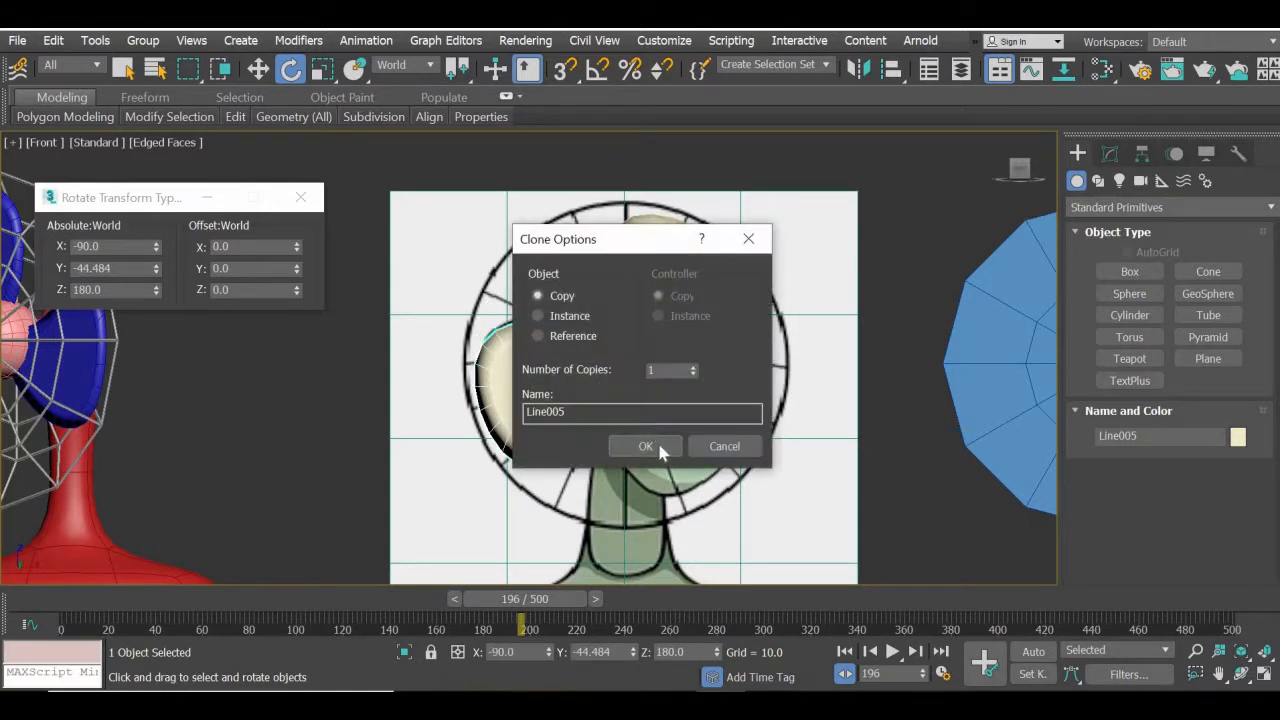
pyautogui.click(651, 441)
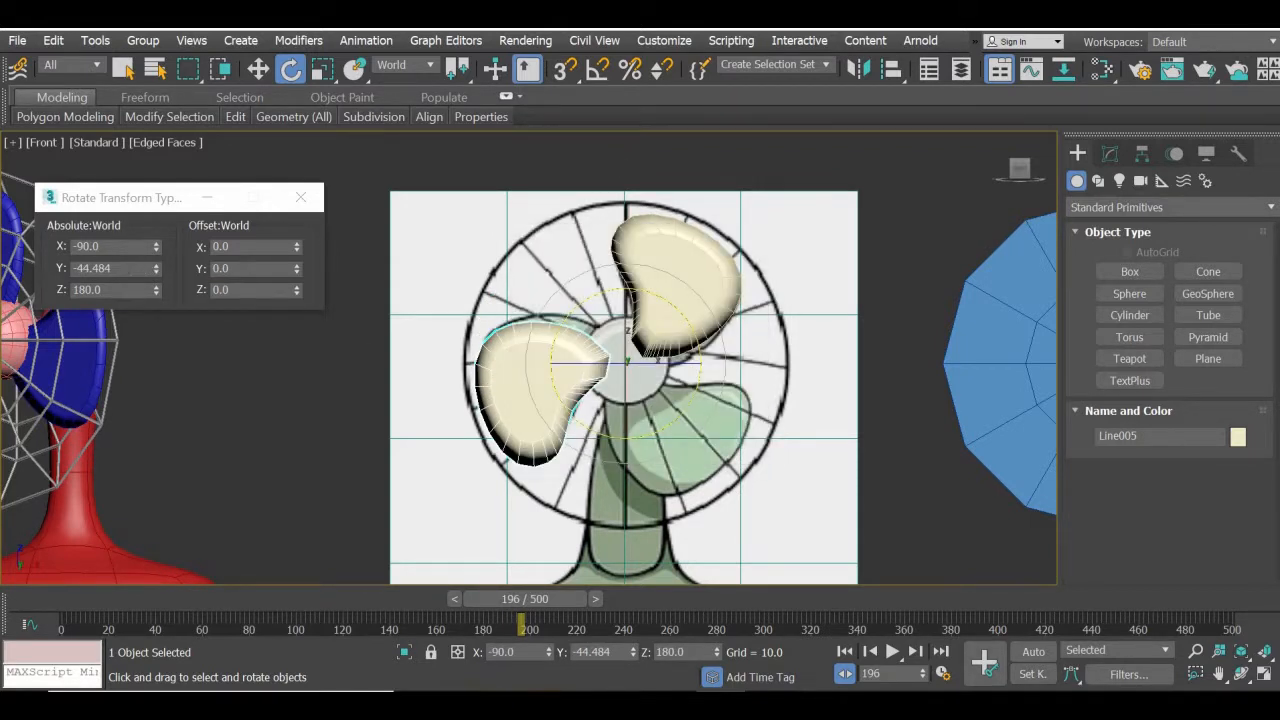
pyautogui.doubleClick(110, 268)
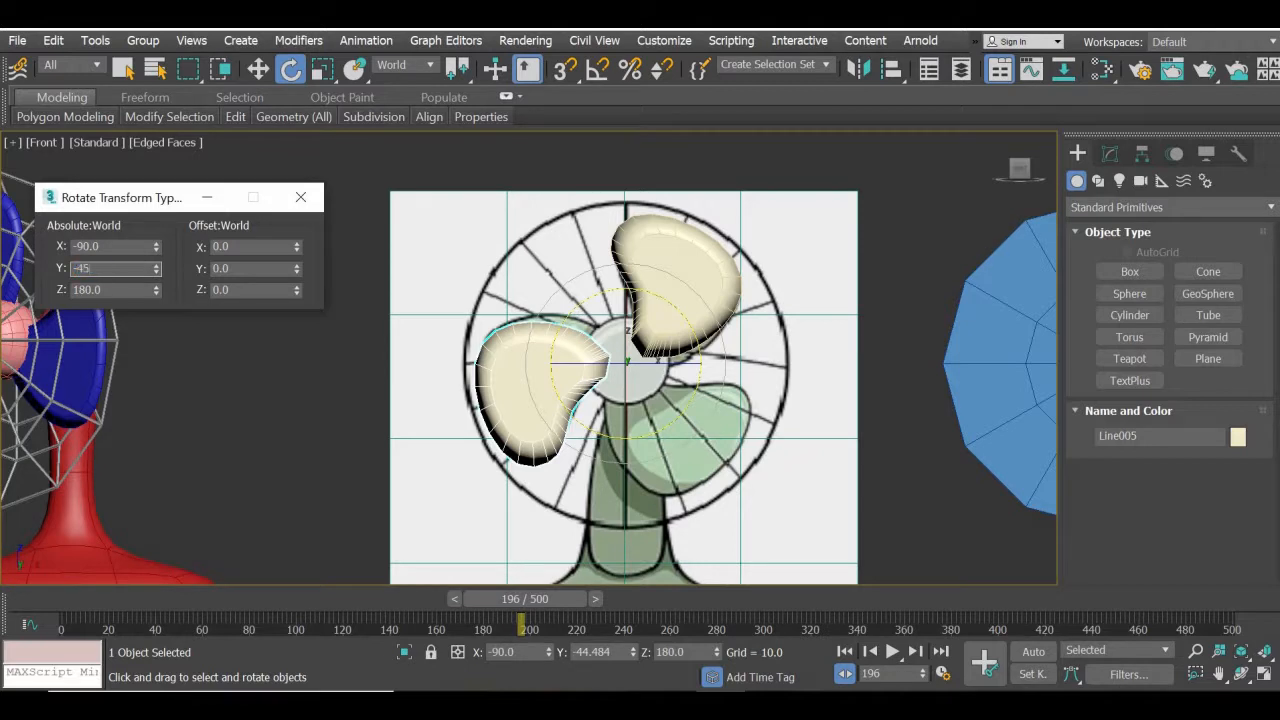
pyautogui.press('Return')
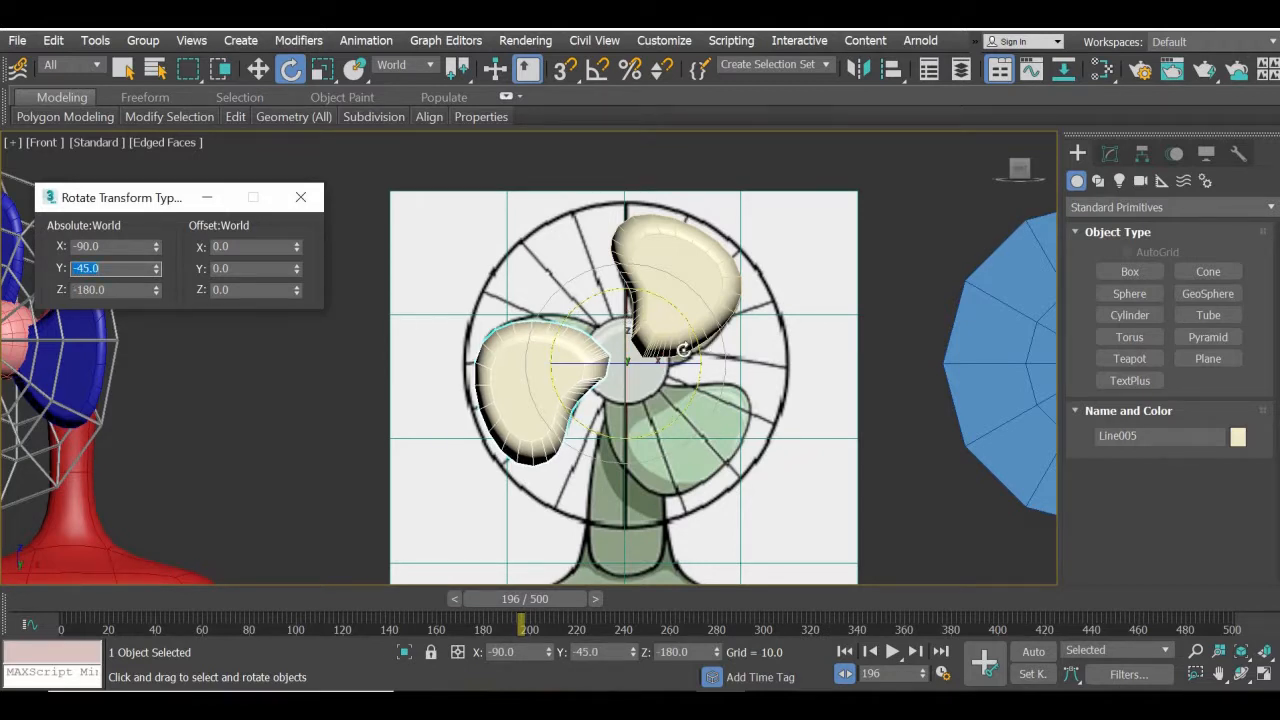
# - Clone a third blade rotated onto the reference's lower-right blade, set its absolute Y rotation to 75, and close the rotation entry dialog
pyautogui.moveTo(677, 296)
pyautogui.mouseDown()
pyautogui.moveTo(650, 230)
pyautogui.moveTo(609, 180)
pyautogui.moveTo(612, 191)
pyautogui.mouseUp()
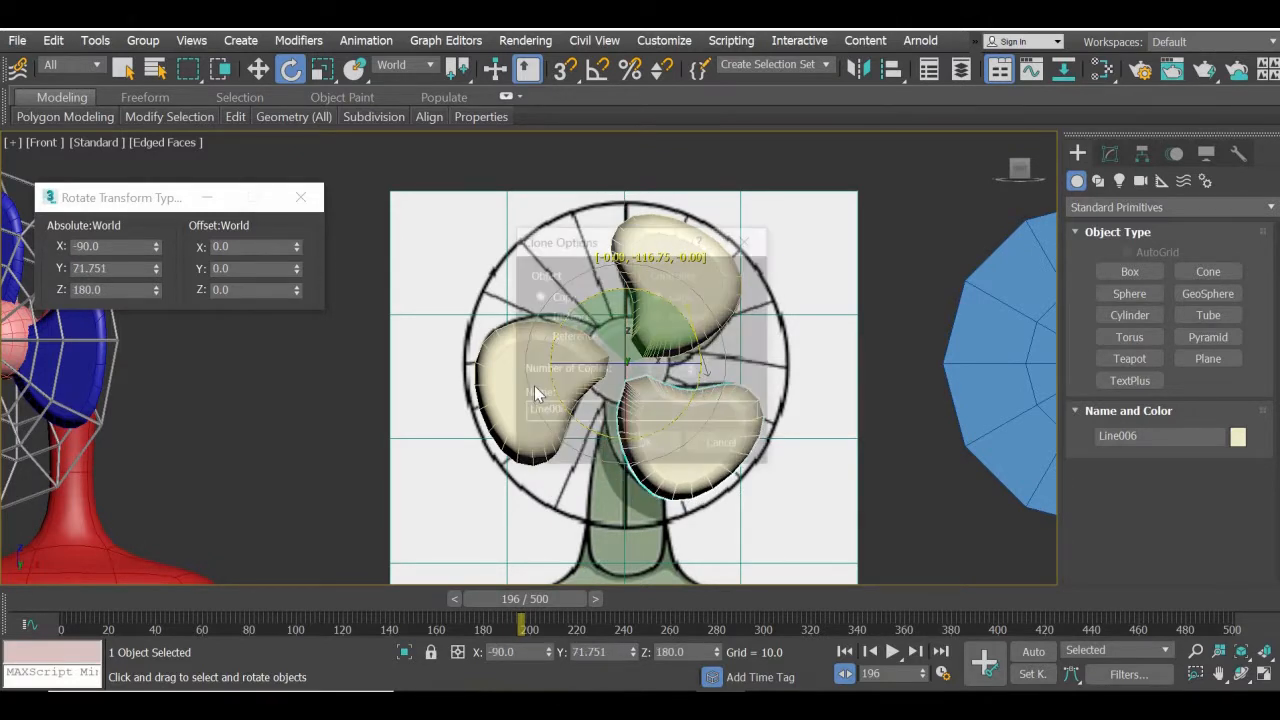
pyautogui.press('Return')
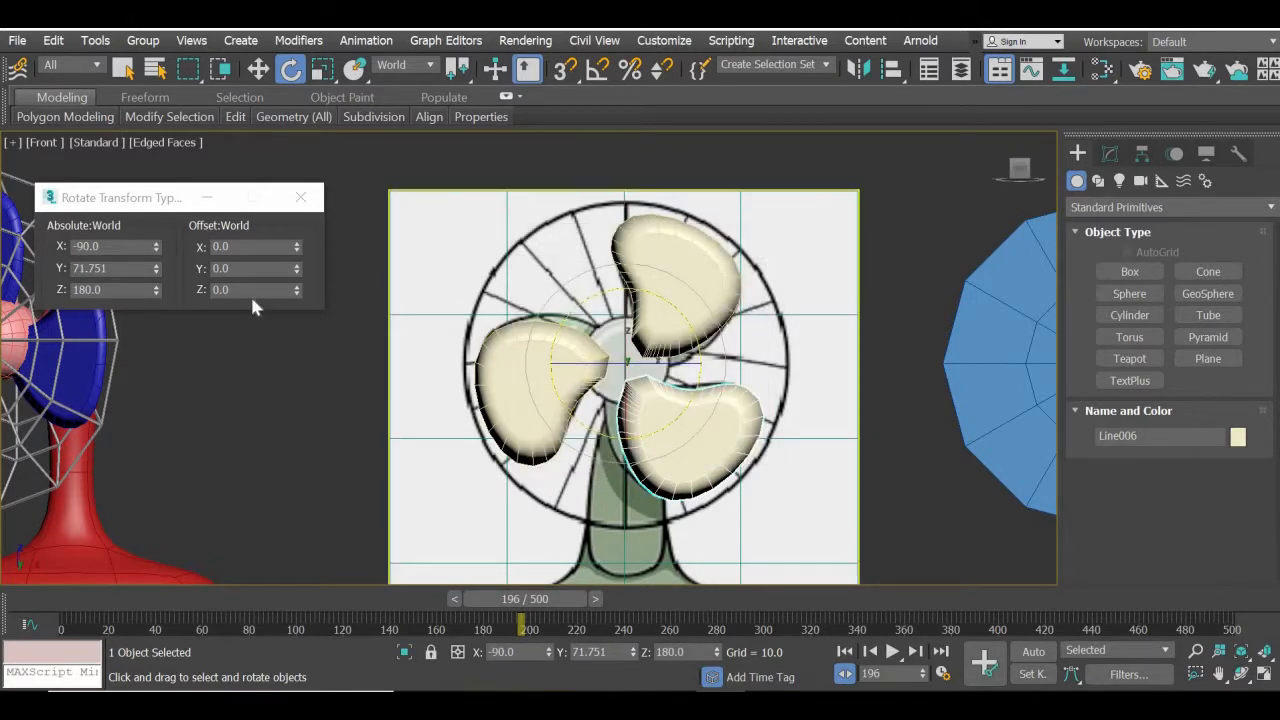
pyautogui.moveTo(128, 269); pyautogui.dragTo(3, 267)
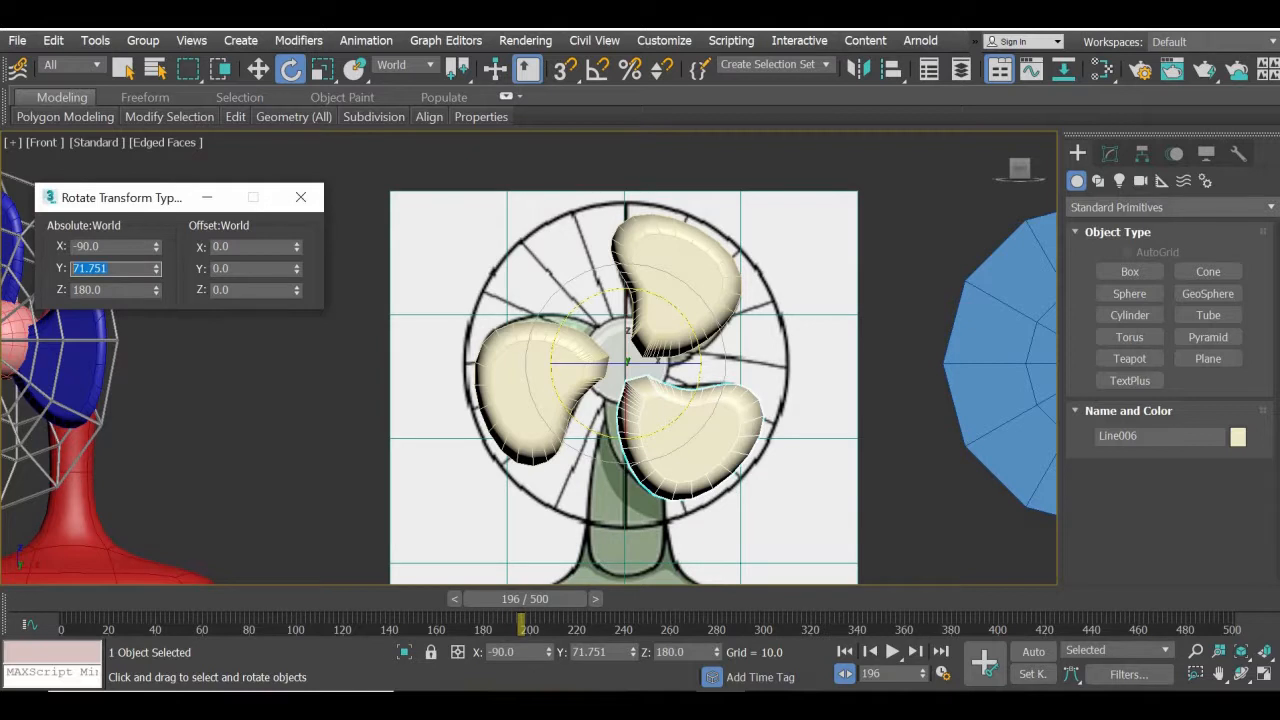
pyautogui.press('Return')
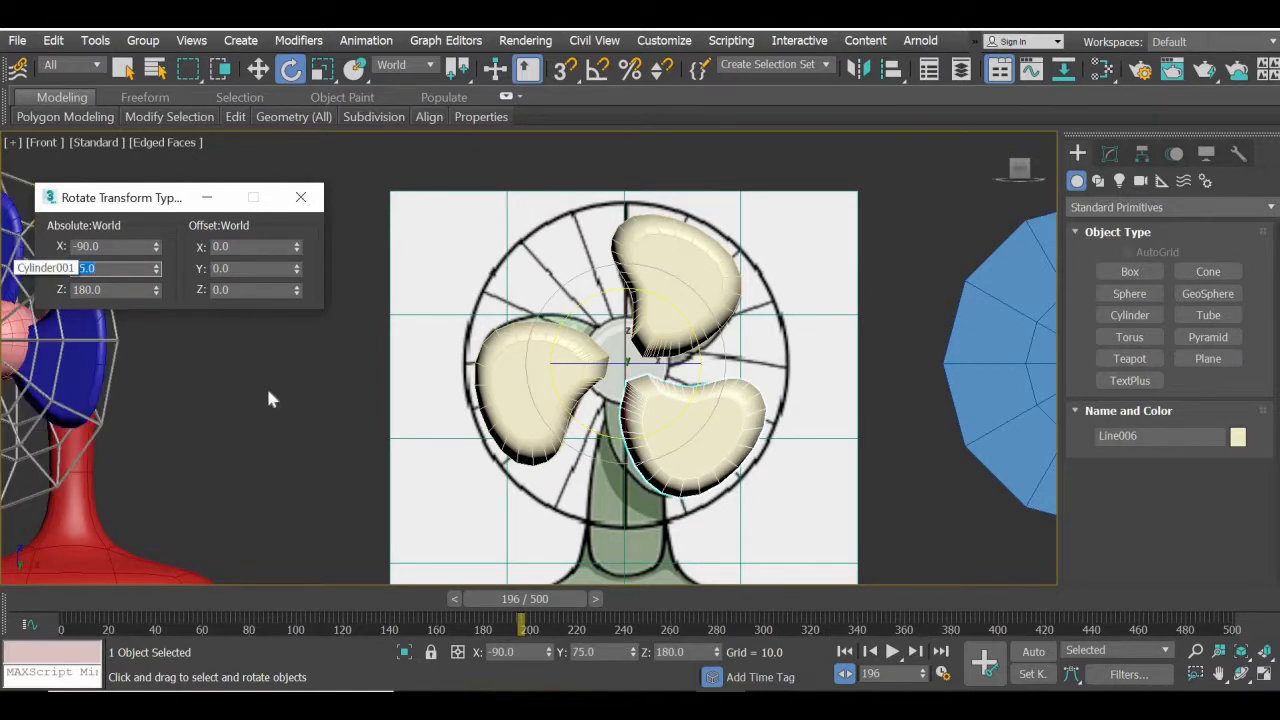
pyautogui.click(300, 197)
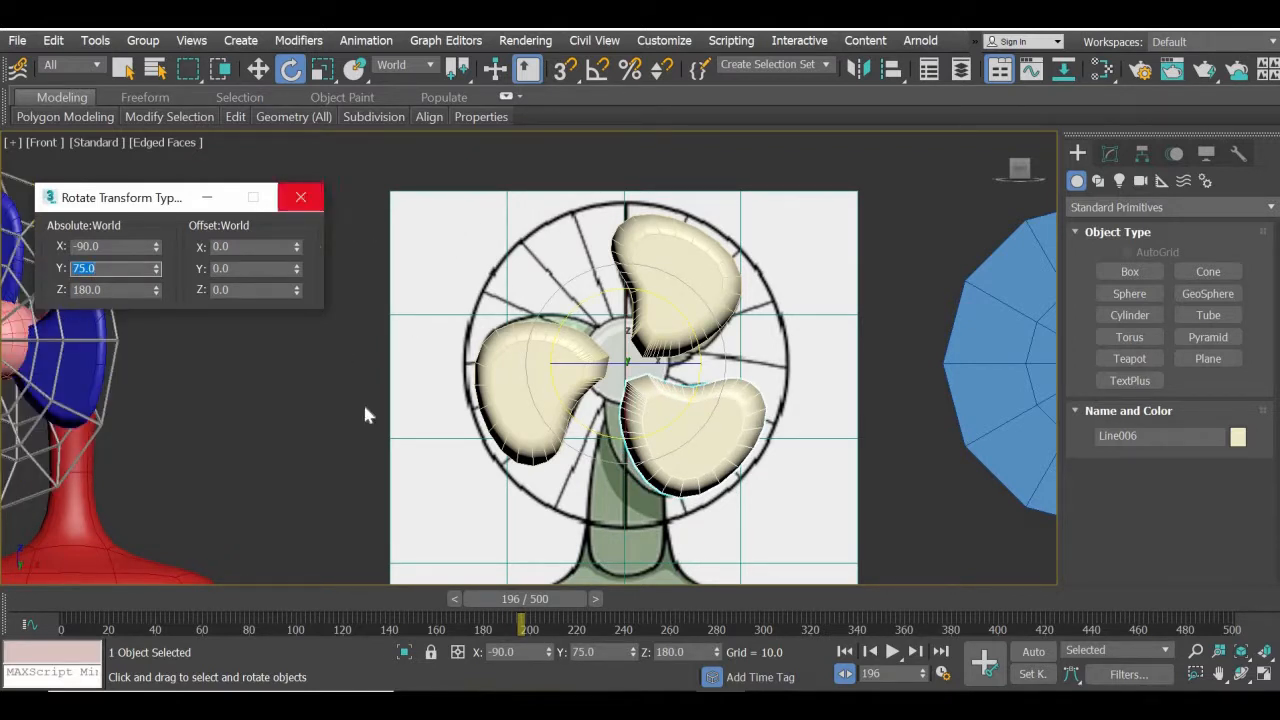
pyautogui.click(951, 524)
# - Attach the left and lower-right blades to the upper blade's Edit Poly so all three form one object
pyautogui.moveTo(794, 482); pyautogui.dragTo(682, 449, button='middle')
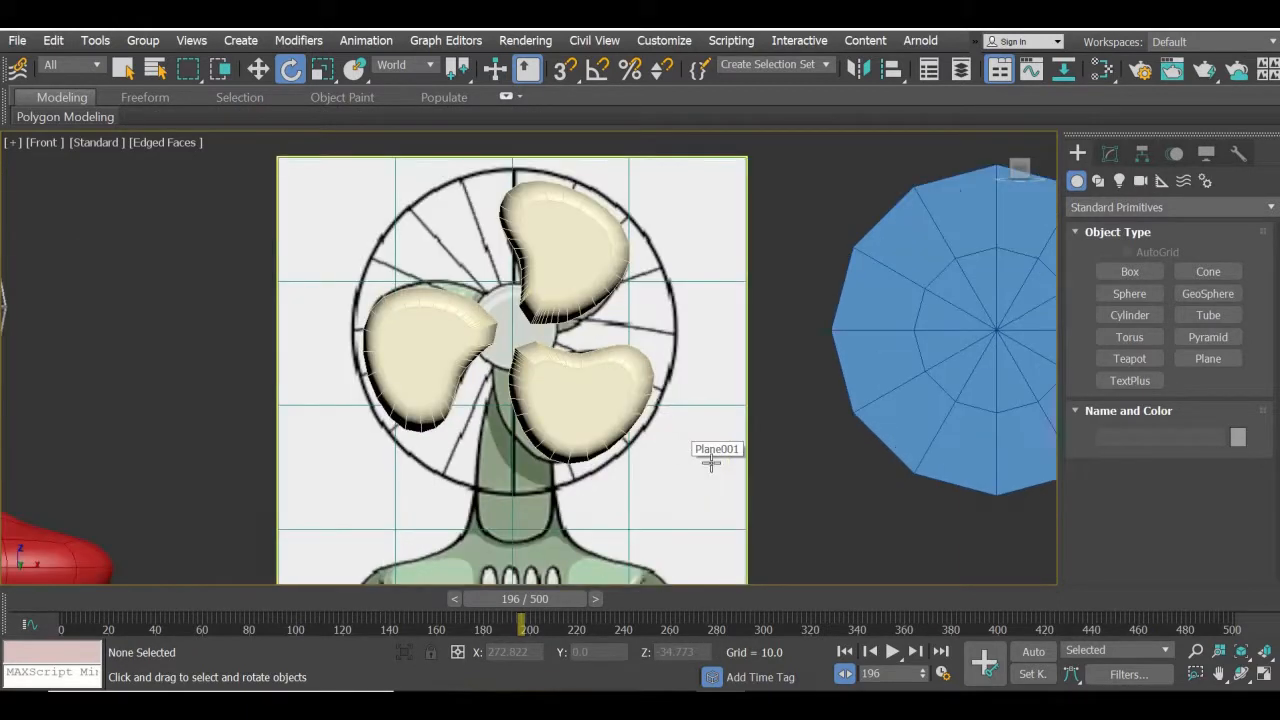
pyautogui.click(258, 68)
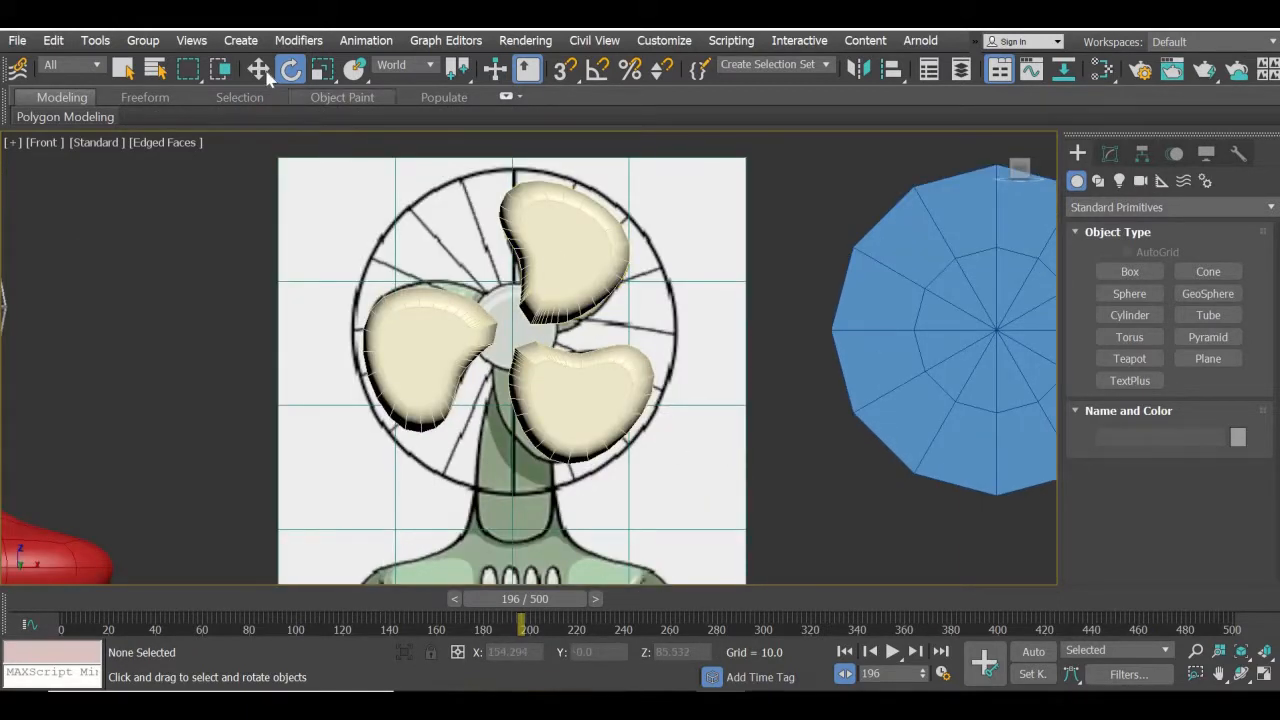
pyautogui.click(598, 262)
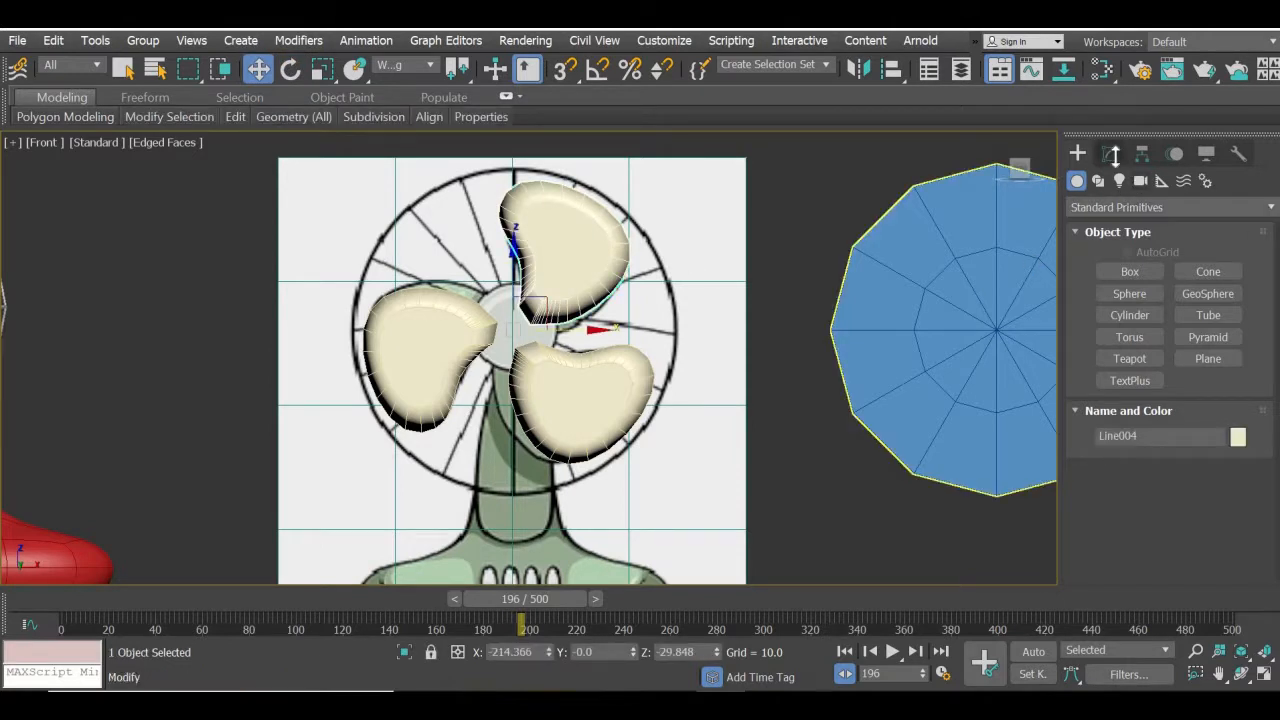
pyautogui.click(1110, 153)
pyautogui.moveTo(1093, 522); pyautogui.dragTo(1100, 1)
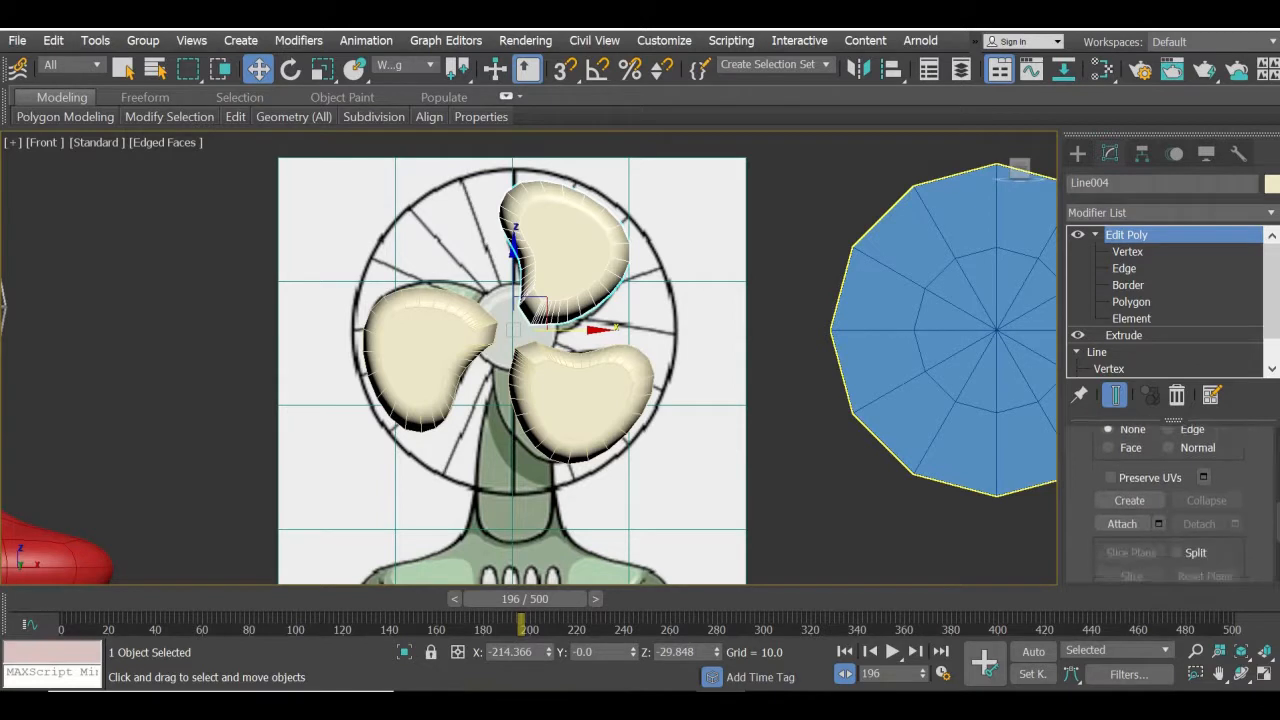
pyautogui.click(1118, 524)
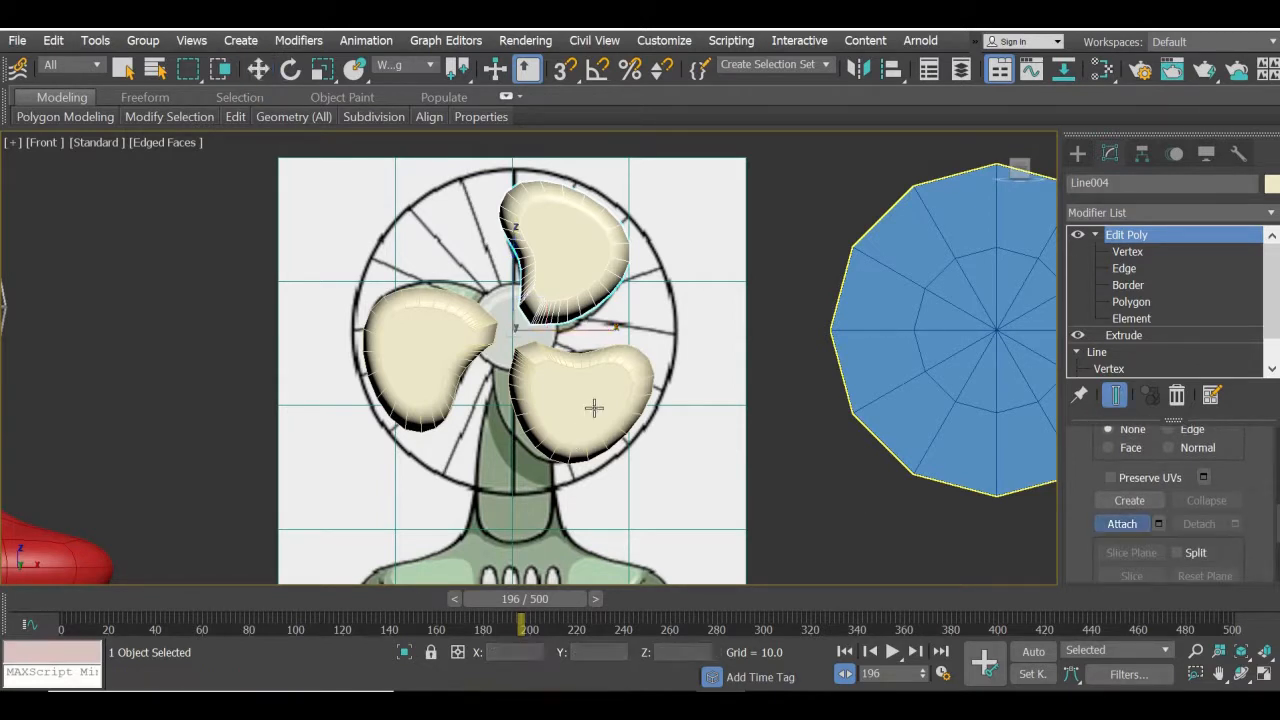
pyautogui.click(443, 345)
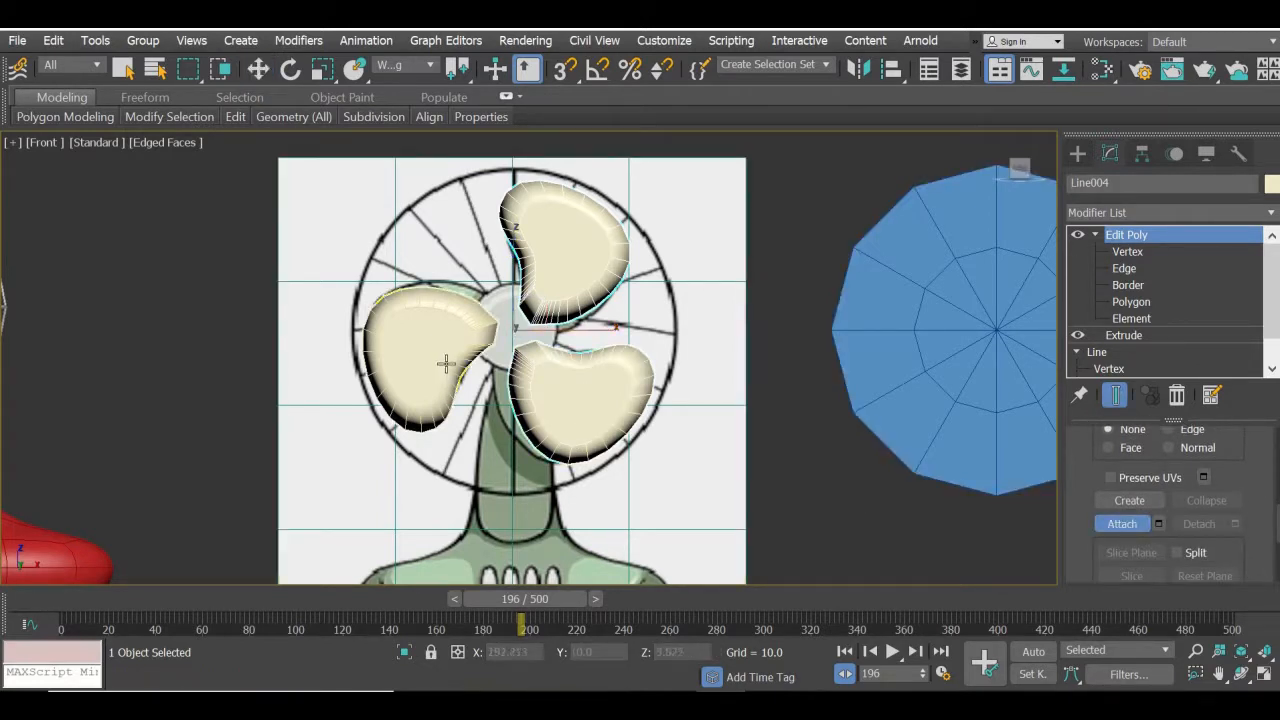
pyautogui.click(1077, 153)
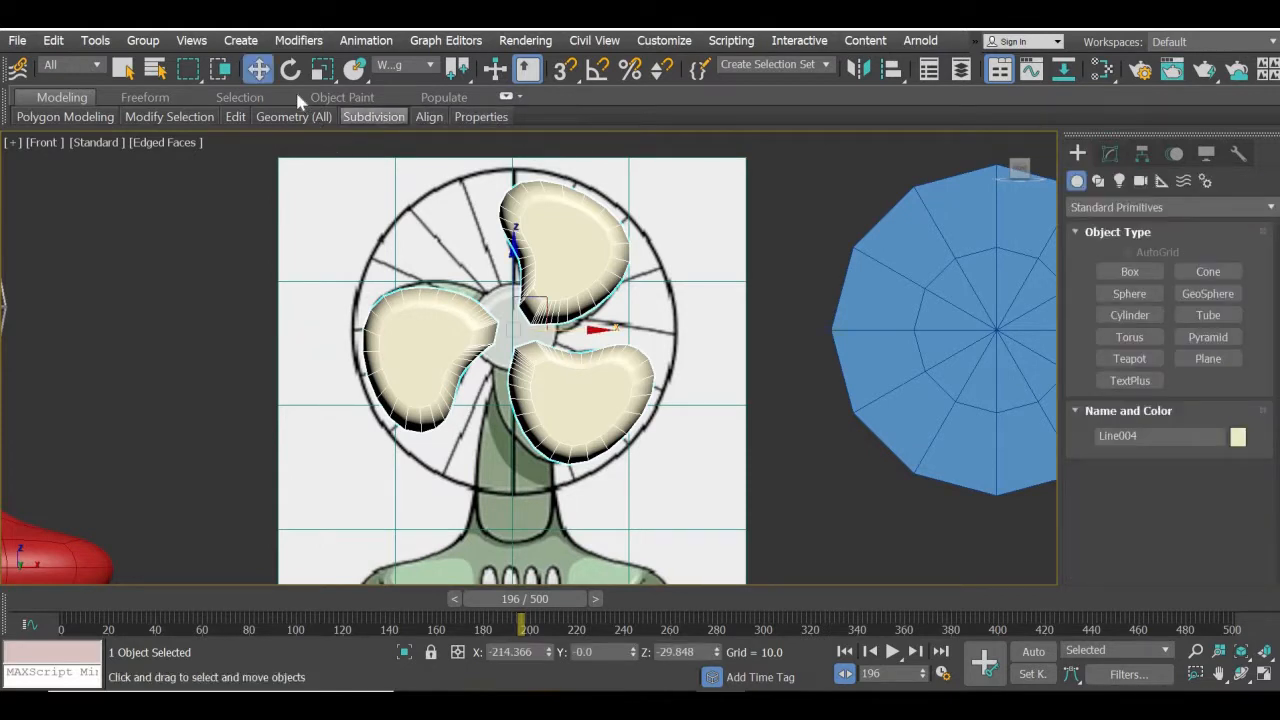
# - Try rotating the attached three-blade object around the hub in the Front view, and undo the test rotations
pyautogui.press('e')
pyautogui.scroll(6, 570, 358)
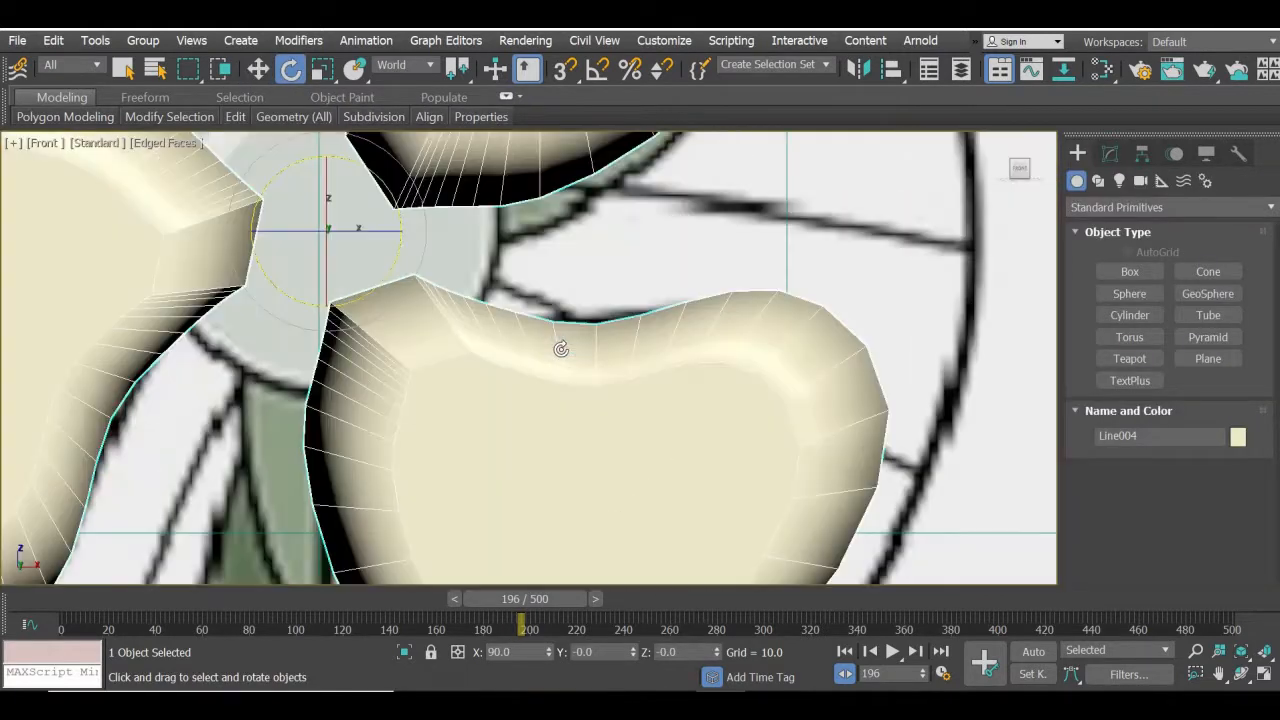
pyautogui.scroll(-6, 561, 349)
pyautogui.moveTo(541, 266); pyautogui.dragTo(586, 349)
pyautogui.hotkey('ctrl', 'z')
pyautogui.hotkey('ctrl', 'z')
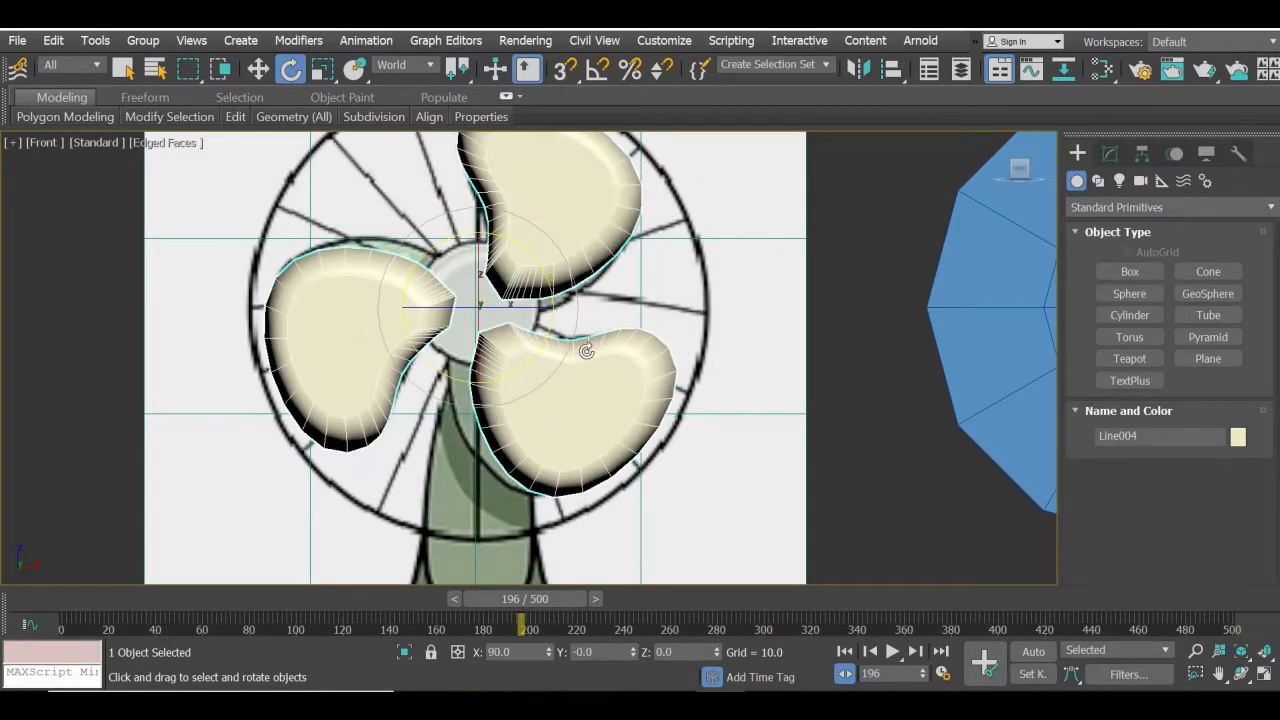
pyautogui.scroll(-4, 586, 350)
pyautogui.moveTo(587, 172); pyautogui.dragTo(560, 180)
pyautogui.hotkey('ctrl', 'z')
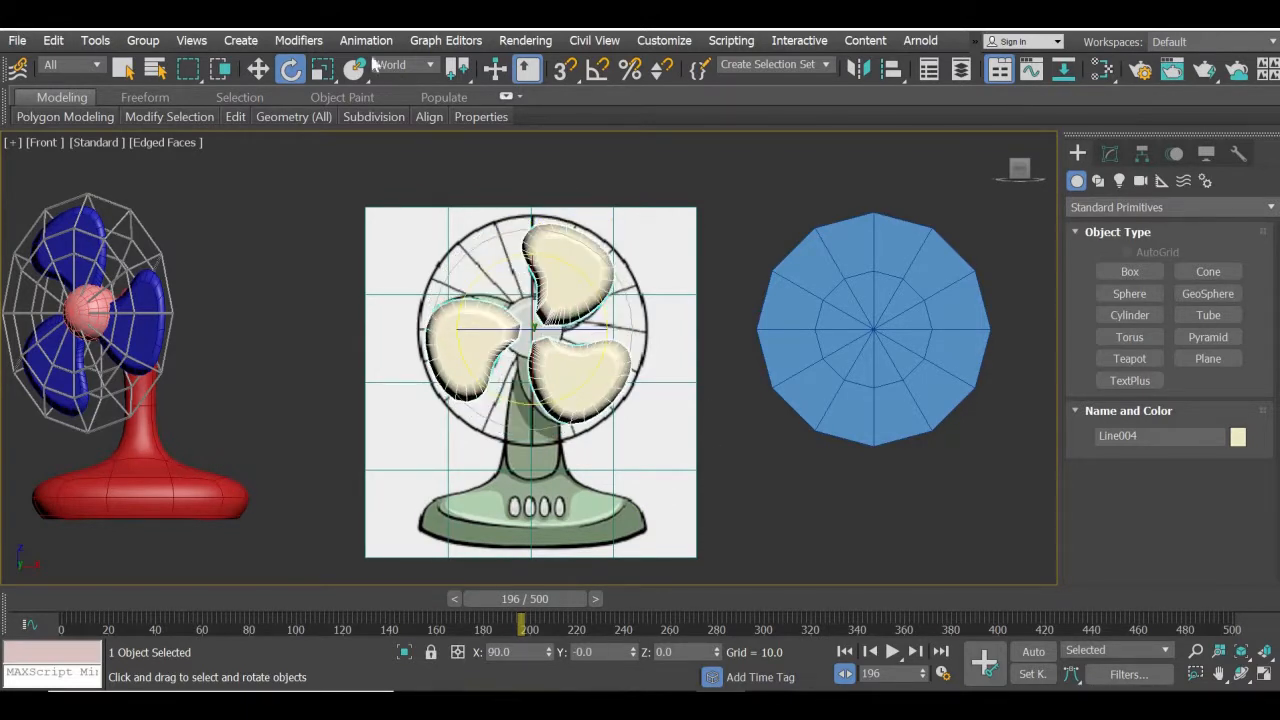
# - Move the blue cylinder along X back onto the reference fan's cage, centred on the blades
pyautogui.click(258, 68)
pyautogui.click(915, 350)
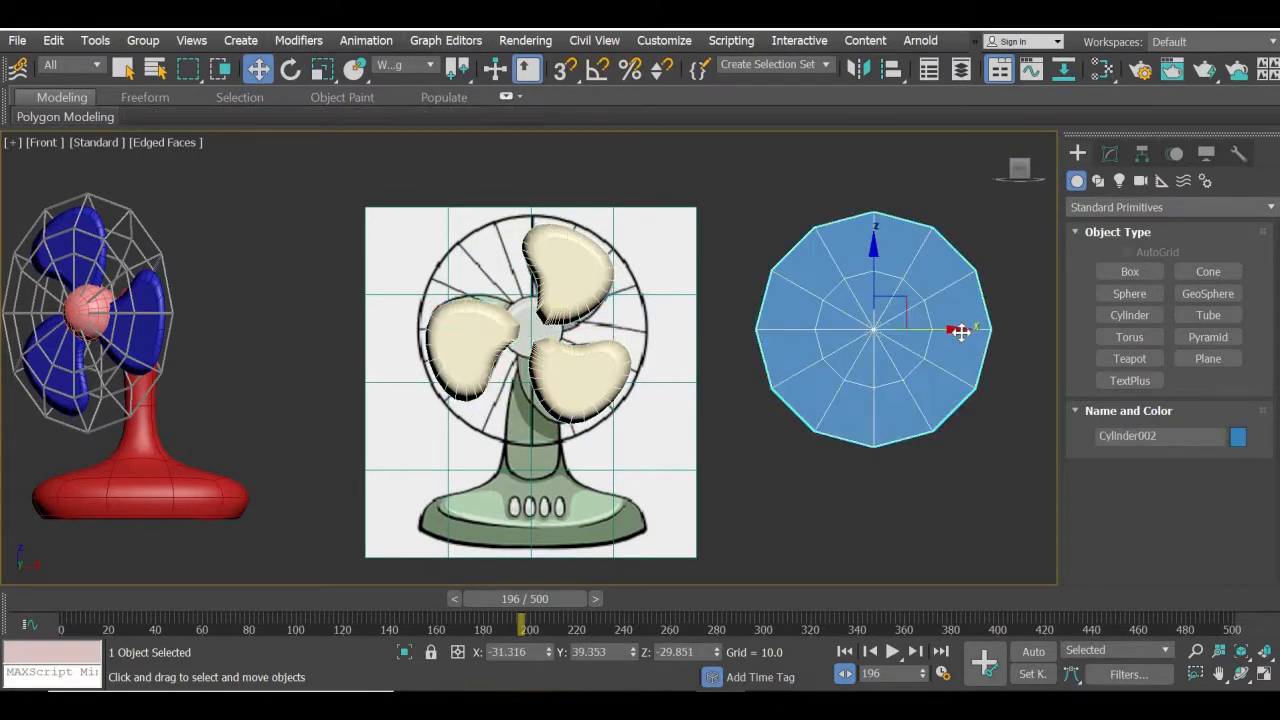
pyautogui.moveTo(958, 329); pyautogui.dragTo(626, 332)
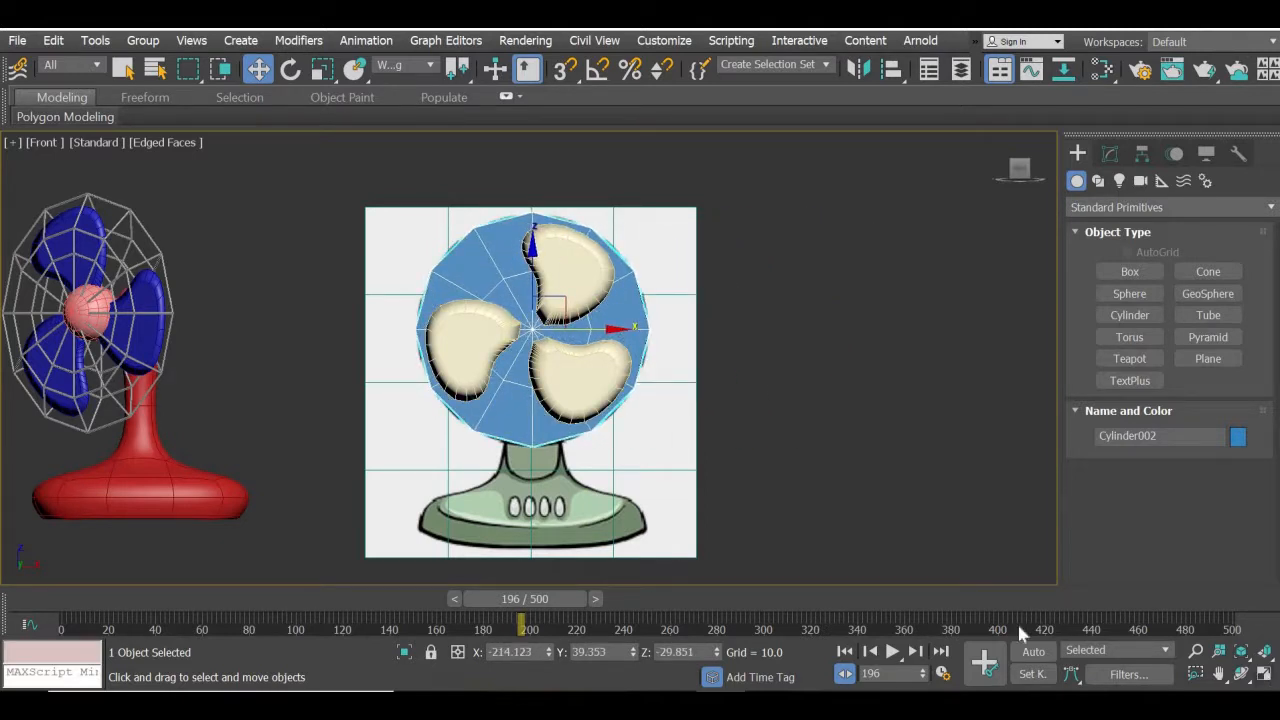
# - Switch to the four-viewport layout and examine the blue cylinder's shape and segment parameters in the perspective view
pyautogui.hotkey('alt', 'w')
pyautogui.click(898, 525)
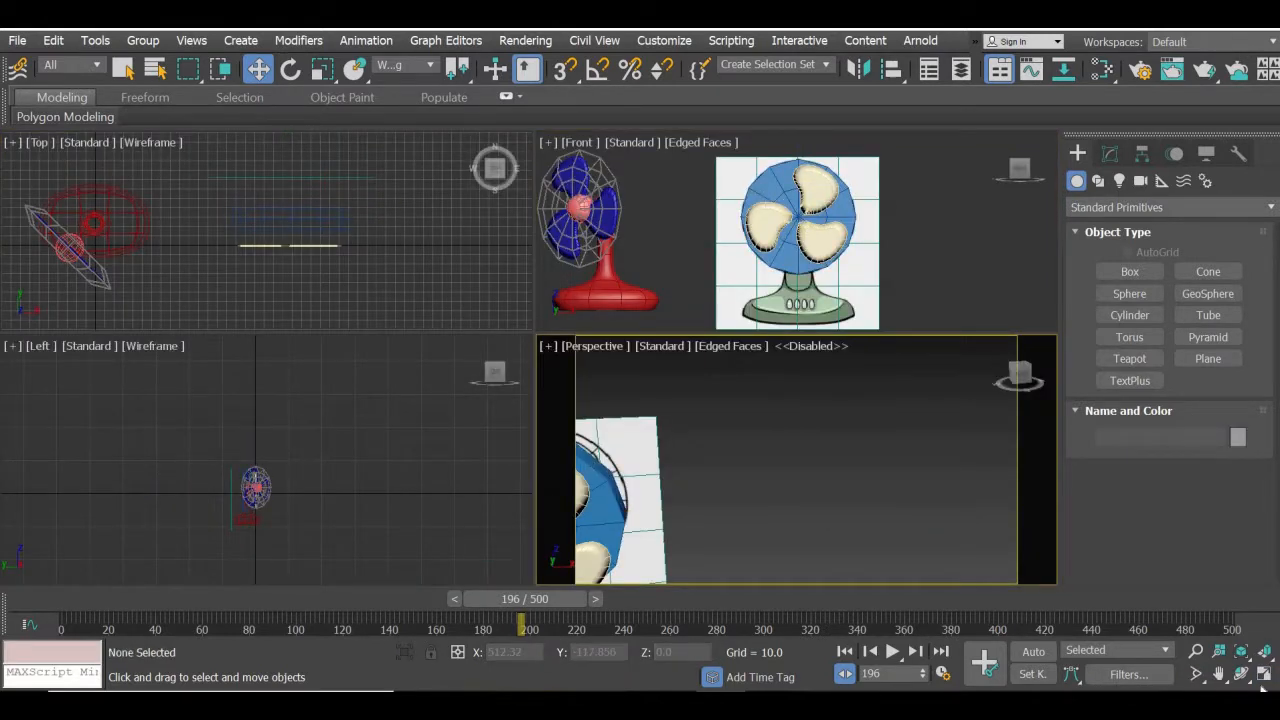
pyautogui.moveTo(636, 517); pyautogui.dragTo(849, 468, button='middle')
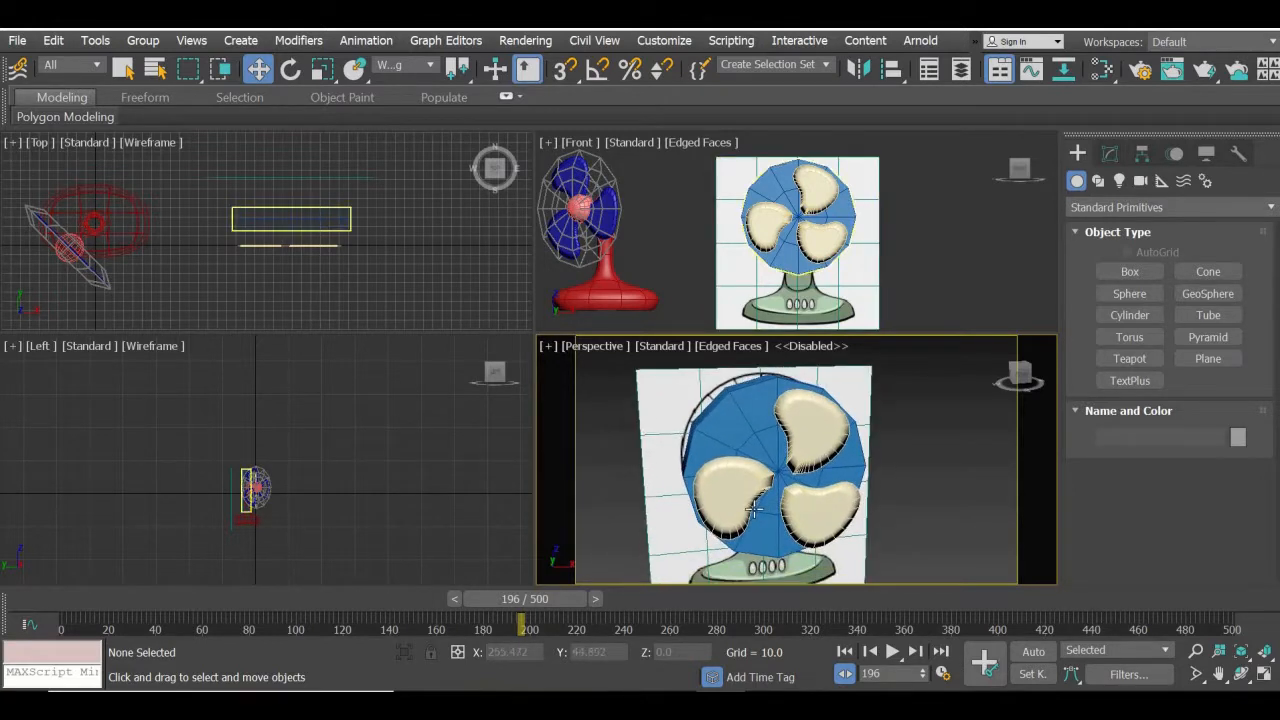
pyautogui.keyDown('alt'); pyautogui.moveTo(848, 517); pyautogui.dragTo(900, 505, button='middle'); pyautogui.keyUp('alt')
pyautogui.scroll(4, 814, 498)
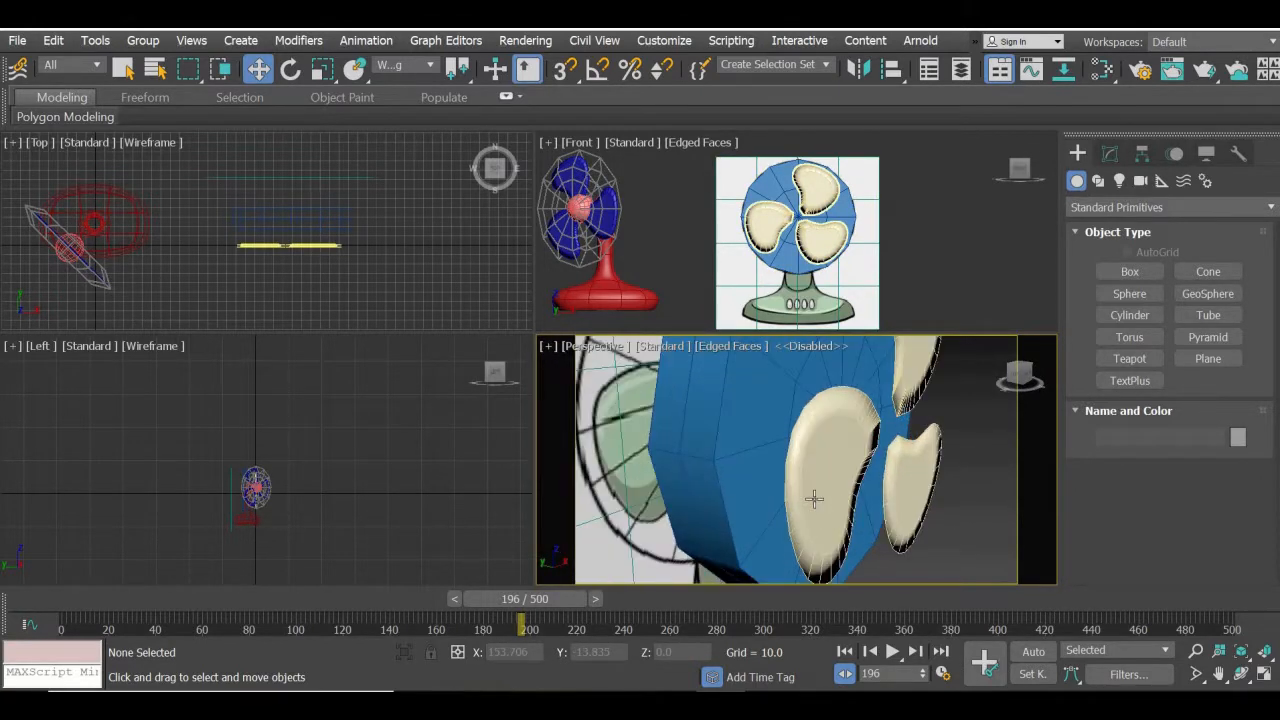
pyautogui.click(752, 442)
pyautogui.click(1110, 153)
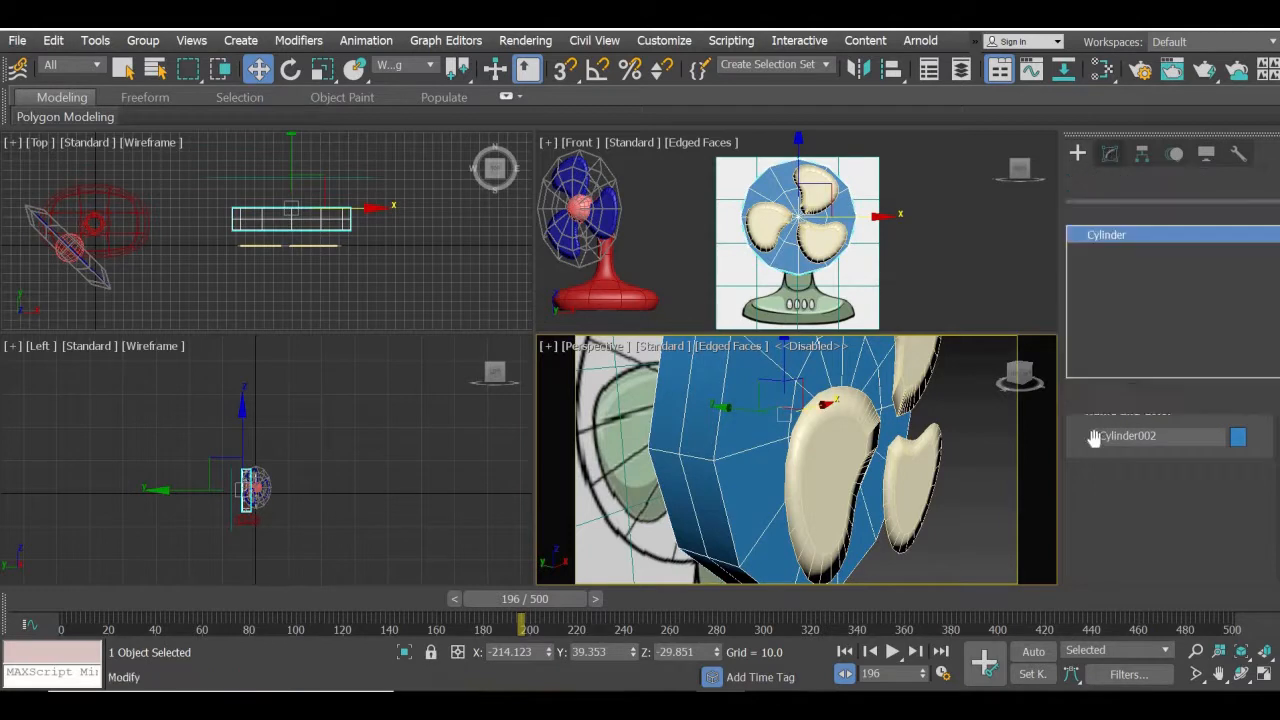
pyautogui.scroll(-5, 1102, 494)
pyautogui.scroll(5, 1102, 494)
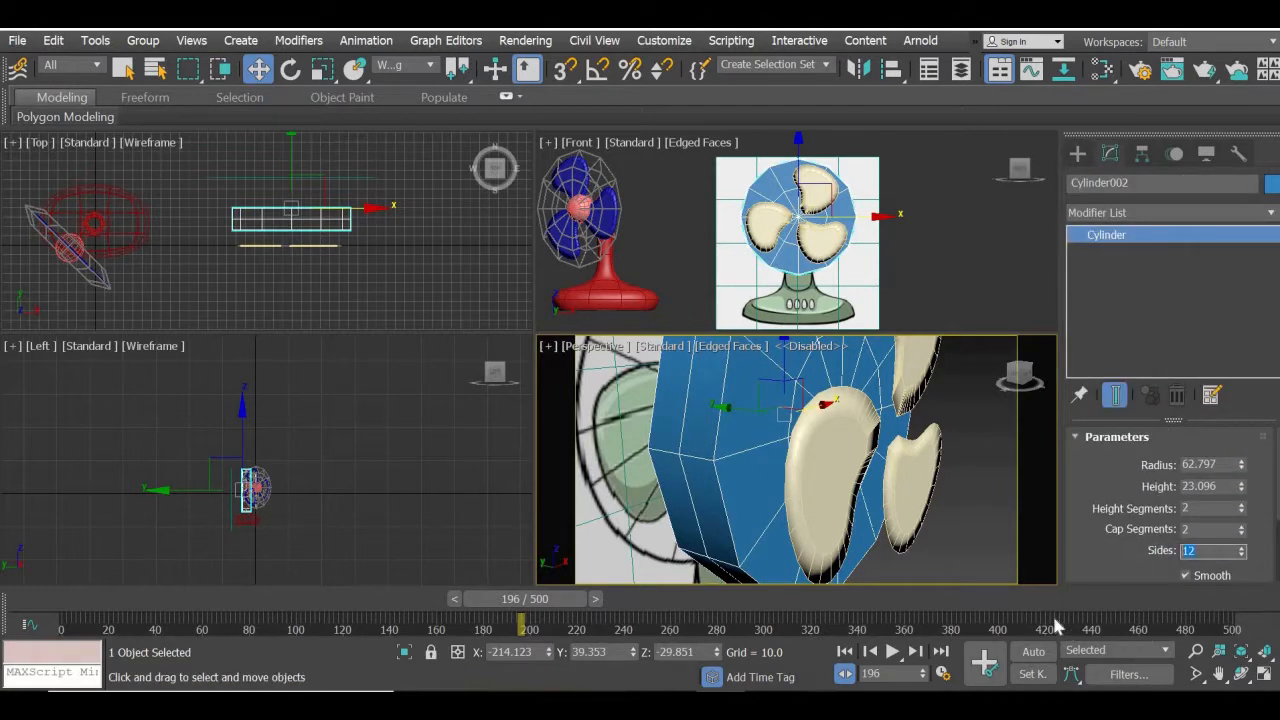
pyautogui.keyDown('alt'); pyautogui.moveTo(831, 527); pyautogui.dragTo(740, 455, button='middle'); pyautogui.keyUp('alt')
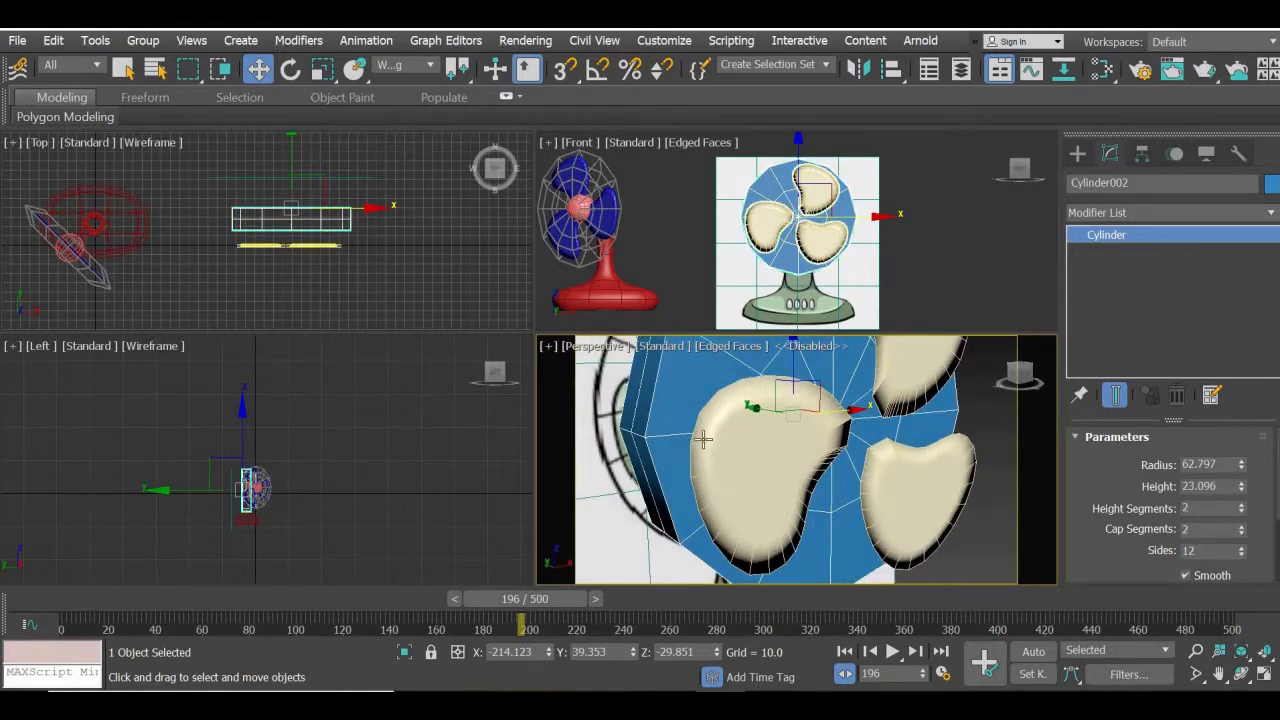
# - Set the Lattice strut radius of the finished fan's wire cage to 0.2, then deselect the cage
pyautogui.keyDown('alt'); pyautogui.moveTo(643, 248); pyautogui.dragTo(790, 262, button='middle'); pyautogui.keyUp('alt')
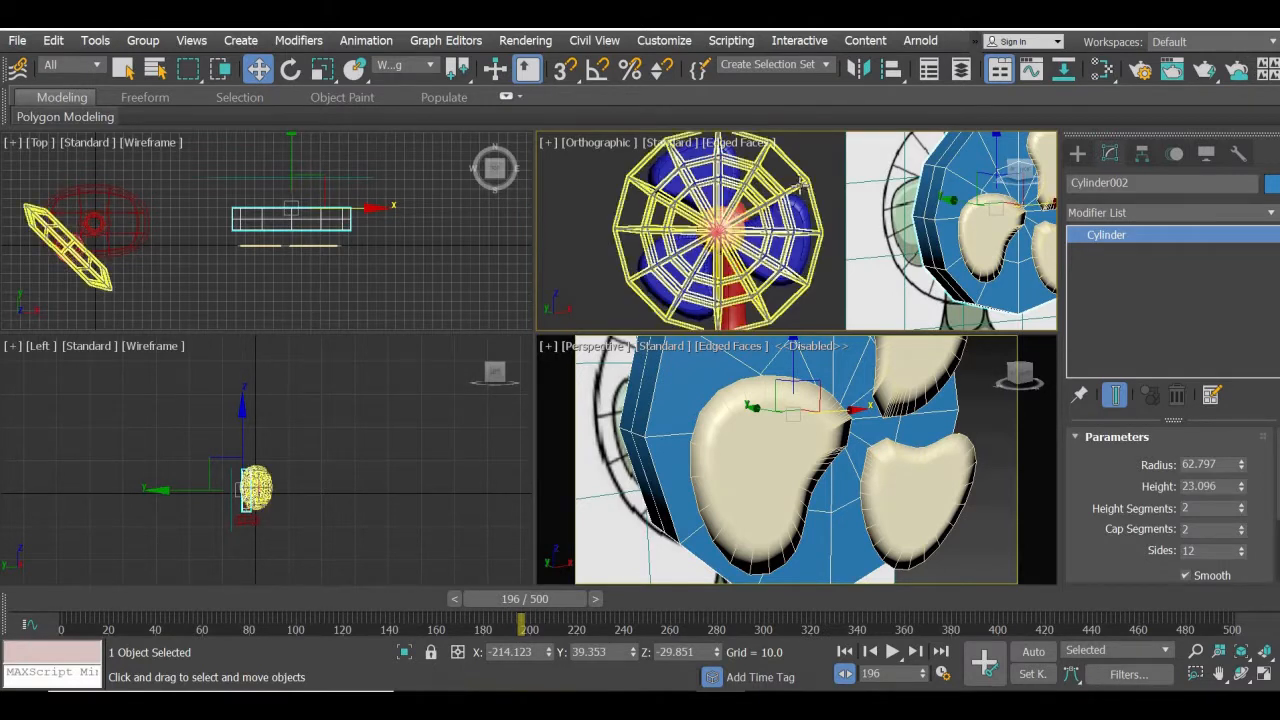
pyautogui.click(803, 195)
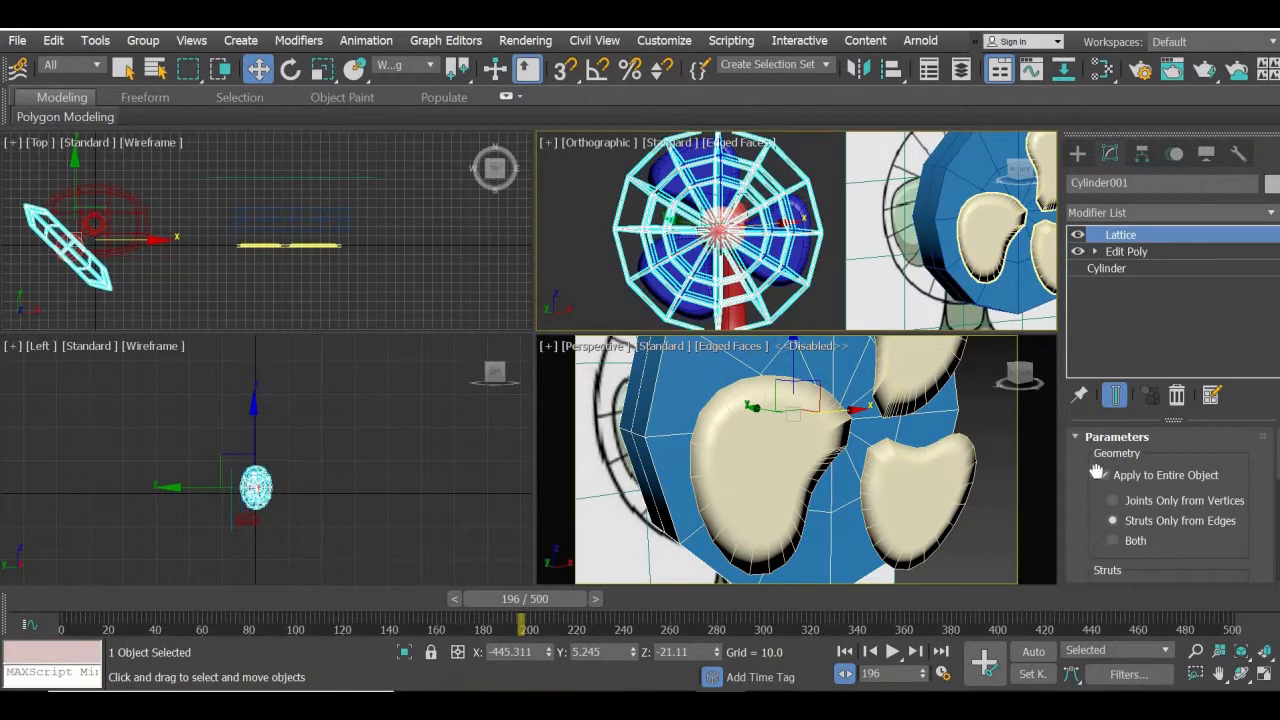
pyautogui.scroll(-5, 1097, 473)
pyautogui.scroll(3, 1097, 440)
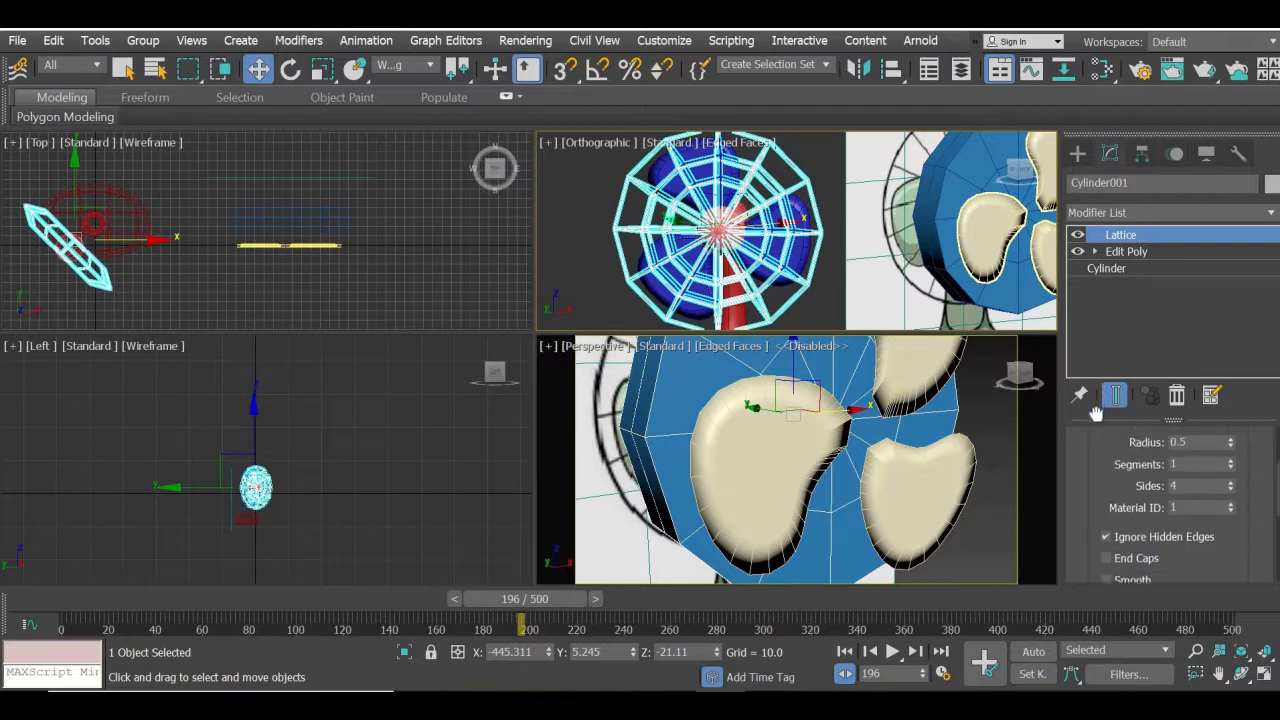
pyautogui.scroll(1, 1097, 413)
pyautogui.doubleClick(1200, 468)
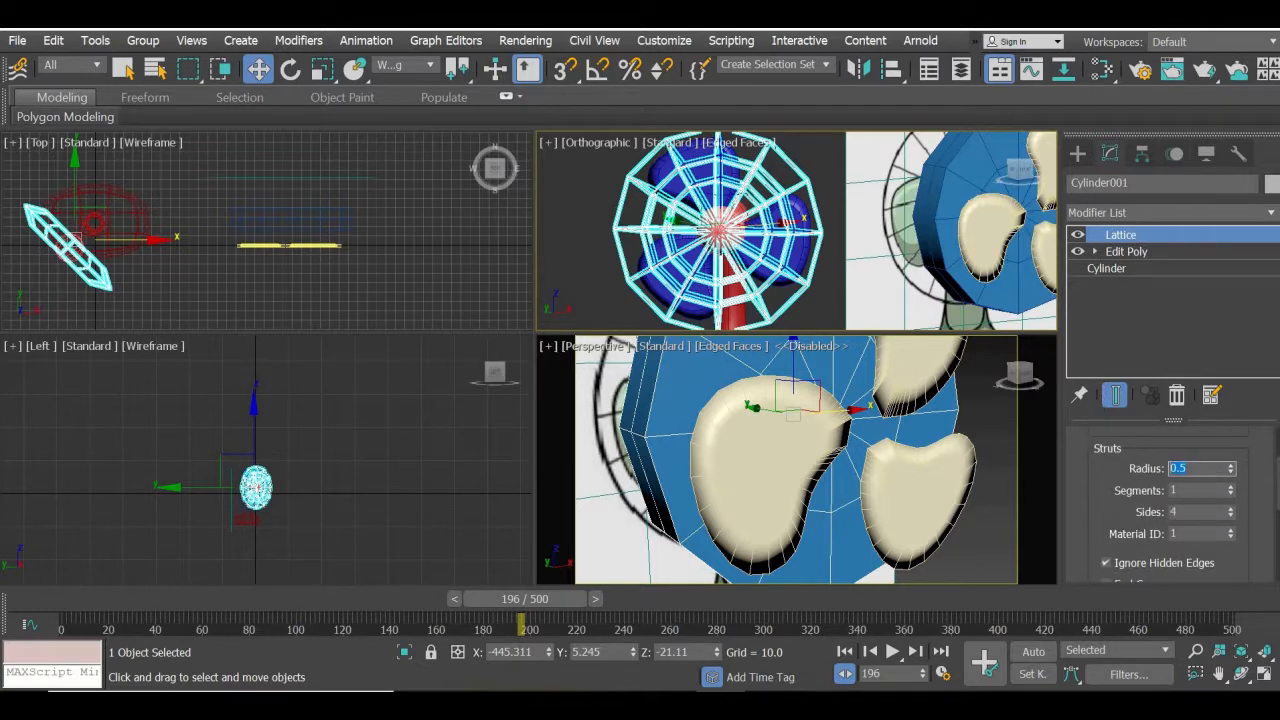
pyautogui.write('0.2')
pyautogui.press('Return')
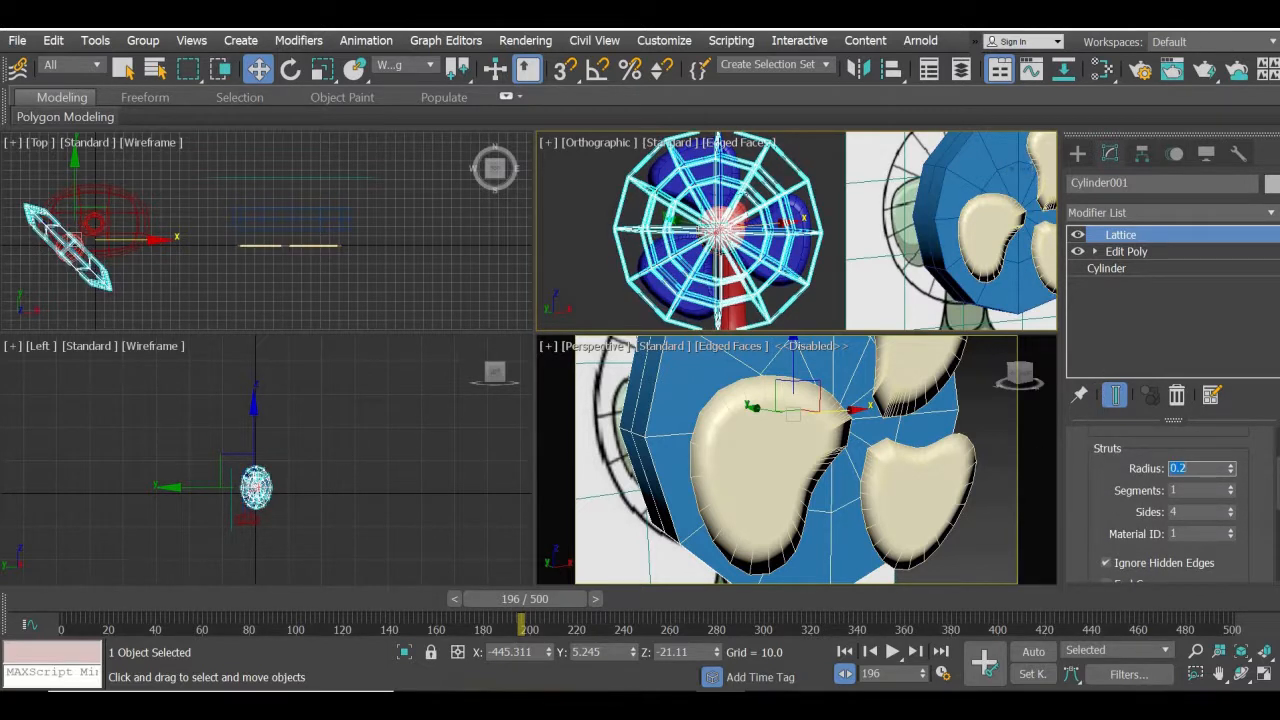
pyautogui.click(597, 267)
# - Move the blue cylinder along Y to about 10.7 in the top view so it encloses the fan blades centrally
pyautogui.moveTo(840, 500); pyautogui.dragTo(793, 503, button='middle')
pyautogui.scroll(-3, 794, 503)
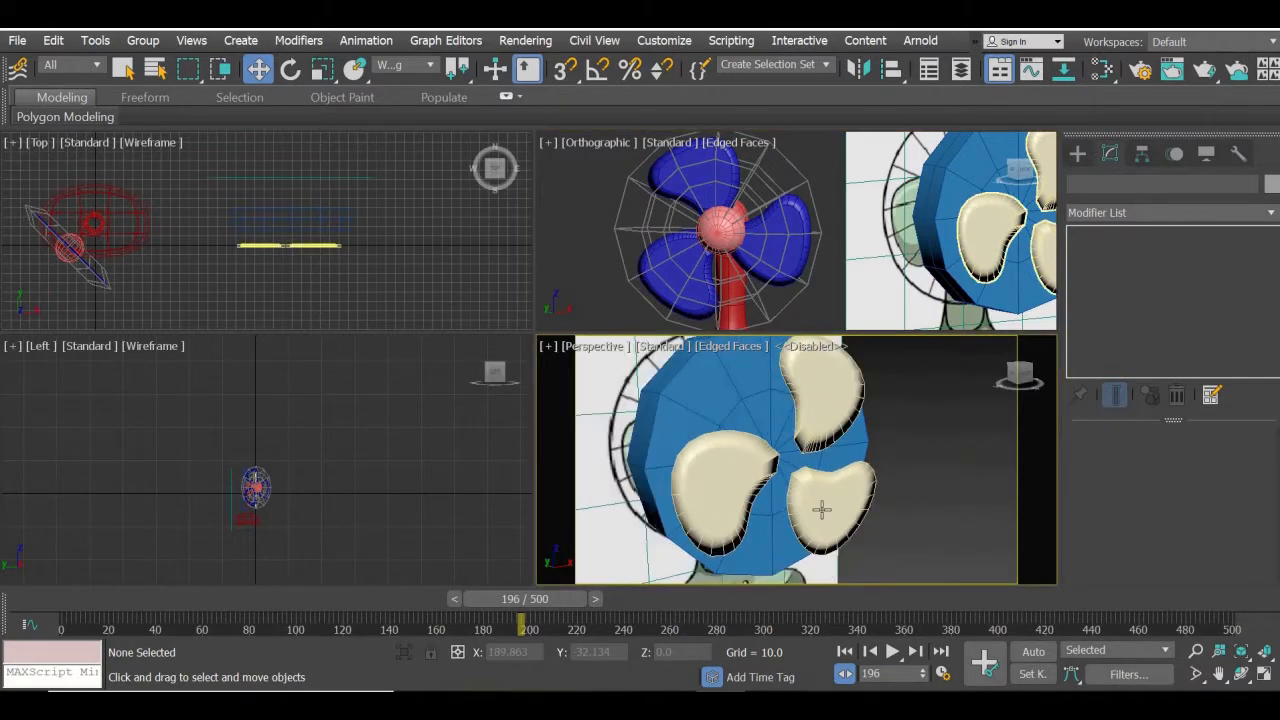
pyautogui.click(740, 411)
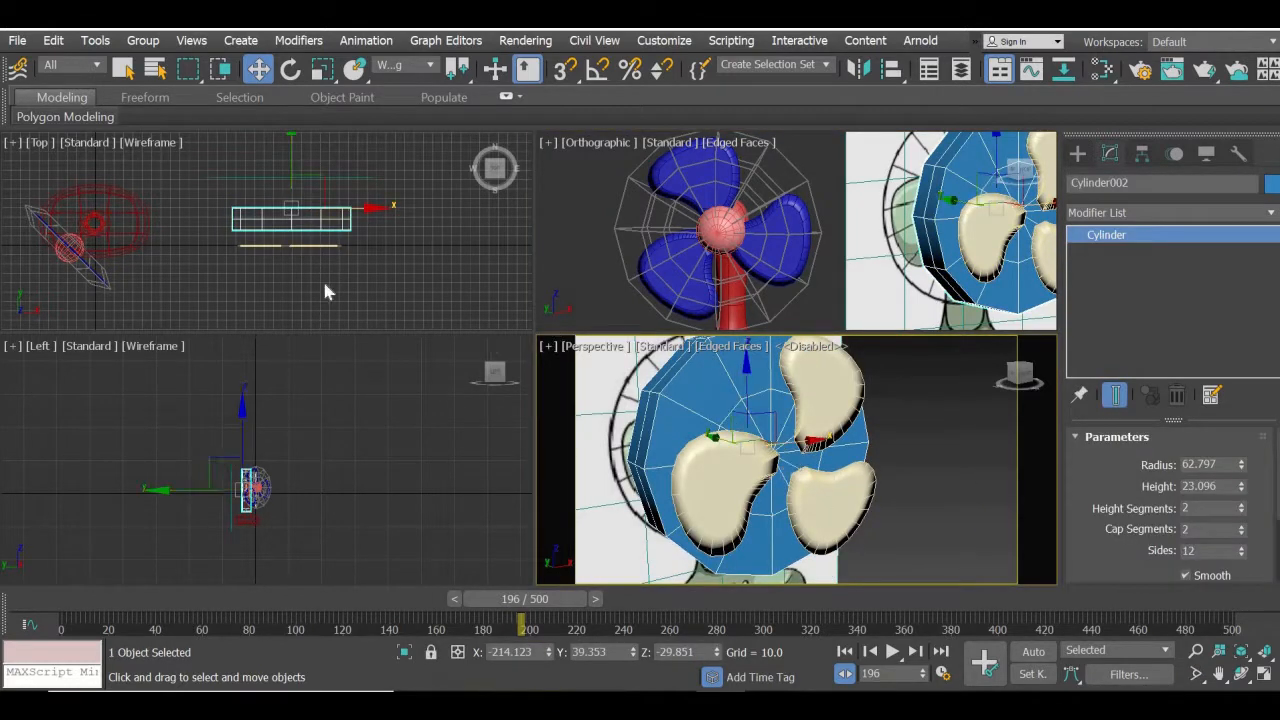
pyautogui.scroll(4, 290, 252)
pyautogui.moveTo(261, 252); pyautogui.dragTo(216, 306, button='middle')
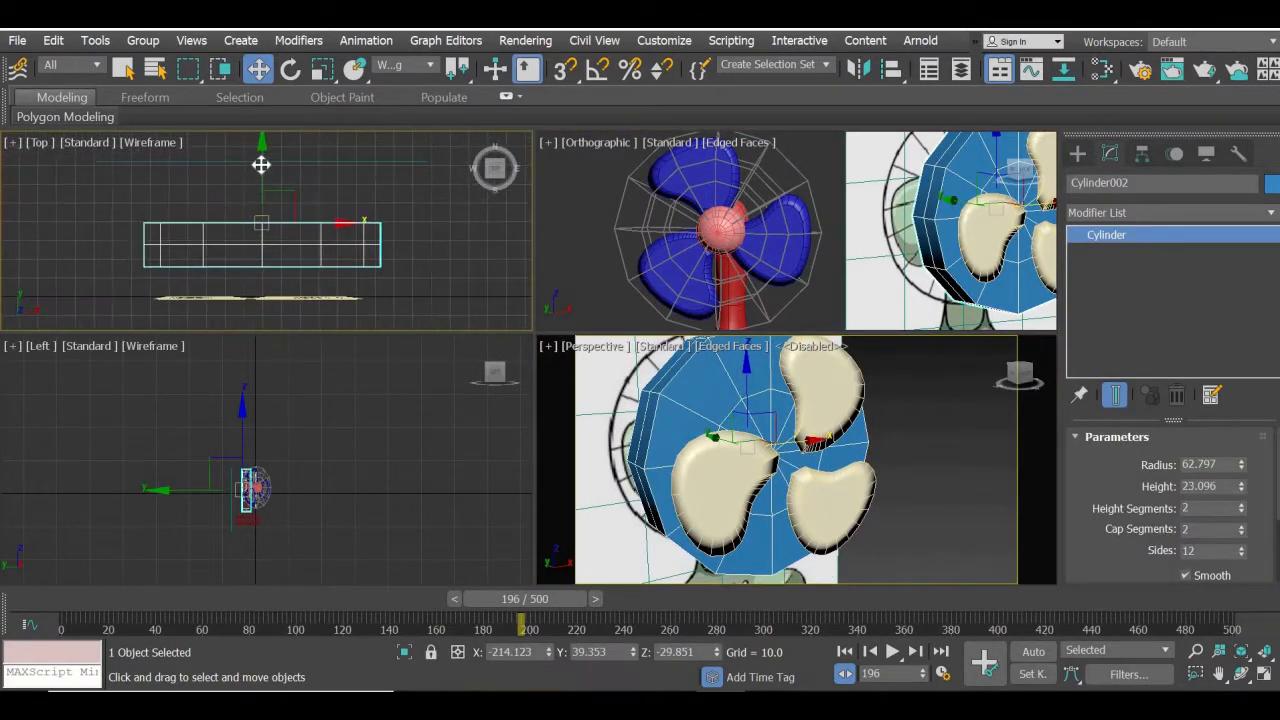
pyautogui.moveTo(257, 204); pyautogui.dragTo(280, 280)
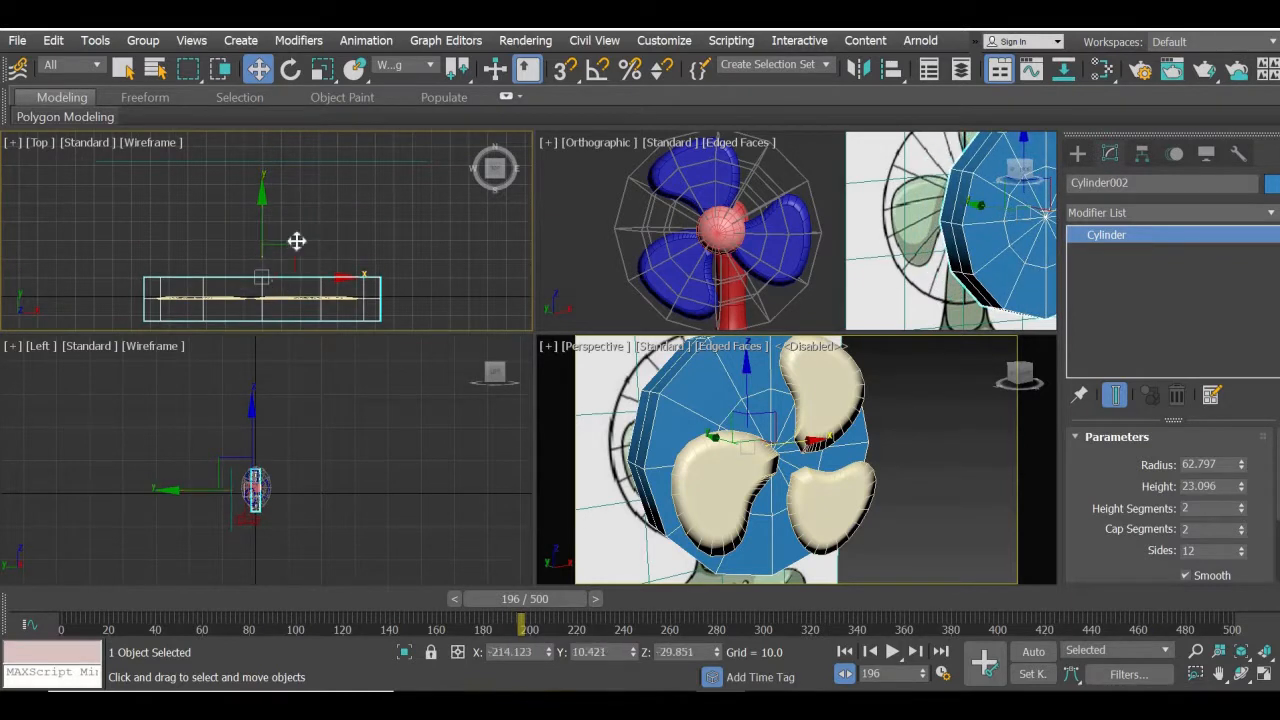
pyautogui.moveTo(282, 292); pyautogui.dragTo(340, 189, button='middle')
pyautogui.scroll(7, 293, 258)
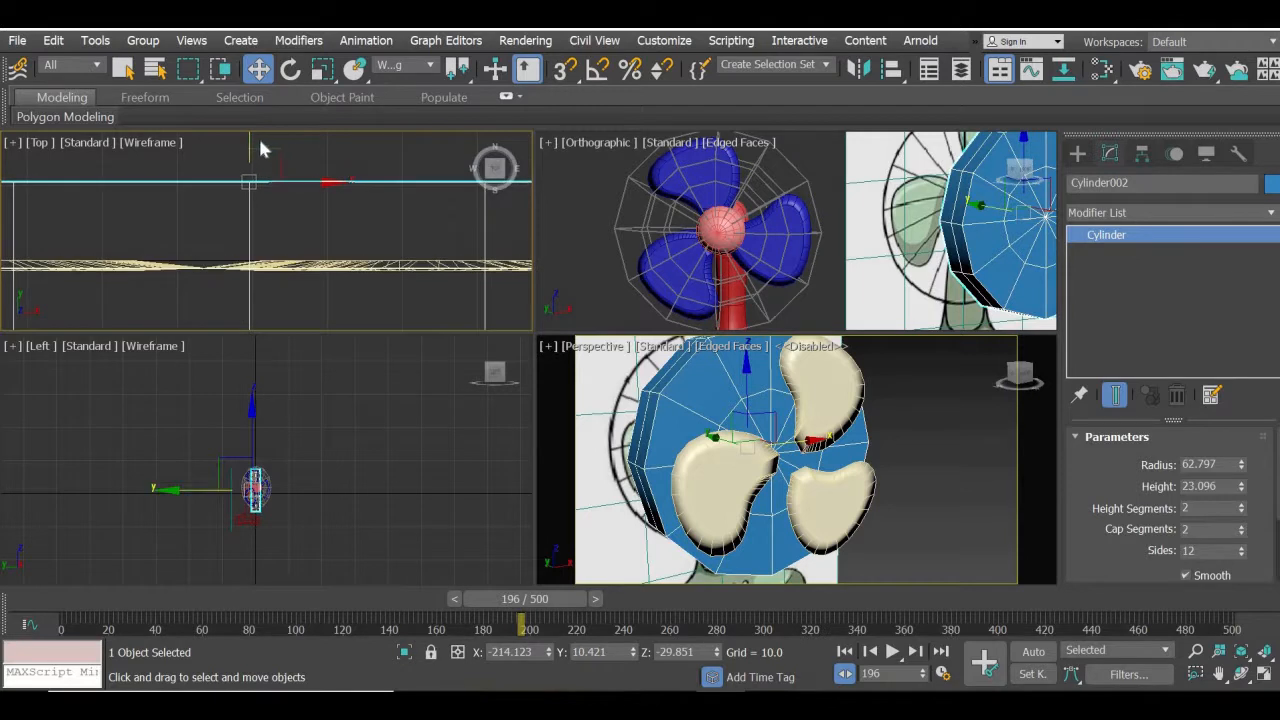
pyautogui.moveTo(249, 130); pyautogui.dragTo(251, 138)
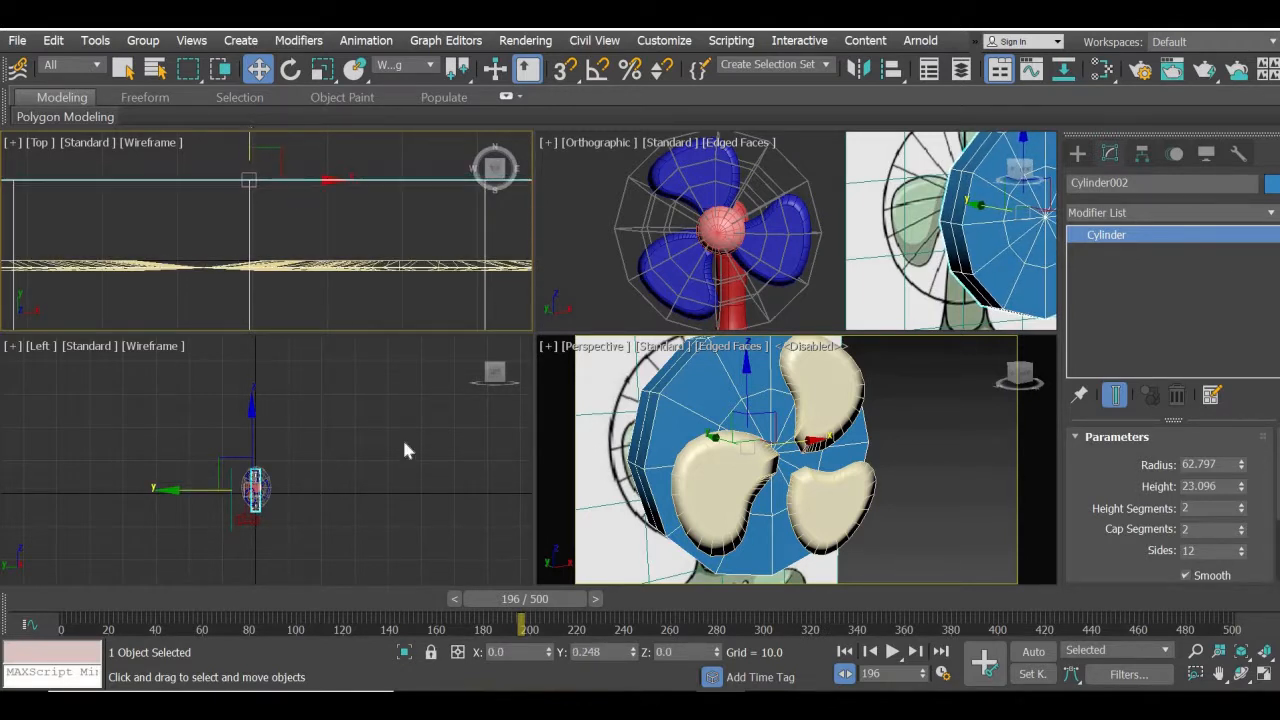
pyautogui.click(917, 507)
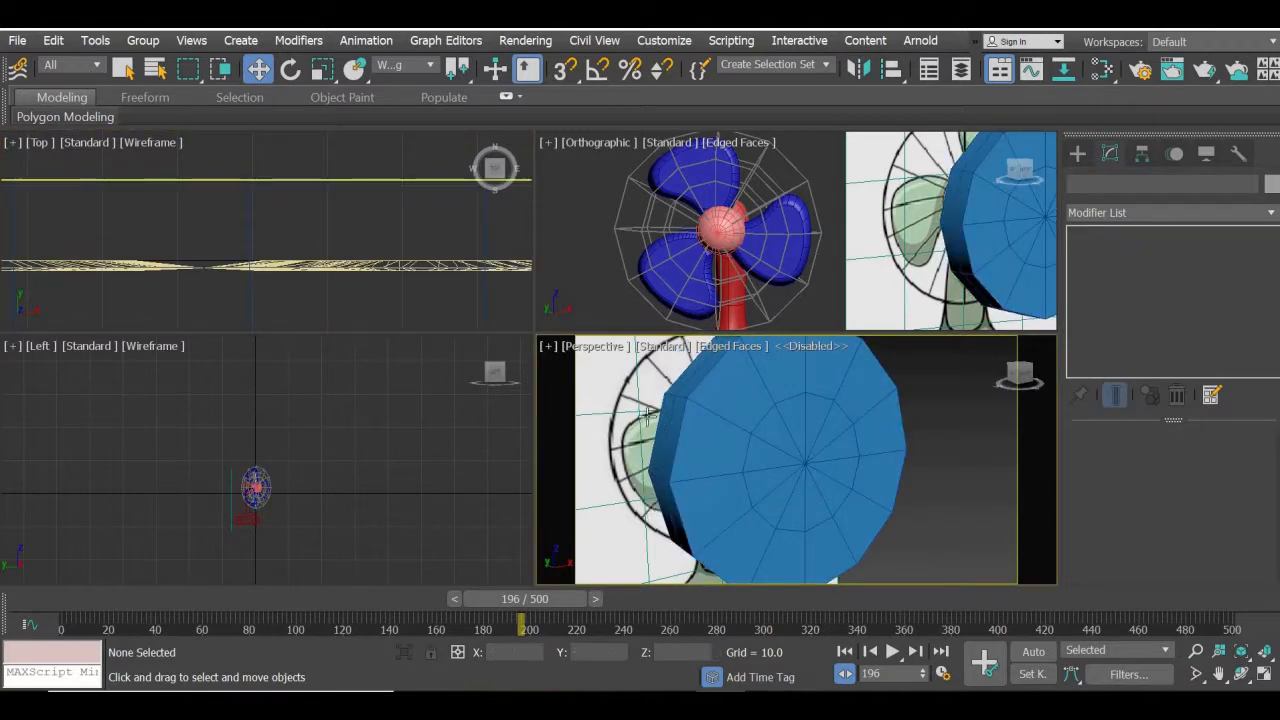
# - Add an Edit Poly modifier to the blue cylinder
pyautogui.click(749, 482)
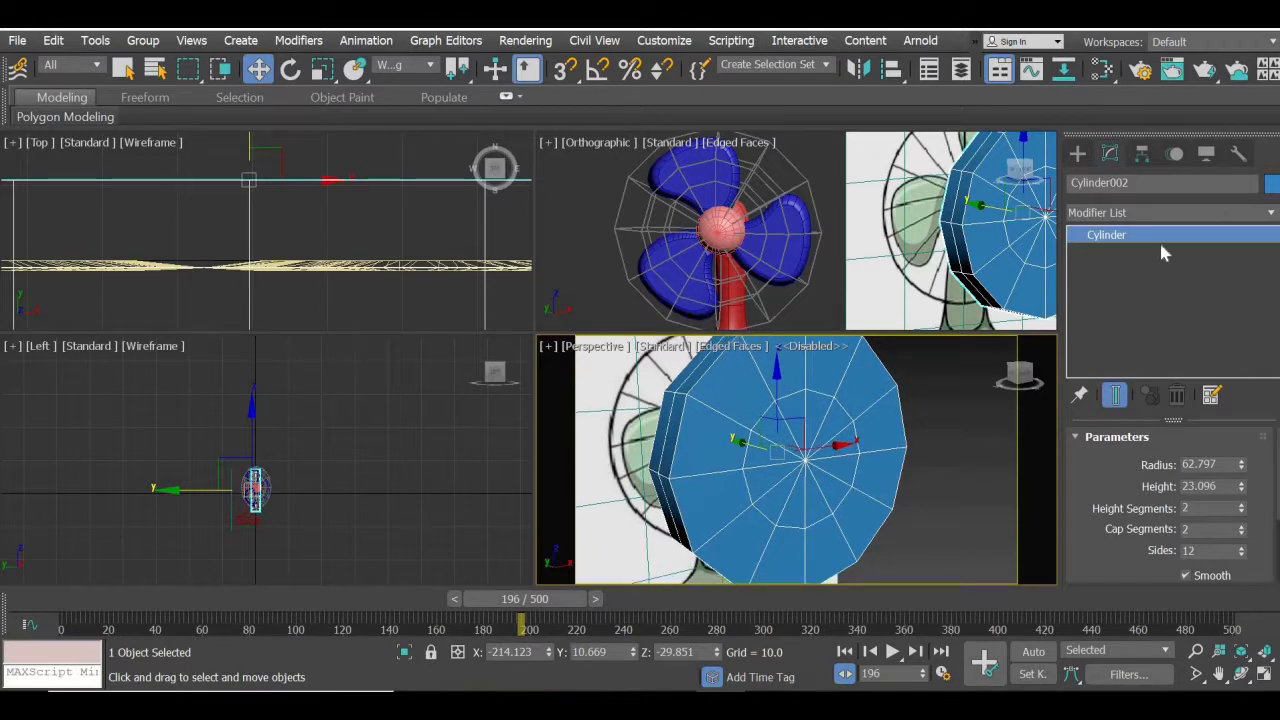
pyautogui.click(1160, 214)
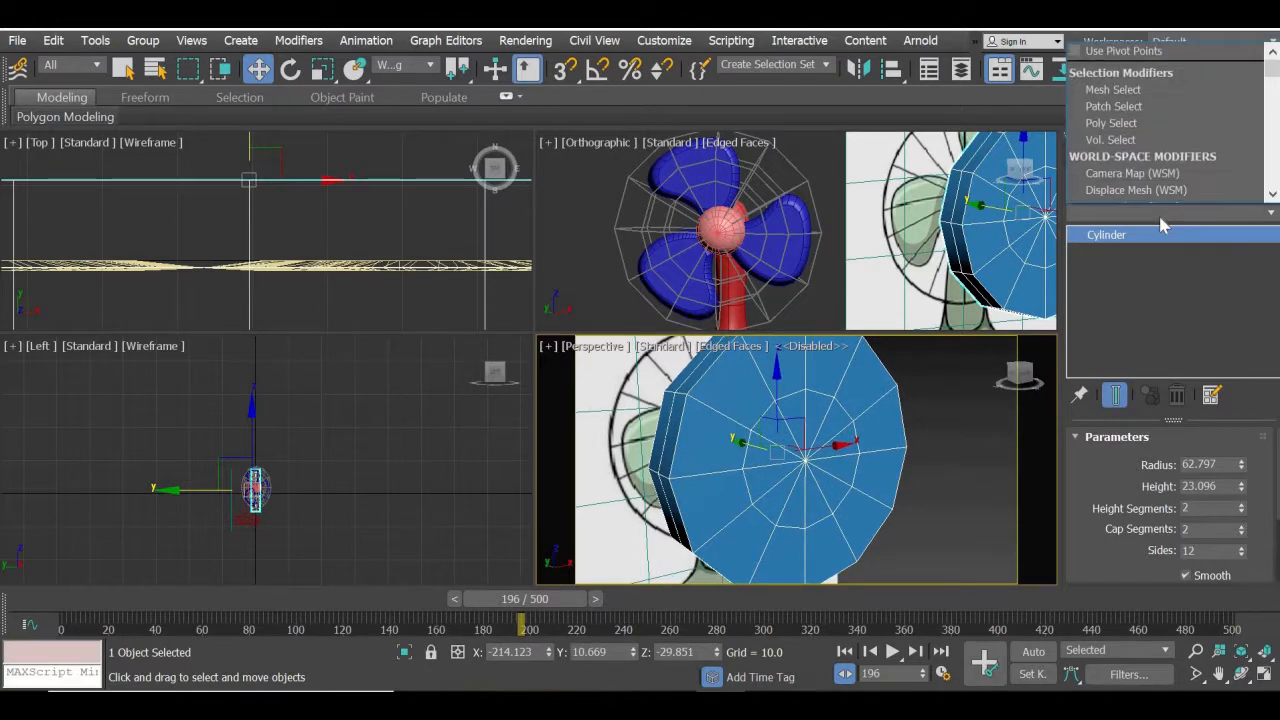
pyautogui.press('e')
pyautogui.scroll(-2, 1134, 134)
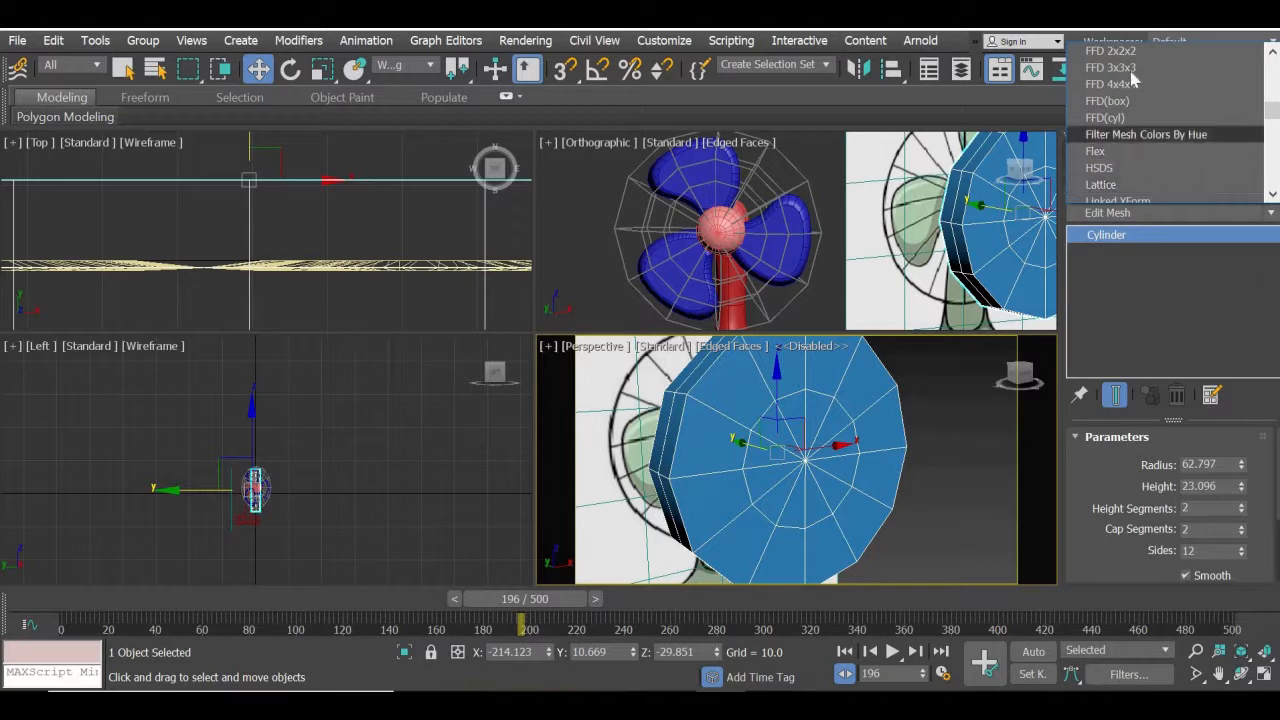
pyautogui.scroll(2, 1131, 73)
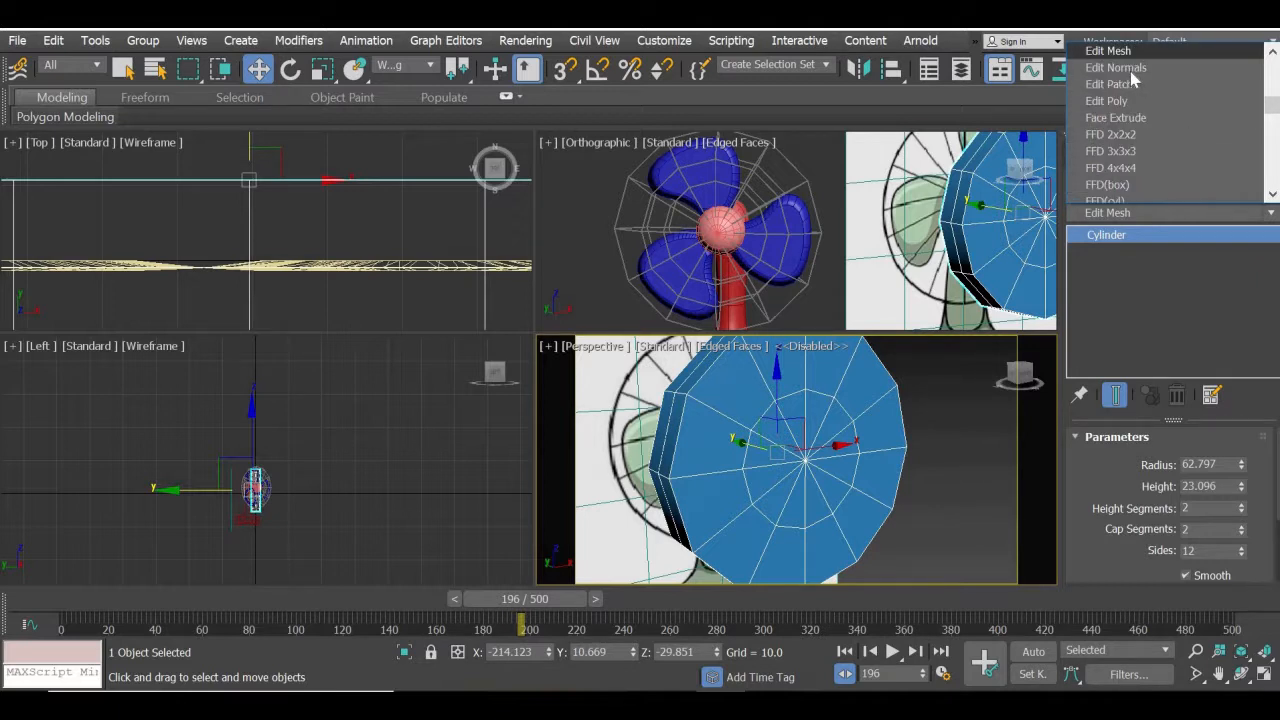
pyautogui.click(1106, 101)
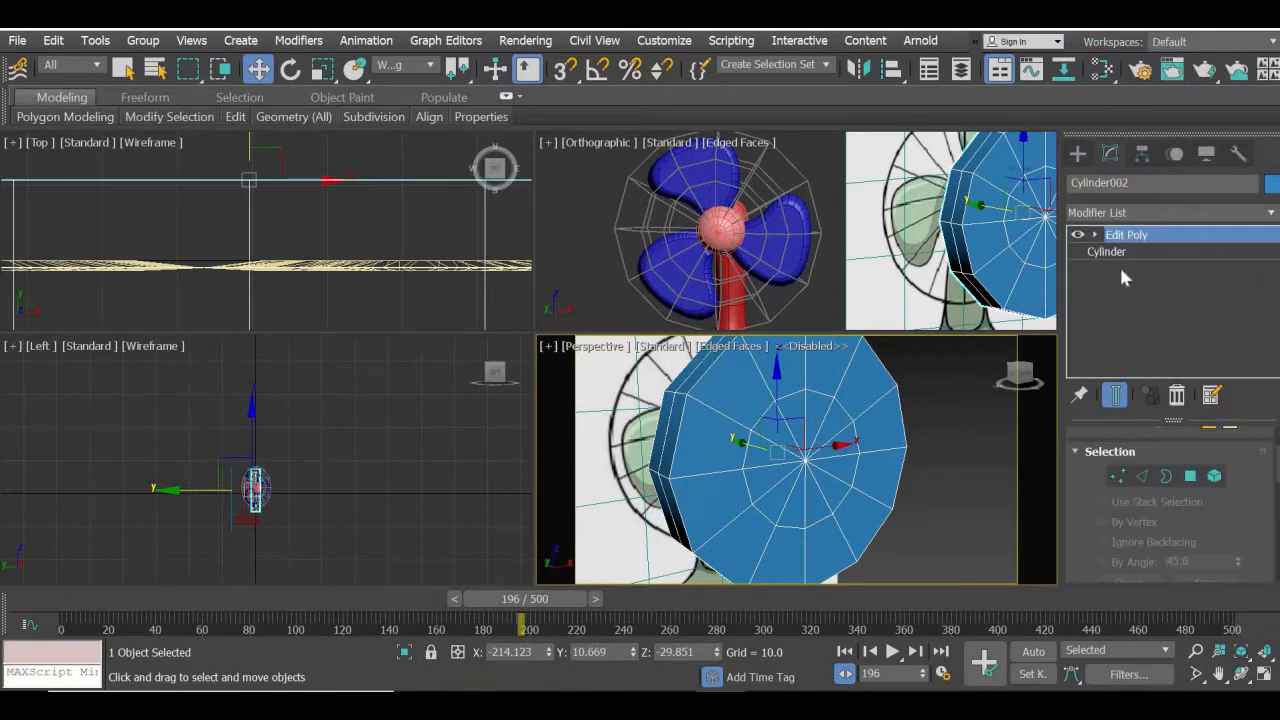
# - Select the complete outer rim edge loops on the front and back faces of the blue cylinder
pyautogui.click(1095, 235)
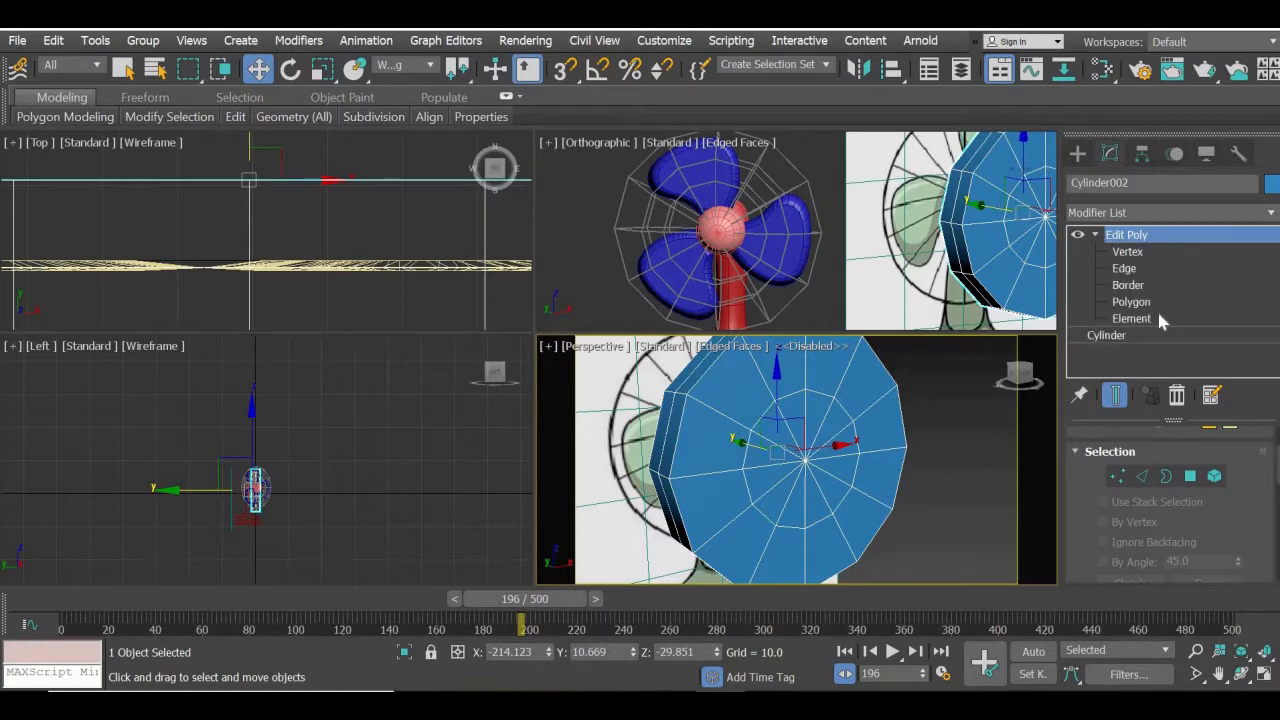
pyautogui.click(1143, 476)
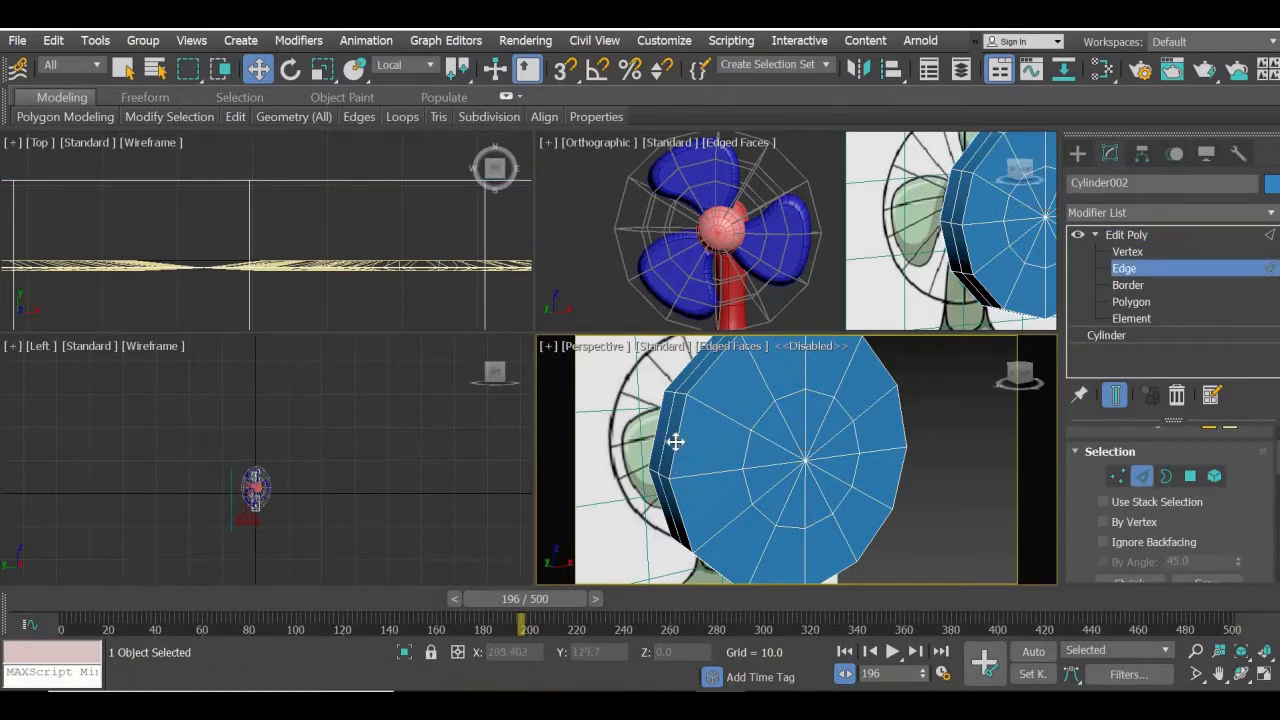
pyautogui.click(675, 441)
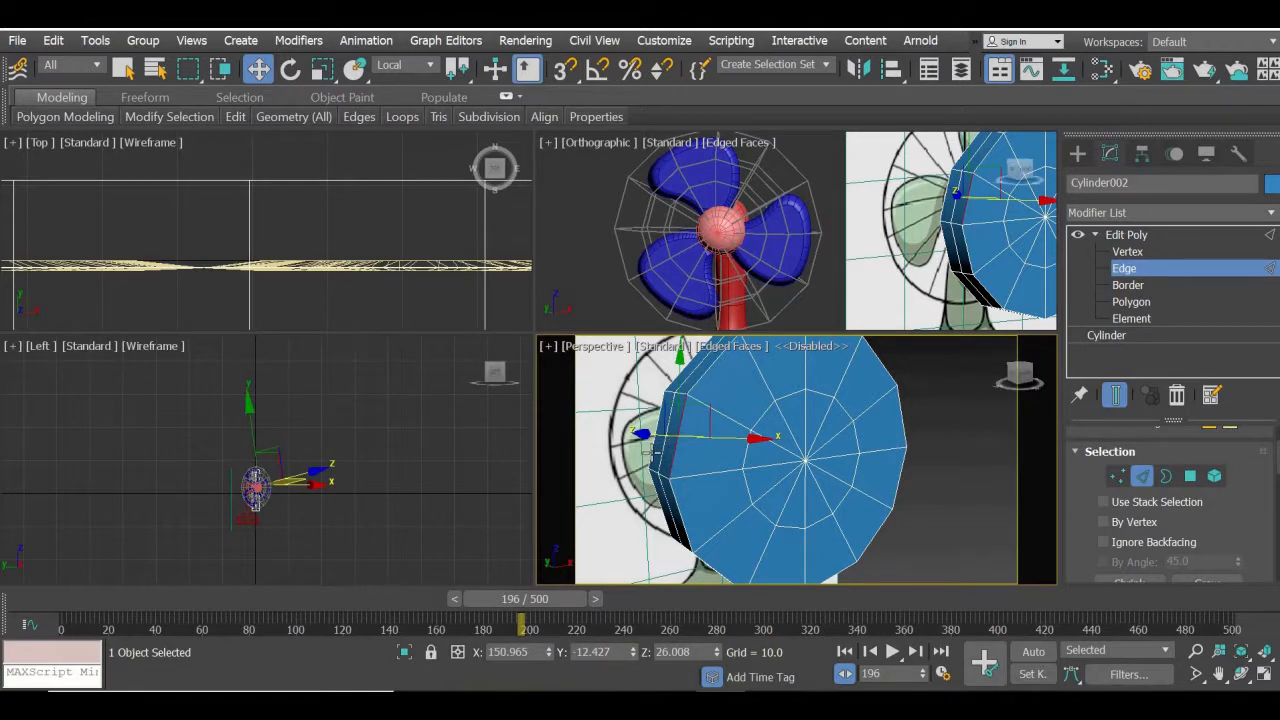
pyautogui.doubleClick(651, 452)
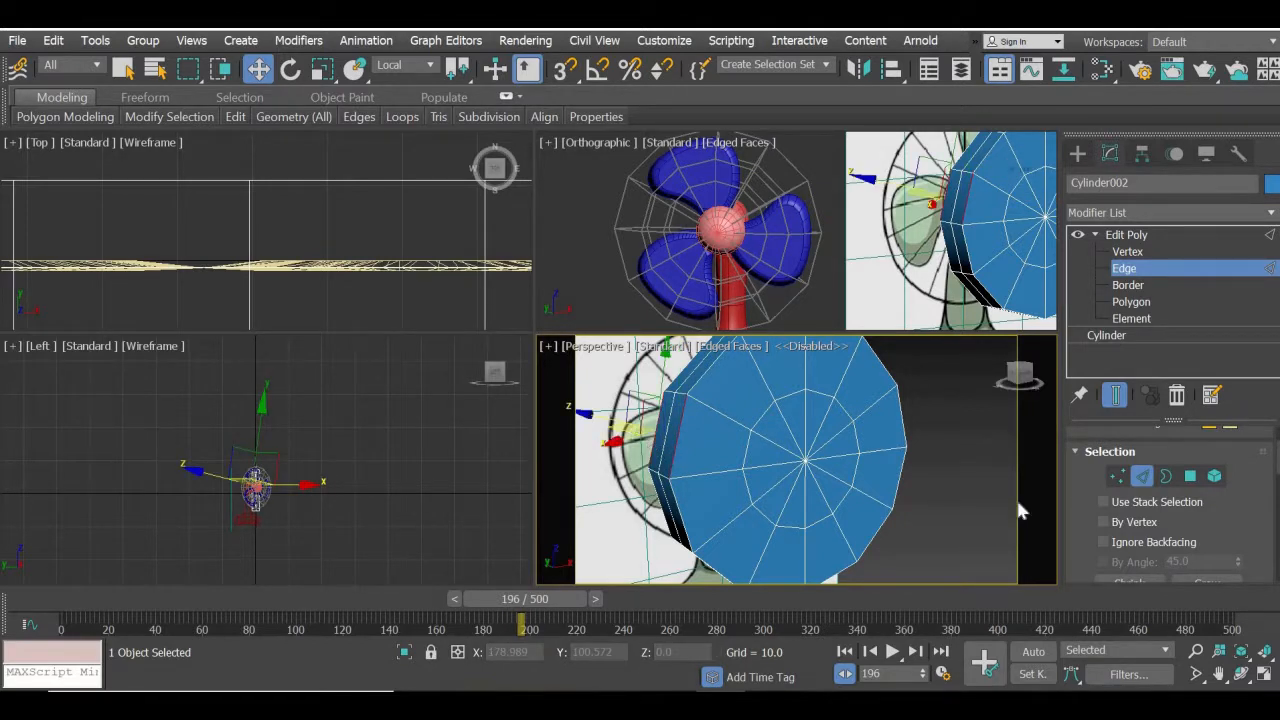
pyautogui.scroll(-2, 1082, 428)
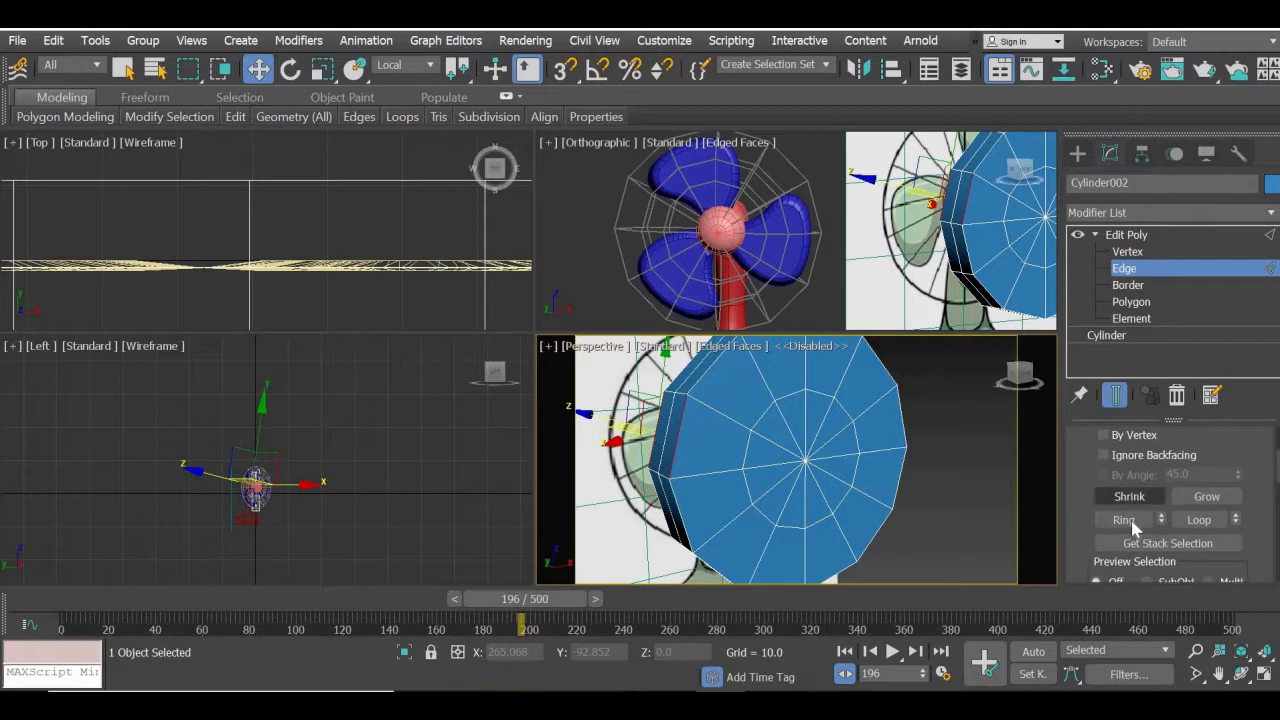
pyautogui.click(1205, 519)
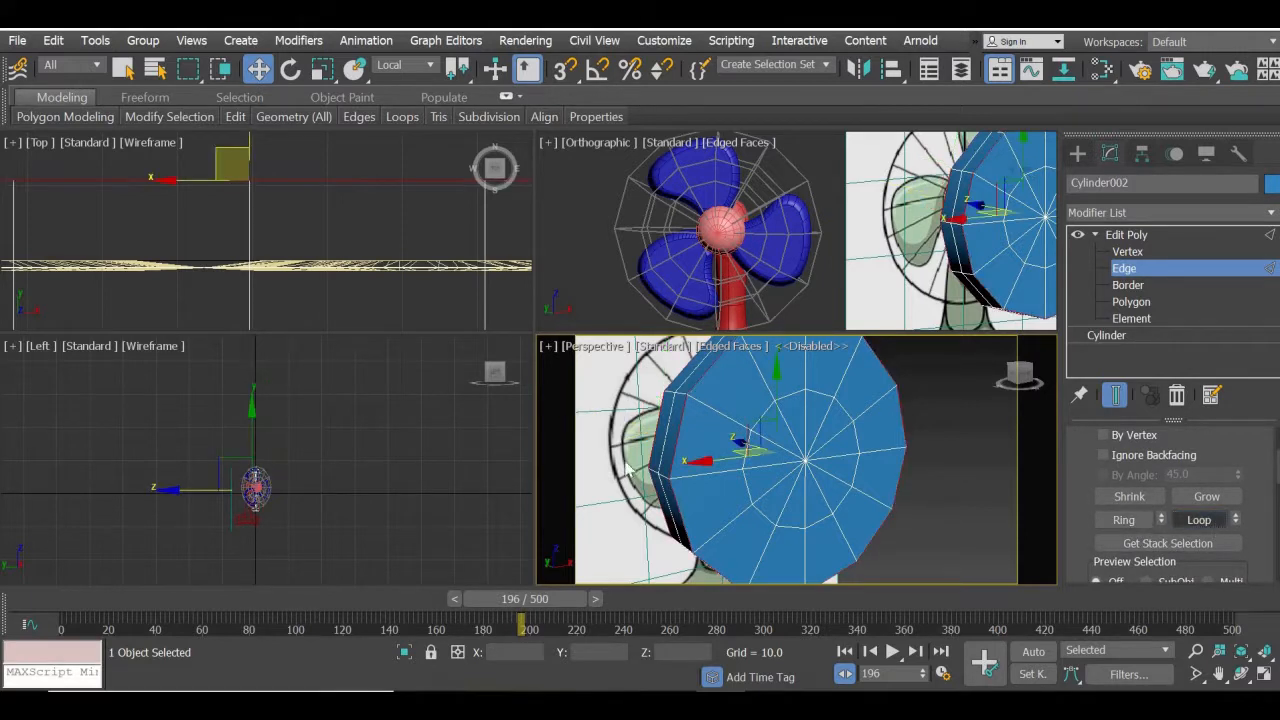
# - Restore the Front view in the orthographic viewport and uniformly scale both selected rim loops inward to taper the cylinder
pyautogui.press('r')
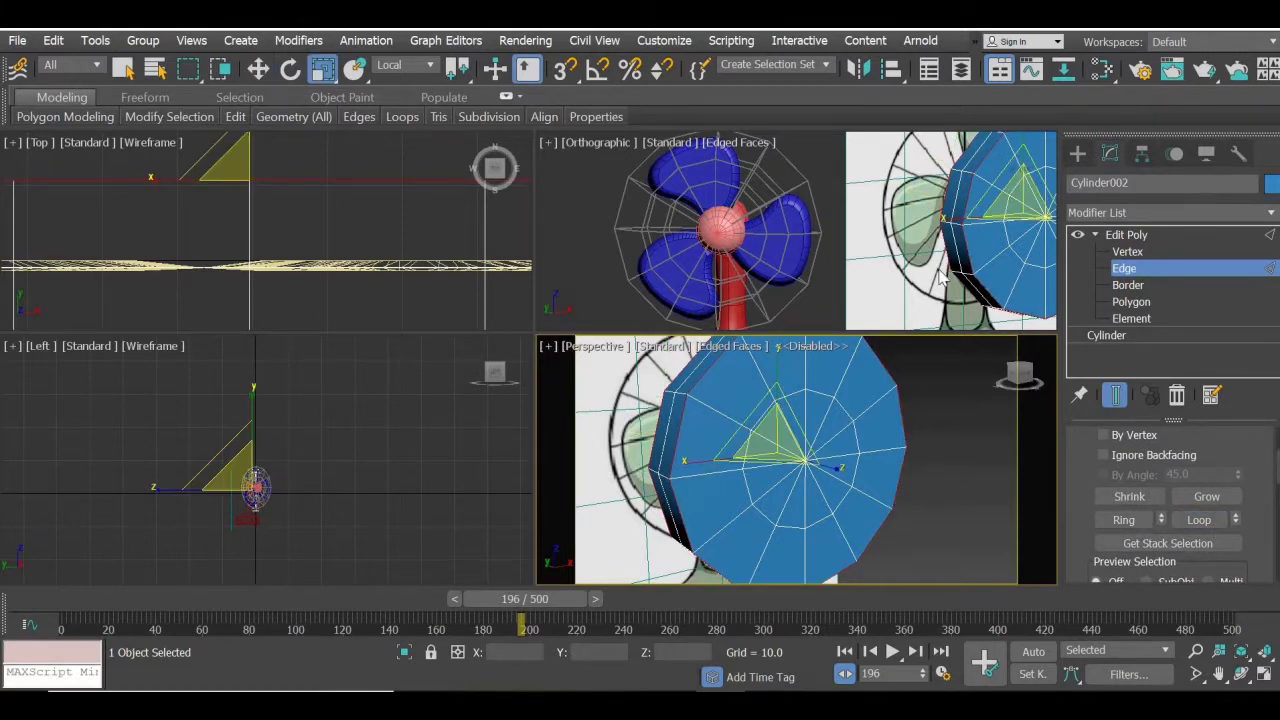
pyautogui.click(603, 146)
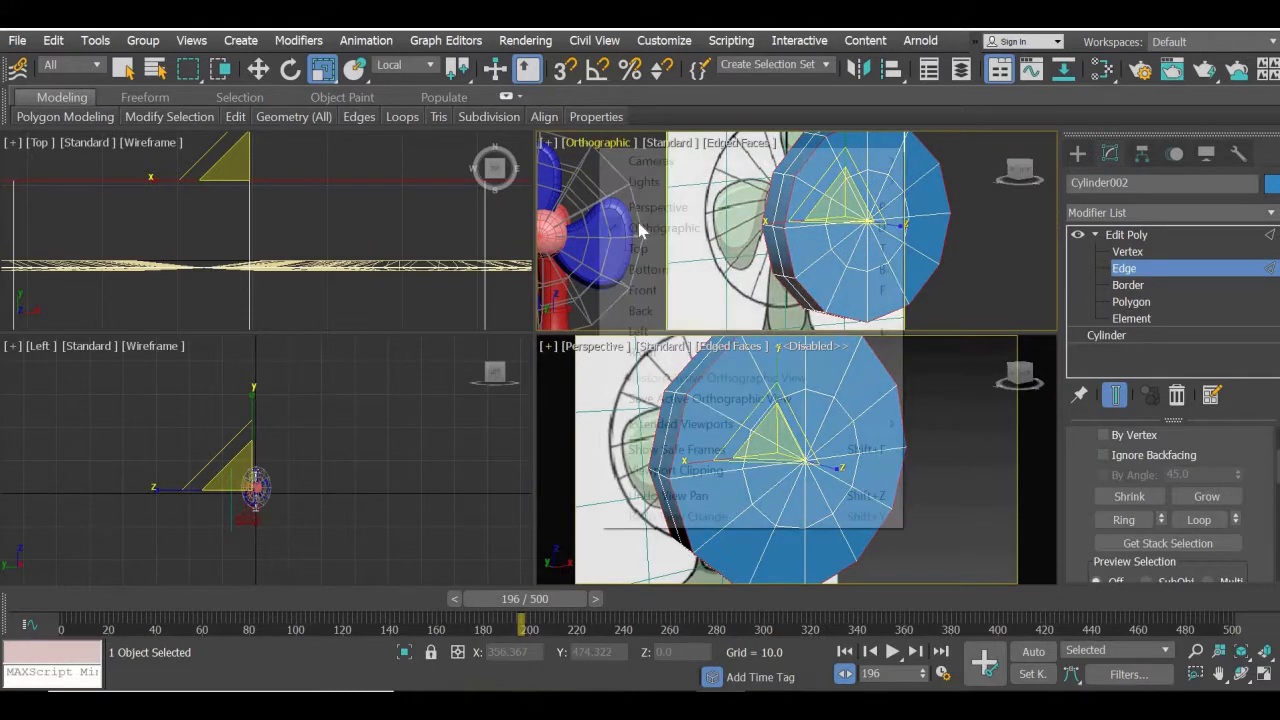
pyautogui.click(640, 286)
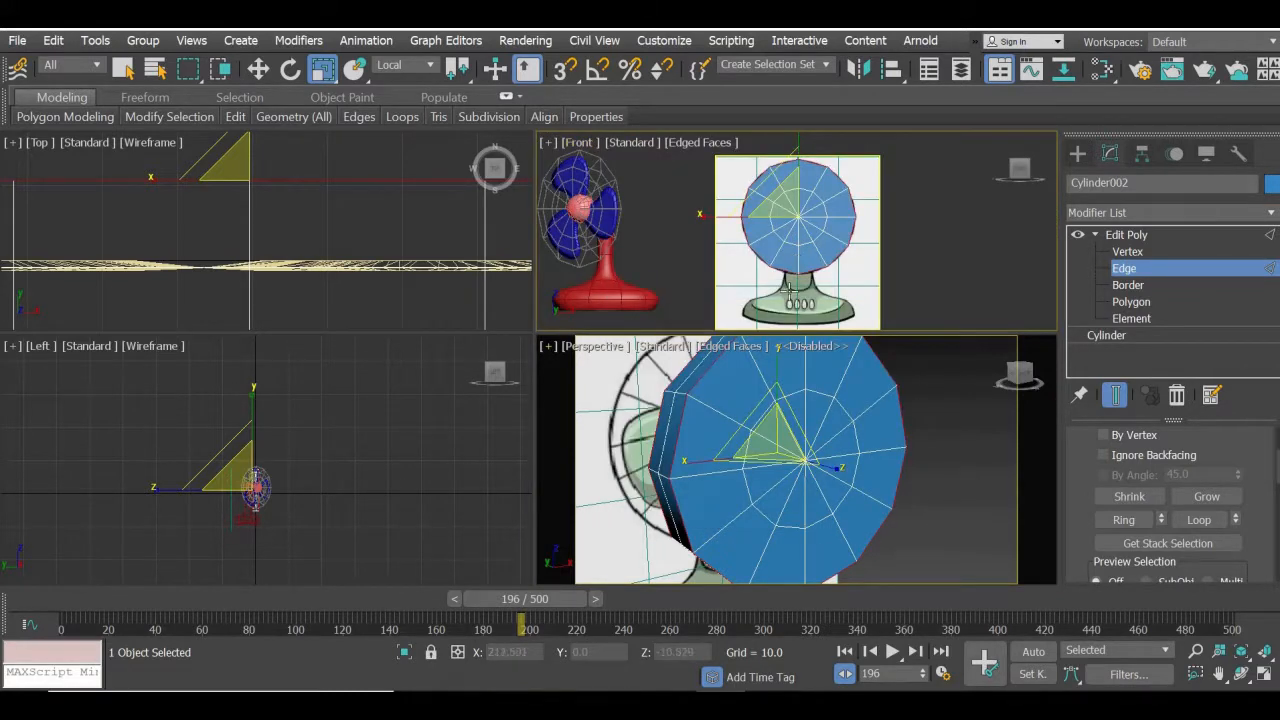
pyautogui.press('z')
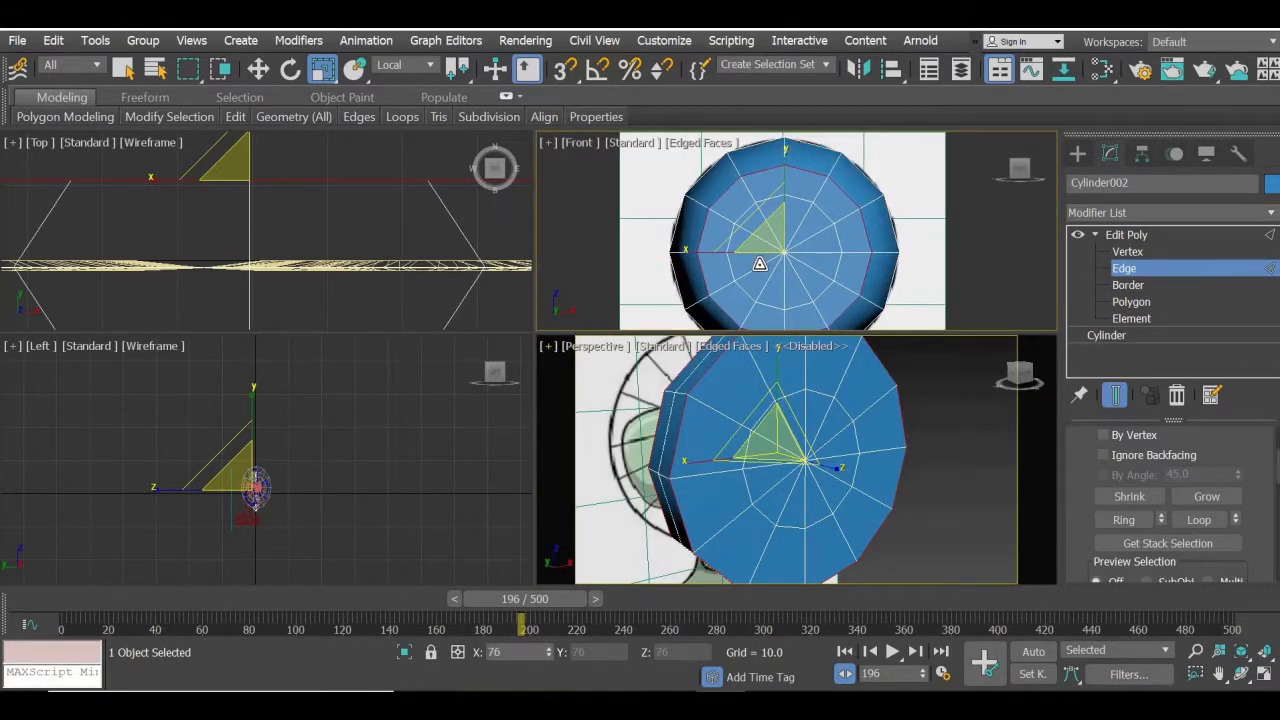
pyautogui.moveTo(759, 264); pyautogui.dragTo(759, 270)
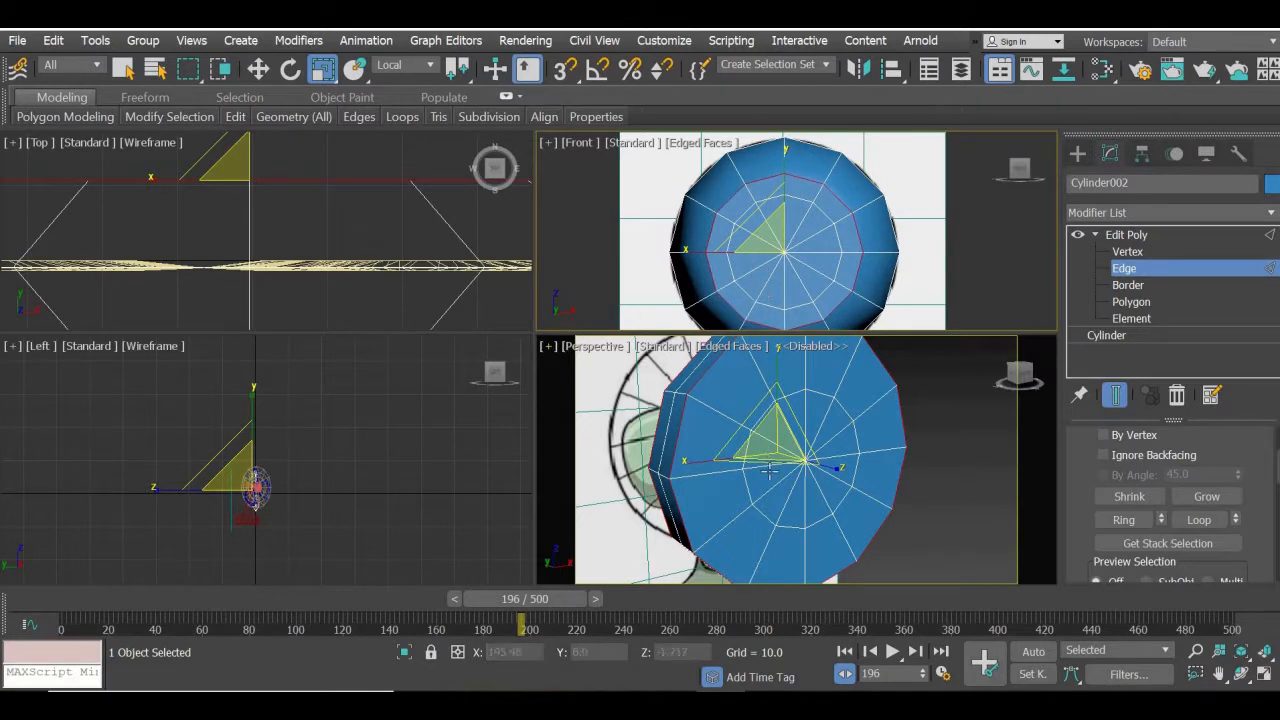
pyautogui.middleClick(772, 514)
pyautogui.keyDown('alt'); pyautogui.moveTo(706, 533); pyautogui.dragTo(800, 520, button='middle'); pyautogui.keyUp('alt')
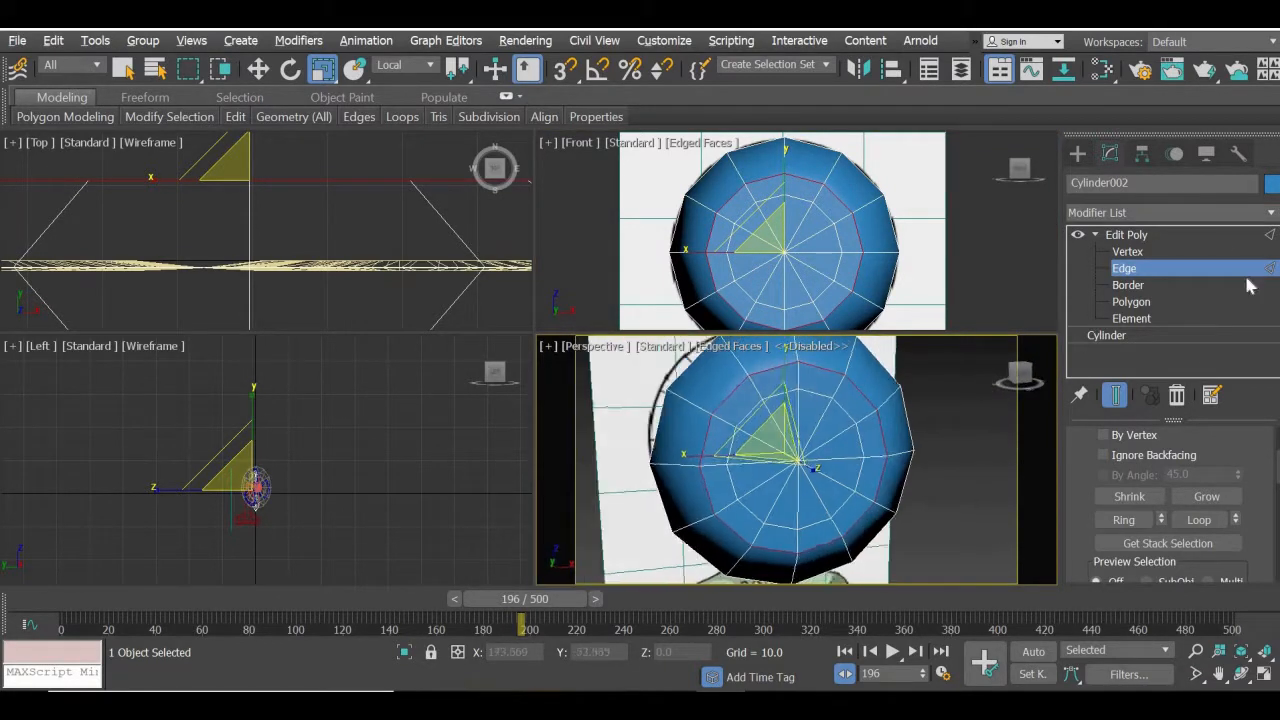
# - Leave edge editing and add a Lattice modifier to the blue cylinder above its Edit Poly
pyautogui.click(1170, 235)
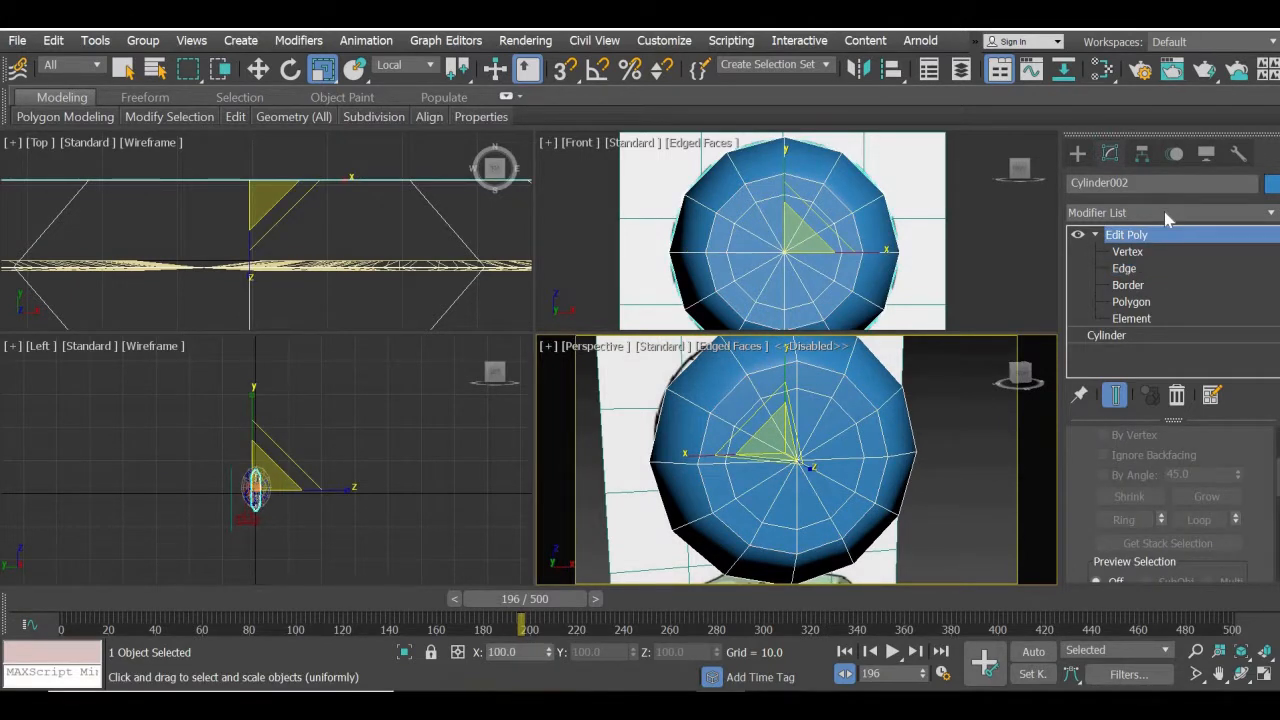
pyautogui.click(1164, 212)
pyautogui.press('l')
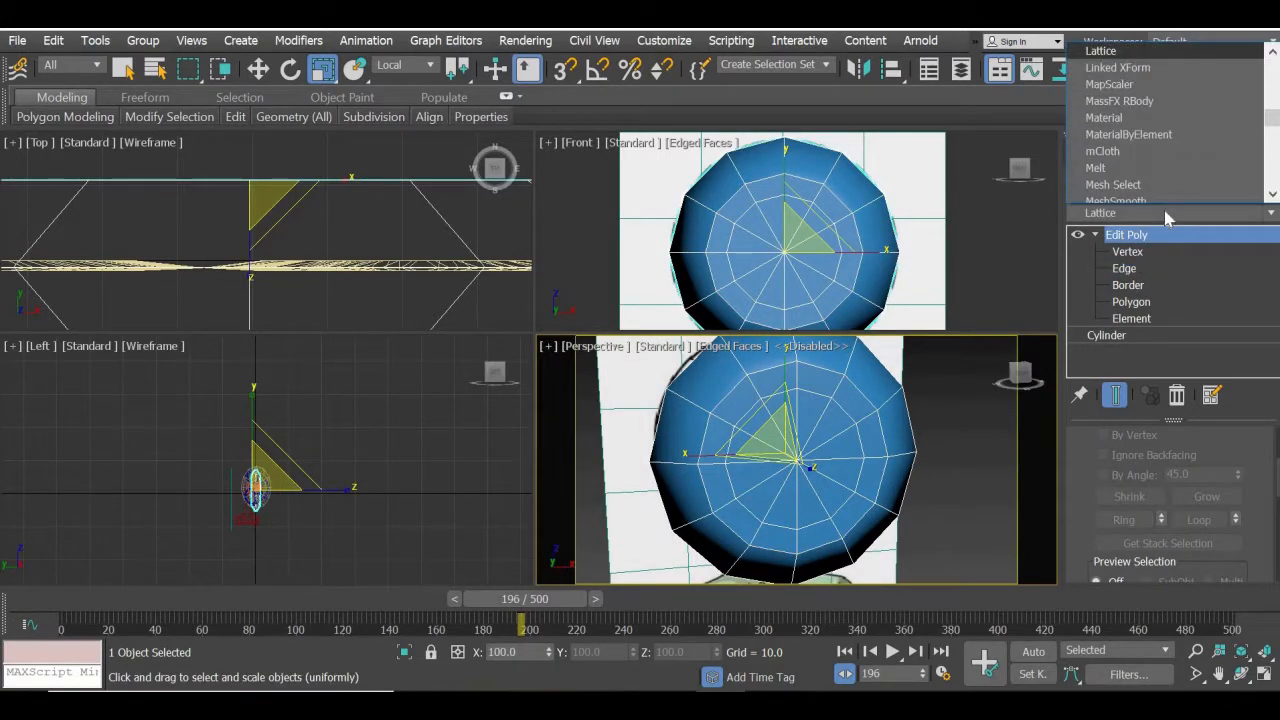
pyautogui.scroll(-1, 1150, 150)
pyautogui.scroll(3, 1123, 80)
pyautogui.click(1114, 55)
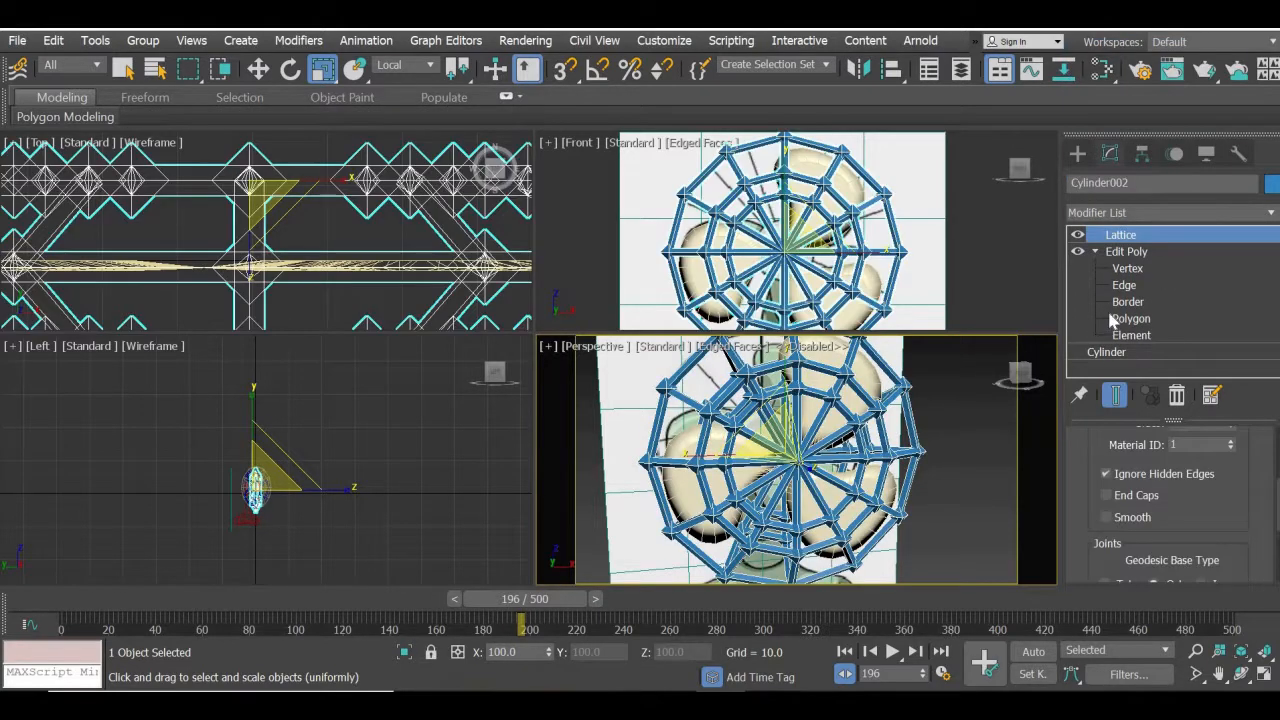
# - Set the lattice to Struts Only from Edges with a strut radius of 0.2, and deselect the cage
pyautogui.scroll(5, 1150, 520)
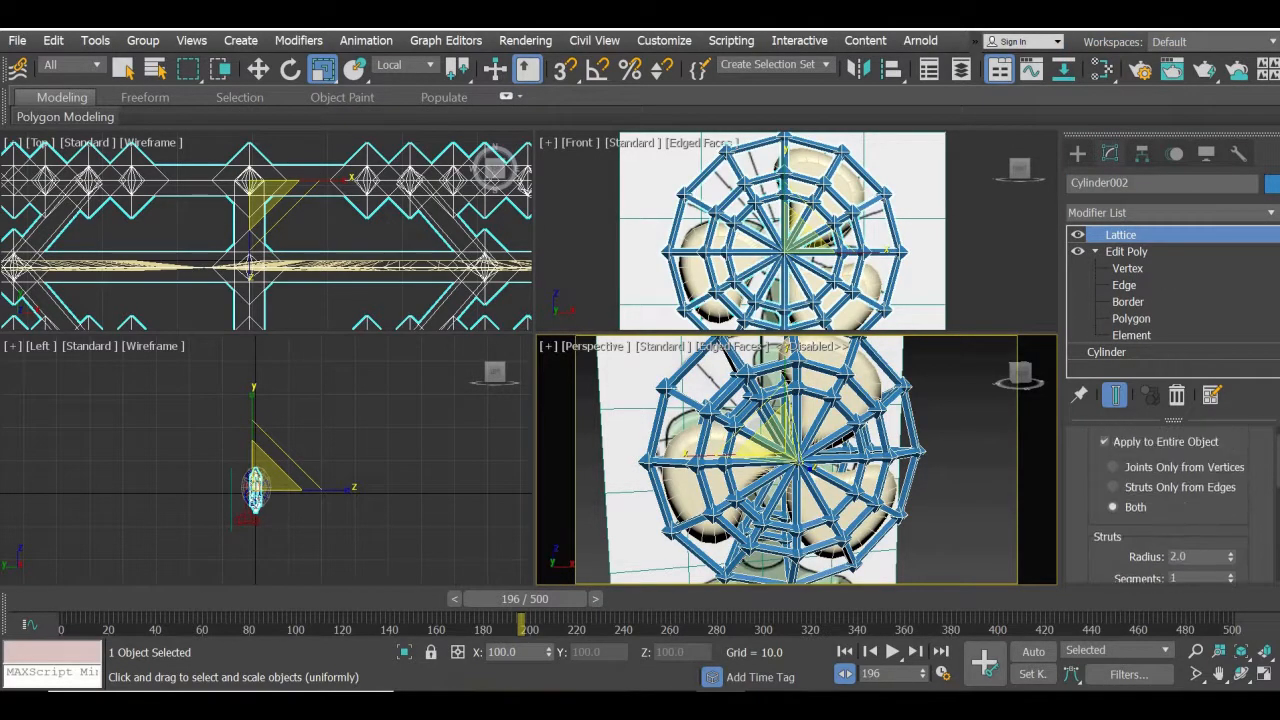
pyautogui.click(1140, 502)
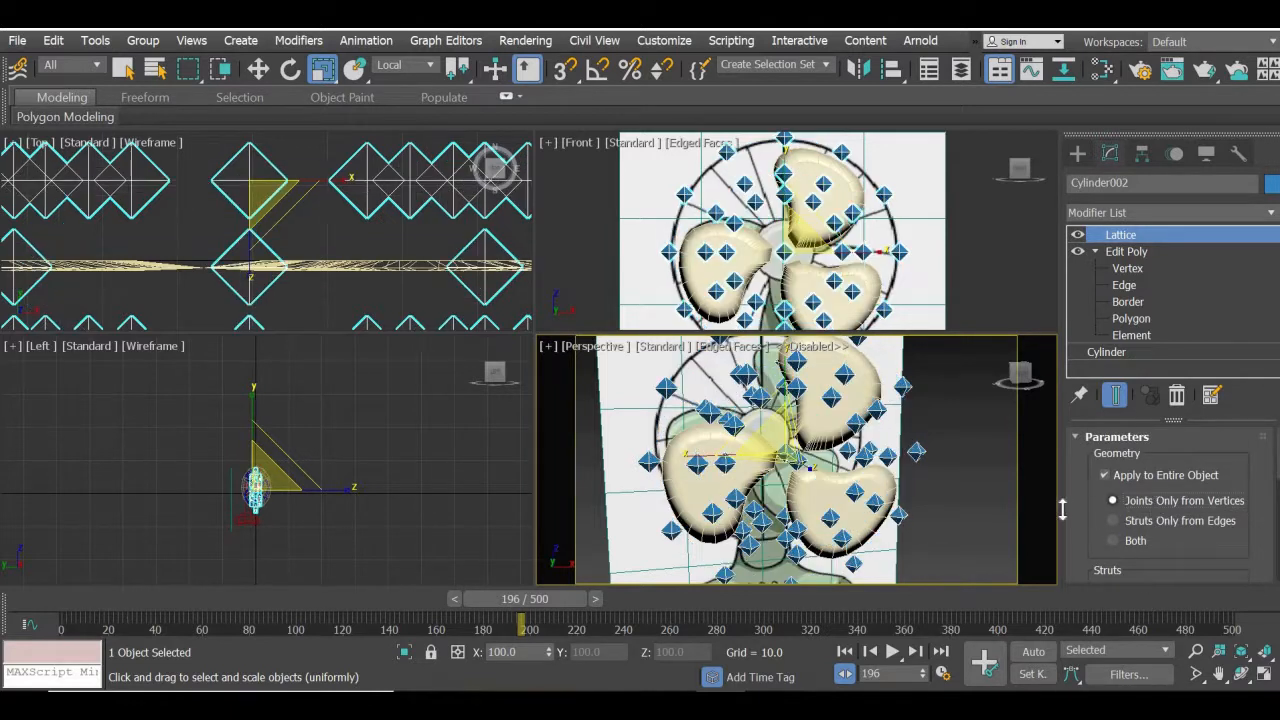
pyautogui.click(1134, 521)
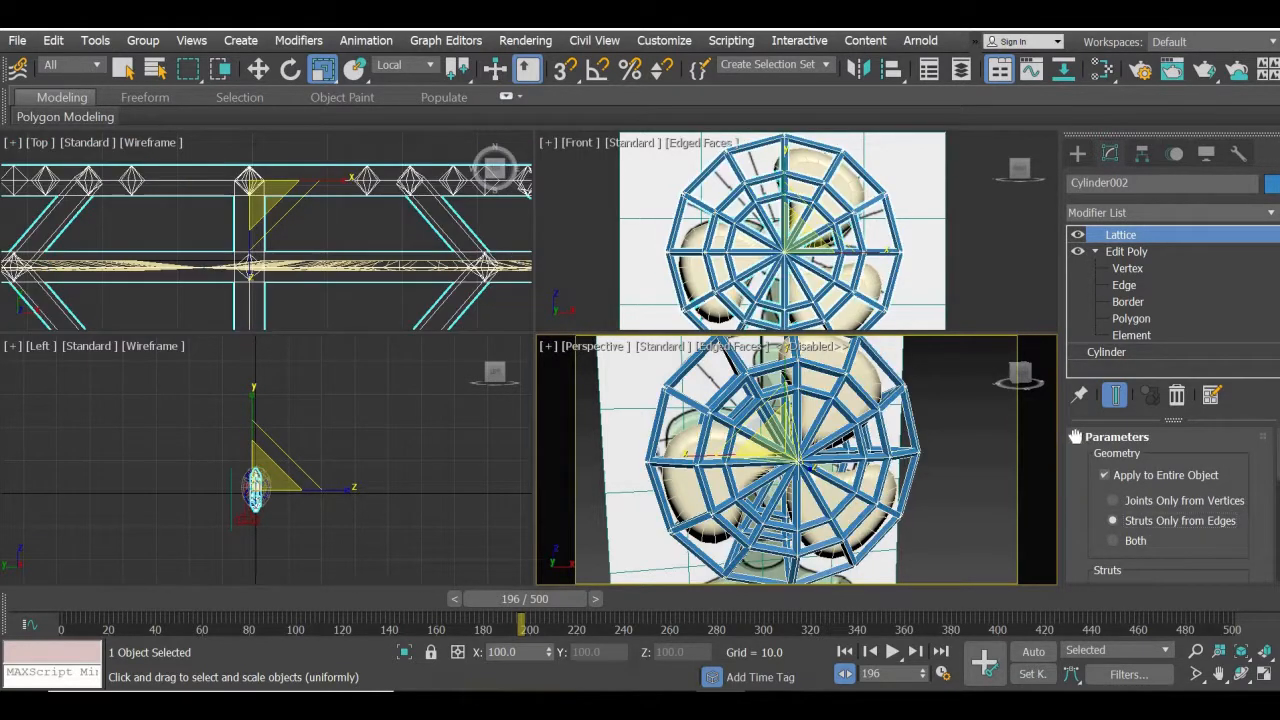
pyautogui.scroll(-2, 1180, 510)
pyautogui.moveTo(1197, 502); pyautogui.dragTo(1085, 495)
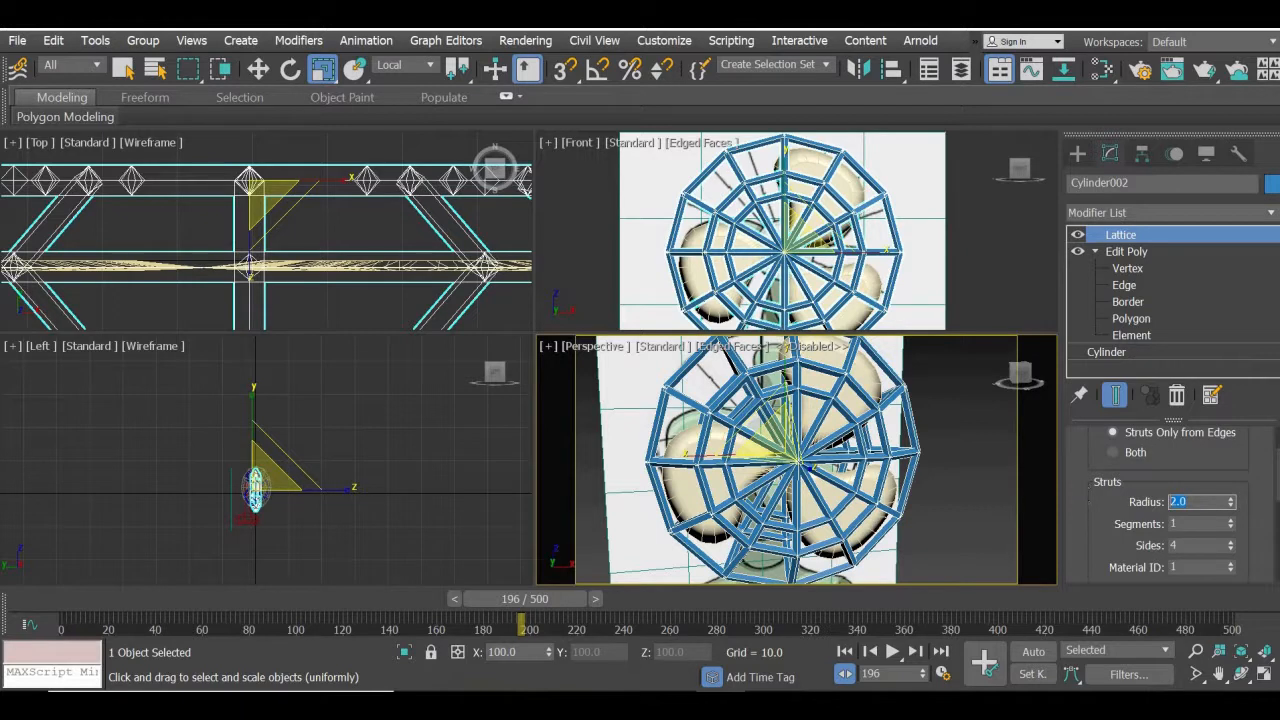
pyautogui.press('Return')
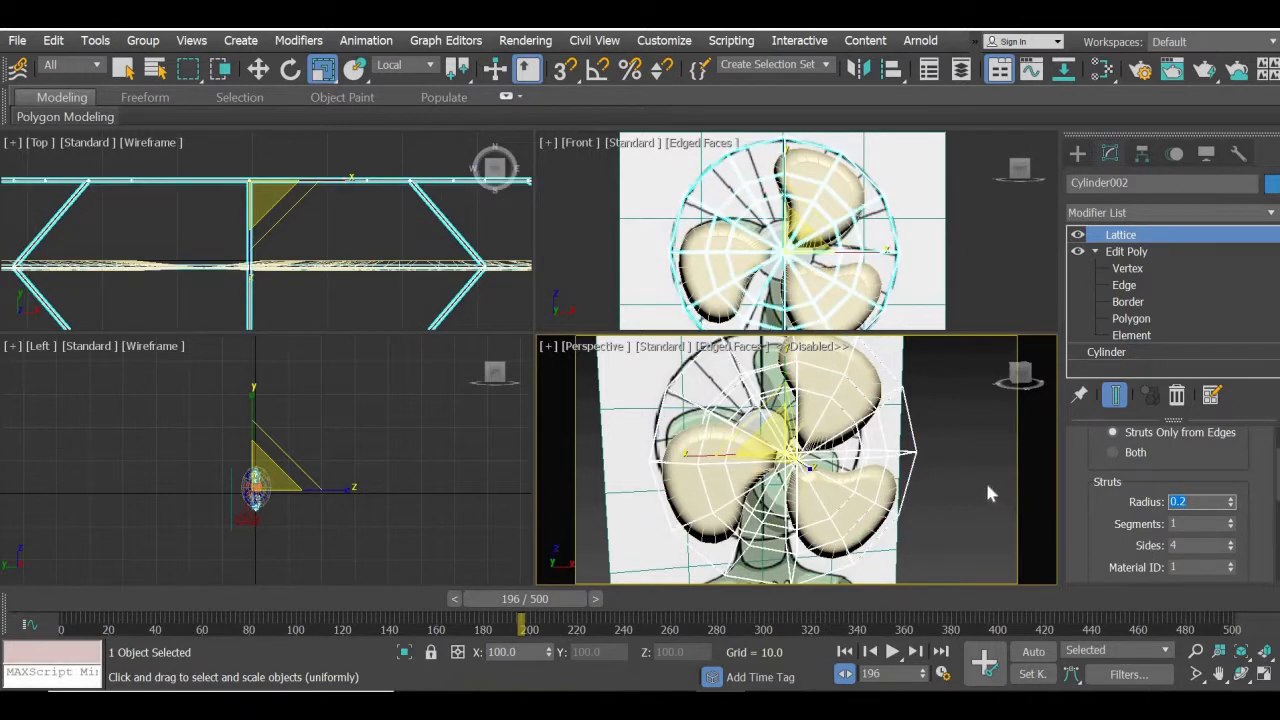
pyautogui.click(986, 487)
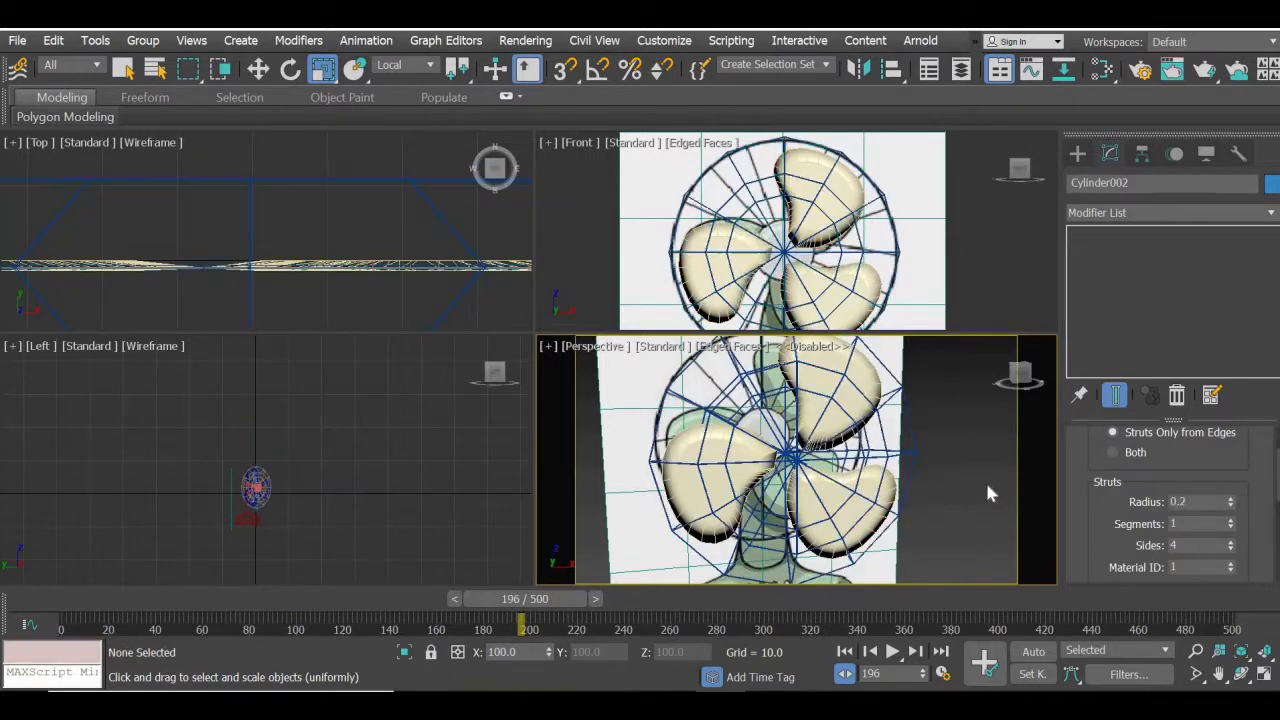
# - Examine the wire cage around the fan blades from several angles in an enlarged perspective view, then restore the four-view layout
pyautogui.click(1262, 673)
pyautogui.moveTo(563, 400); pyautogui.dragTo(561, 366, button='middle')
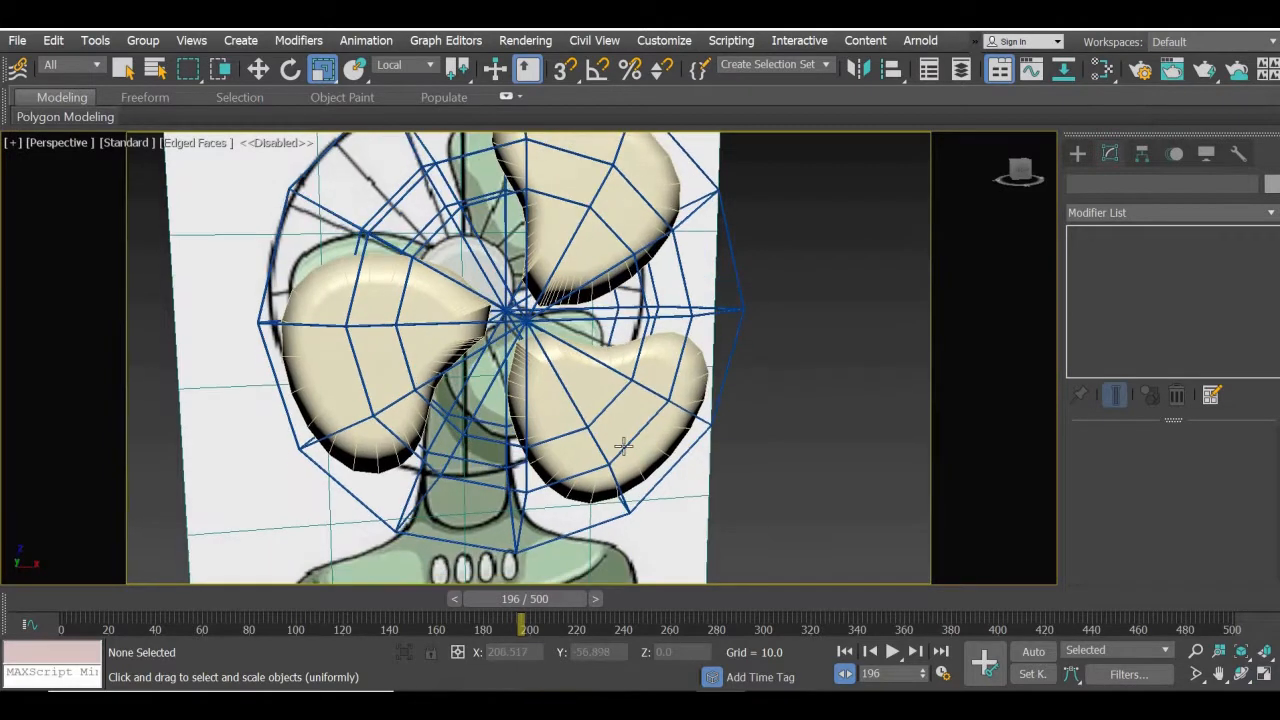
pyautogui.keyDown('alt'); pyautogui.moveTo(591, 450); pyautogui.dragTo(664, 437, button='middle'); pyautogui.keyUp('alt')
pyautogui.scroll(-3, 713, 333)
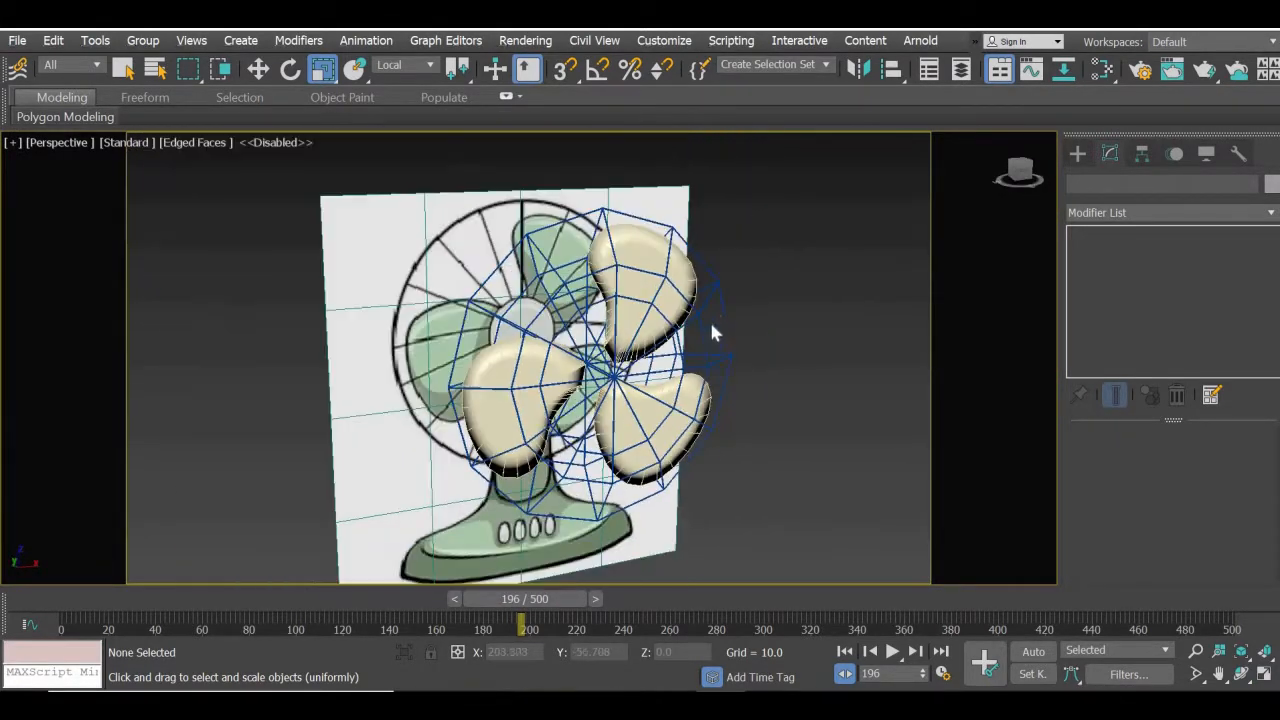
pyautogui.click(726, 318)
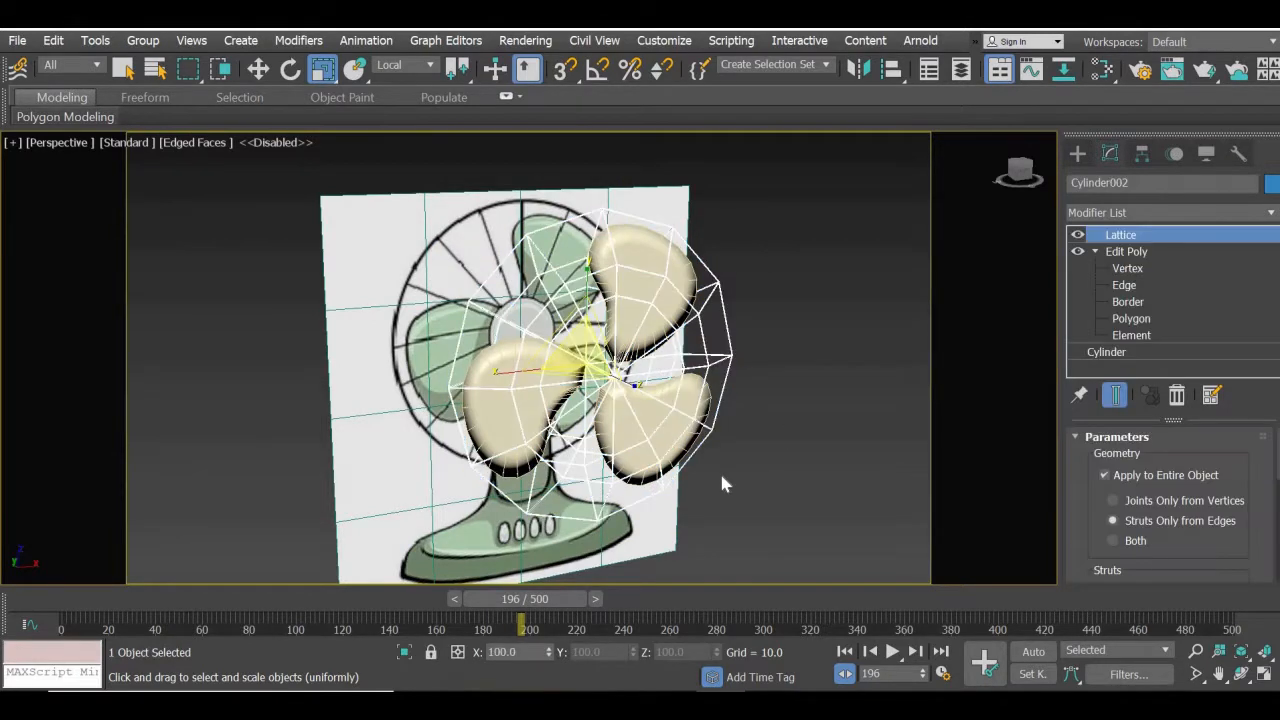
pyautogui.click(740, 490)
pyautogui.moveTo(726, 491)
pyautogui.keyDown('alt'); pyautogui.mouseDown(button='middle')
pyautogui.moveTo(632, 495)
pyautogui.moveTo(666, 477)
pyautogui.moveTo(664, 455)
pyautogui.moveTo(667, 468)
pyautogui.moveTo(757, 457)
pyautogui.moveTo(705, 480)
pyautogui.mouseUp(button='middle'); pyautogui.keyUp('alt')
pyautogui.click(1264, 676)
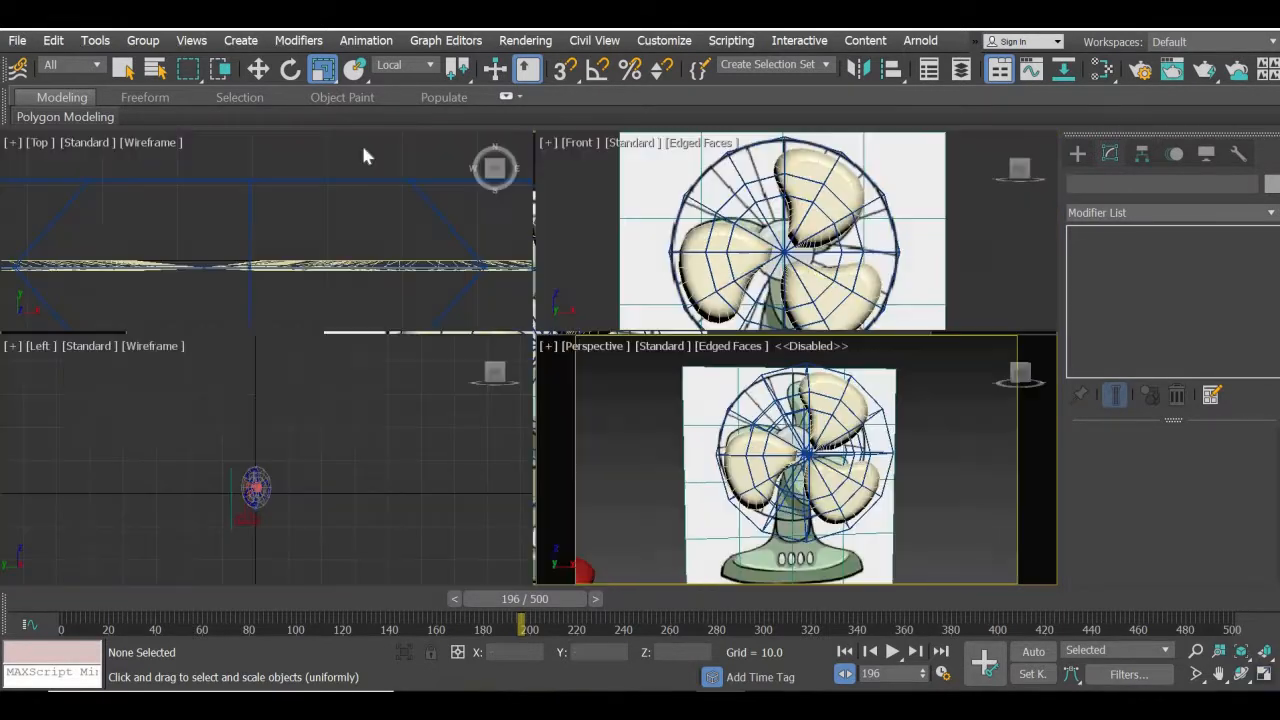
# - Draw a sphere with a radius of about 16.6 in the Front view, centred on the hub where the cage's spokes meet
pyautogui.click(258, 68)
pyautogui.click(1081, 153)
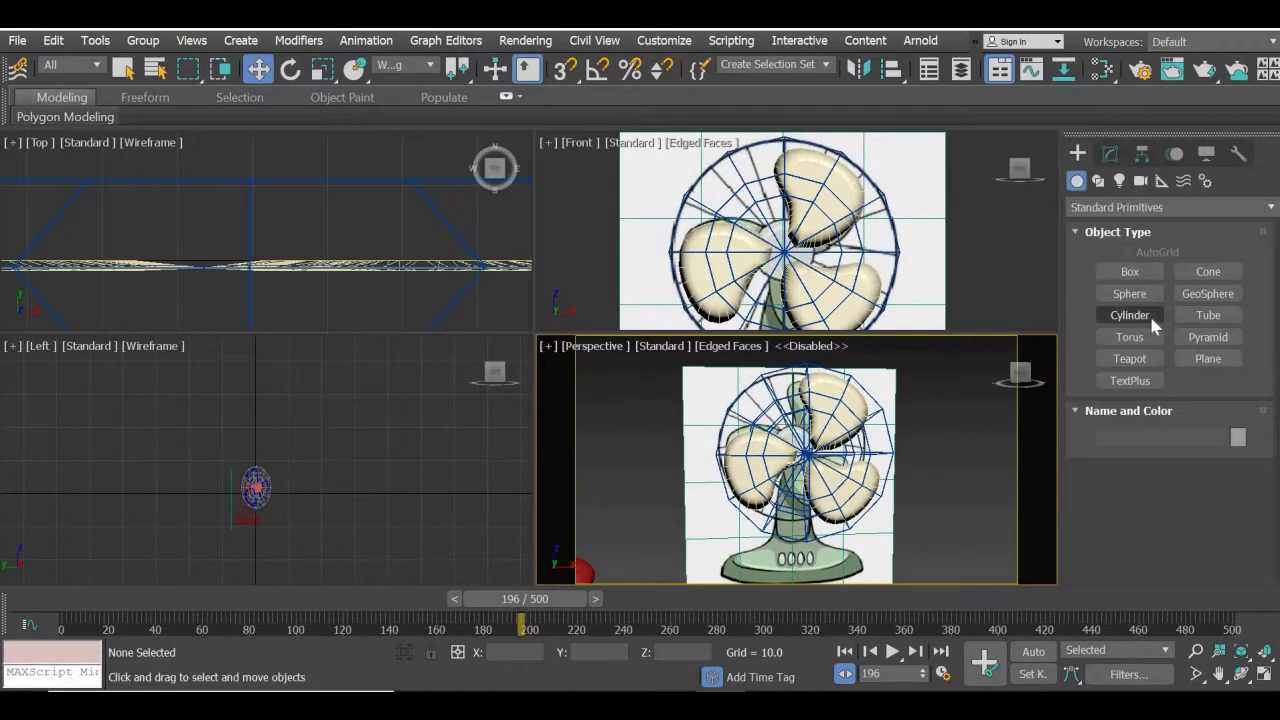
pyautogui.click(1129, 293)
pyautogui.scroll(10, 785, 265)
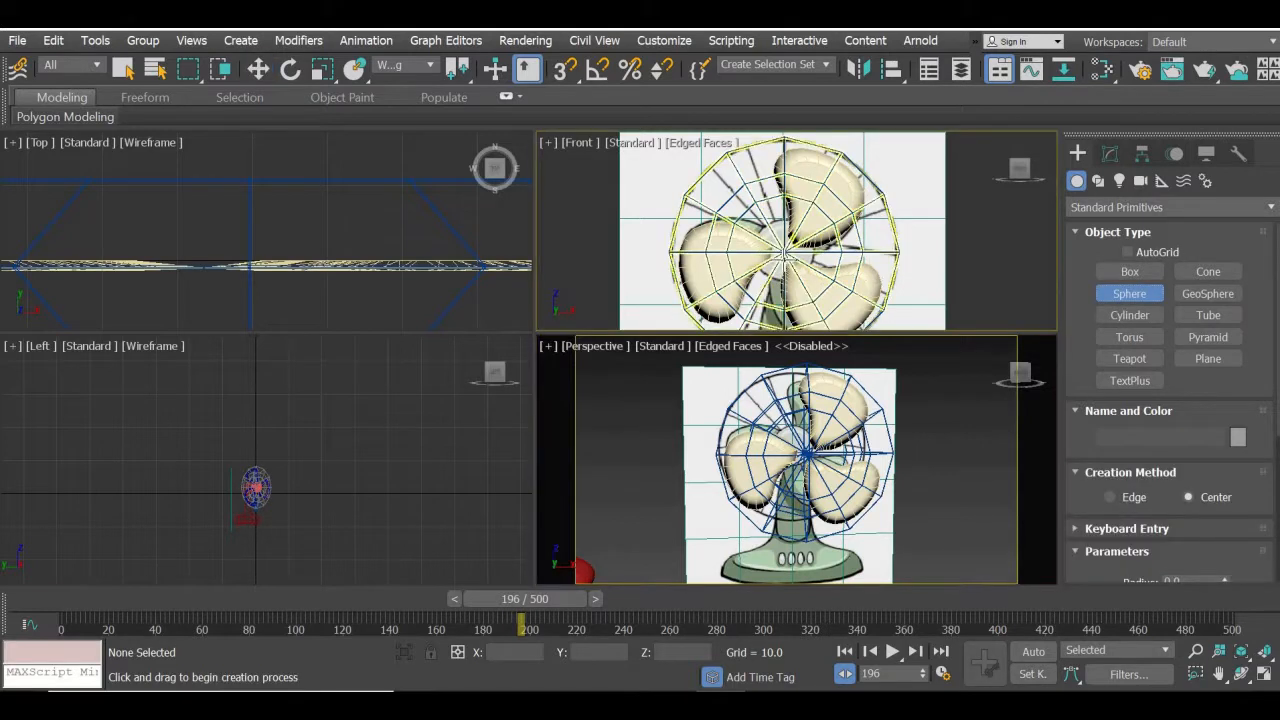
pyautogui.scroll(3, 805, 180)
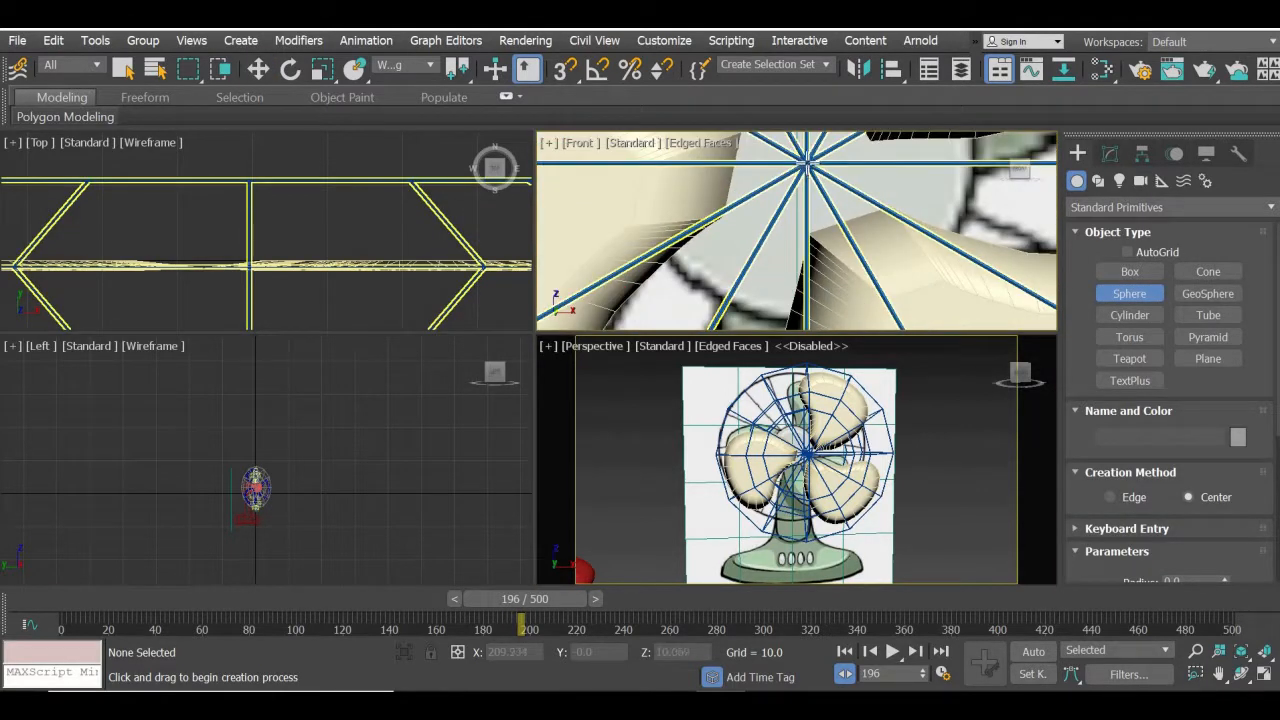
pyautogui.moveTo(807, 162); pyautogui.dragTo(880, 318)
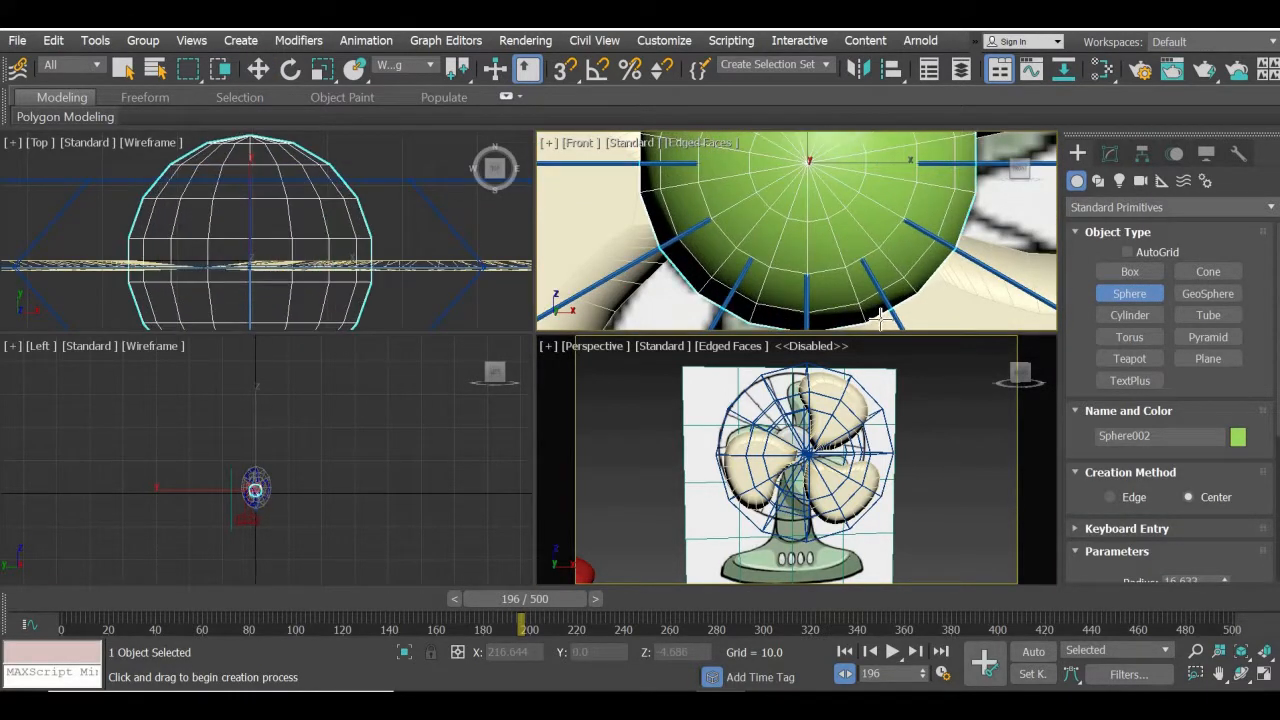
pyautogui.click(258, 68)
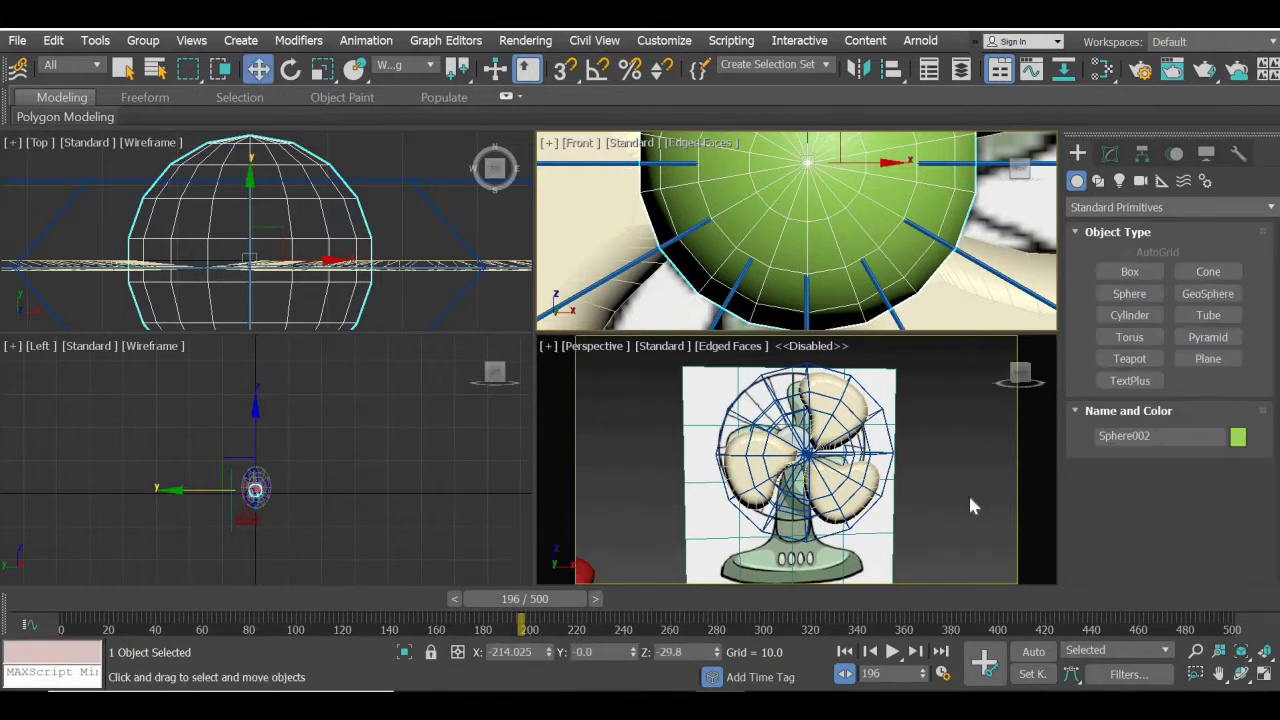
pyautogui.keyDown('alt'); pyautogui.moveTo(831, 530); pyautogui.dragTo(833, 482, button='middle'); pyautogui.keyUp('alt')
pyautogui.scroll(5, 833, 482)
pyautogui.scroll(-3, 904, 490)
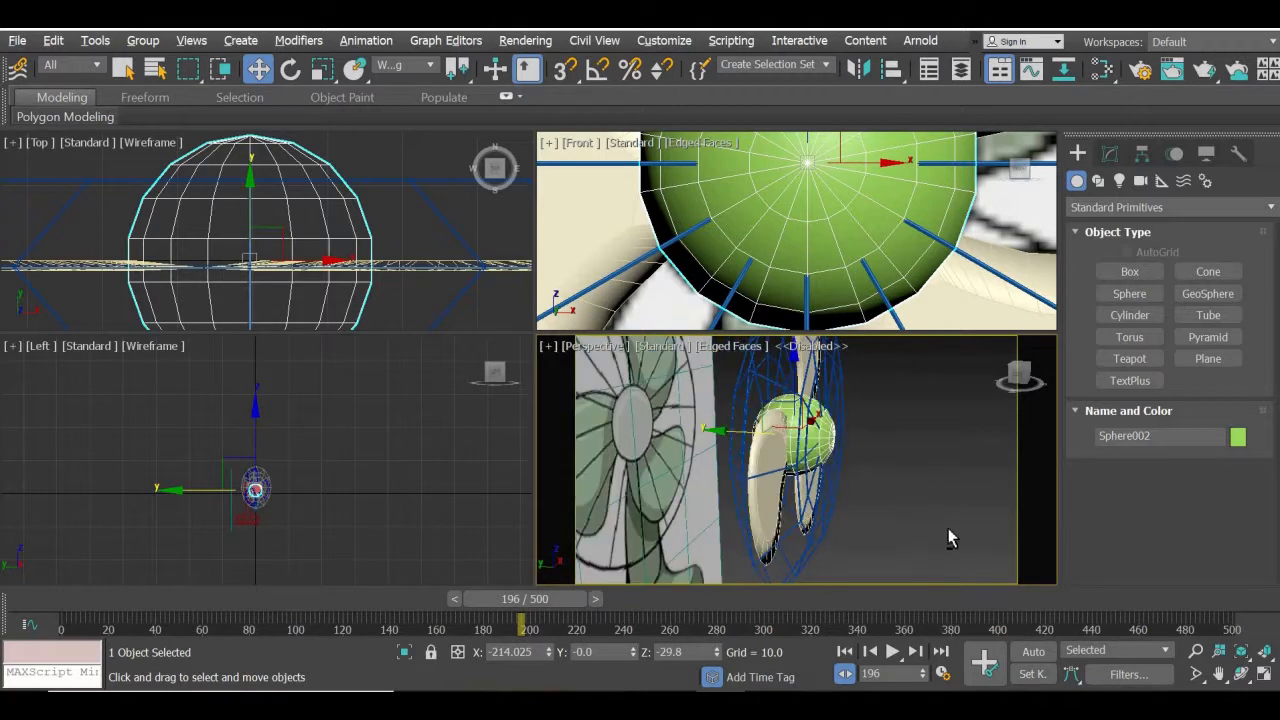
pyautogui.click(947, 530)
pyautogui.keyDown('alt'); pyautogui.moveTo(857, 546); pyautogui.dragTo(869, 478, button='middle'); pyautogui.keyUp('alt')
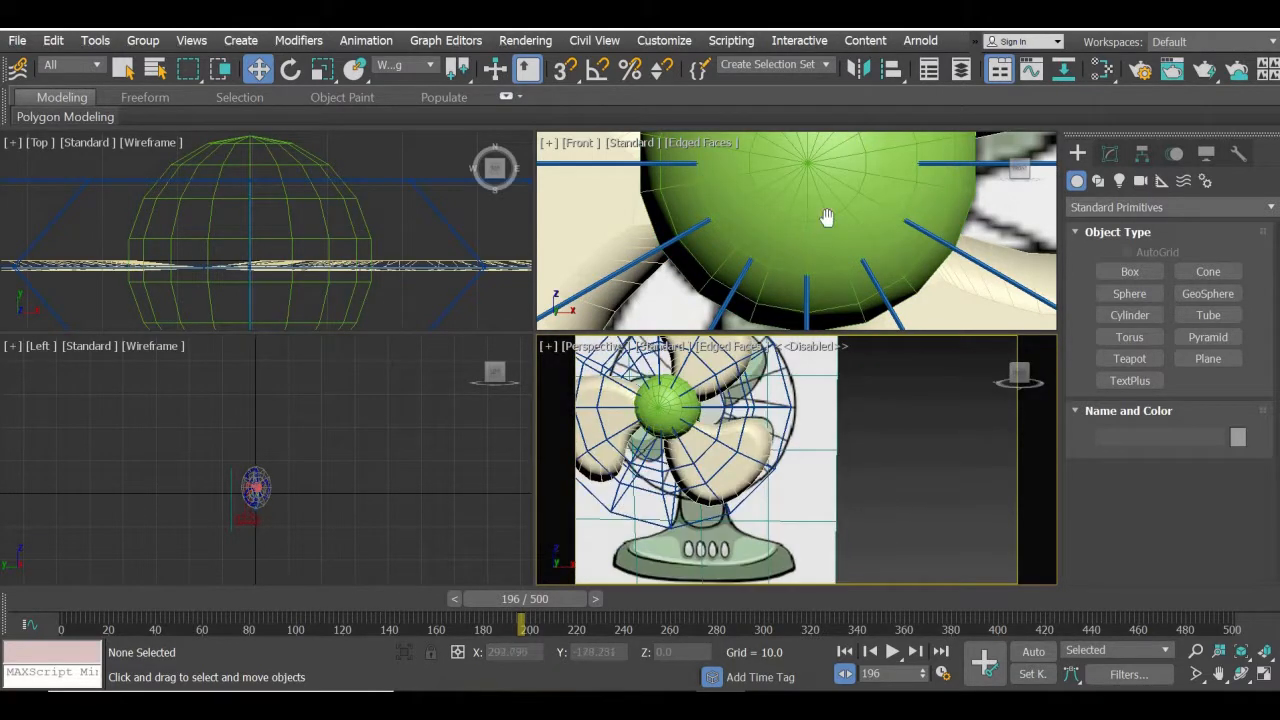
# - Draw a box about 47.5 long in the Top view behind the new blades, roughly as wide as the cage
pyautogui.scroll(-8, 826, 217)
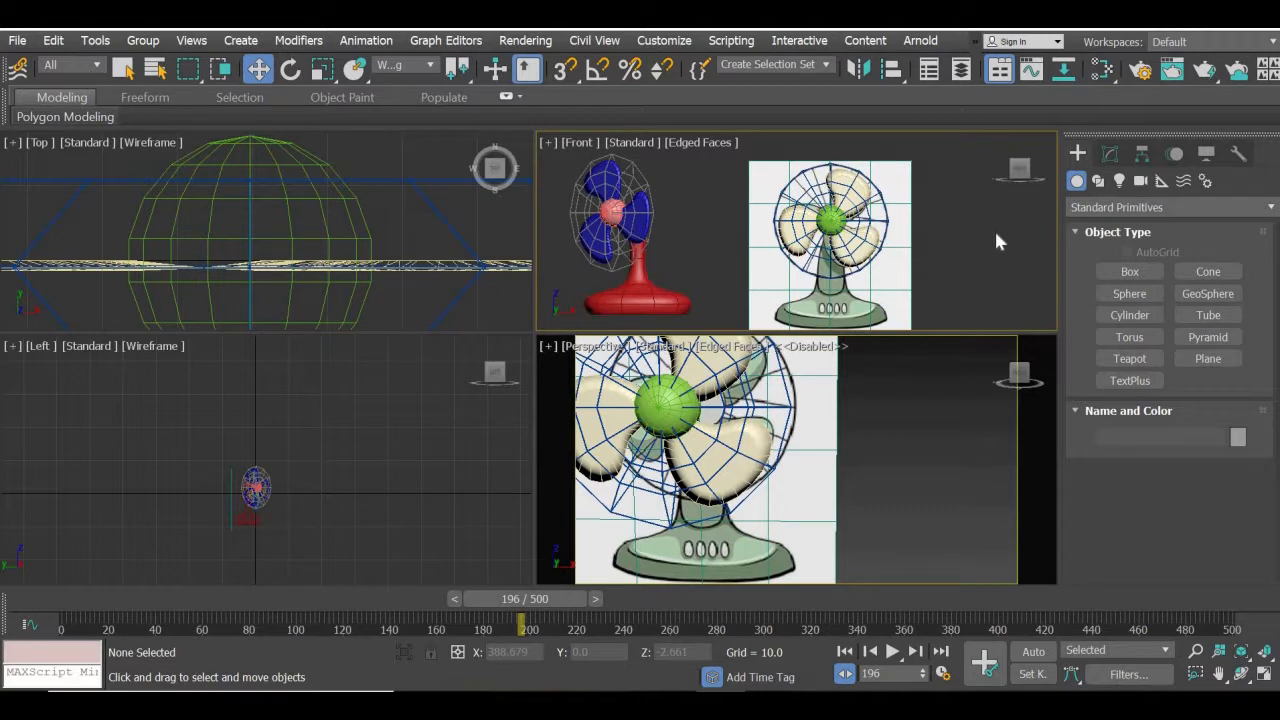
pyautogui.scroll(-8, 394, 210)
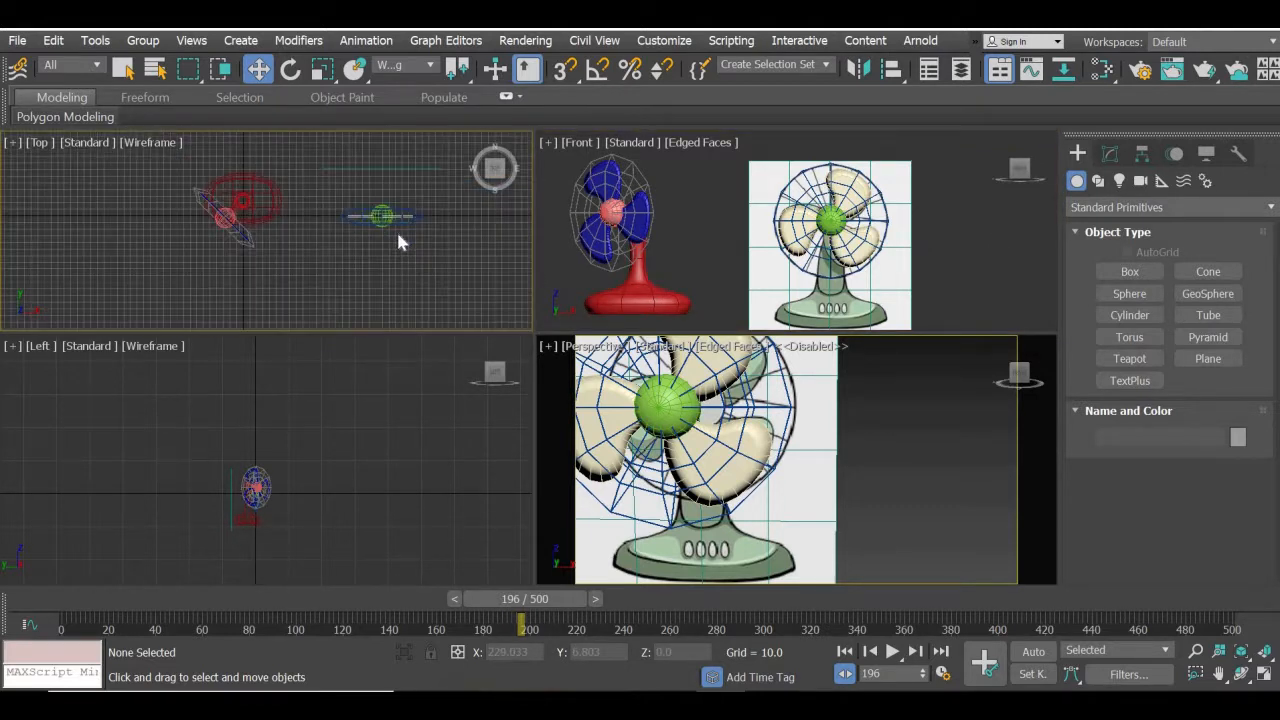
pyautogui.click(1126, 271)
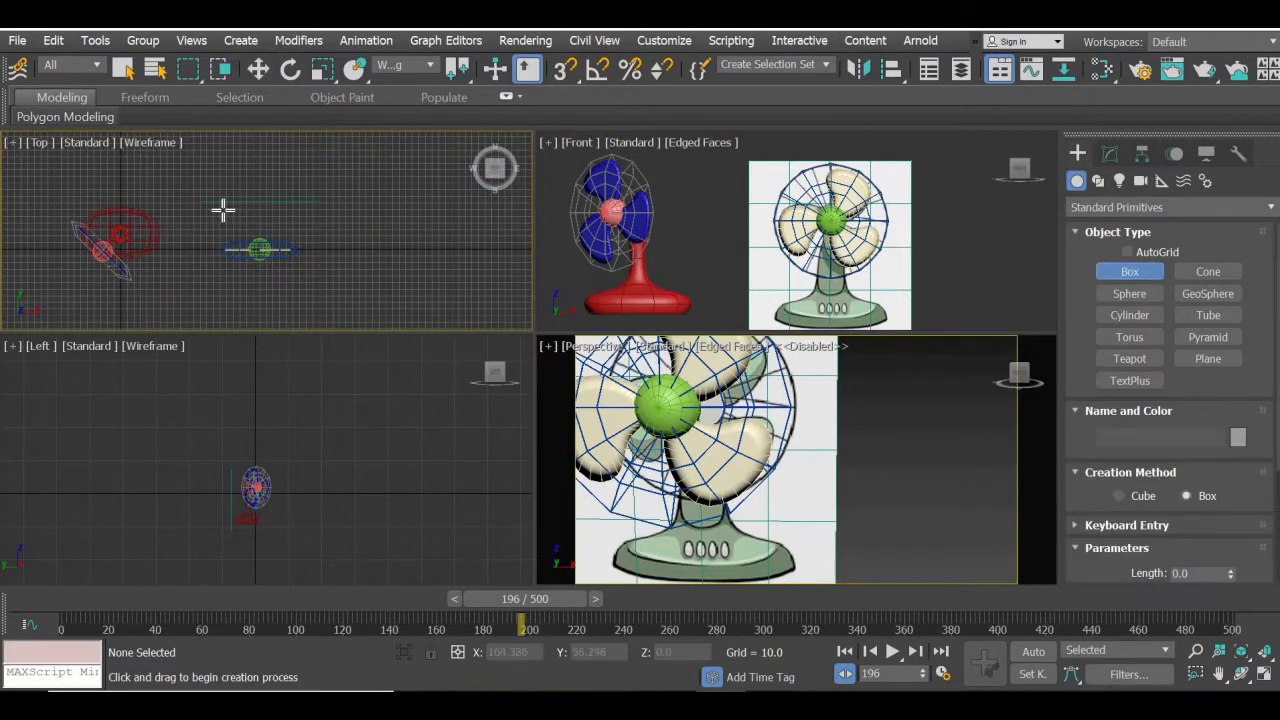
pyautogui.moveTo(222, 210); pyautogui.dragTo(302, 244)
pyautogui.click(298, 202)
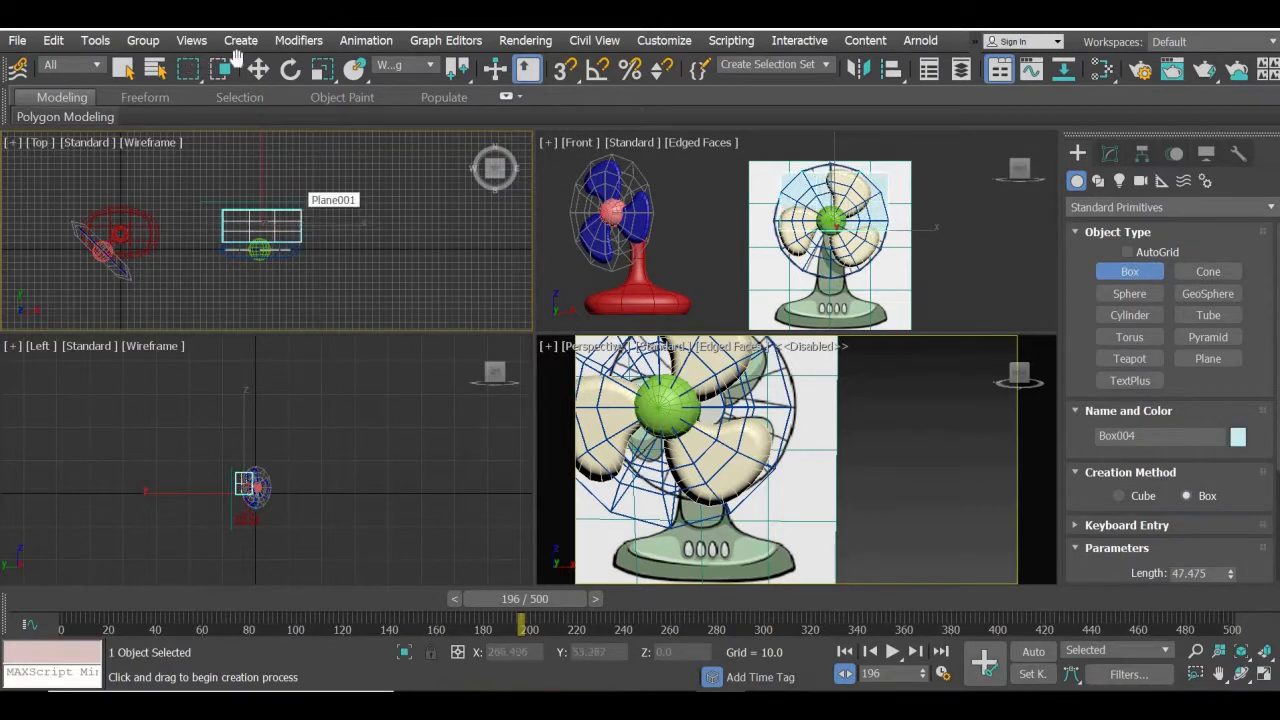
# - Move the box down to Z about -155 and sideways along X to about 88, clear of the fan
pyautogui.press('w')
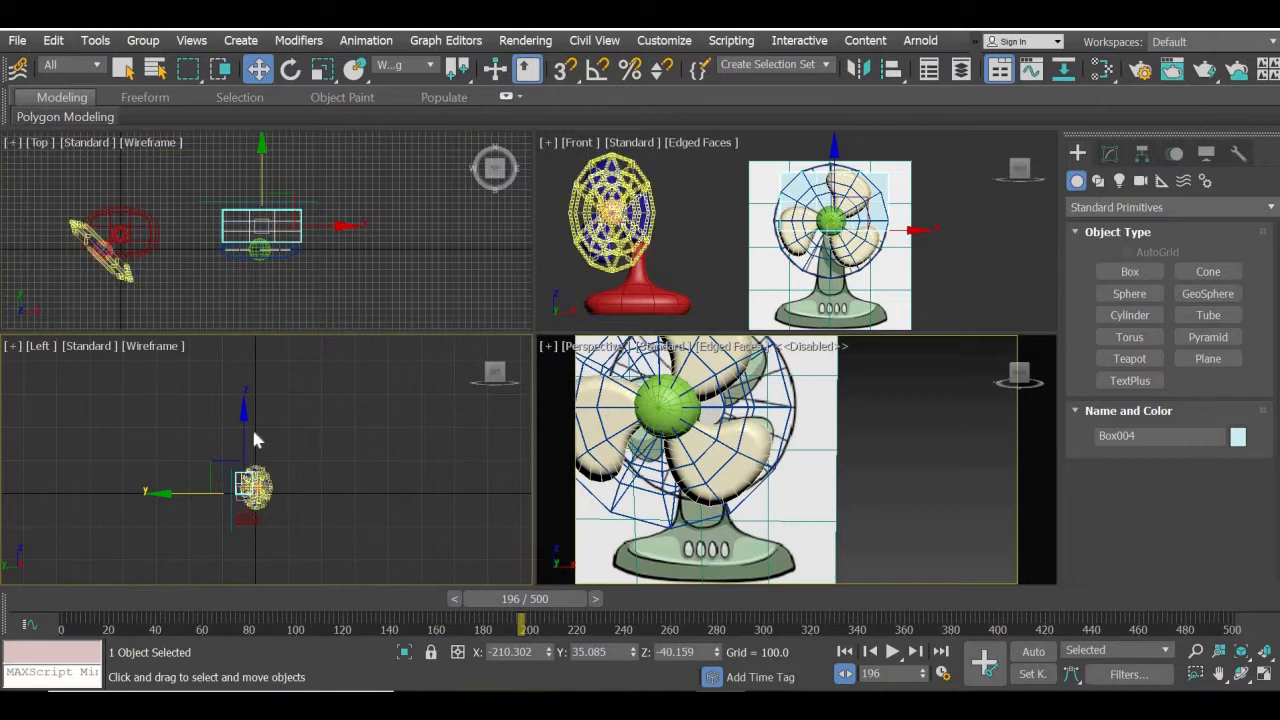
pyautogui.moveTo(246, 413); pyautogui.dragTo(246, 448)
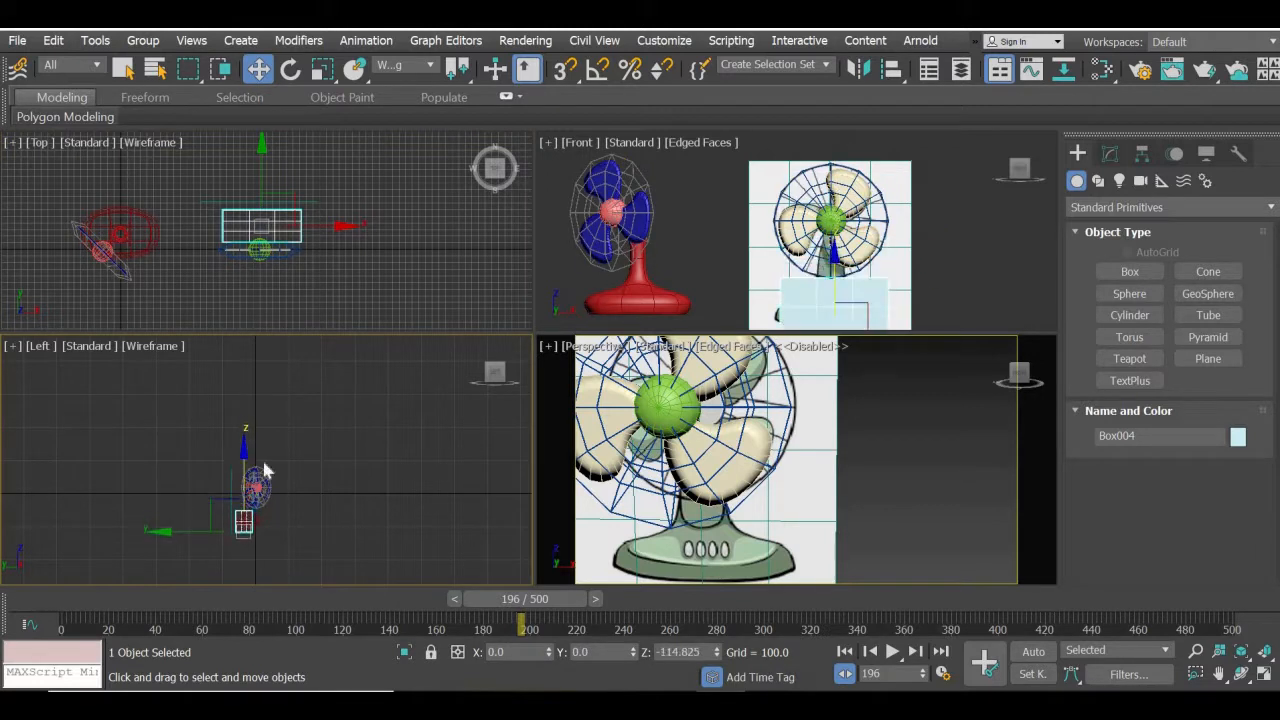
pyautogui.scroll(-5, 837, 467)
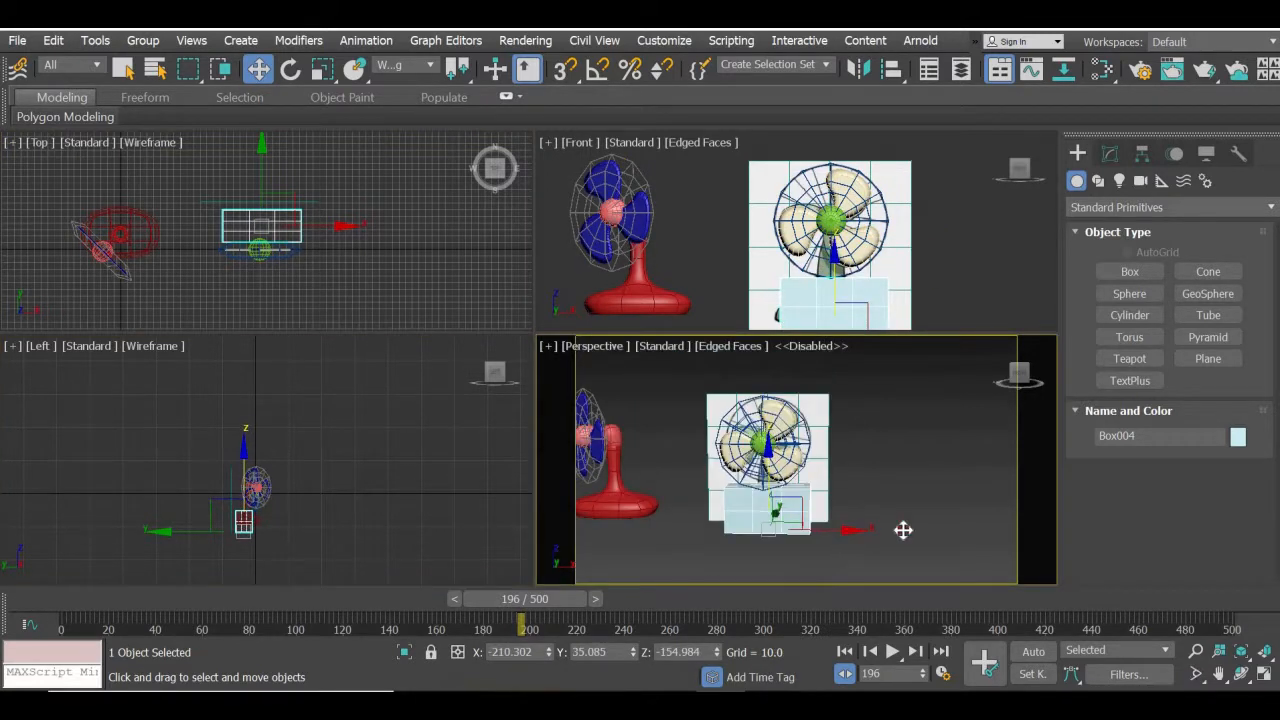
pyautogui.moveTo(903, 530); pyautogui.dragTo(1062, 546)
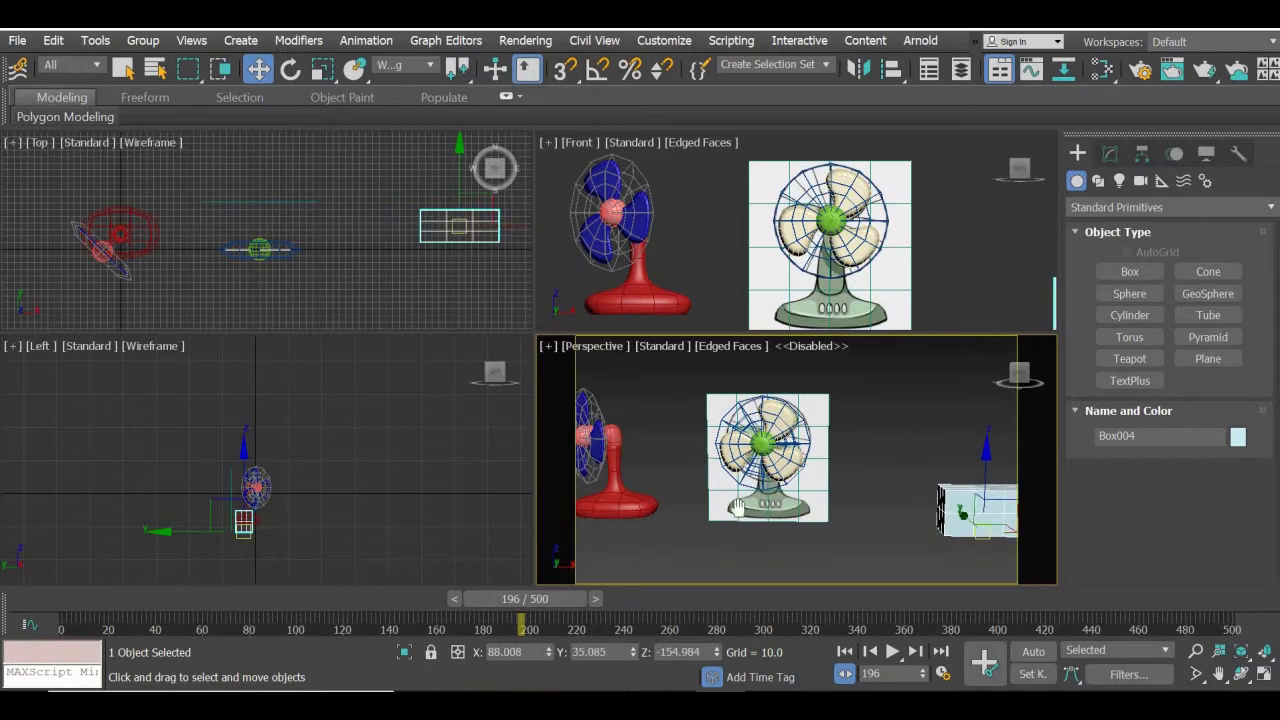
pyautogui.moveTo(733, 498); pyautogui.dragTo(628, 495, button='middle')
pyautogui.moveTo(958, 518); pyautogui.dragTo(903, 516, button='middle')
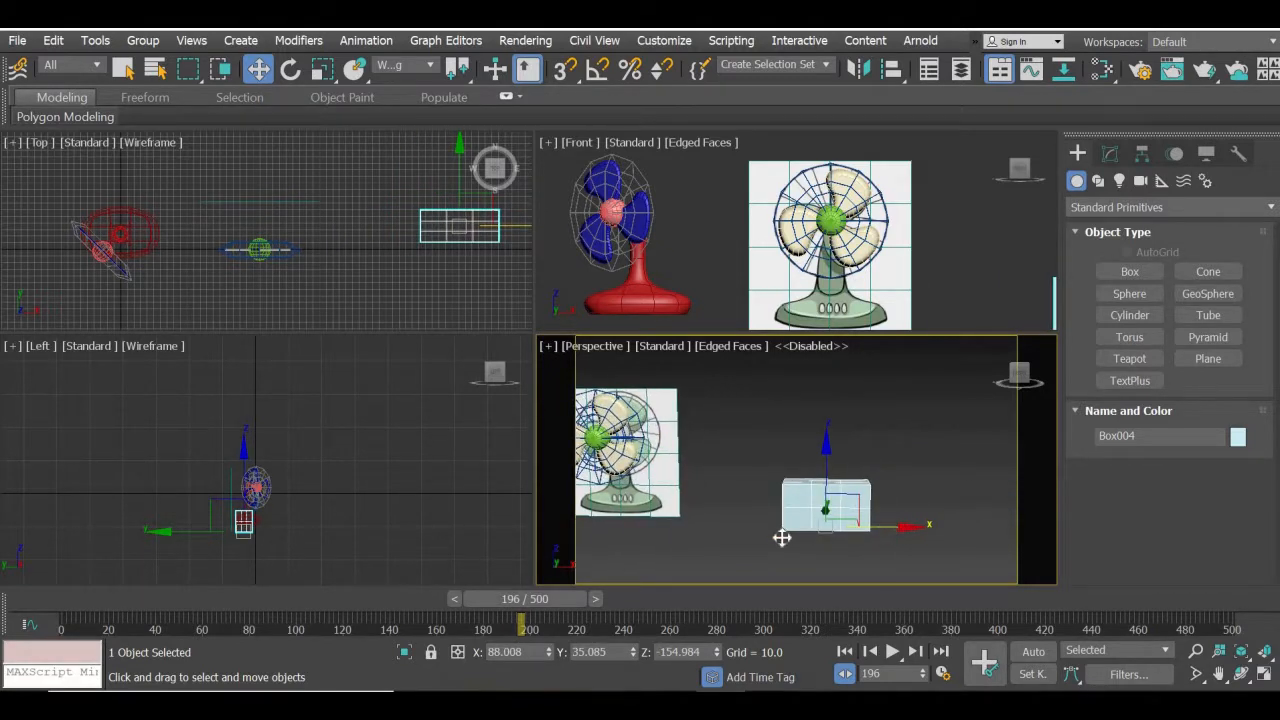
# - Clone the box once as a Reference, placing the clone over the fan's base at X about -200.7
pyautogui.keyDown('shift'); pyautogui.moveTo(782, 538); pyautogui.dragTo(700, 532); pyautogui.keyUp('shift')
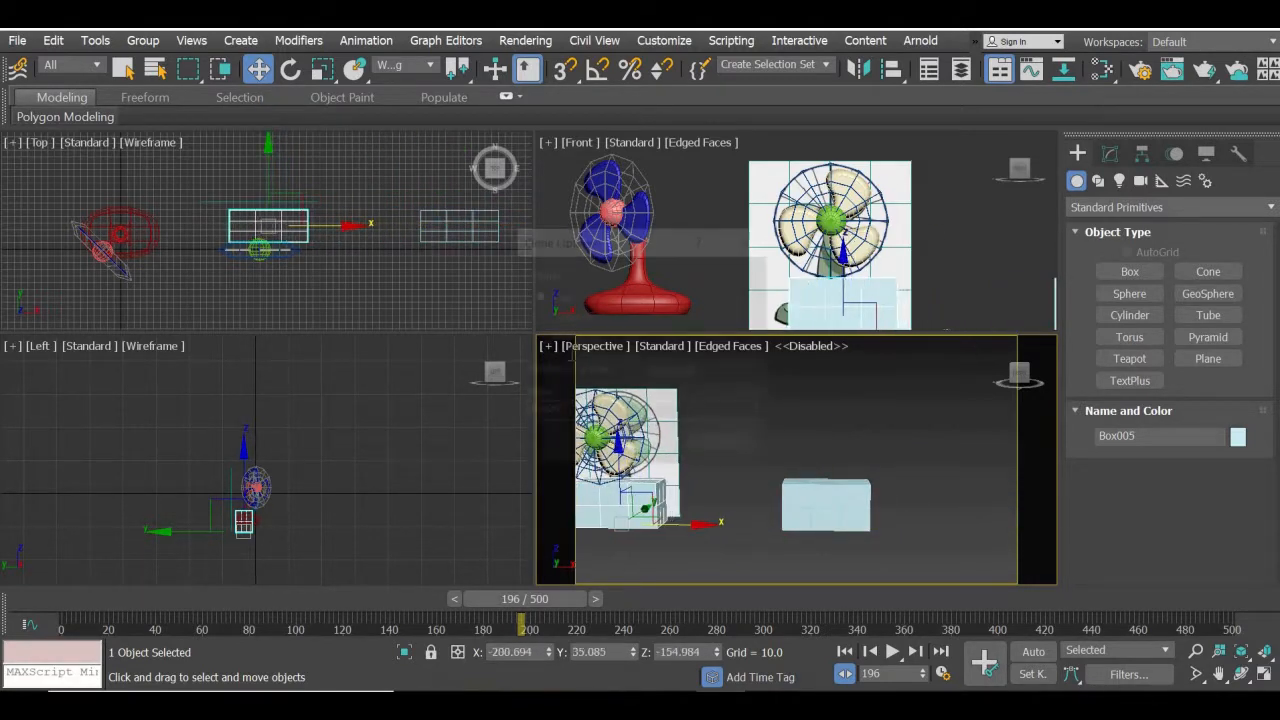
pyautogui.click(540, 336)
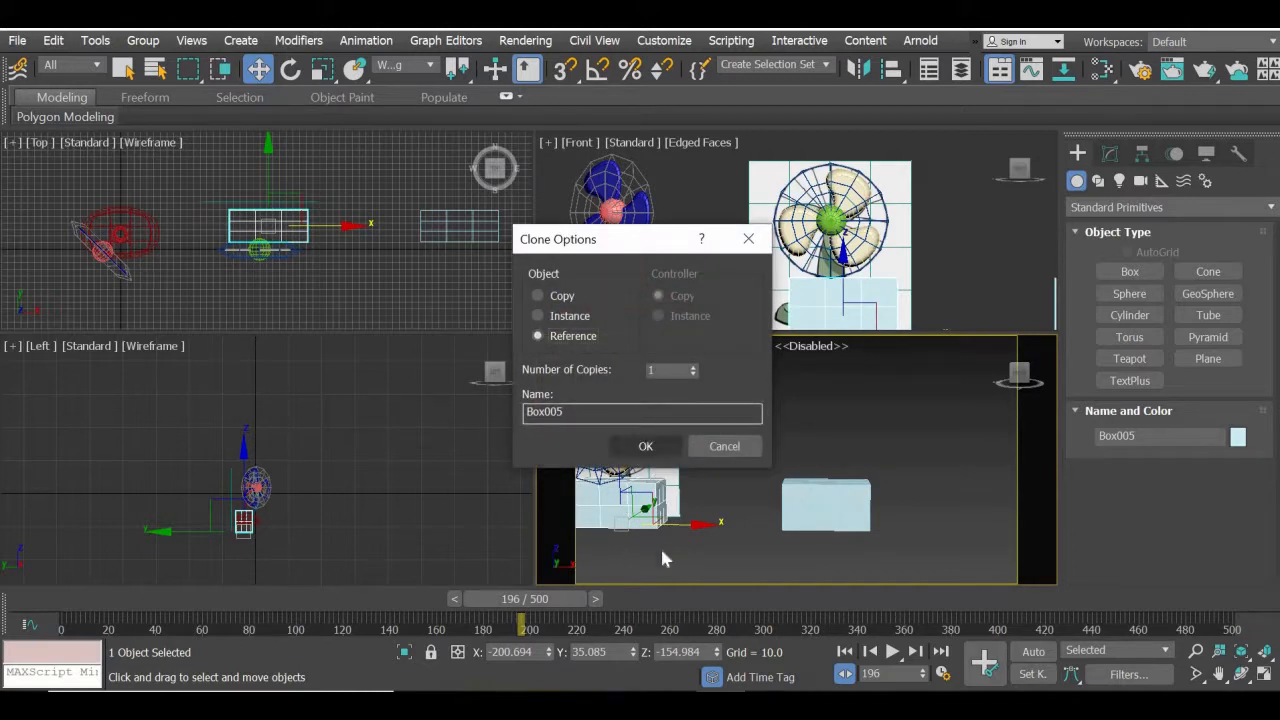
pyautogui.press('Return')
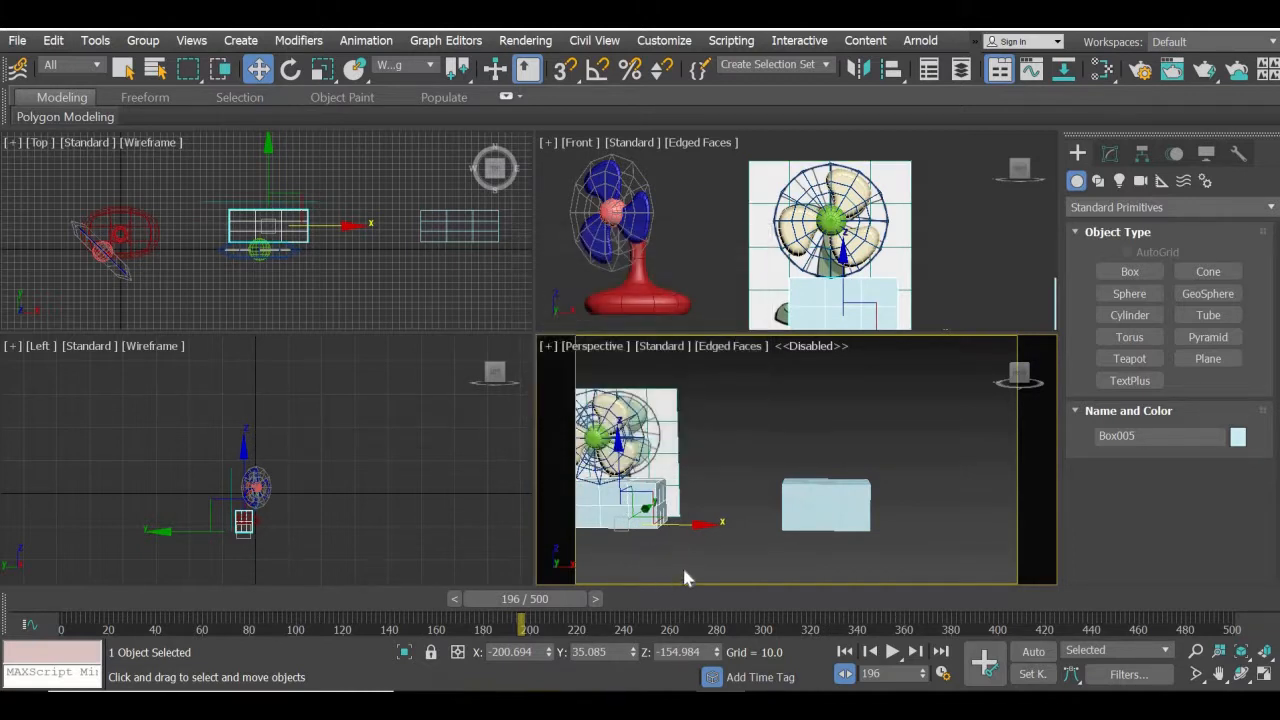
# - Add a MeshSmooth modifier to the cloned reference box at the fan's base
pyautogui.click(1110, 153)
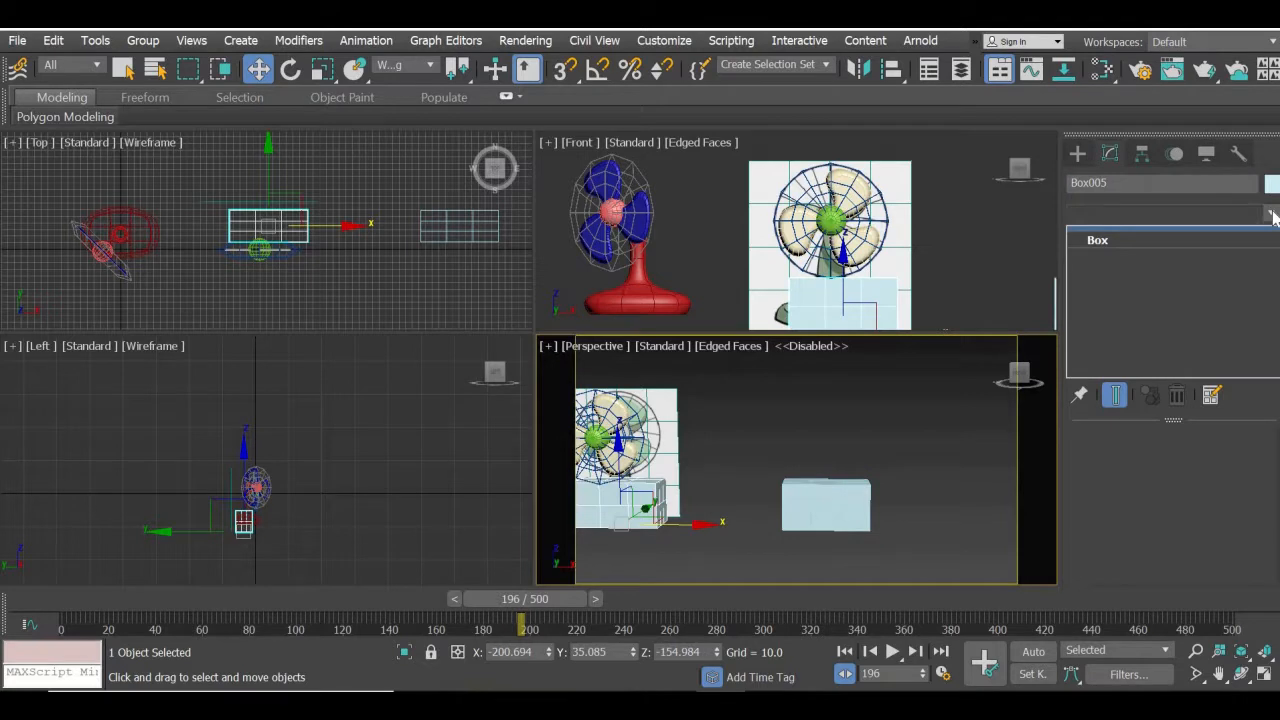
pyautogui.click(1272, 213)
pyautogui.scroll(-6, 1255, 195)
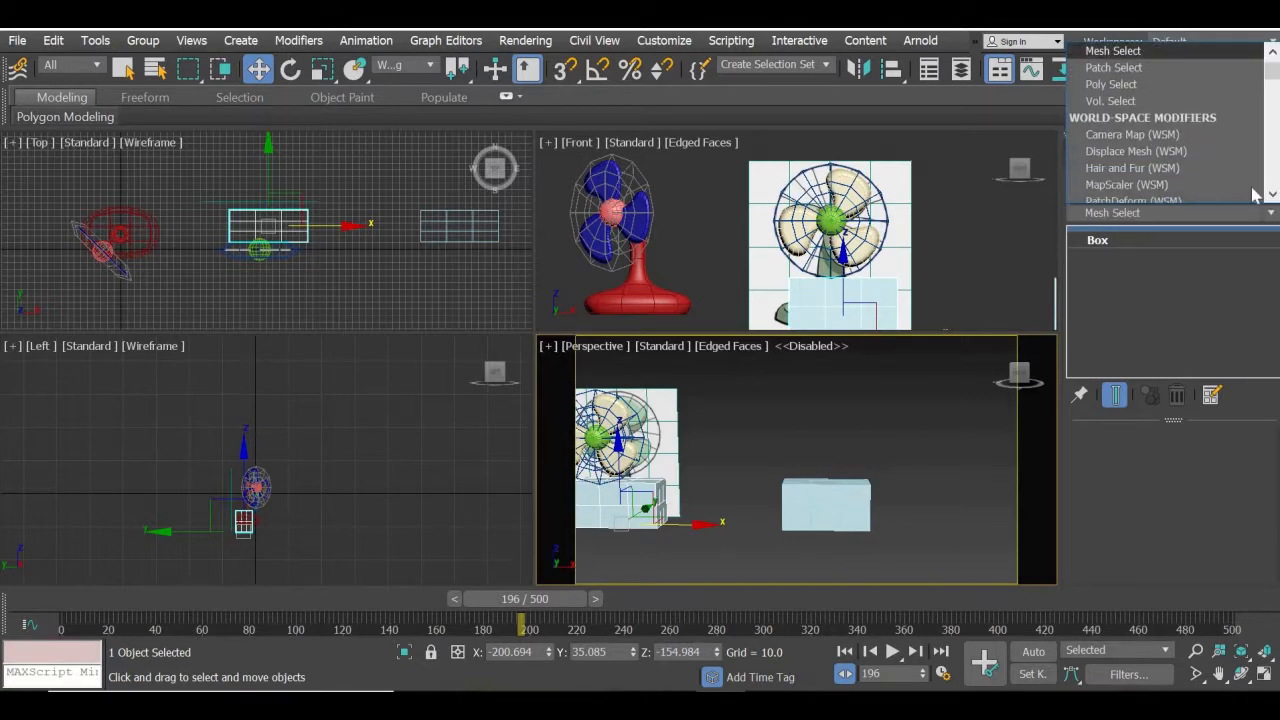
pyautogui.scroll(-15, 1205, 145)
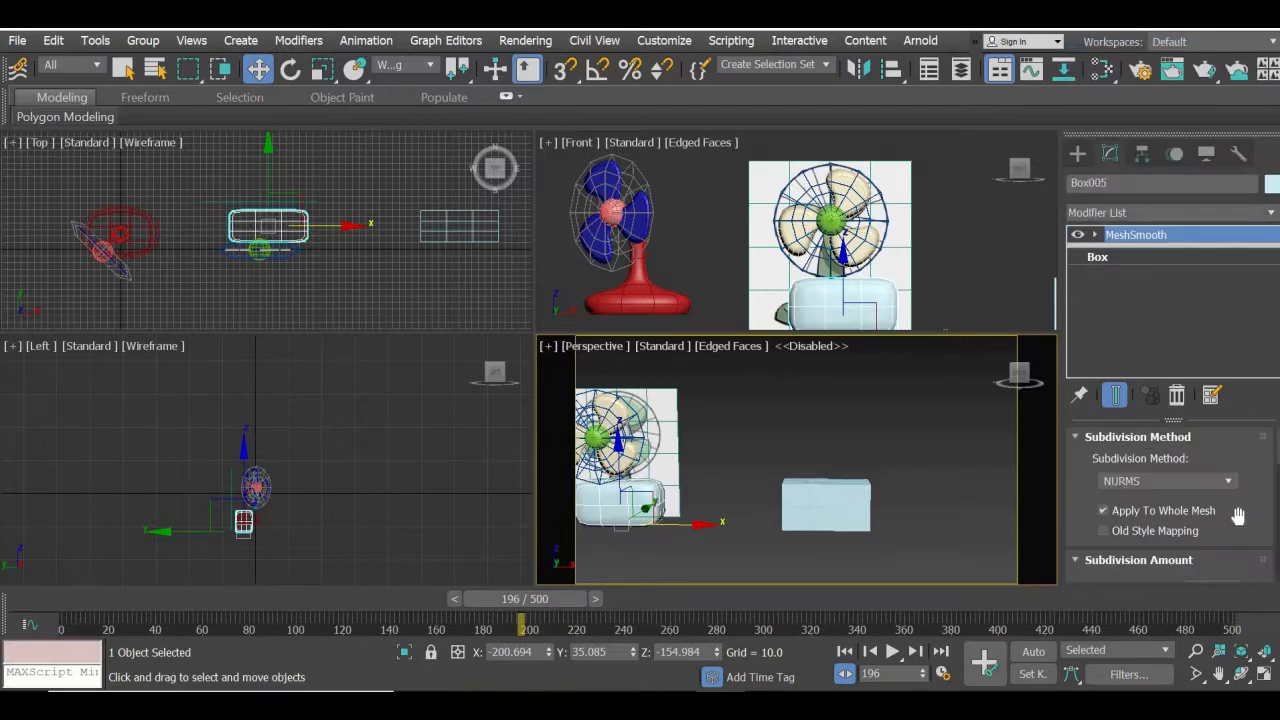
# - Set the MeshSmooth iterations of the box clone at the fan's base to 2
pyautogui.scroll(-3, 1228, 384)
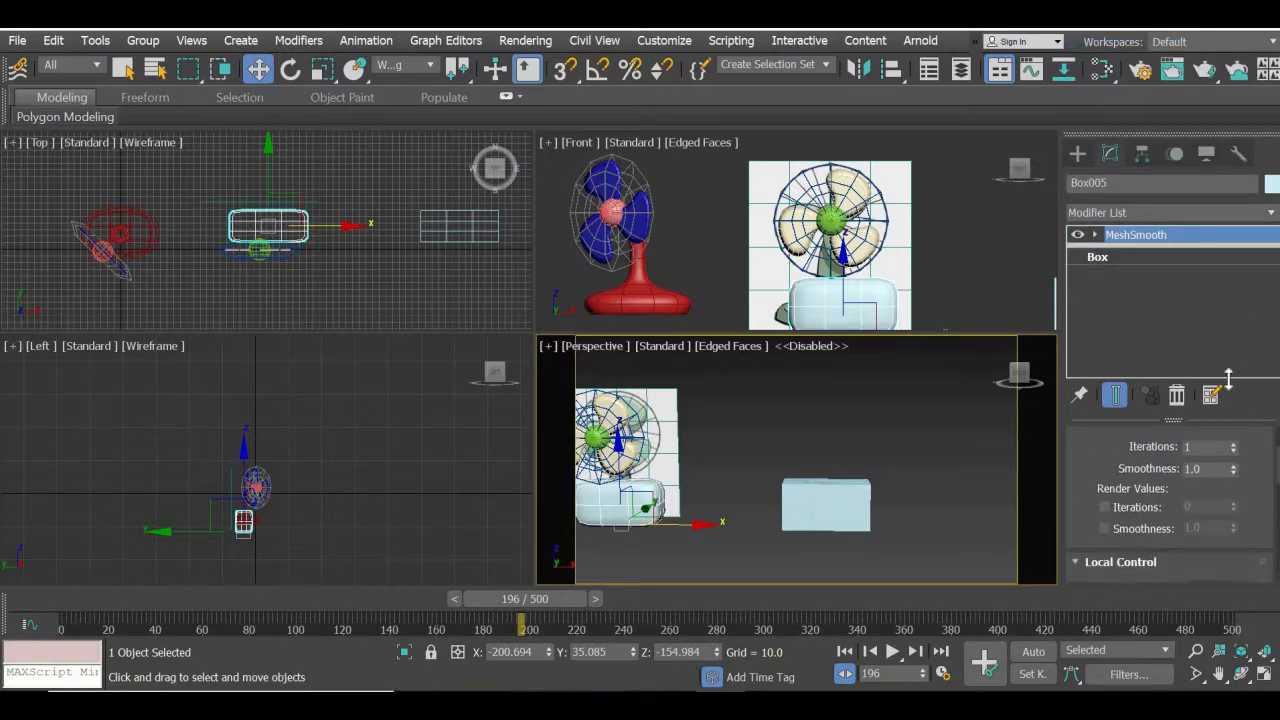
pyautogui.click(1233, 445)
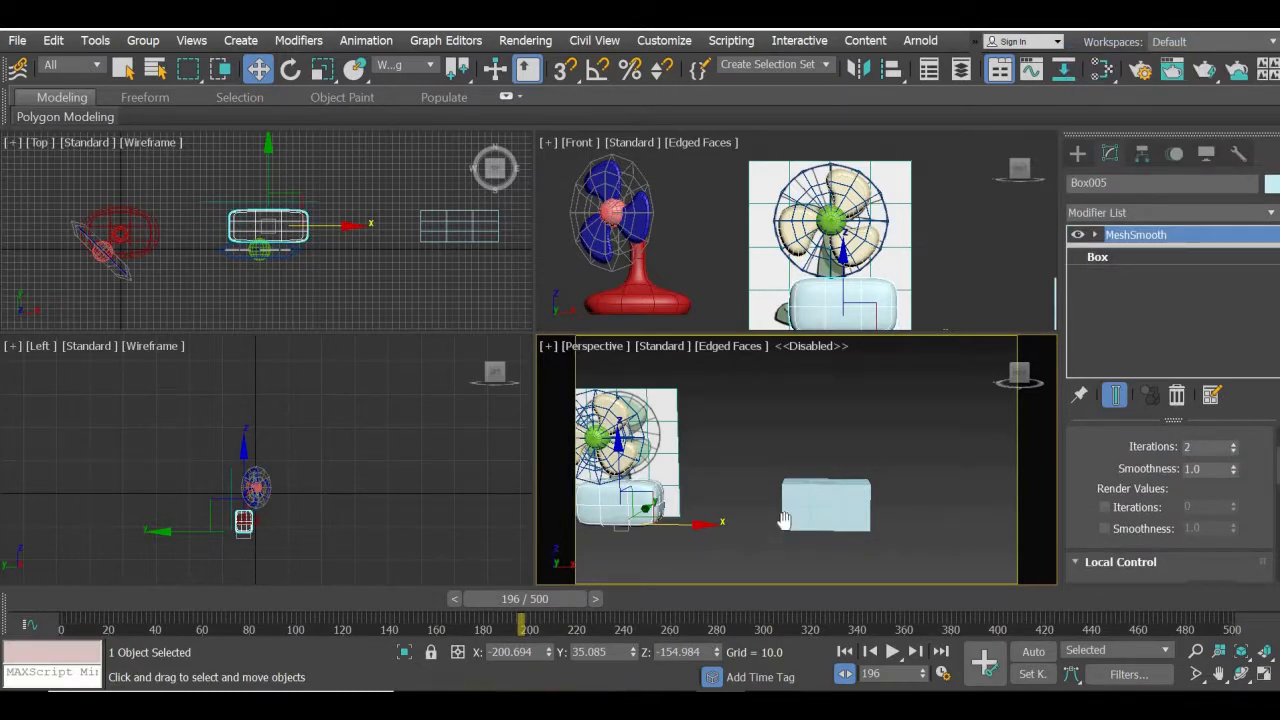
# - Add an Edit Poly modifier to the original unsmoothed box beside the fan
pyautogui.keyDown('alt'); pyautogui.moveTo(698, 553); pyautogui.dragTo(690, 498, button='middle'); pyautogui.keyUp('alt')
pyautogui.scroll(3, 778, 525)
pyautogui.click(921, 481)
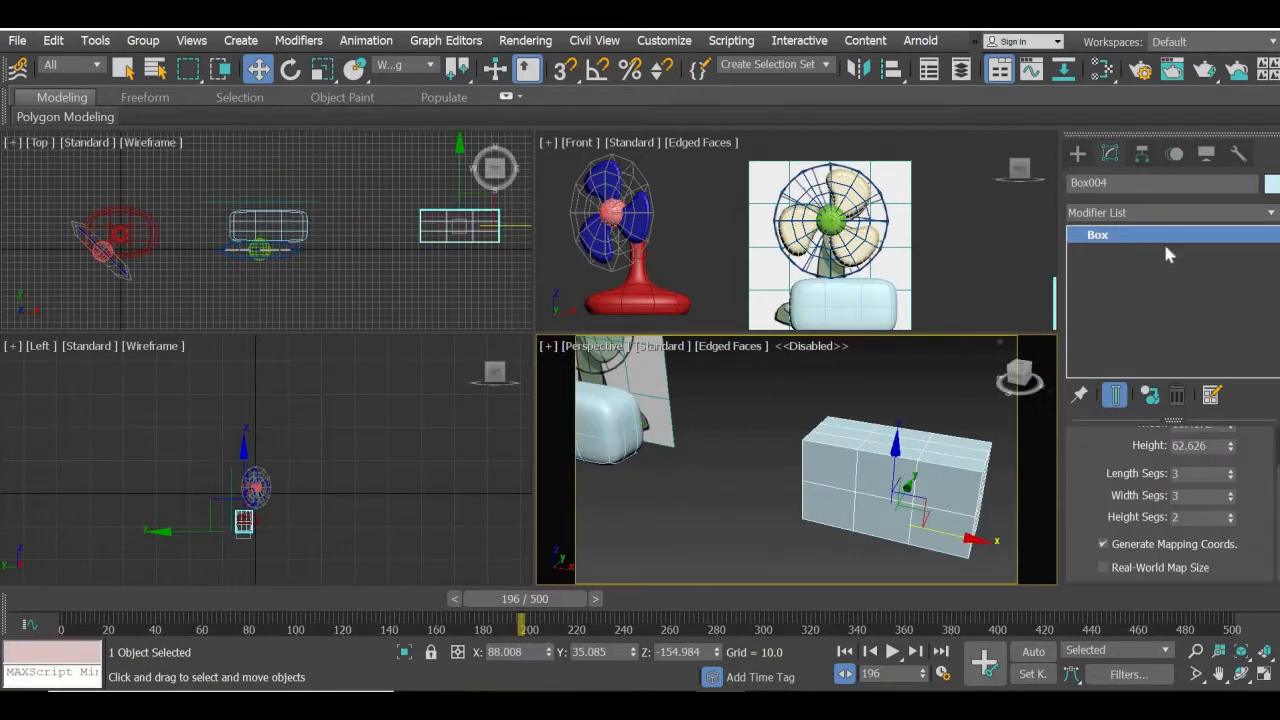
pyautogui.click(1273, 213)
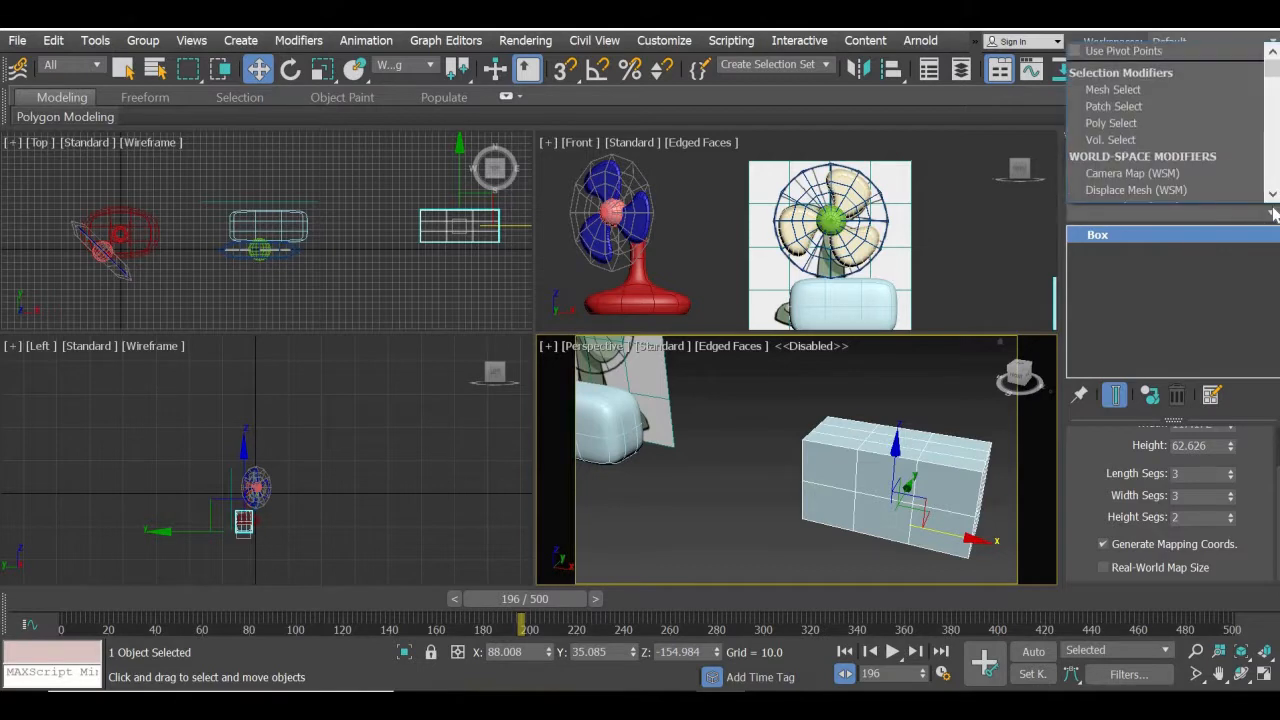
pyautogui.press('e')
pyautogui.scroll(-4, 1170, 108)
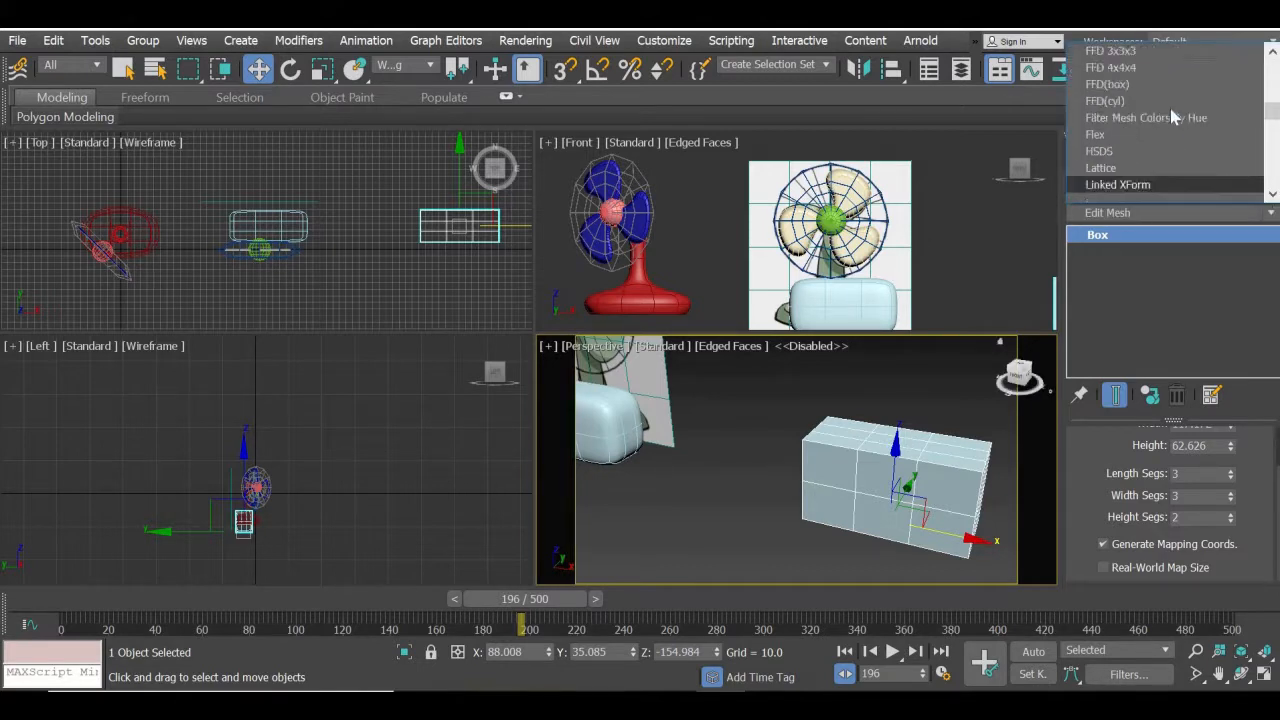
pyautogui.scroll(4, 1147, 143)
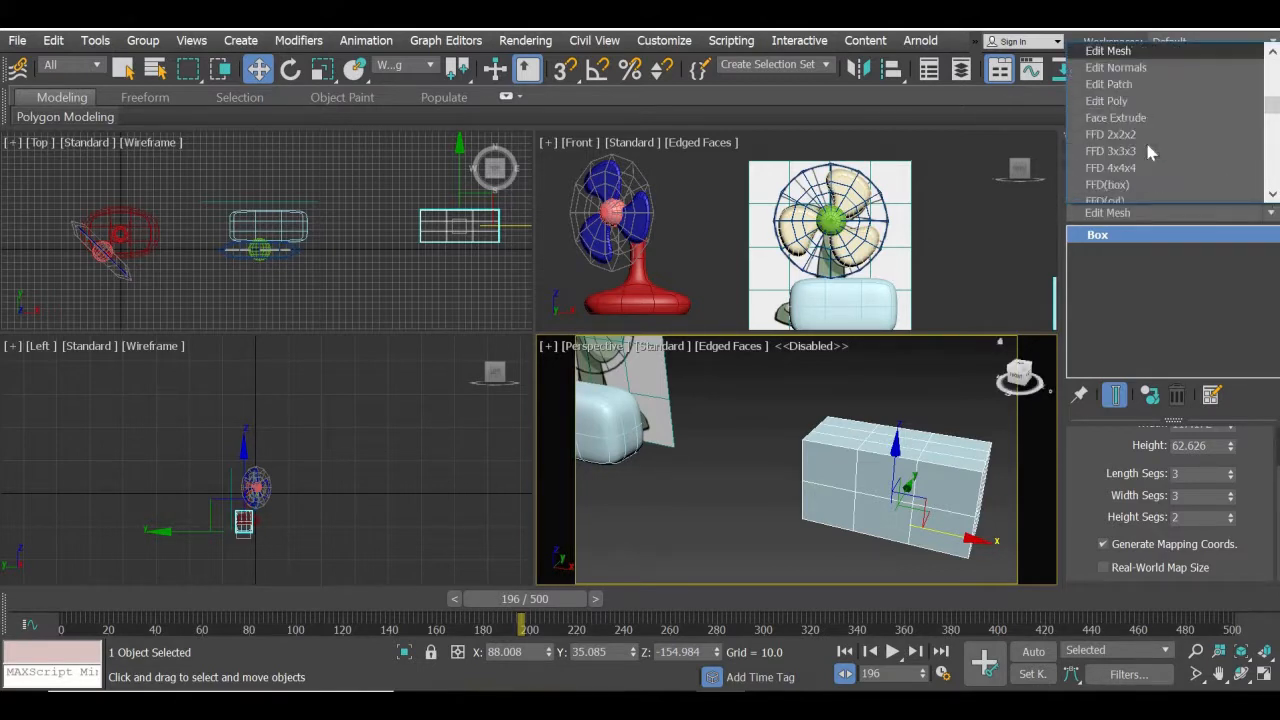
pyautogui.click(1135, 100)
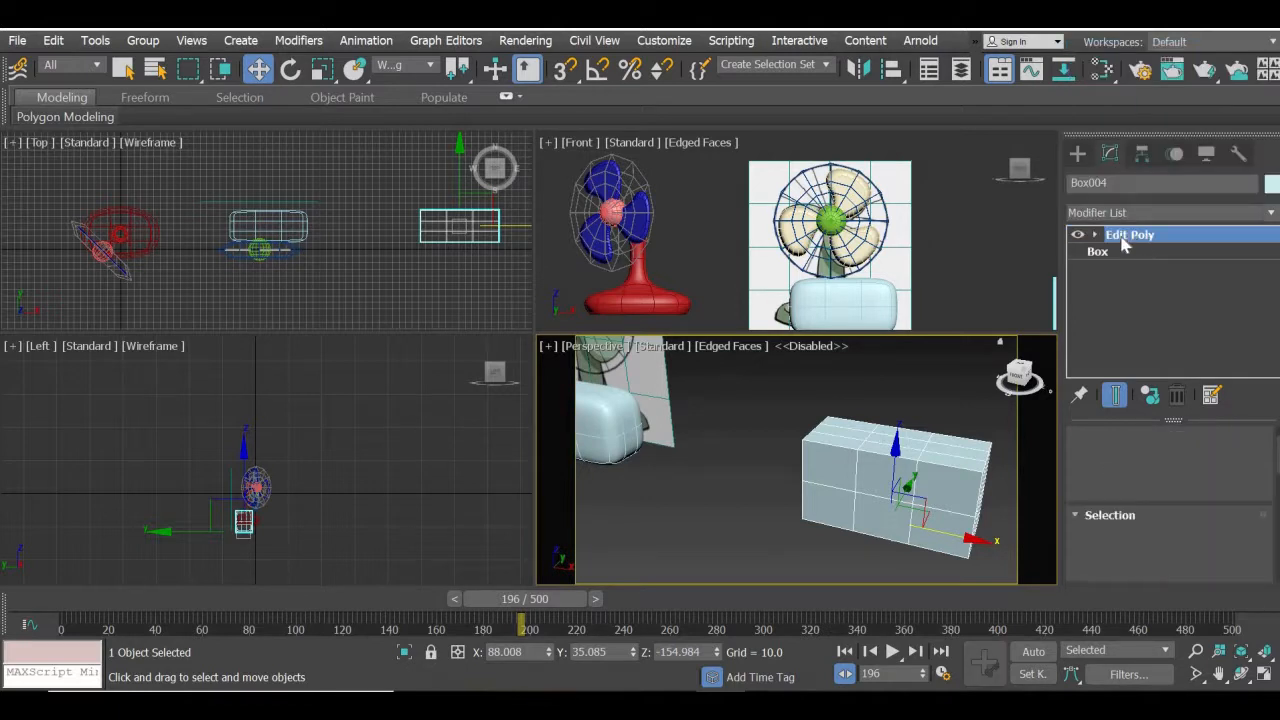
# - At vertex level, scale the box's two middle vertex columns slightly outward along the depth in the Top view to bow the long sides
pyautogui.click(1095, 235)
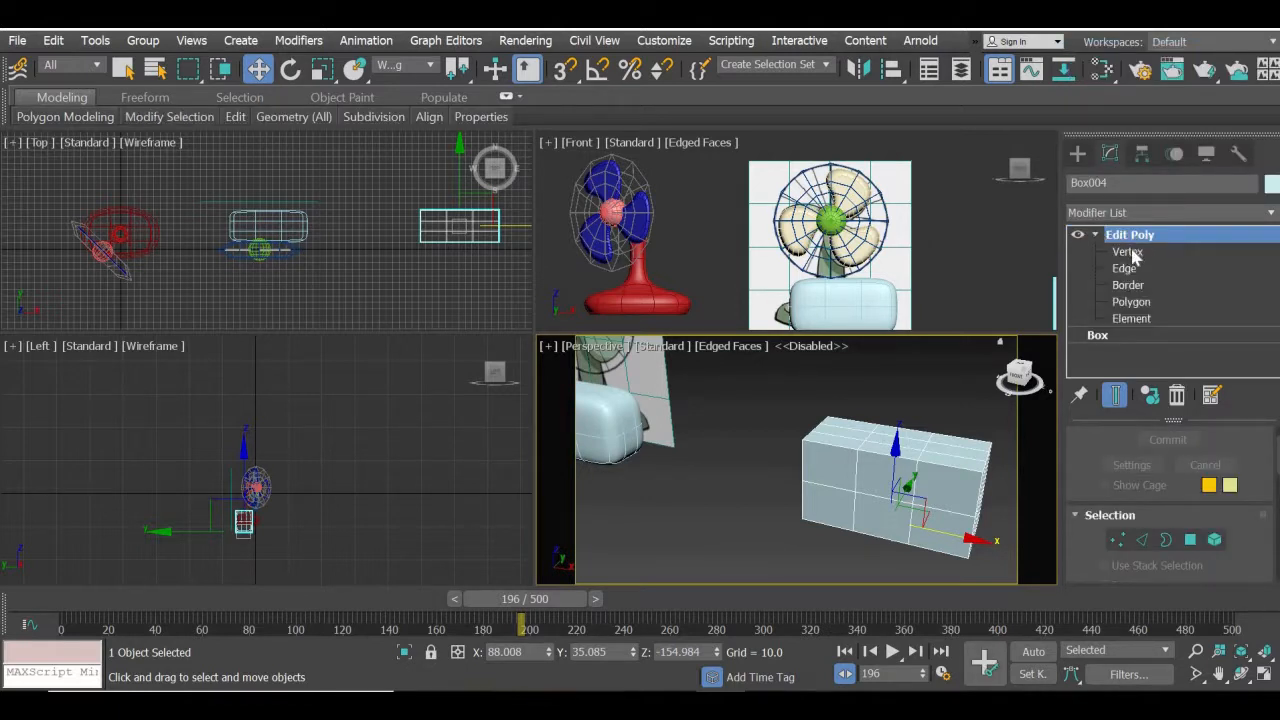
pyautogui.click(1132, 252)
pyautogui.moveTo(250, 217); pyautogui.dragTo(109, 208, button='middle')
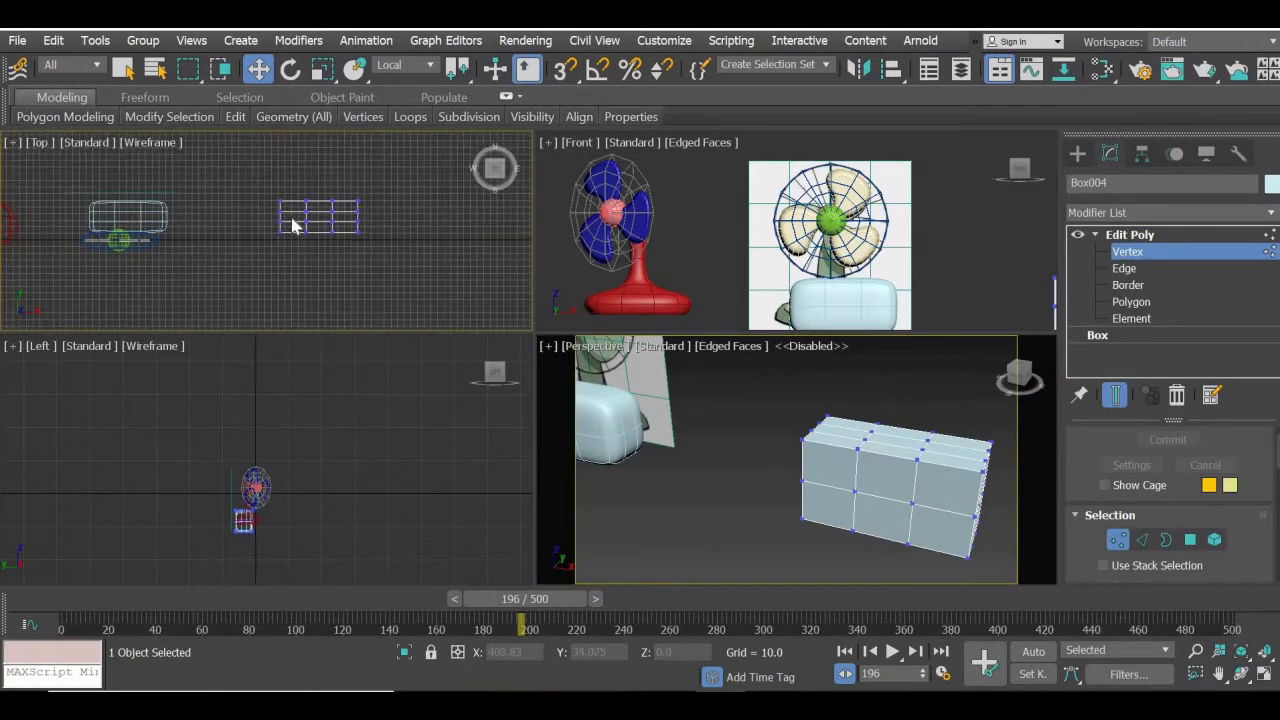
pyautogui.scroll(4, 292, 225)
pyautogui.moveTo(290, 225); pyautogui.dragTo(102, 268, button='middle')
pyautogui.moveTo(361, 250); pyautogui.dragTo(163, 251, button='middle')
pyautogui.scroll(-1, 163, 251)
pyautogui.scroll(-2, 255, 206)
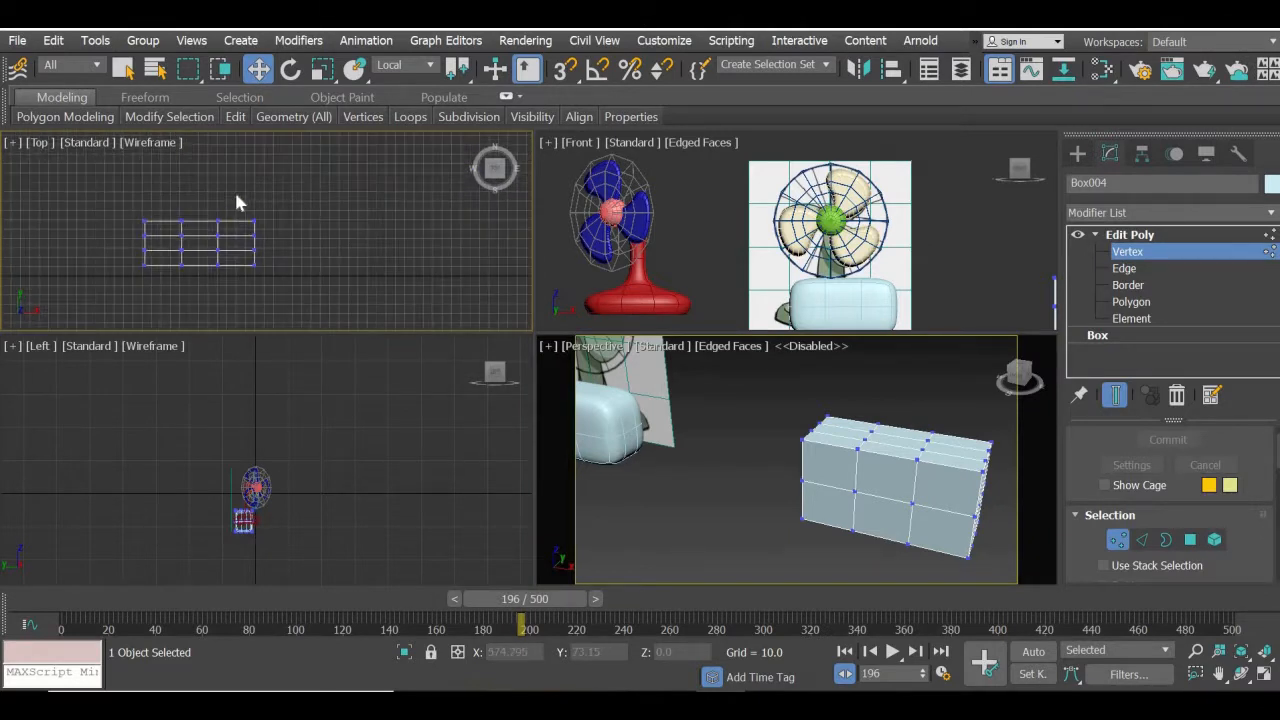
pyautogui.moveTo(233, 291); pyautogui.dragTo(235, 292)
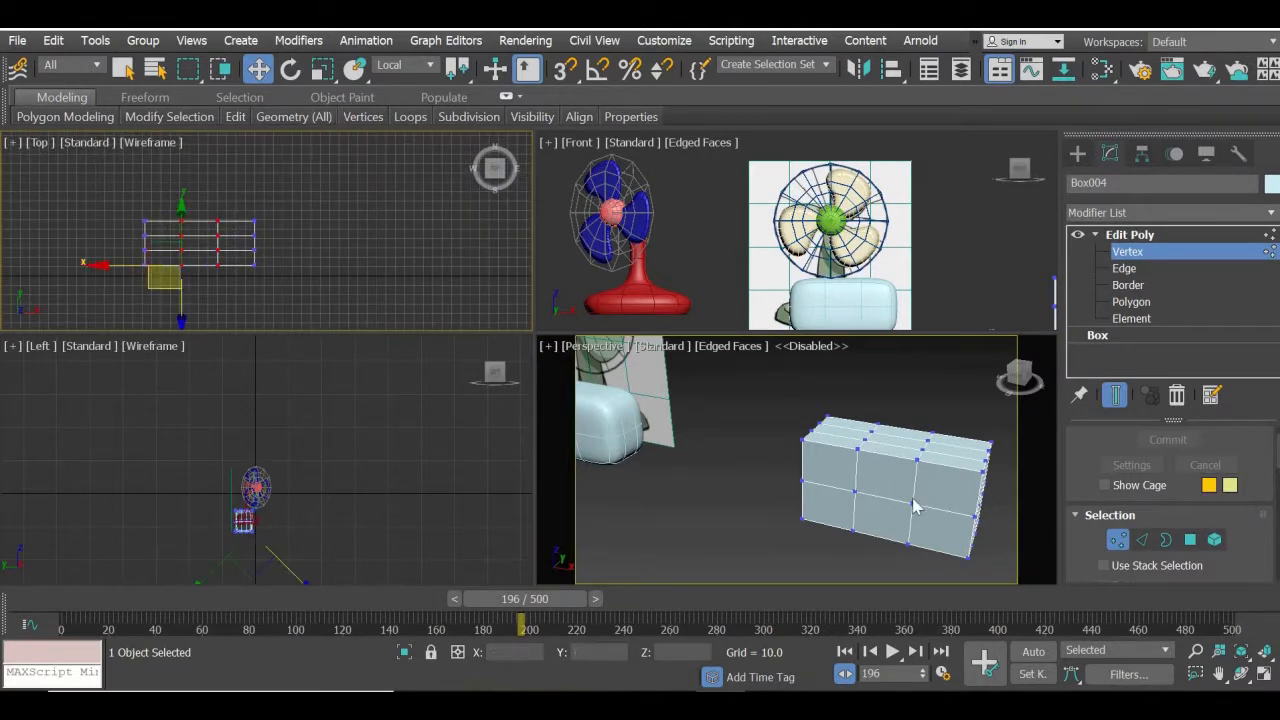
pyautogui.moveTo(575, 445); pyautogui.dragTo(785, 495, button='middle')
pyautogui.scroll(4, 768, 497)
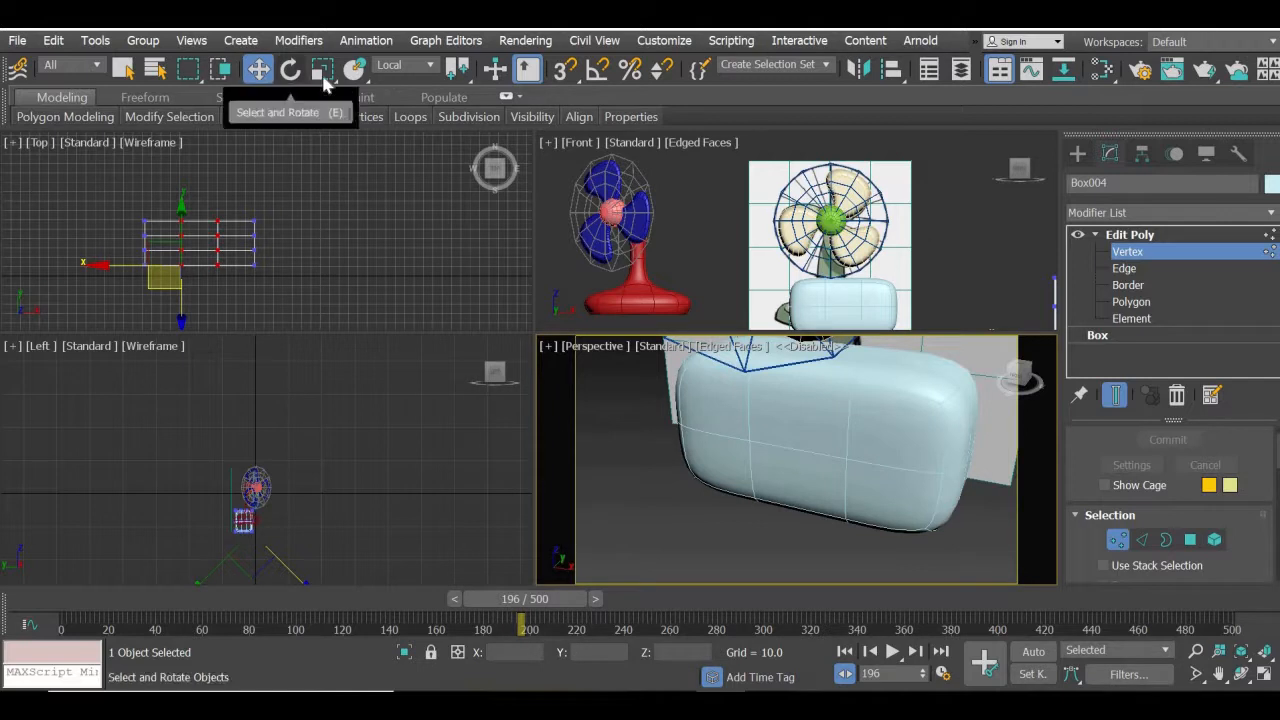
pyautogui.click(322, 68)
pyautogui.moveTo(199, 148); pyautogui.dragTo(246, 180)
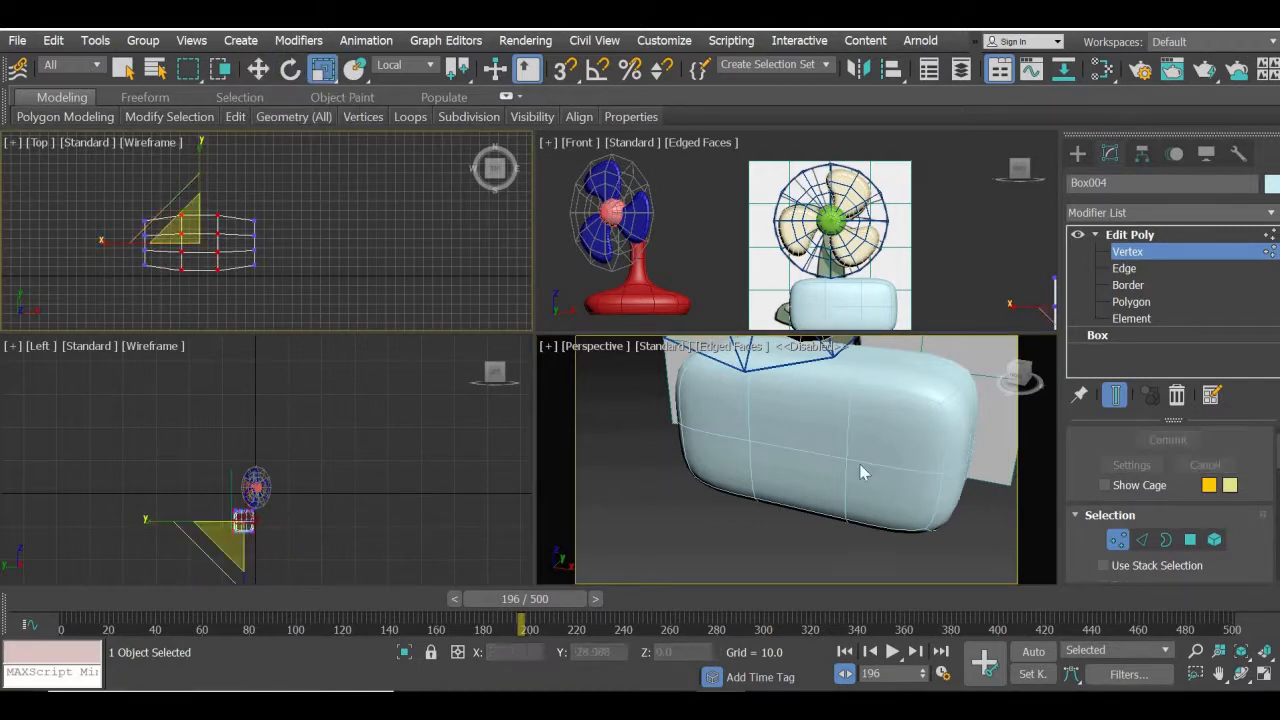
# - Scale the box's two middle vertex rows in the Top view slightly outward along the length to bow the short ends
pyautogui.moveTo(271, 230); pyautogui.dragTo(133, 257)
pyautogui.rightClick(329, 261)
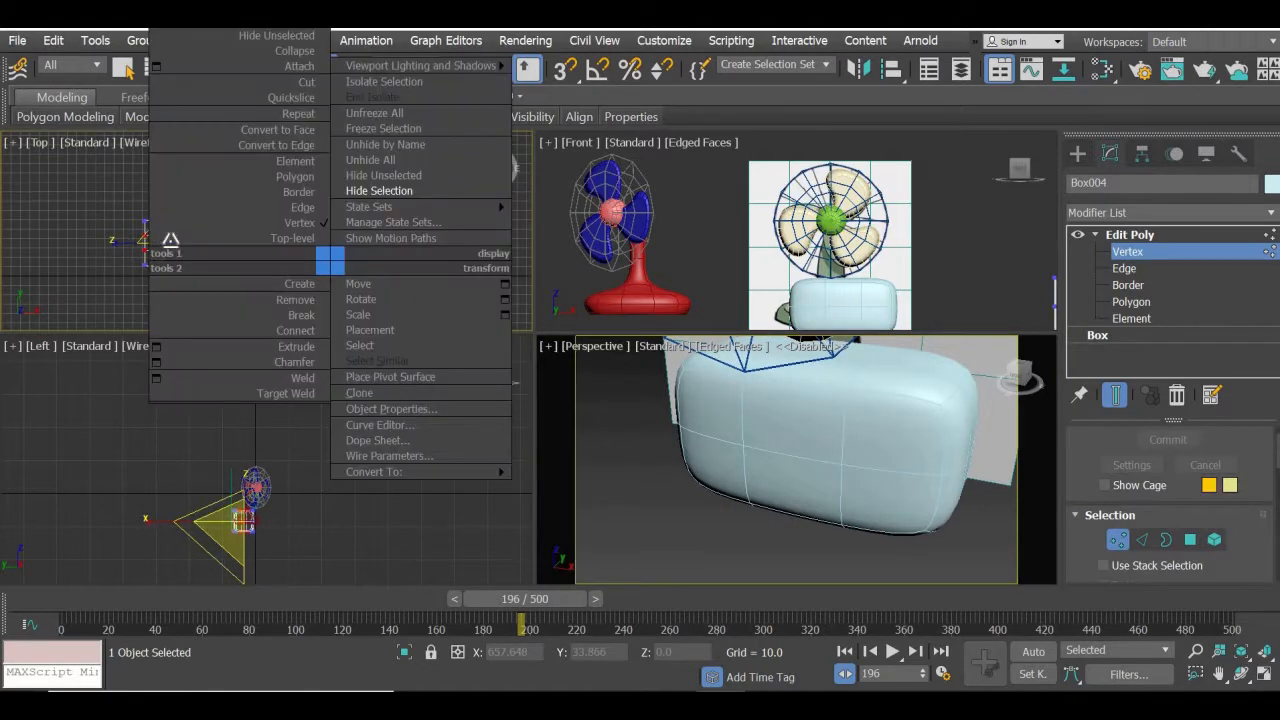
pyautogui.moveTo(113, 243); pyautogui.dragTo(101, 243)
pyautogui.middleClick(893, 467)
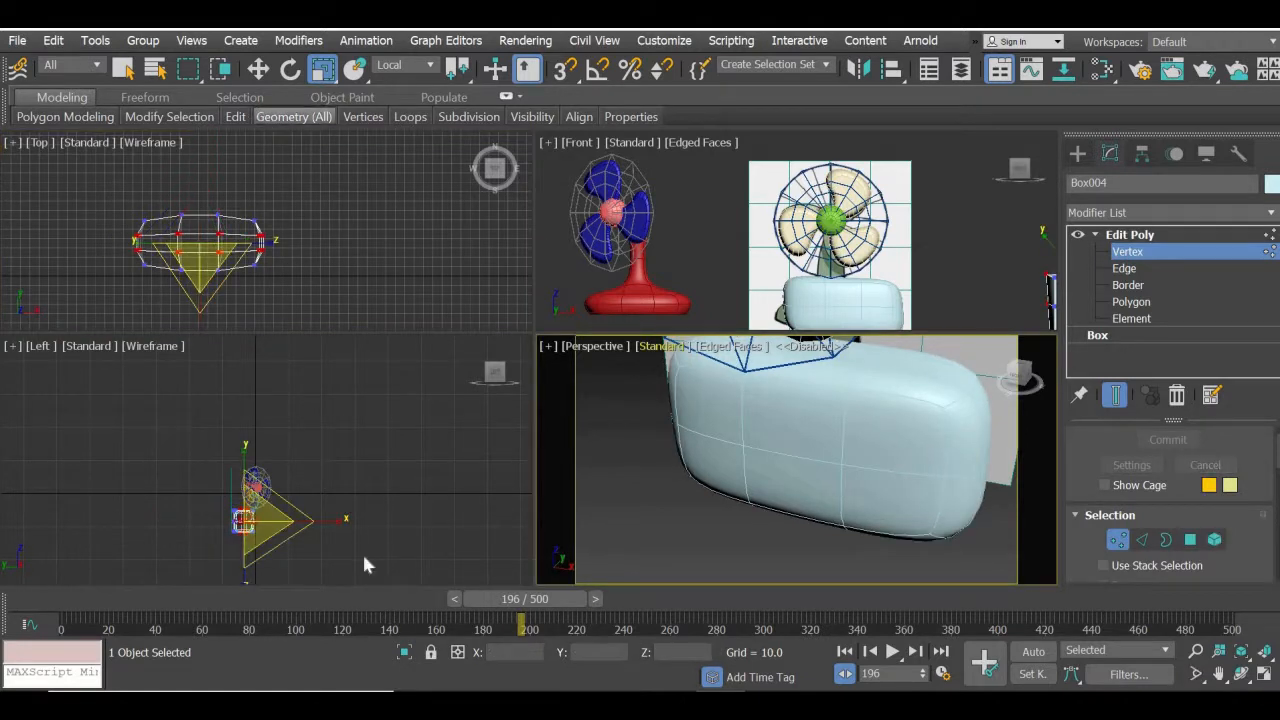
# - Select all vertices of the original box
pyautogui.moveTo(361, 536); pyautogui.dragTo(393, 486, button='middle')
pyautogui.scroll(4, 349, 496)
pyautogui.moveTo(82, 420); pyautogui.dragTo(268, 423, button='middle')
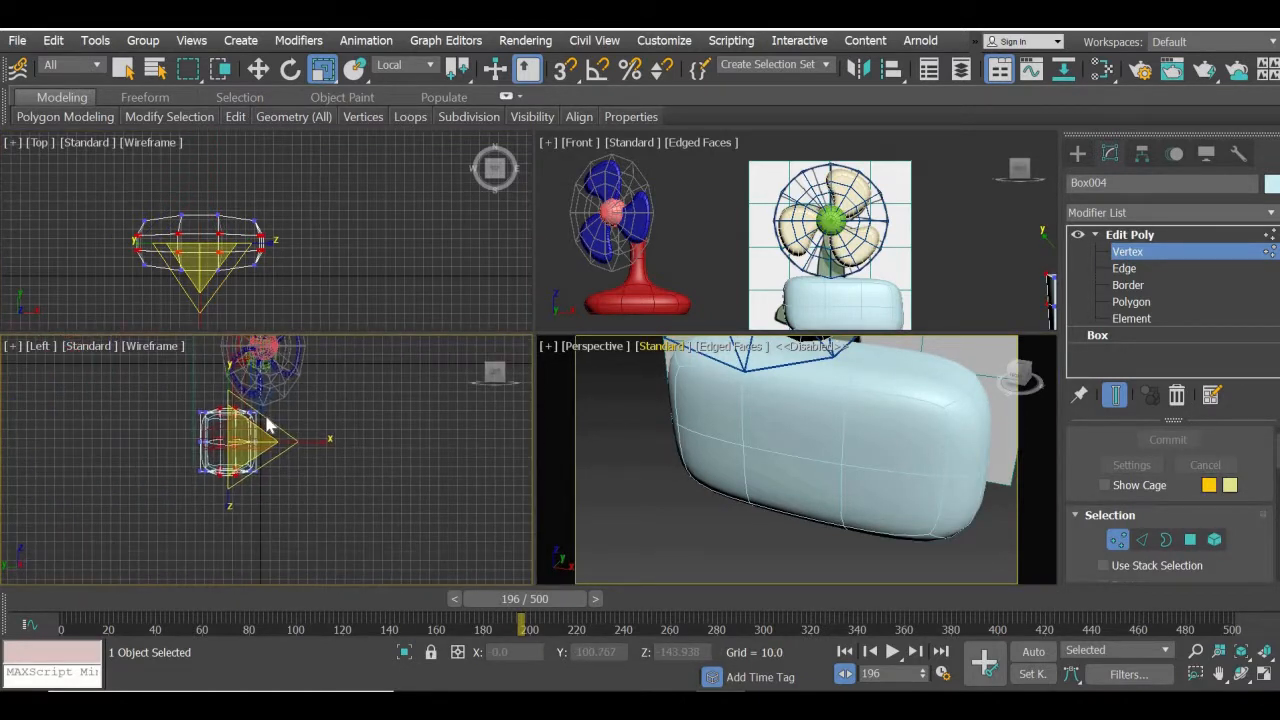
pyautogui.hotkey('ctrl', 'a')
pyautogui.moveTo(299, 484); pyautogui.dragTo(300, 549, button='middle')
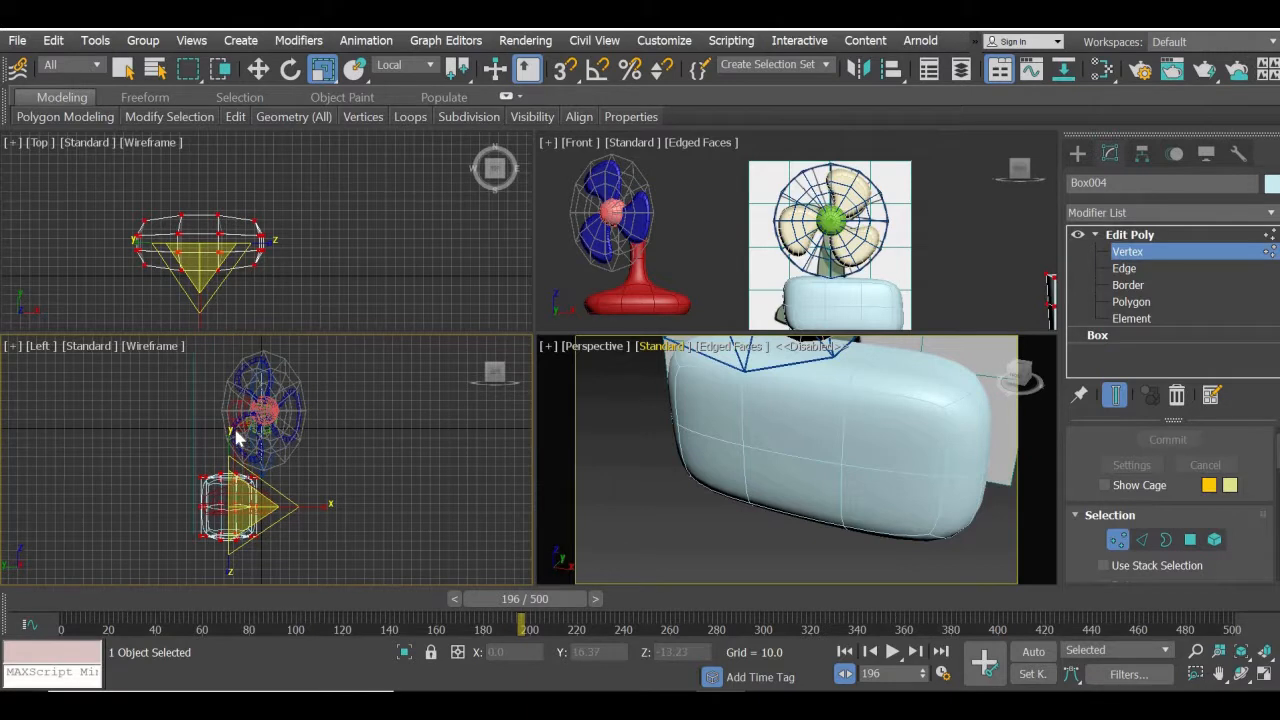
# - Try to flatten the box in the Left view by scaling all its vertices along the local Y axis
pyautogui.rightClick(238, 434)
pyautogui.click(227, 436)
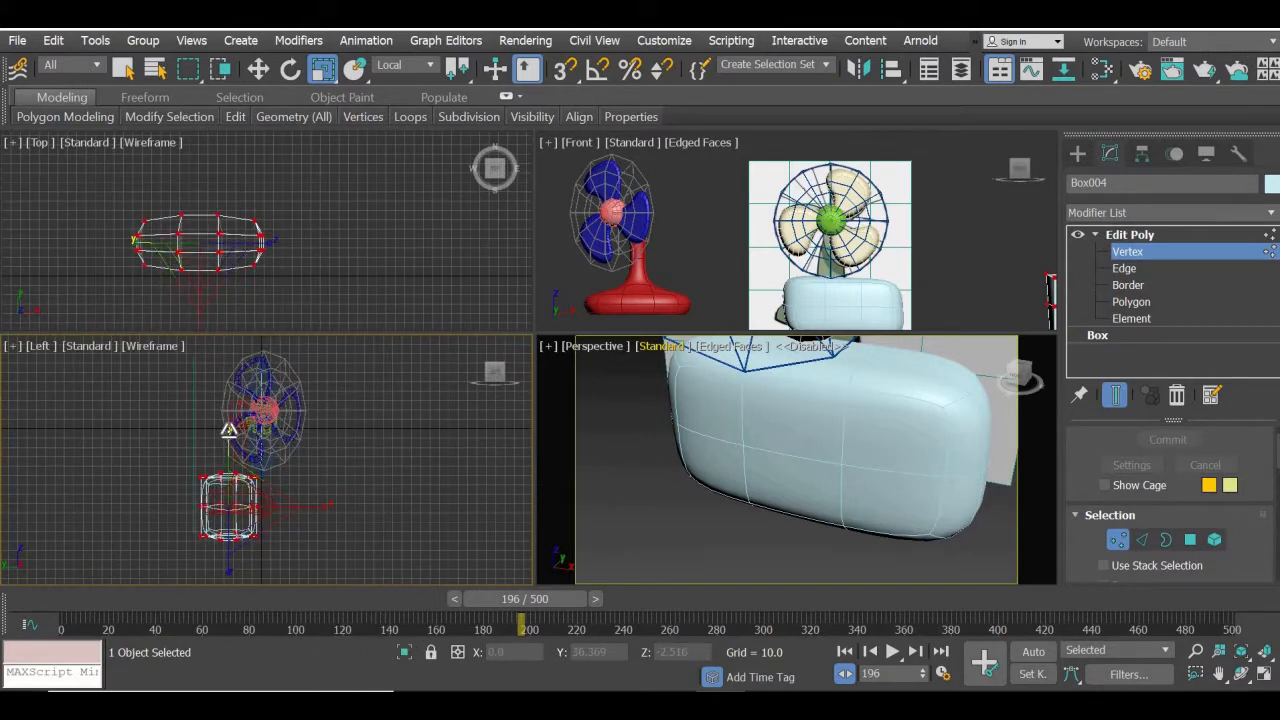
pyautogui.moveTo(230, 441); pyautogui.dragTo(230, 450)
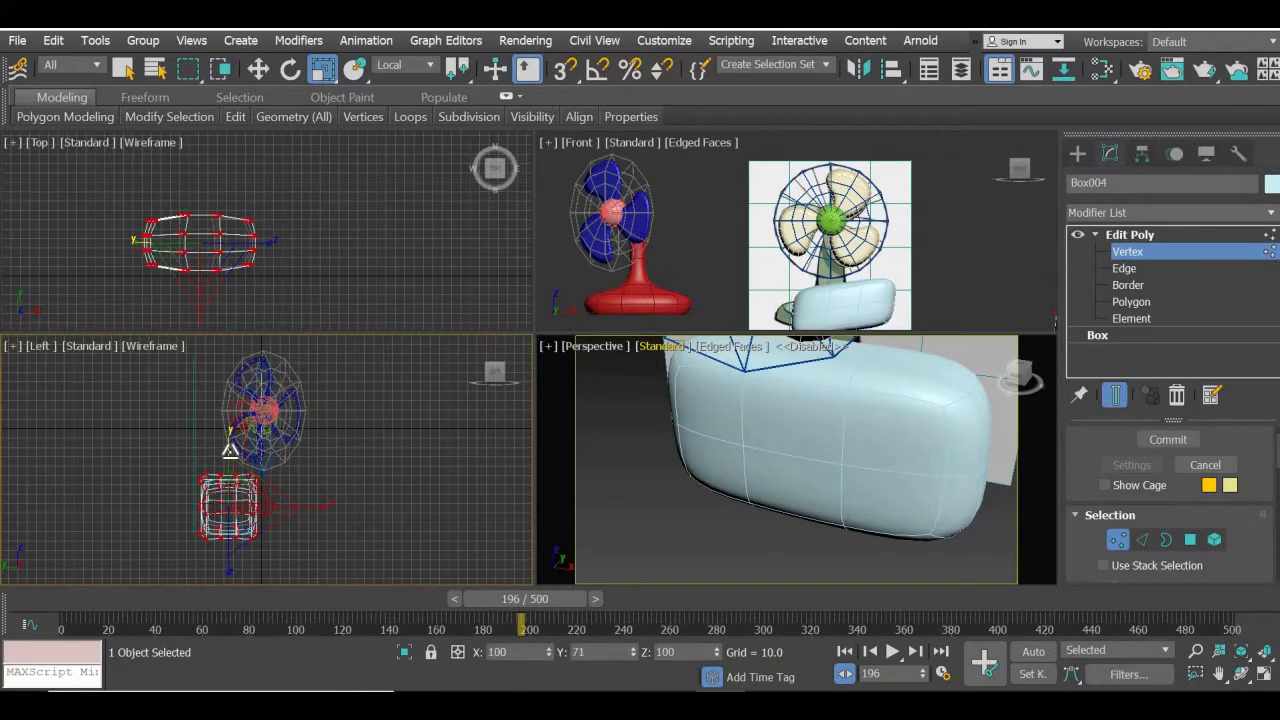
pyautogui.click(1077, 153)
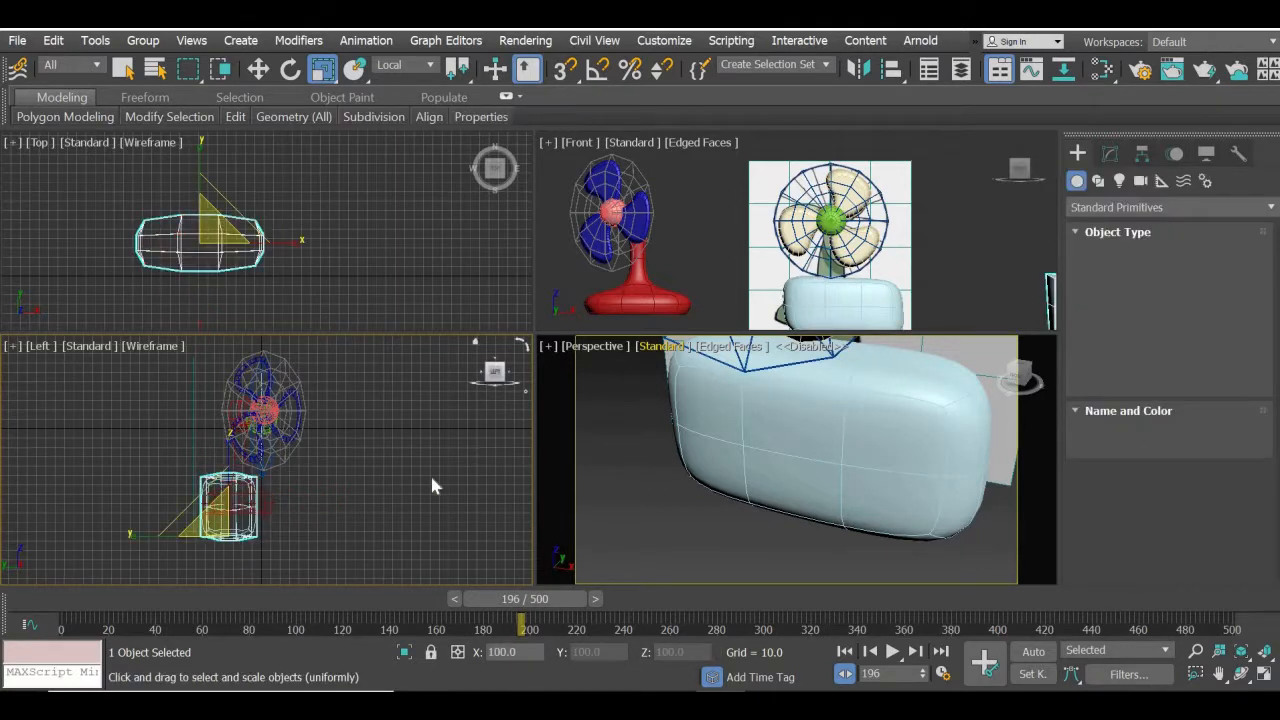
pyautogui.click(229, 543)
pyautogui.click(259, 513)
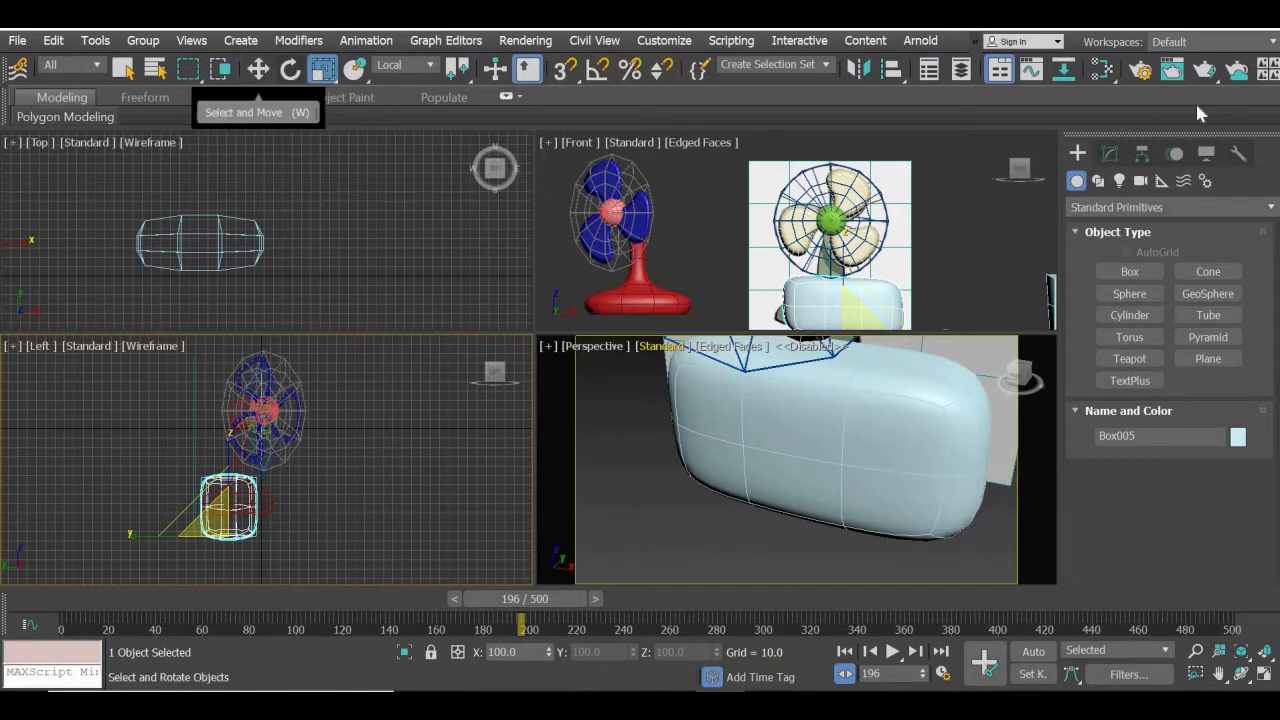
pyautogui.click(1109, 153)
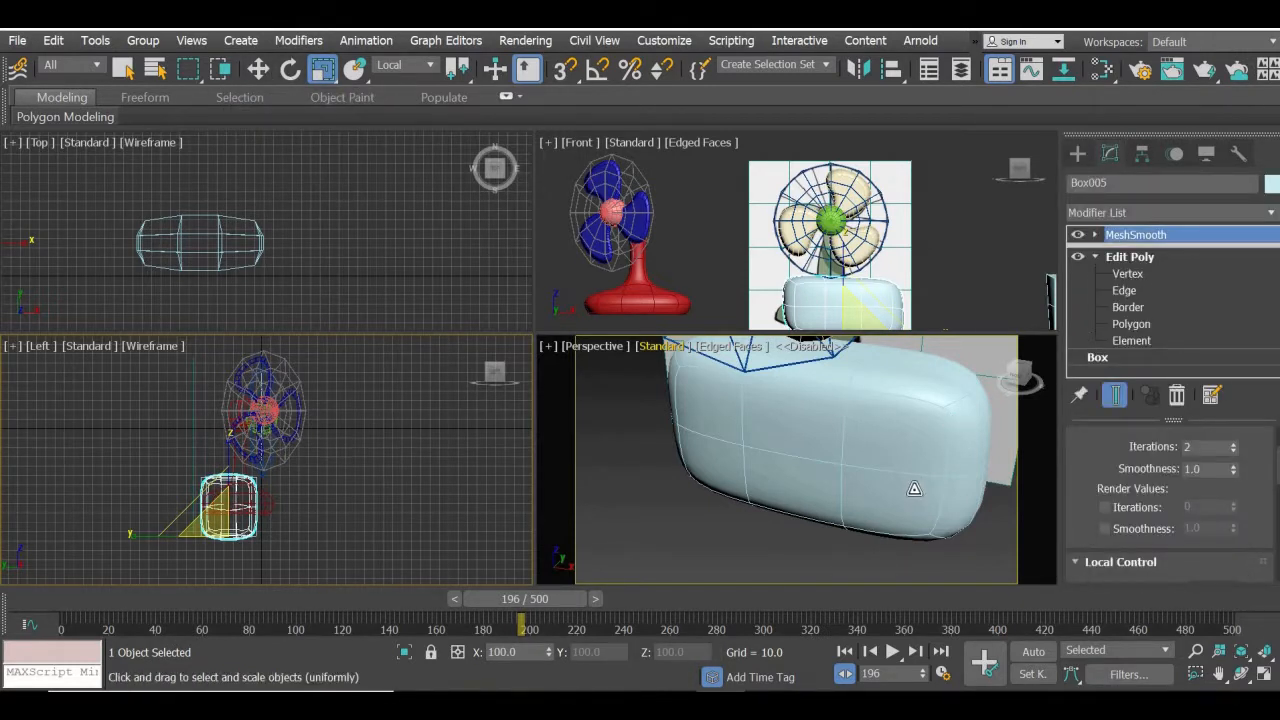
# - Set the reference coordinate system to World and flatten the original box by scaling all its vertices down along Z
pyautogui.scroll(-5, 846, 481)
pyautogui.click(846, 481)
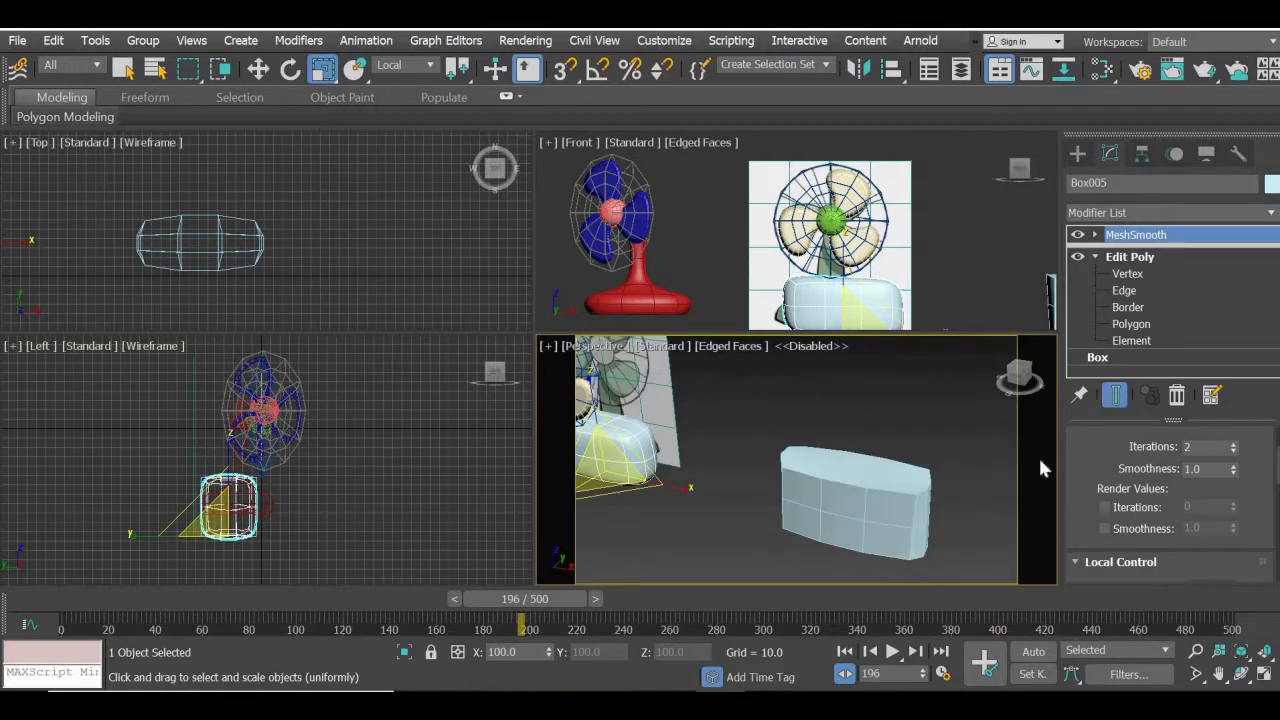
pyautogui.click(1128, 252)
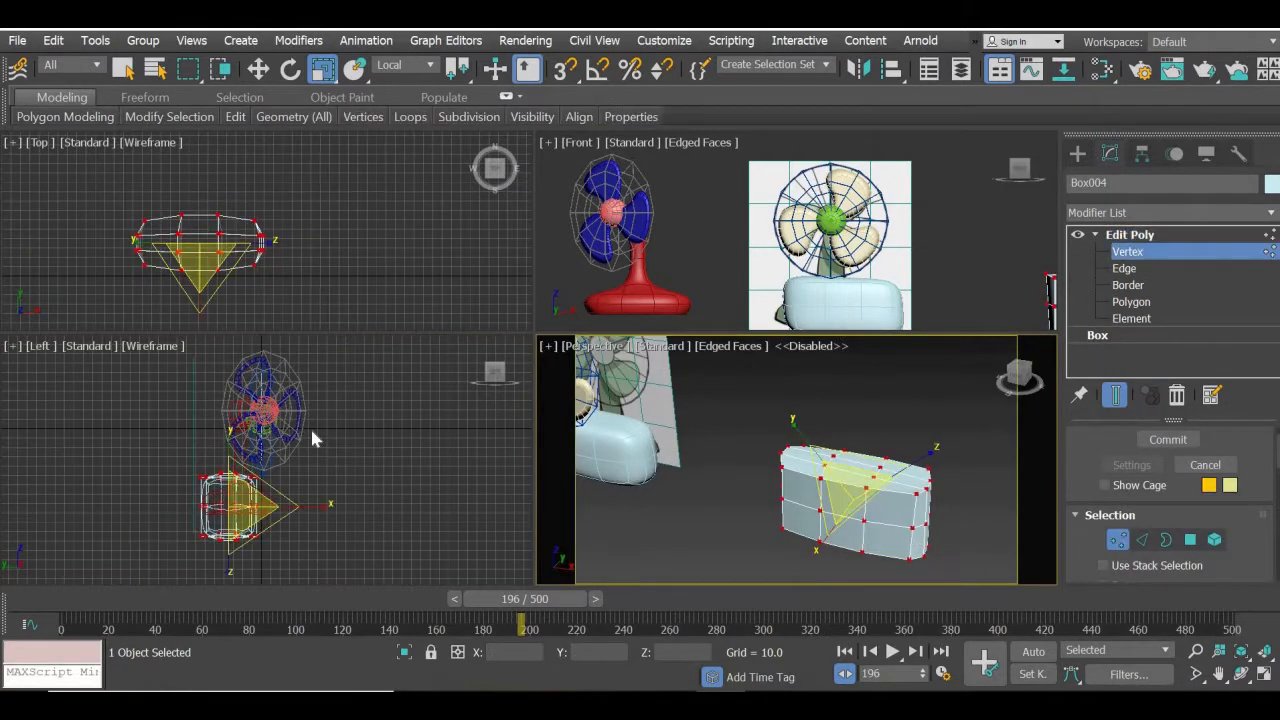
pyautogui.click(405, 65)
pyautogui.click(387, 106)
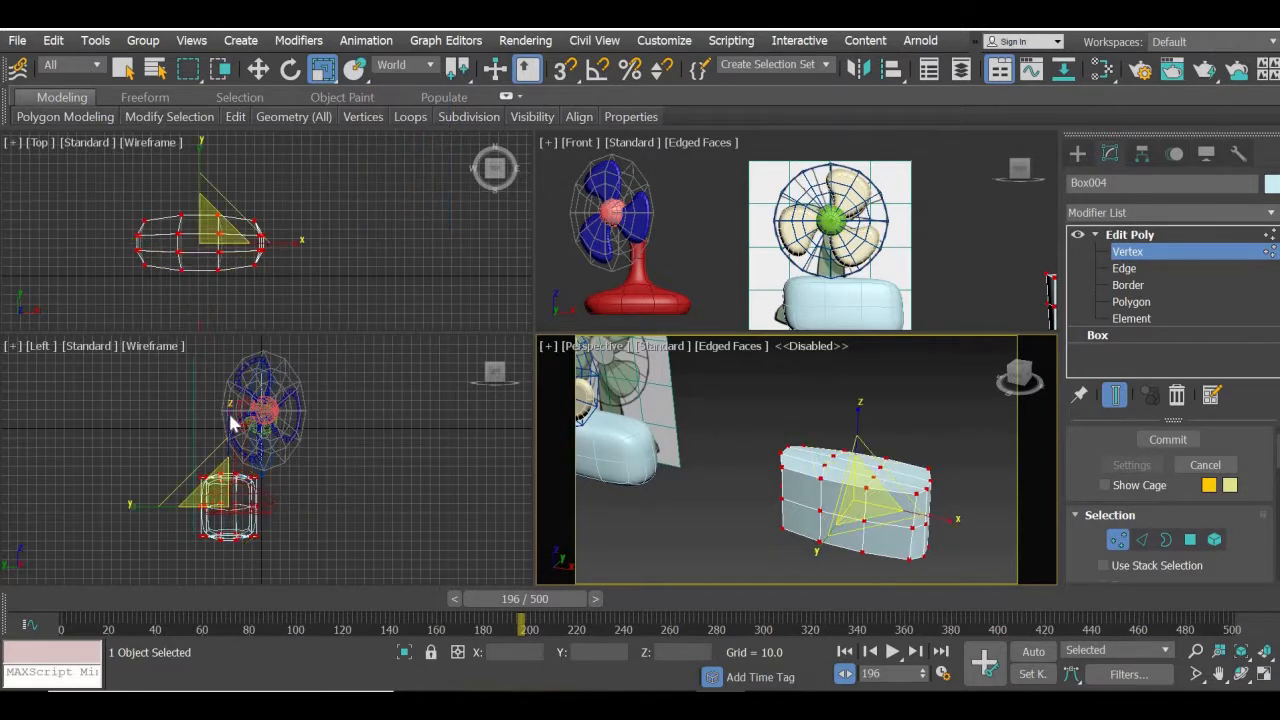
pyautogui.click(229, 421)
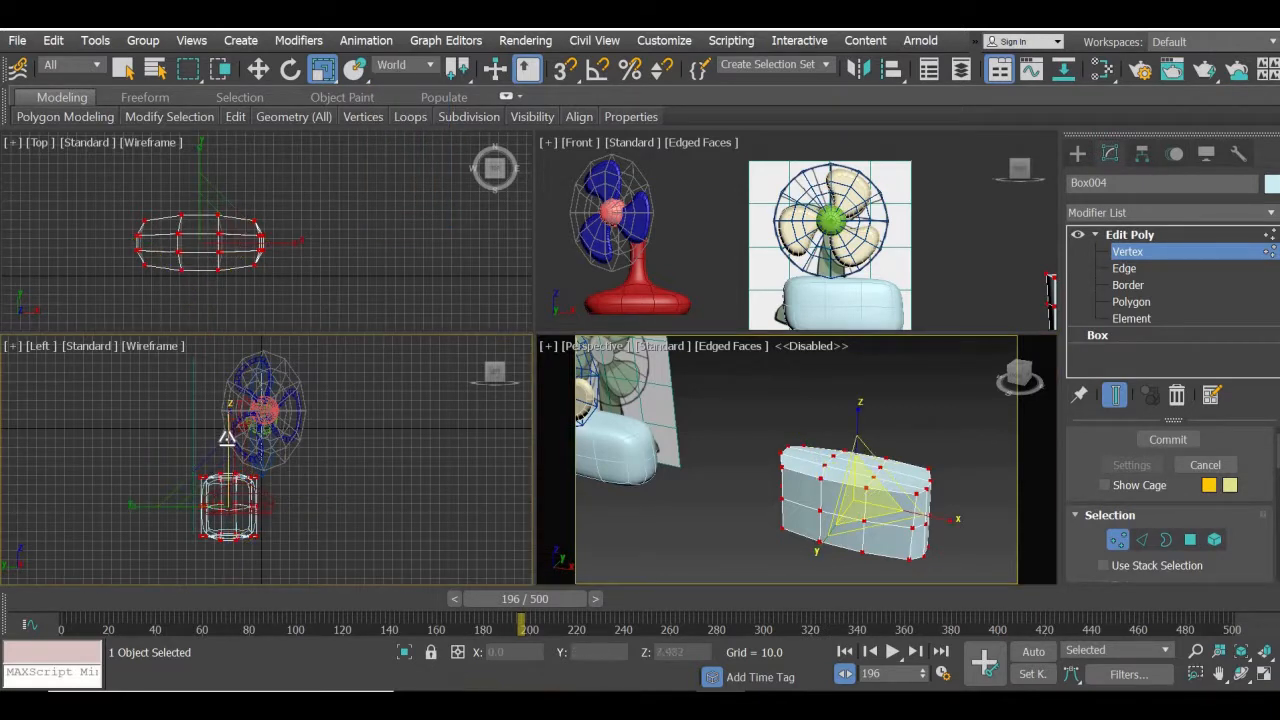
pyautogui.moveTo(227, 438); pyautogui.dragTo(293, 464)
pyautogui.moveTo(675, 504); pyautogui.dragTo(860, 515, button='middle')
pyautogui.rightClick(236, 437)
pyautogui.rightClick(231, 429)
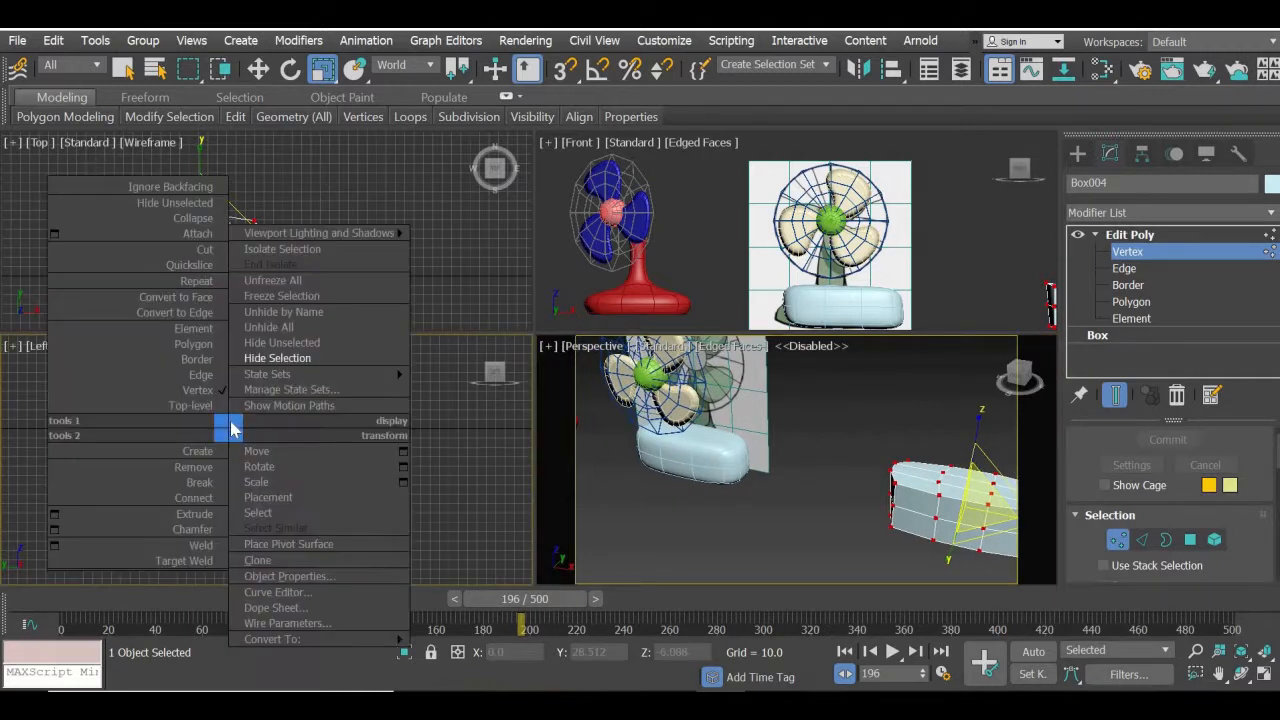
pyautogui.click(227, 420)
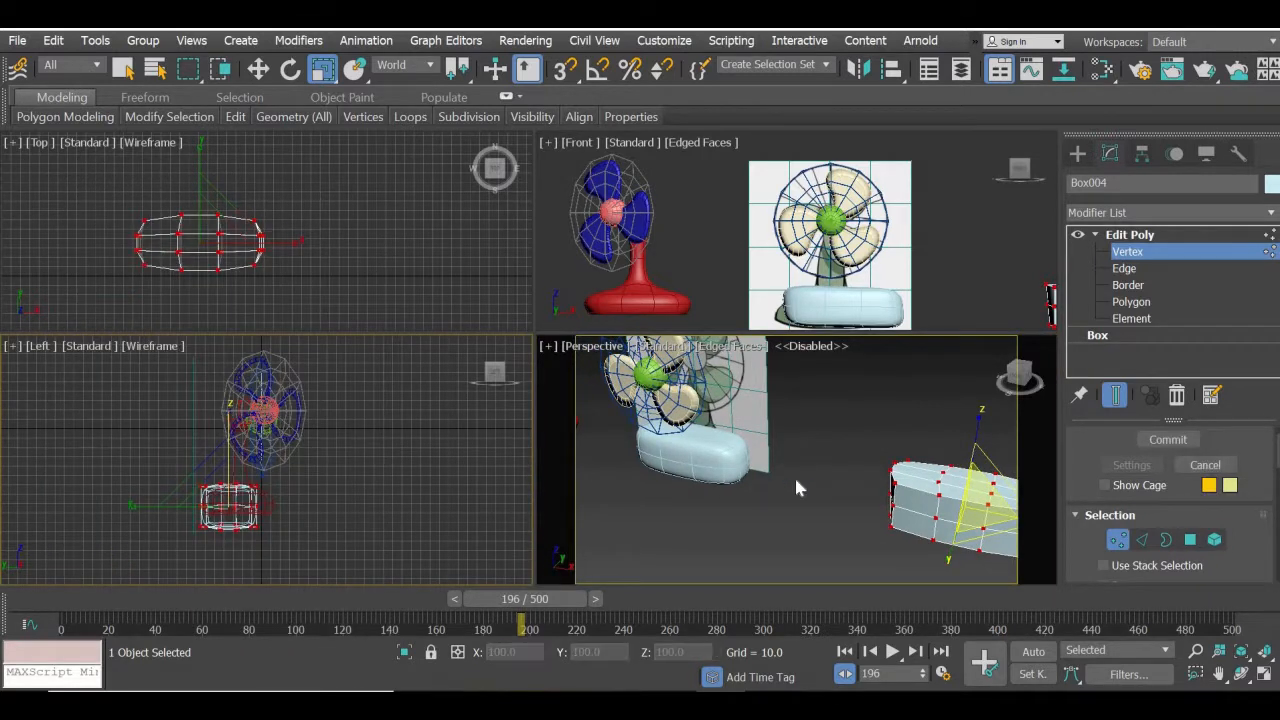
pyautogui.rightClick(806, 515)
# - Select the box's mid-height vertices in the Left view and scale them outward in the XY plane to about 124%
pyautogui.moveTo(284, 528); pyautogui.dragTo(301, 514, button='middle')
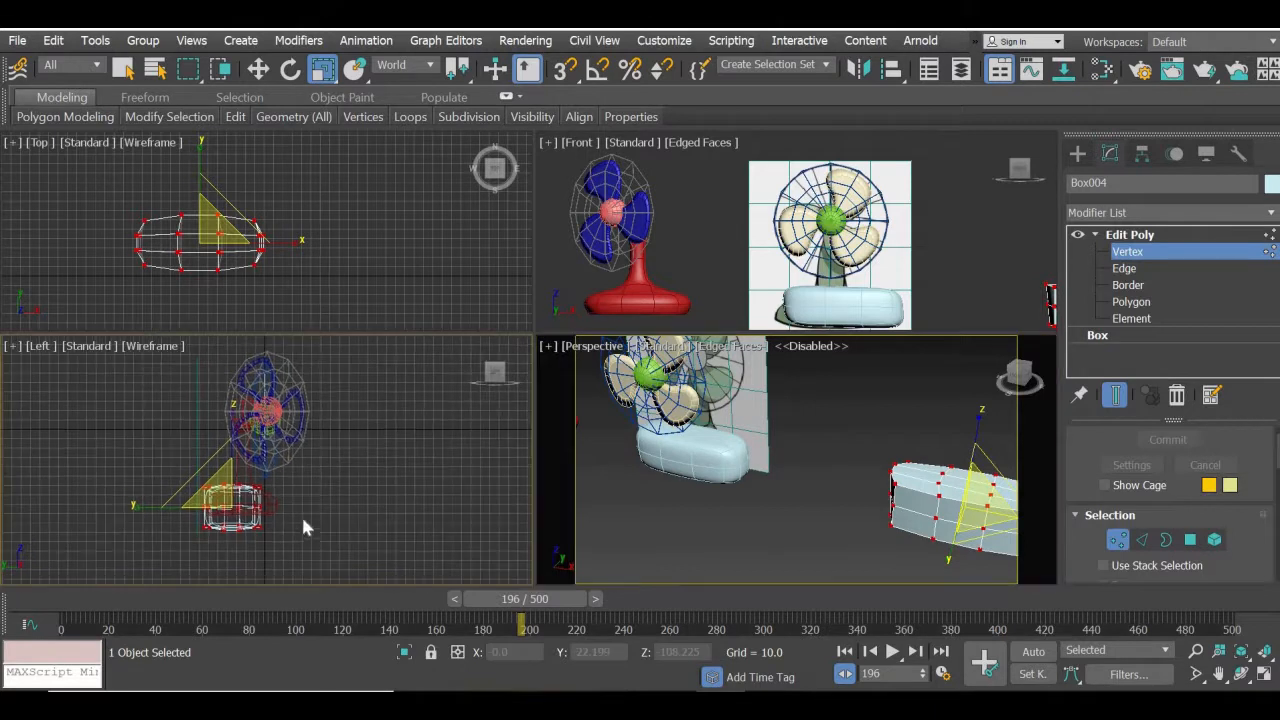
pyautogui.scroll(3, 377, 457)
pyautogui.scroll(-1, 377, 430)
pyautogui.moveTo(393, 417); pyautogui.dragTo(58, 469)
pyautogui.moveTo(245, 422); pyautogui.dragTo(232, 291)
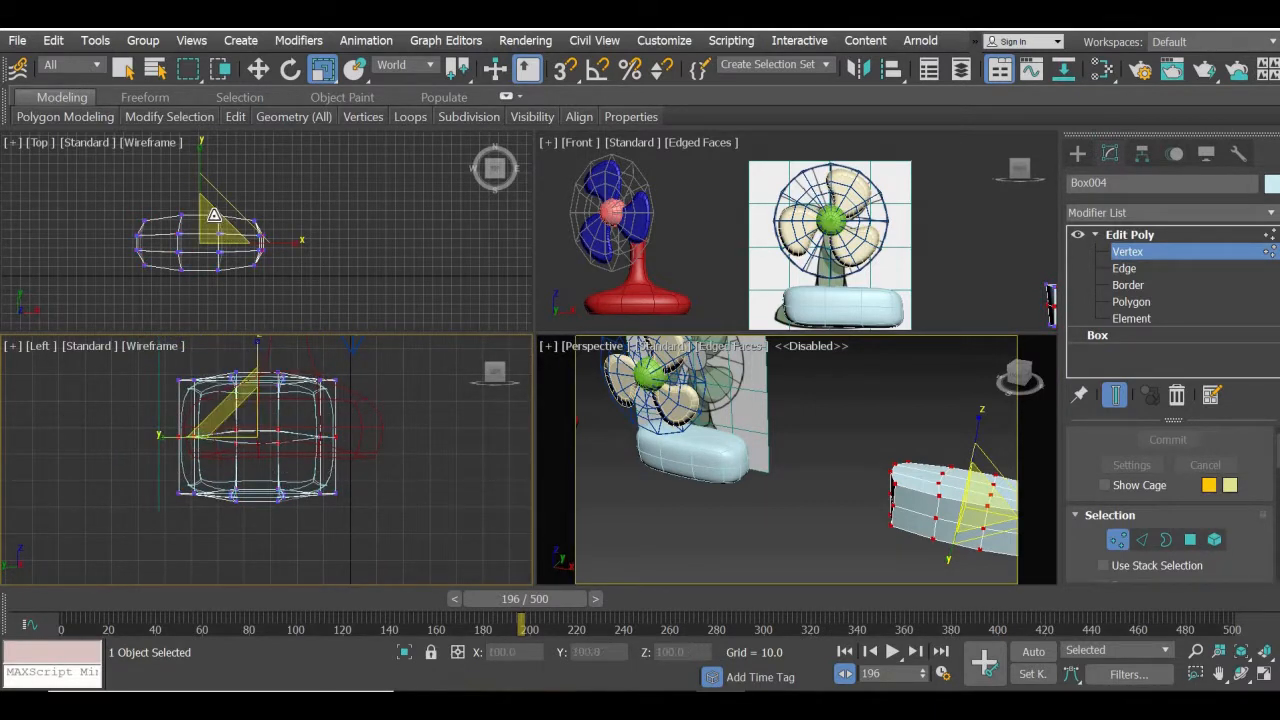
pyautogui.moveTo(206, 214); pyautogui.dragTo(207, 195)
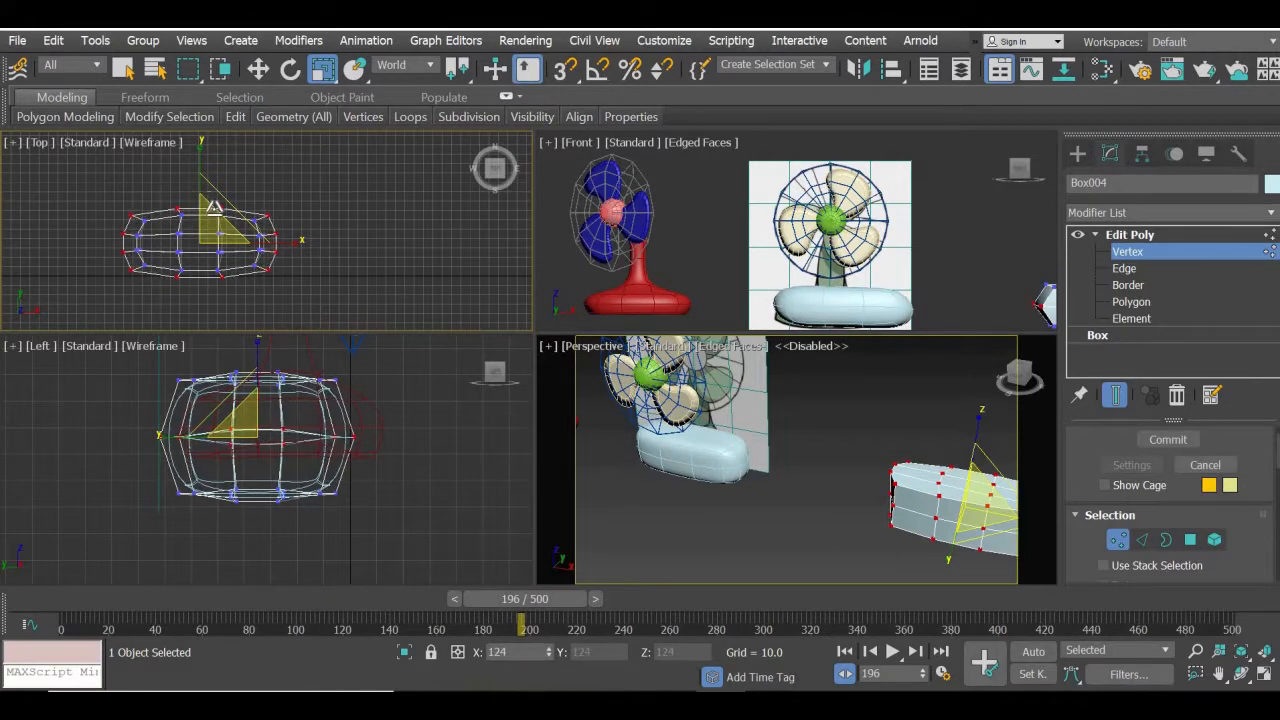
pyautogui.scroll(5, 764, 517)
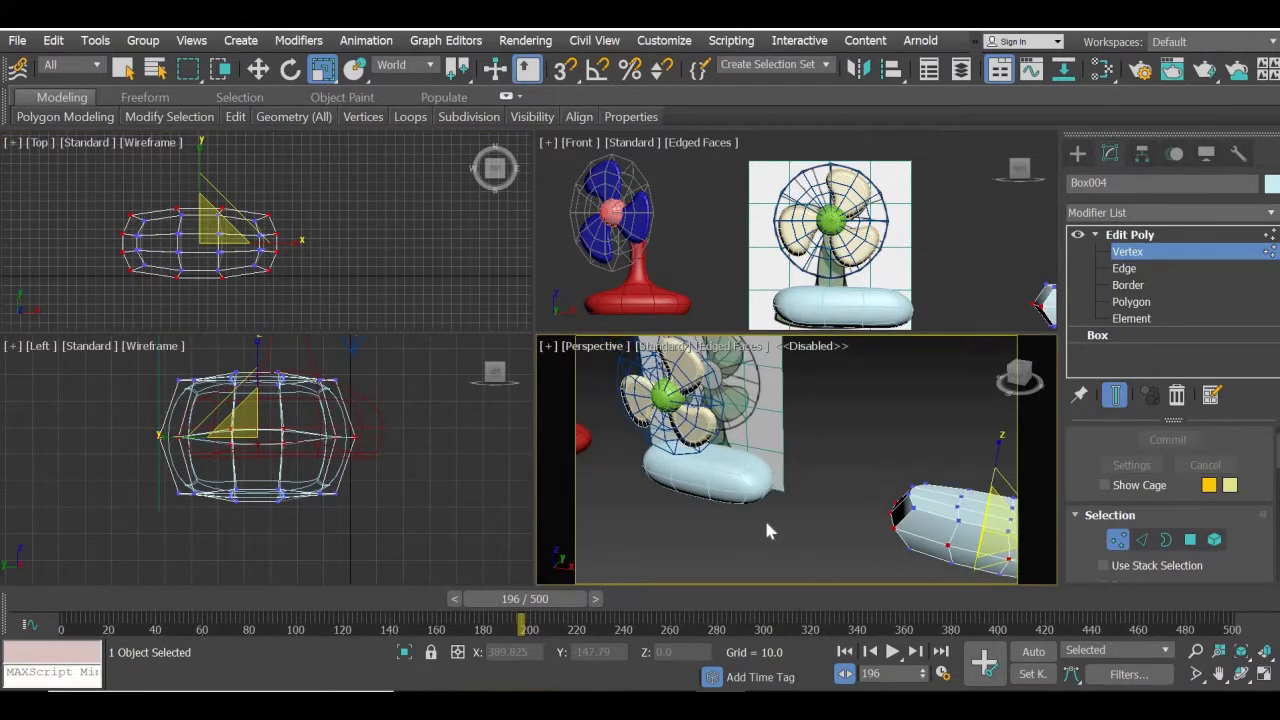
pyautogui.scroll(-5, 795, 532)
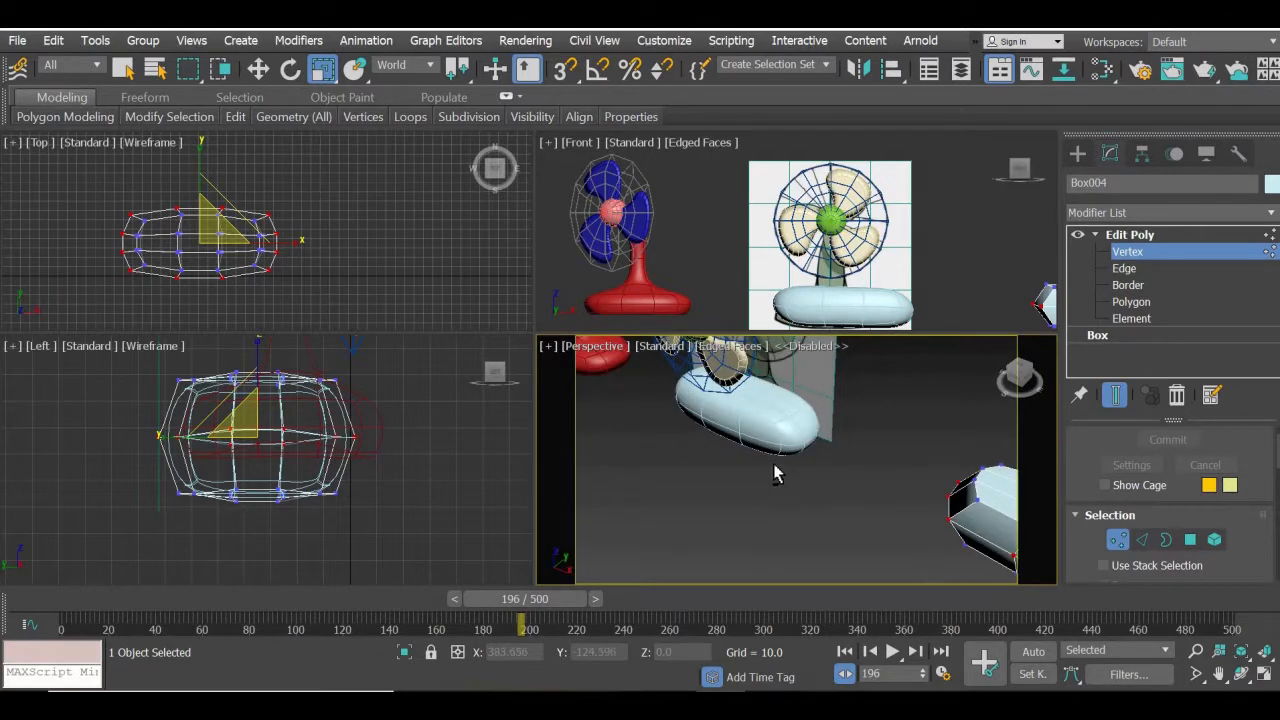
pyautogui.keyDown('alt'); pyautogui.moveTo(775, 473); pyautogui.dragTo(1070, 405, button='middle'); pyautogui.keyUp('alt')
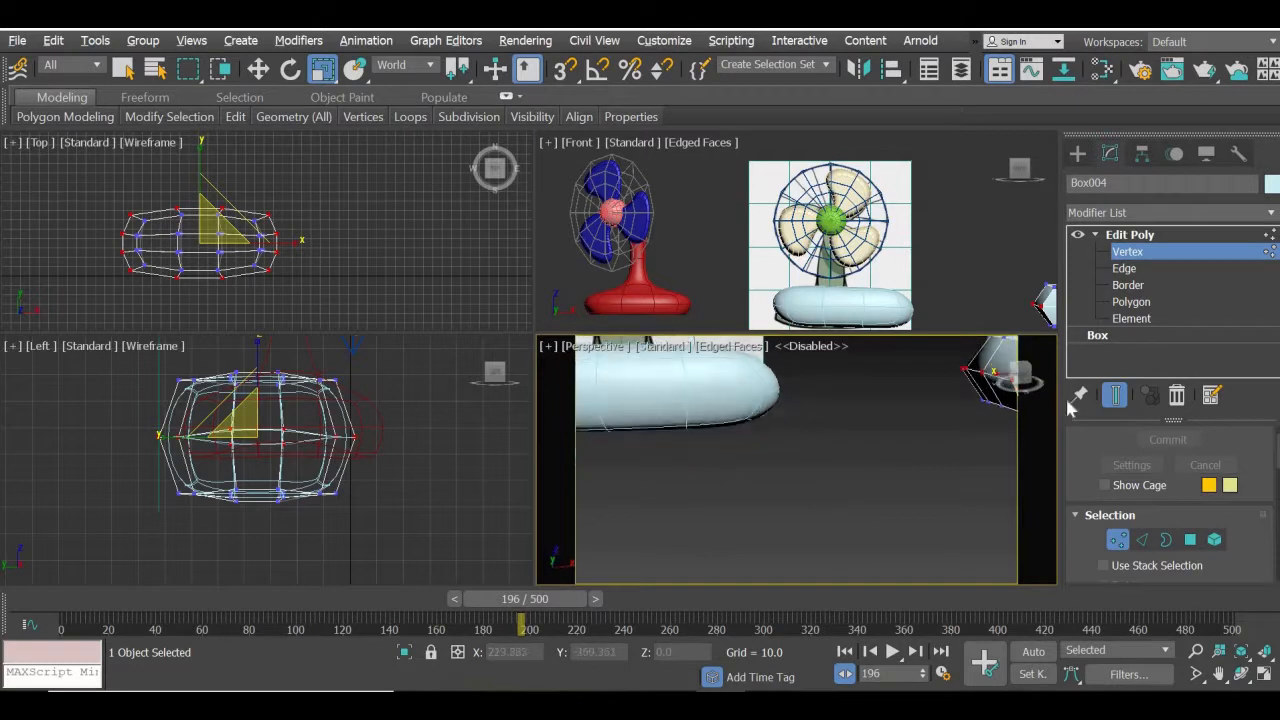
pyautogui.moveTo(815, 473); pyautogui.dragTo(673, 503, button='middle')
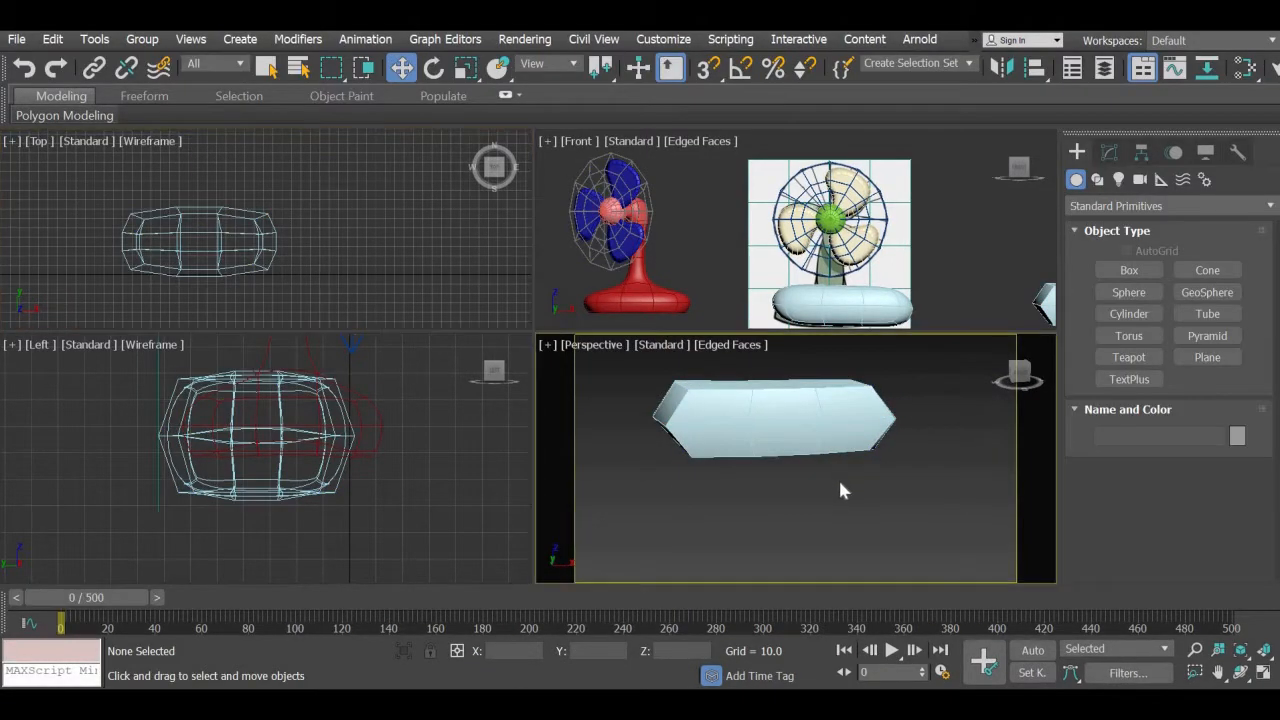
# - Select the ring of vertical edges around the lower half of the original box
pyautogui.click(838, 477)
pyautogui.keyDown('alt'); pyautogui.moveTo(812, 477); pyautogui.dragTo(822, 478, button='middle'); pyautogui.keyUp('alt')
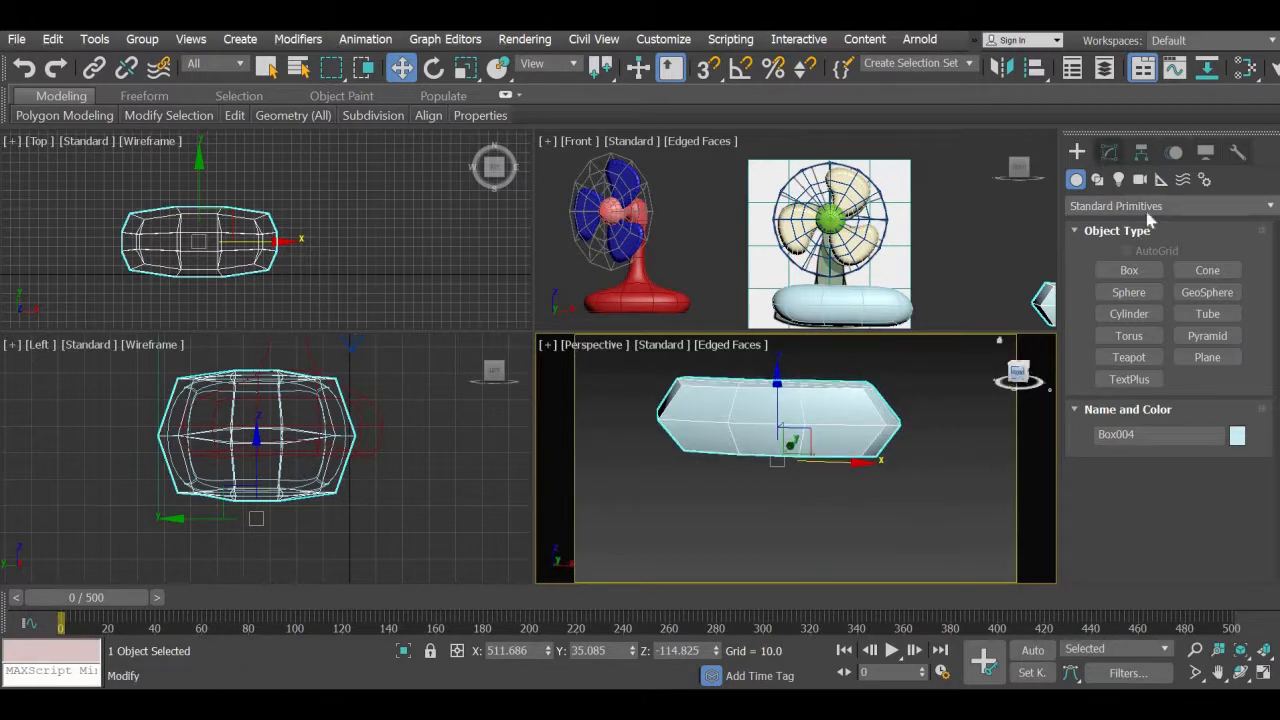
pyautogui.press('2')
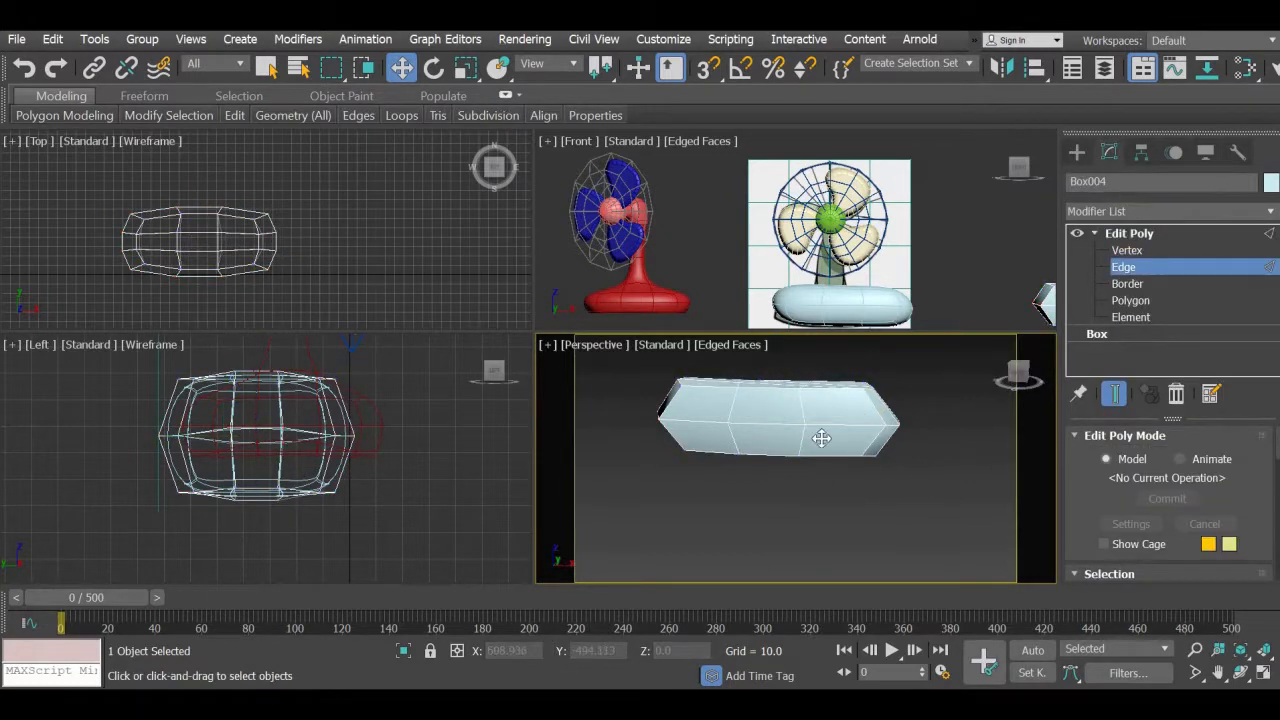
pyautogui.click(821, 438)
pyautogui.scroll(-5, 1130, 470)
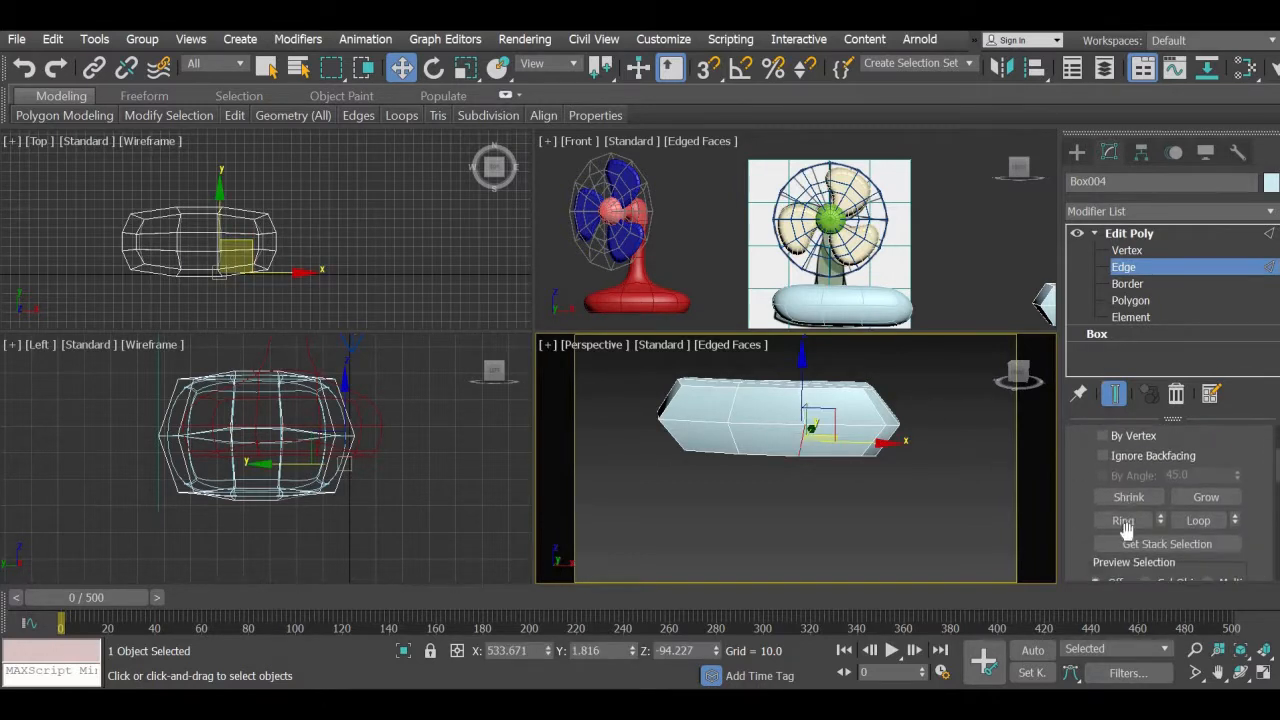
pyautogui.click(1123, 521)
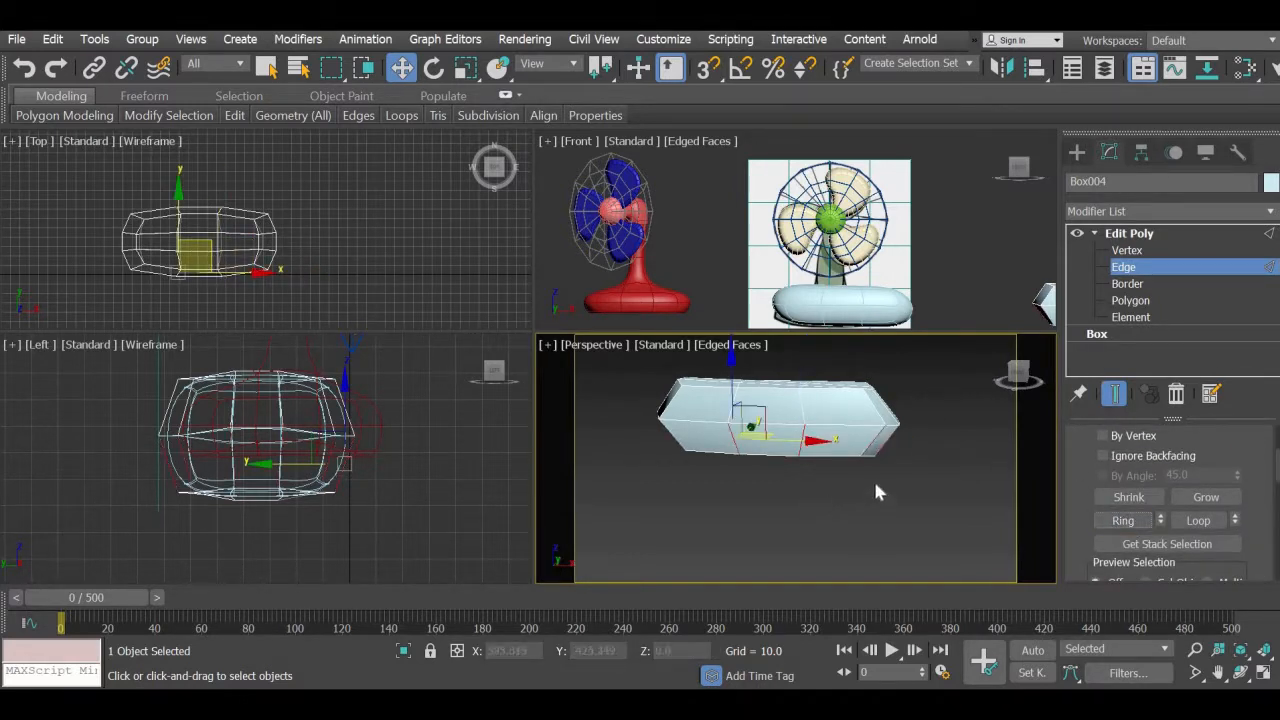
# - Connect the selected ring edges with 1 segment and a slide of -57 to add a loop near the box's underside
pyautogui.keyDown('alt'); pyautogui.moveTo(693, 473); pyautogui.dragTo(1070, 540, button='middle'); pyautogui.keyUp('alt')
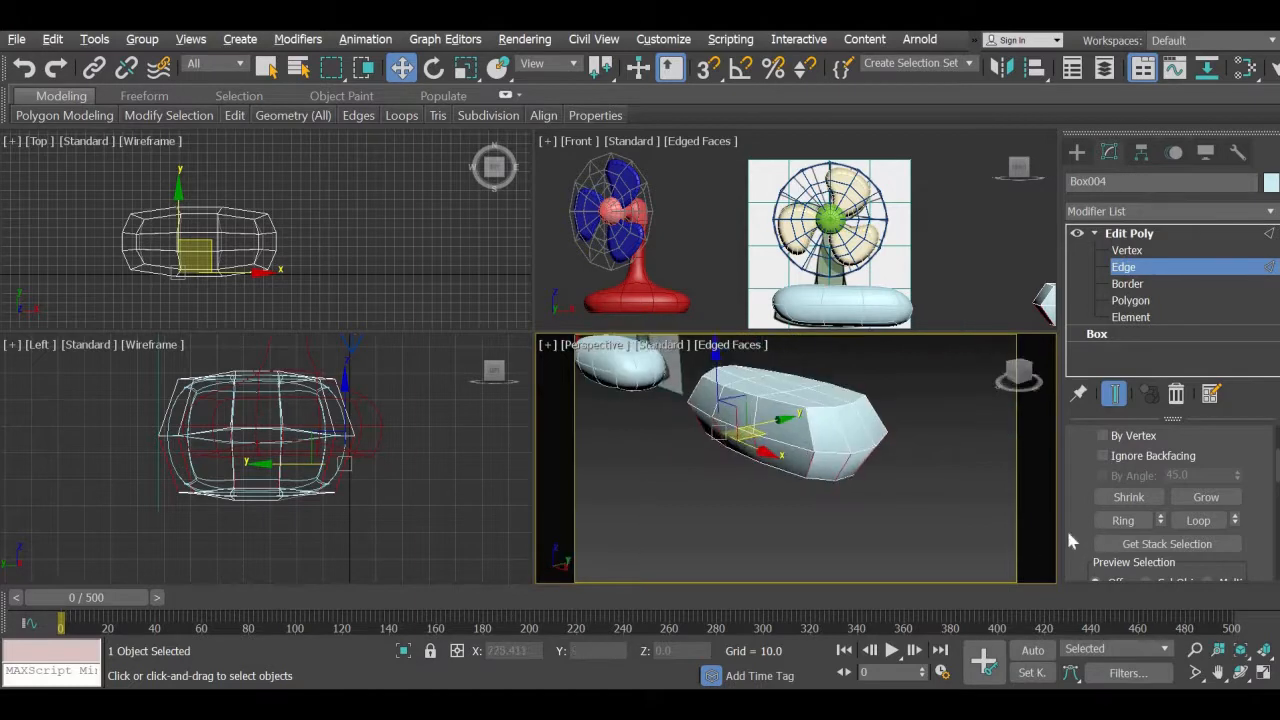
pyautogui.scroll(-5, 1081, 450)
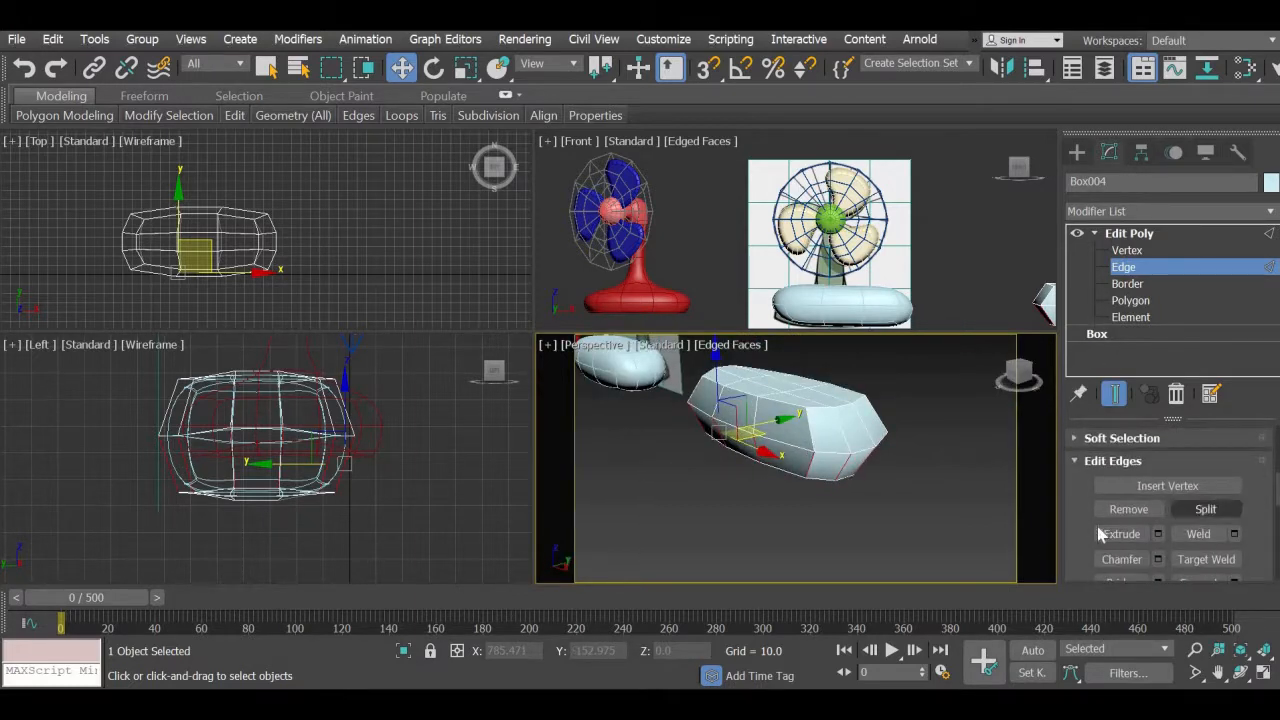
pyautogui.scroll(-2, 1079, 470)
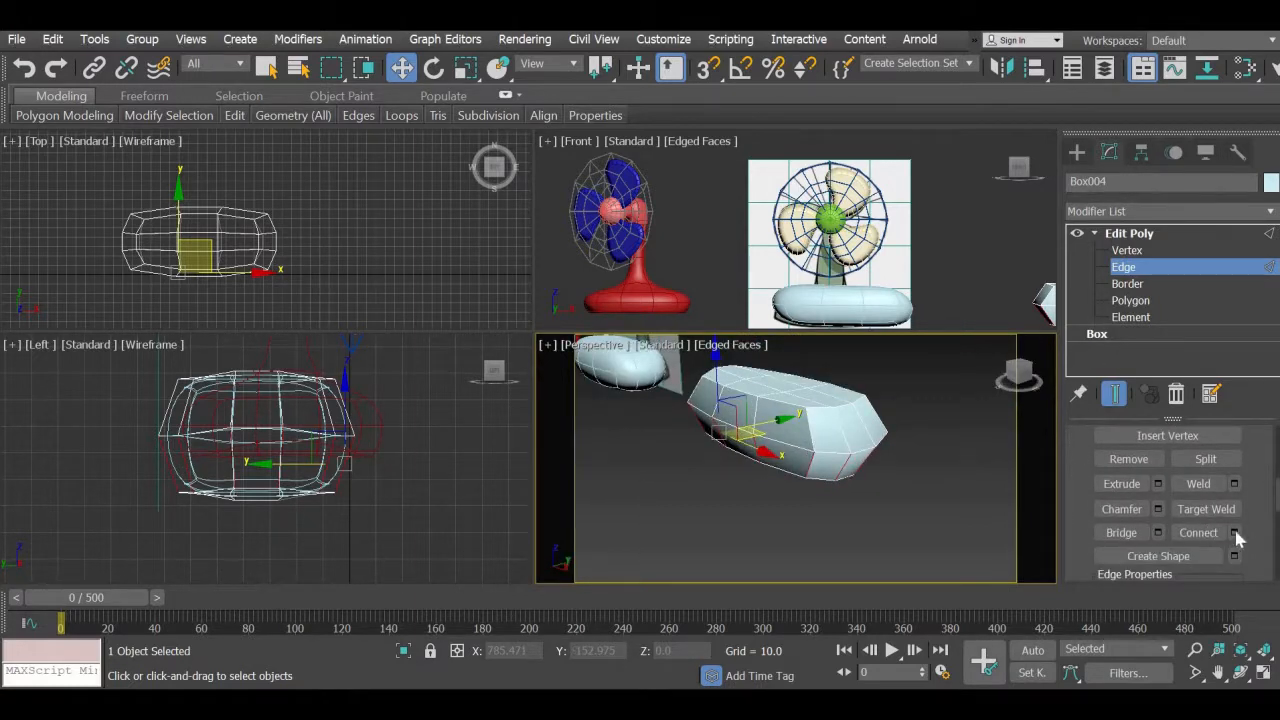
pyautogui.click(1234, 532)
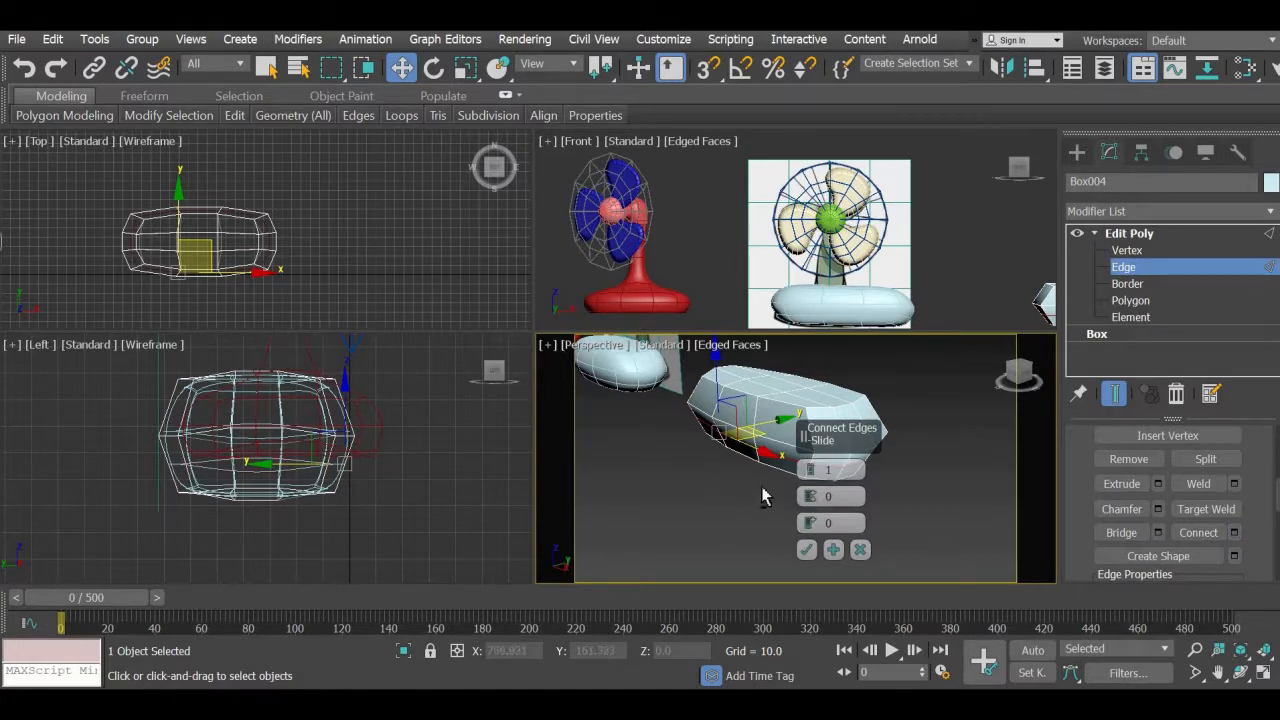
pyautogui.keyDown('alt'); pyautogui.moveTo(767, 498); pyautogui.dragTo(822, 509, button='middle'); pyautogui.keyUp('alt')
pyautogui.moveTo(810, 523); pyautogui.dragTo(858, 595)
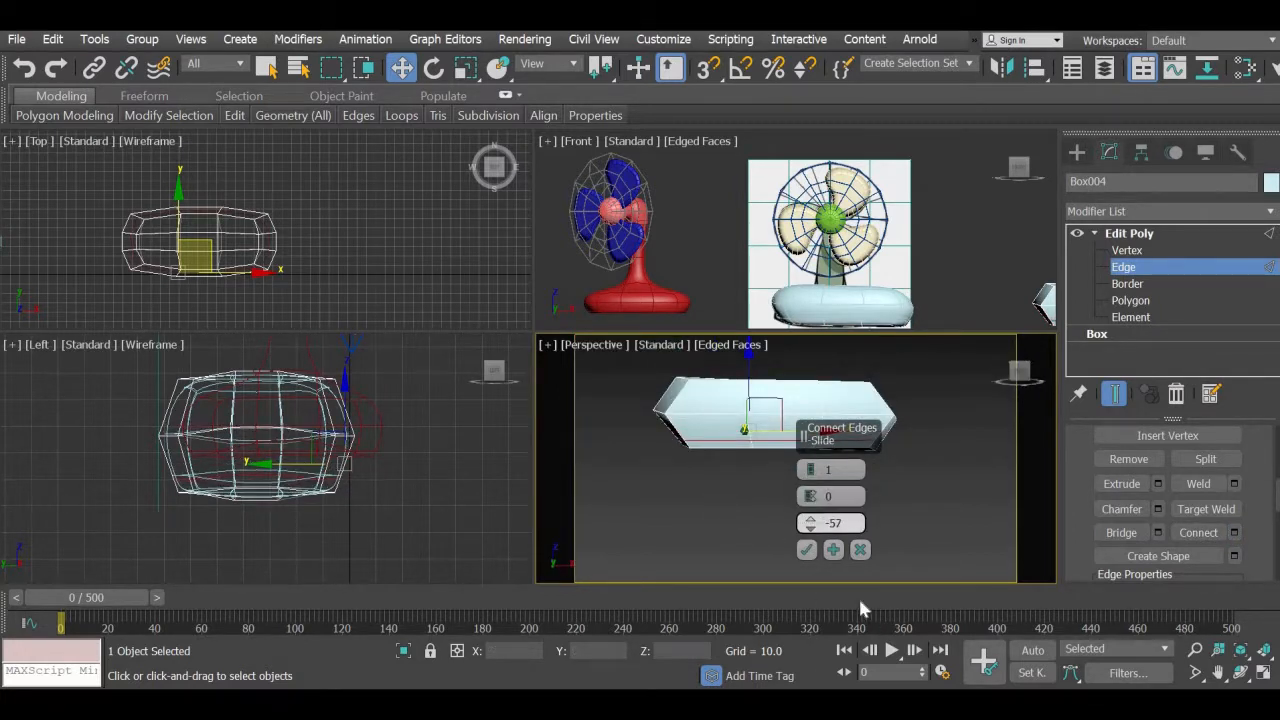
pyautogui.click(807, 550)
pyautogui.moveTo(766, 505); pyautogui.dragTo(990, 492, button='middle')
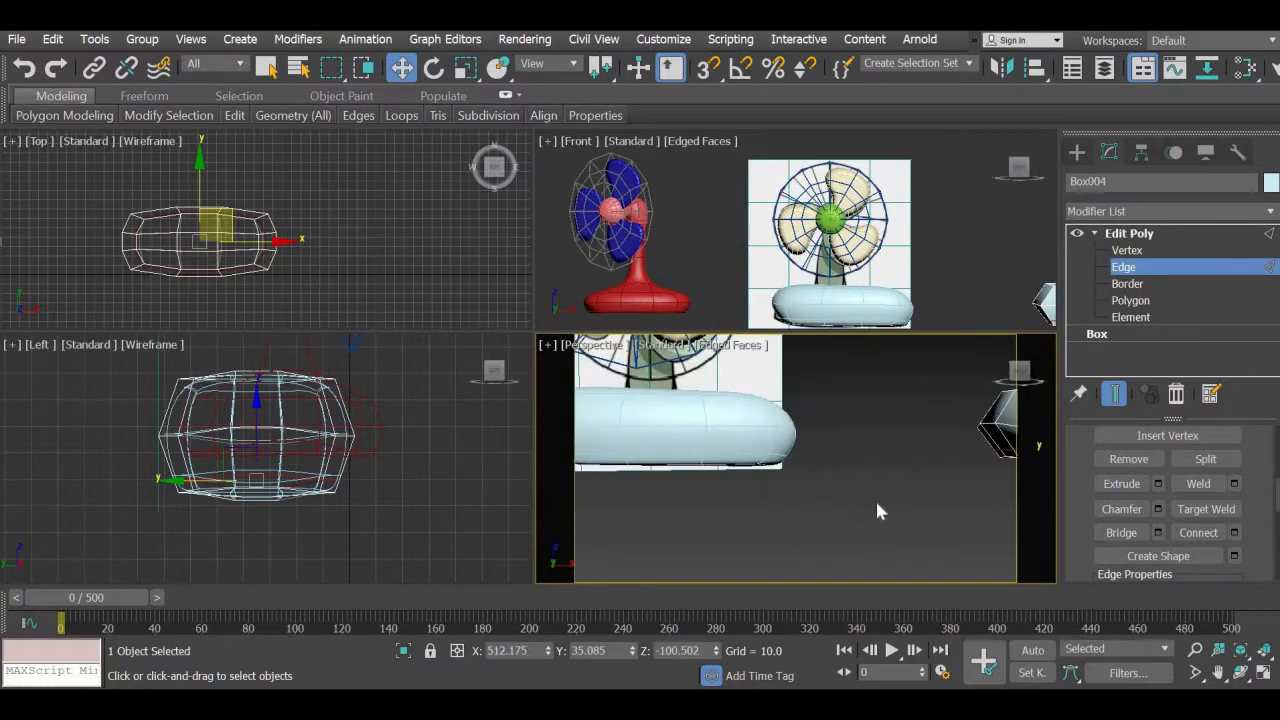
# - Leave edge editing and select the central polygon on the original box's top face
pyautogui.click(1076, 151)
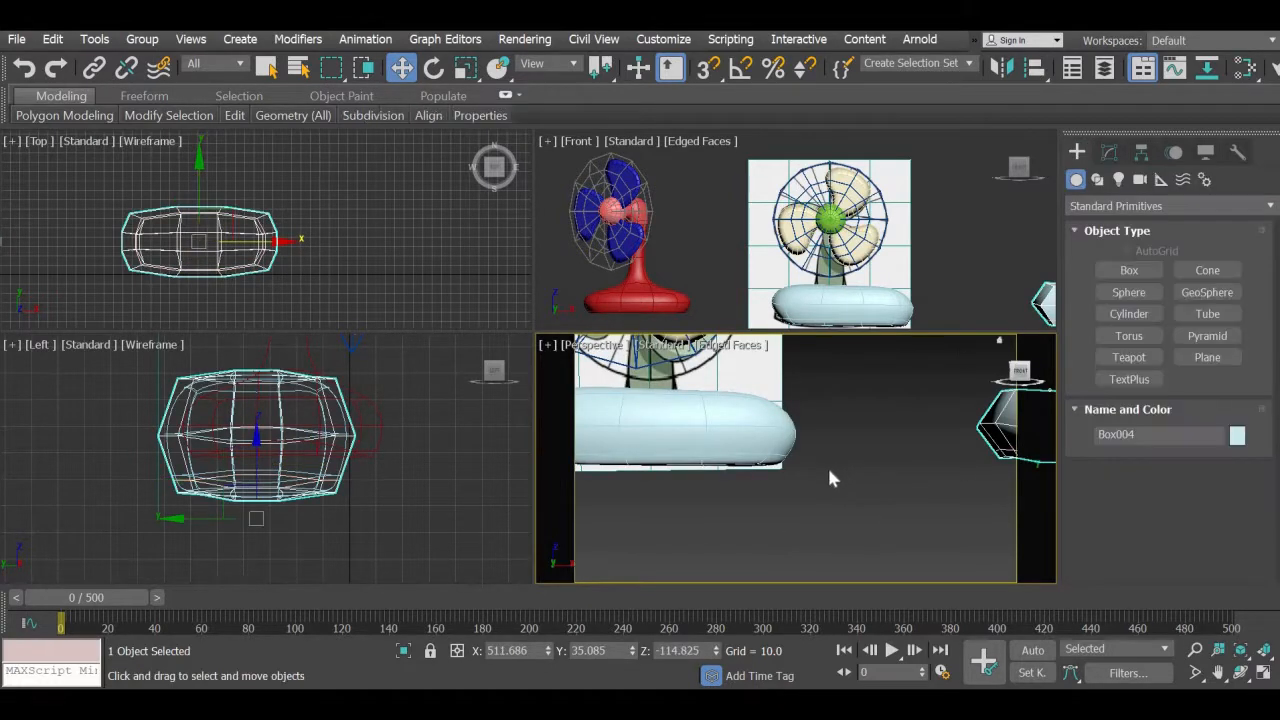
pyautogui.click(795, 488)
pyautogui.keyDown('alt'); pyautogui.moveTo(778, 502); pyautogui.dragTo(833, 505, button='middle'); pyautogui.keyUp('alt')
pyautogui.moveTo(930, 514); pyautogui.dragTo(826, 490, button='middle')
pyautogui.scroll(5, 893, 506)
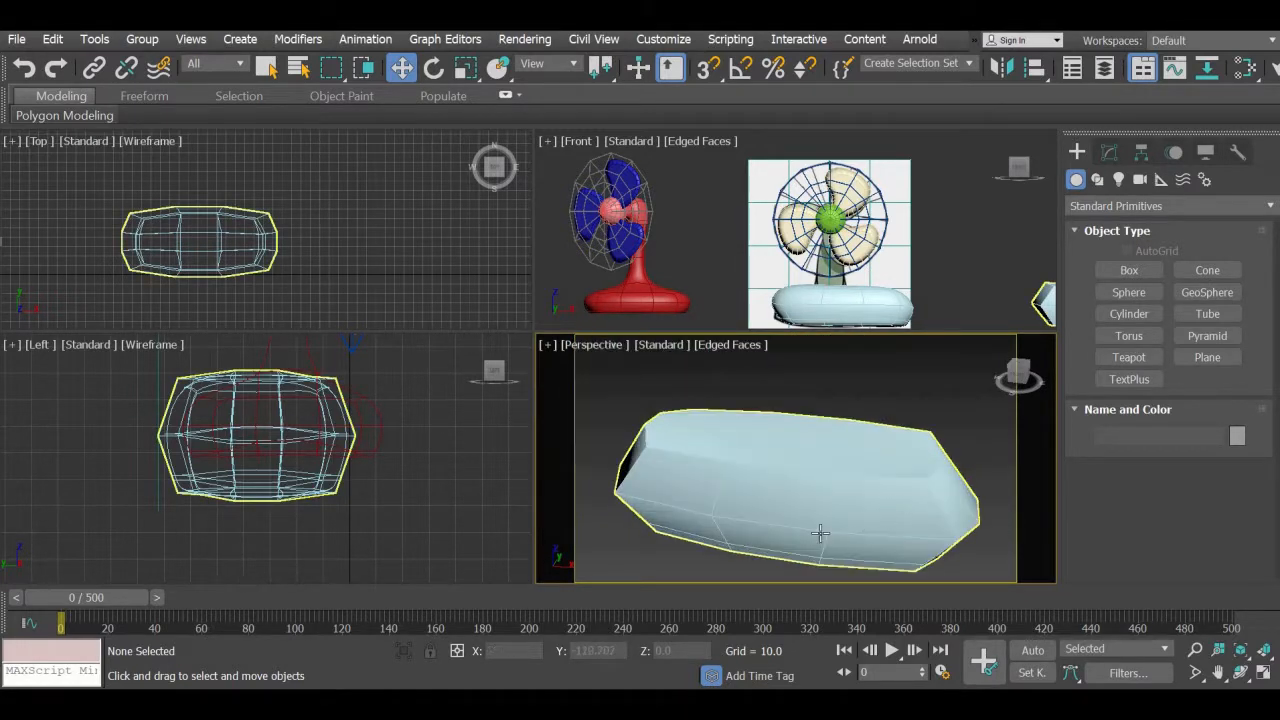
pyautogui.keyDown('alt'); pyautogui.moveTo(820, 534); pyautogui.dragTo(824, 491, button='middle'); pyautogui.keyUp('alt')
pyautogui.click(773, 494)
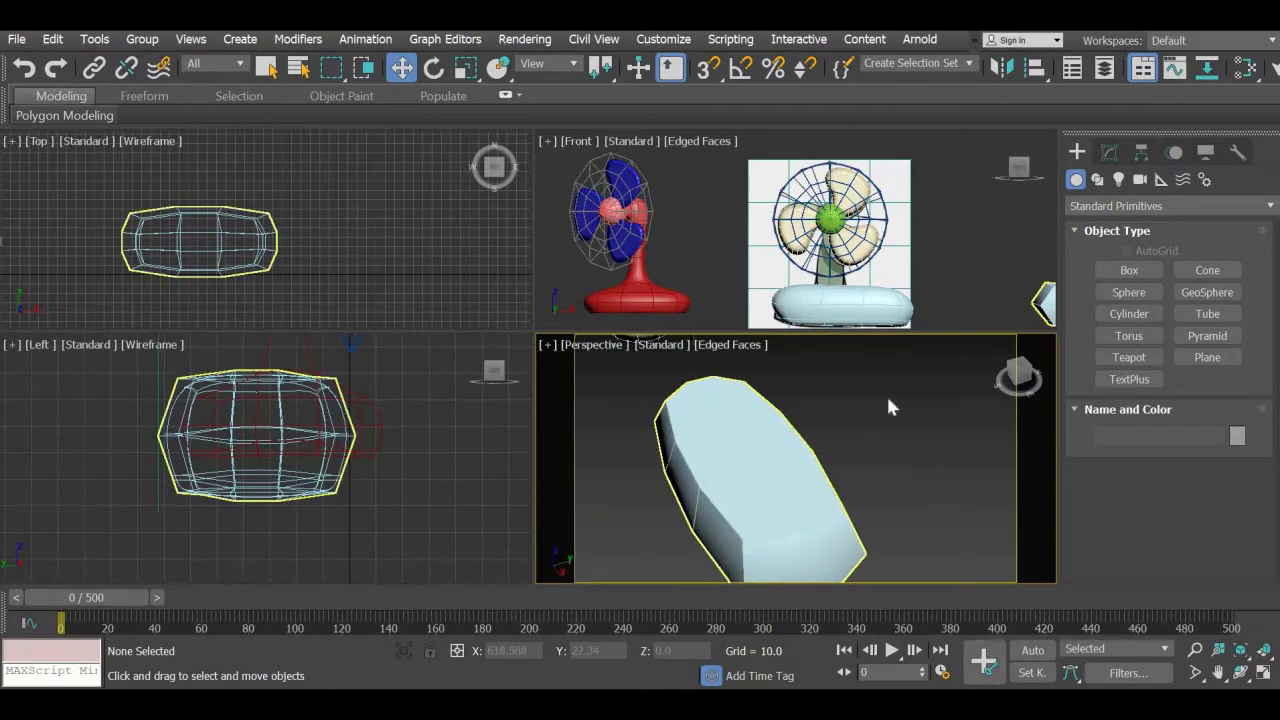
pyautogui.click(1112, 152)
pyautogui.click(1131, 301)
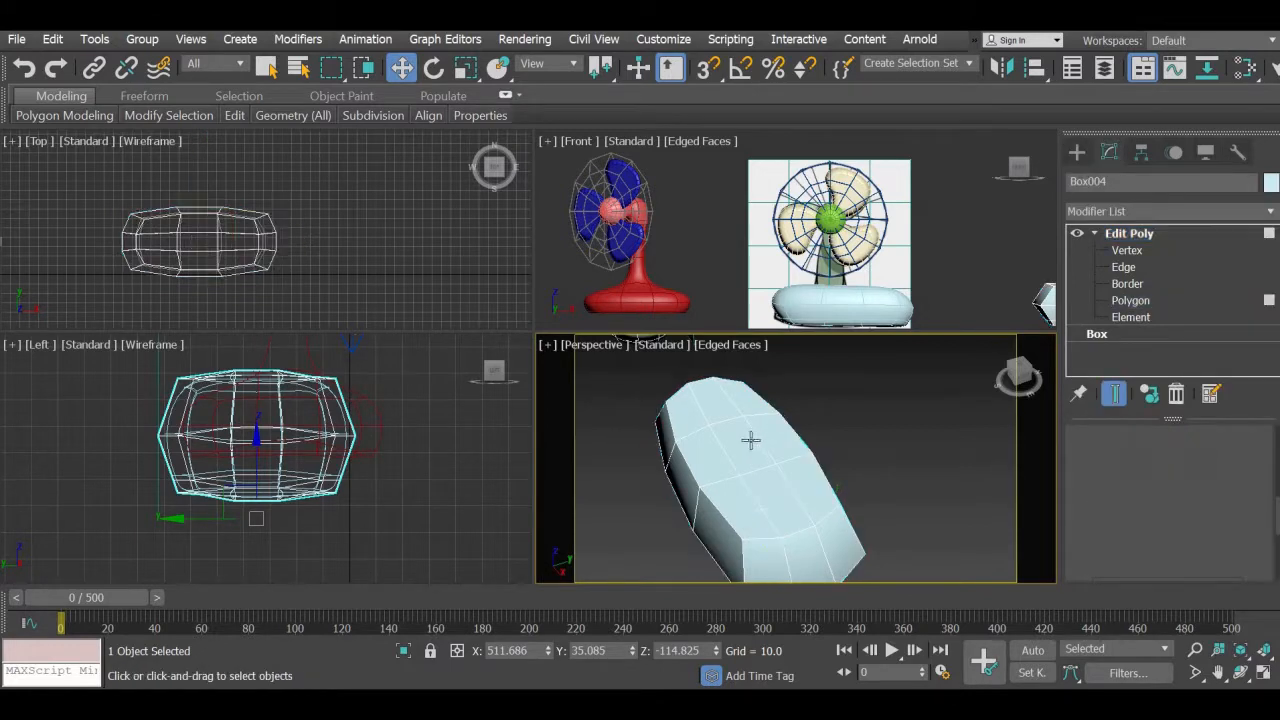
pyautogui.click(745, 445)
# - Extrude the selected top polygon upward three times in succession, with a height of 28.31 each, to form the neck
pyautogui.keyDown('alt'); pyautogui.moveTo(745, 445); pyautogui.dragTo(840, 455, button='middle'); pyautogui.keyUp('alt')
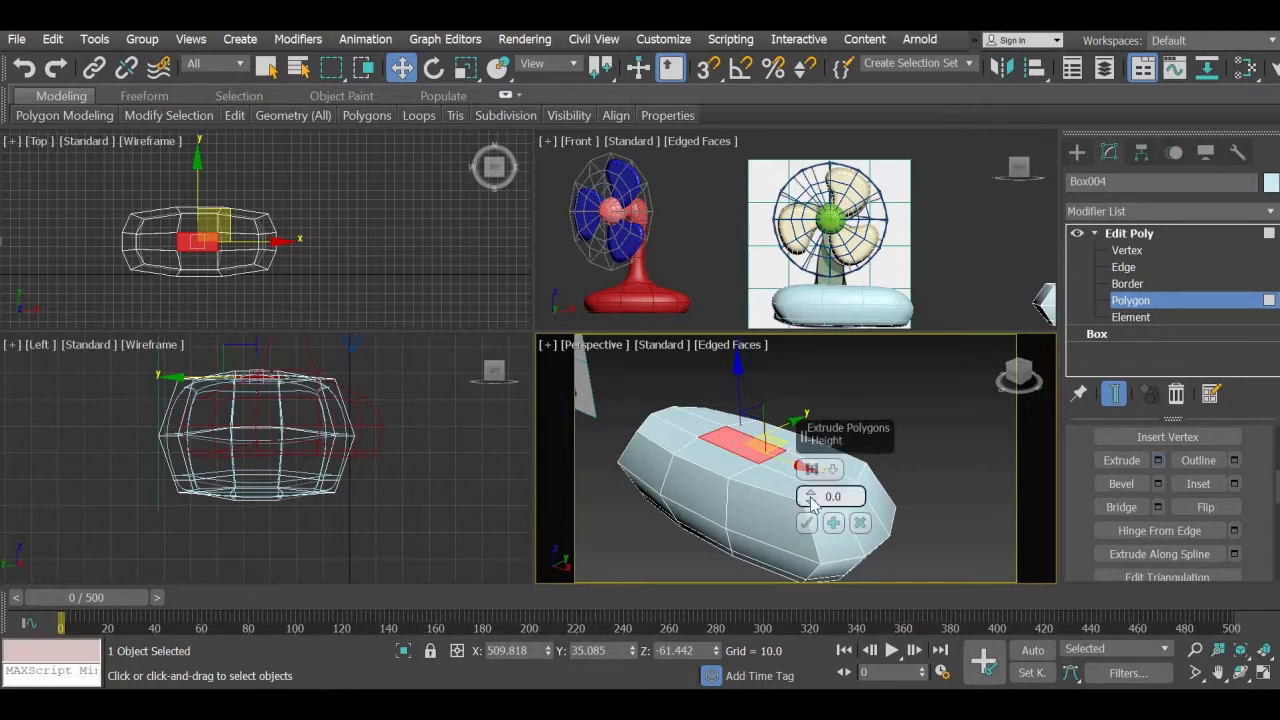
pyautogui.moveTo(817, 427); pyautogui.dragTo(817, 427)
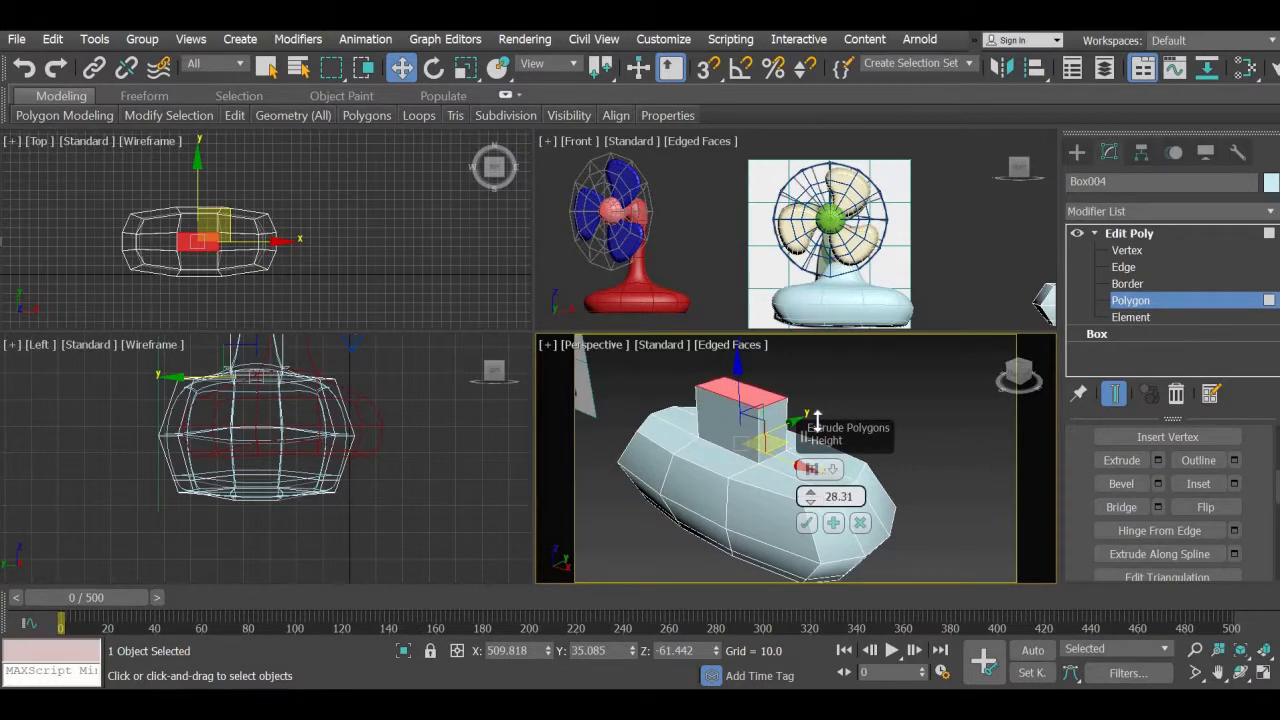
pyautogui.moveTo(845, 530)
pyautogui.keyDown('alt'); pyautogui.mouseDown(button='middle')
pyautogui.moveTo(855, 540)
pyautogui.moveTo(857, 525)
pyautogui.mouseUp(button='middle'); pyautogui.keyUp('alt')
pyautogui.click(833, 522)
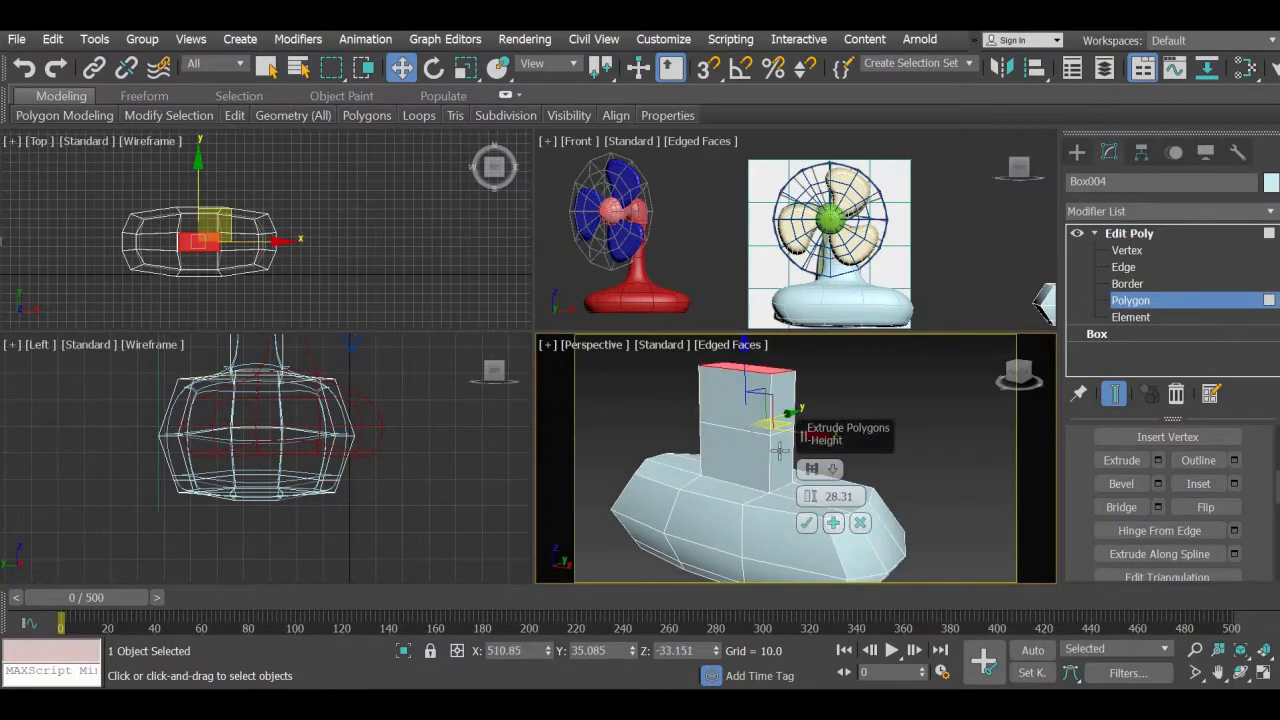
pyautogui.keyDown('alt'); pyautogui.moveTo(735, 445); pyautogui.dragTo(751, 442, button='middle'); pyautogui.keyUp('alt')
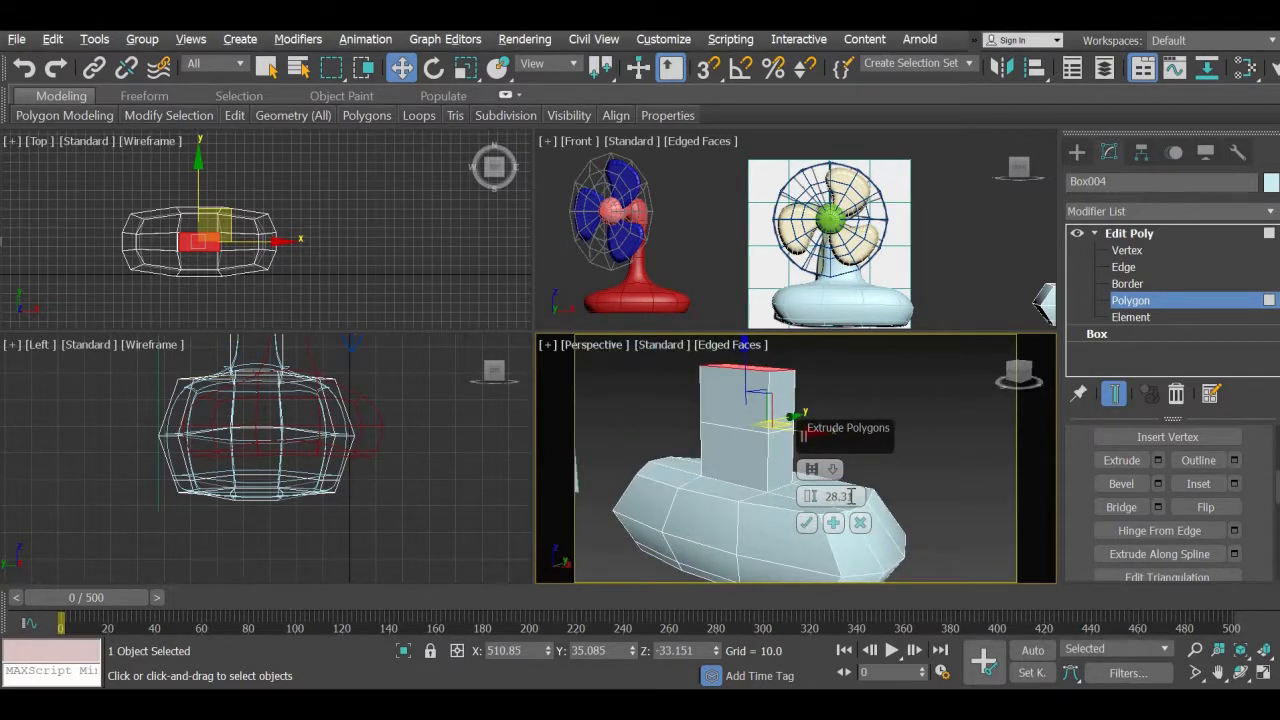
pyautogui.click(833, 522)
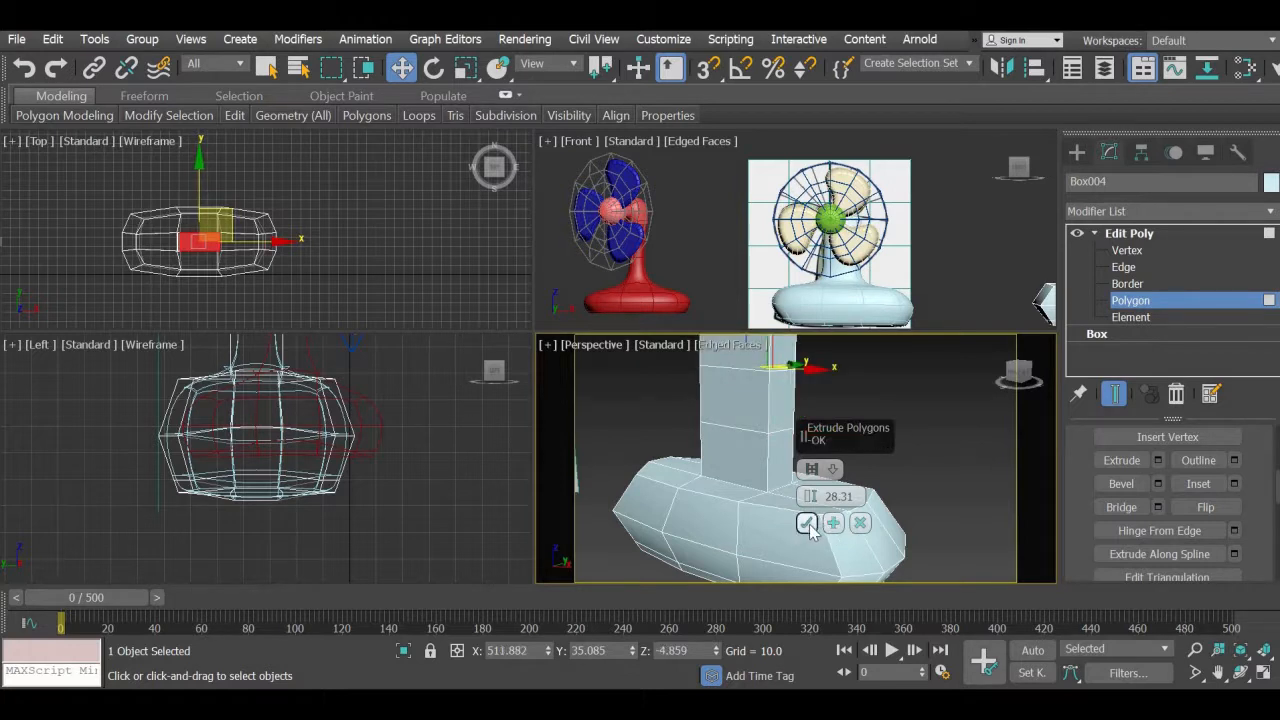
pyautogui.click(807, 523)
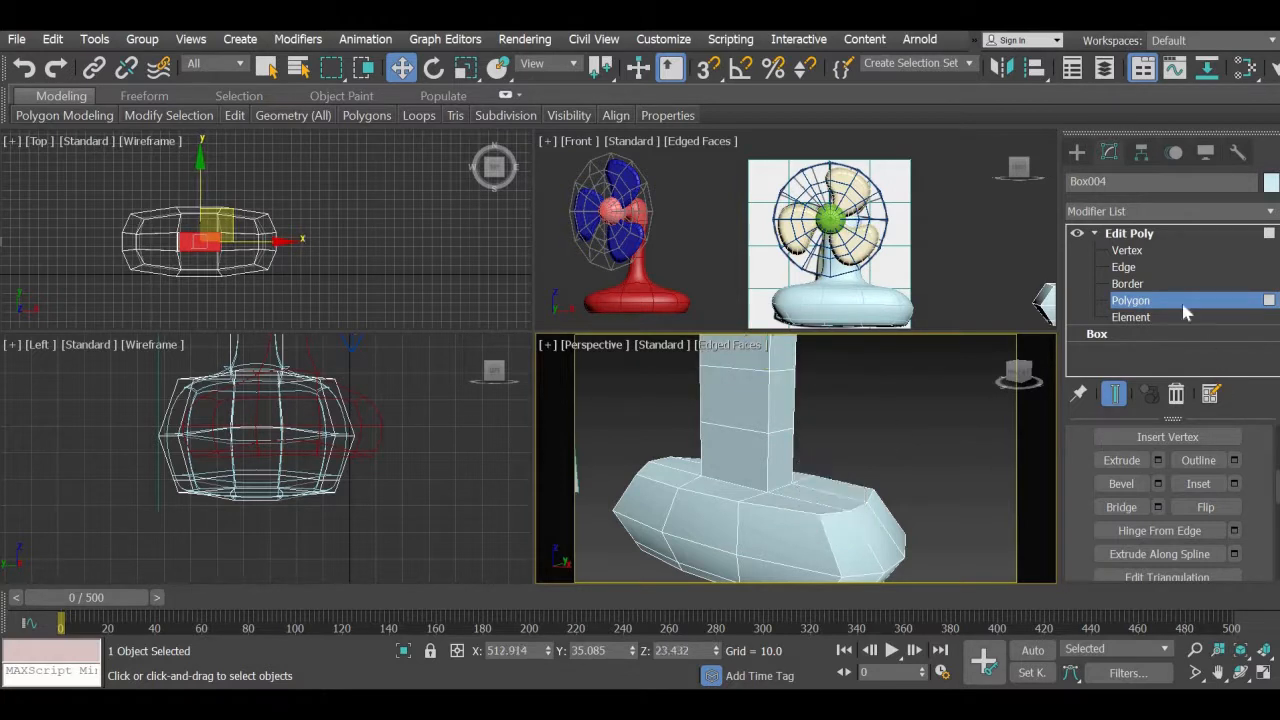
# - Select all the neck's vertices in the Top view and scale them inward along X
pyautogui.click(1127, 251)
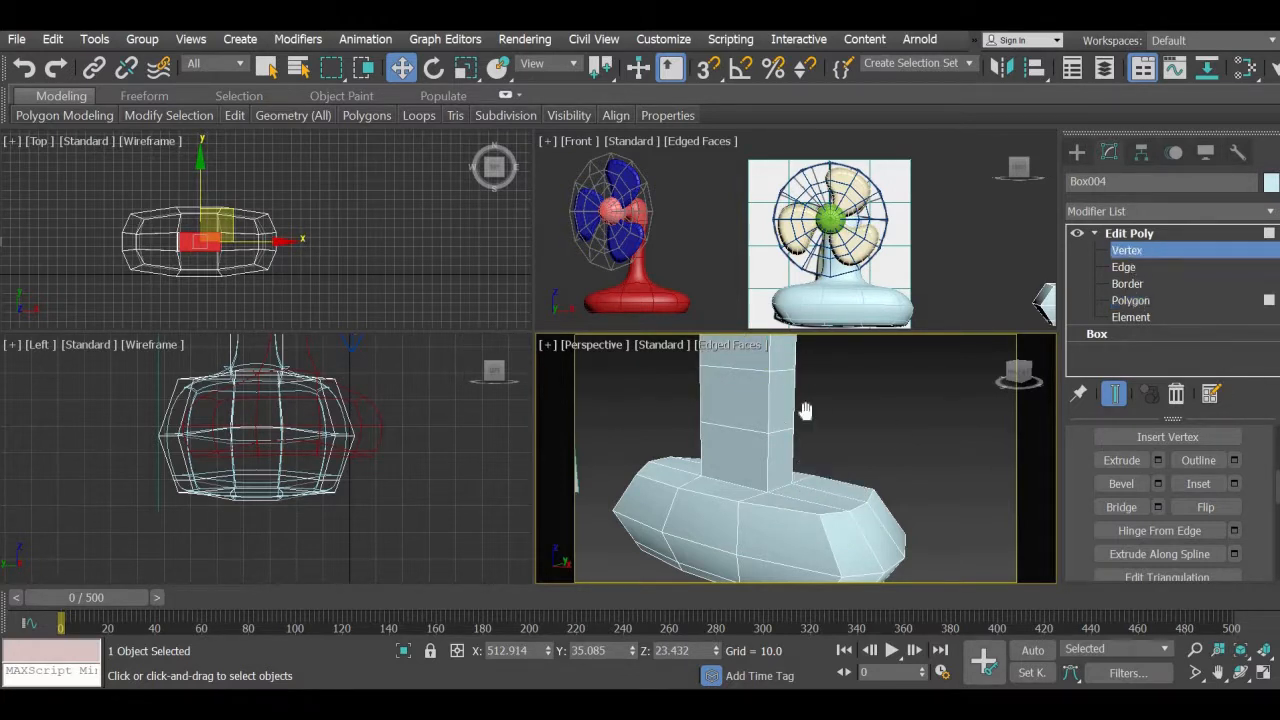
pyautogui.keyDown('alt'); pyautogui.moveTo(806, 405); pyautogui.dragTo(684, 501, button='middle'); pyautogui.keyUp('alt')
pyautogui.scroll(5, 354, 243)
pyautogui.moveTo(244, 264); pyautogui.dragTo(330, 242, button='middle')
pyautogui.moveTo(190, 265); pyautogui.dragTo(190, 265)
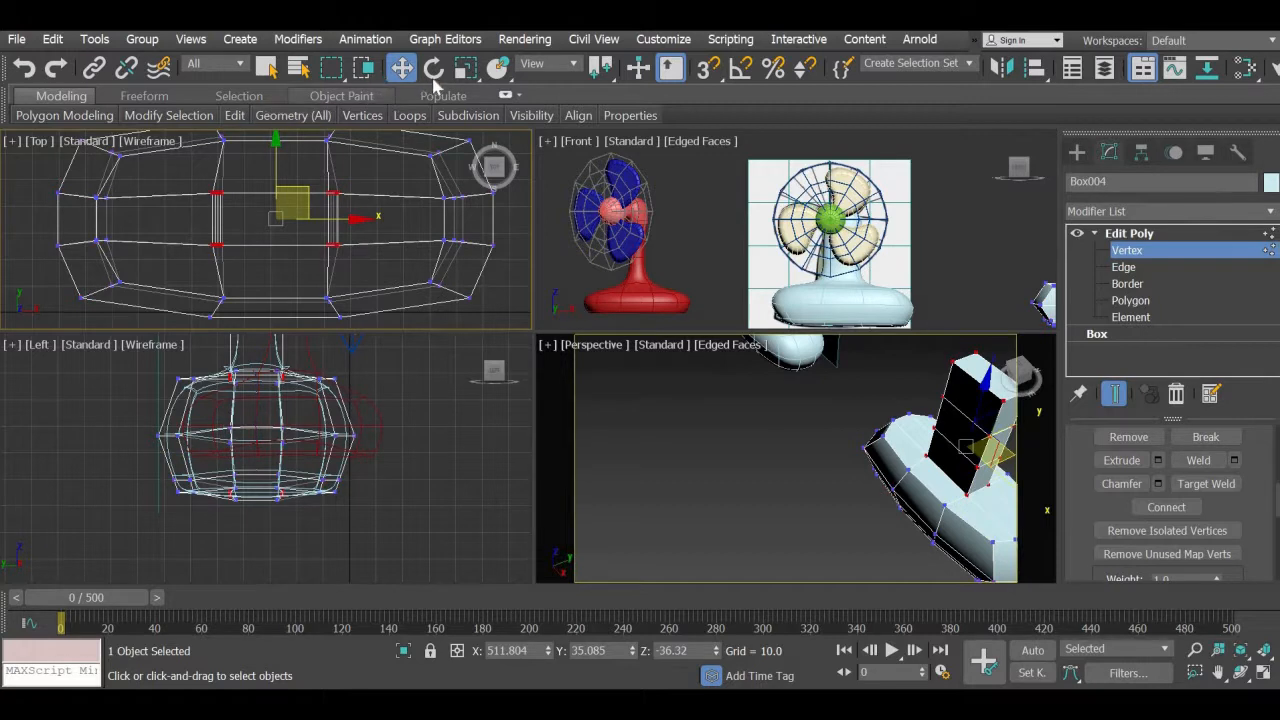
pyautogui.click(465, 67)
pyautogui.moveTo(338, 218); pyautogui.dragTo(334, 217)
# - Enlarge the Top viewport and scale the neck's selected vertices further inward along X
pyautogui.moveTo(768, 490); pyautogui.dragTo(640, 536, button='middle')
pyautogui.scroll(-3, 680, 541)
pyautogui.keyDown('alt'); pyautogui.moveTo(720, 521); pyautogui.dragTo(650, 506, button='middle'); pyautogui.keyUp('alt')
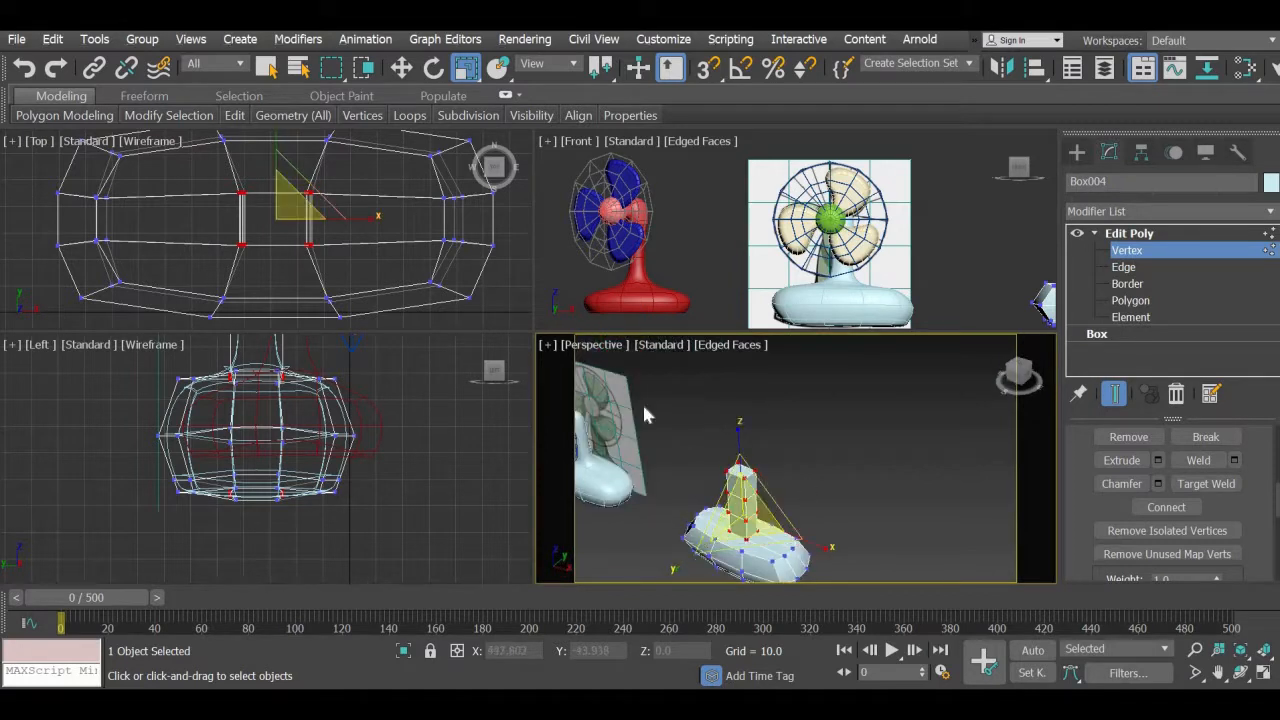
pyautogui.moveTo(644, 404); pyautogui.dragTo(824, 378, button='middle')
pyautogui.moveTo(400, 265); pyautogui.dragTo(401, 272, button='middle')
pyautogui.moveTo(257, 431); pyautogui.dragTo(242, 556, button='middle')
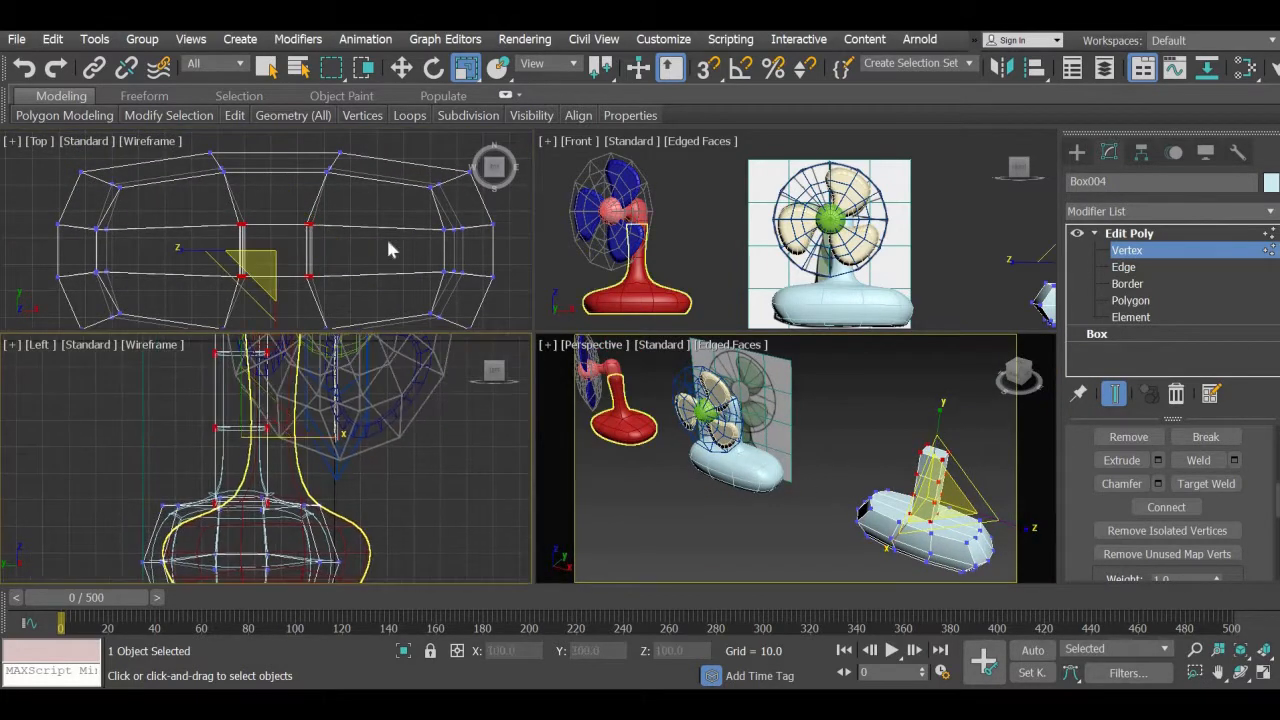
pyautogui.moveTo(344, 270); pyautogui.dragTo(311, 251, button='middle')
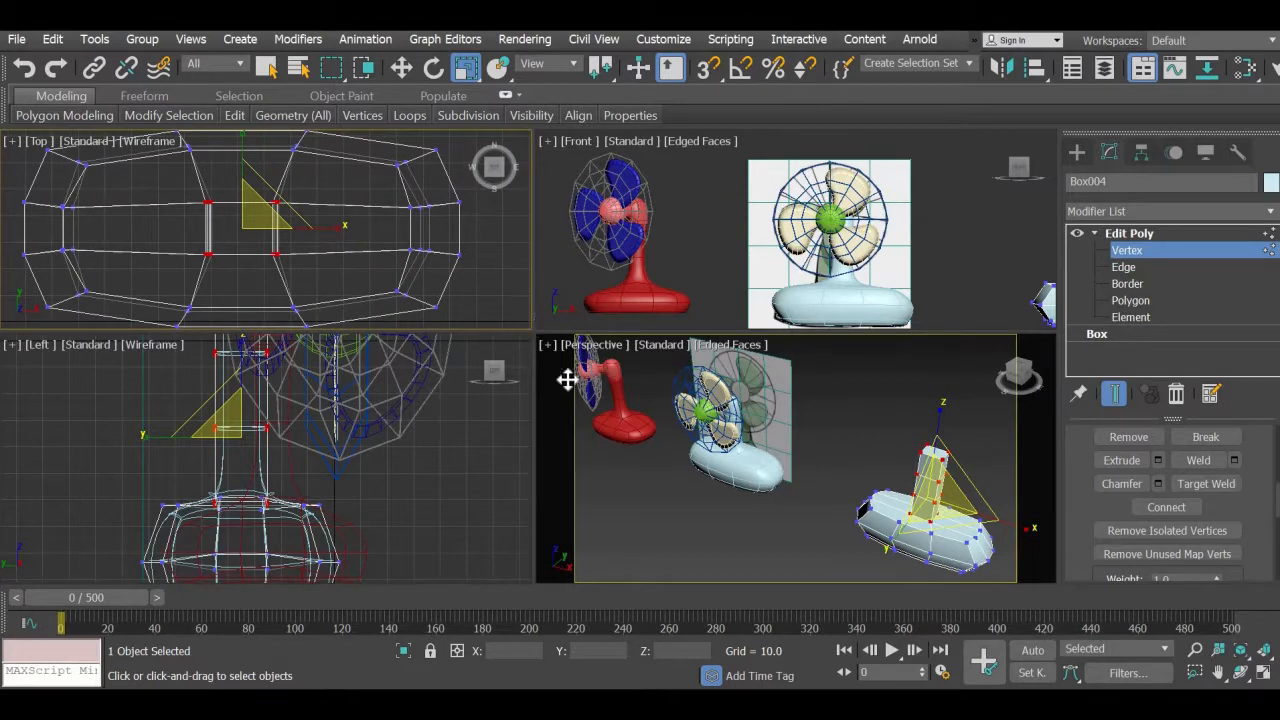
pyautogui.moveTo(567, 379); pyautogui.dragTo(570, 381)
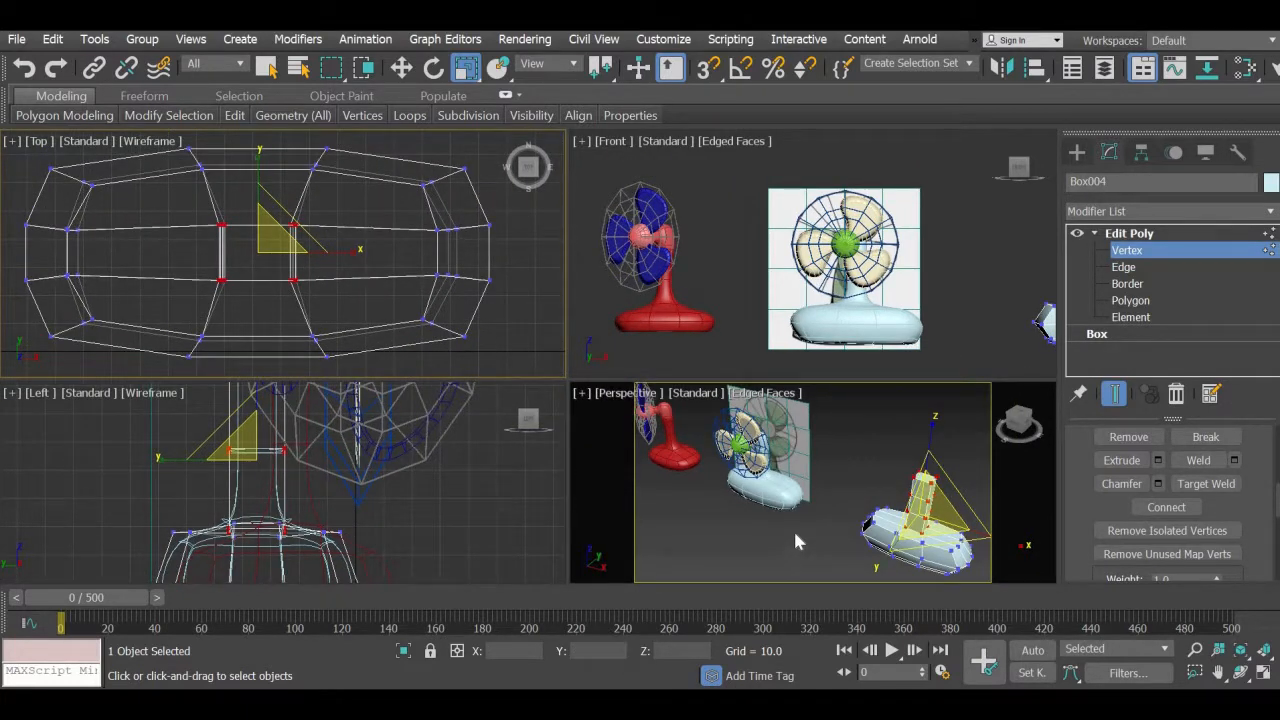
pyautogui.keyDown('alt'); pyautogui.moveTo(730, 548); pyautogui.dragTo(886, 505, button='middle'); pyautogui.keyUp('alt')
pyautogui.scroll(5, 846, 538)
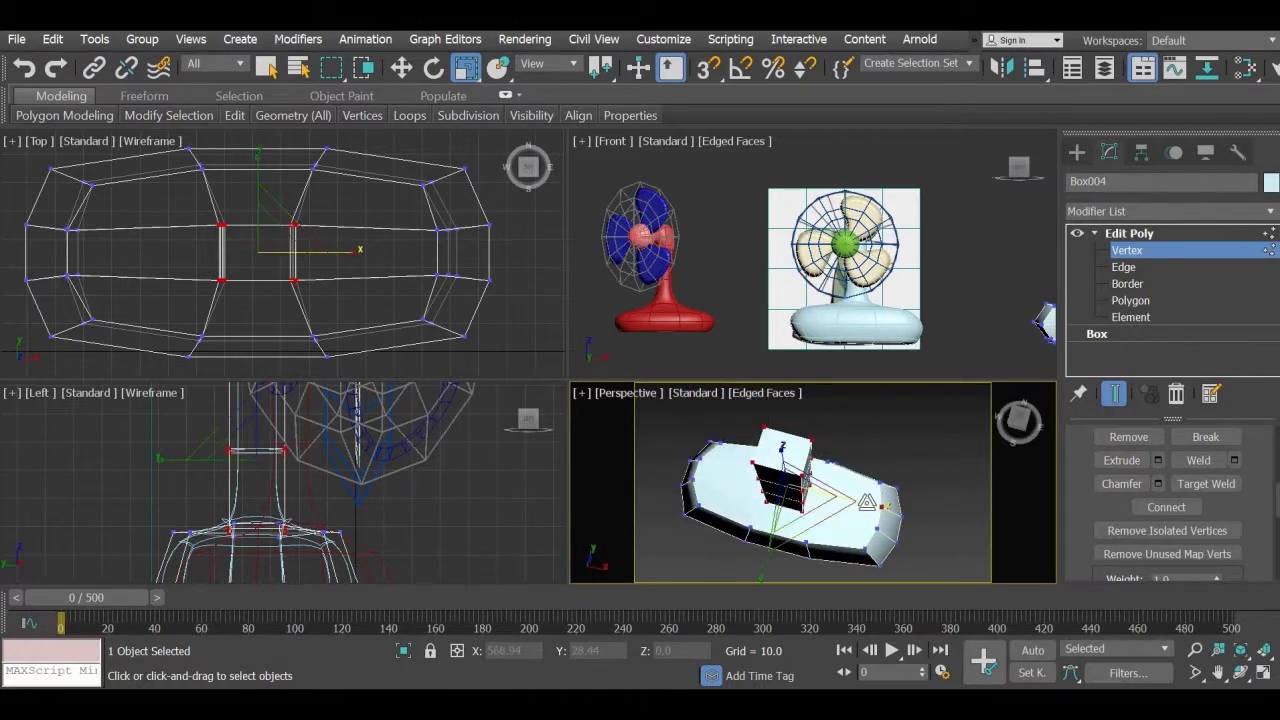
pyautogui.moveTo(867, 503); pyautogui.dragTo(823, 516)
# - Select the neck's first ring of vertices above the base in the Left view and scale it inward to form a waist
pyautogui.keyDown('alt'); pyautogui.moveTo(738, 529); pyautogui.dragTo(911, 458, button='middle'); pyautogui.keyUp('alt')
pyautogui.scroll(-5, 754, 518)
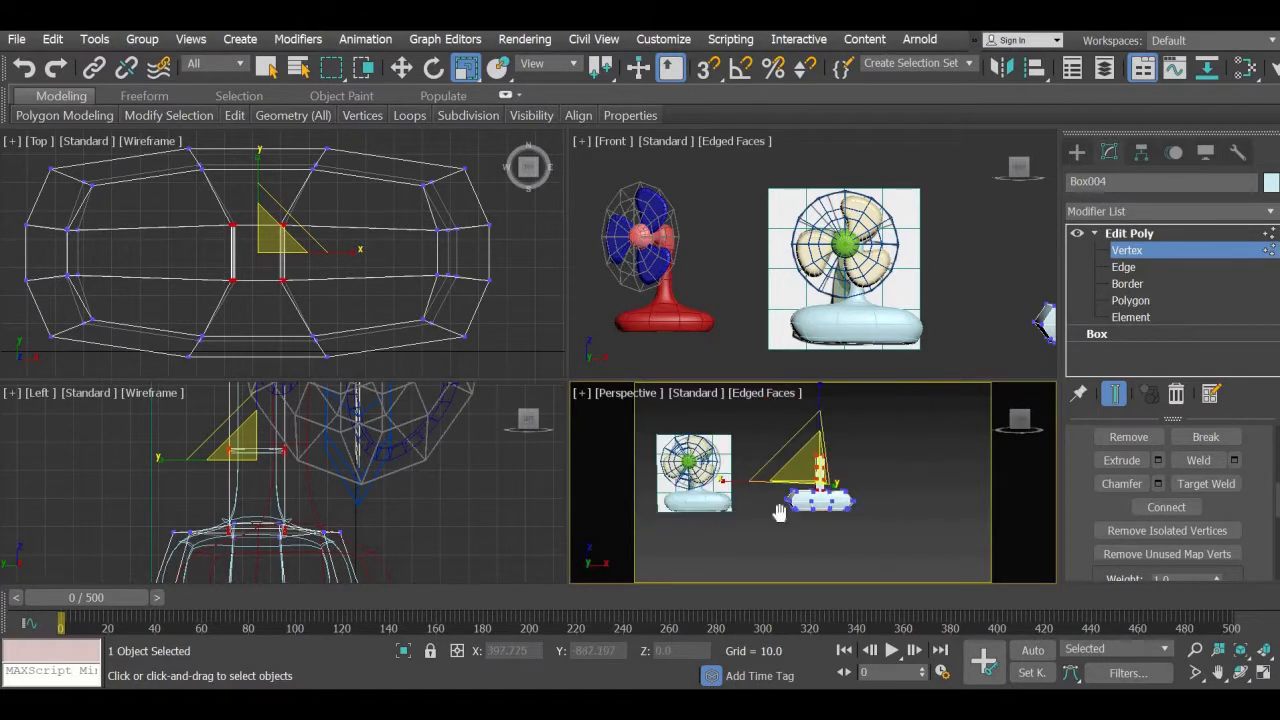
pyautogui.moveTo(779, 512); pyautogui.dragTo(886, 562, button='middle')
pyautogui.scroll(5, 845, 513)
pyautogui.moveTo(352, 496); pyautogui.dragTo(398, 515, button='middle')
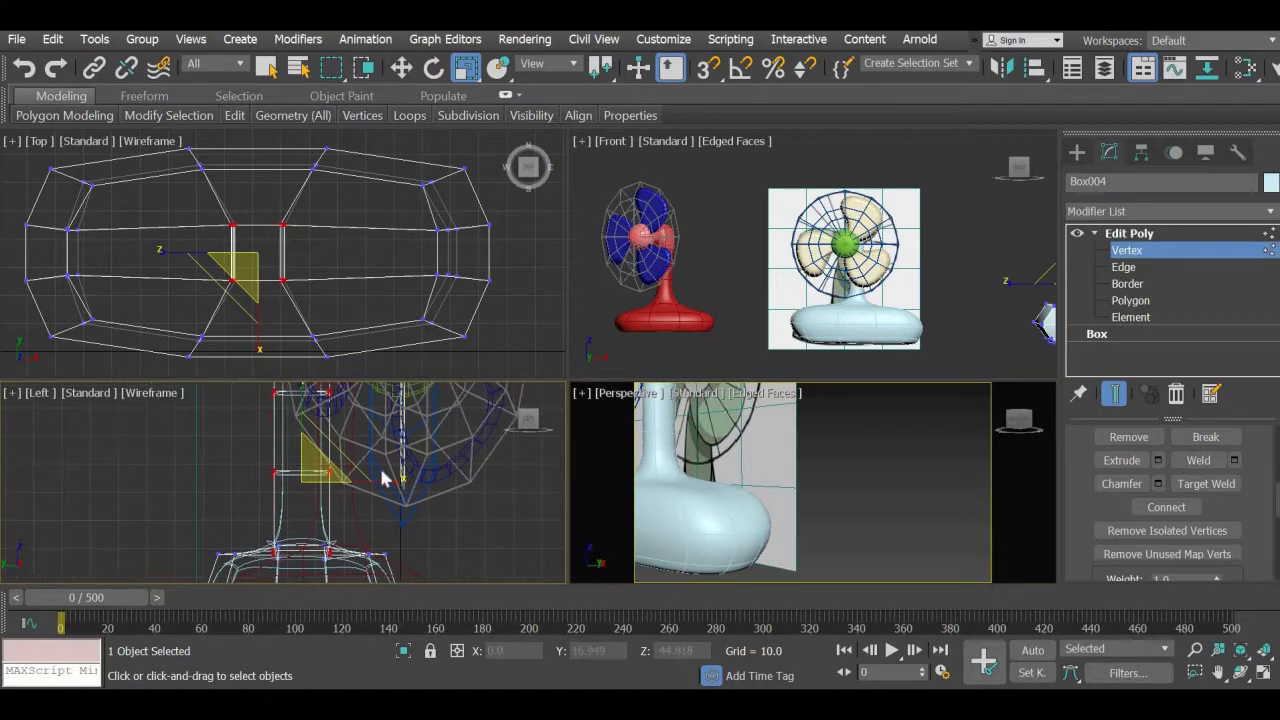
pyautogui.click(202, 505)
pyautogui.middleClick(731, 497)
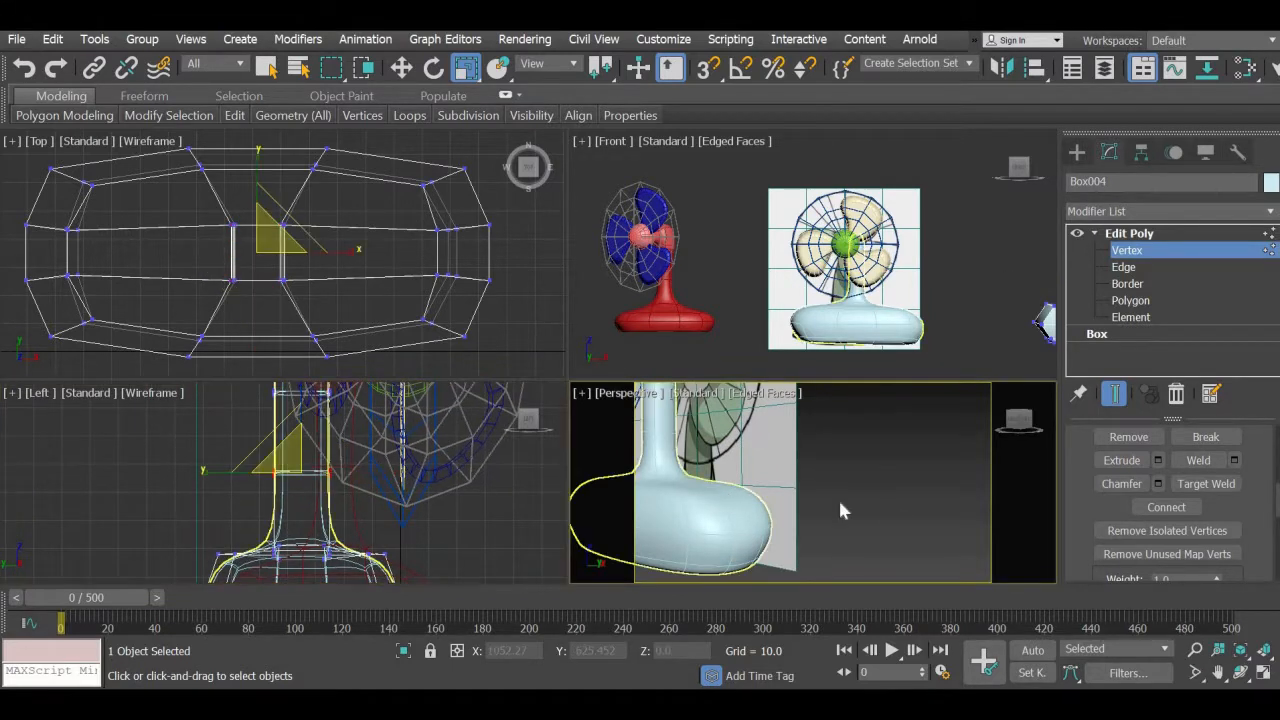
pyautogui.scroll(-3, 843, 509)
pyautogui.moveTo(843, 509); pyautogui.dragTo(446, 545, button='middle')
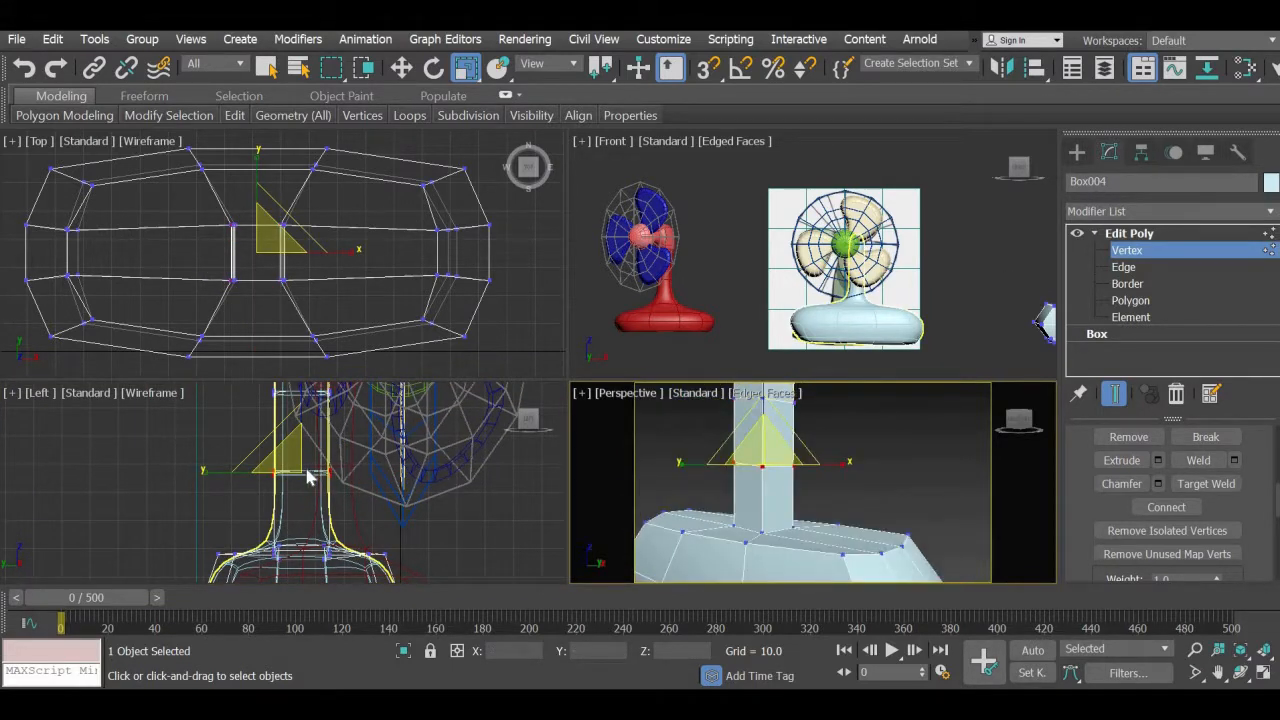
pyautogui.click(305, 466)
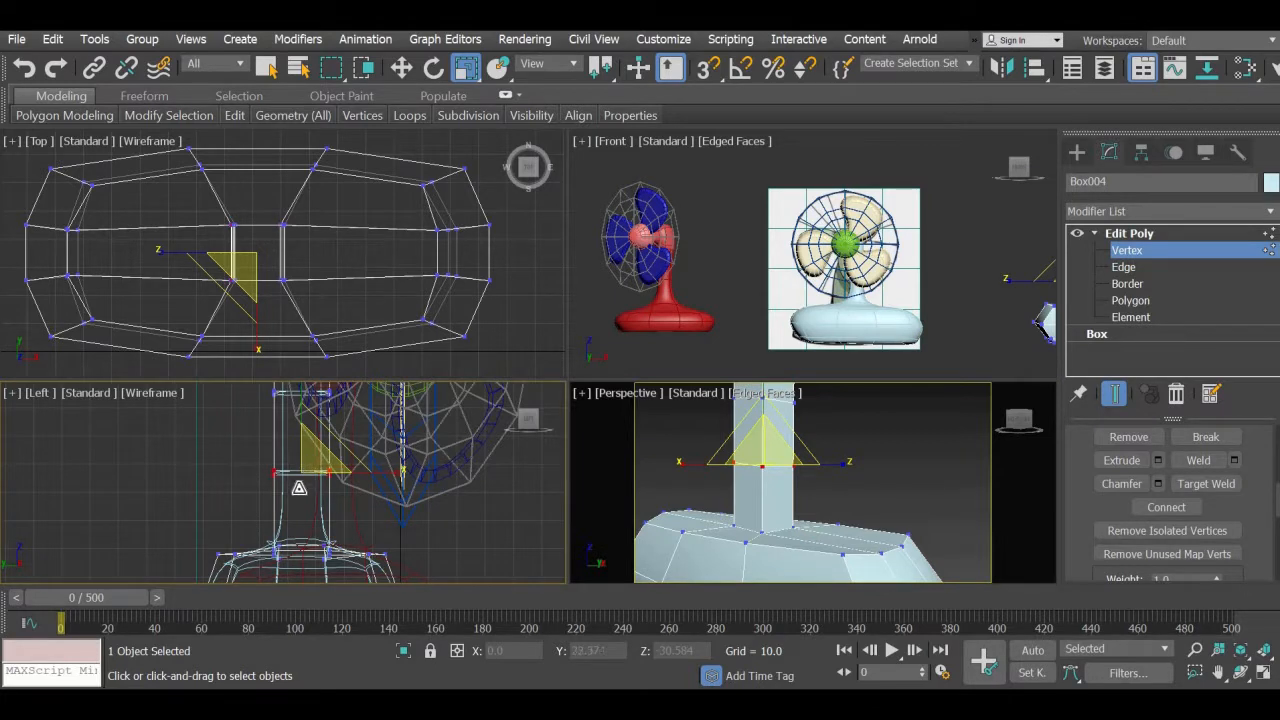
pyautogui.moveTo(299, 488); pyautogui.dragTo(289, 518)
# - Examine the narrowed neck on the smoothed clone against the reference and the waist ring in the Top view
pyautogui.moveTo(869, 500); pyautogui.dragTo(962, 513, button='middle')
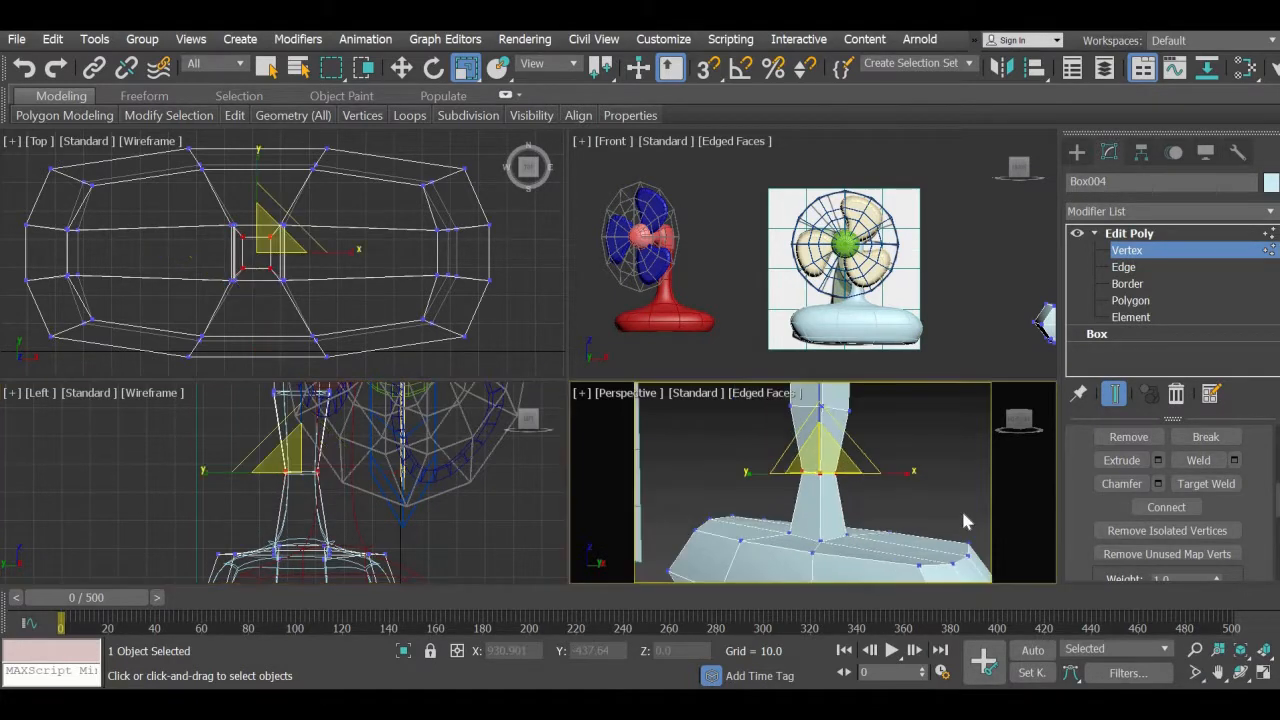
pyautogui.moveTo(800, 512); pyautogui.dragTo(929, 500, button='middle')
pyautogui.moveTo(760, 512); pyautogui.dragTo(856, 517, button='middle')
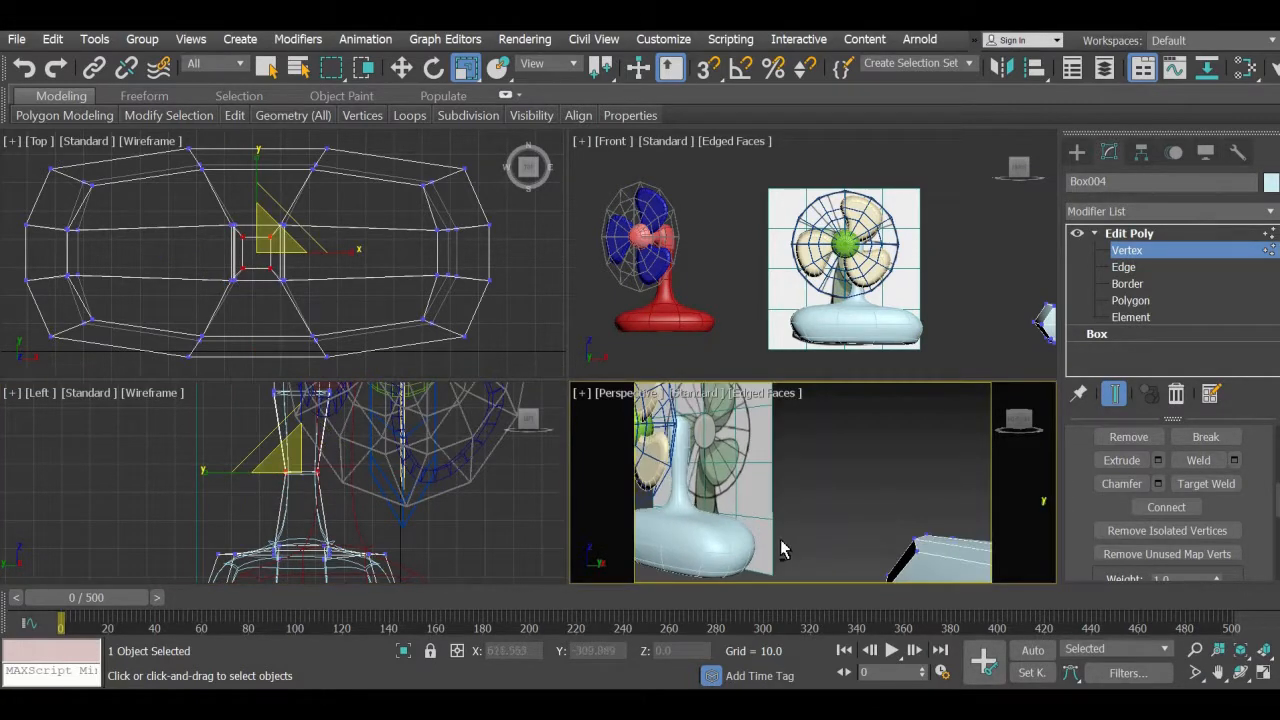
pyautogui.keyDown('alt'); pyautogui.moveTo(782, 549); pyautogui.dragTo(645, 472, button='middle'); pyautogui.keyUp('alt')
pyautogui.scroll(6, 290, 282)
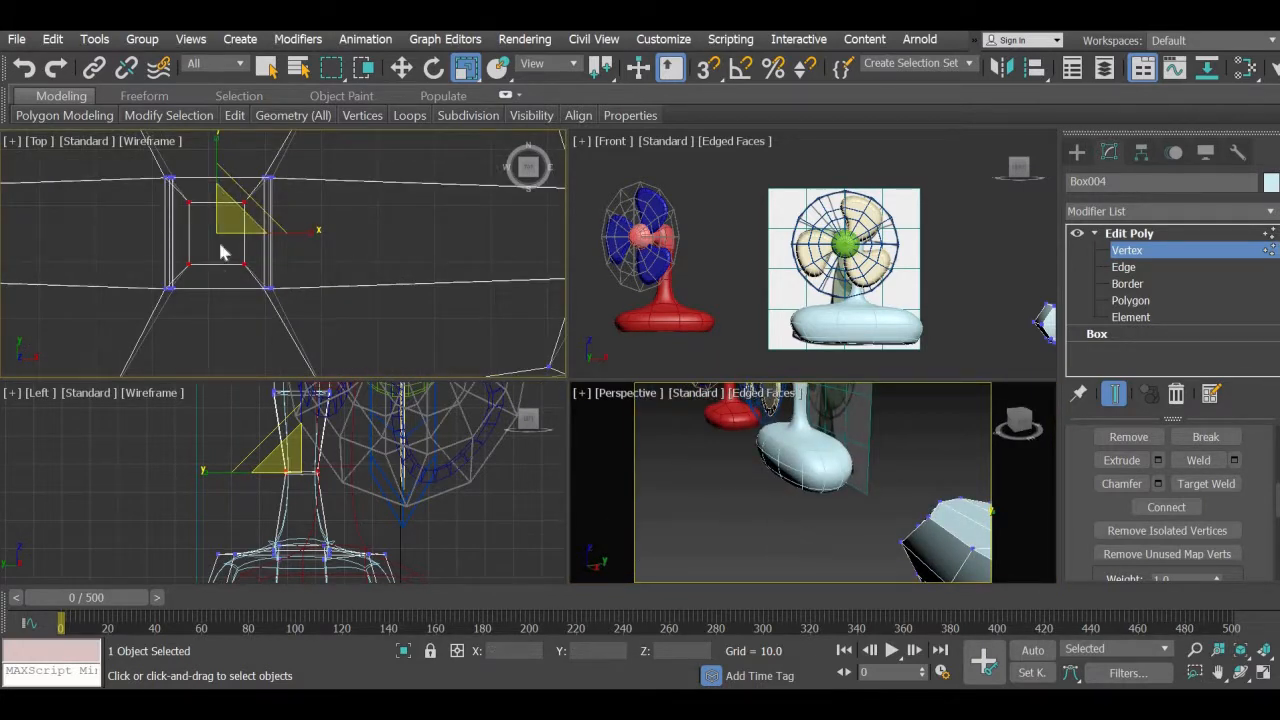
# - Scale the neck's waist ring further inward to 83 percent in the Top view and check it in the Perspective view
pyautogui.moveTo(228, 239); pyautogui.dragTo(228, 240)
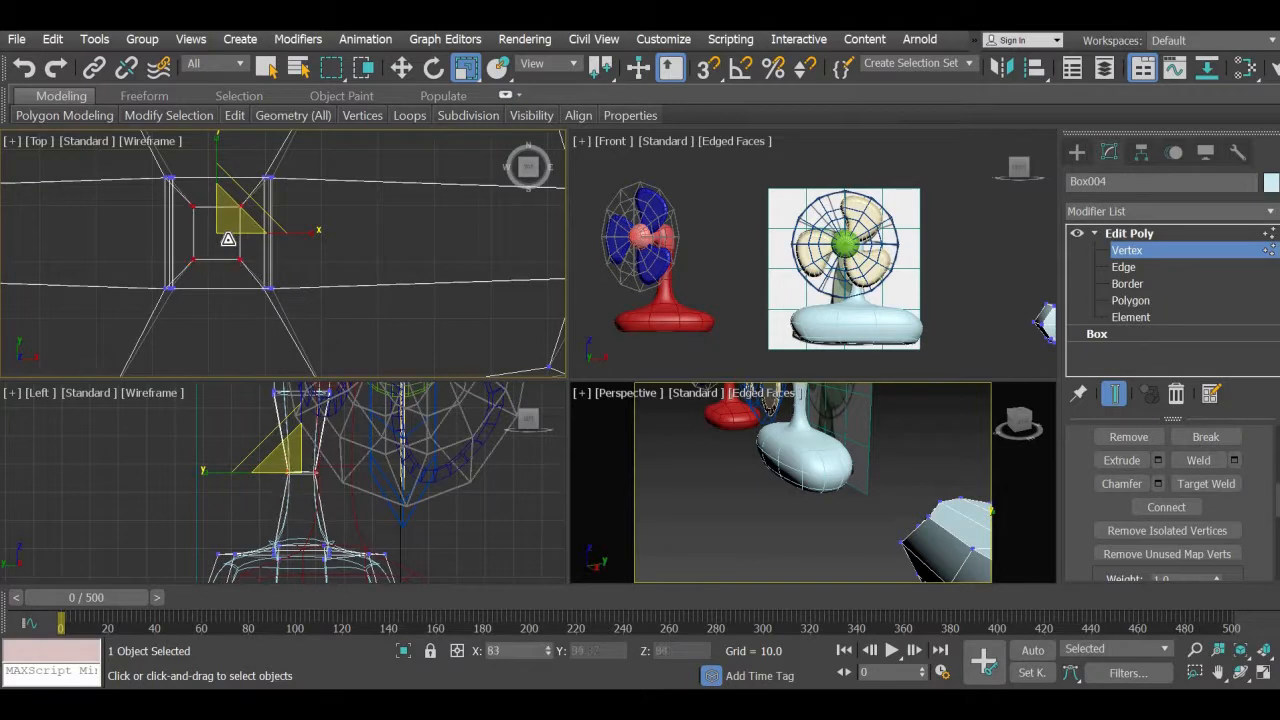
pyautogui.keyDown('alt'); pyautogui.moveTo(697, 523); pyautogui.dragTo(730, 540, button='middle'); pyautogui.keyUp('alt')
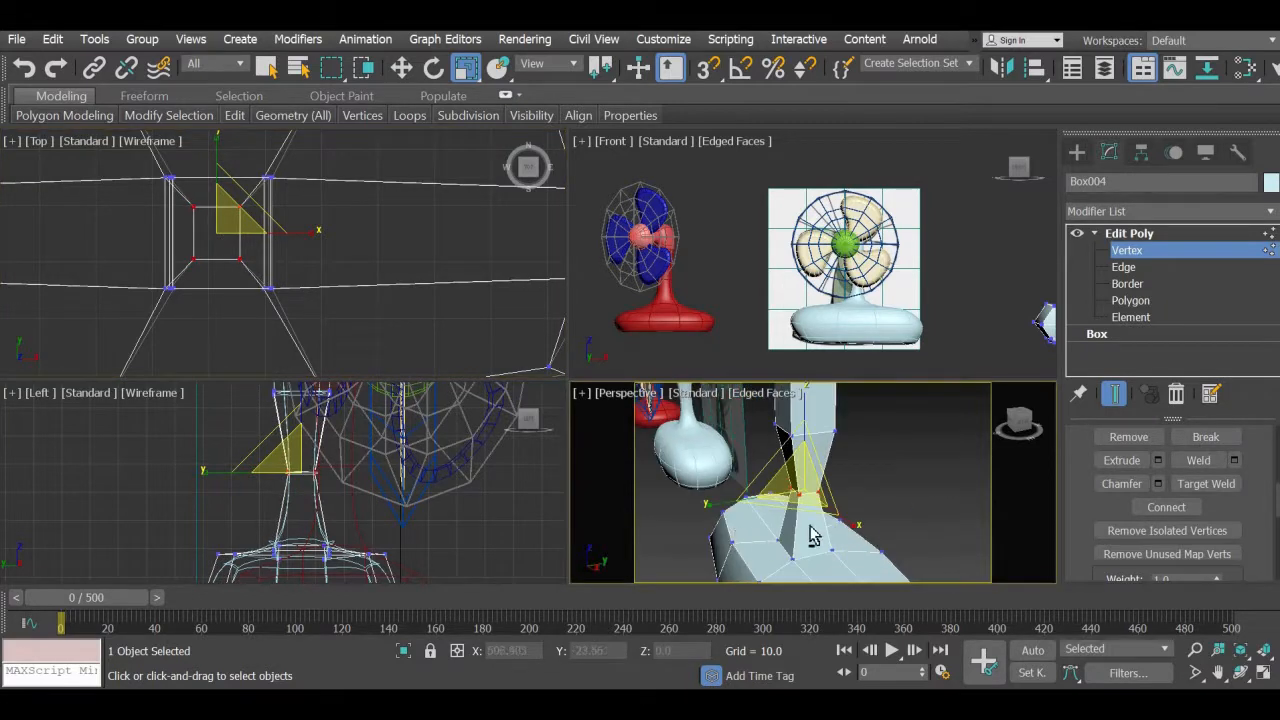
pyautogui.keyDown('alt'); pyautogui.moveTo(816, 520); pyautogui.dragTo(842, 536, button='middle'); pyautogui.keyUp('alt')
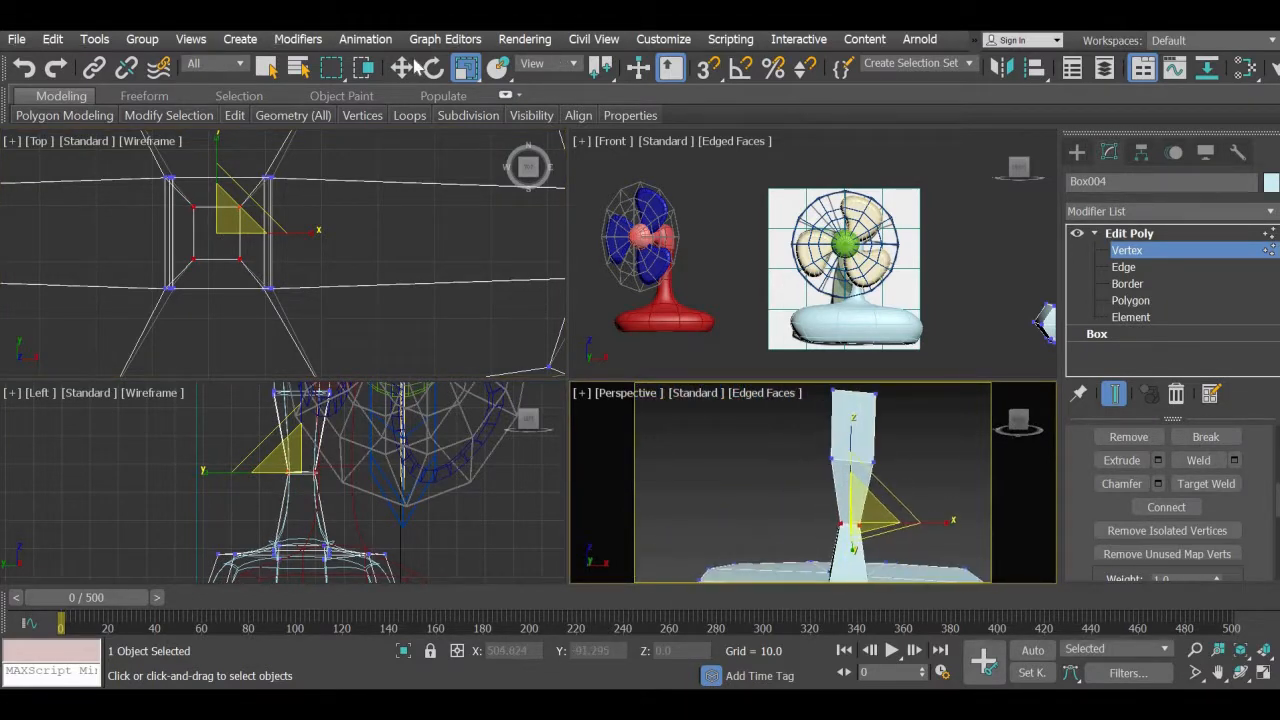
# - Select the neck's topmost ring of vertices in the Left view and move it down to shorten the neck
pyautogui.click(403, 66)
pyautogui.scroll(-3, 283, 432)
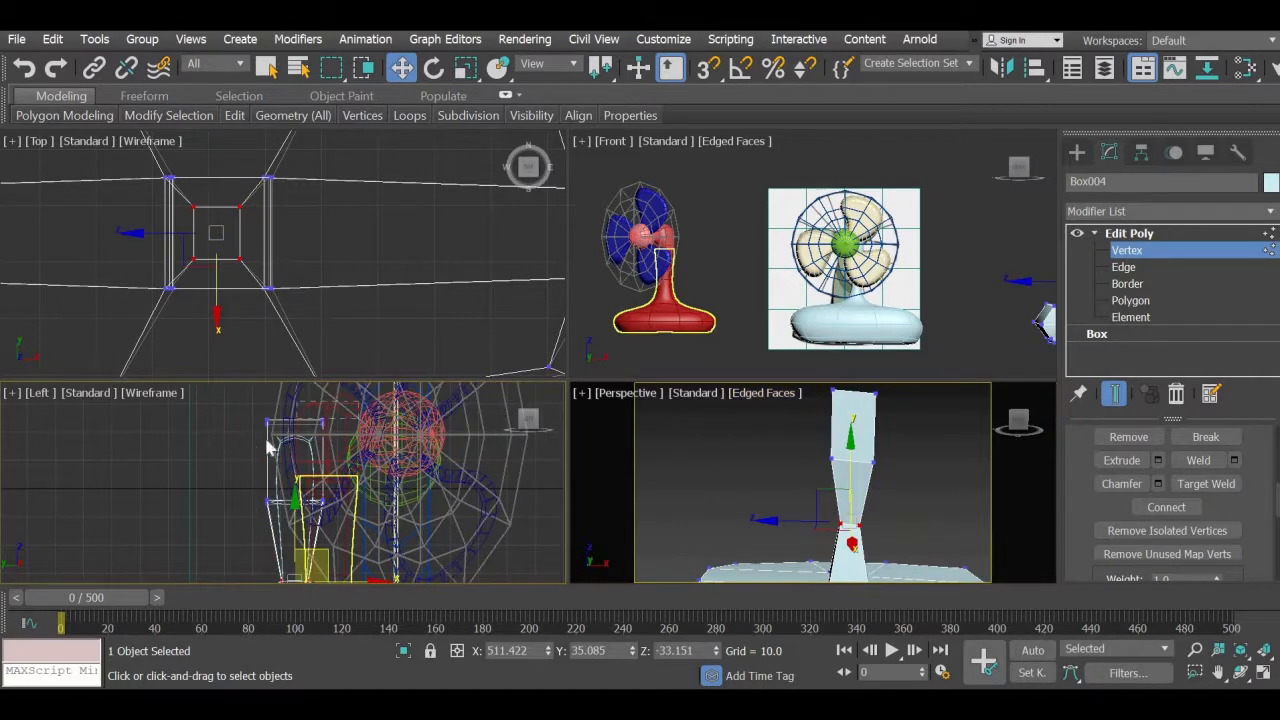
pyautogui.moveTo(268, 448); pyautogui.dragTo(312, 428)
pyautogui.moveTo(288, 437); pyautogui.dragTo(276, 463, button='middle')
pyautogui.moveTo(283, 397); pyautogui.dragTo(278, 432)
pyautogui.keyDown('alt'); pyautogui.moveTo(883, 491); pyautogui.dragTo(840, 489, button='middle'); pyautogui.keyUp('alt')
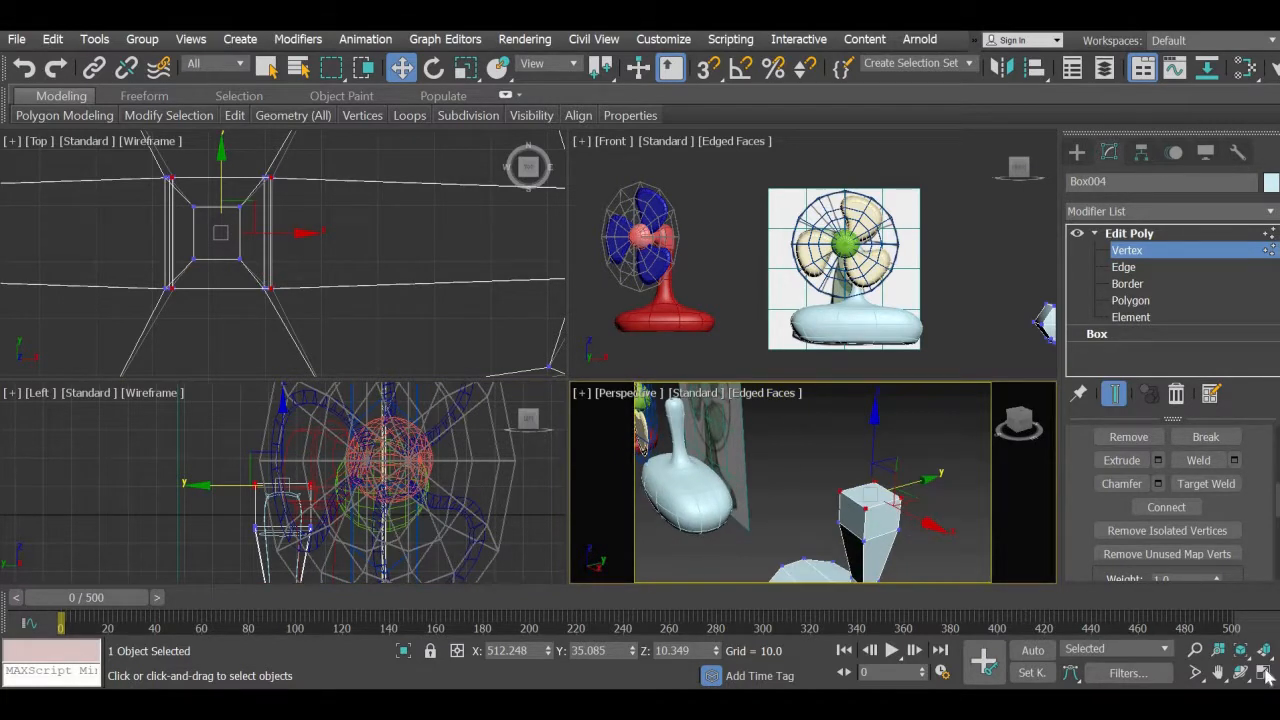
# - Enlarge the Perspective viewport and examine the low-poly neck against the red finished fan's neck
pyautogui.hotkey('alt', 'w')
pyautogui.moveTo(597, 470); pyautogui.dragTo(700, 517, button='middle')
pyautogui.scroll(-3, 703, 512)
pyautogui.moveTo(700, 517); pyautogui.dragTo(660, 505, button='middle')
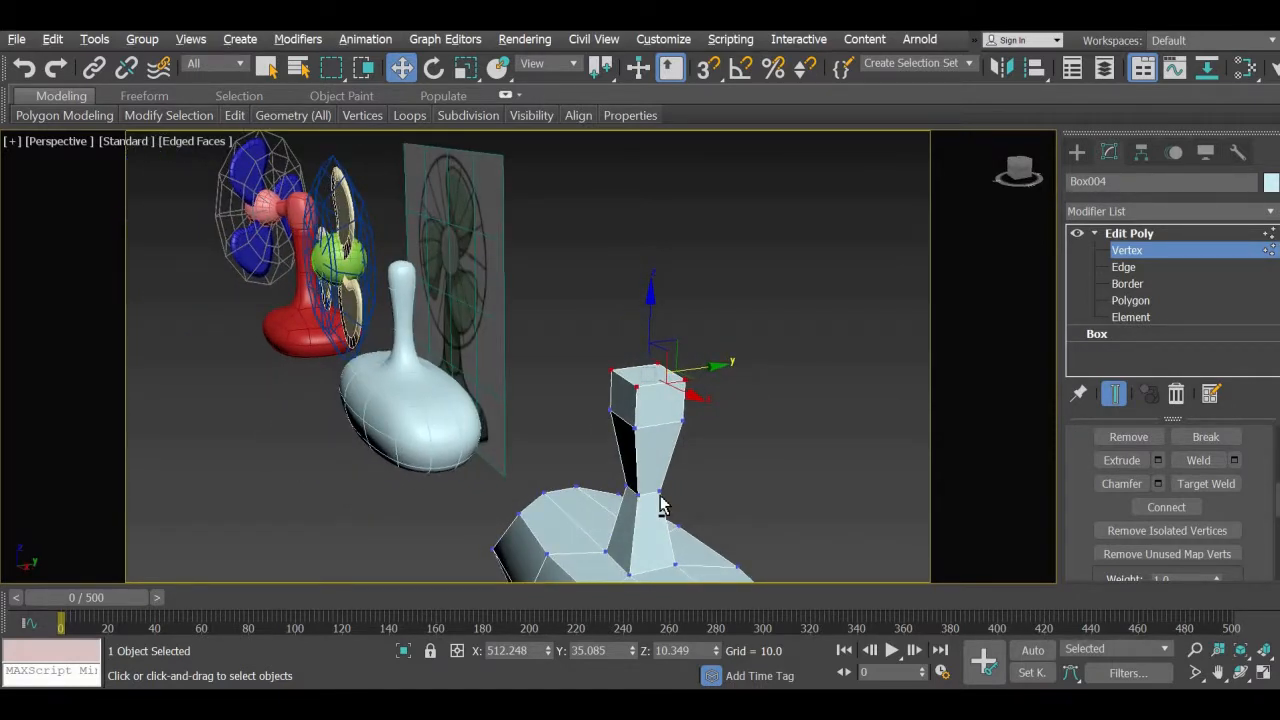
pyautogui.keyDown('alt'); pyautogui.moveTo(631, 505); pyautogui.dragTo(632, 506, button='middle'); pyautogui.keyUp('alt')
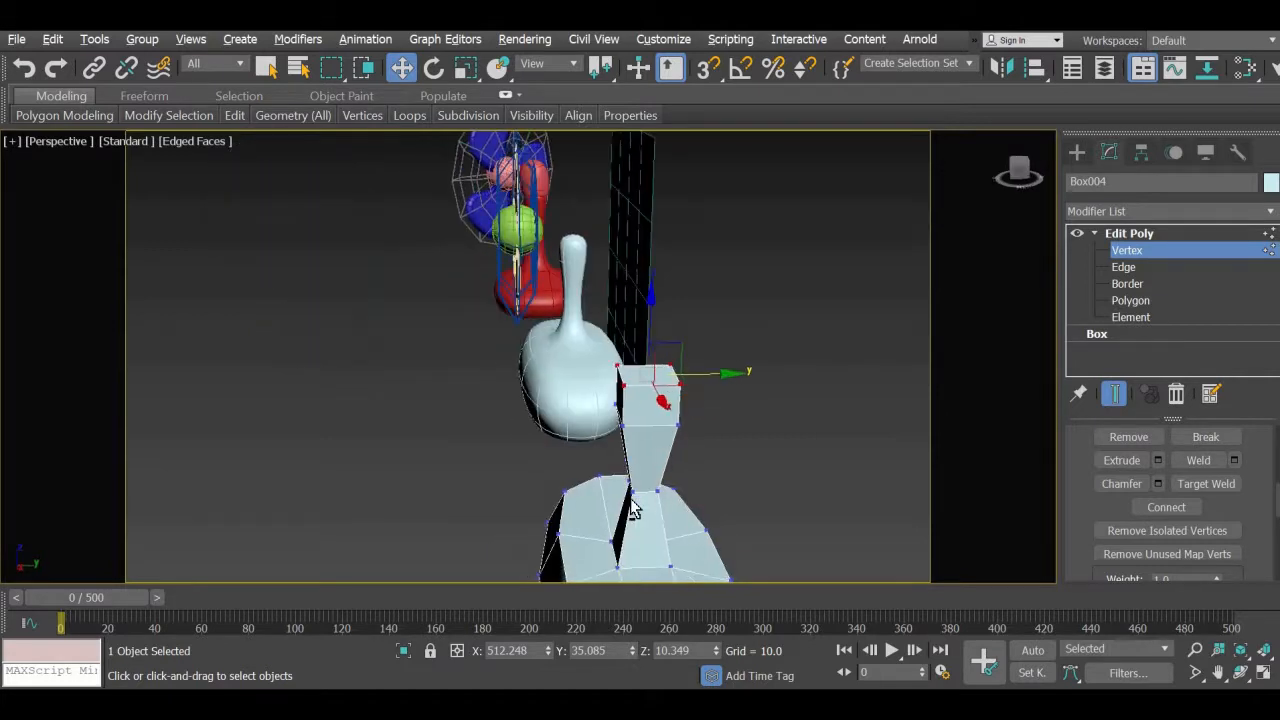
pyautogui.moveTo(521, 382); pyautogui.dragTo(495, 390, button='middle')
pyautogui.scroll(5, 493, 389)
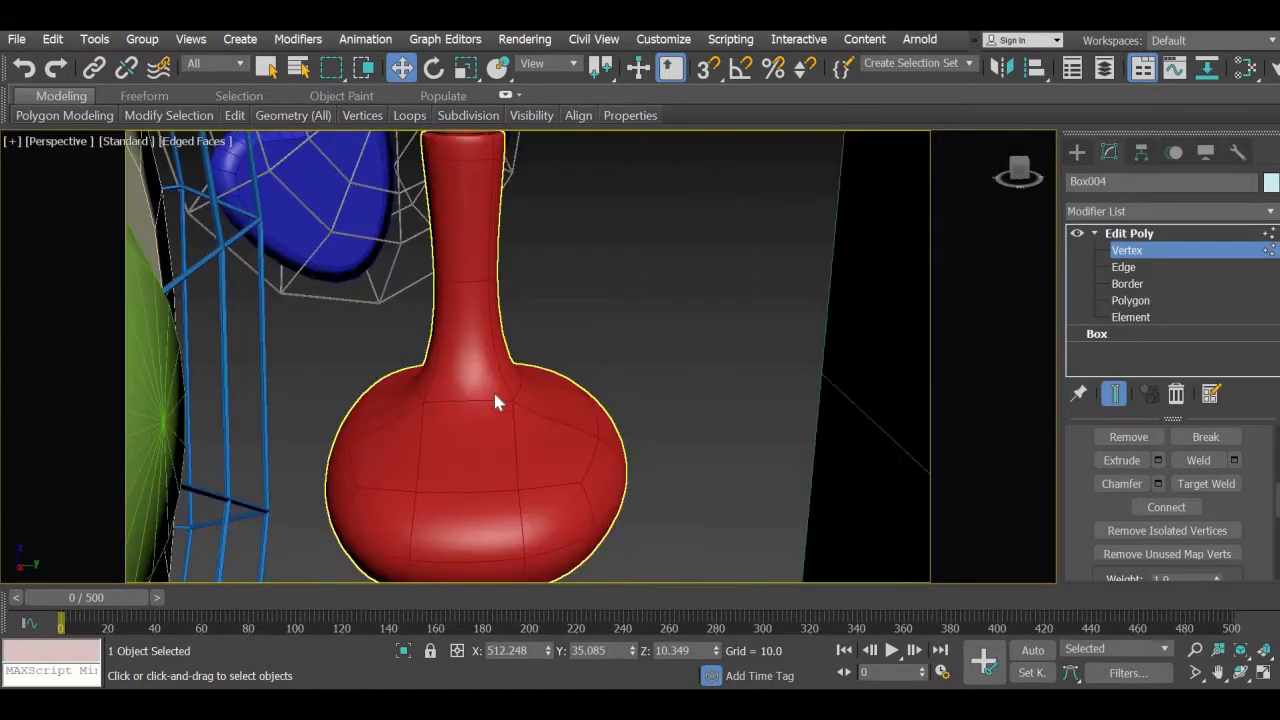
pyautogui.scroll(-2, 493, 389)
pyautogui.scroll(2, 517, 490)
pyautogui.scroll(-6, 497, 418)
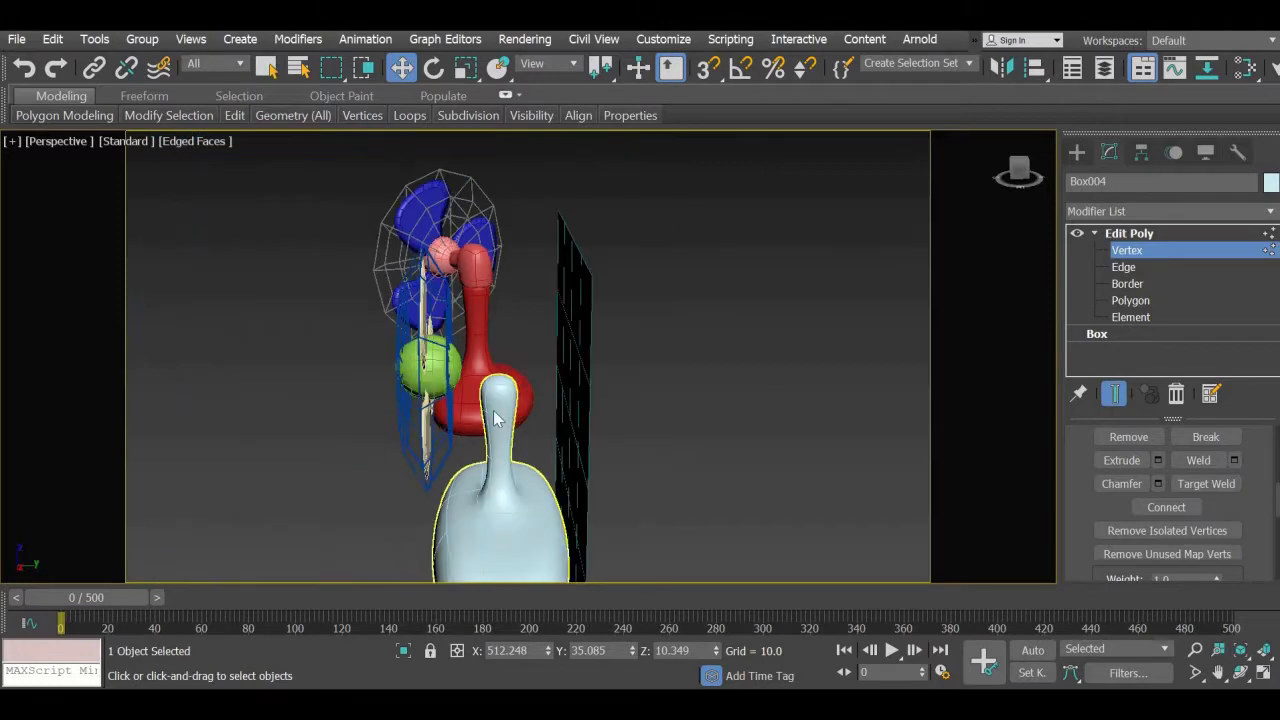
# - Examine the smoothed clone's neck top and its transition into the base beside the low-poly box
pyautogui.scroll(3, 497, 497)
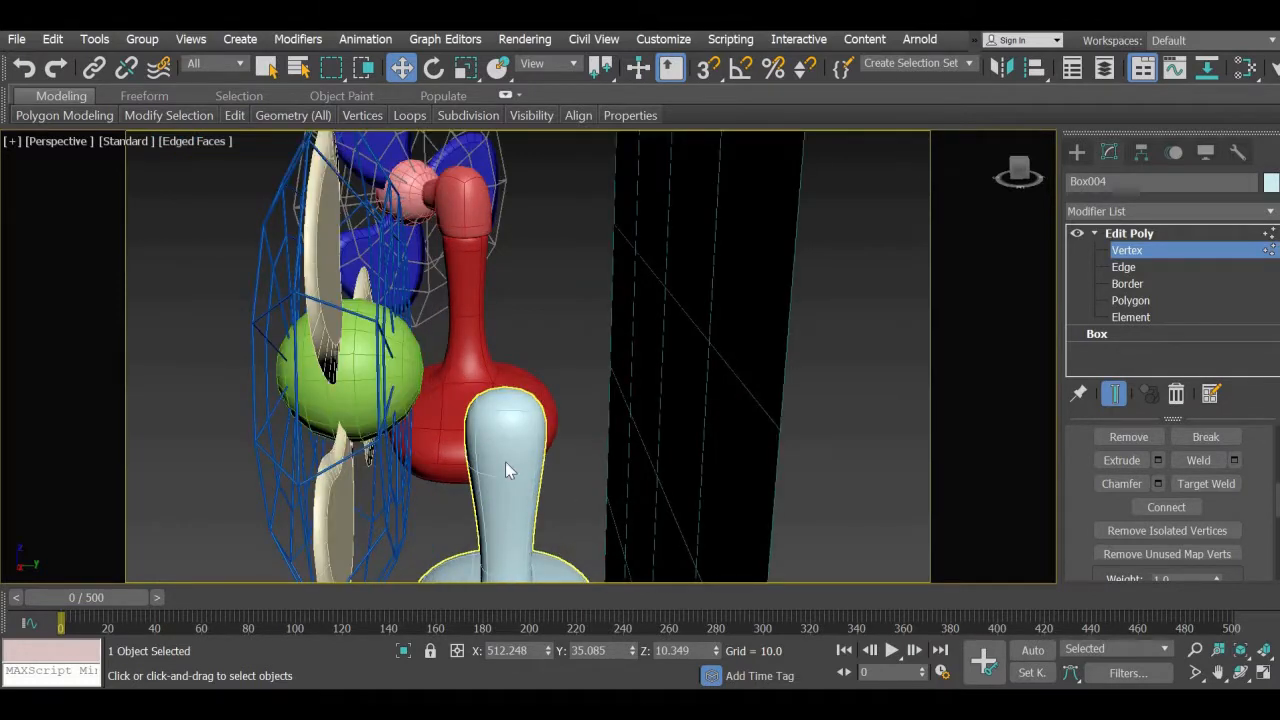
pyautogui.scroll(3, 505, 461)
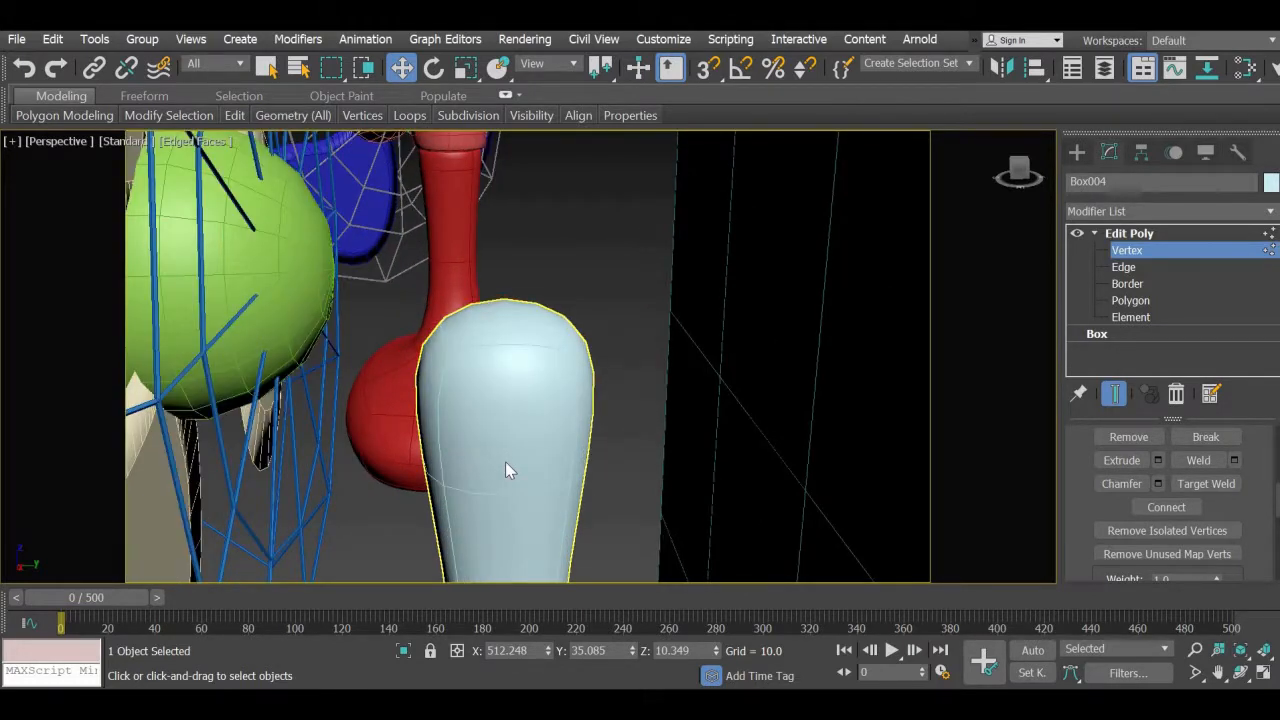
pyautogui.moveTo(549, 498); pyautogui.dragTo(555, 388, button='middle')
pyautogui.scroll(-2, 555, 388)
pyautogui.scroll(-2, 519, 373)
pyautogui.moveTo(560, 545); pyautogui.dragTo(523, 409, button='middle')
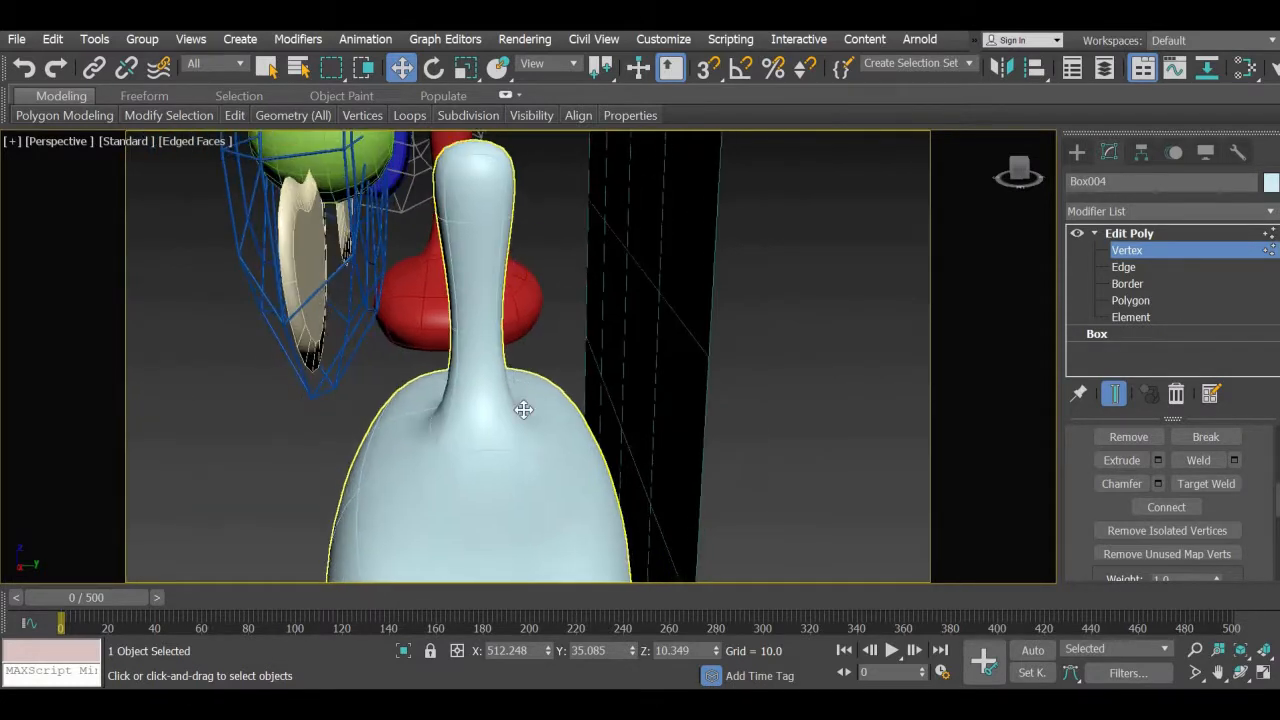
pyautogui.scroll(-3, 523, 409)
pyautogui.moveTo(550, 575); pyautogui.dragTo(597, 485, button='middle')
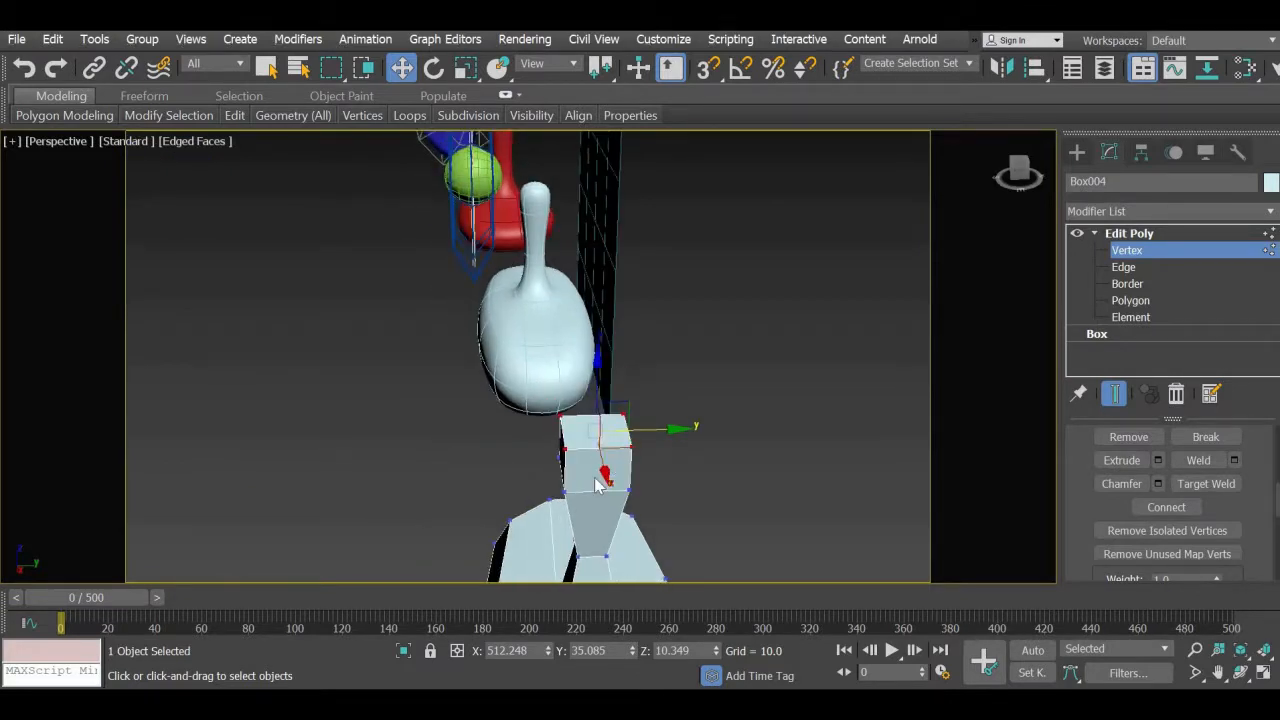
pyautogui.scroll(4, 596, 483)
pyautogui.scroll(-4, 596, 483)
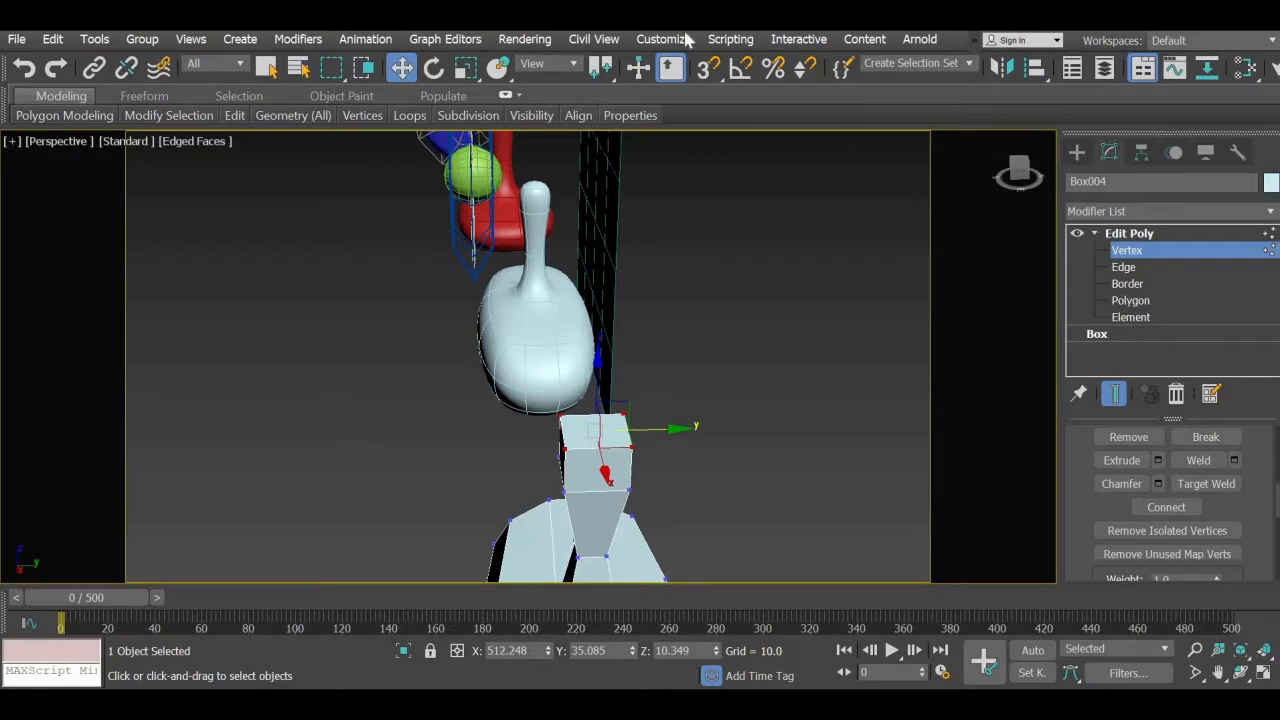
# - Examine where the red fan's head meets its stand, leaving the vertex editing and selecting the red stand
pyautogui.moveTo(678, 138); pyautogui.dragTo(706, 246, button='middle')
pyautogui.moveTo(548, 187); pyautogui.dragTo(730, 618, button='middle')
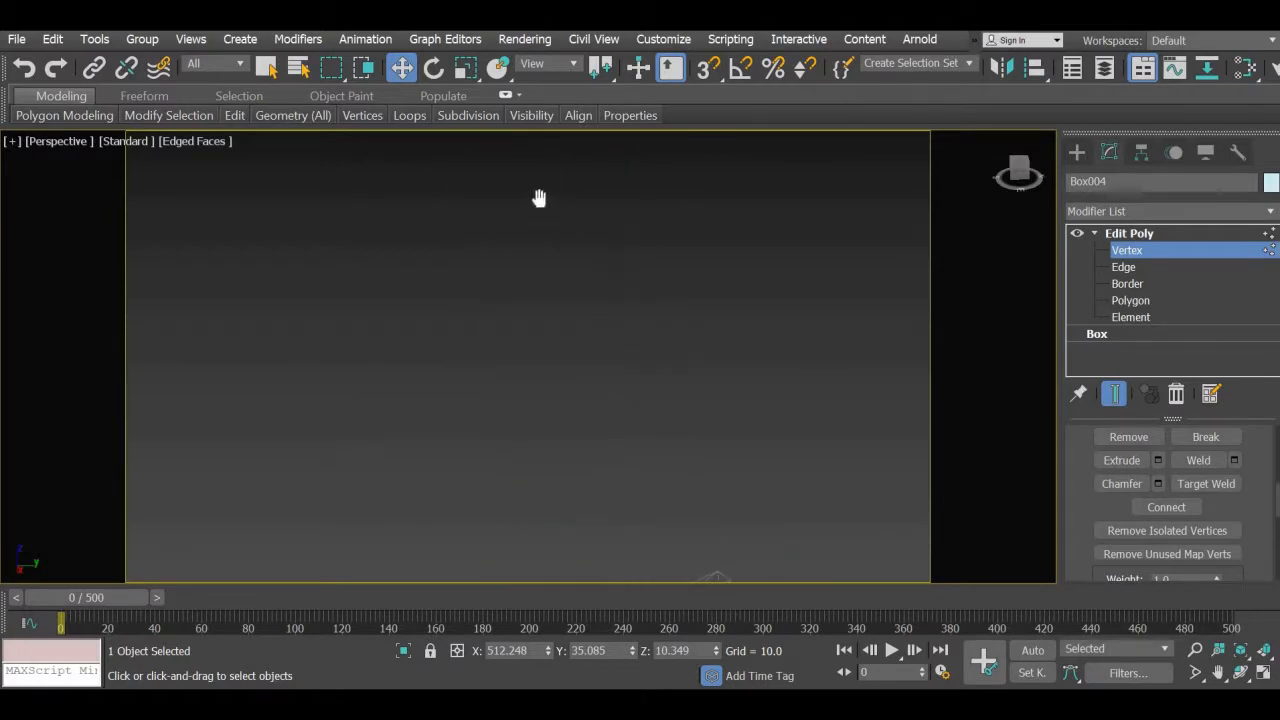
pyautogui.scroll(-4, 540, 198)
pyautogui.moveTo(615, 500); pyautogui.dragTo(646, 430, button='middle')
pyautogui.scroll(4, 626, 388)
pyautogui.scroll(4, 646, 430)
pyautogui.scroll(-4, 619, 430)
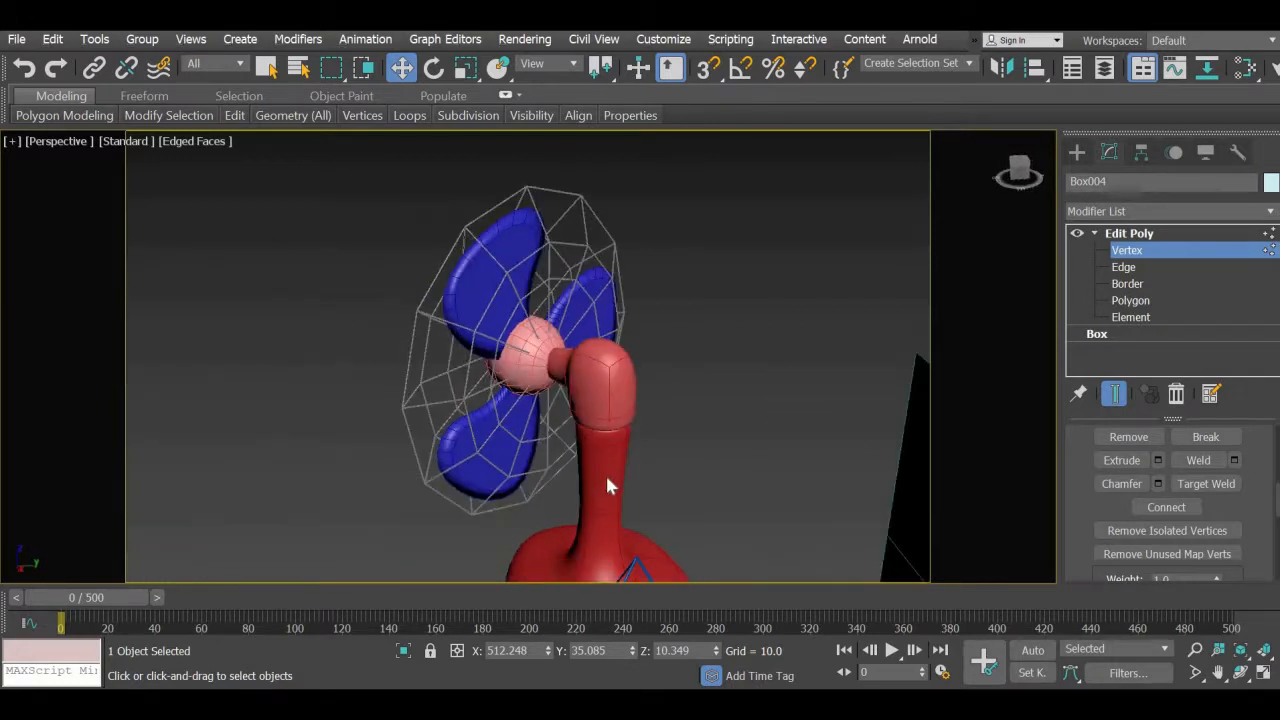
pyautogui.click(1078, 150)
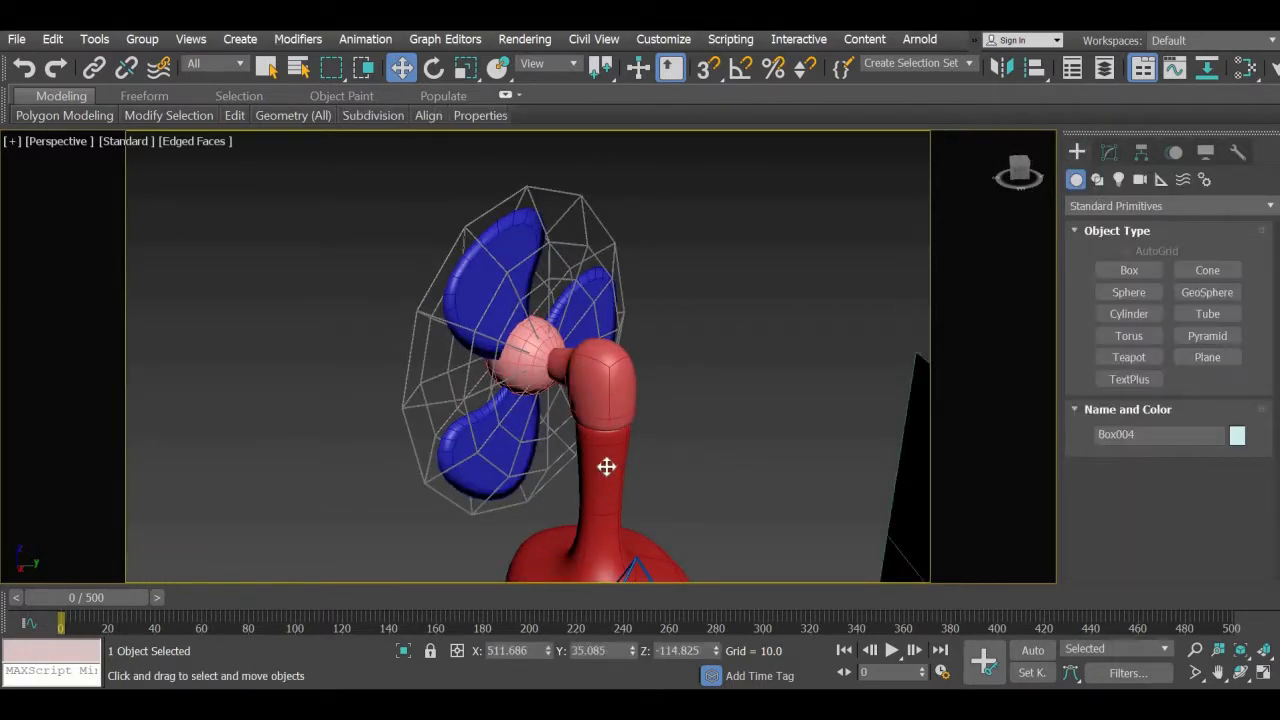
pyautogui.click(606, 467)
pyautogui.moveTo(688, 315); pyautogui.dragTo(682, 110, button='middle')
pyautogui.keyDown('alt'); pyautogui.moveTo(600, 330); pyautogui.dragTo(490, 383, button='middle'); pyautogui.keyUp('alt')
pyautogui.hotkey('ctrl', 'z')
# - Examine the low-poly box's closed neck top from several angles alongside the smoothed clone
pyautogui.scroll(-5, 430, 470)
pyautogui.moveTo(723, 423); pyautogui.dragTo(668, 405, button='middle')
pyautogui.scroll(-5, 613, 429)
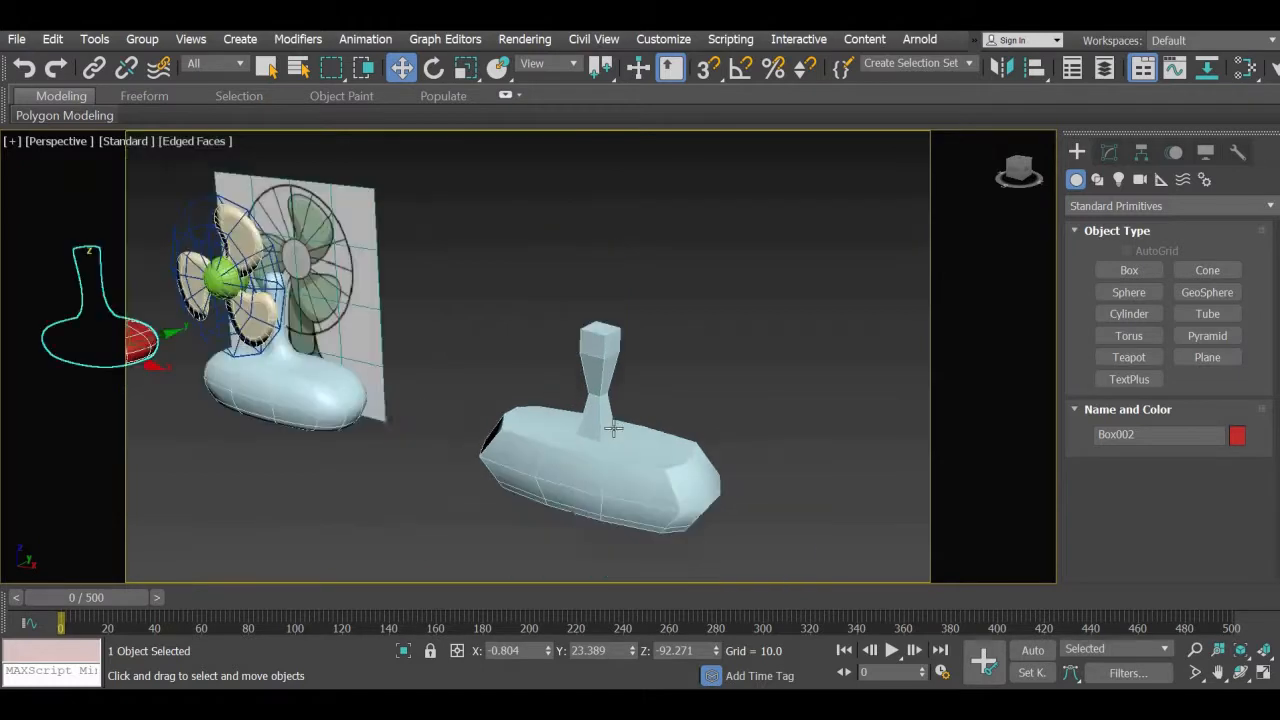
pyautogui.keyDown('alt'); pyautogui.moveTo(590, 442); pyautogui.dragTo(674, 440, button='middle'); pyautogui.keyUp('alt')
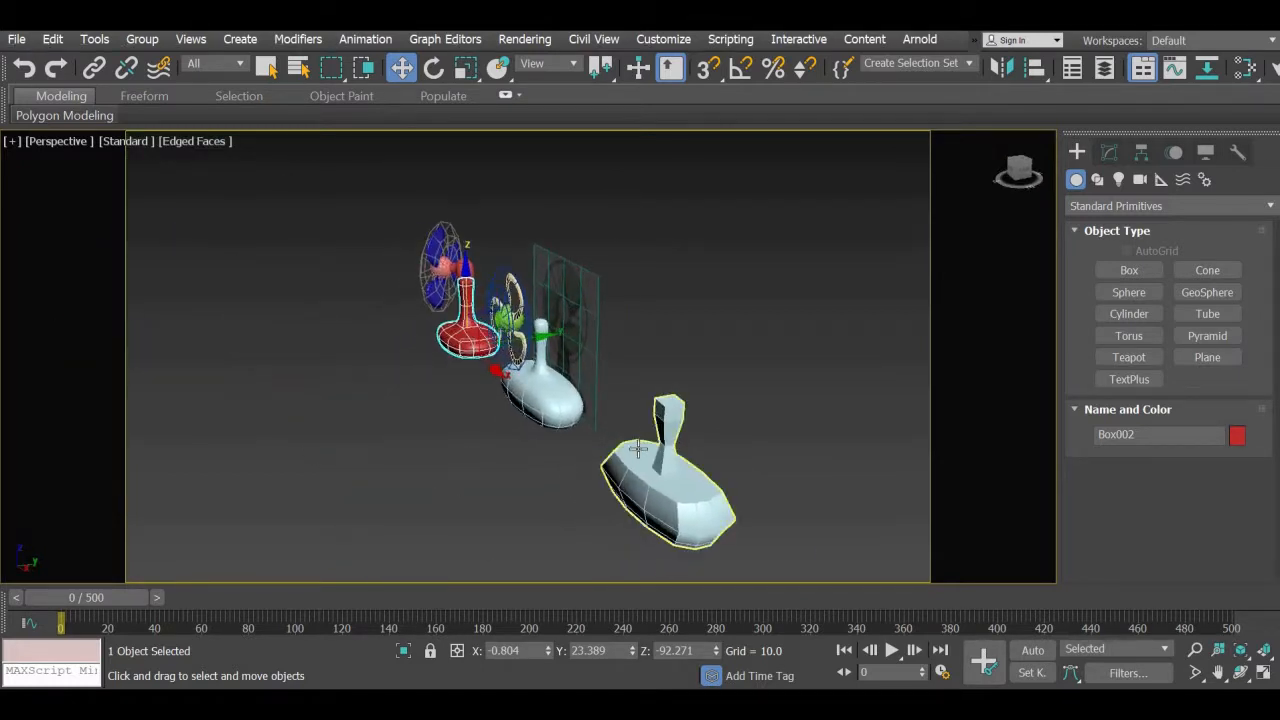
pyautogui.scroll(3, 658, 432)
pyautogui.moveTo(543, 443); pyautogui.dragTo(537, 495, button='middle')
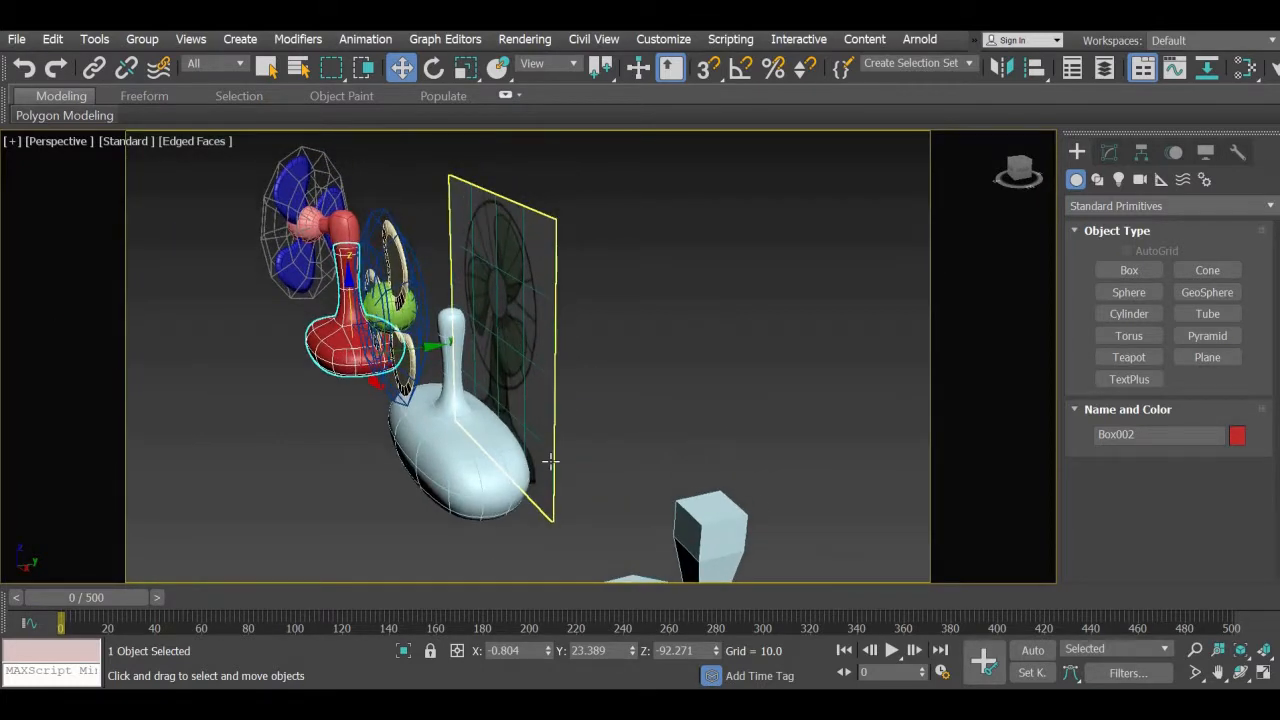
pyautogui.moveTo(686, 449); pyautogui.dragTo(741, 422, button='middle')
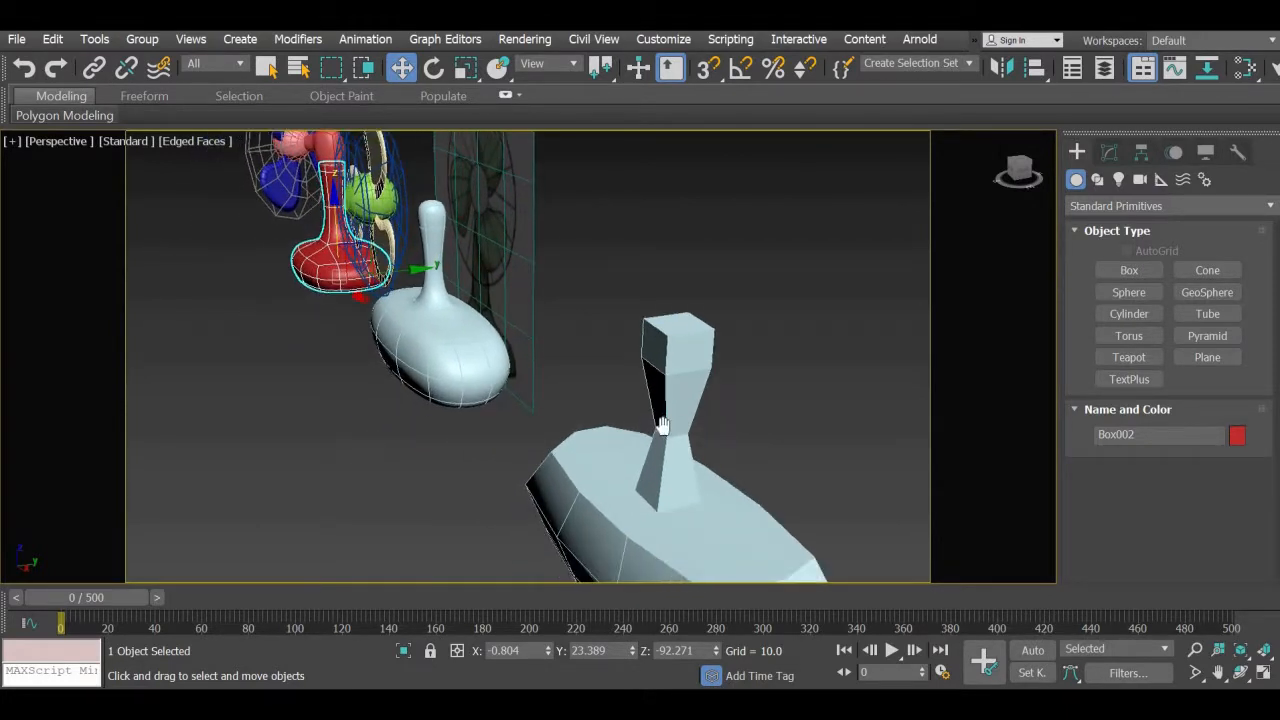
pyautogui.moveTo(663, 423); pyautogui.dragTo(636, 416, button='middle')
pyautogui.moveTo(636, 416); pyautogui.dragTo(553, 415, button='middle')
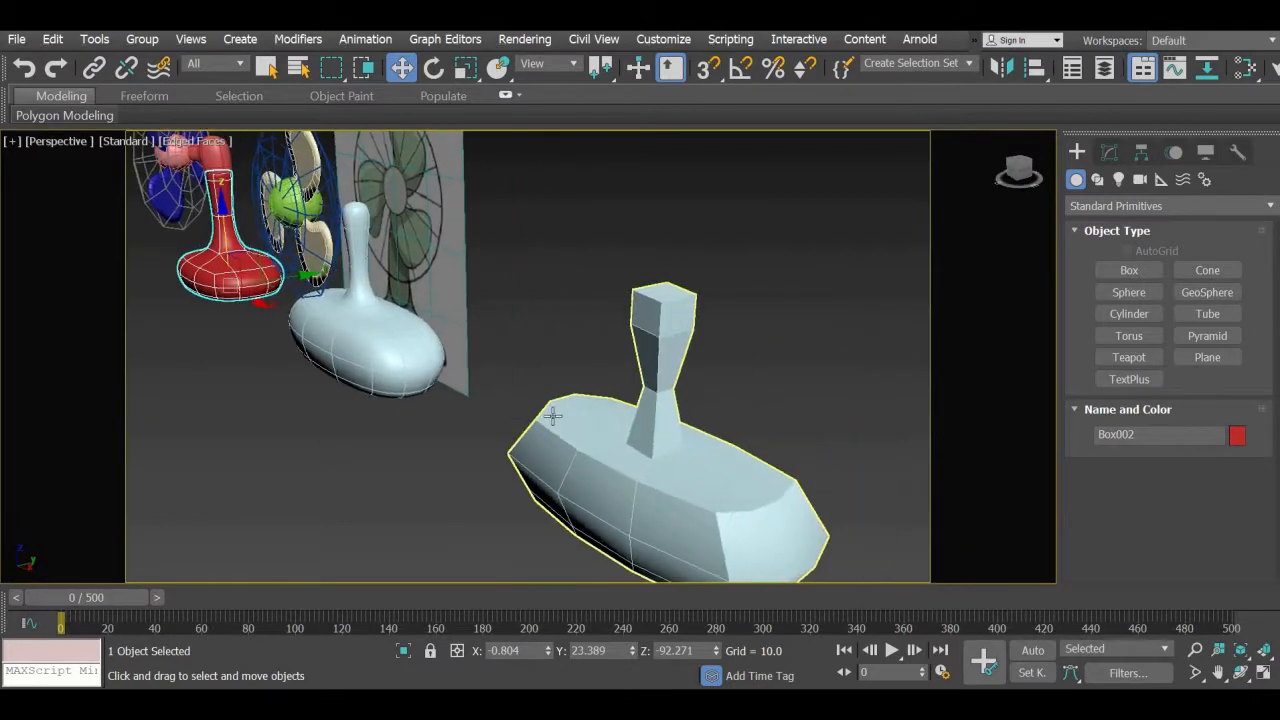
pyautogui.scroll(2, 655, 382)
pyautogui.moveTo(659, 382); pyautogui.dragTo(490, 270, button='middle')
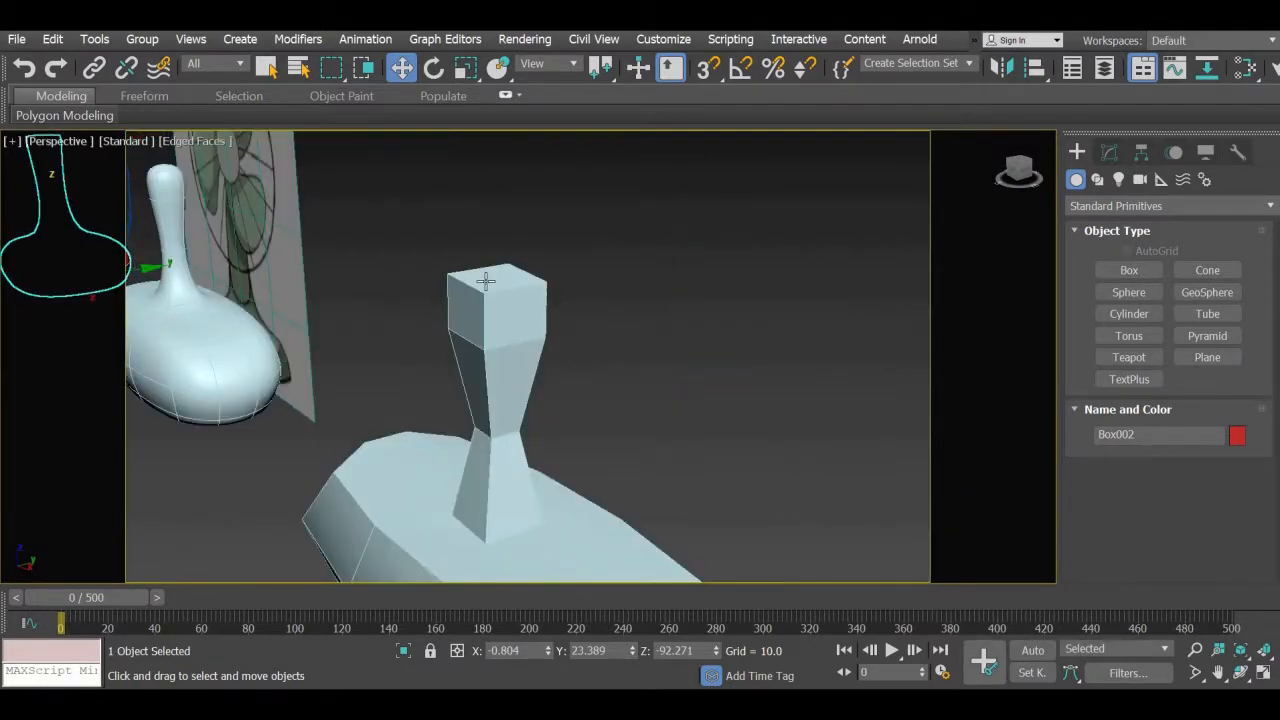
pyautogui.moveTo(558, 450)
pyautogui.keyDown('alt'); pyautogui.mouseDown(button='middle')
pyautogui.moveTo(563, 432)
pyautogui.moveTo(574, 471)
pyautogui.moveTo(566, 438)
pyautogui.mouseUp(button='middle'); pyautogui.keyUp('alt')
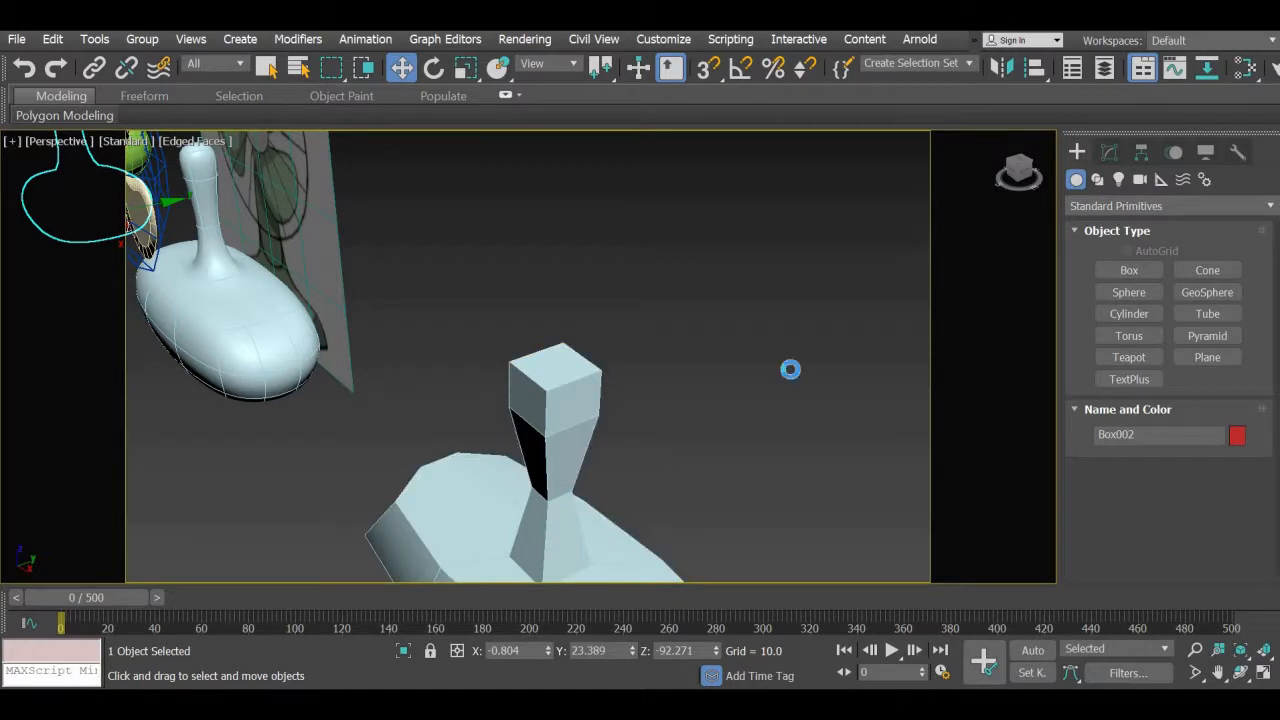
# - Select the top polygon of the low-poly box's neck and delete it to open the neck
pyautogui.click(562, 394)
pyautogui.click(1109, 152)
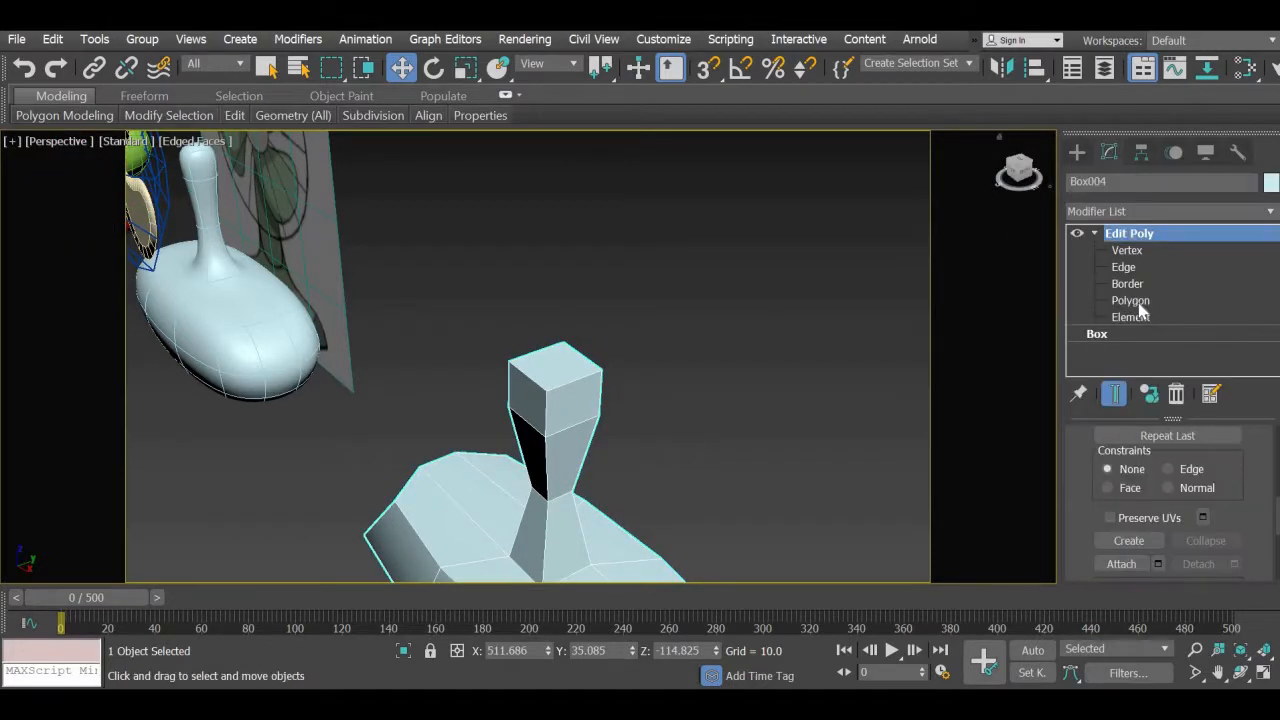
pyautogui.click(1131, 300)
pyautogui.click(585, 368)
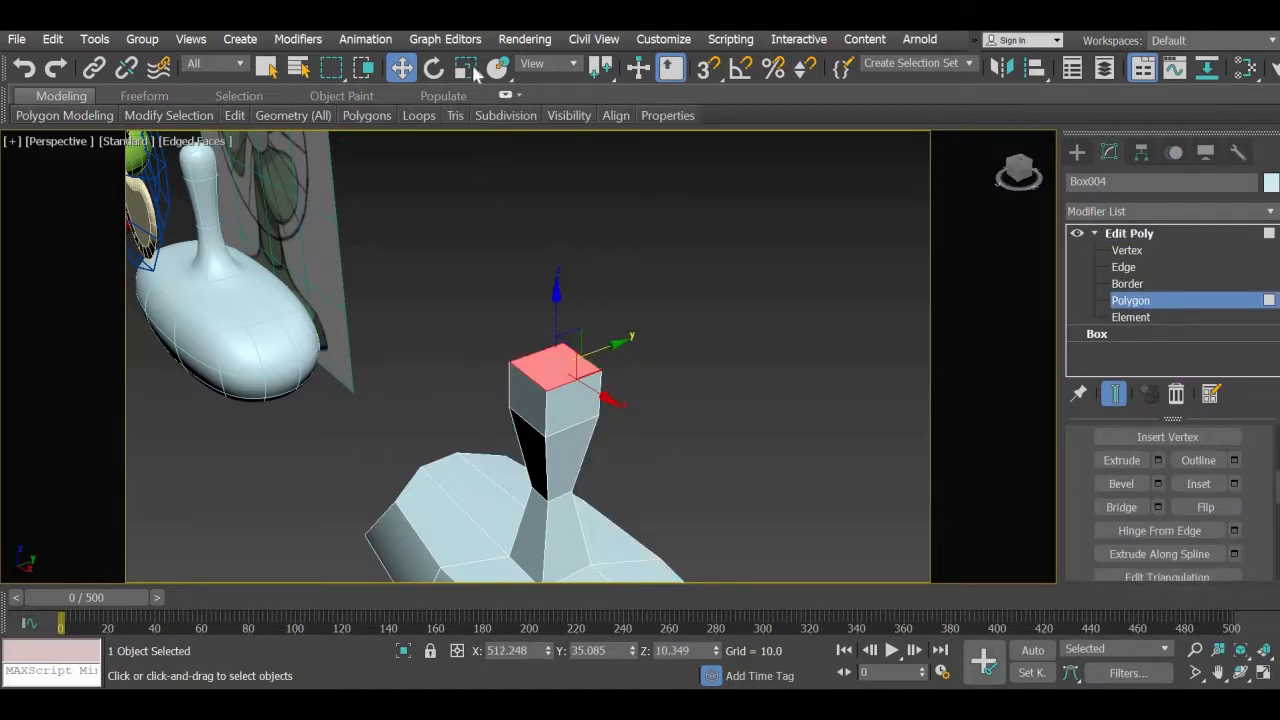
pyautogui.press('r')
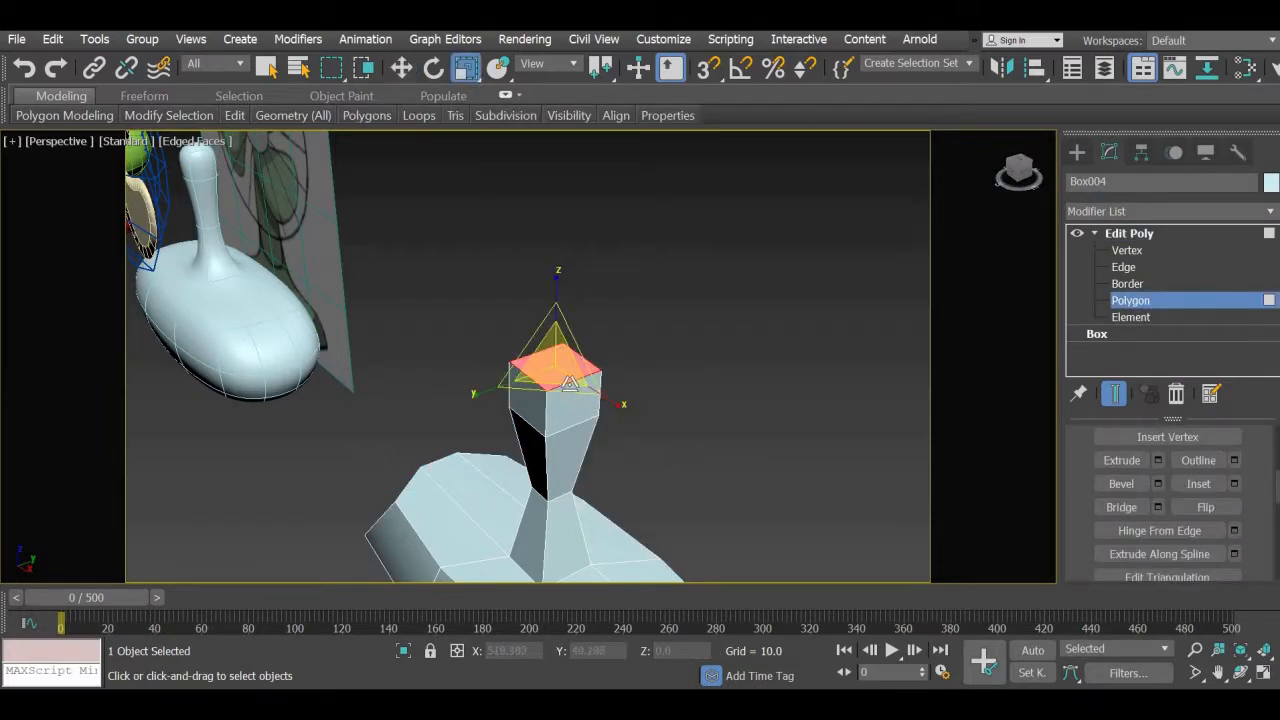
pyautogui.moveTo(569, 383); pyautogui.dragTo(556, 388)
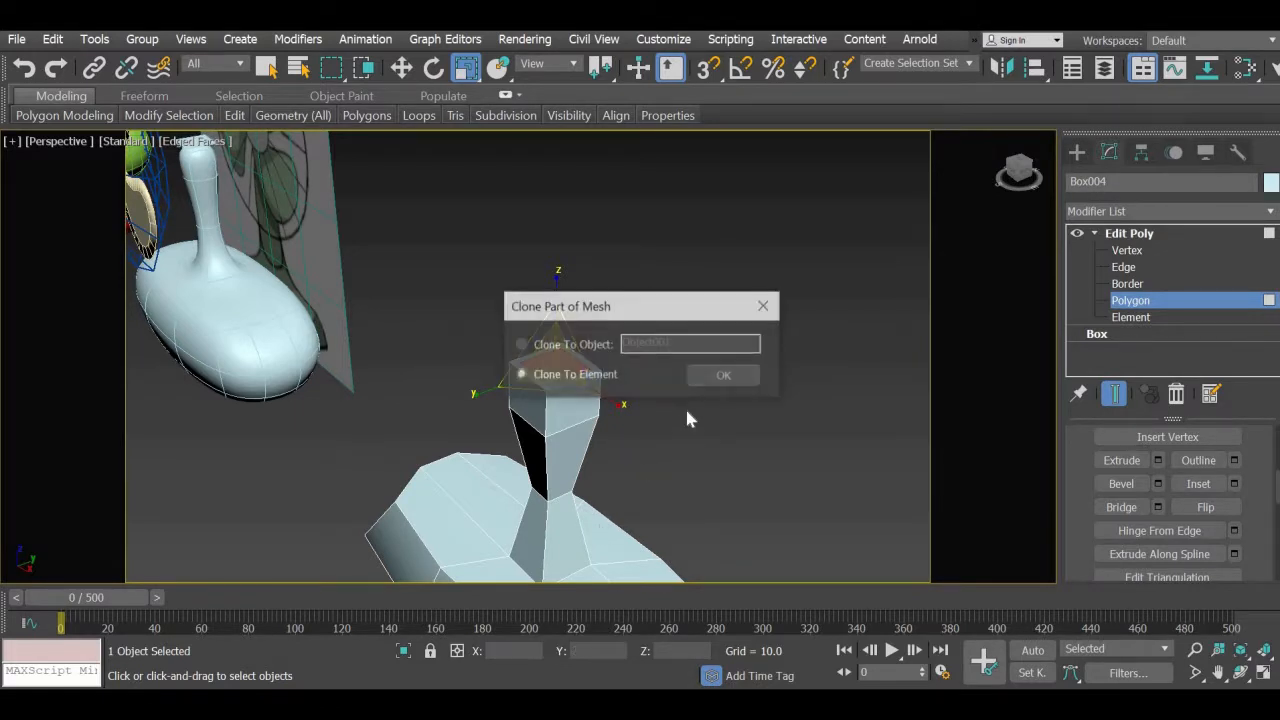
pyautogui.click(766, 306)
pyautogui.scroll(4, 545, 483)
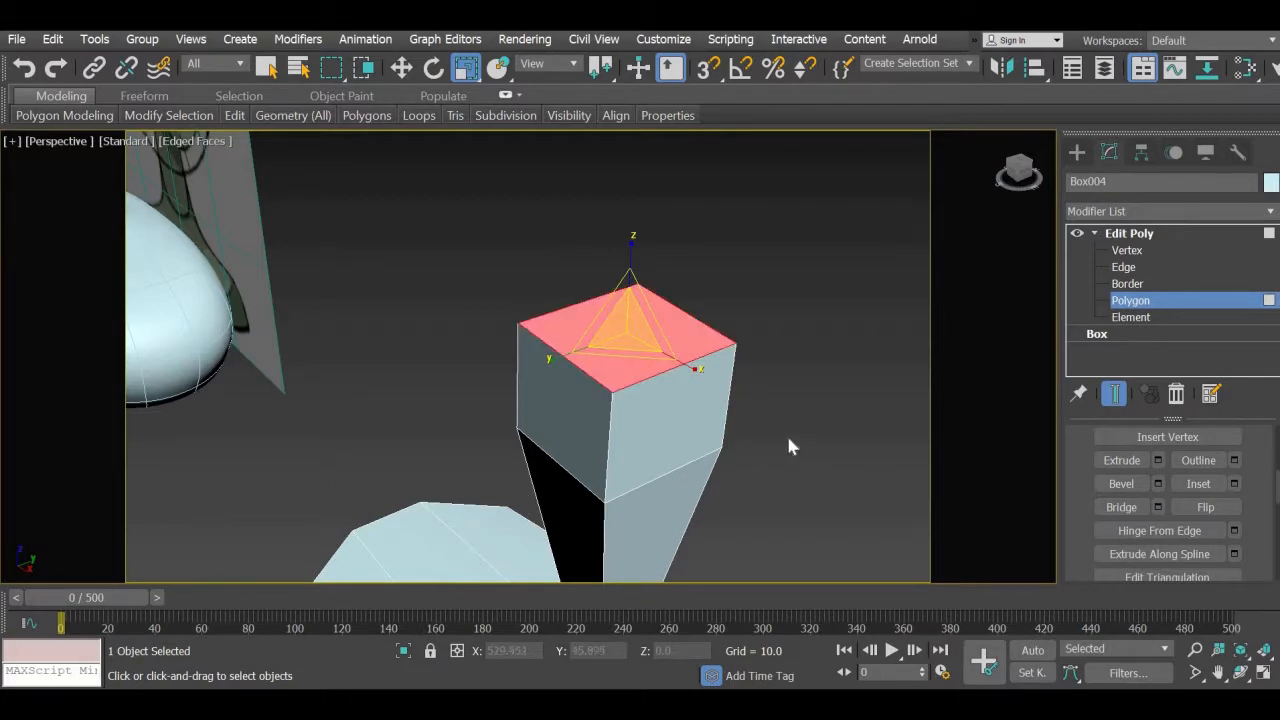
pyautogui.press('Delete')
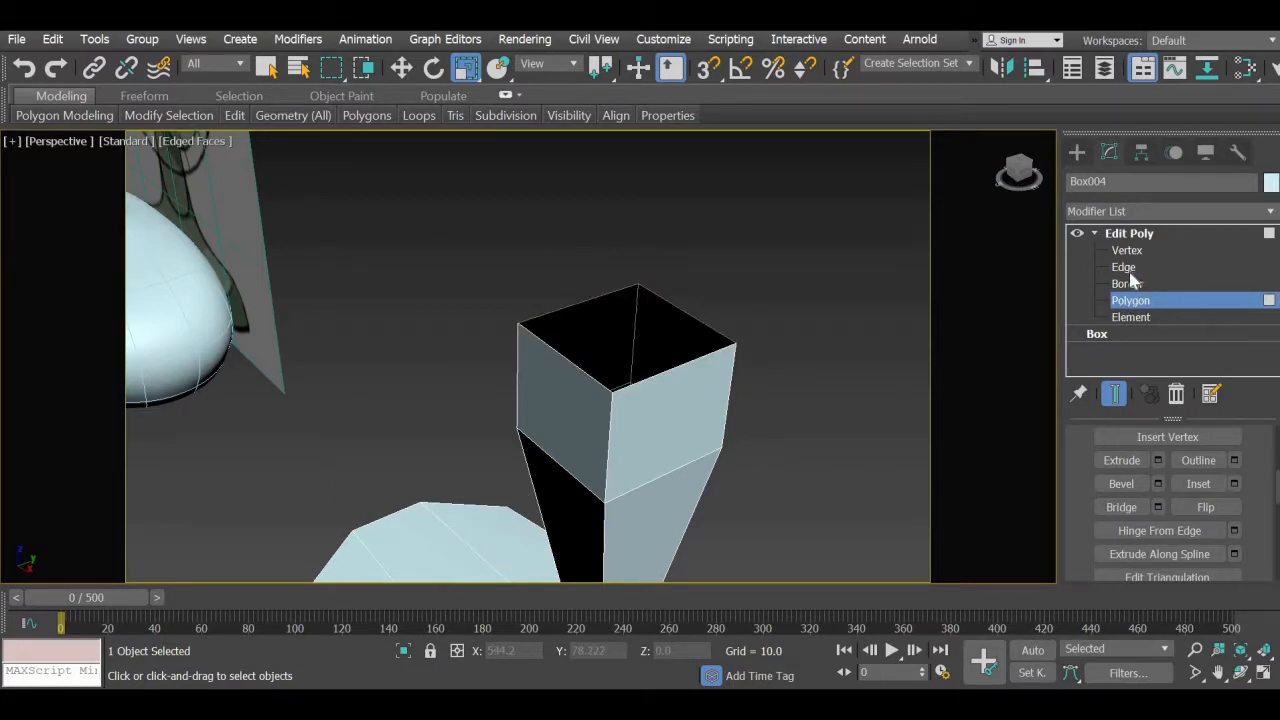
# - Extend the border of the neck's opening inward to 75 percent and down into the neck to form a rim
pyautogui.press('3')
pyautogui.click(734, 342)
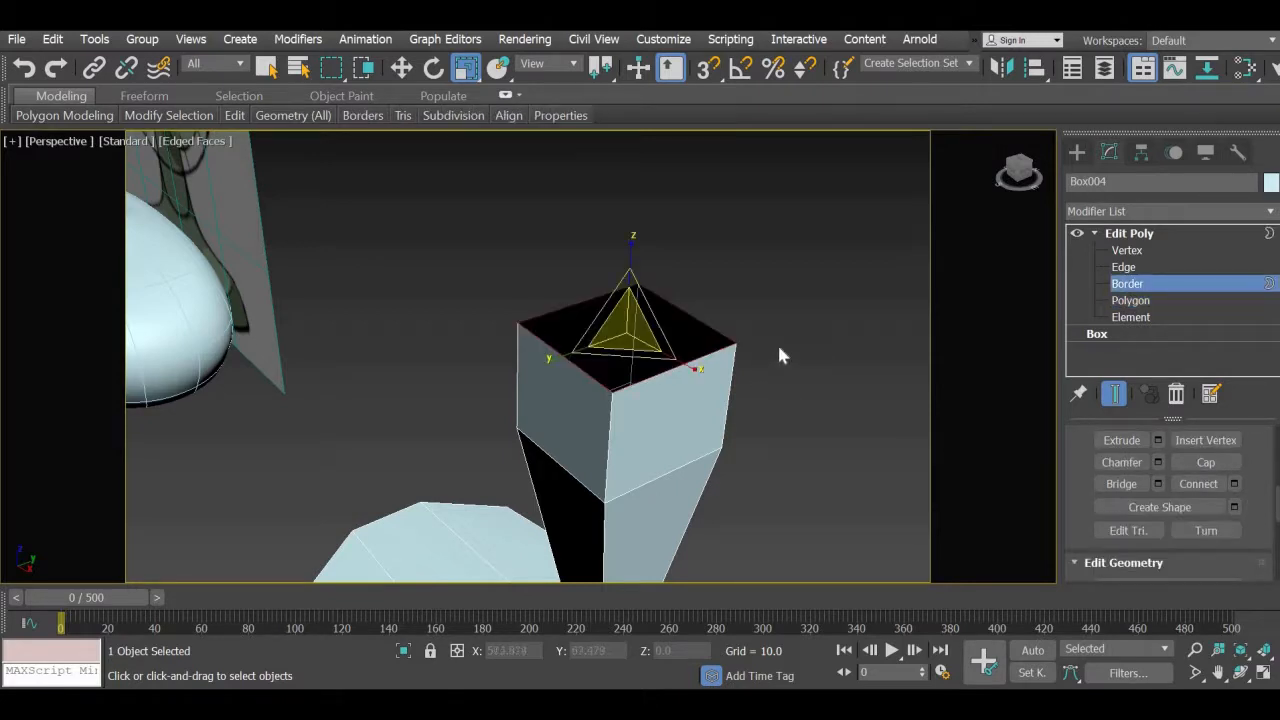
pyautogui.keyDown('shift'); pyautogui.moveTo(629, 350); pyautogui.dragTo(632, 368); pyautogui.keyUp('shift')
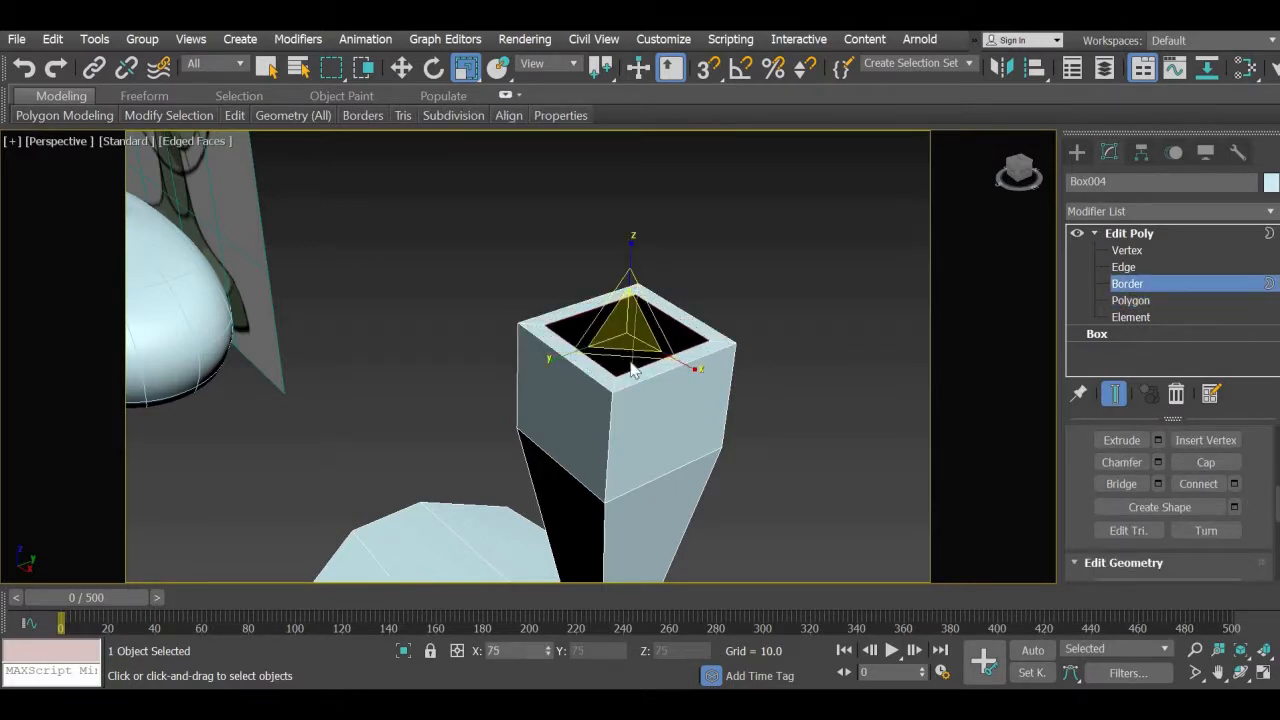
pyautogui.click(401, 68)
pyautogui.keyDown('shift'); pyautogui.moveTo(630, 271); pyautogui.dragTo(630, 278); pyautogui.keyUp('shift')
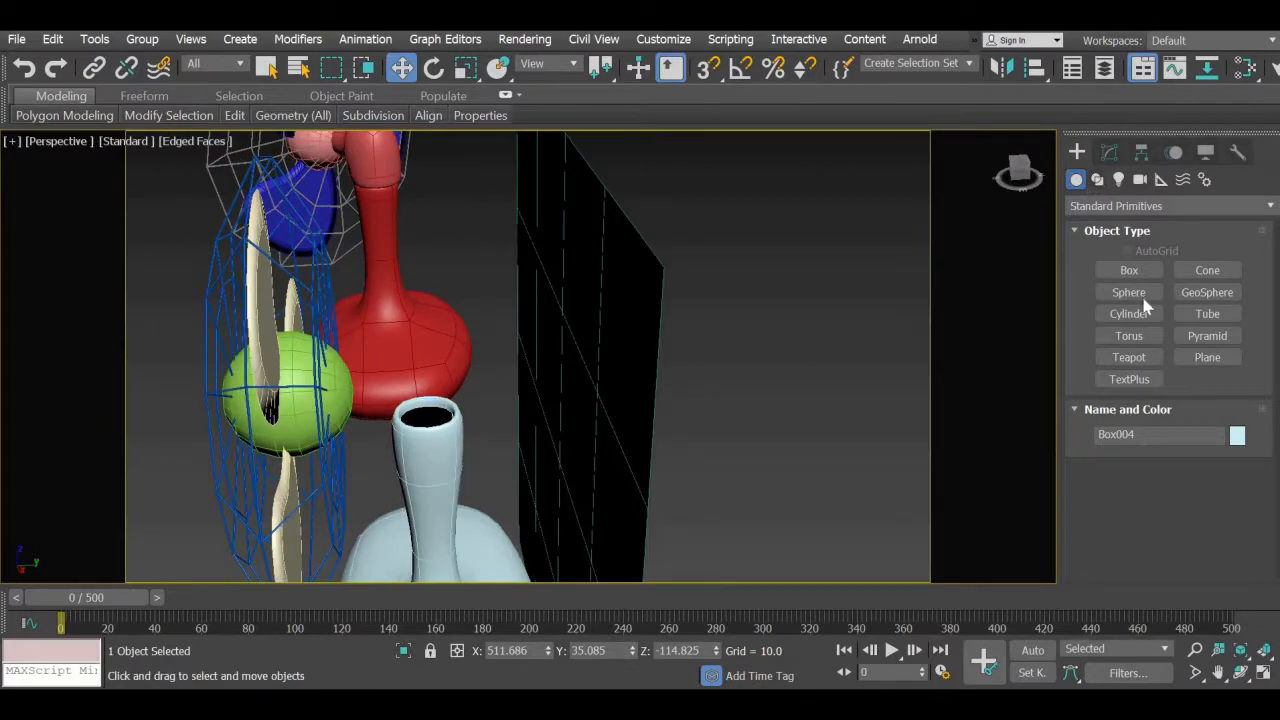
# - Create a sphere with a radius of about 15.4 at the smoothed neck's opening and restore the four-viewport layout
pyautogui.click(1140, 299)
pyautogui.click(1097, 293)
pyautogui.moveTo(424, 416); pyautogui.dragTo(437, 437)
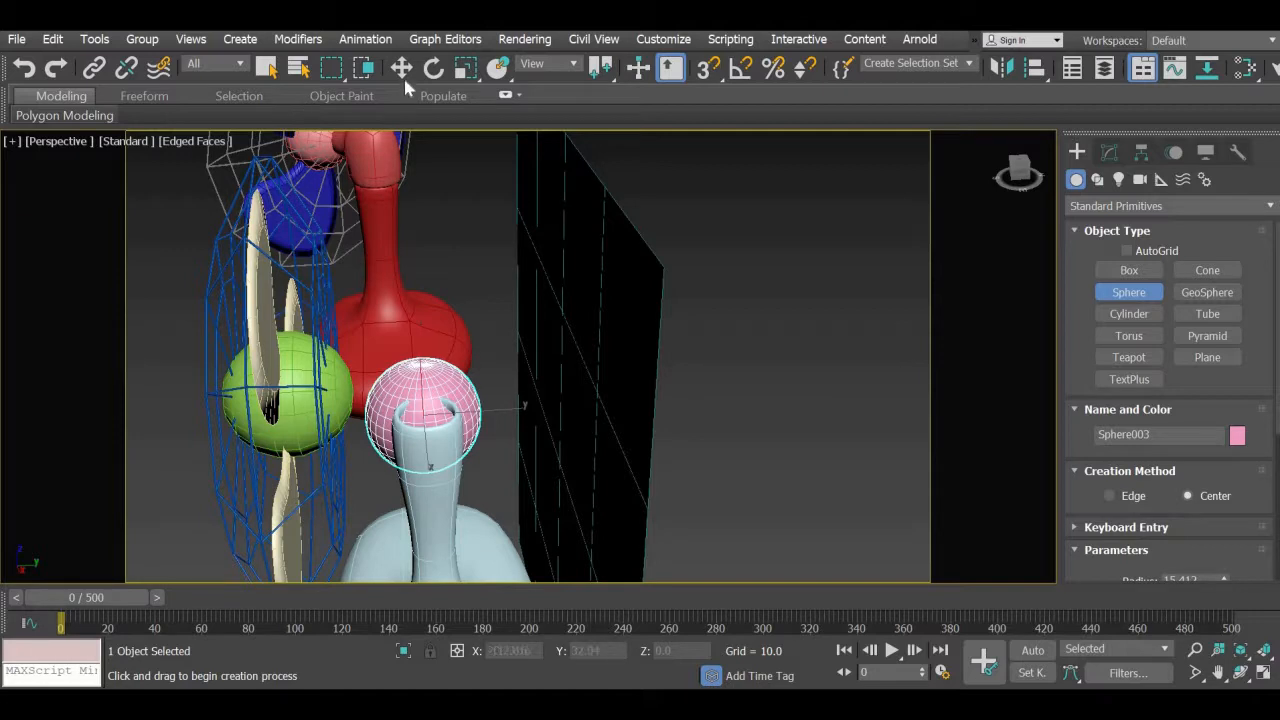
pyautogui.press('w')
pyautogui.keyDown('alt'); pyautogui.moveTo(481, 467); pyautogui.dragTo(636, 469, button='middle'); pyautogui.keyUp('alt')
pyautogui.click(1262, 674)
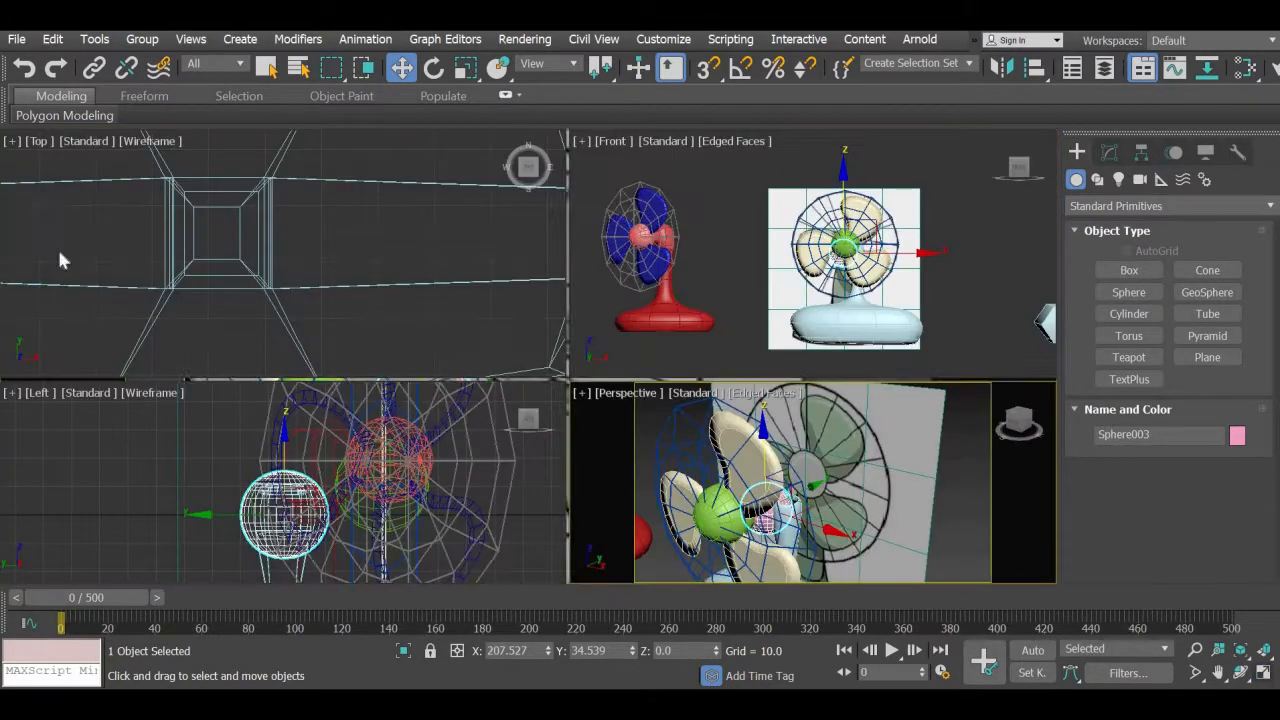
# - Move the pink sphere along the X axis to centre it over the smoothed stand's neck
pyautogui.scroll(-5, 170, 290)
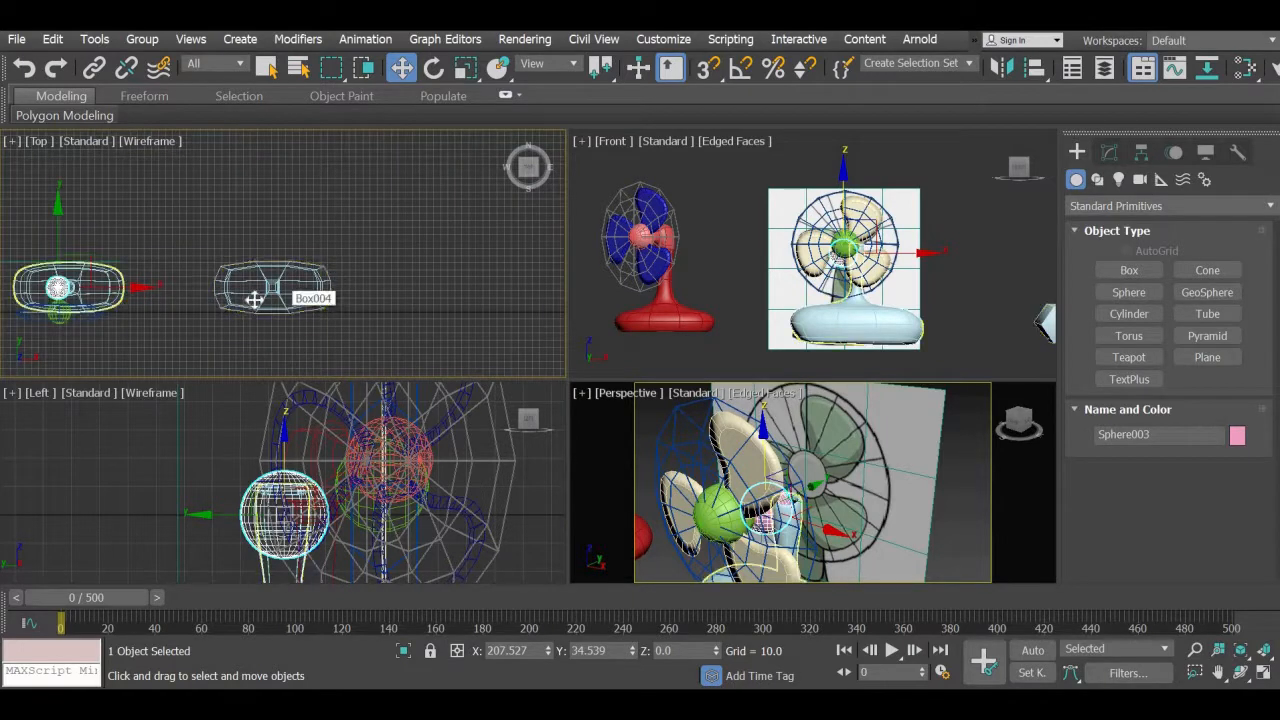
pyautogui.press('z')
pyautogui.moveTo(358, 228); pyautogui.dragTo(423, 311)
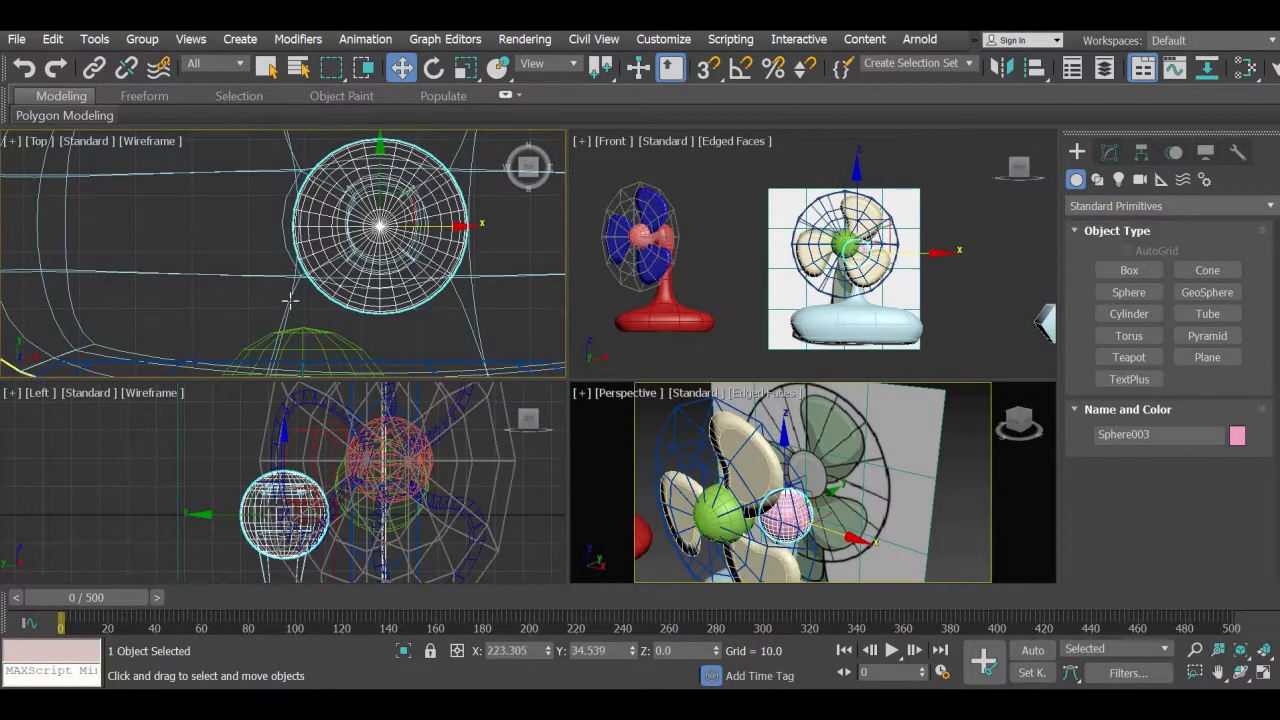
pyautogui.scroll(-2, 289, 301)
pyautogui.moveTo(474, 225); pyautogui.dragTo(385, 223, button='middle')
pyautogui.moveTo(188, 294); pyautogui.dragTo(4, 294)
pyautogui.hotkey('ctrl', 'z')
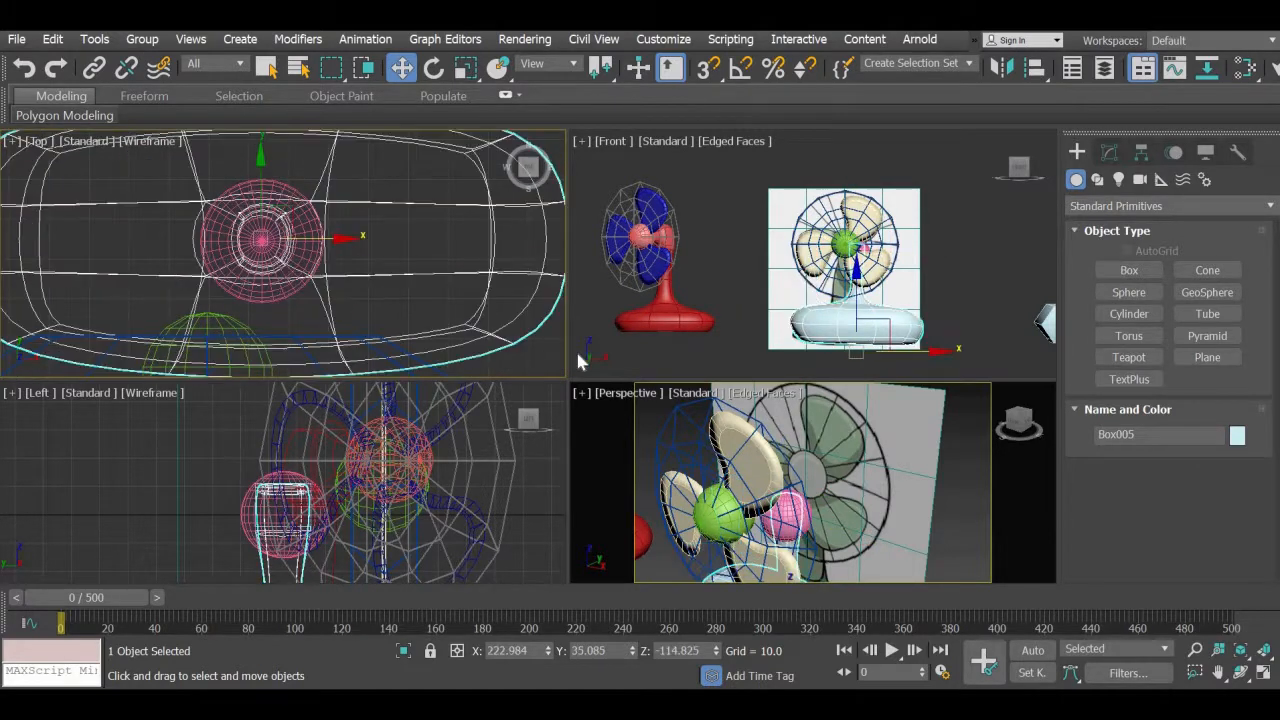
pyautogui.click(378, 244)
pyautogui.moveTo(362, 269); pyautogui.dragTo(166, 266)
pyautogui.hotkey('ctrl', 'z')
pyautogui.click(391, 186)
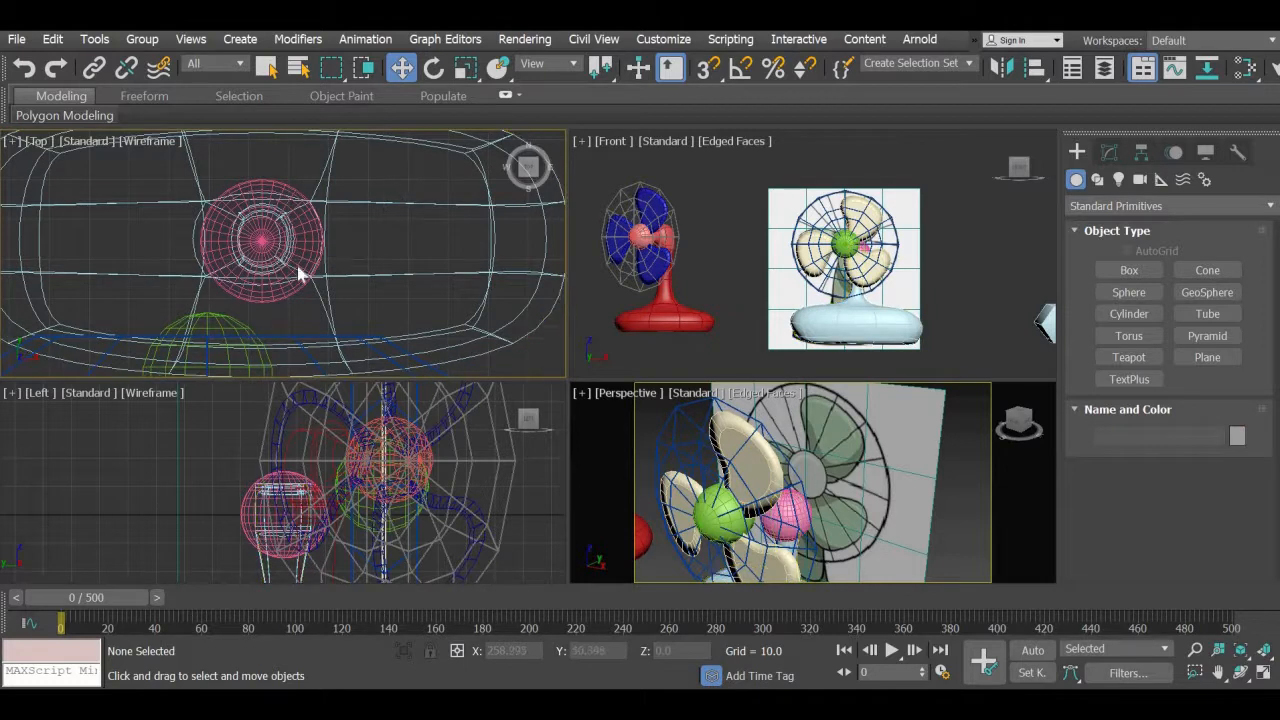
# - Move the smoothed stand and its sphere together to line up with the green hub in X and about 2.86 closer to it in Y
pyautogui.moveTo(252, 282); pyautogui.dragTo(251, 282)
pyautogui.moveTo(339, 243); pyautogui.dragTo(283, 247)
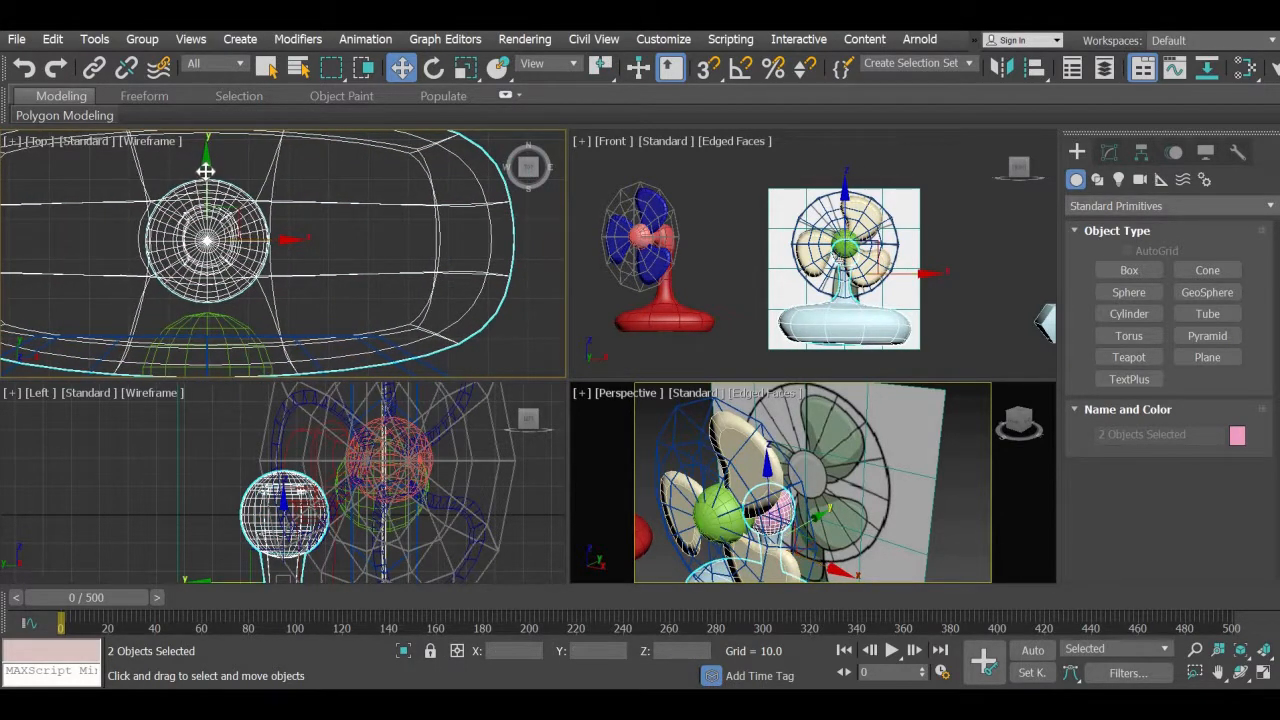
pyautogui.moveTo(206, 177); pyautogui.dragTo(206, 189)
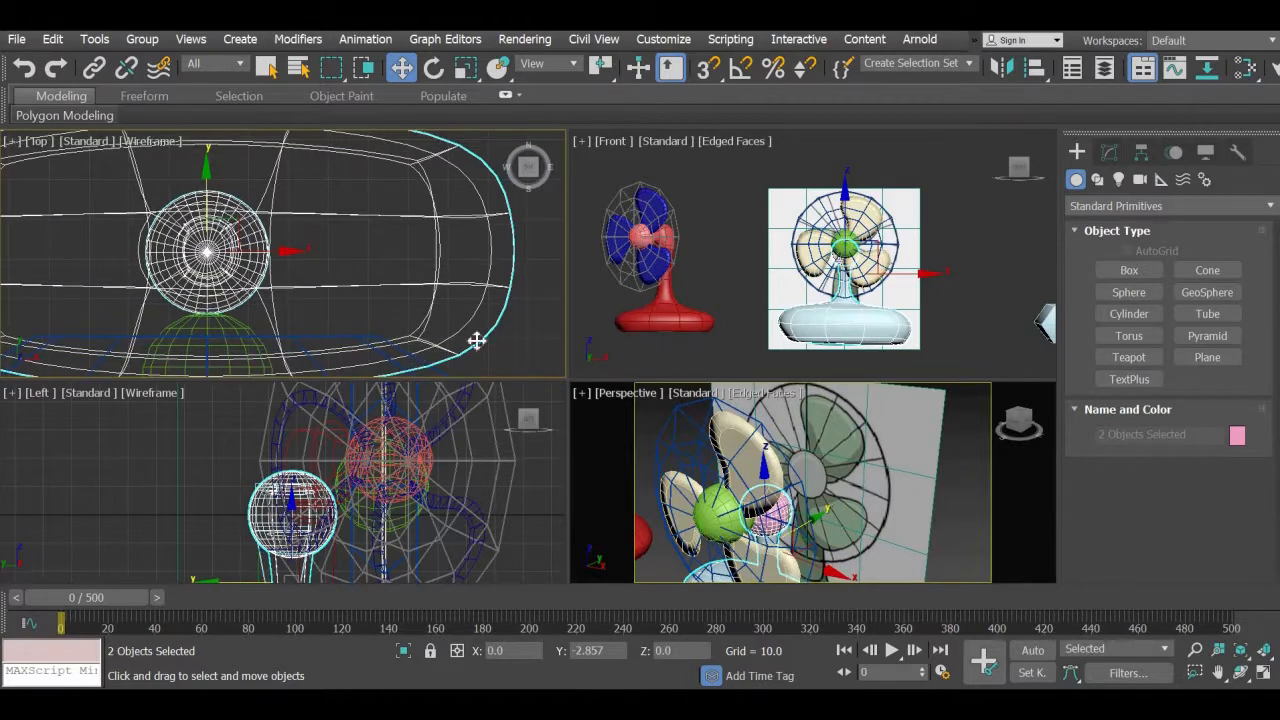
pyautogui.click(528, 322)
# - Rotate the pink sphere on the stand's neck by about -86 degrees around the vertical axis
pyautogui.keyDown('alt'); pyautogui.moveTo(786, 508); pyautogui.dragTo(848, 541, button='middle'); pyautogui.keyUp('alt')
pyautogui.moveTo(370, 540); pyautogui.dragTo(362, 493, button='middle')
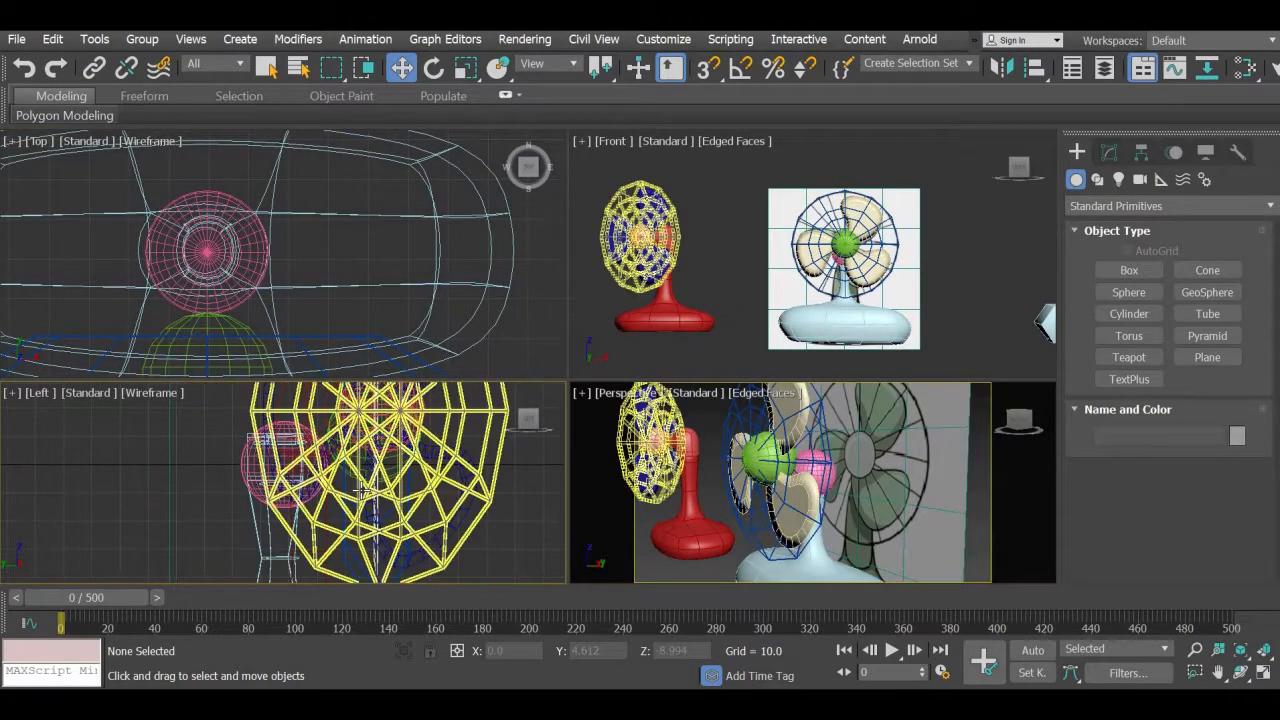
pyautogui.keyDown('alt'); pyautogui.moveTo(678, 317); pyautogui.dragTo(780, 262, button='middle'); pyautogui.keyUp('alt')
pyautogui.scroll(5, 790, 262)
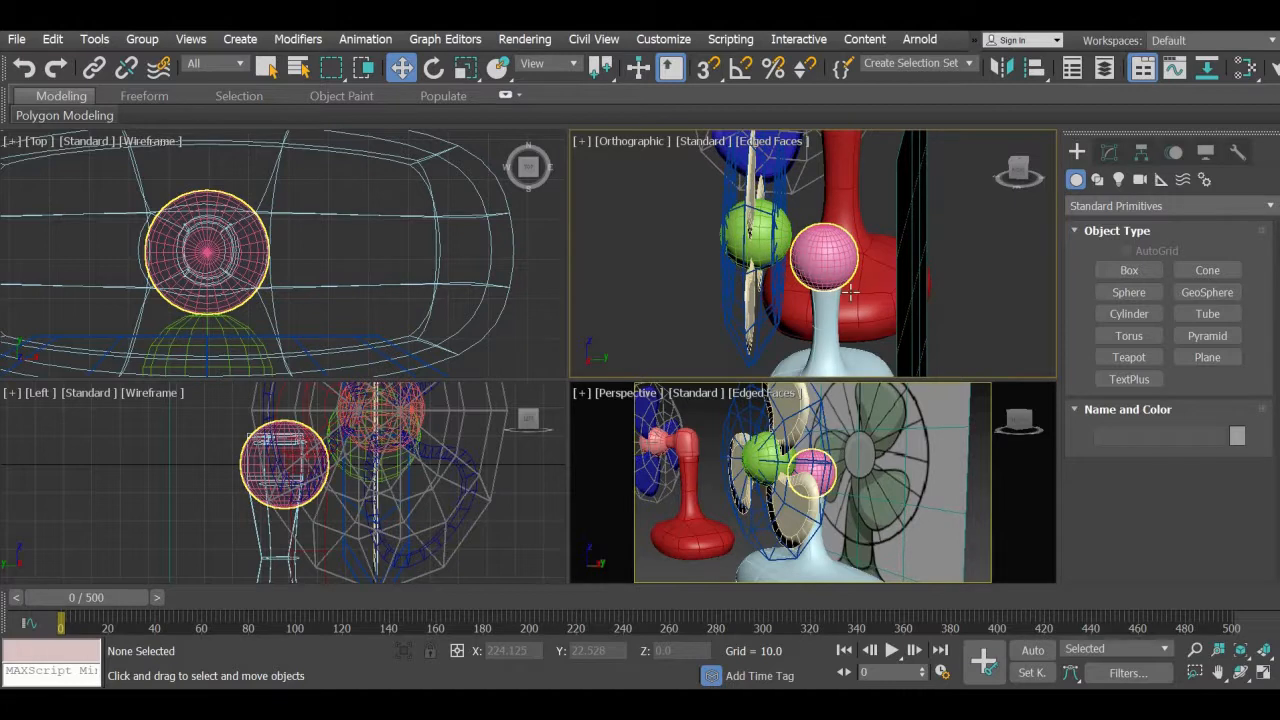
pyautogui.keyDown('alt'); pyautogui.moveTo(850, 292); pyautogui.dragTo(843, 309, button='middle'); pyautogui.keyUp('alt')
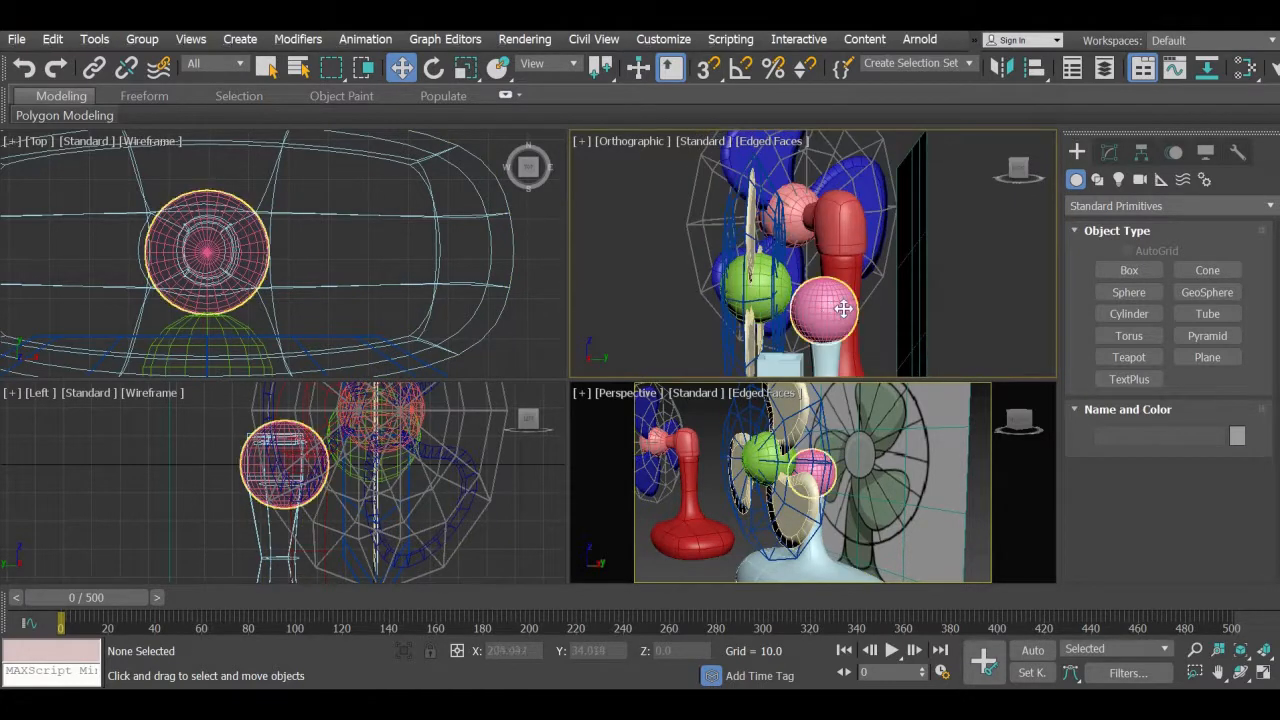
pyautogui.click(843, 309)
pyautogui.click(433, 67)
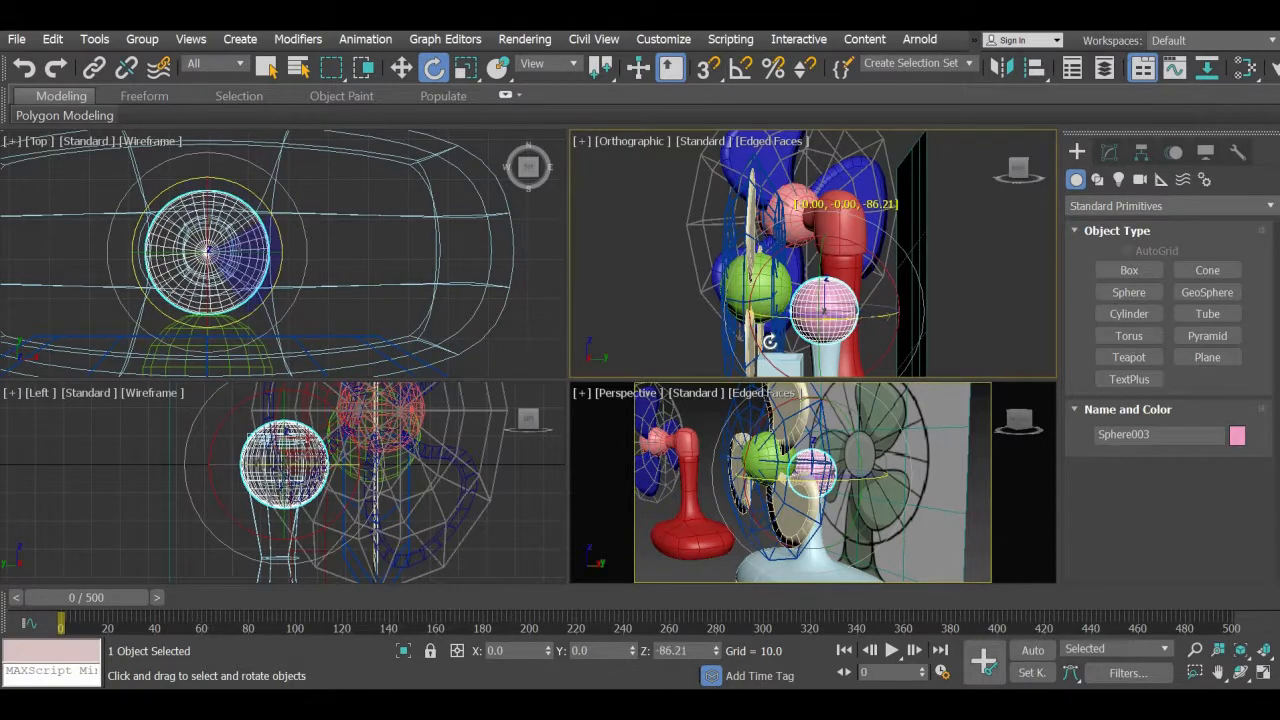
pyautogui.click(401, 67)
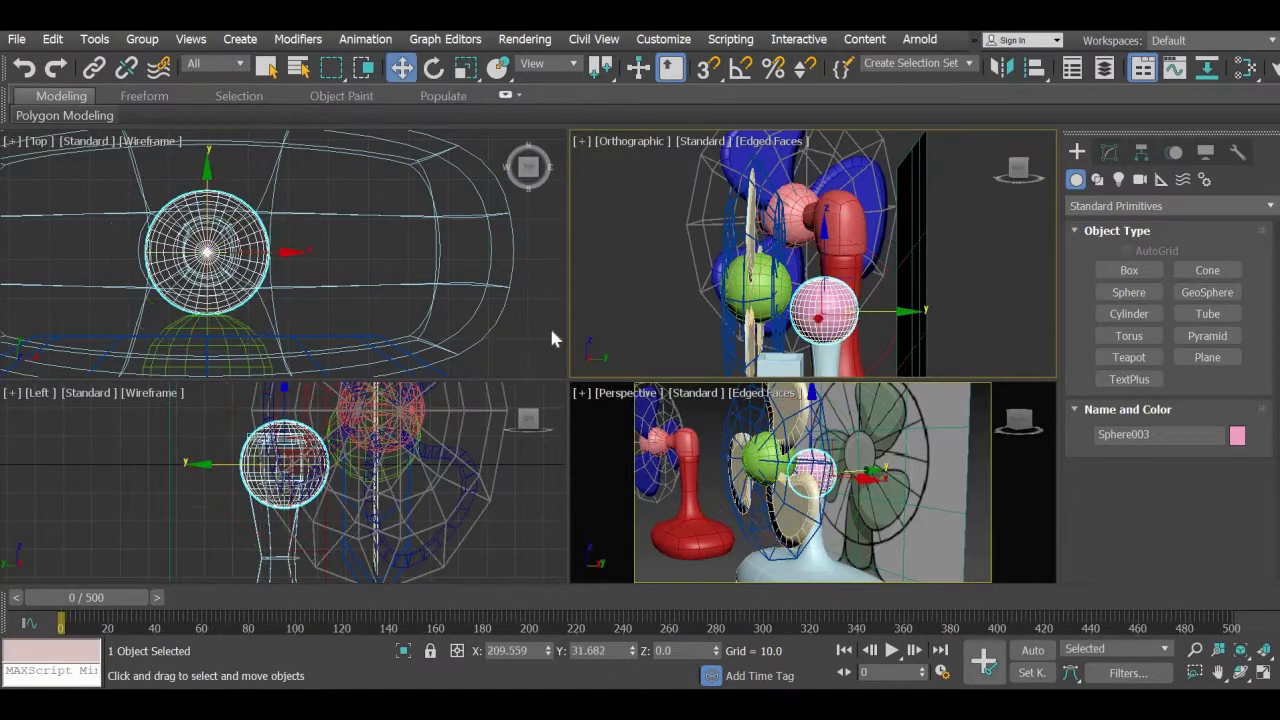
pyautogui.click(549, 324)
# - Raise the pink sphere to a Z position of about 23.4 so that it rests on the rim of the neck
pyautogui.moveTo(786, 322); pyautogui.dragTo(773, 283, button='middle')
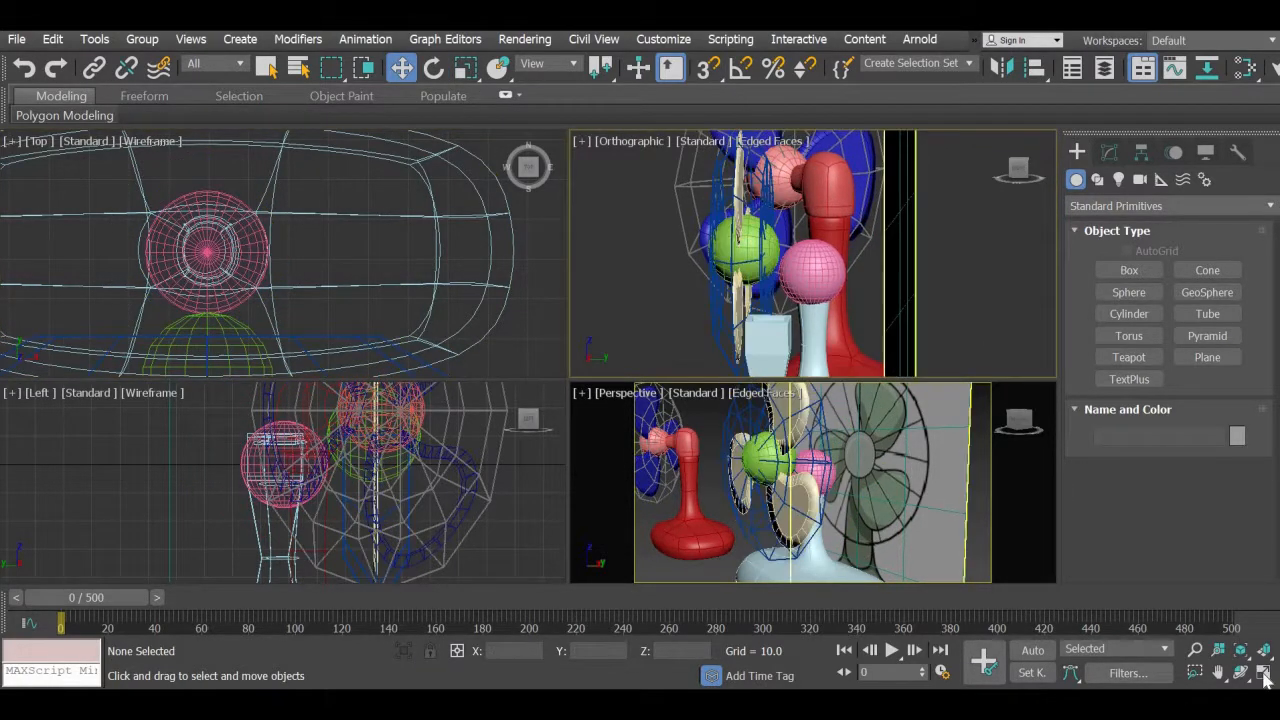
pyautogui.hotkey('alt', 'w')
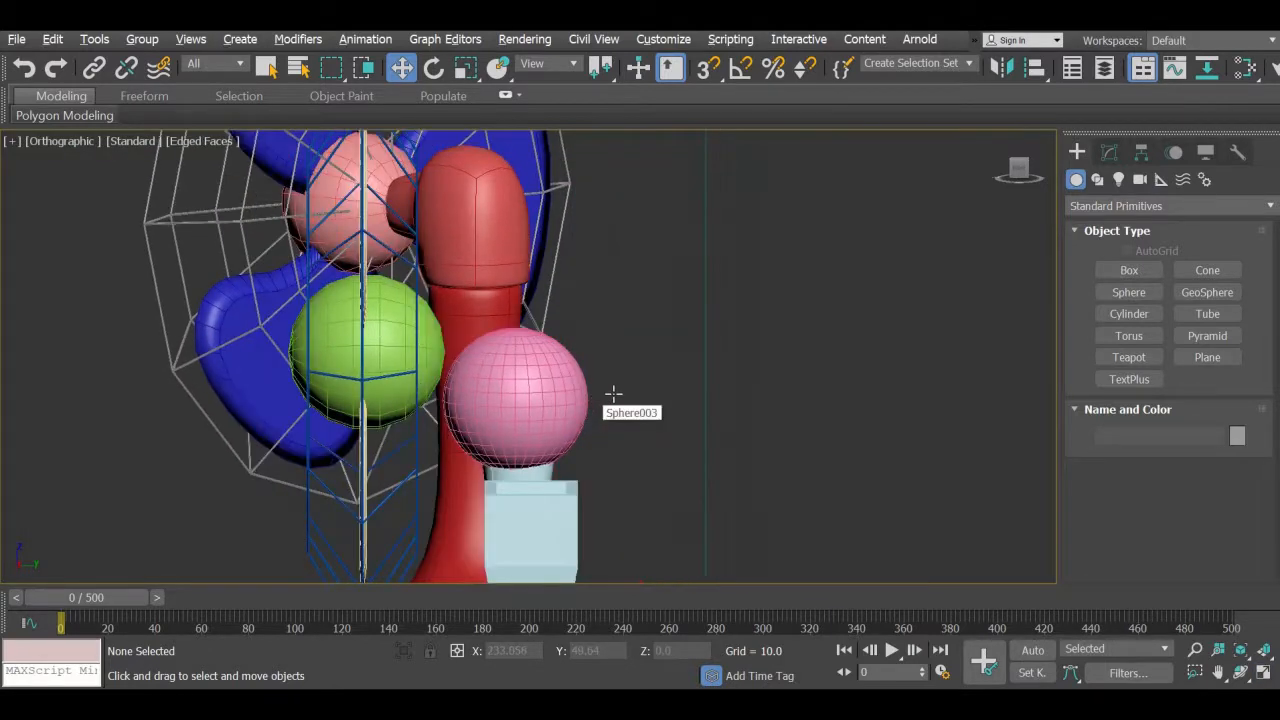
pyautogui.keyDown('alt'); pyautogui.moveTo(609, 400); pyautogui.dragTo(565, 432, button='middle'); pyautogui.keyUp('alt')
pyautogui.scroll(5, 565, 432)
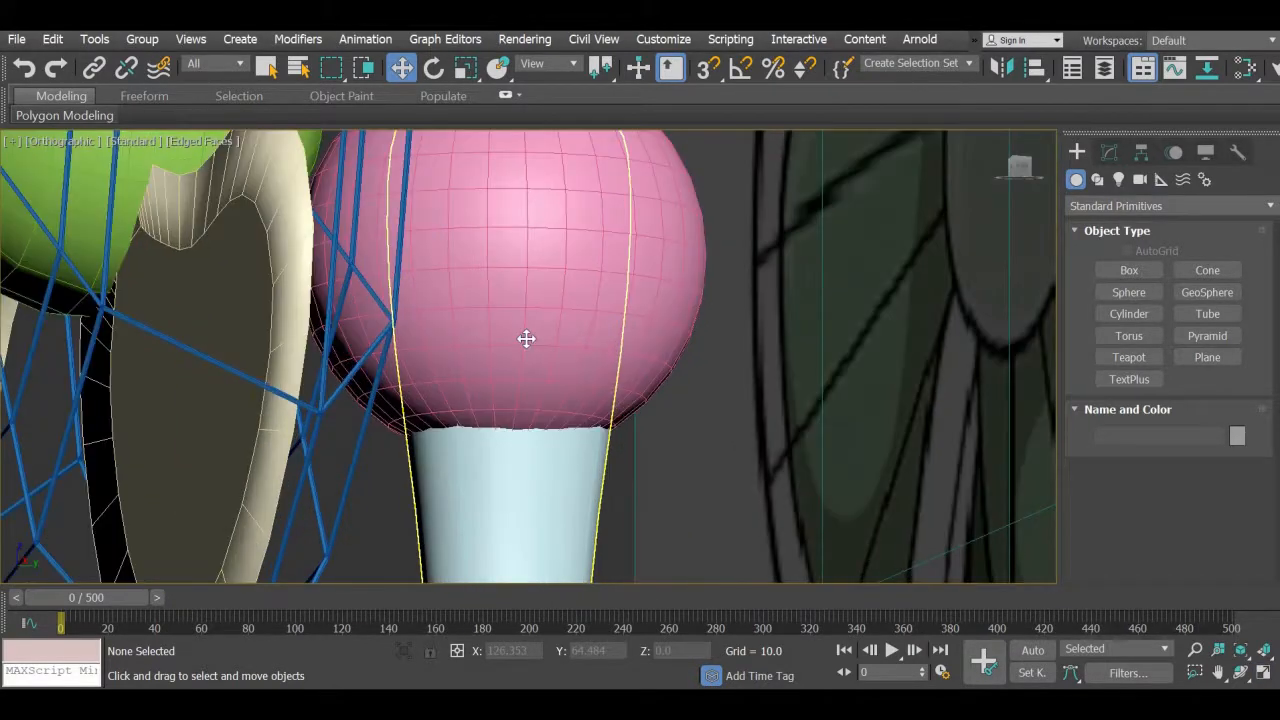
pyautogui.click(500, 188)
pyautogui.moveTo(498, 176); pyautogui.dragTo(504, 29)
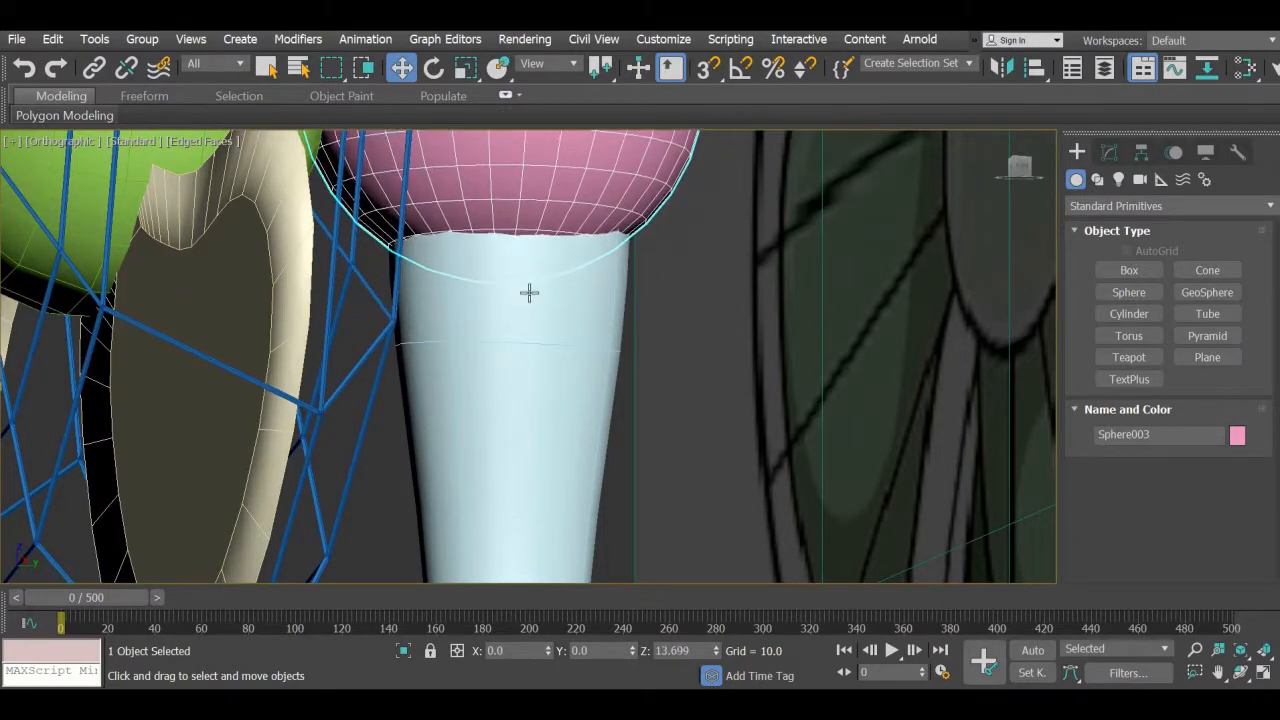
pyautogui.moveTo(514, 486); pyautogui.dragTo(501, 674, button='middle')
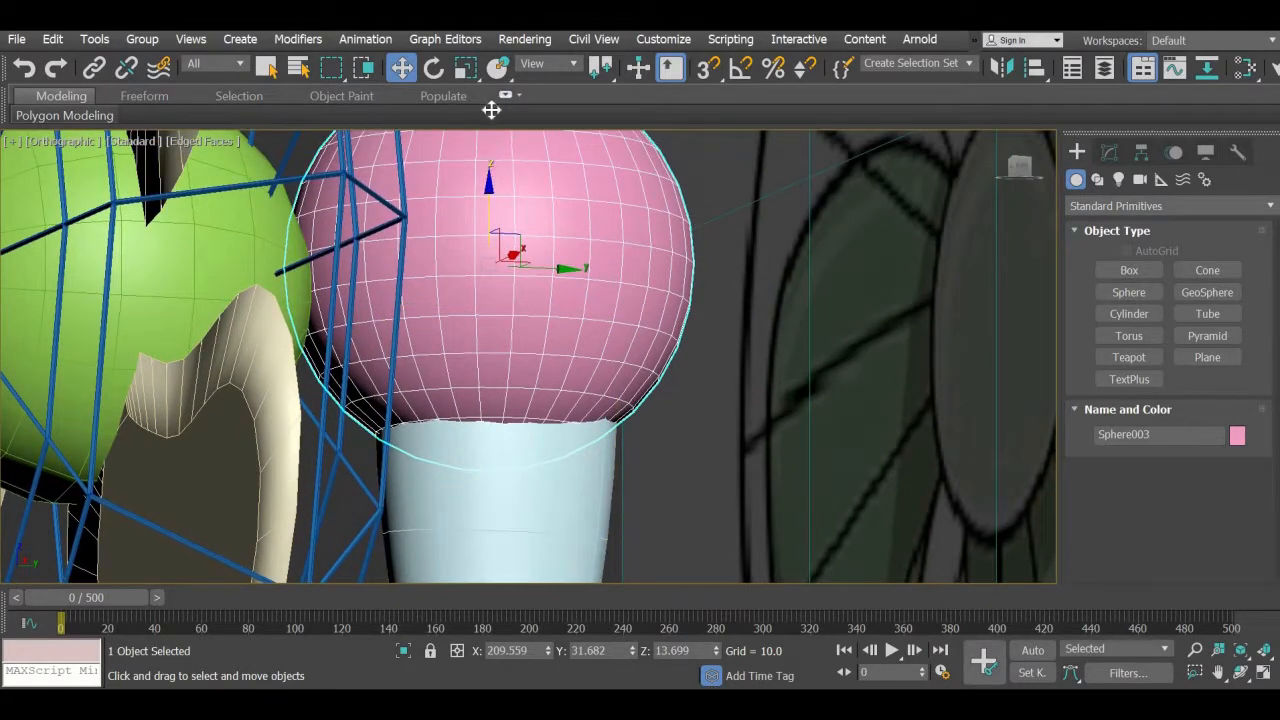
pyautogui.moveTo(491, 110); pyautogui.dragTo(493, 59)
pyautogui.moveTo(509, 383); pyautogui.dragTo(497, 461, button='middle')
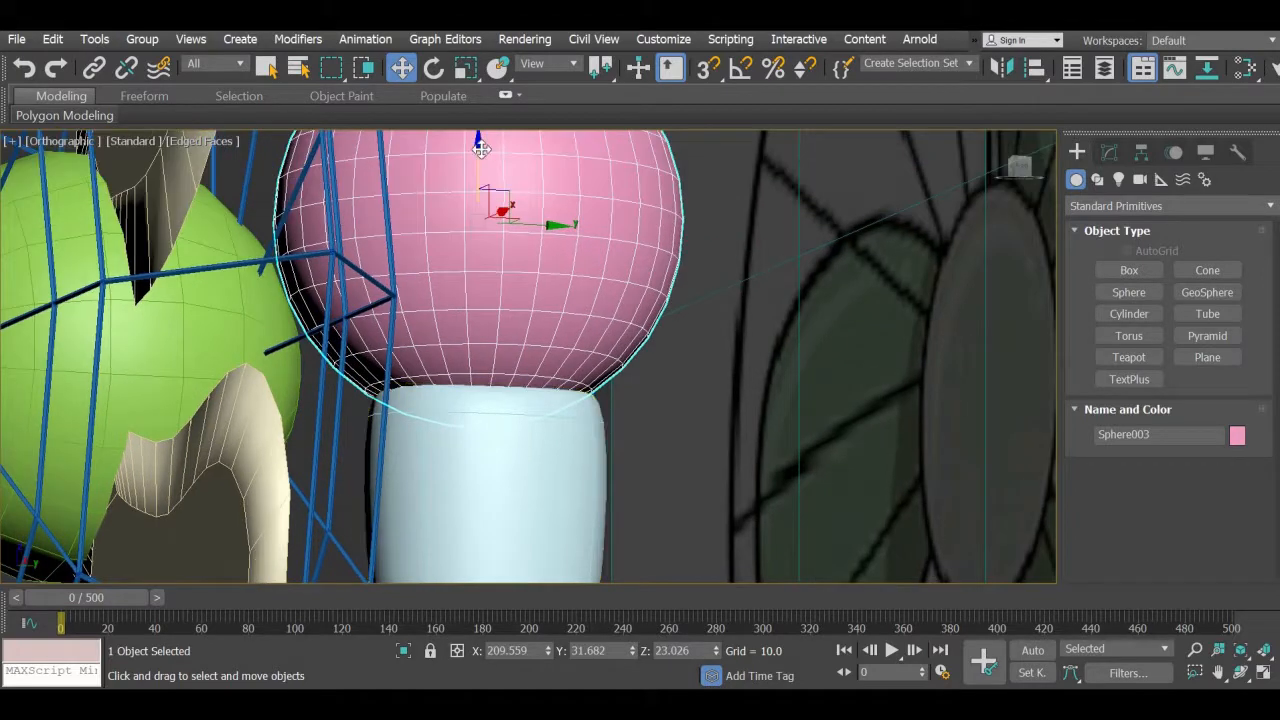
pyautogui.moveTo(479, 166)
pyautogui.mouseDown()
pyautogui.moveTo(480, 129)
pyautogui.moveTo(480, 153)
pyautogui.mouseUp()
pyautogui.keyDown('alt'); pyautogui.moveTo(490, 388); pyautogui.dragTo(489, 484, button='middle'); pyautogui.keyUp('alt')
pyautogui.keyDown('alt'); pyautogui.moveTo(495, 226); pyautogui.dragTo(478, 144, button='middle'); pyautogui.keyUp('alt')
pyautogui.moveTo(478, 150); pyautogui.dragTo(478, 155)
pyautogui.moveTo(477, 449)
pyautogui.keyDown('alt'); pyautogui.mouseDown(button='middle')
pyautogui.moveTo(477, 420)
pyautogui.moveTo(437, 423)
pyautogui.moveTo(460, 446)
pyautogui.mouseUp(button='middle'); pyautogui.keyUp('alt')
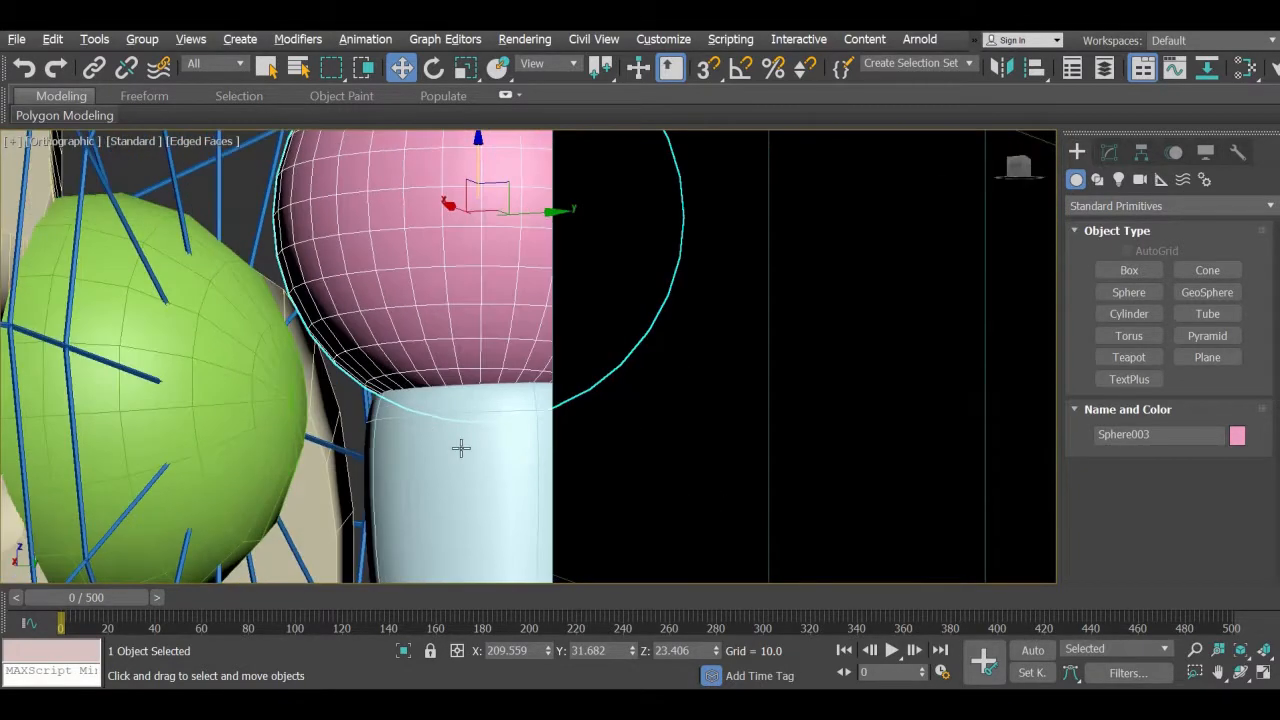
# - Lower the pink sphere and the smoothed stand together by about 12.8 along Z to match the green hub's height
pyautogui.scroll(-2, 603, 494)
pyautogui.keyDown('alt'); pyautogui.moveTo(635, 524); pyautogui.dragTo(620, 505, button='middle'); pyautogui.keyUp('alt')
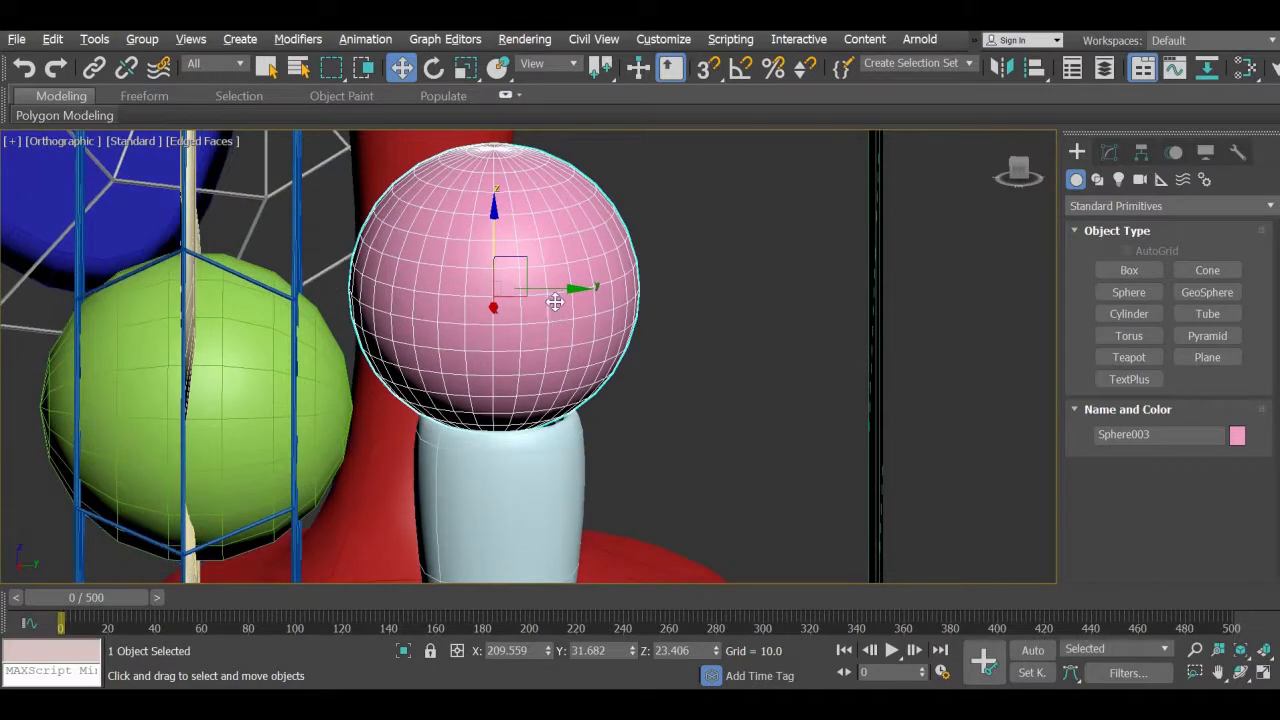
pyautogui.click(612, 435)
pyautogui.scroll(-2, 603, 440)
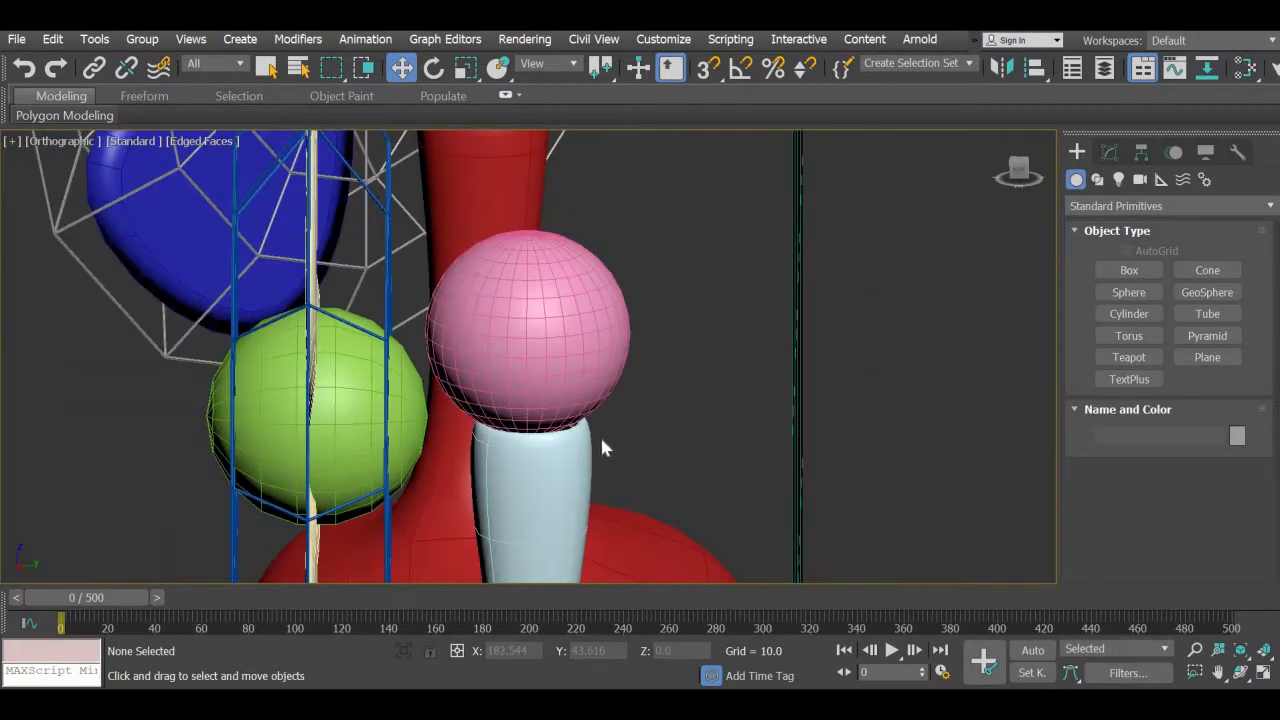
pyautogui.moveTo(591, 315); pyautogui.dragTo(604, 284, button='middle')
pyautogui.scroll(-2, 602, 292)
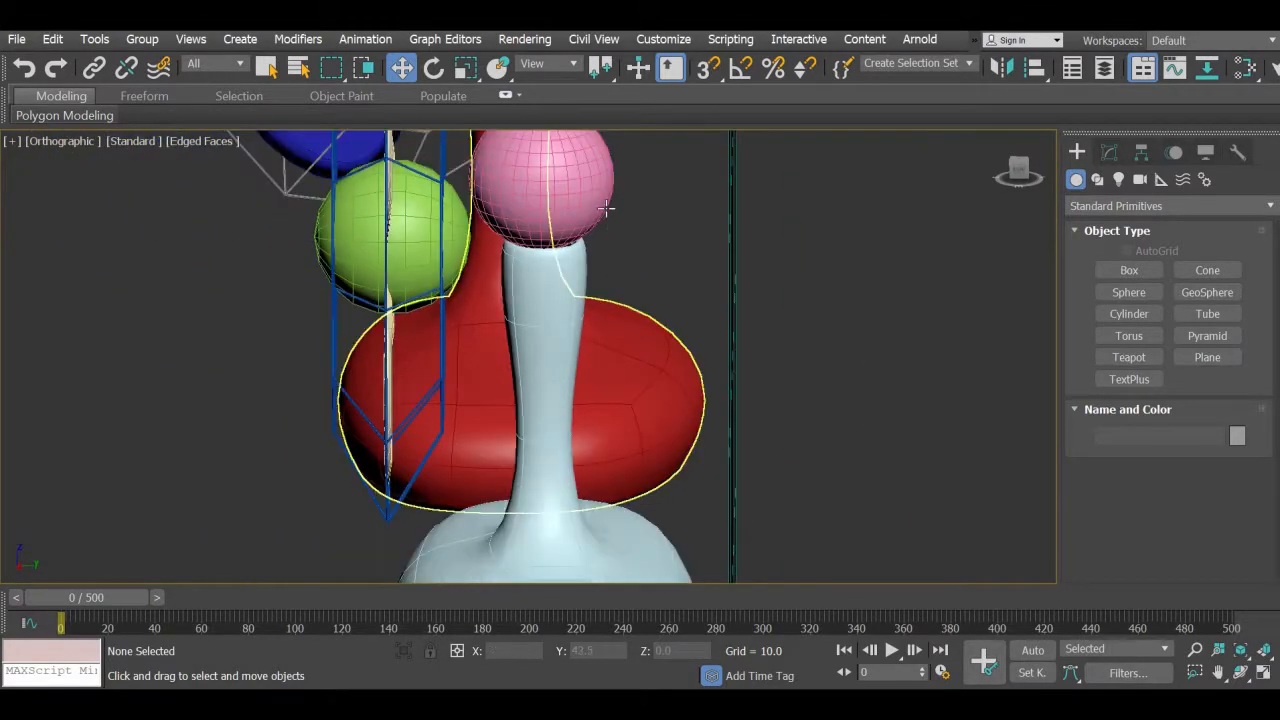
pyautogui.click(574, 218)
pyautogui.keyDown('ctrl'); pyautogui.click(555, 350); pyautogui.keyUp('ctrl')
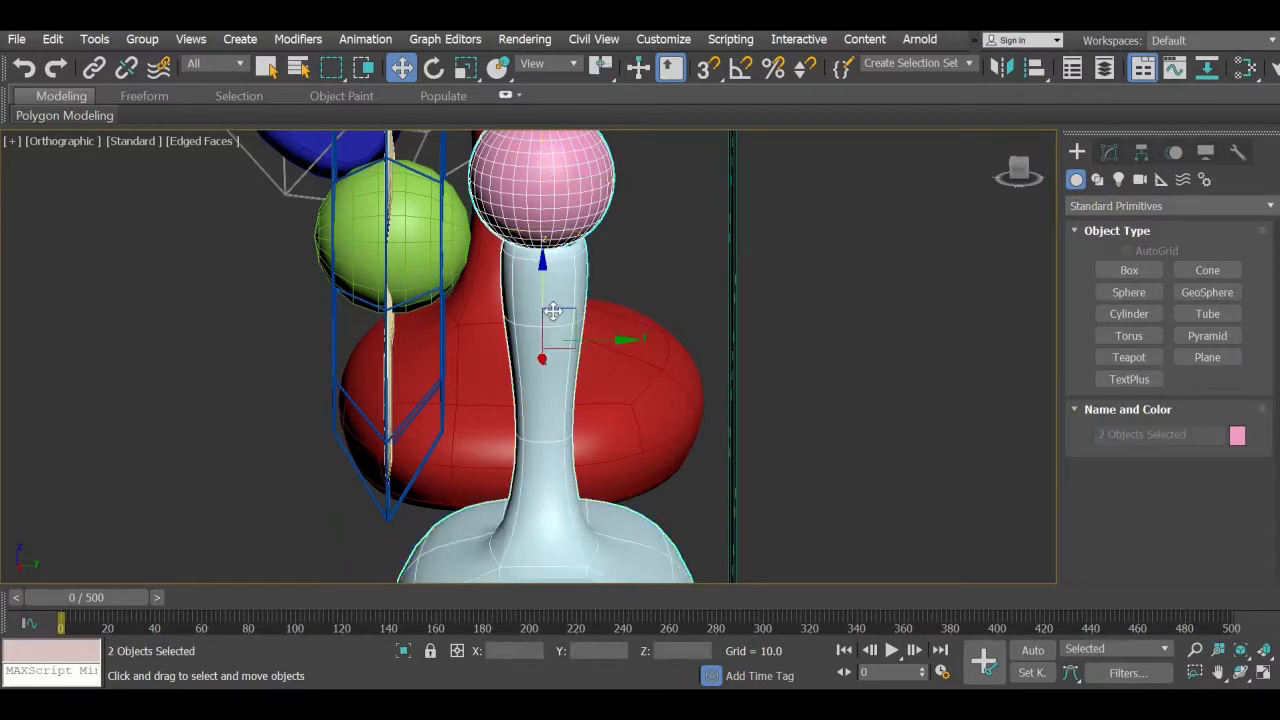
pyautogui.moveTo(543, 270); pyautogui.dragTo(543, 329)
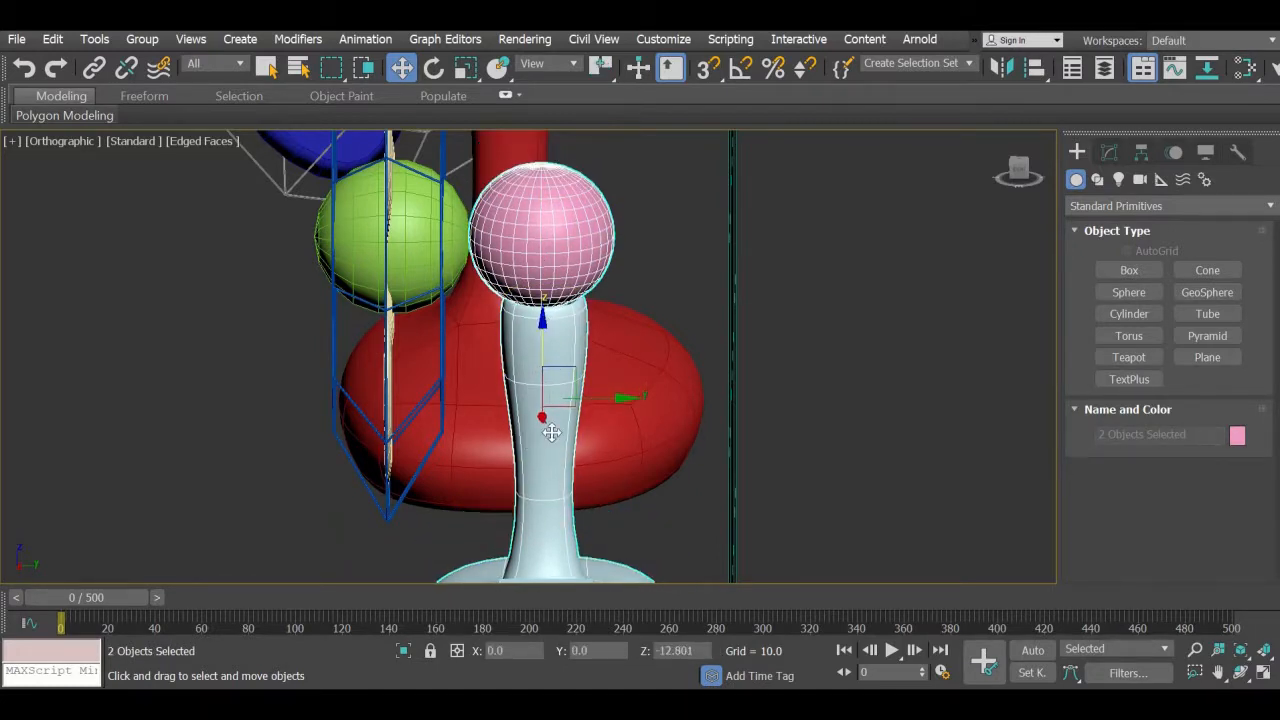
pyautogui.click(676, 259)
# - Delete the fan reference image plane and the low-poly version of the stand
pyautogui.keyDown('alt'); pyautogui.moveTo(553, 462); pyautogui.dragTo(509, 463, button='middle'); pyautogui.keyUp('alt')
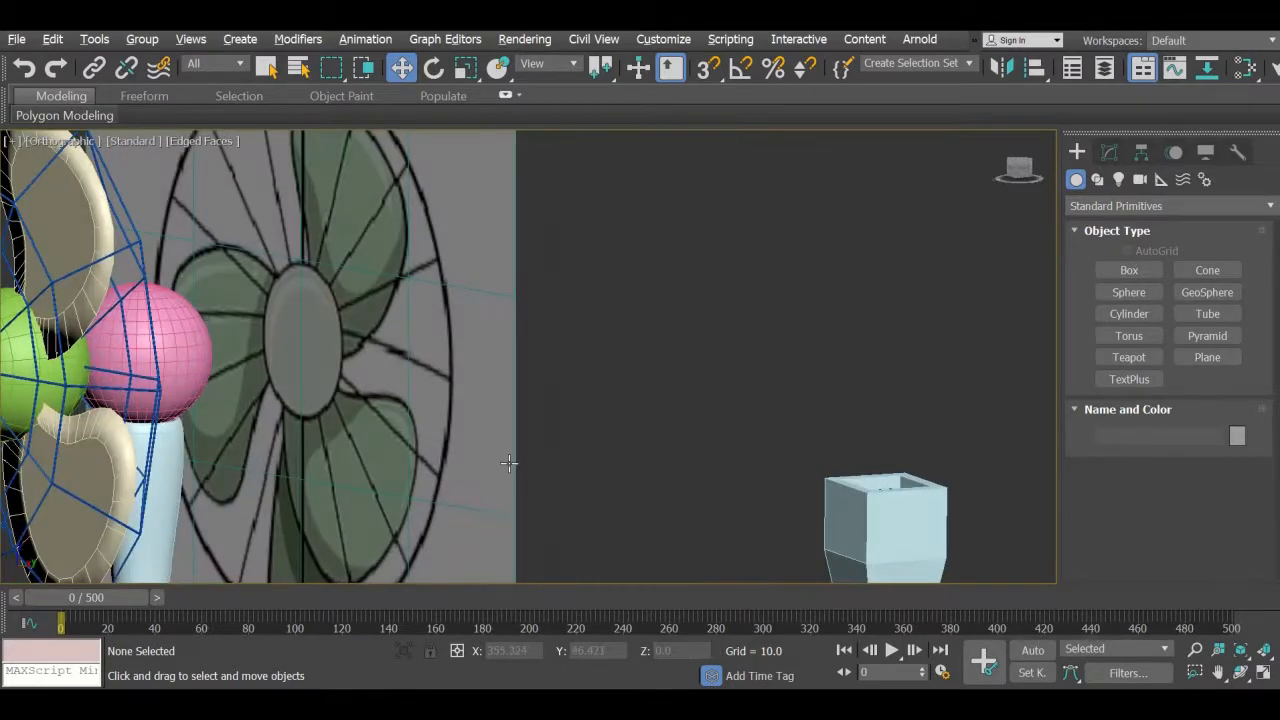
pyautogui.keyDown('alt'); pyautogui.moveTo(398, 476); pyautogui.dragTo(449, 506, button='middle'); pyautogui.keyUp('alt')
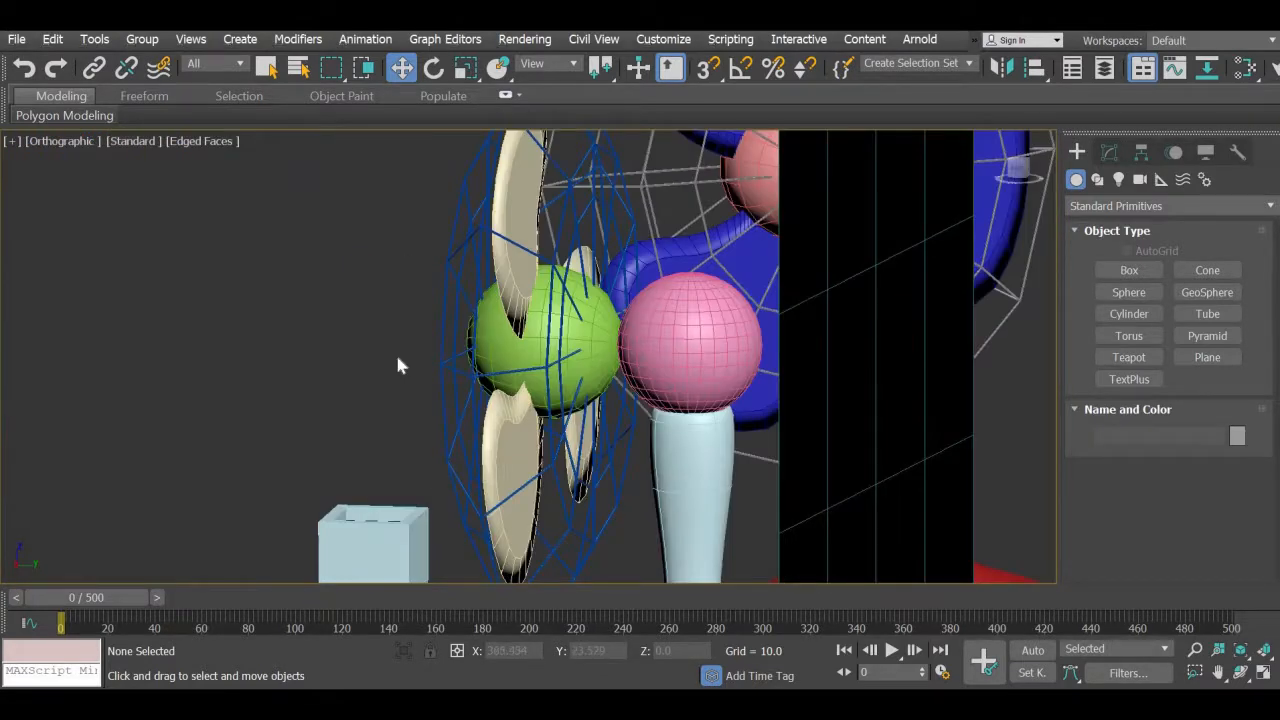
pyautogui.keyDown('alt'); pyautogui.moveTo(397, 366); pyautogui.dragTo(705, 478, button='middle'); pyautogui.keyUp('alt')
pyautogui.click(553, 245)
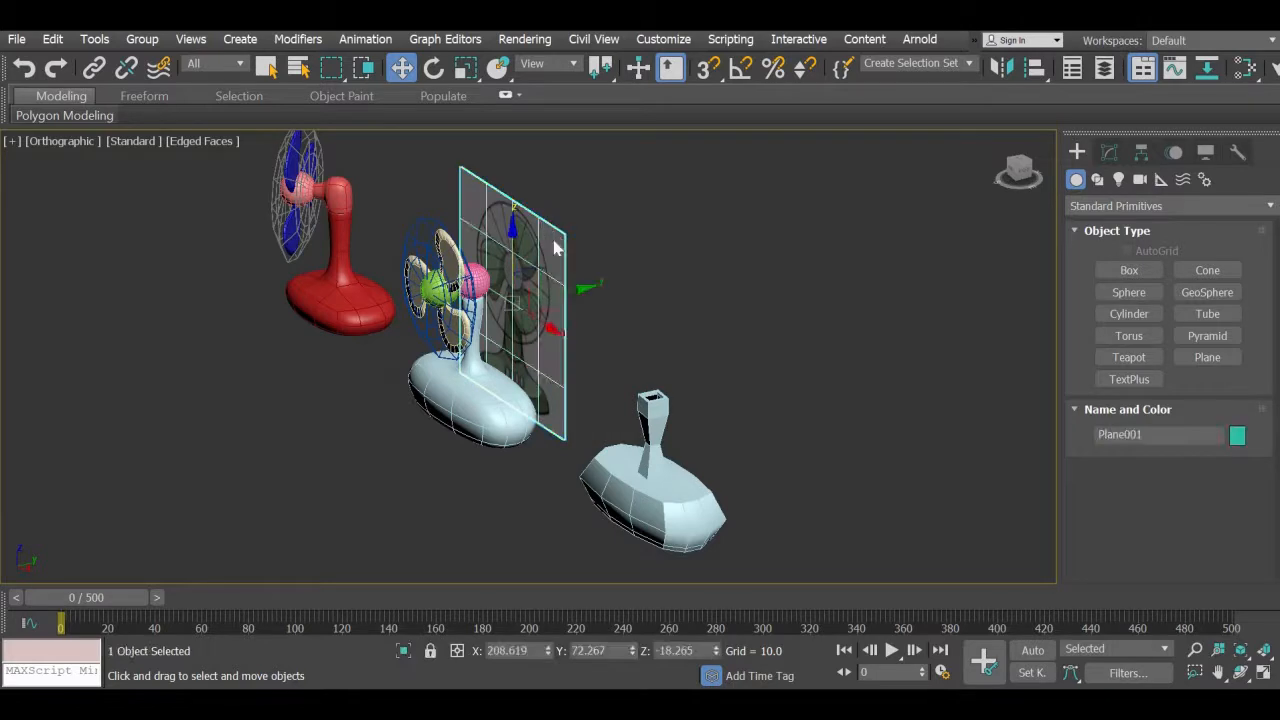
pyautogui.press('Delete')
pyautogui.click(660, 437)
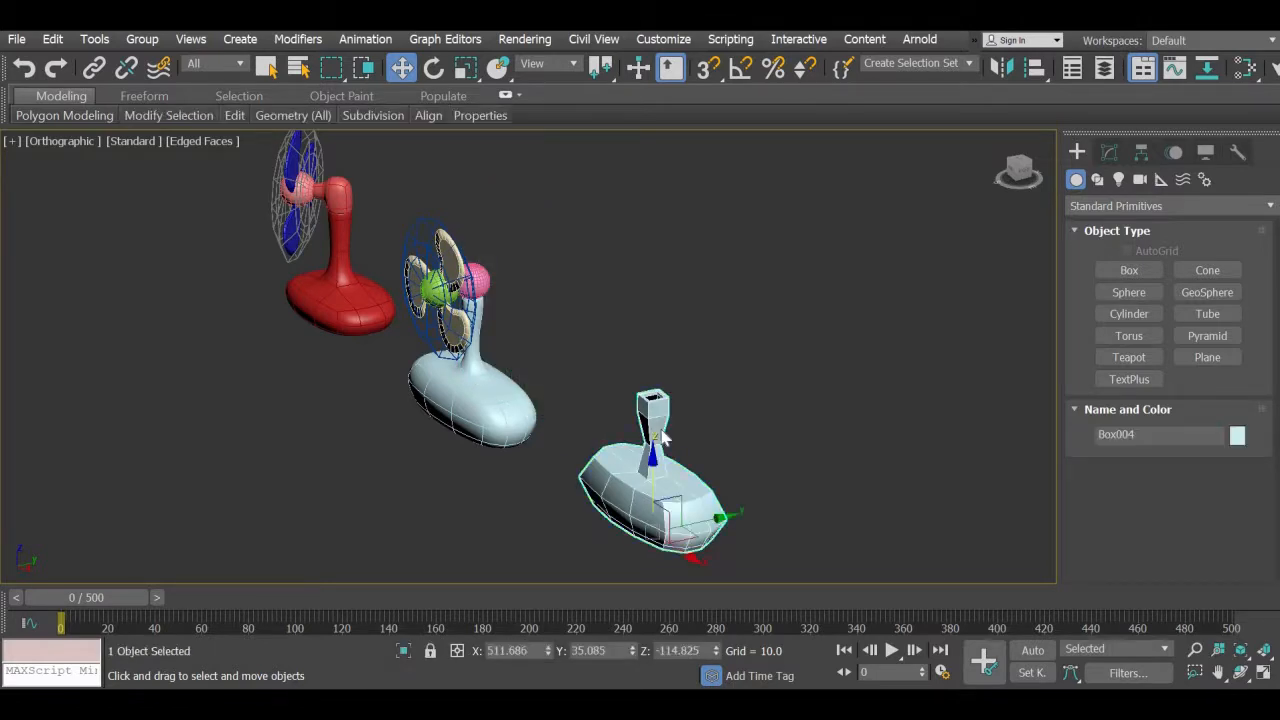
pyautogui.press('Delete')
# - Flatten the smoothed stand's base by selecting its Edit Poly vertices below the neck and scaling them down vertically
pyautogui.moveTo(543, 441); pyautogui.dragTo(703, 433, button='middle')
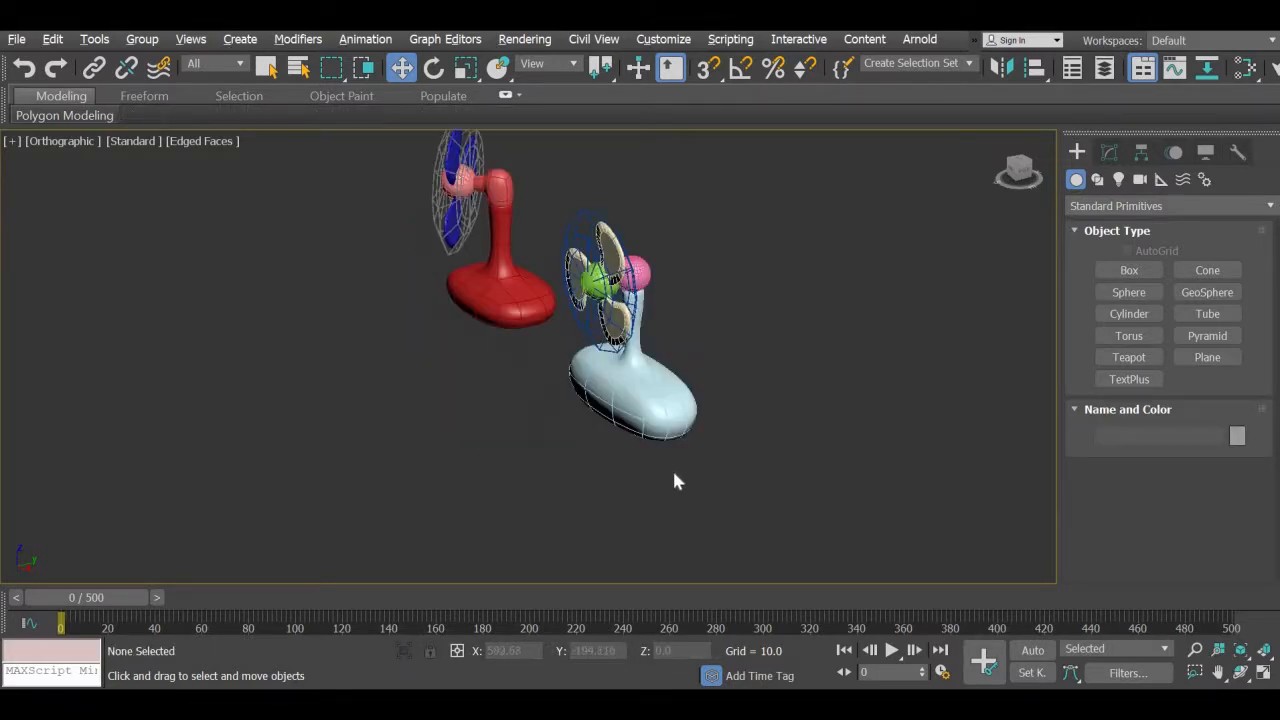
pyautogui.keyDown('alt'); pyautogui.moveTo(674, 474); pyautogui.dragTo(714, 453, button='middle'); pyautogui.keyUp('alt')
pyautogui.scroll(2, 649, 457)
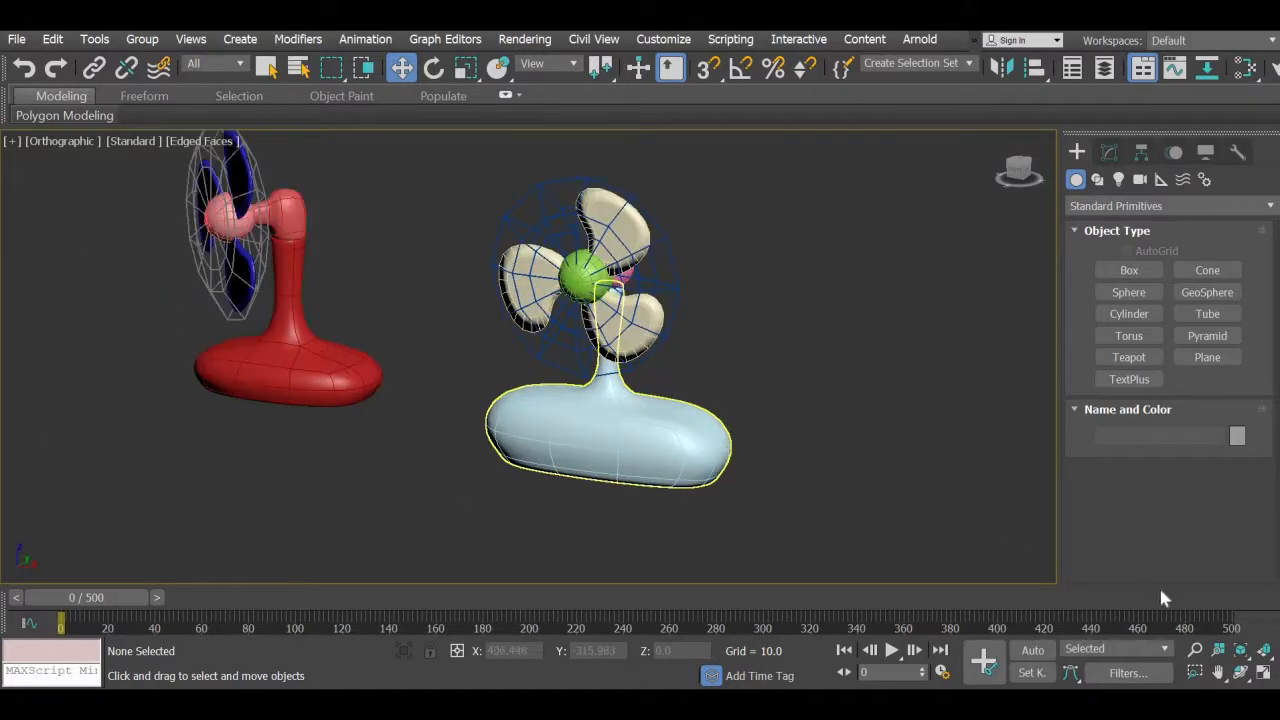
pyautogui.hotkey('alt', 'w')
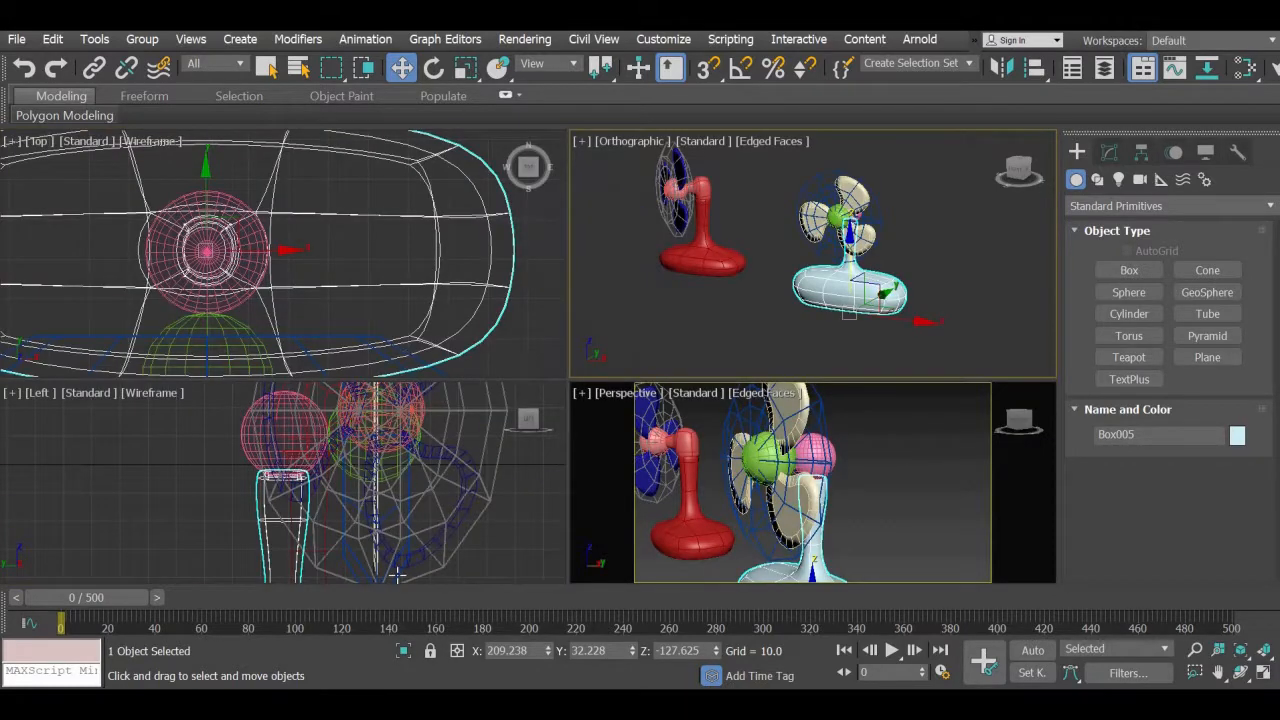
pyautogui.moveTo(397, 576); pyautogui.dragTo(352, 351, button='middle')
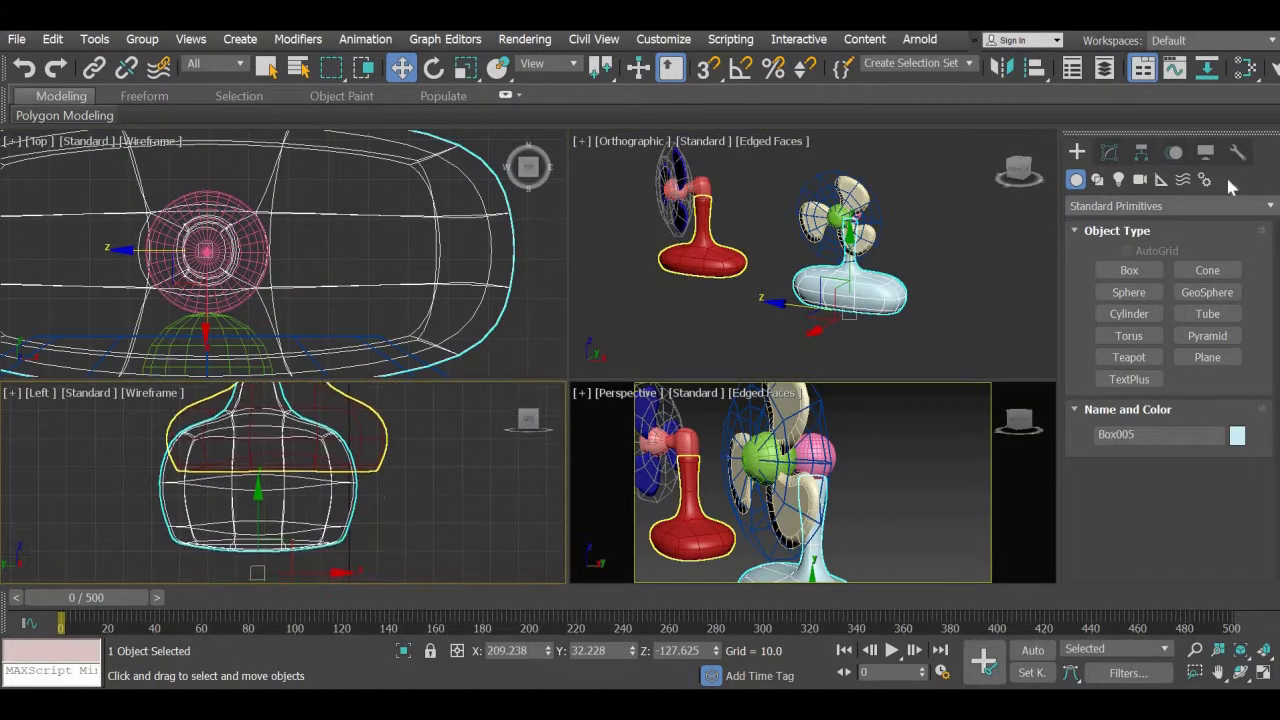
pyautogui.click(1112, 154)
pyautogui.click(1127, 267)
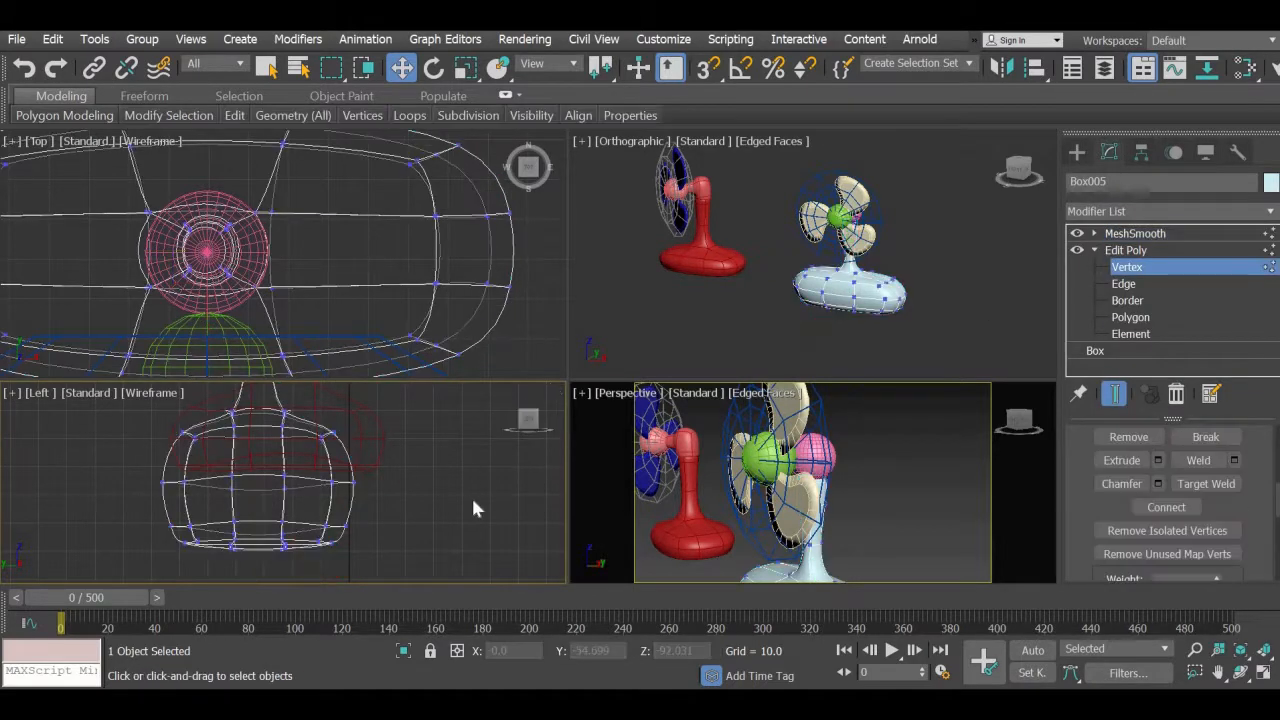
pyautogui.scroll(-3, 504, 521)
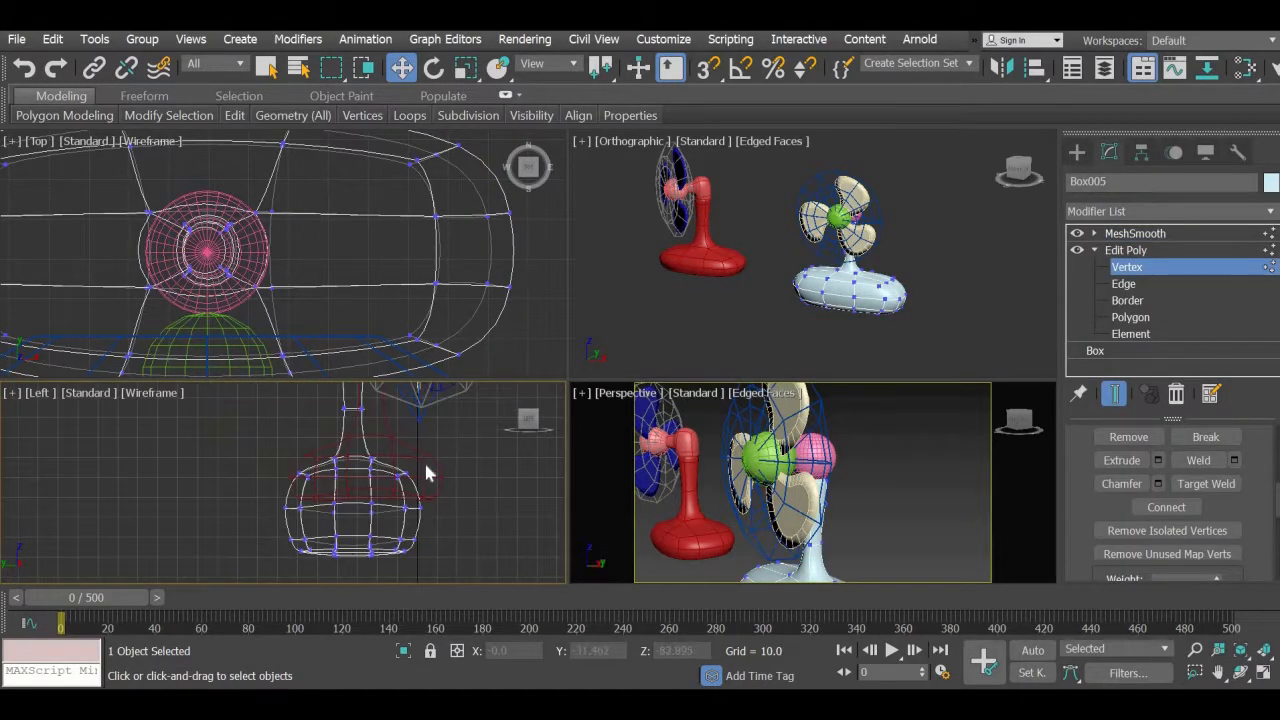
pyautogui.moveTo(213, 604); pyautogui.dragTo(211, 606)
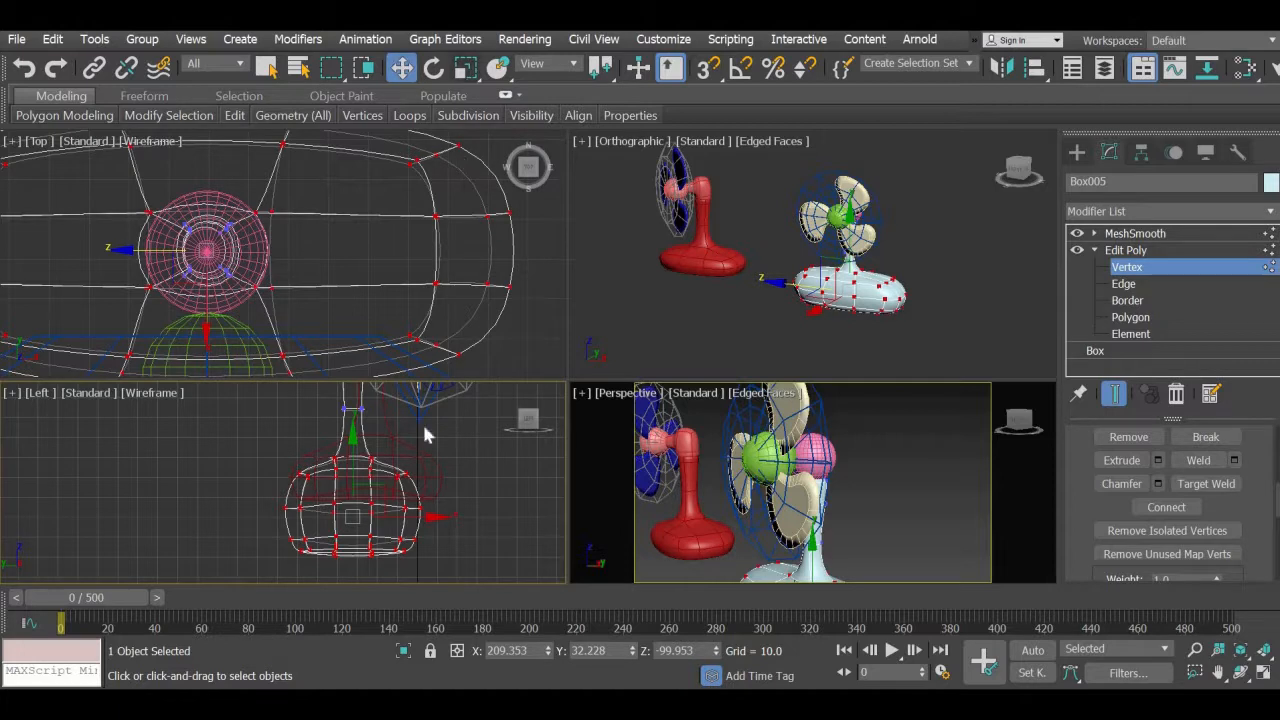
pyautogui.click(465, 67)
pyautogui.moveTo(351, 418); pyautogui.dragTo(352, 488)
pyautogui.moveTo(742, 404); pyautogui.dragTo(740, 350, button='middle')
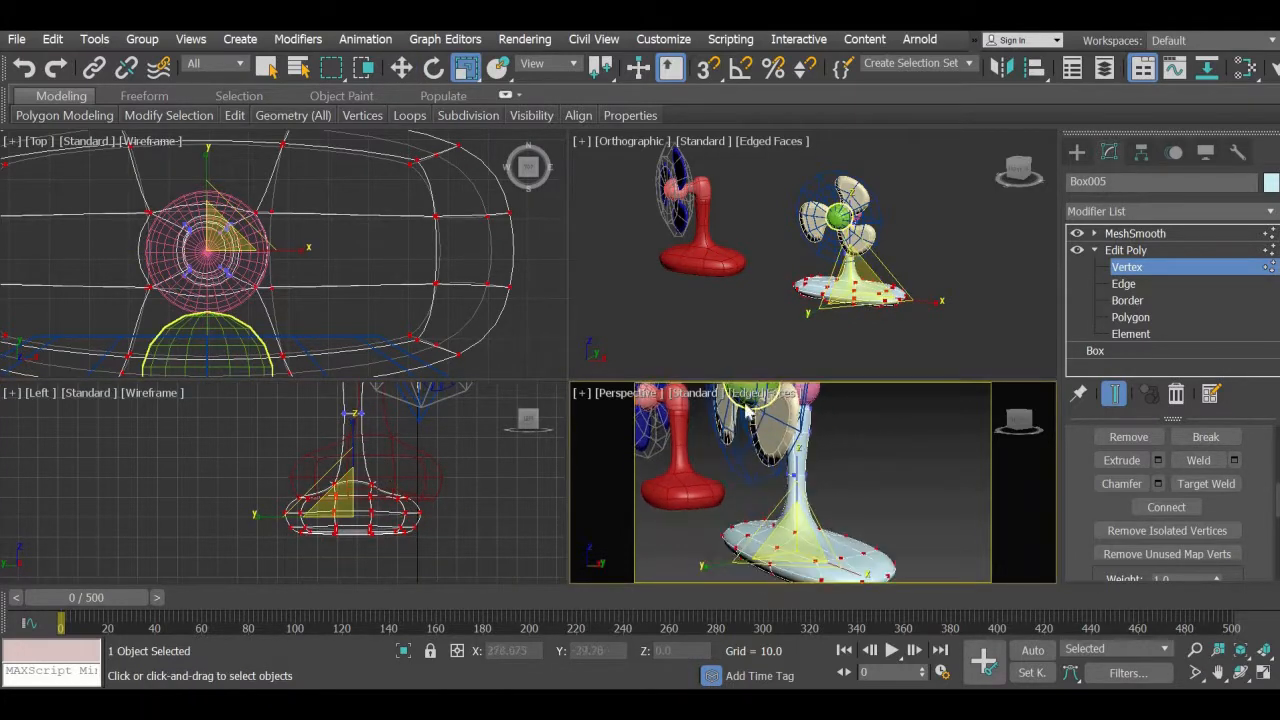
# - Thicken the stand's base by scaling its selected vertices up vertically, and narrow it to 80 percent along X
pyautogui.click(354, 419)
pyautogui.moveTo(354, 419); pyautogui.dragTo(356, 388)
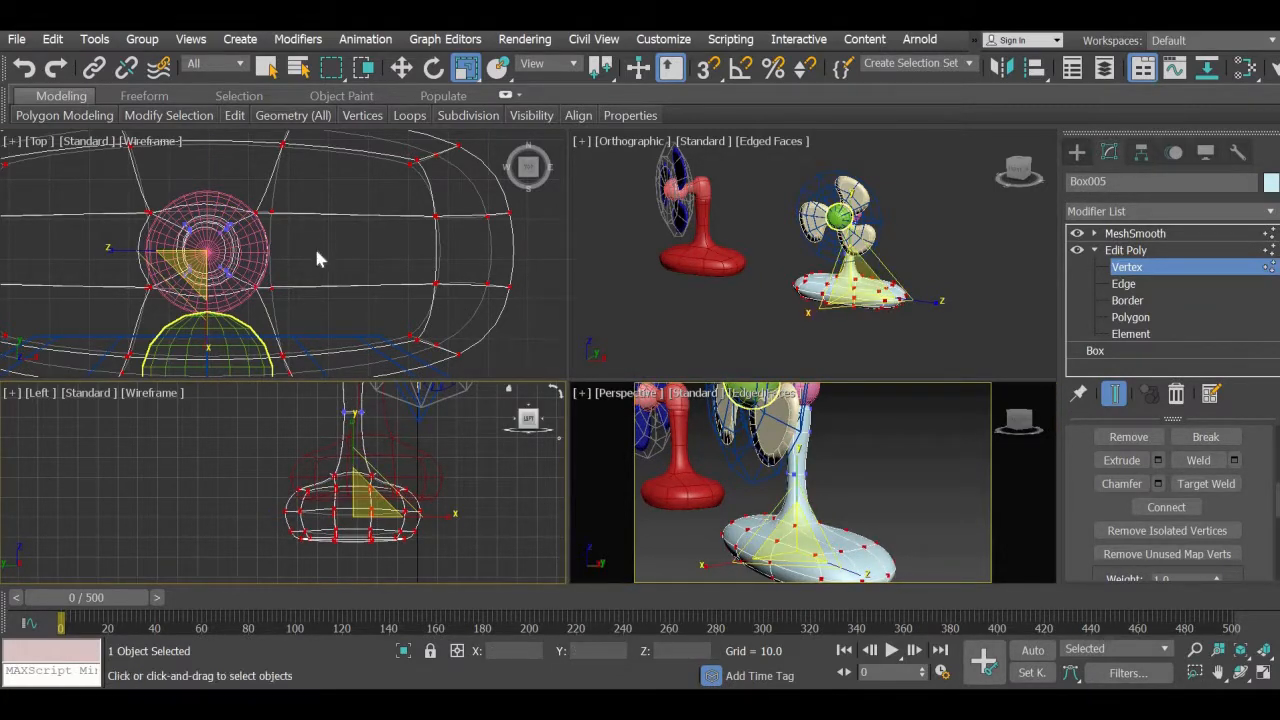
pyautogui.scroll(-4, 309, 258)
pyautogui.moveTo(337, 248); pyautogui.dragTo(337, 248)
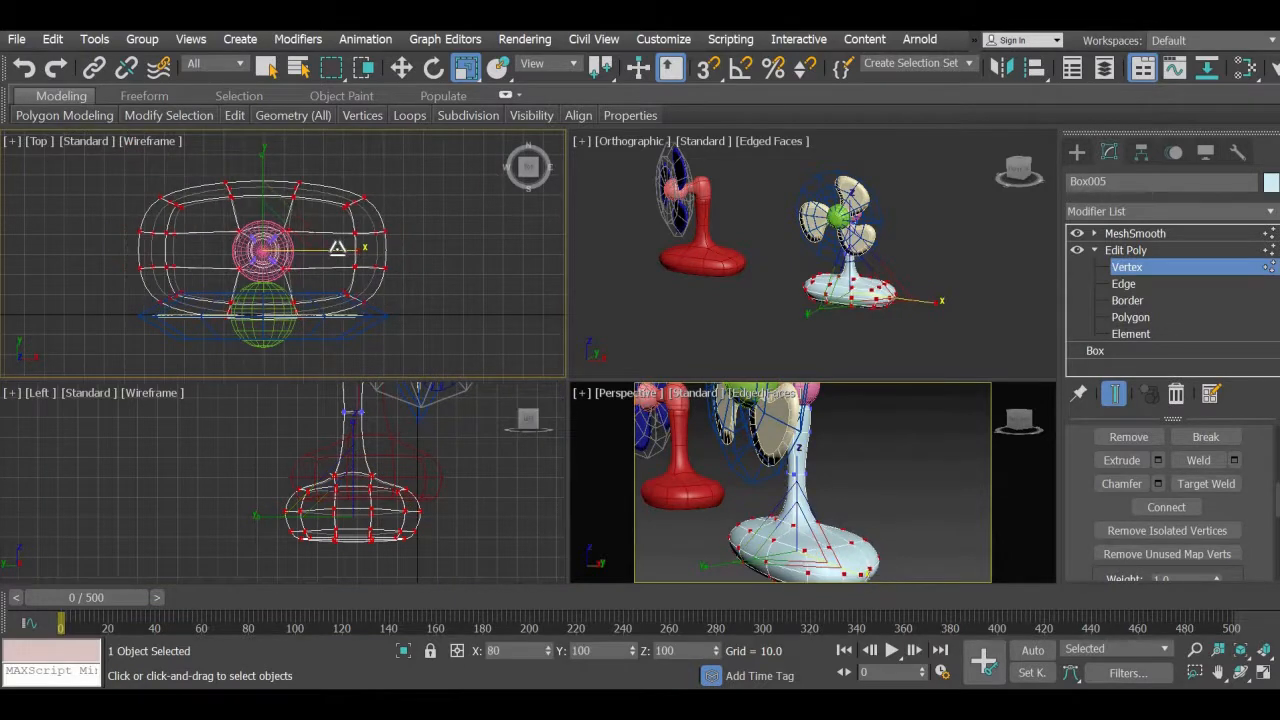
pyautogui.click(1077, 152)
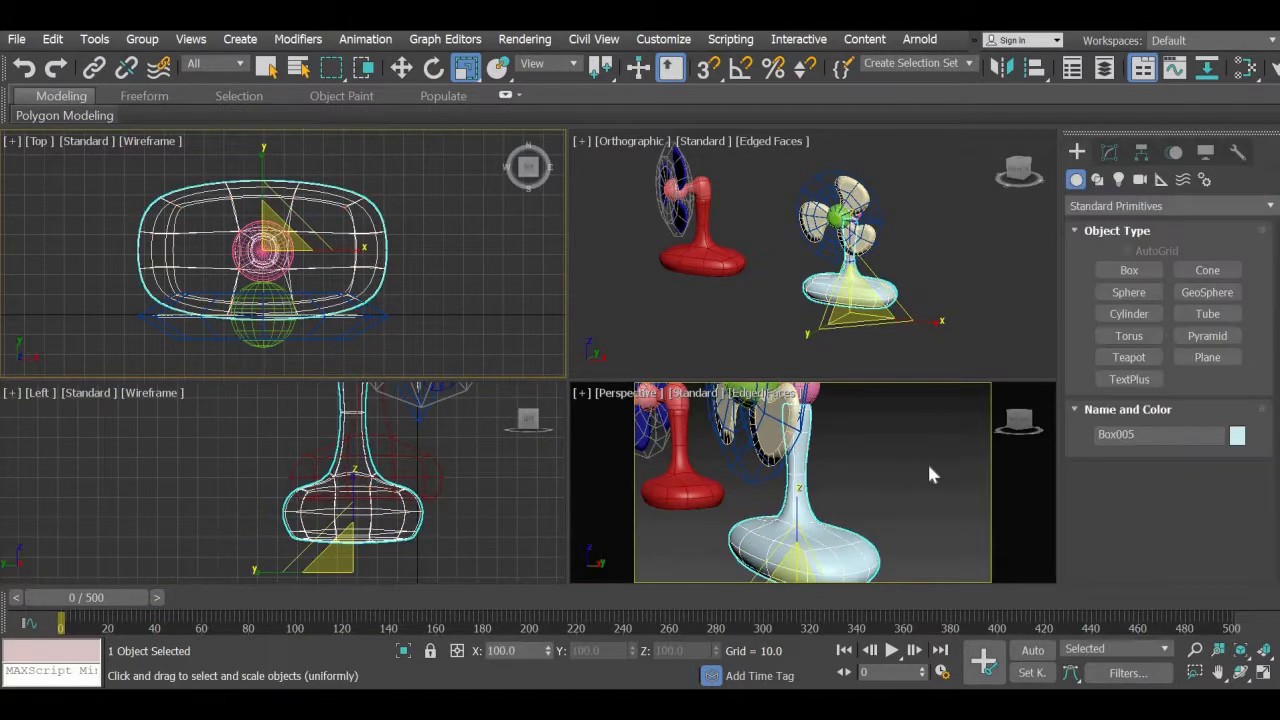
pyautogui.click(812, 510)
# - Change the object color of the smoothed stand to the same dark red as the reference fan's stand
pyautogui.moveTo(785, 532); pyautogui.dragTo(732, 596, button='middle')
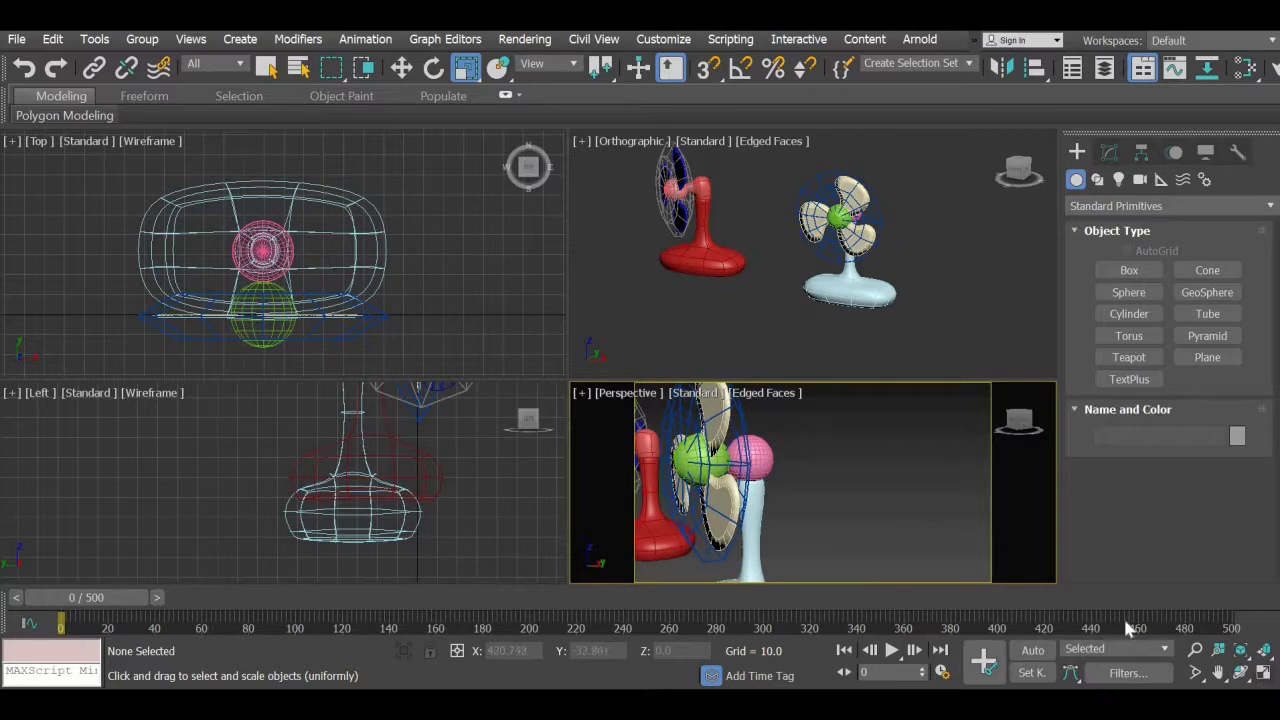
pyautogui.moveTo(648, 326); pyautogui.dragTo(652, 314, button='middle')
pyautogui.scroll(-4, 652, 314)
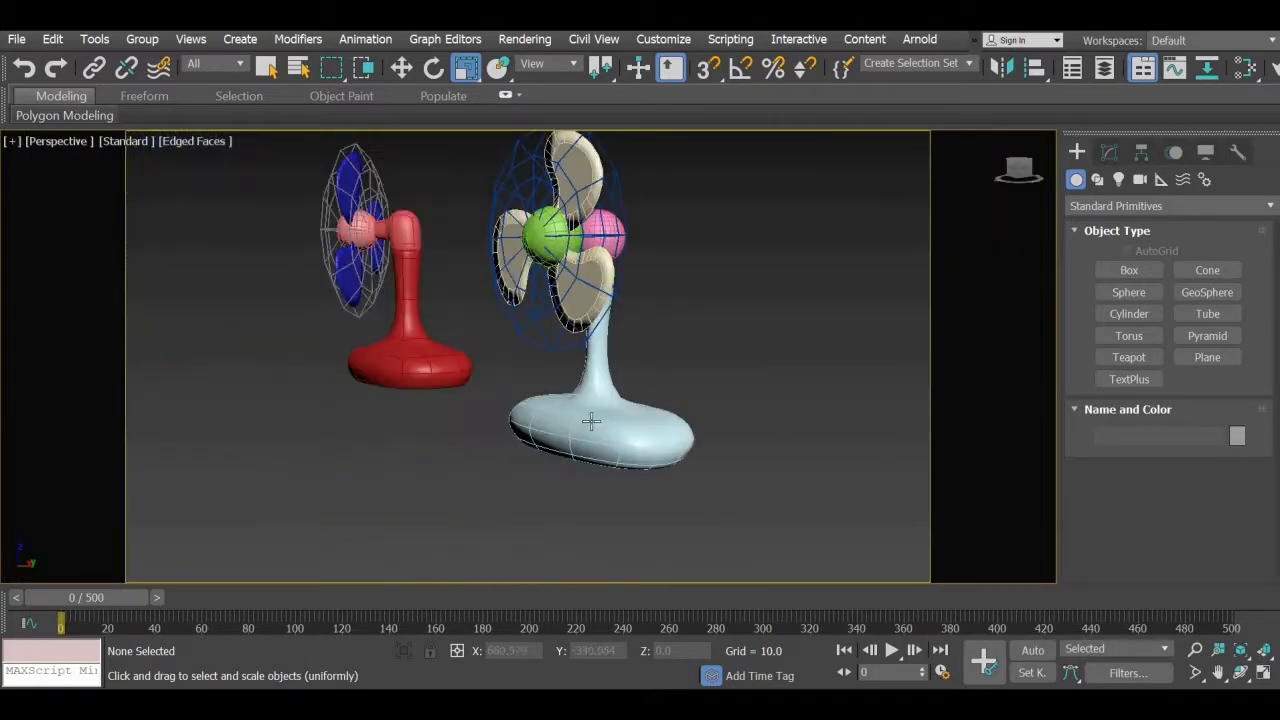
pyautogui.keyDown('alt'); pyautogui.moveTo(591, 422); pyautogui.dragTo(562, 487, button='middle'); pyautogui.keyUp('alt')
pyautogui.click(562, 486)
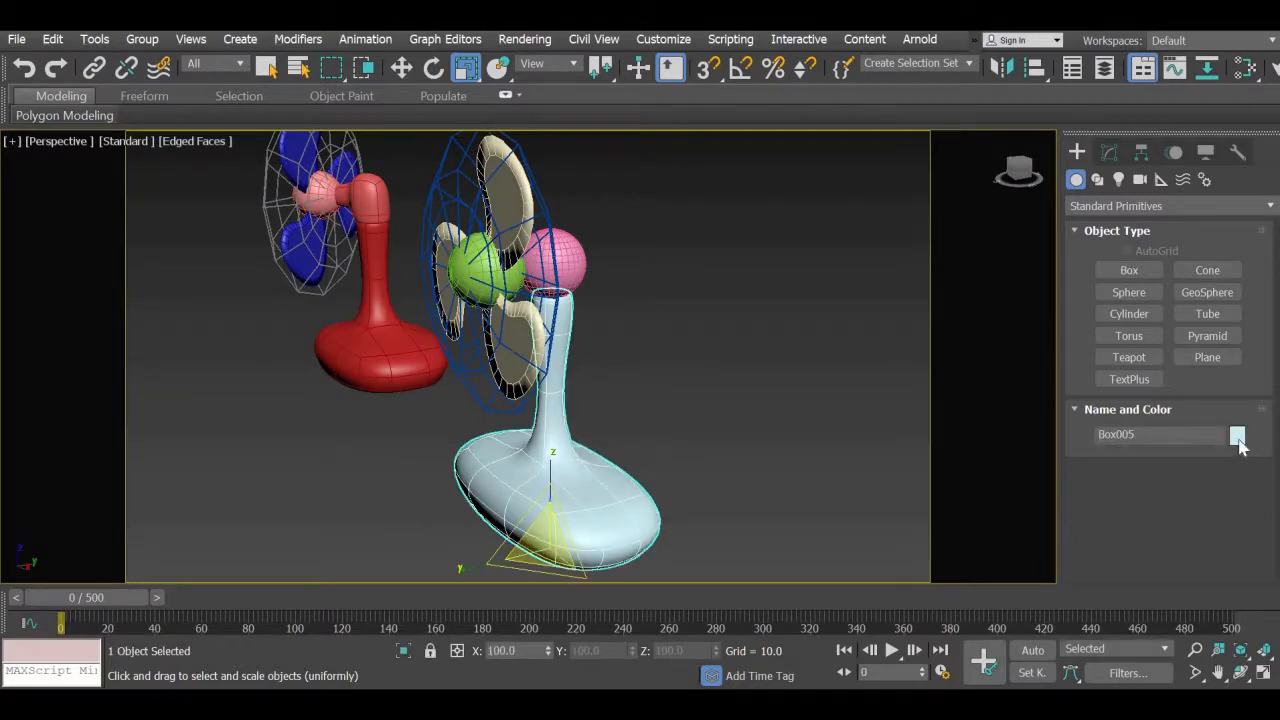
pyautogui.click(1237, 435)
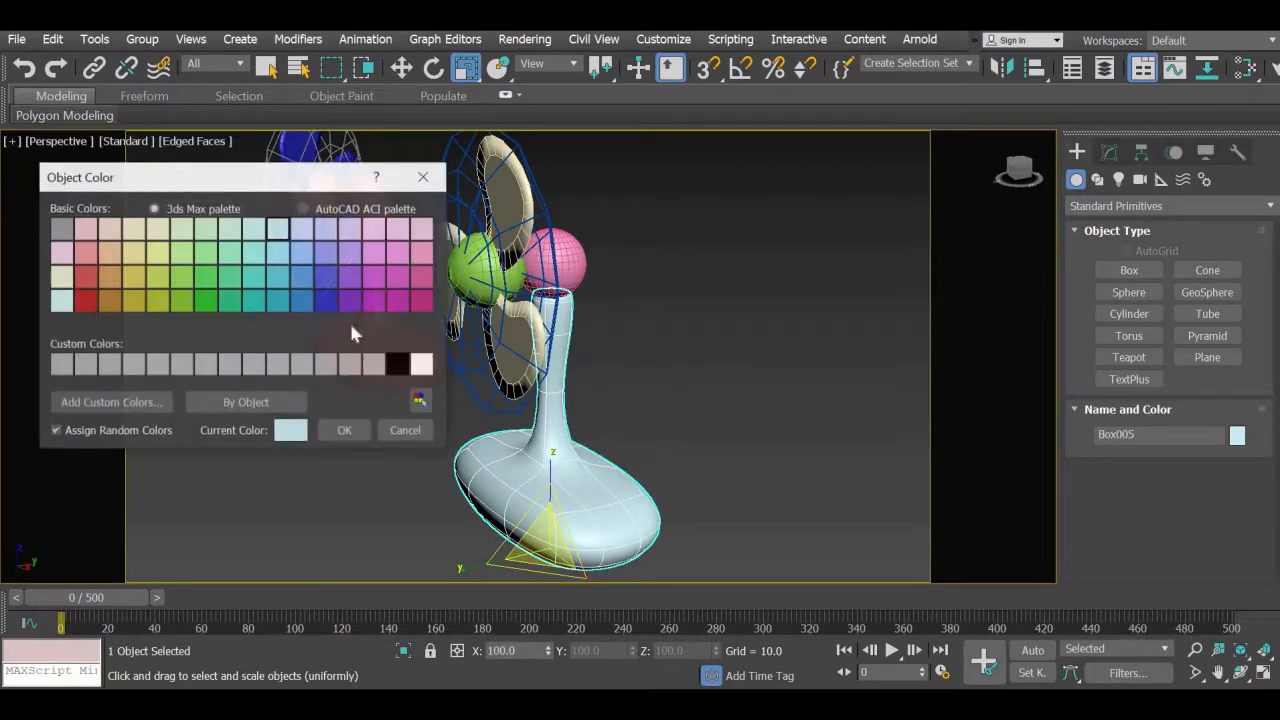
pyautogui.click(333, 433)
# - Recolor the pink joint sphere on top of the neck to a lighter red
pyautogui.click(558, 250)
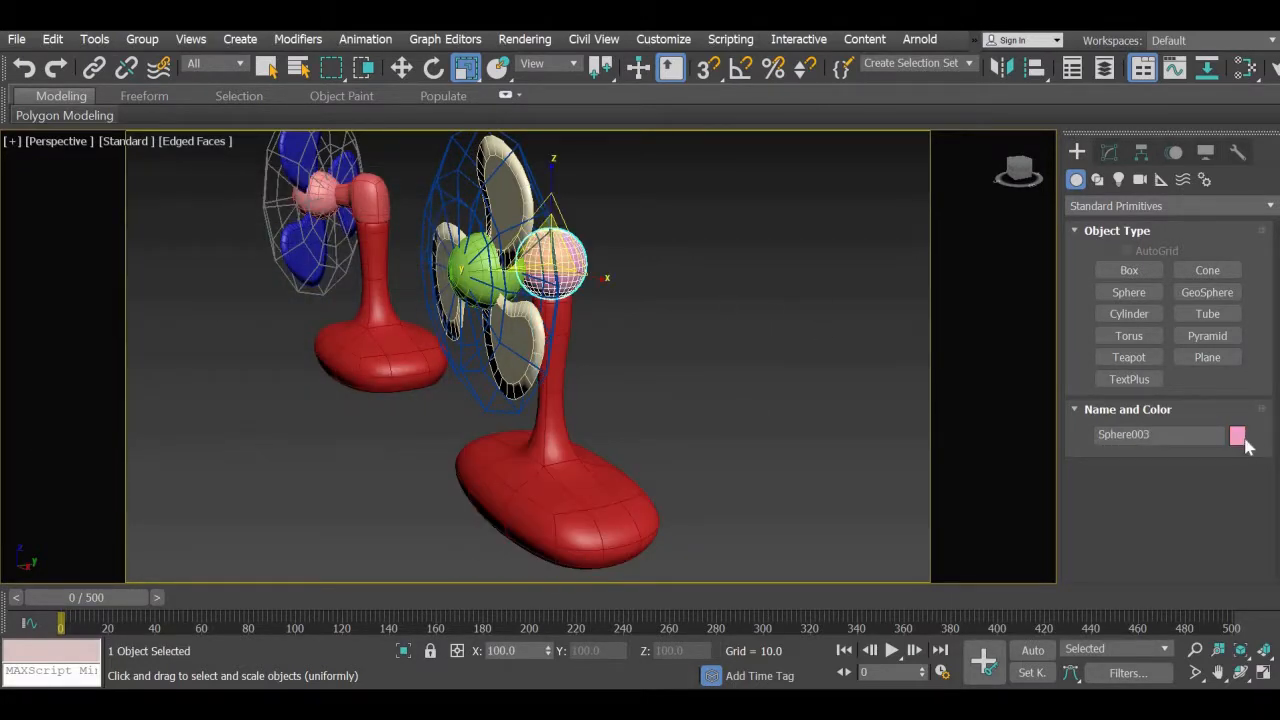
pyautogui.click(1237, 435)
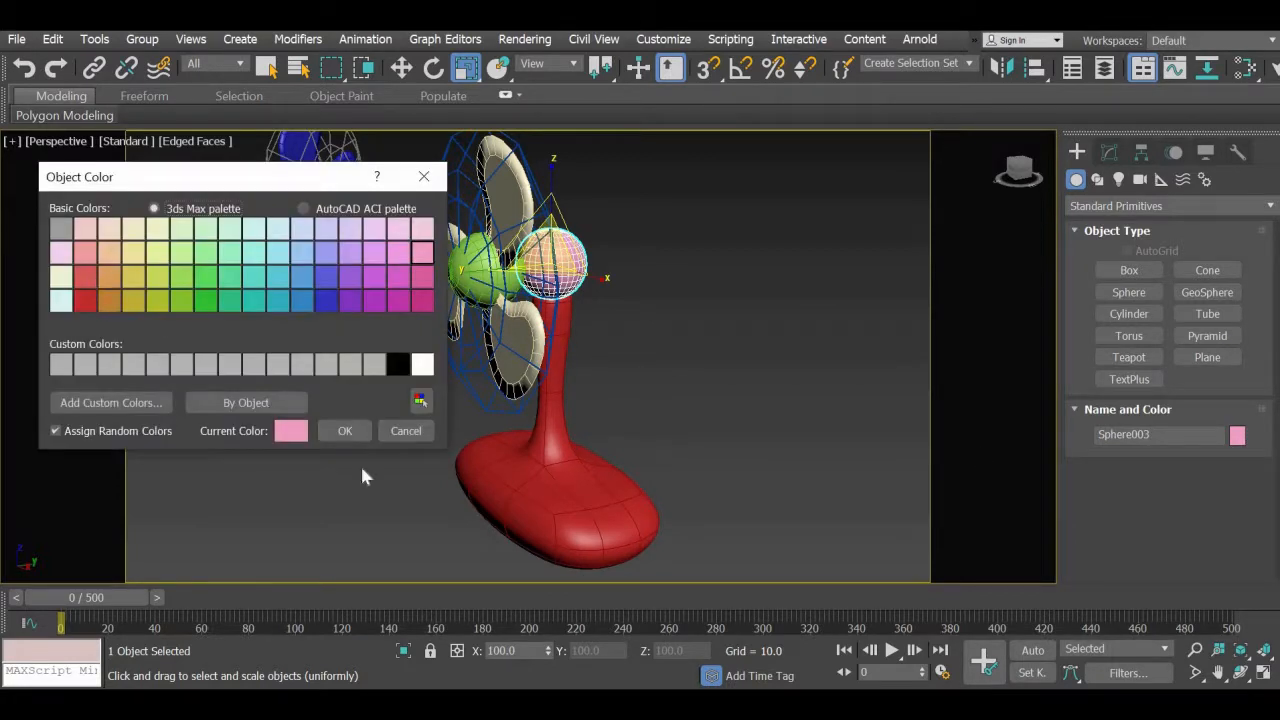
pyautogui.click(344, 430)
pyautogui.click(733, 330)
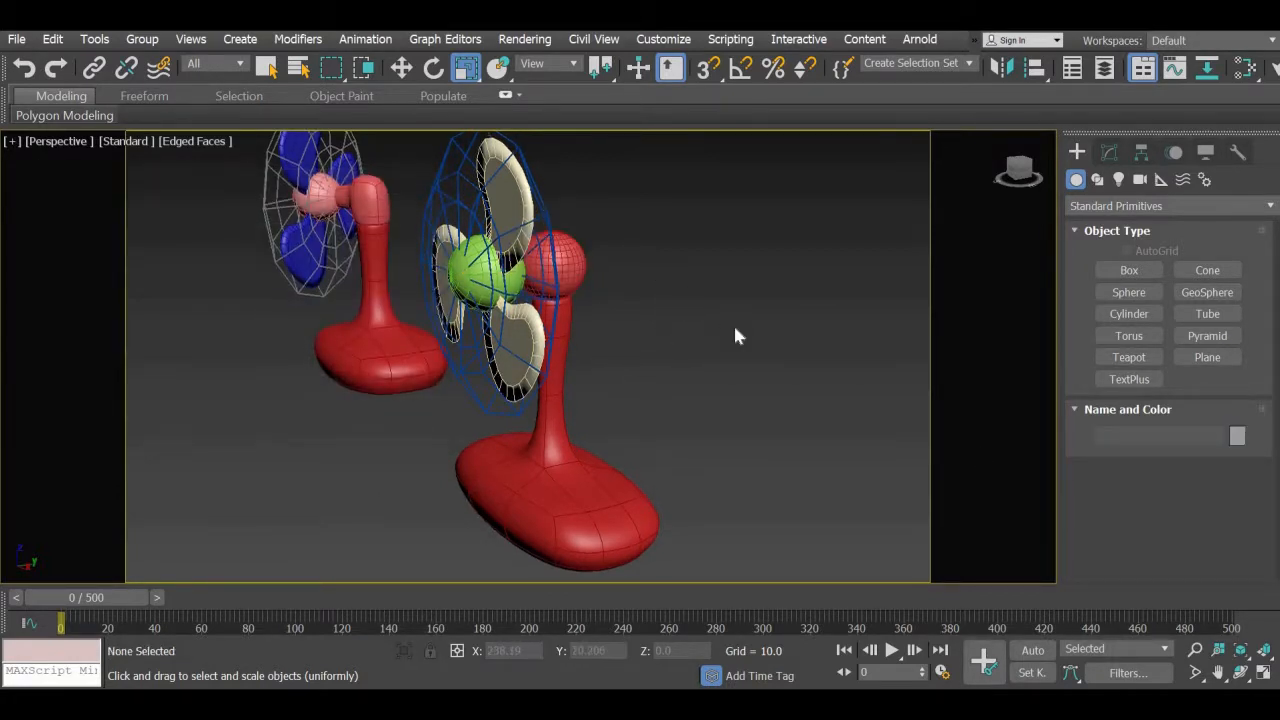
# - Recolor the green hub sphere to the same lighter red as the joint sphere
pyautogui.moveTo(492, 278); pyautogui.dragTo(617, 335, button='middle')
pyautogui.scroll(5, 690, 312)
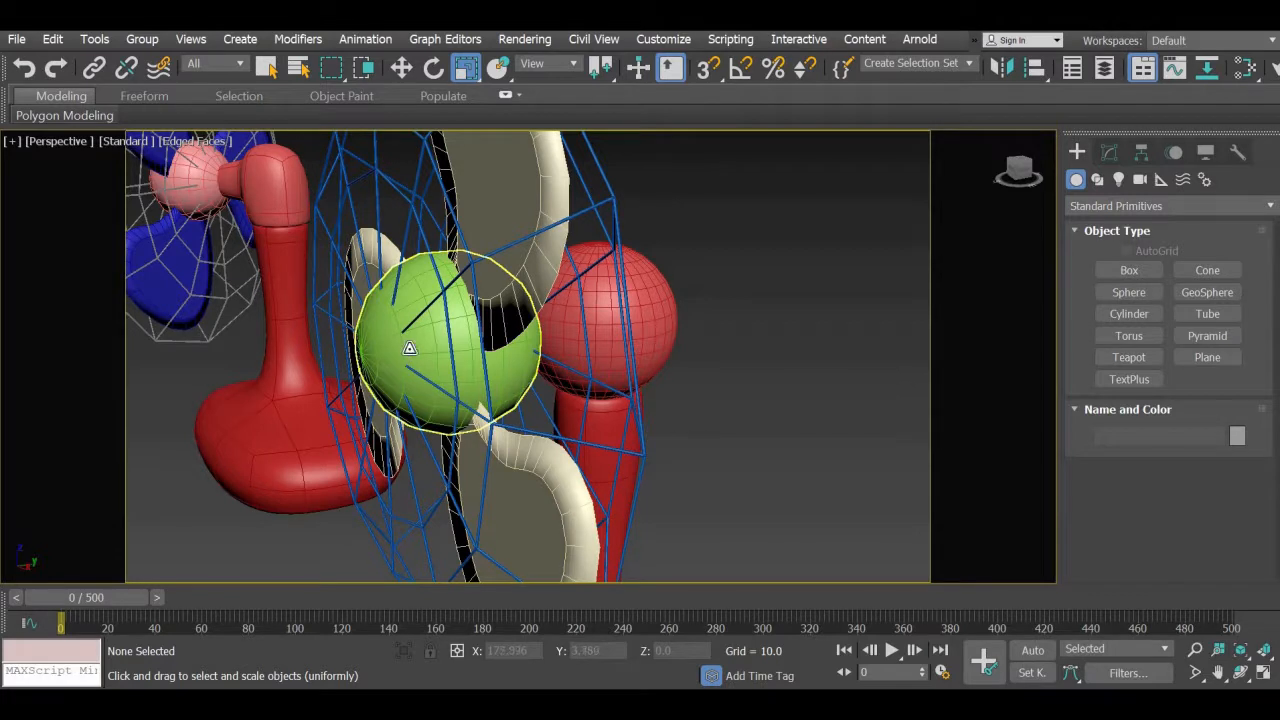
pyautogui.click(409, 348)
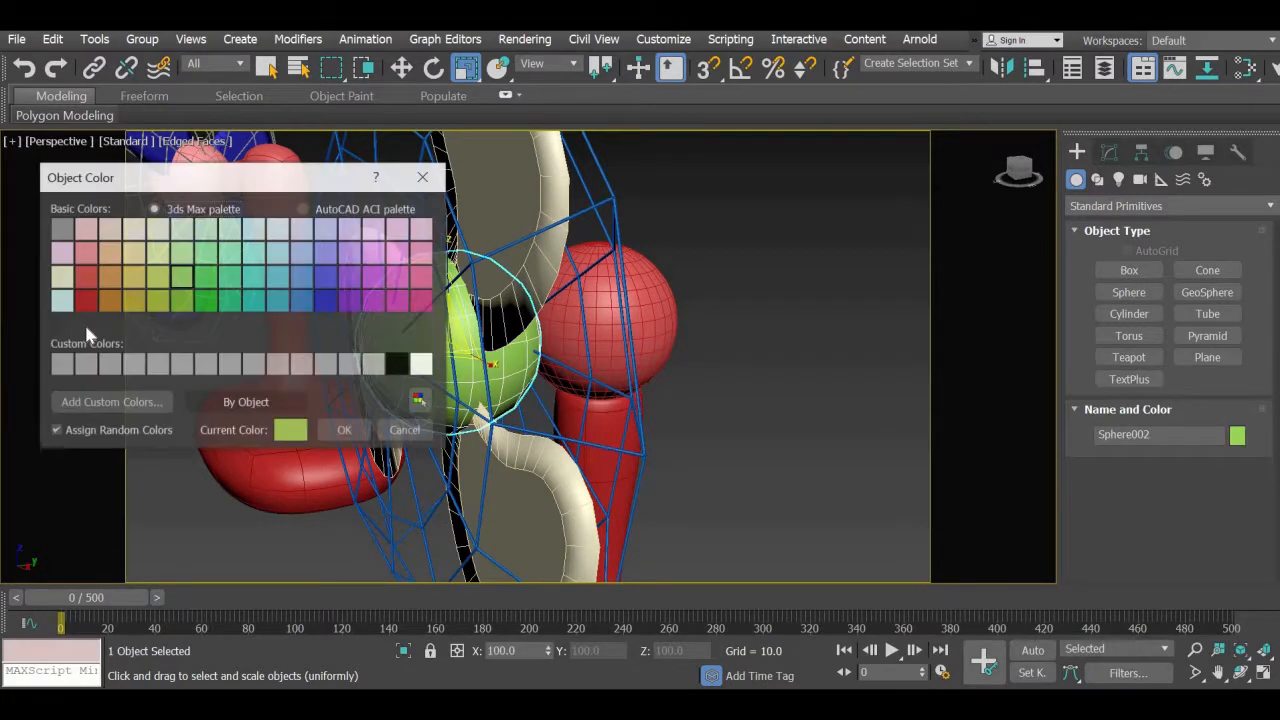
pyautogui.click(85, 277)
pyautogui.click(342, 430)
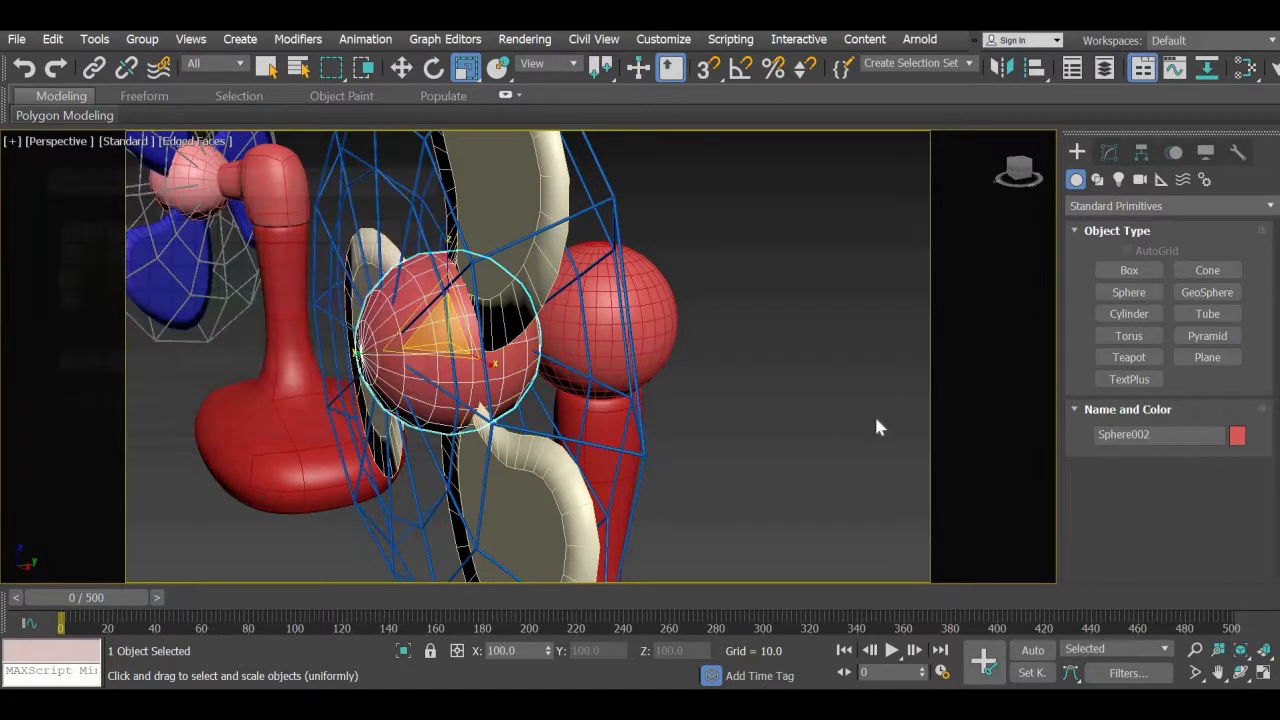
pyautogui.click(753, 436)
# - Try a pale yellow object color on the fan blades
pyautogui.moveTo(754, 436); pyautogui.dragTo(887, 410, button='middle')
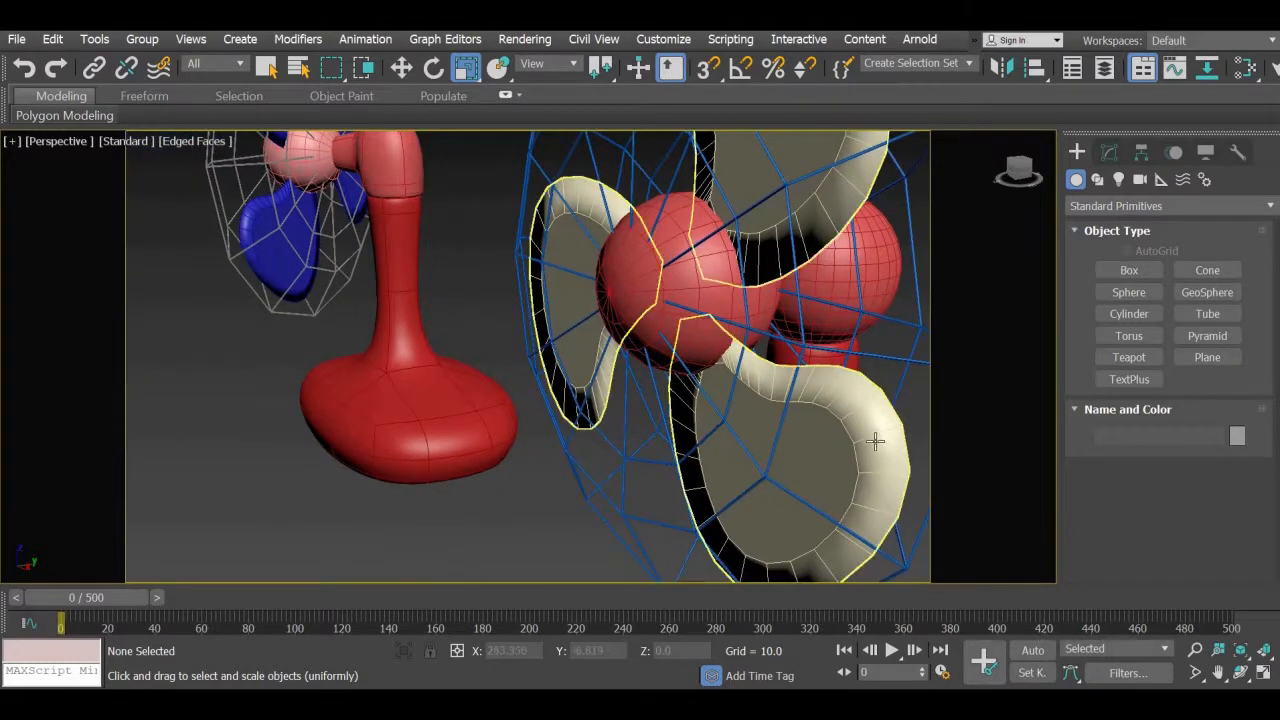
pyautogui.click(887, 410)
pyautogui.click(1236, 437)
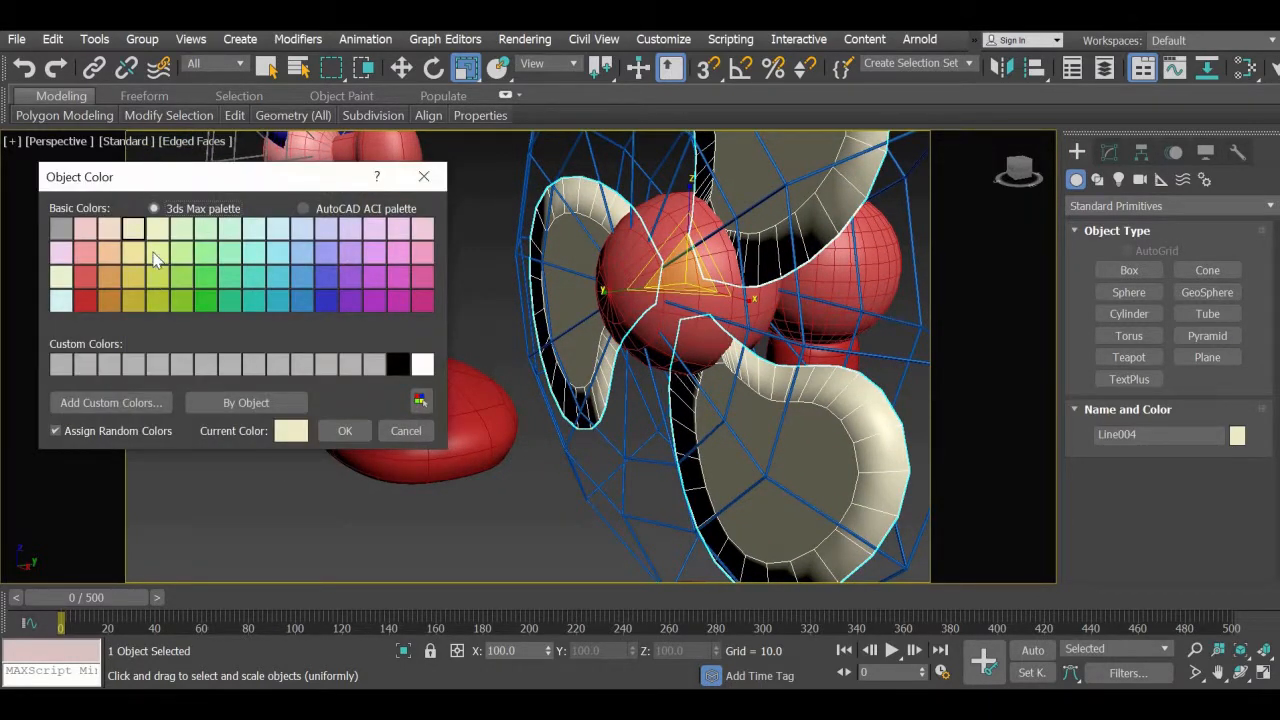
pyautogui.click(157, 252)
pyautogui.click(345, 431)
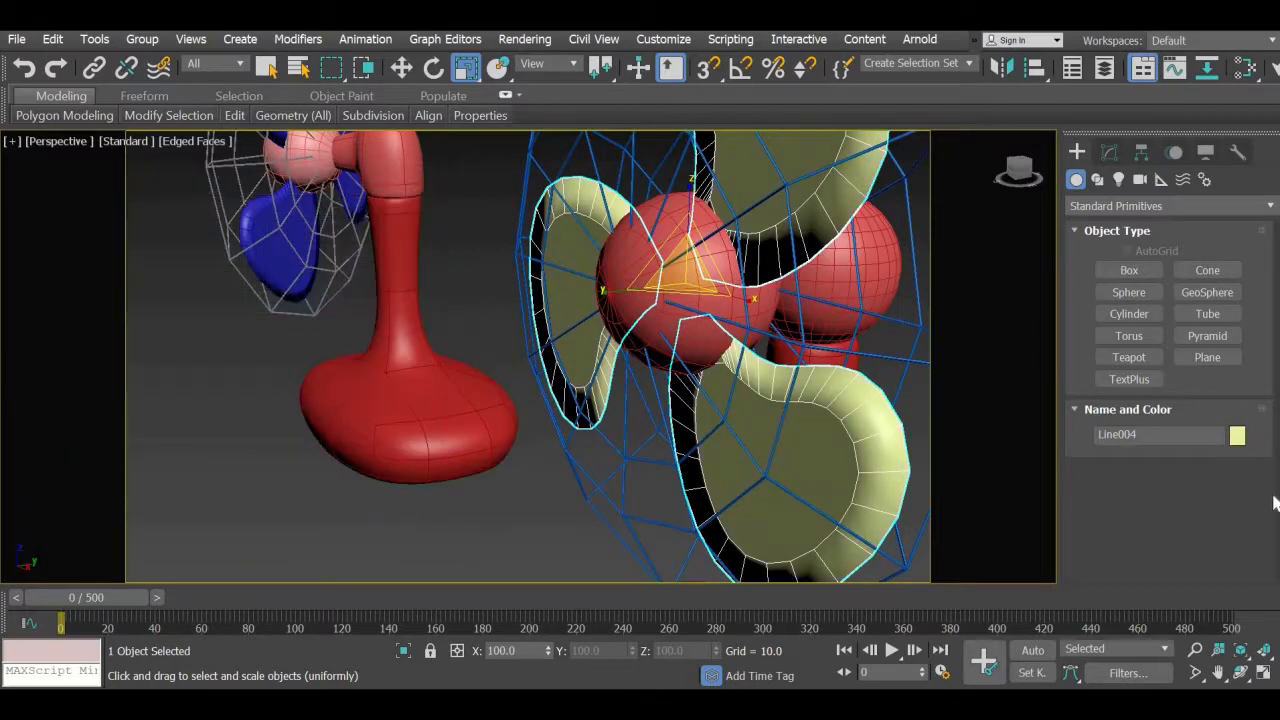
# - Set the fan blades' object color to pinkish magenta and check the whole fan from the front
pyautogui.click(1236, 437)
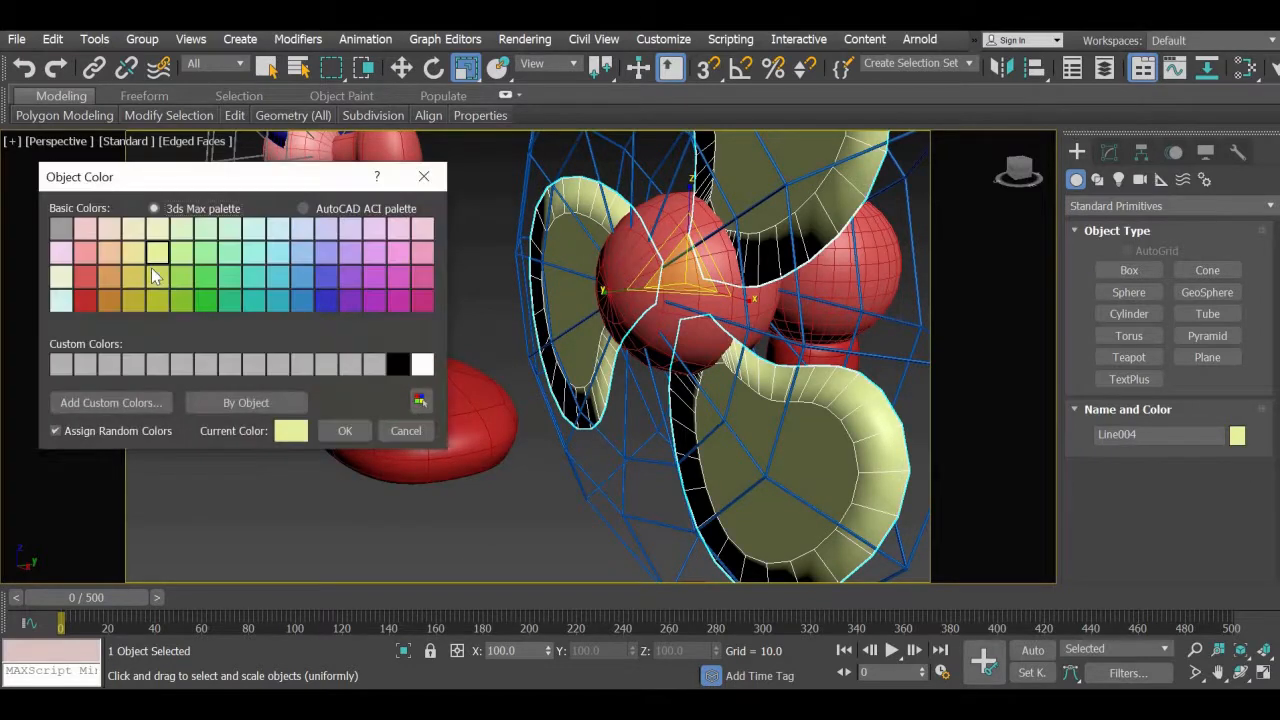
pyautogui.click(397, 274)
pyautogui.press('Return')
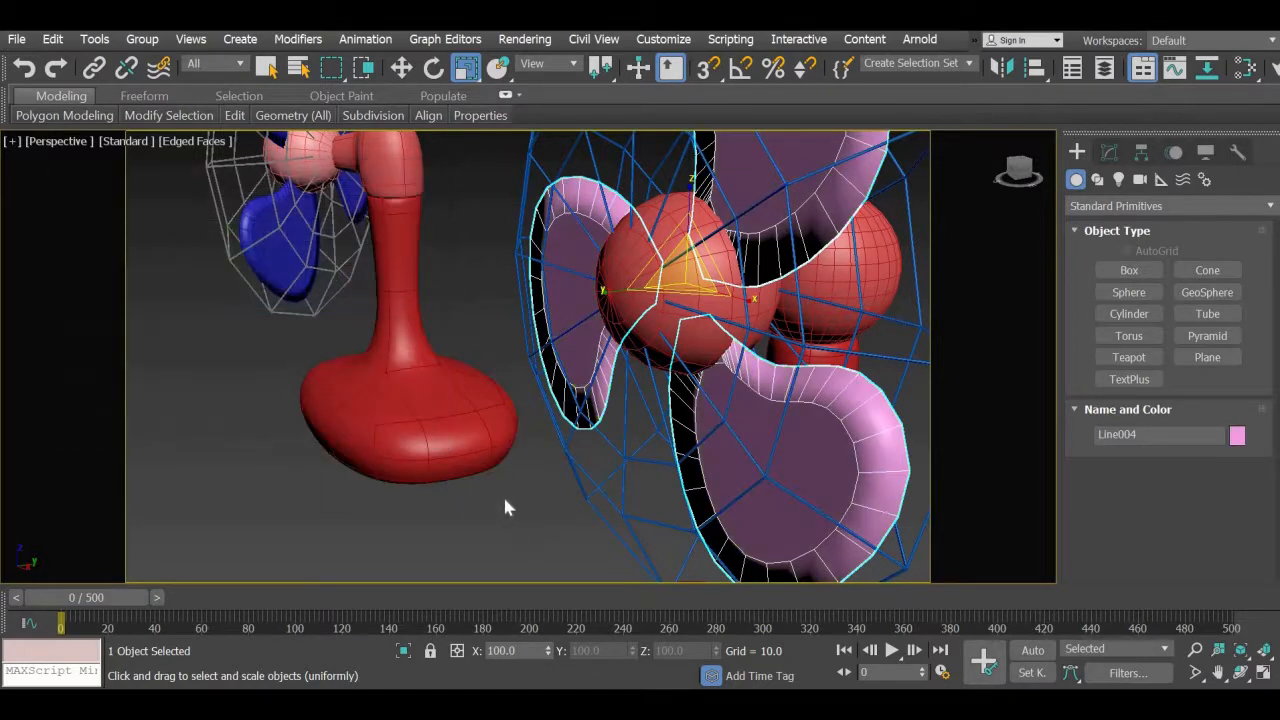
pyautogui.click(505, 503)
pyautogui.scroll(-5, 505, 503)
pyautogui.keyDown('alt'); pyautogui.moveTo(564, 522); pyautogui.dragTo(648, 512, button='middle'); pyautogui.keyUp('alt')
pyautogui.moveTo(648, 512); pyautogui.dragTo(490, 466, button='middle')
pyautogui.scroll(3, 490, 466)
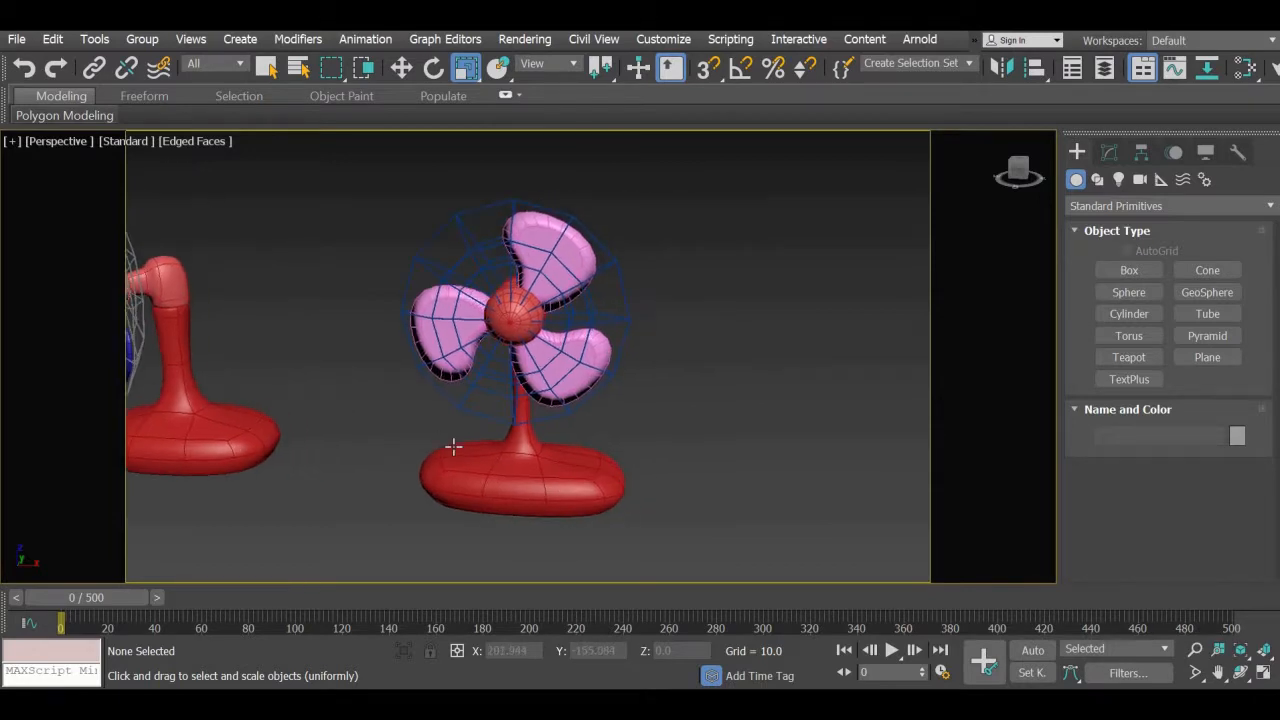